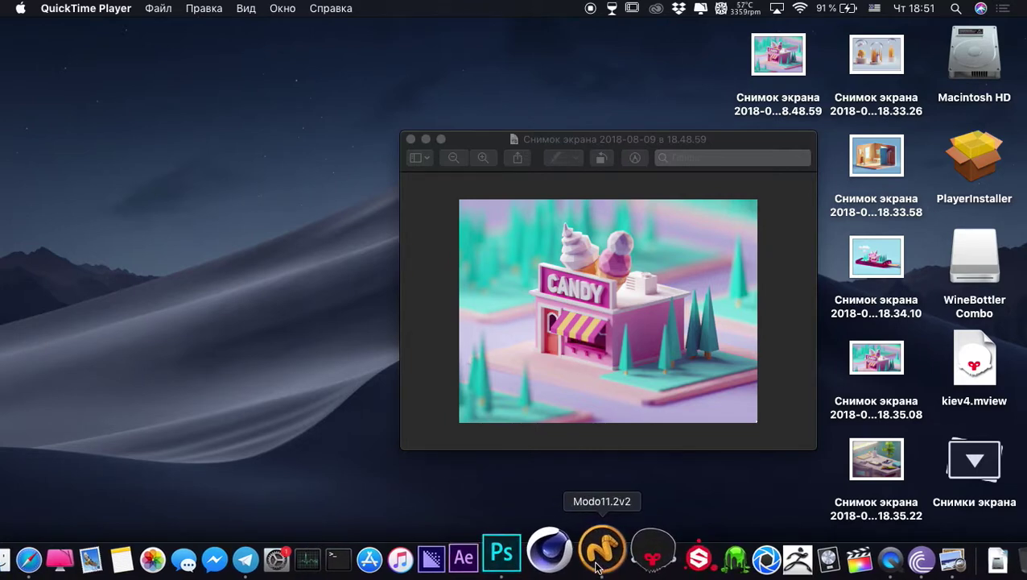
# Switch to Modo with its empty untitled scene
pyautogui.click(600, 555)
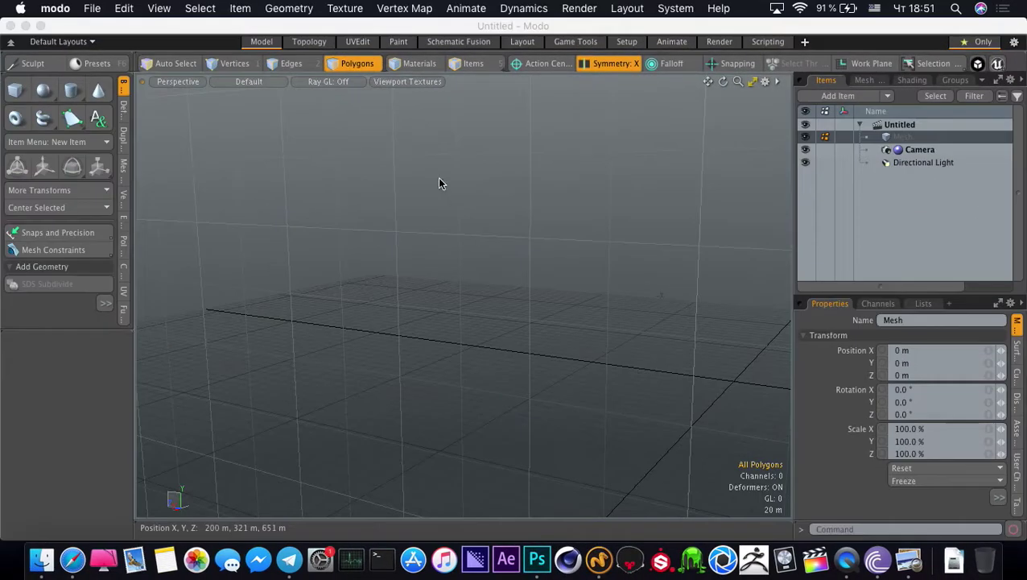
pyautogui.keyDown('alt'); pyautogui.moveTo(435, 310); pyautogui.dragTo(429, 266); pyautogui.keyUp('alt')
pyautogui.click(14, 89)
pyautogui.moveTo(433, 130); pyautogui.dragTo(610, 476)
pyautogui.press('super+z')
pyautogui.press('super+z')
pyautogui.press('super+z')
# Turn off symmetry and draw a flat ground plane about 652 × 666 m on the grid with the Cube tool
pyautogui.click(581, 66)
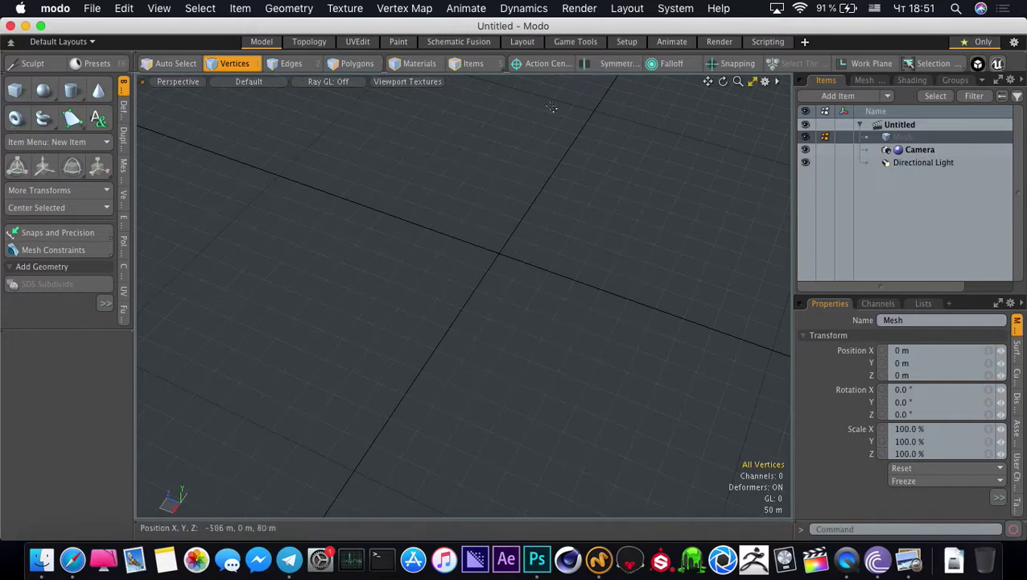
pyautogui.click(15, 90)
pyautogui.moveTo(419, 125); pyautogui.dragTo(601, 487)
pyautogui.press('q')
pyautogui.press('3')
pyautogui.click(441, 277)
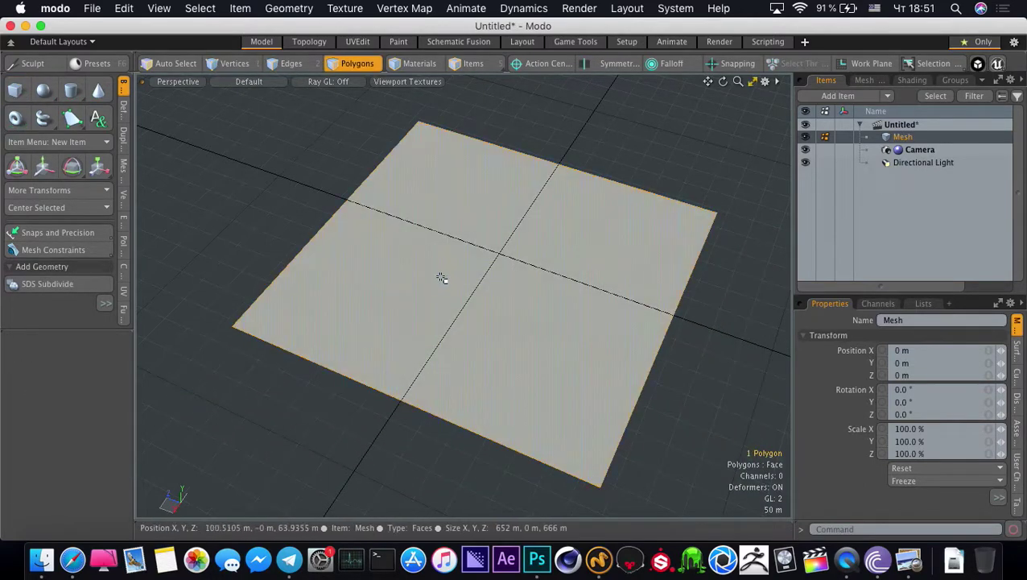
pyautogui.press('w')
pyautogui.moveTo(460, 260); pyautogui.dragTo(337, 282)
pyautogui.press('a')
pyautogui.press('super+z')
pyautogui.press('super+z')
pyautogui.keyDown('alt'); pyautogui.moveTo(396, 309); pyautogui.dragTo(505, 379); pyautogui.keyUp('alt')
pyautogui.scroll(3, 538, 368)
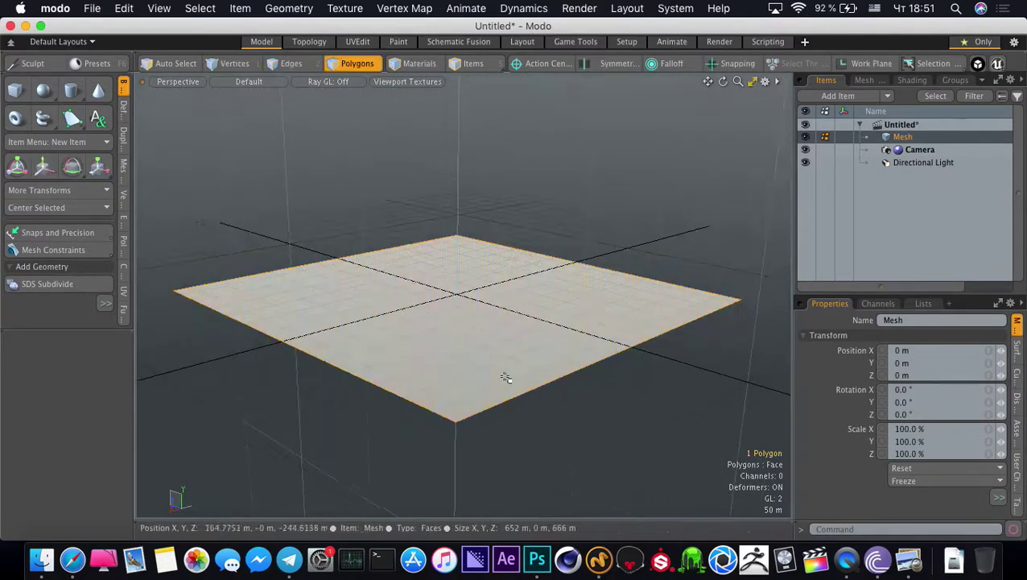
# Bring up the candy shop reference image and place it beside a shifted and narrowed Modo window
pyautogui.click(912, 552)
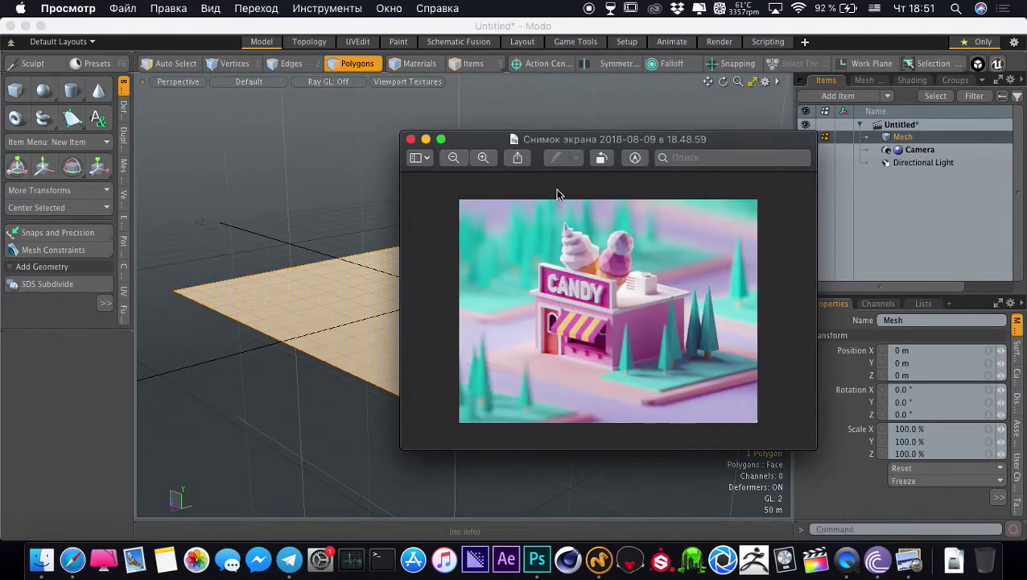
pyautogui.moveTo(471, 145); pyautogui.dragTo(701, 218)
pyautogui.moveTo(654, 28); pyautogui.dragTo(573, 21)
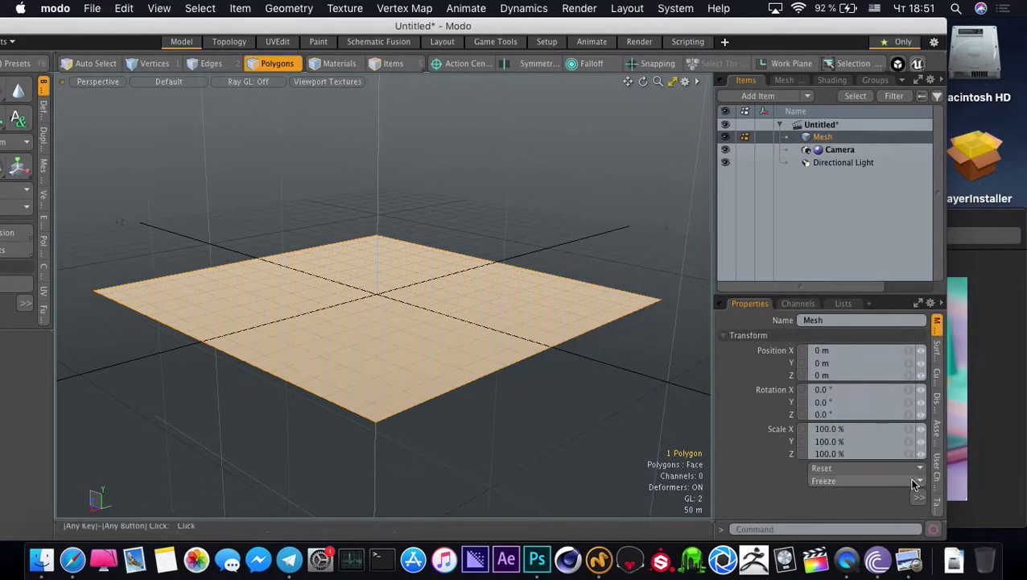
pyautogui.moveTo(941, 539); pyautogui.dragTo(718, 533)
pyautogui.click(767, 219)
pyautogui.moveTo(769, 219); pyautogui.dragTo(836, 230)
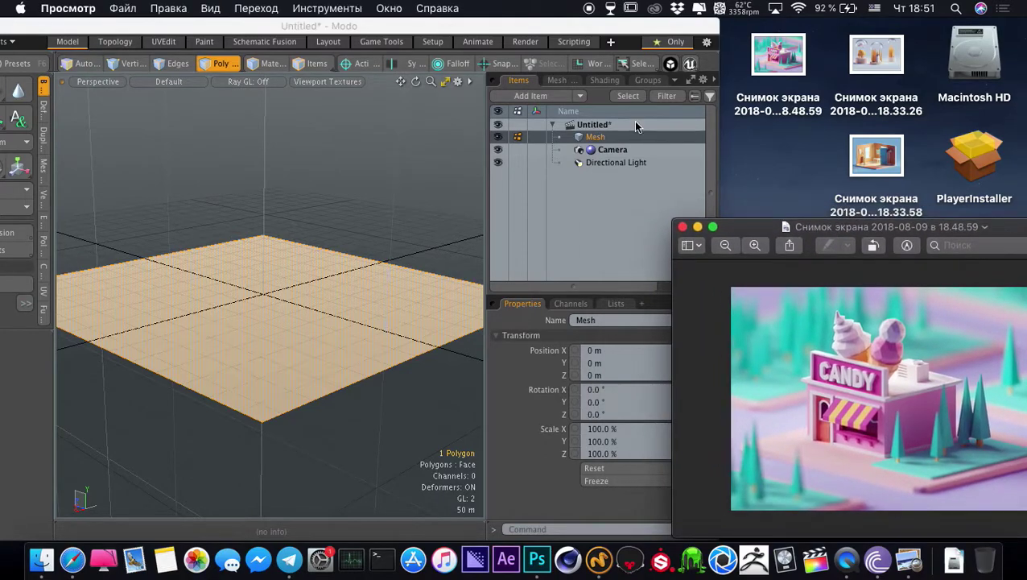
# Align the Modo window with the screen edge beside the reference image and widen its 3D viewport
pyautogui.moveTo(518, 31); pyautogui.dragTo(524, 29)
pyautogui.keyDown('alt'); pyautogui.moveTo(355, 274); pyautogui.dragTo(225, 363); pyautogui.keyUp('alt')
pyautogui.click(209, 444)
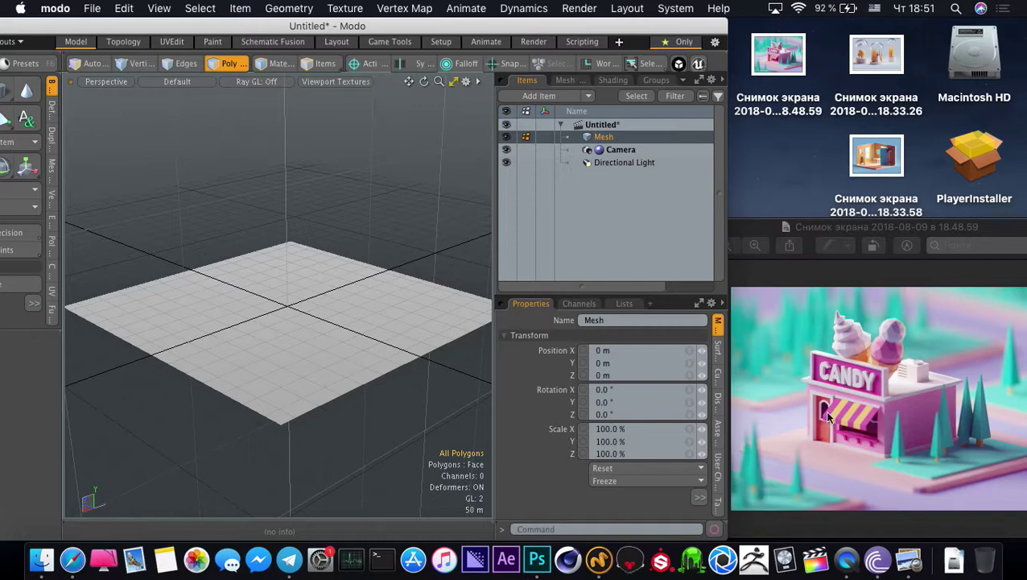
pyautogui.keyDown('alt'); pyautogui.moveTo(314, 310); pyautogui.dragTo(326, 353); pyautogui.keyUp('alt')
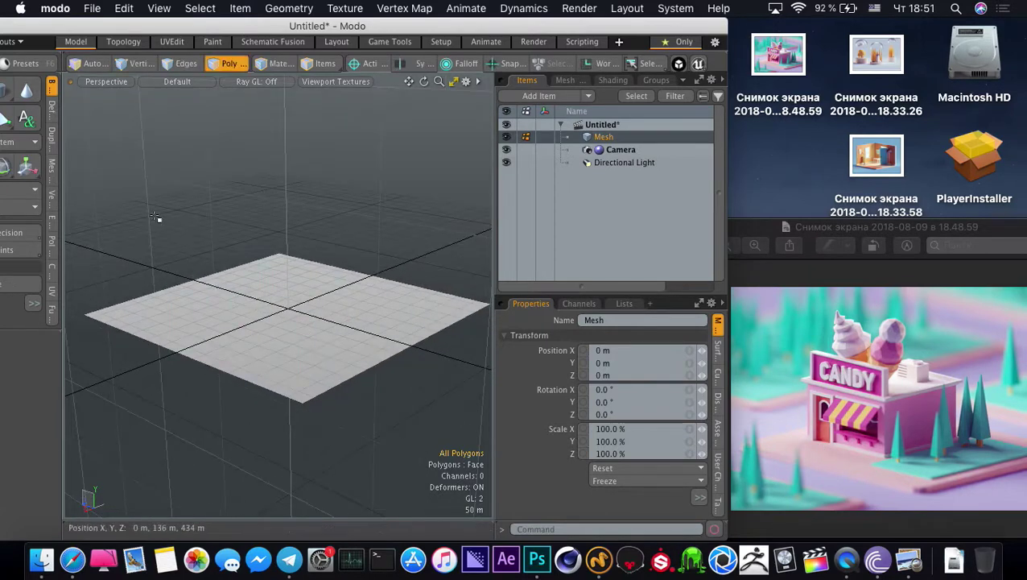
pyautogui.moveTo(47, 32); pyautogui.dragTo(123, 26)
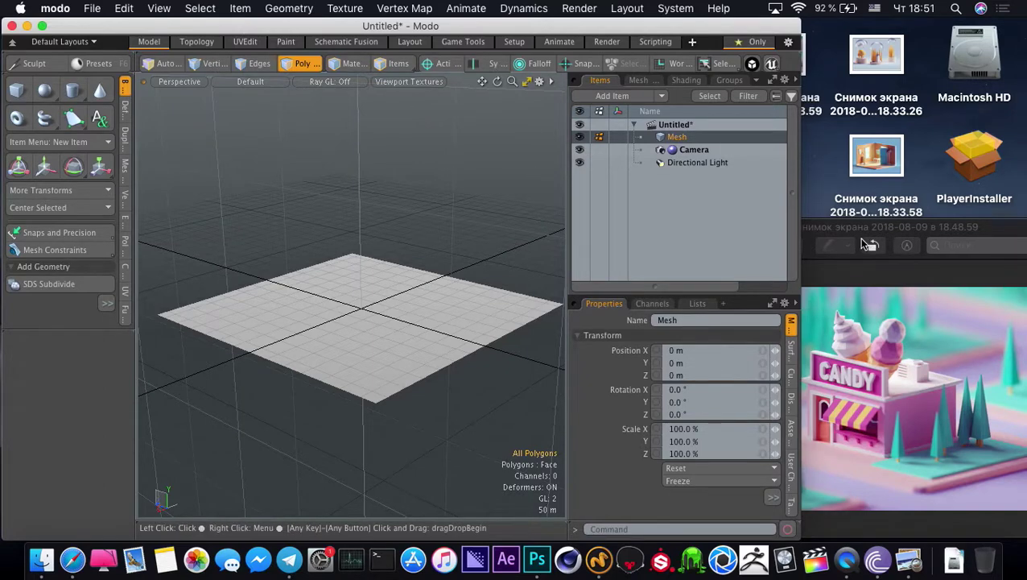
pyautogui.moveTo(859, 237); pyautogui.dragTo(888, 239)
pyautogui.click(351, 184)
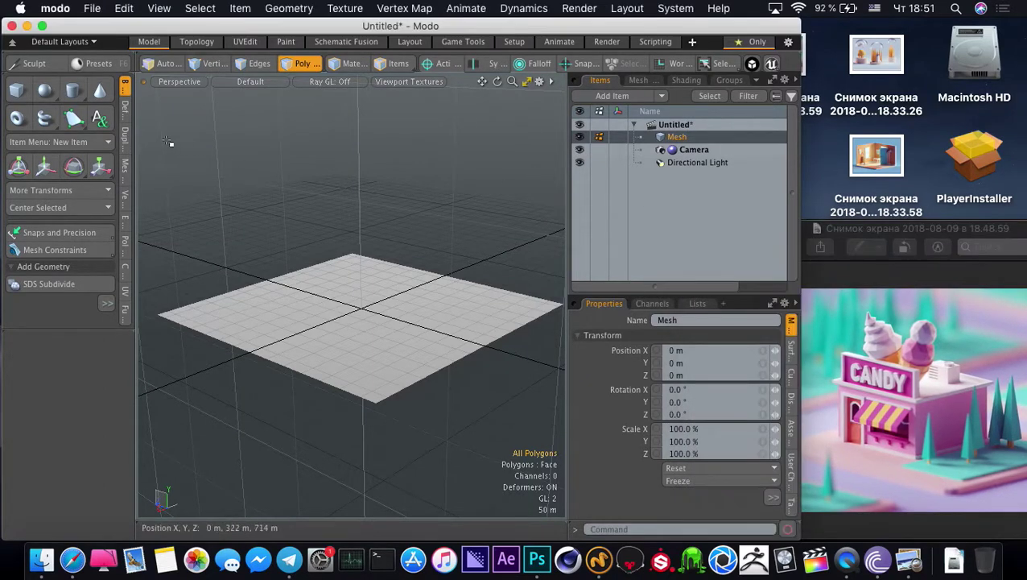
pyautogui.moveTo(566, 250); pyautogui.dragTo(615, 253)
pyautogui.keyDown('alt'); pyautogui.moveTo(499, 180); pyautogui.dragTo(341, 351); pyautogui.keyUp('alt')
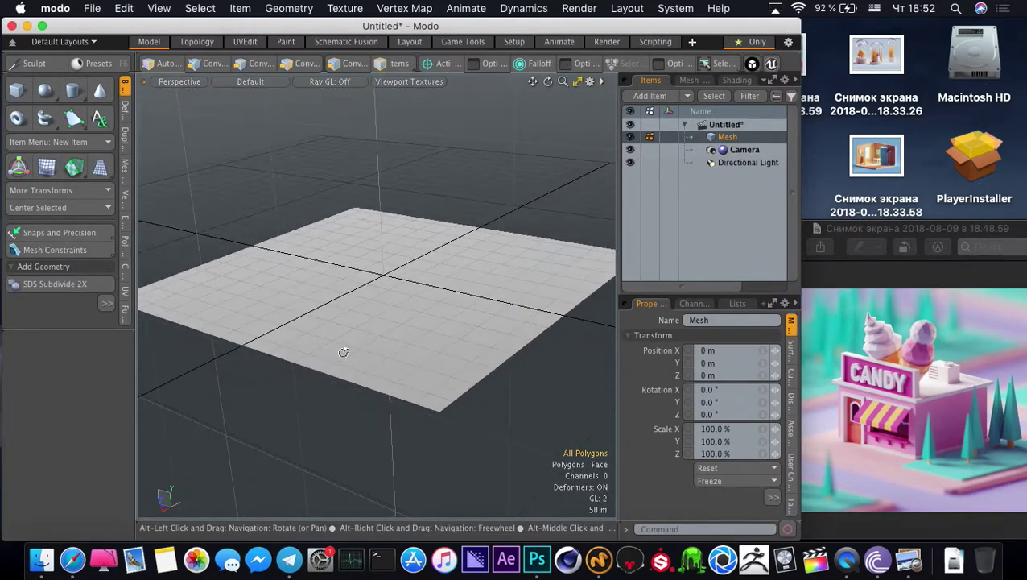
pyautogui.press('3')
pyautogui.click(18, 90)
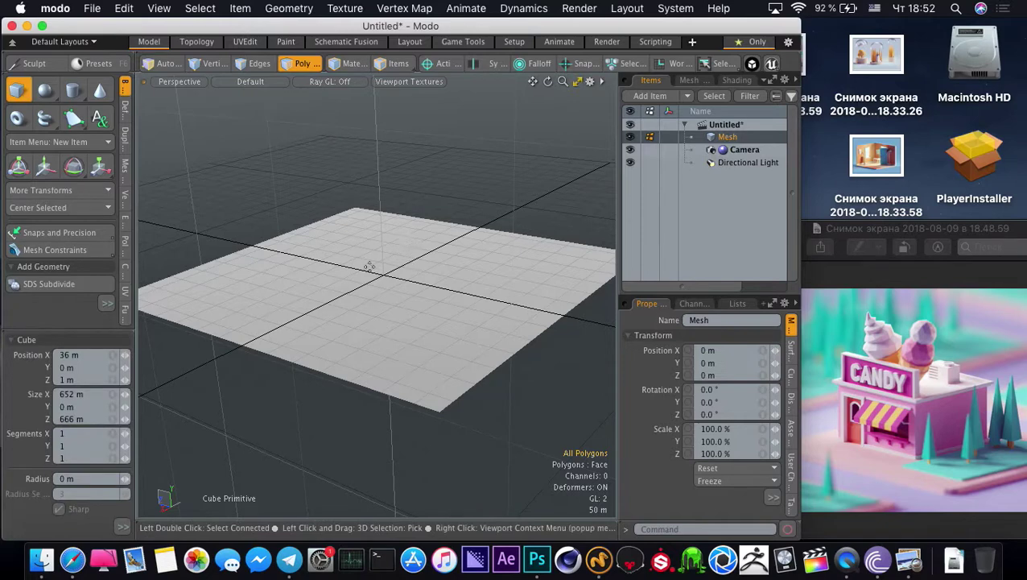
pyautogui.press('super+z')
pyautogui.press('super+z')
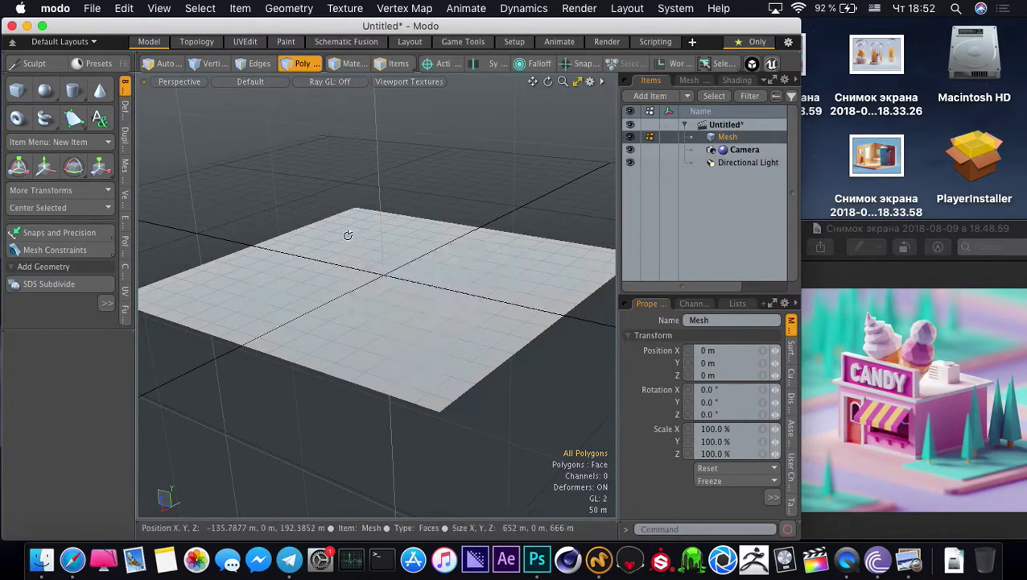
# Draw a box about 218 × 22 × 244 m in the middle of the ground plane
pyautogui.keyDown('alt'); pyautogui.moveTo(348, 233); pyautogui.dragTo(362, 360); pyautogui.keyUp('alt')
pyautogui.click(365, 238)
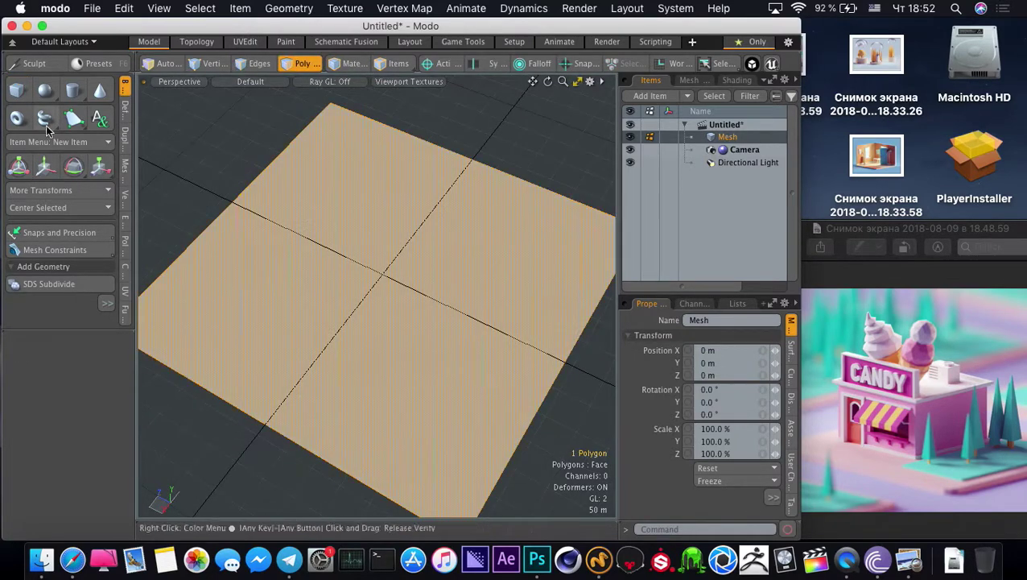
pyautogui.click(7, 128)
pyautogui.click(17, 90)
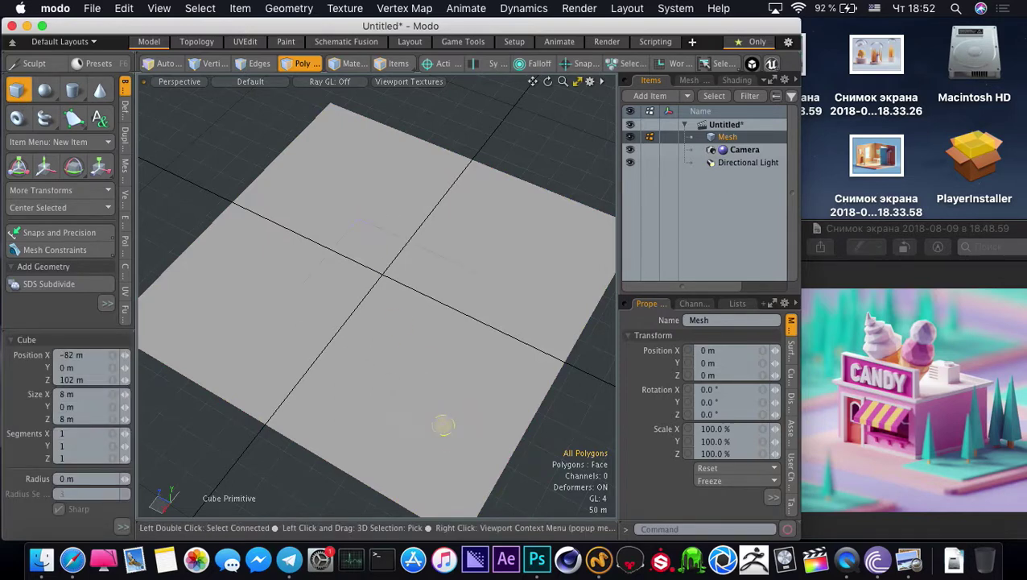
pyautogui.moveTo(384, 297); pyautogui.dragTo(383, 281)
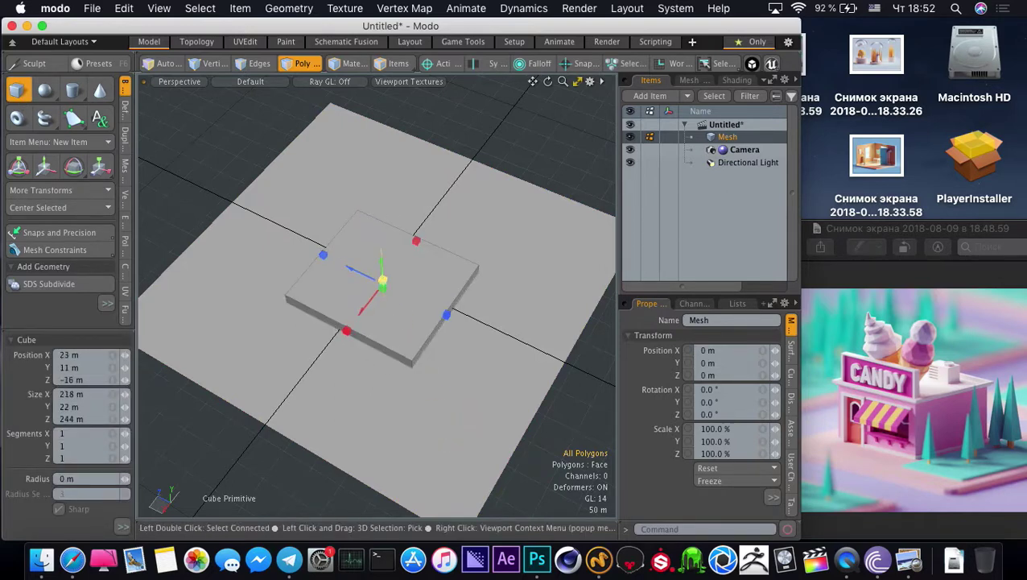
pyautogui.keyDown('alt'); pyautogui.moveTo(375, 334); pyautogui.dragTo(359, 232); pyautogui.keyUp('alt')
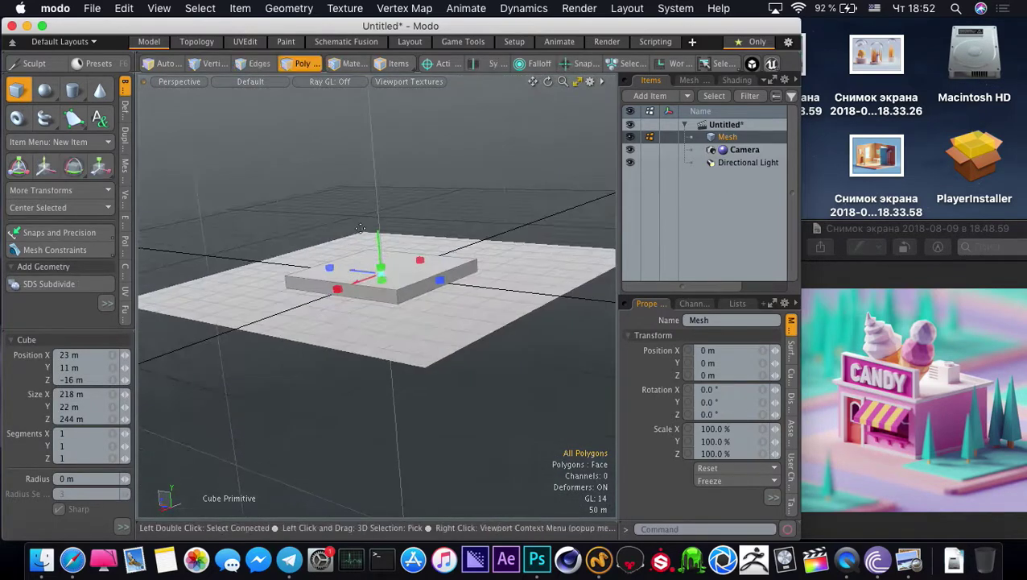
pyautogui.press('q')
# Flatten the box into a slab about 14.3 m high and lower it into the ground plane
pyautogui.doubleClick(389, 293)
pyautogui.press('e')
pyautogui.press('q')
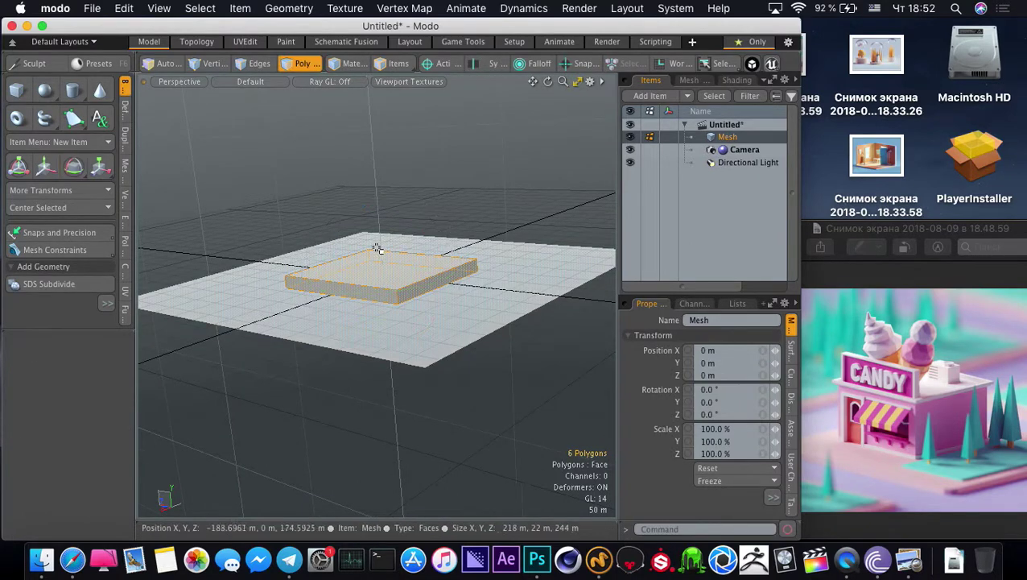
pyautogui.press('y')
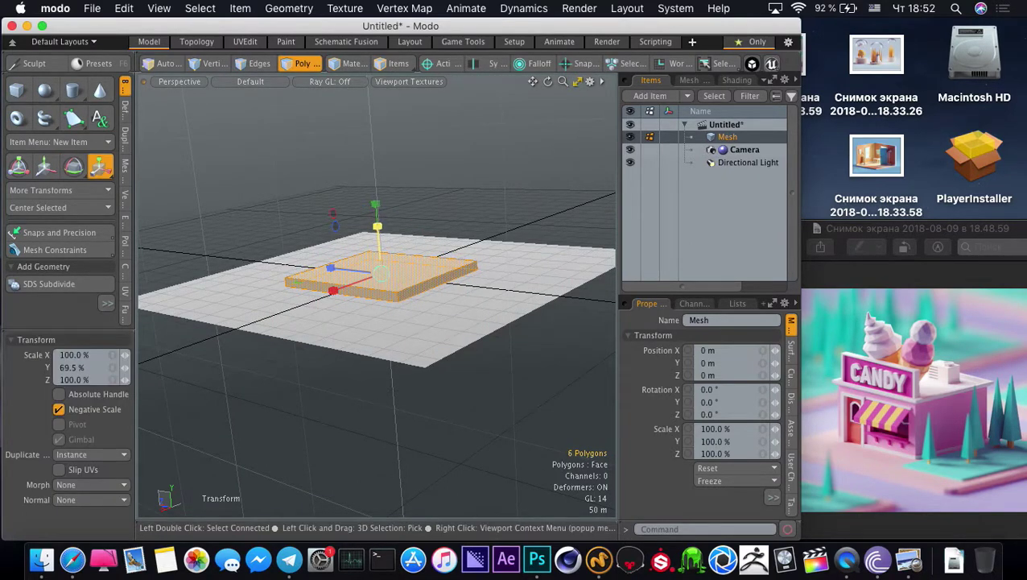
pyautogui.press('w')
pyautogui.press('space')
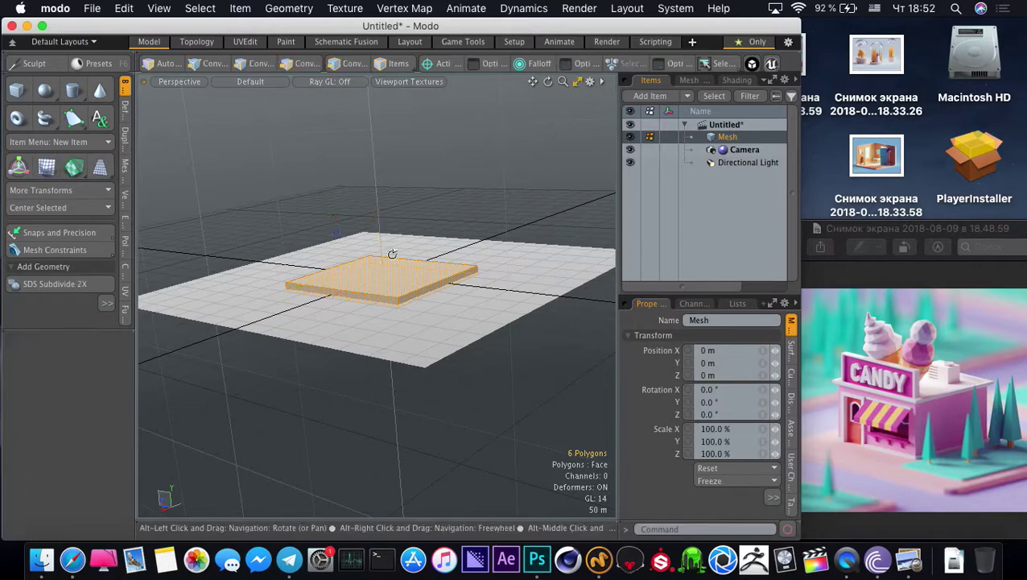
# Round the slab's vertical corner edges with an Edge Bevel of 10 m and round level 2
pyautogui.keyDown('alt'); pyautogui.moveTo(392, 252); pyautogui.dragTo(413, 337); pyautogui.keyUp('alt')
pyautogui.press('2')
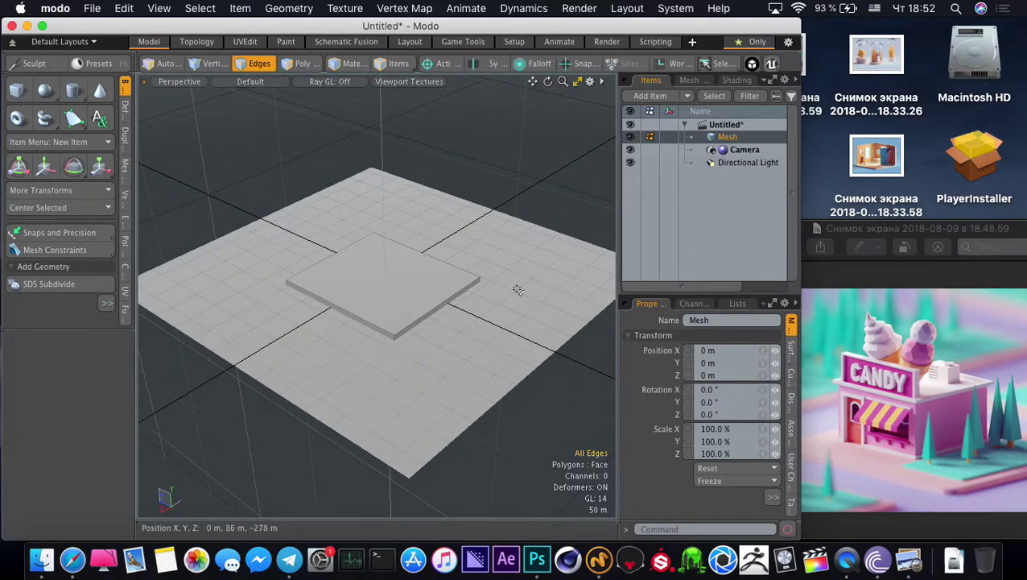
pyautogui.keyDown('alt'); pyautogui.moveTo(517, 290); pyautogui.dragTo(376, 272); pyautogui.keyUp('alt')
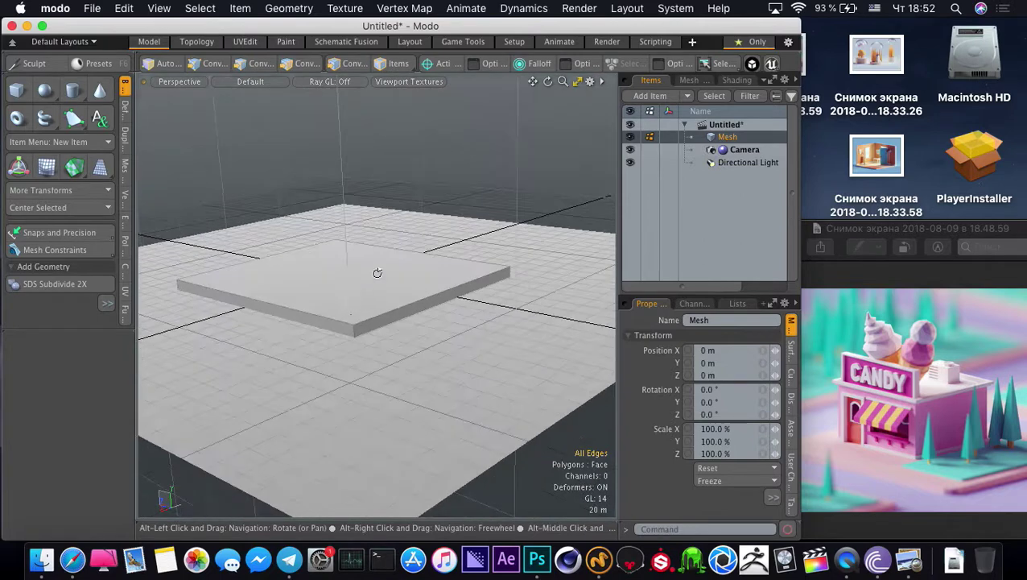
pyautogui.click(351, 333)
pyautogui.keyDown('shift'); pyautogui.click(509, 274); pyautogui.keyUp('shift')
pyautogui.keyDown('alt'); pyautogui.moveTo(248, 287); pyautogui.dragTo(273, 324); pyautogui.keyUp('alt')
pyautogui.press('b')
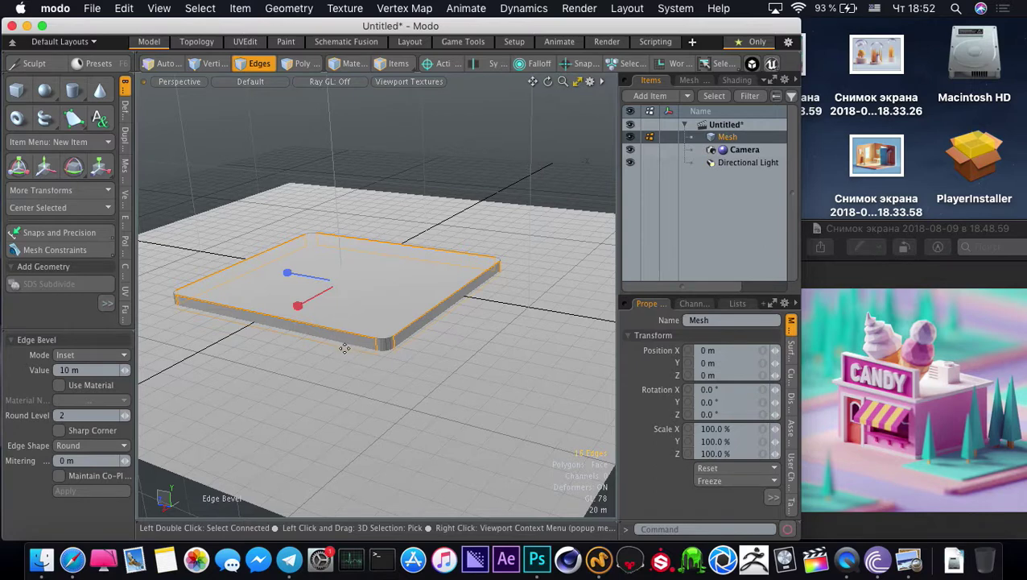
pyautogui.press('space')
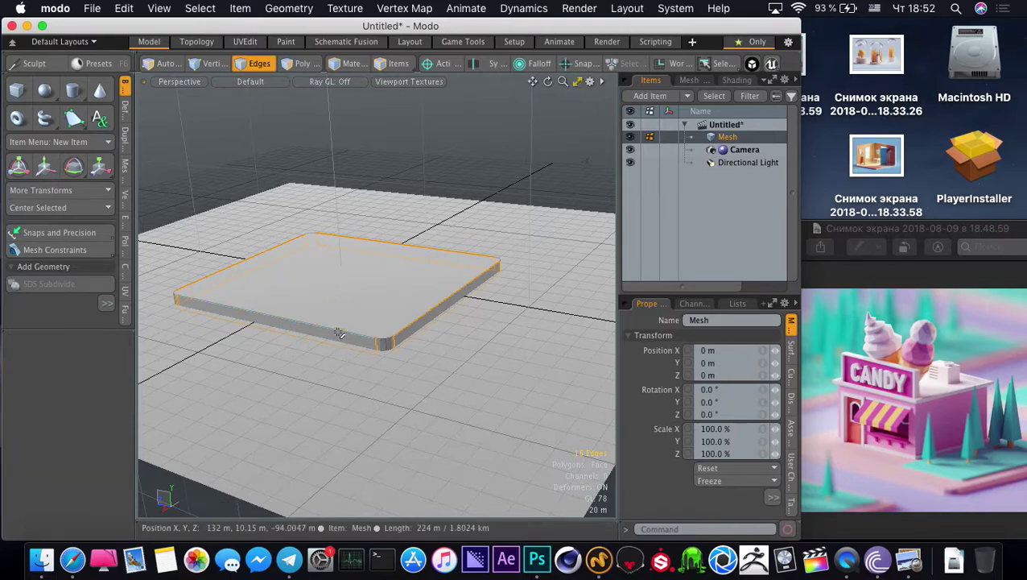
# Switch to polygon selection and inspect the bevelled slab on the ground plane
pyautogui.scroll(-3, 342, 331)
pyautogui.keyDown('alt'); pyautogui.moveTo(282, 322); pyautogui.dragTo(303, 303); pyautogui.keyUp('alt')
pyautogui.press('3')
pyautogui.click(309, 296)
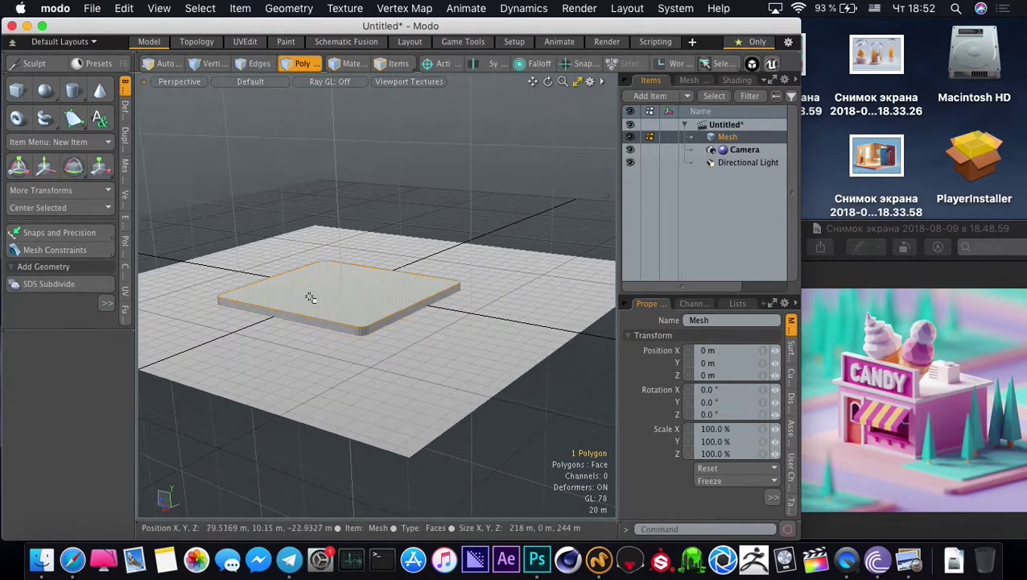
pyautogui.click(211, 177)
pyautogui.moveTo(368, 288)
pyautogui.keyDown('alt'); pyautogui.keyDown('shift'); pyautogui.mouseDown()
pyautogui.moveTo(409, 284)
pyautogui.moveTo(381, 296)
pyautogui.mouseUp(); pyautogui.keyUp('shift'); pyautogui.keyUp('alt')
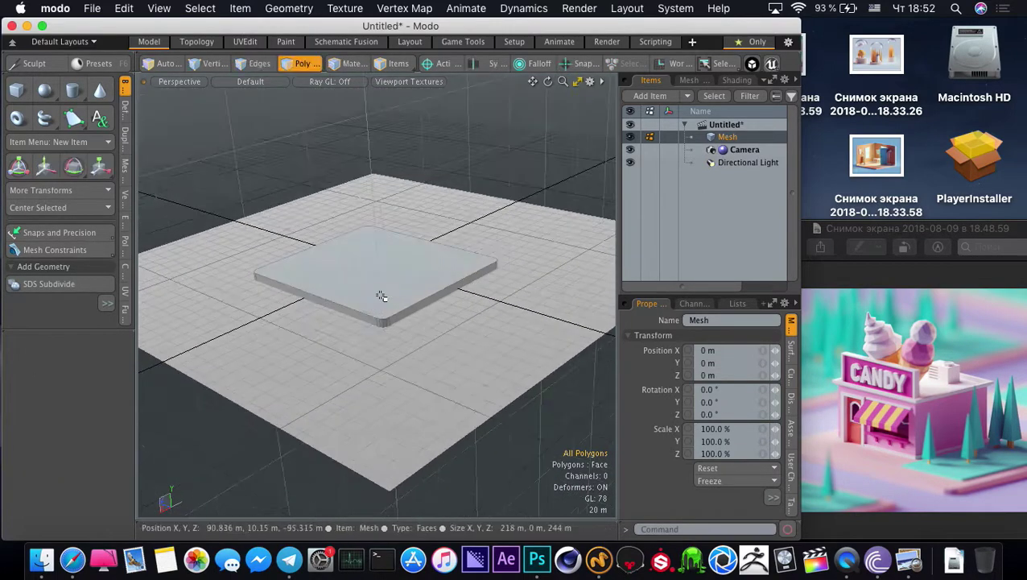
pyautogui.scroll(3, 388, 297)
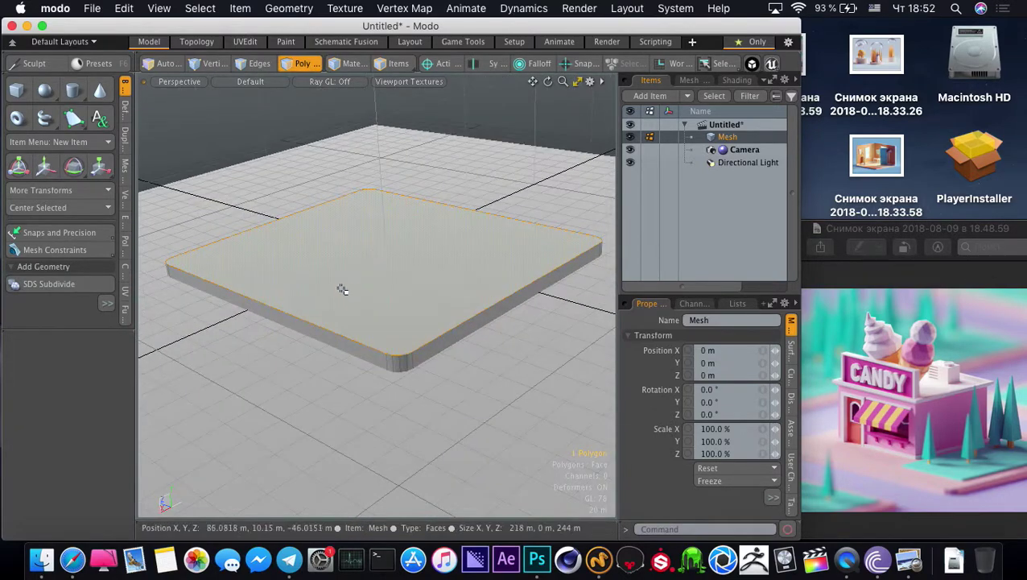
pyautogui.scroll(-3, 371, 312)
pyautogui.click(271, 190)
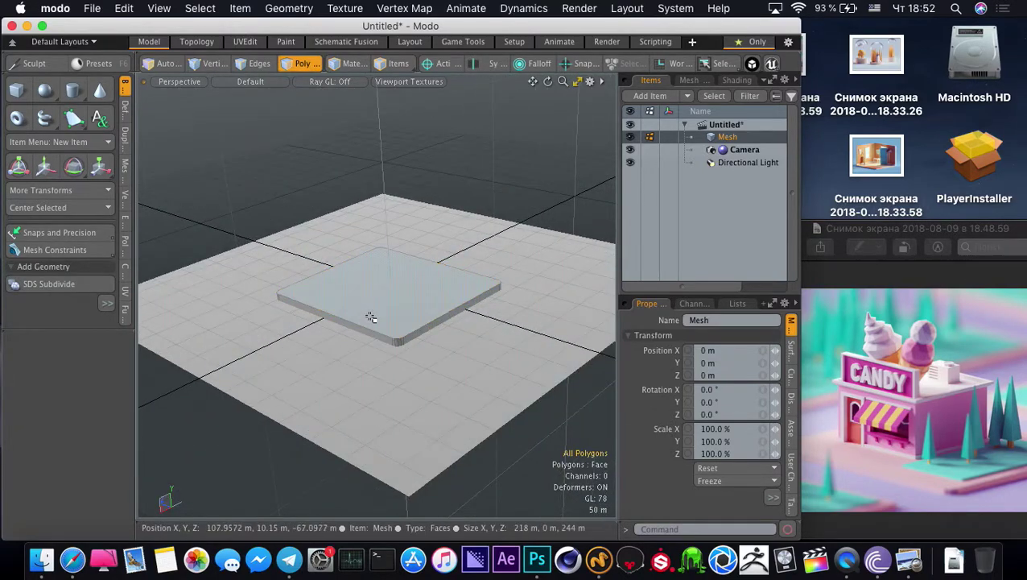
# Clone the whole slab and place the copy over the ground plane's far corner, diagonally from the original
pyautogui.scroll(-3, 373, 331)
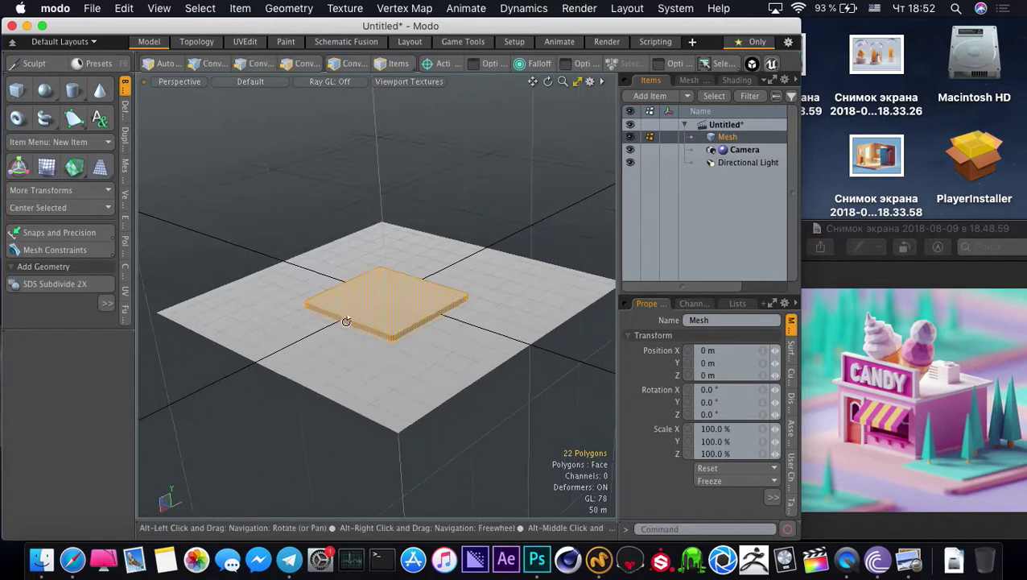
pyautogui.press('c')
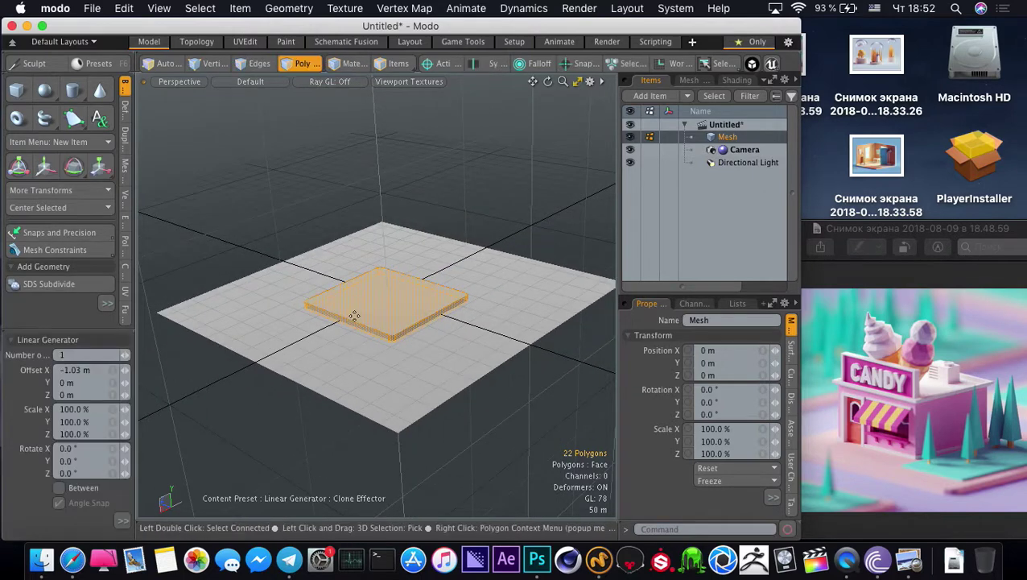
pyautogui.click(359, 314)
pyautogui.moveTo(342, 288)
pyautogui.mouseDown()
pyautogui.moveTo(256, 260)
pyautogui.moveTo(298, 278)
pyautogui.moveTo(323, 272)
pyautogui.moveTo(328, 373)
pyautogui.moveTo(306, 263)
pyautogui.mouseUp()
pyautogui.press('space')
pyautogui.click(263, 232)
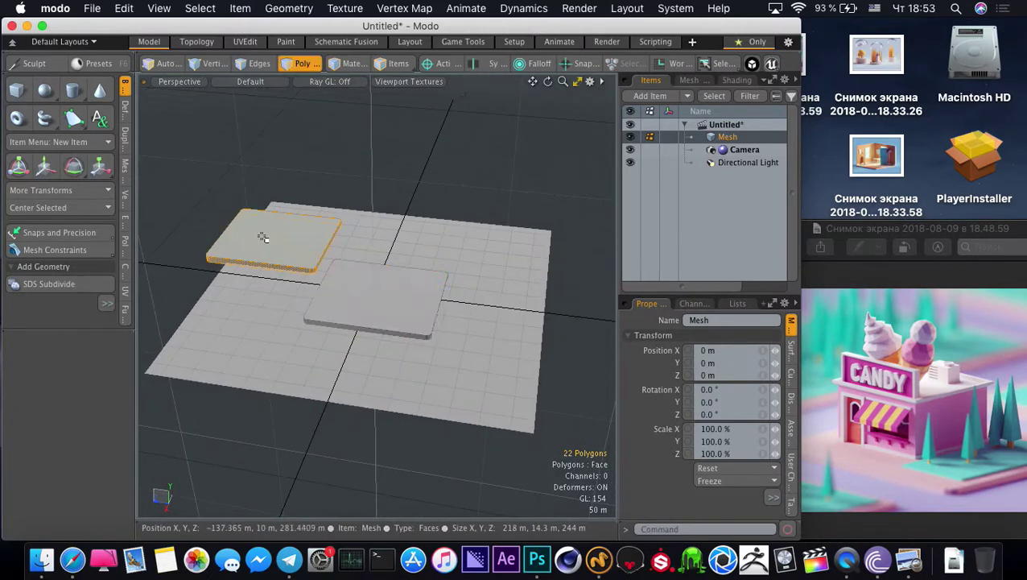
# Narrow the cloned slab by moving its outer side polygons inward until it fits within the ground plane
pyautogui.moveTo(188, 196); pyautogui.dragTo(193, 198, button='right')
pyautogui.press('w')
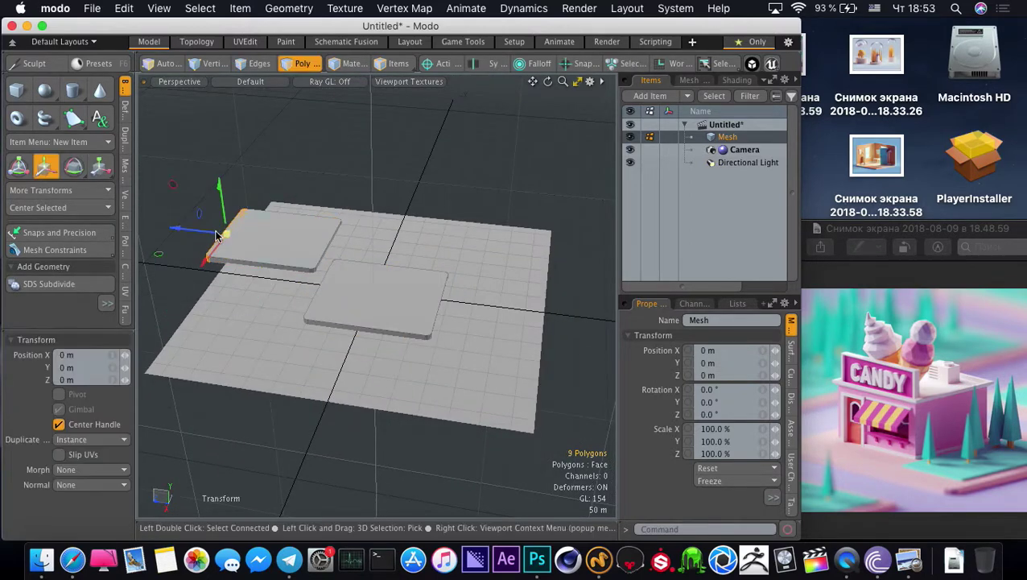
pyautogui.moveTo(232, 234)
pyautogui.mouseDown()
pyautogui.moveTo(258, 238)
pyautogui.moveTo(312, 318)
pyautogui.mouseUp()
pyautogui.press('q')
# Lengthen the cloned slab by moving its end polygons about 314 m along X toward the ground plane's opposite edge
pyautogui.moveTo(289, 236); pyautogui.dragTo(317, 256, button='right')
pyautogui.moveTo(160, 225); pyautogui.dragTo(162, 227, button='right')
pyautogui.press('w')
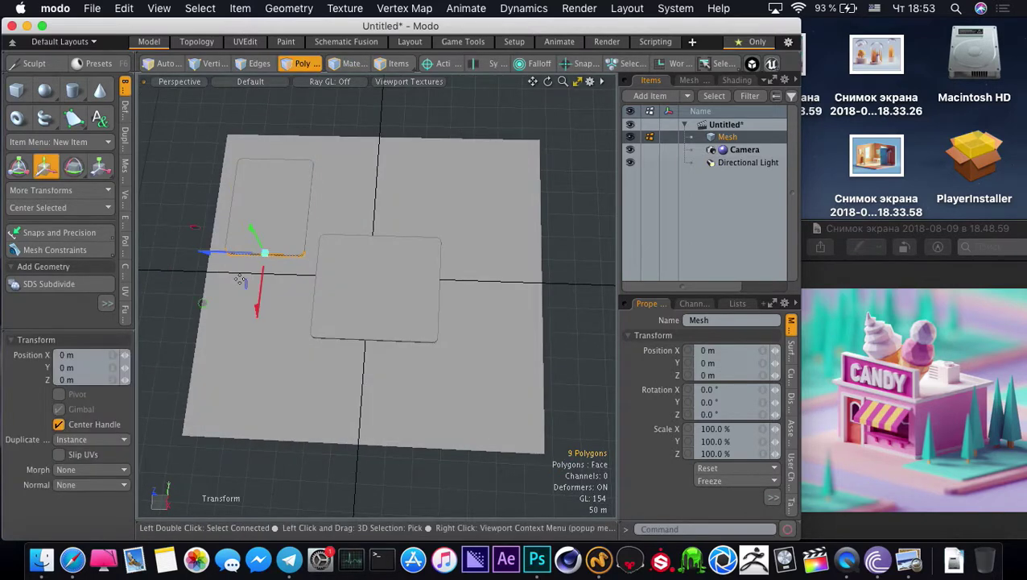
pyautogui.moveTo(263, 288); pyautogui.dragTo(251, 385)
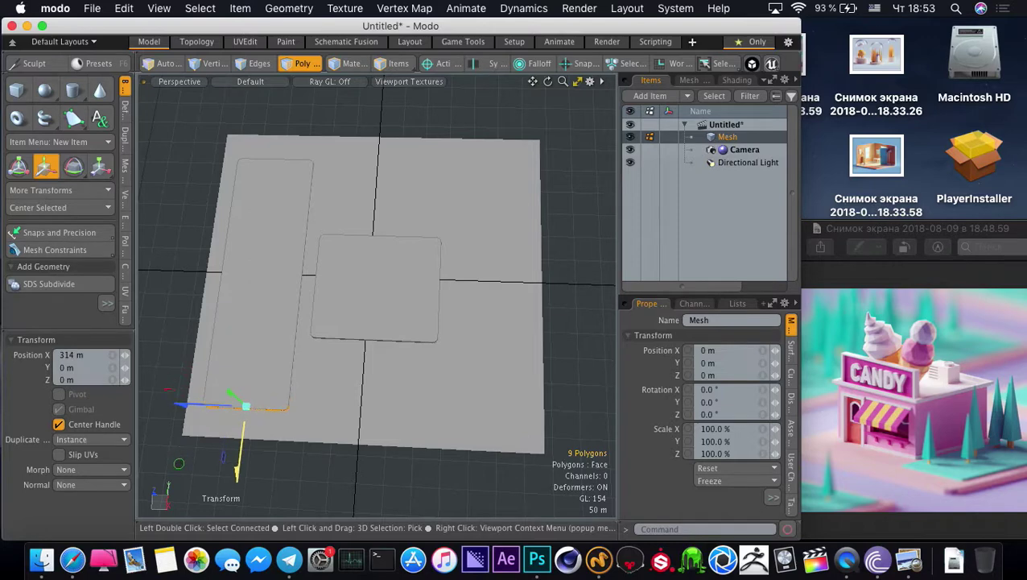
# Scale the ground plane polygon up along Z and X so it extends well beyond the slabs
pyautogui.press('space')
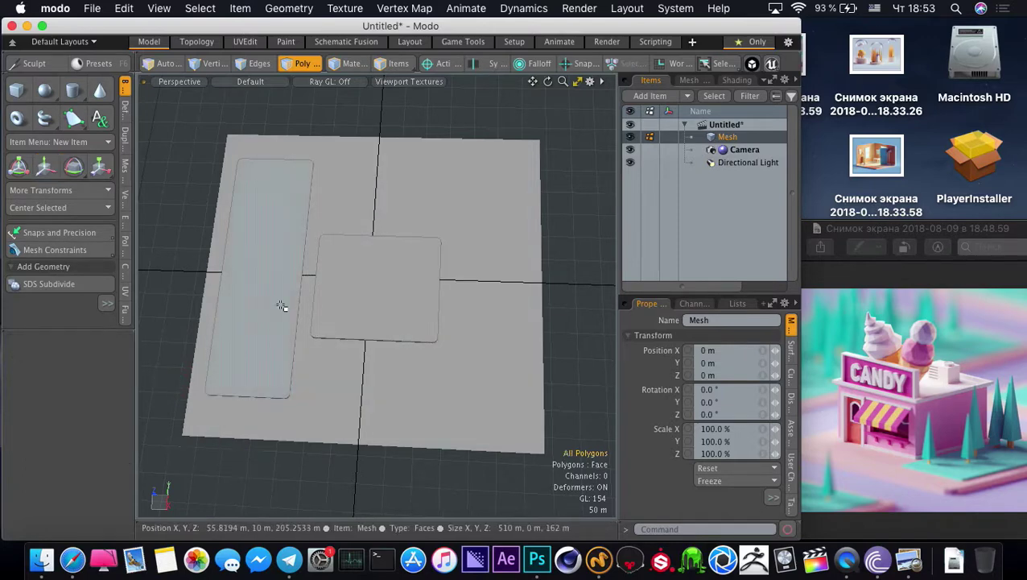
pyautogui.keyDown('alt'); pyautogui.moveTo(279, 305); pyautogui.dragTo(314, 298); pyautogui.keyUp('alt')
pyautogui.doubleClick(330, 307)
pyautogui.press('w')
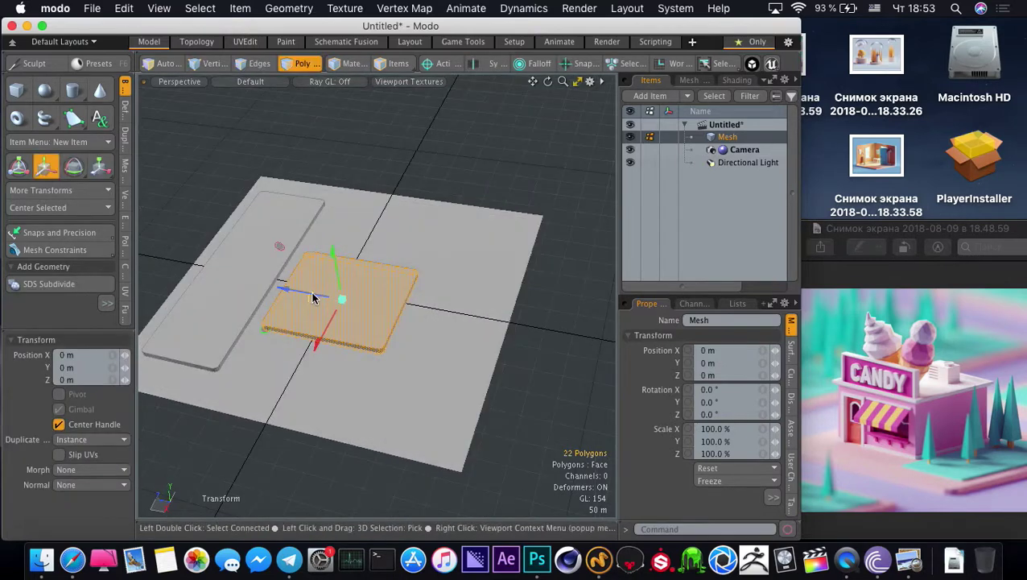
pyautogui.click(344, 341)
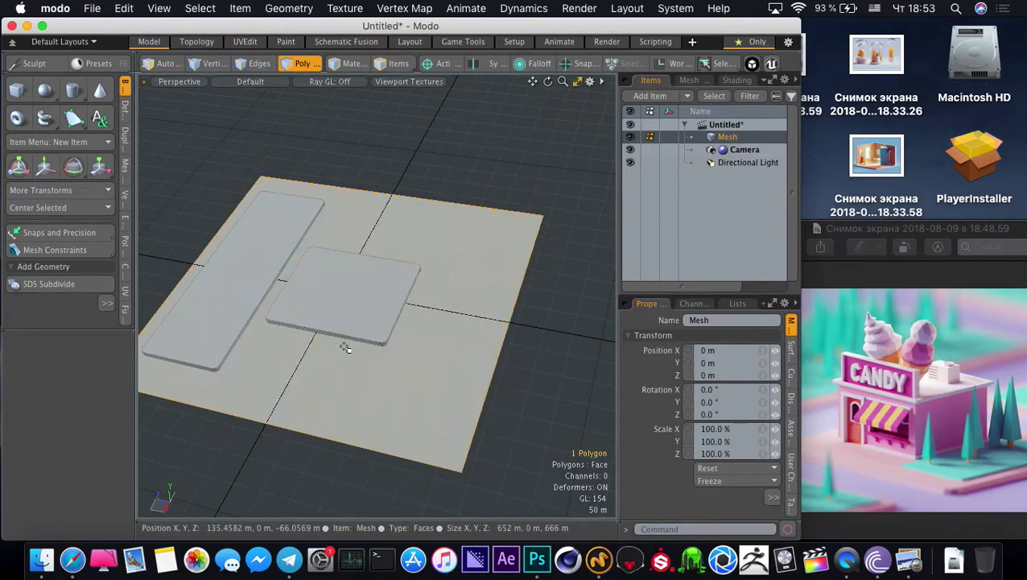
pyautogui.press('r')
pyautogui.moveTo(291, 288); pyautogui.dragTo(263, 279)
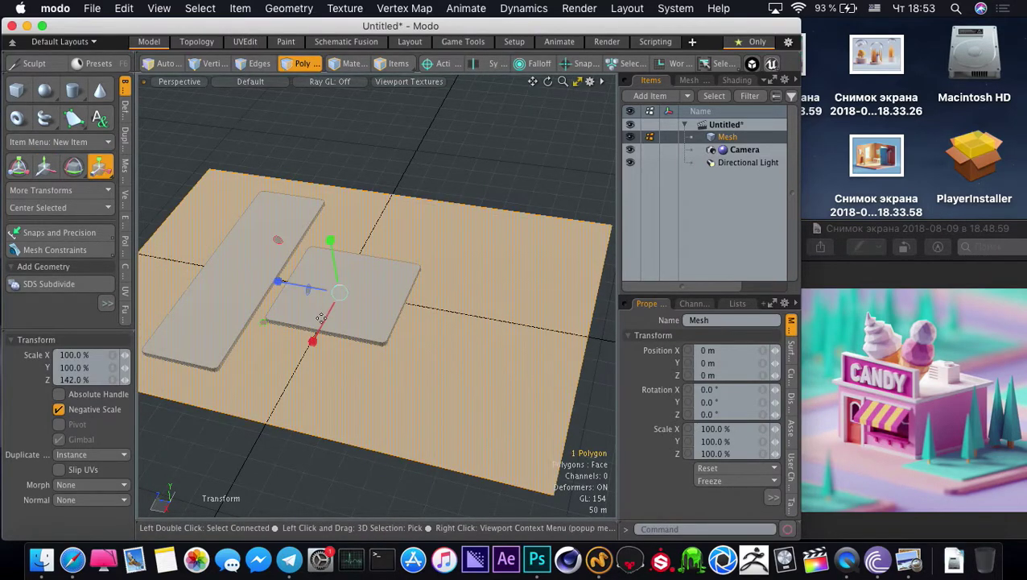
pyautogui.moveTo(317, 318); pyautogui.dragTo(301, 347)
pyautogui.moveTo(288, 285); pyautogui.dragTo(279, 283)
pyautogui.press('space')
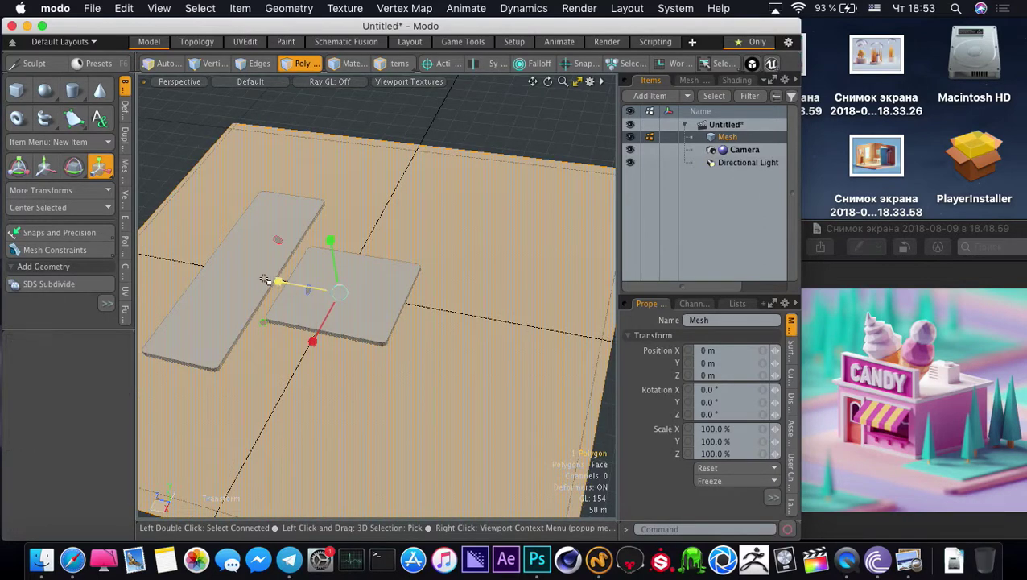
# Move the long slab outward along Z by about 104 m and shift it back along X, away from the central slab
pyautogui.doubleClick(246, 267)
pyautogui.press('w')
pyautogui.moveTo(221, 270); pyautogui.dragTo(171, 263)
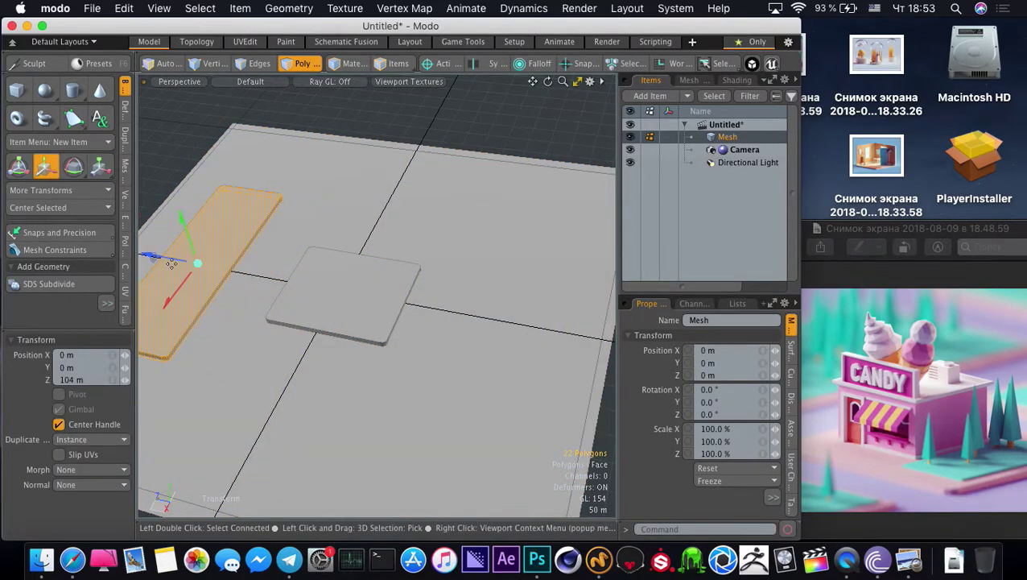
pyautogui.press('q')
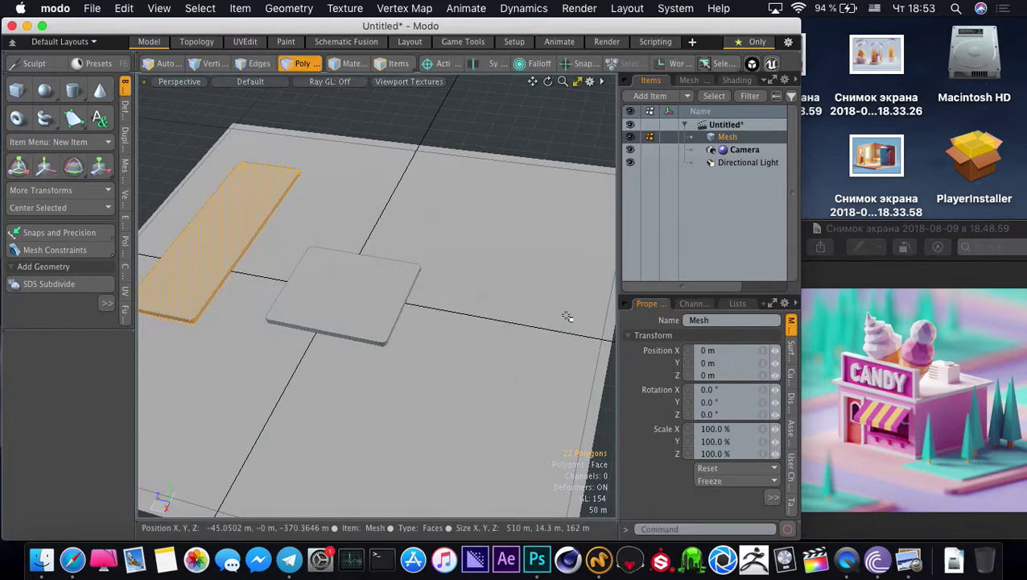
# Bring the candy shop reference image into full view and examine how the ground slabs are arranged around the shop
pyautogui.click(890, 321)
pyautogui.moveTo(842, 234); pyautogui.dragTo(733, 227)
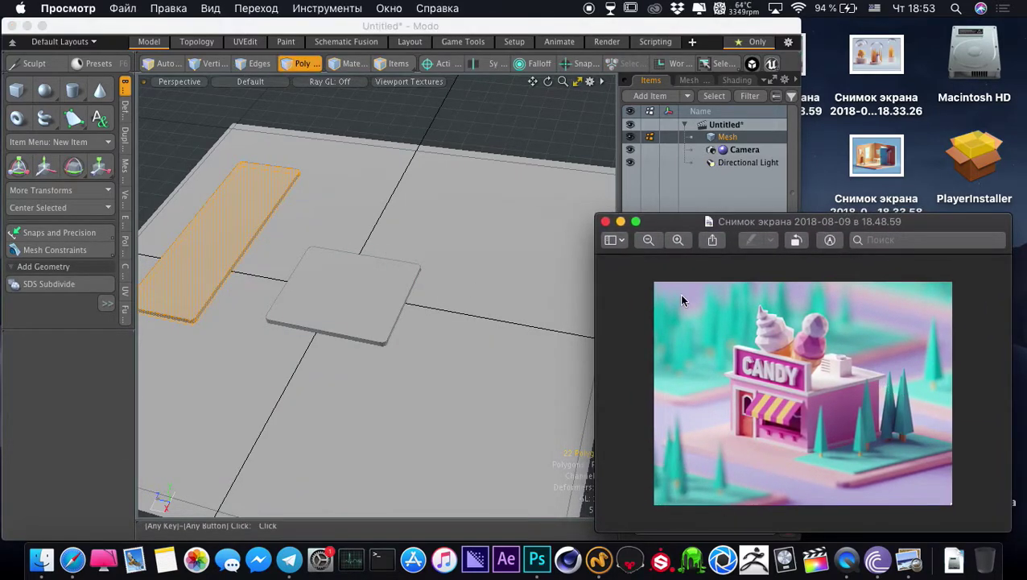
pyautogui.moveTo(676, 227); pyautogui.dragTo(788, 230)
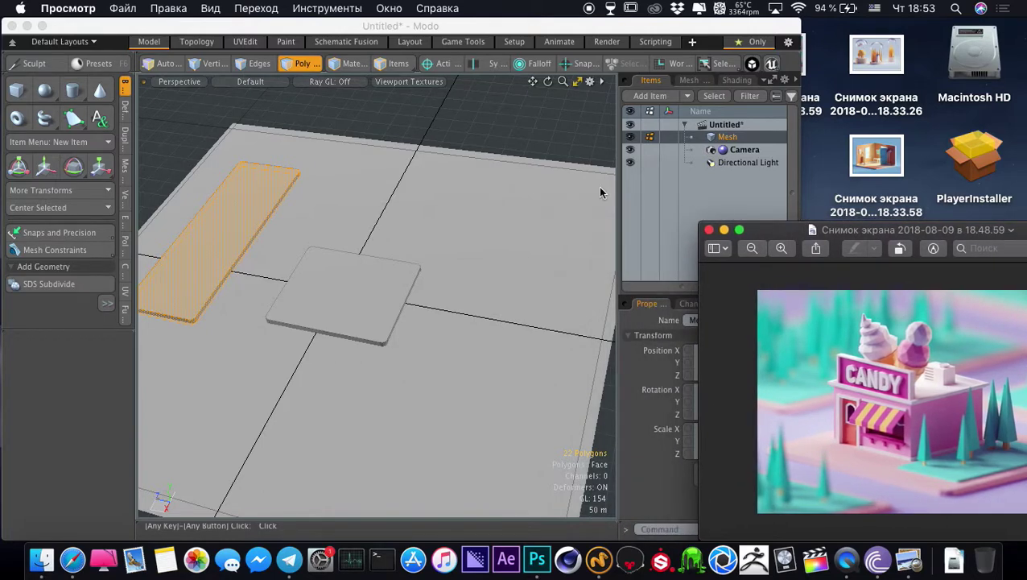
pyautogui.click(394, 143)
# Clone the central slab once with an offset of -303 m along X and 0 m along Y and Z
pyautogui.keyDown('alt'); pyautogui.moveTo(273, 315); pyautogui.dragTo(311, 252); pyautogui.keyUp('alt')
pyautogui.doubleClick(362, 266)
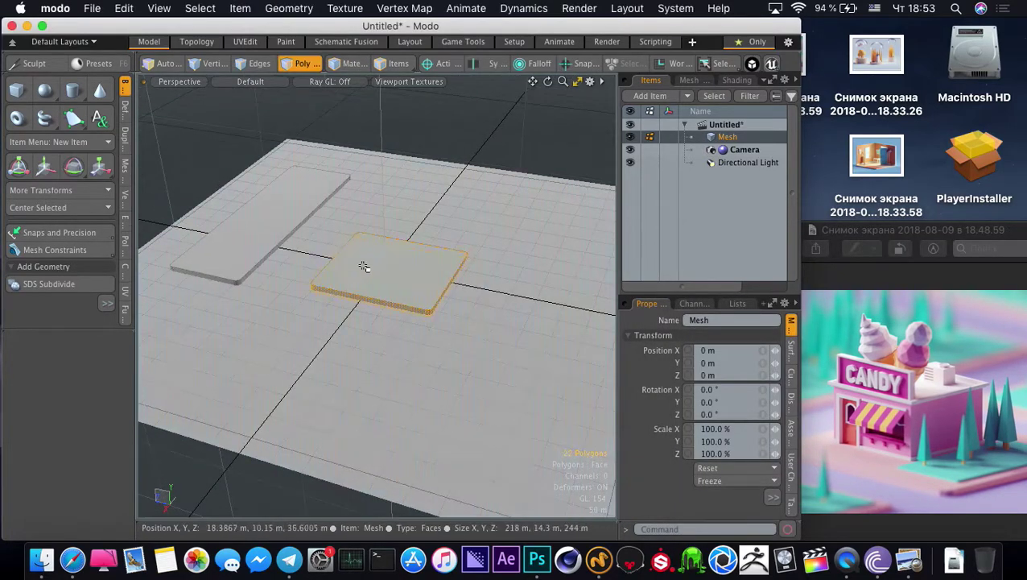
pyautogui.press('c')
pyautogui.click(378, 272)
pyautogui.moveTo(373, 295); pyautogui.dragTo(443, 207)
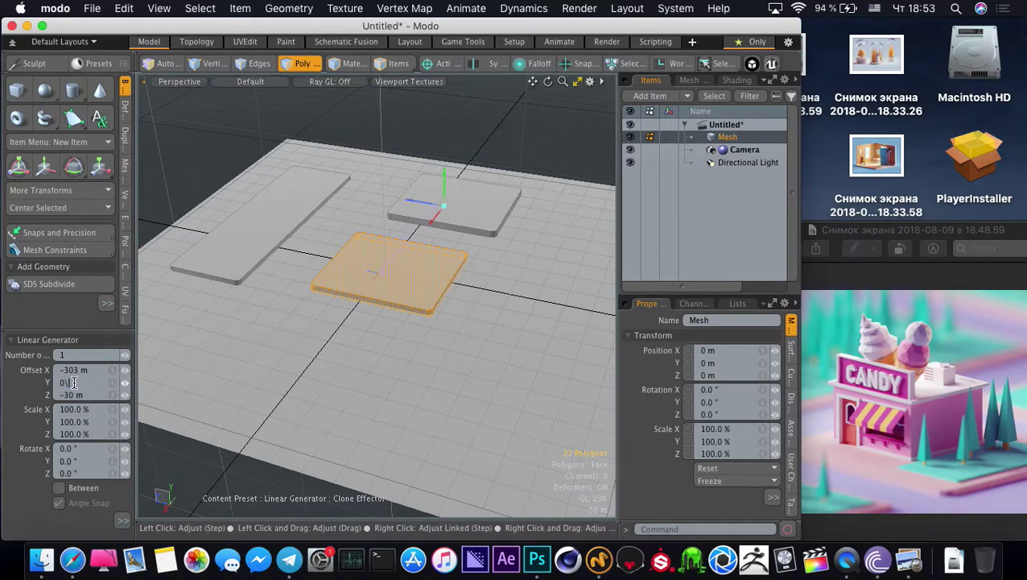
pyautogui.press('Return')
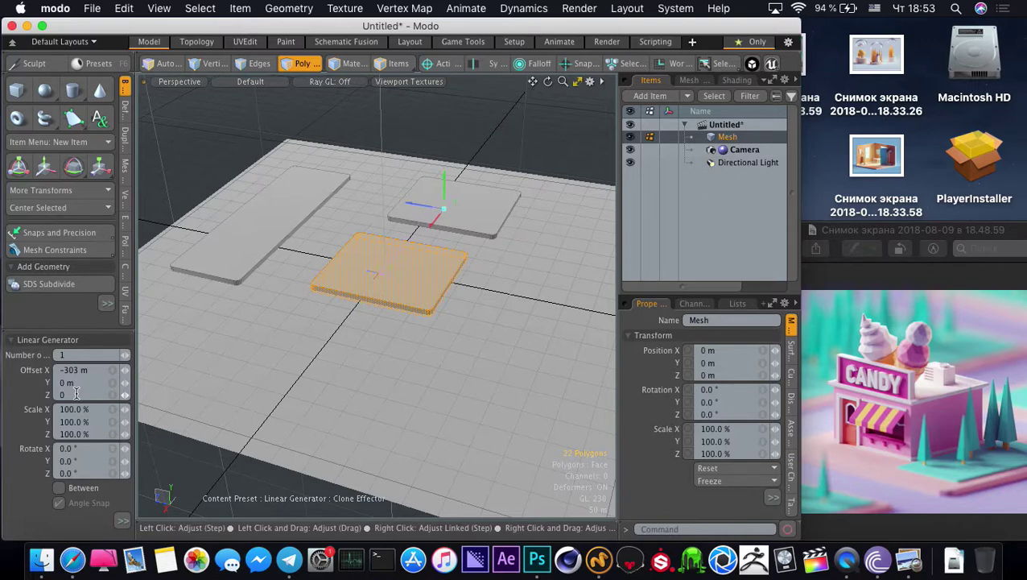
pyautogui.click(432, 211)
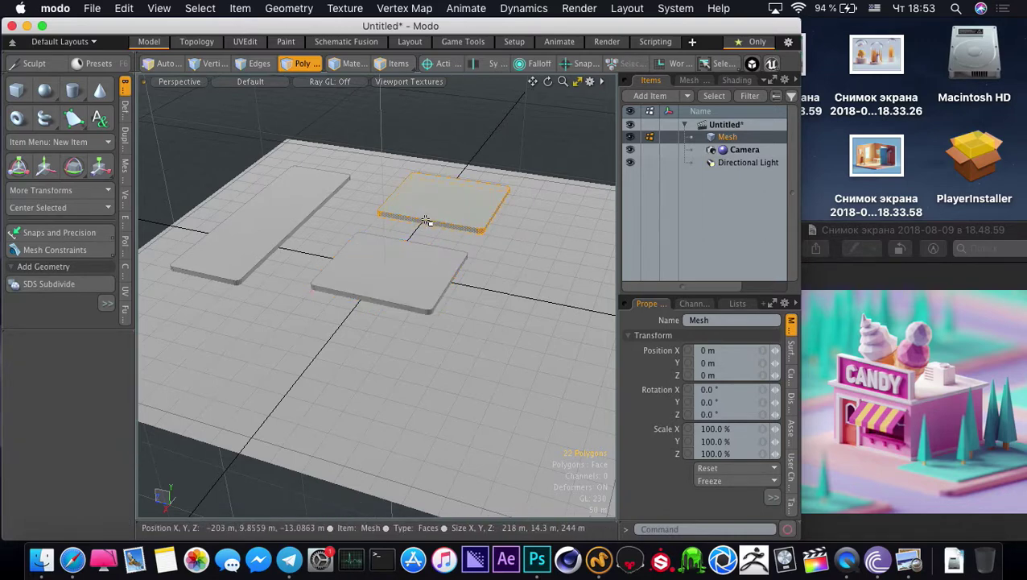
# Clone the far slab with Y and Z offsets of 0 m, placing the copy along X on the near side of the central slab
pyautogui.press('alt')
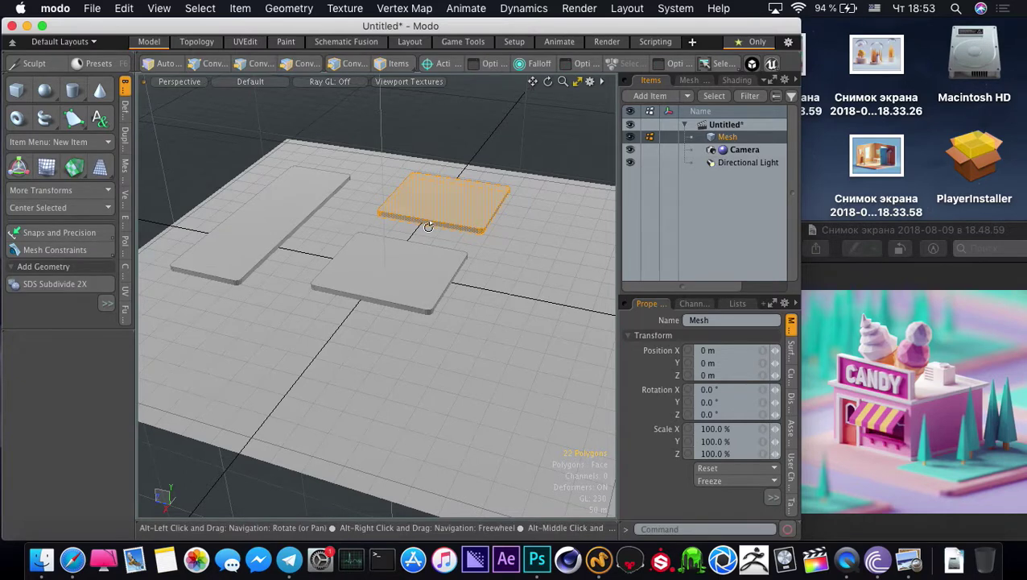
pyautogui.hotkey('alt', 'd')
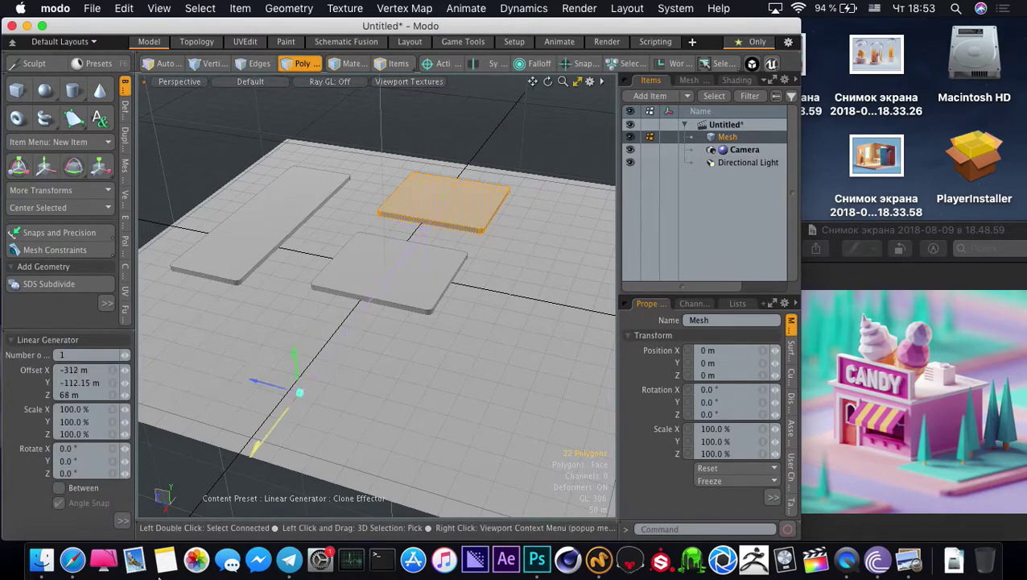
pyautogui.moveTo(159, 577); pyautogui.dragTo(155, 578)
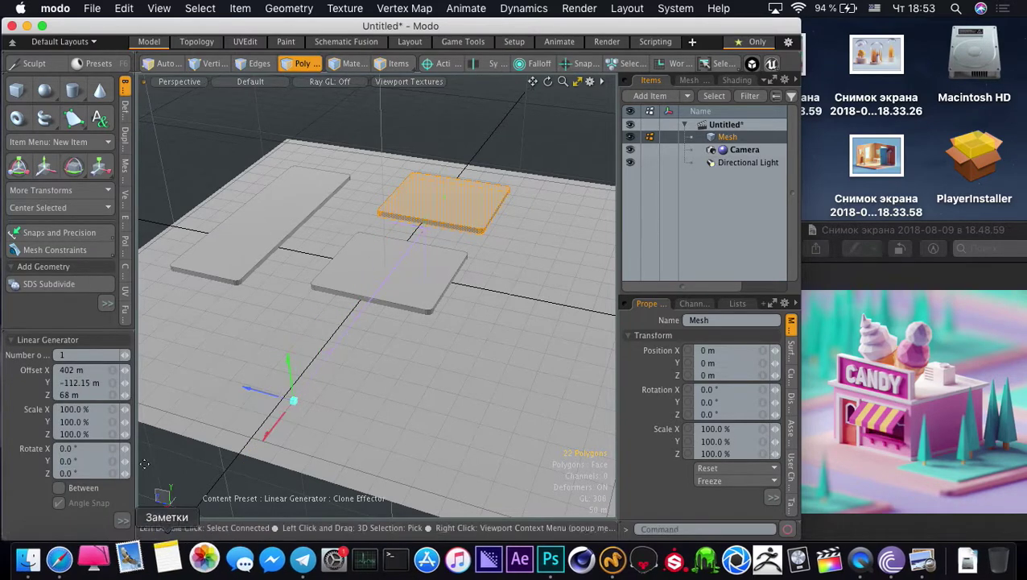
pyautogui.click(90, 385)
pyautogui.write('0')
pyautogui.press('Return')
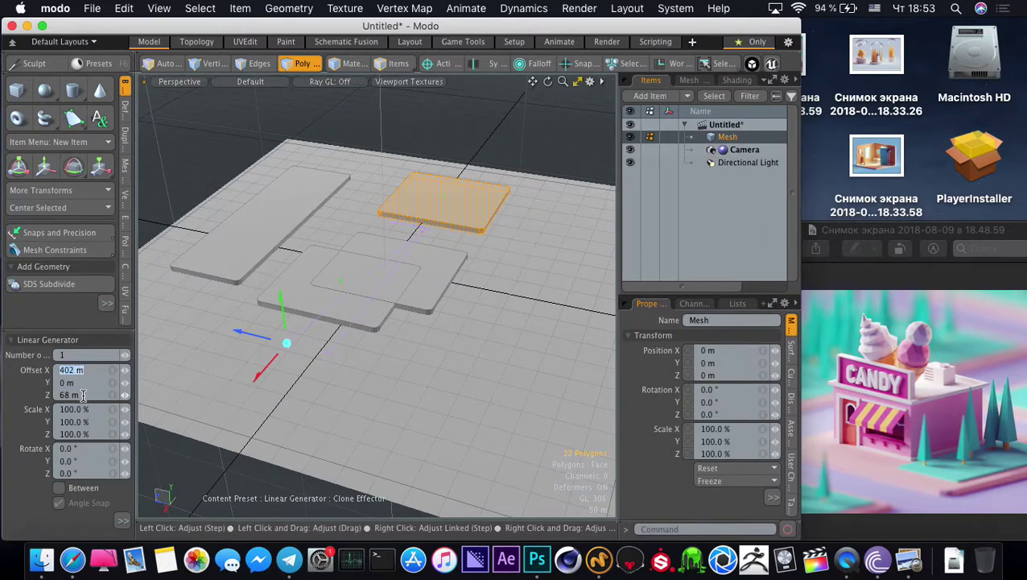
pyautogui.click(86, 395)
pyautogui.write('0')
pyautogui.press('Return')
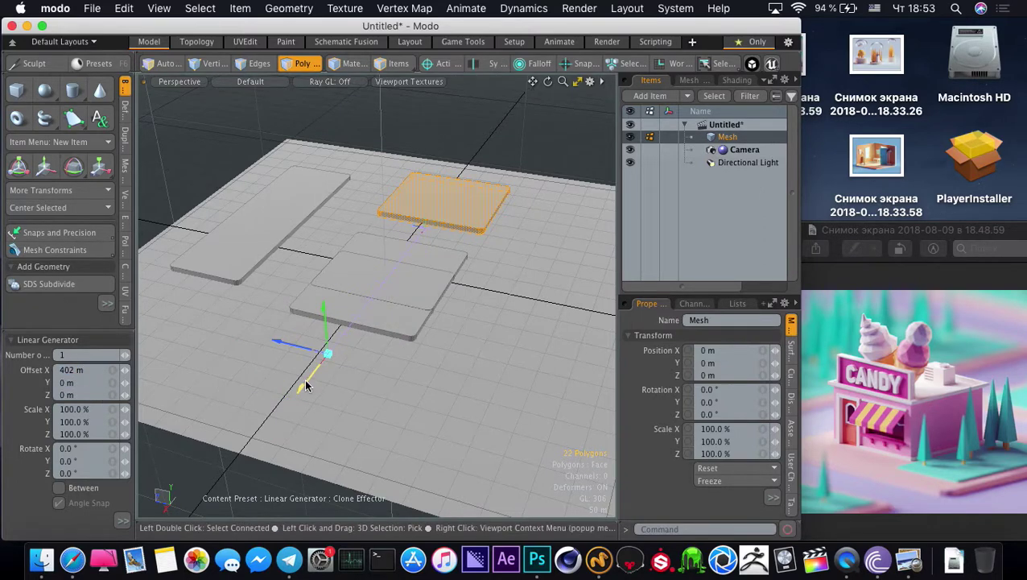
pyautogui.moveTo(306, 386); pyautogui.dragTo(226, 488)
pyautogui.press('q')
pyautogui.click(210, 184)
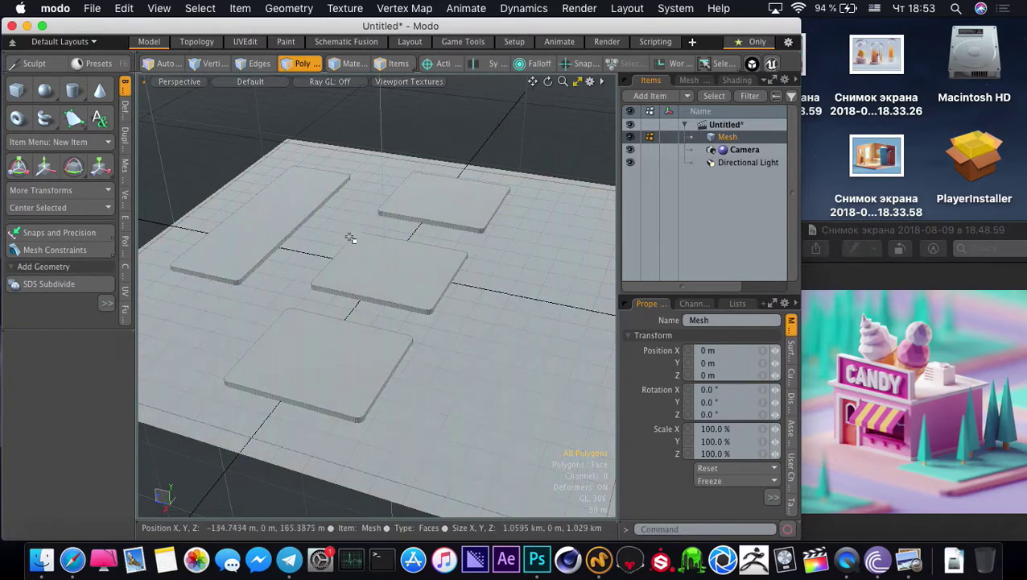
# Compare with the reference image, select all four slabs and lower them along Y so they sit partly sunk in the ground plane
pyautogui.moveTo(934, 230); pyautogui.dragTo(784, 232)
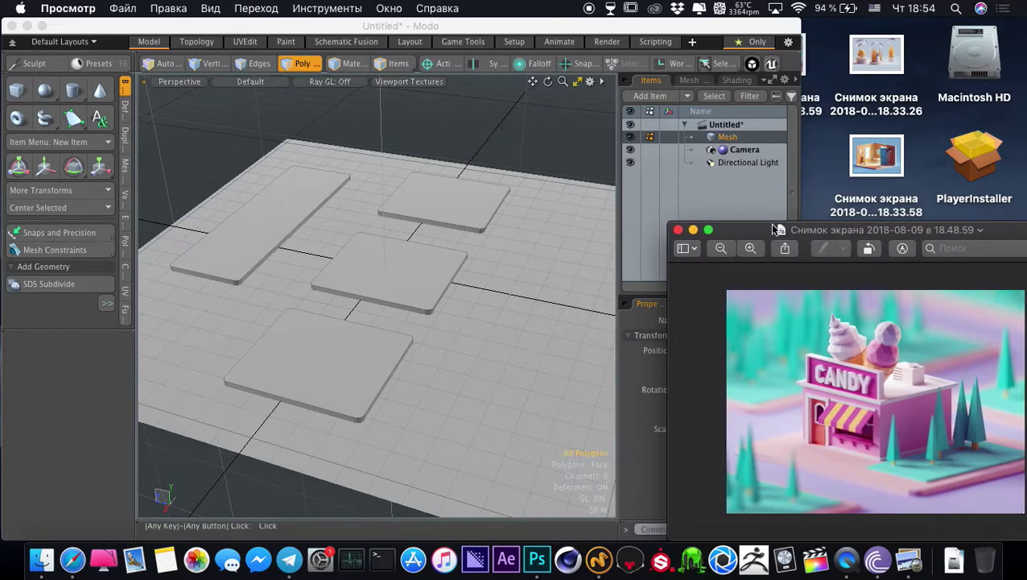
pyautogui.click(420, 143)
pyautogui.keyDown('alt'); pyautogui.moveTo(419, 142); pyautogui.dragTo(401, 341); pyautogui.keyUp('alt')
pyautogui.click(343, 343)
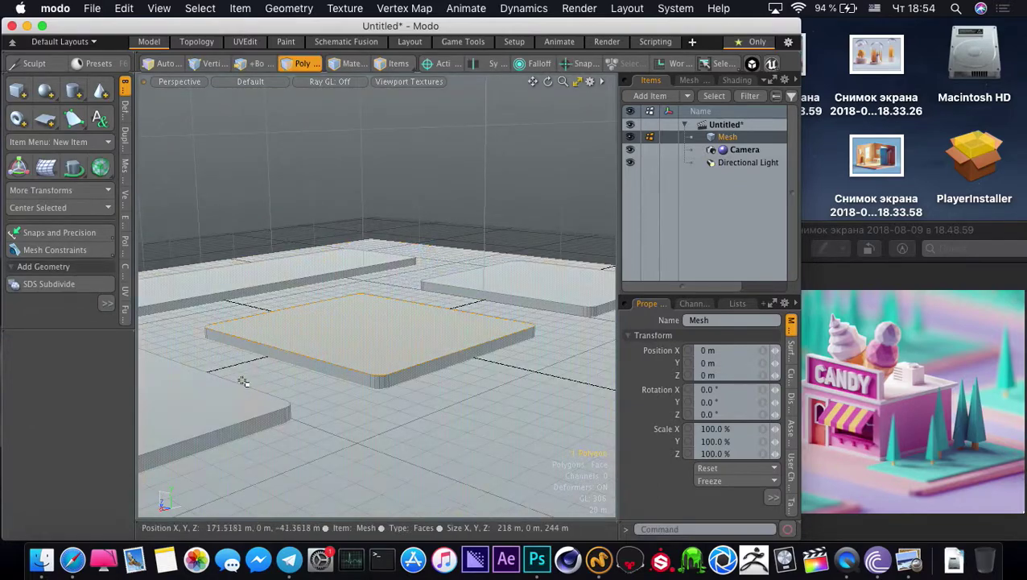
pyautogui.click(243, 381)
pyautogui.click(220, 398)
pyautogui.keyDown('shift'); pyautogui.click(211, 283); pyautogui.keyUp('shift')
pyautogui.keyDown('shift'); pyautogui.click(314, 329); pyautogui.keyUp('shift')
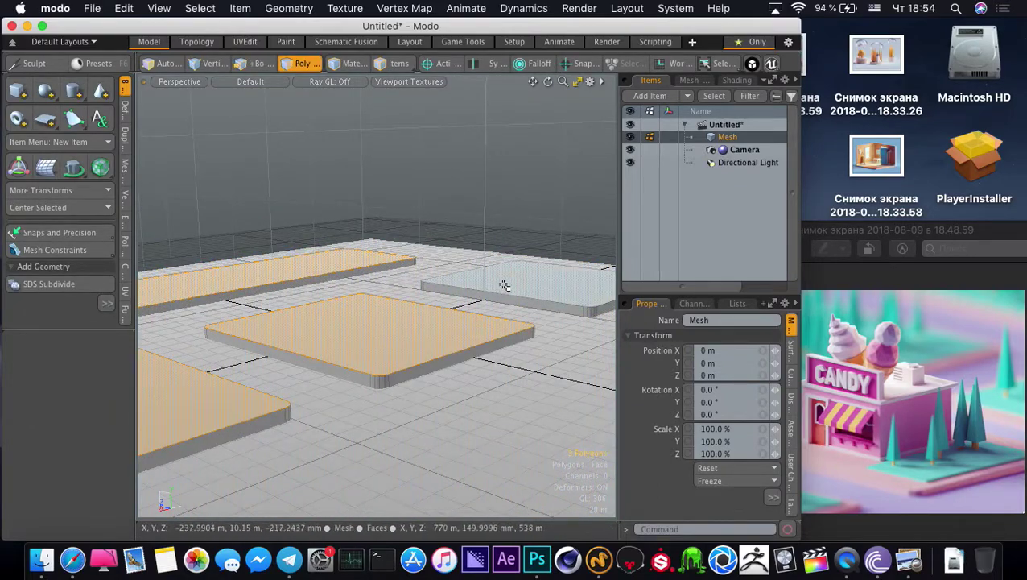
pyautogui.keyDown('shift'); pyautogui.doubleClick(500, 284); pyautogui.keyUp('shift')
pyautogui.press('w')
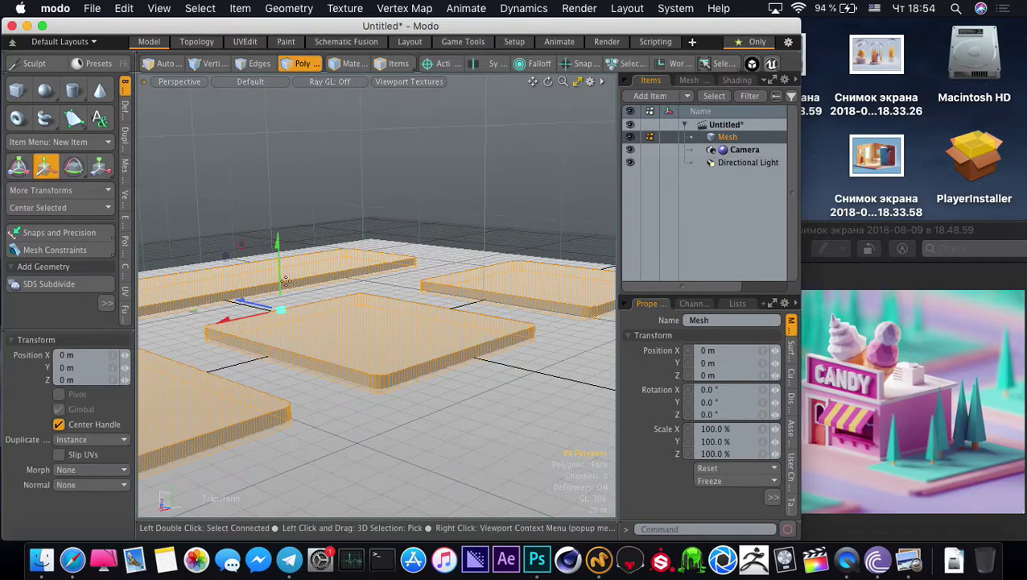
pyautogui.moveTo(277, 244); pyautogui.dragTo(338, 273)
pyautogui.press('q')
pyautogui.click(273, 195)
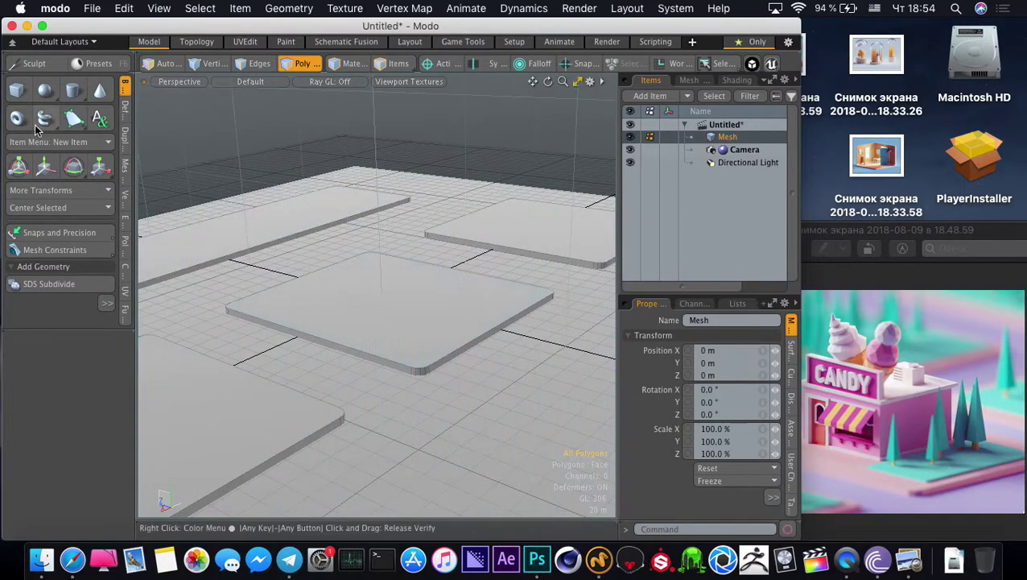
# Create a thin cube 133 m by 4 m by 70 m on top of the central slab and adjust its position near the slab's edge
pyautogui.click(21, 94)
pyautogui.keyDown('alt'); pyautogui.moveTo(412, 301); pyautogui.dragTo(417, 411); pyautogui.keyUp('alt')
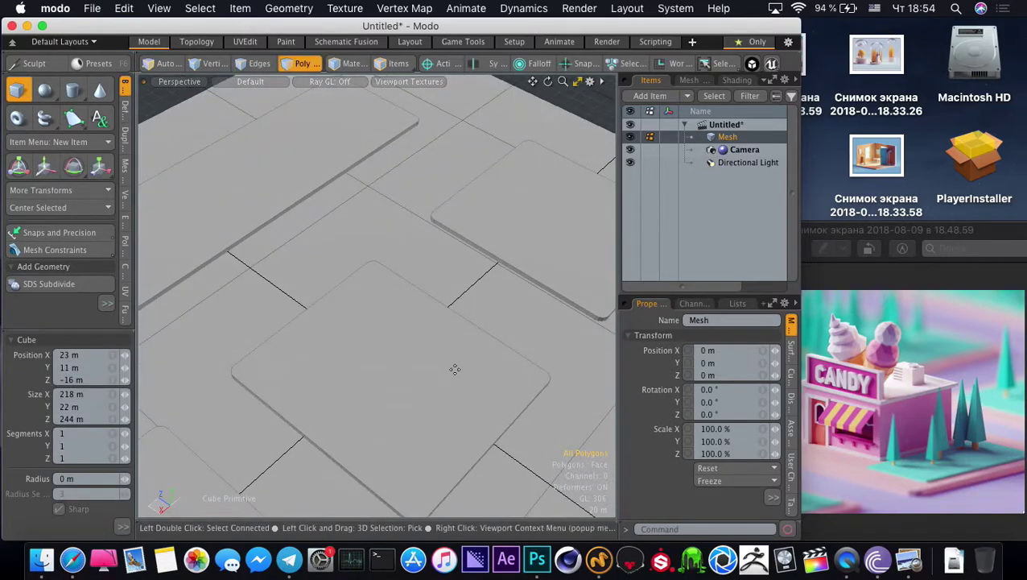
pyautogui.moveTo(423, 499); pyautogui.dragTo(424, 500)
pyautogui.keyDown('alt'); pyautogui.moveTo(413, 447); pyautogui.dragTo(430, 359); pyautogui.keyUp('alt')
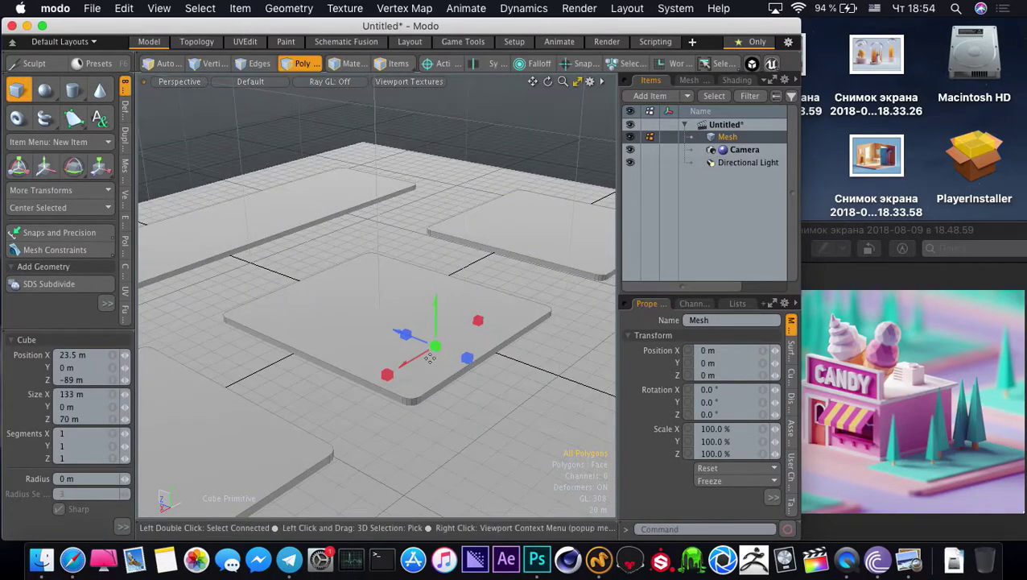
pyautogui.moveTo(436, 303); pyautogui.dragTo(436, 286)
pyautogui.moveTo(435, 337); pyautogui.dragTo(433, 322)
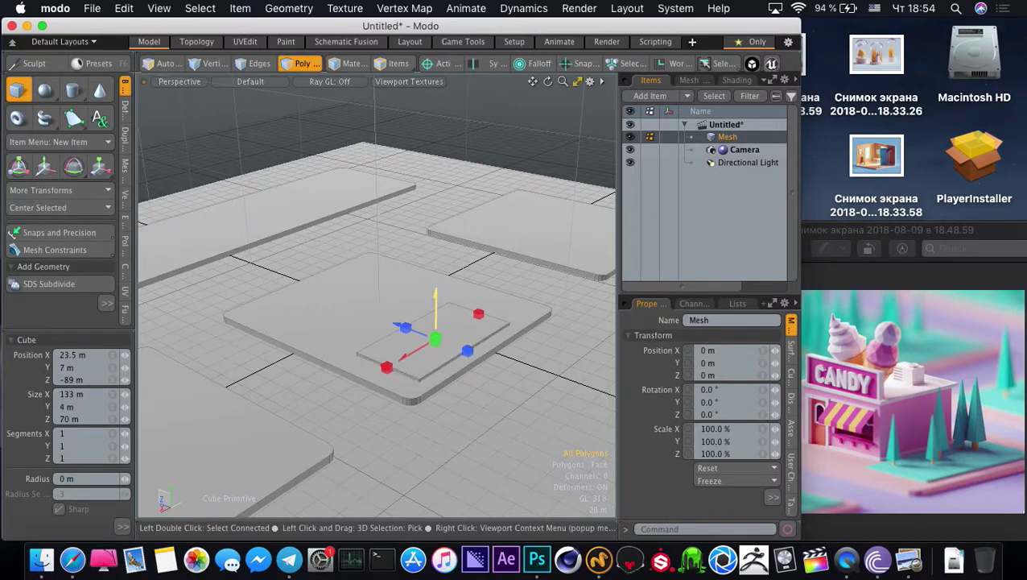
pyautogui.press('space')
pyautogui.press('w')
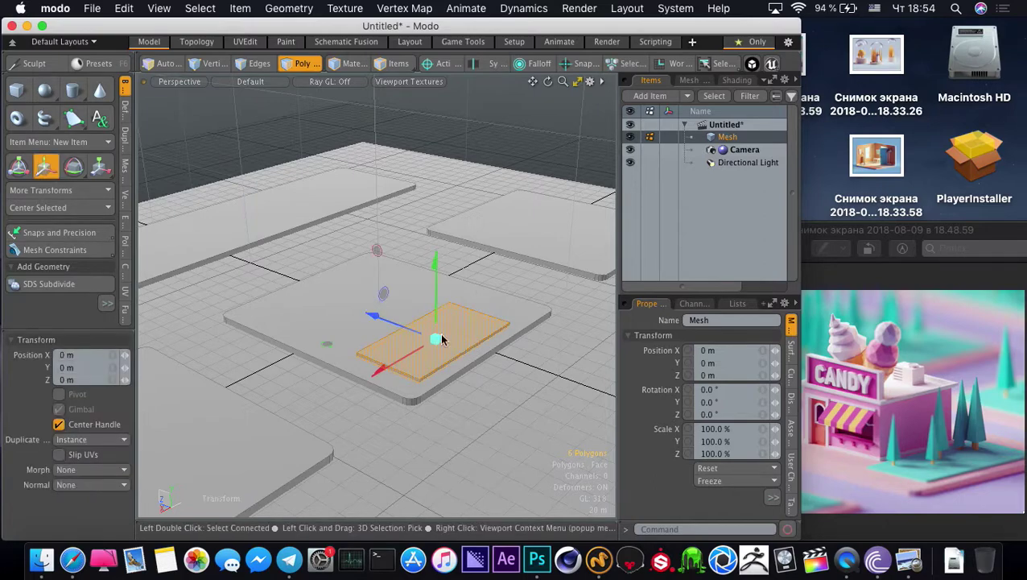
pyautogui.moveTo(412, 356)
pyautogui.mouseDown()
pyautogui.moveTo(433, 346)
pyautogui.moveTo(390, 326)
pyautogui.moveTo(368, 327)
pyautogui.moveTo(365, 310)
pyautogui.mouseUp()
pyautogui.press('space')
# Clone the thin plate with Y and Z offsets of 0 m, placing the copy along X on the far slab
pyautogui.hotkey('shift', 'c')
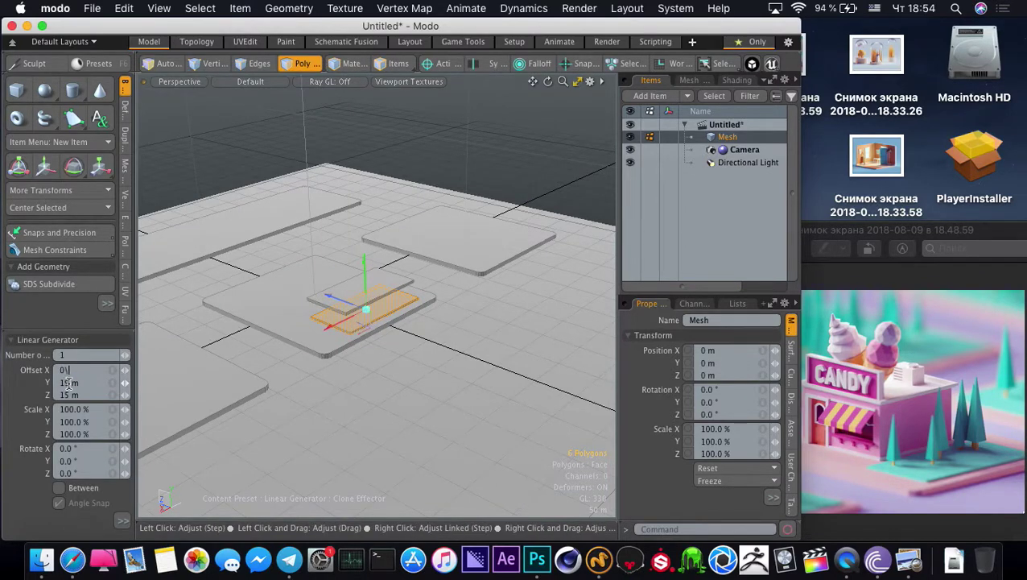
pyautogui.press('Return')
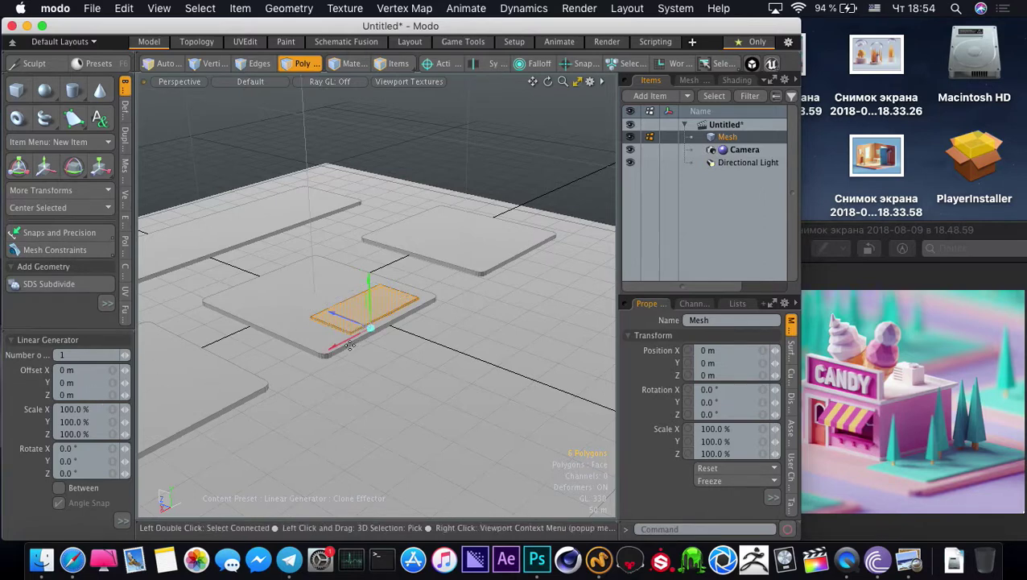
pyautogui.moveTo(377, 324); pyautogui.dragTo(497, 260)
pyautogui.press('space')
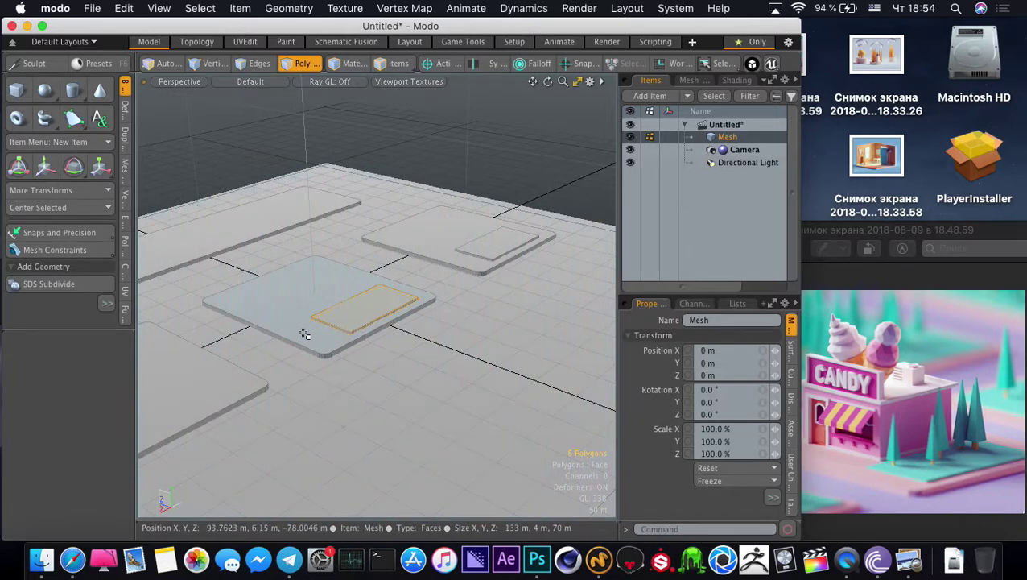
# Move the plate about 297 m along X onto the near slab and paste a copy back at its place on the central slab
pyautogui.press('w')
pyautogui.moveTo(338, 314); pyautogui.dragTo(184, 396)
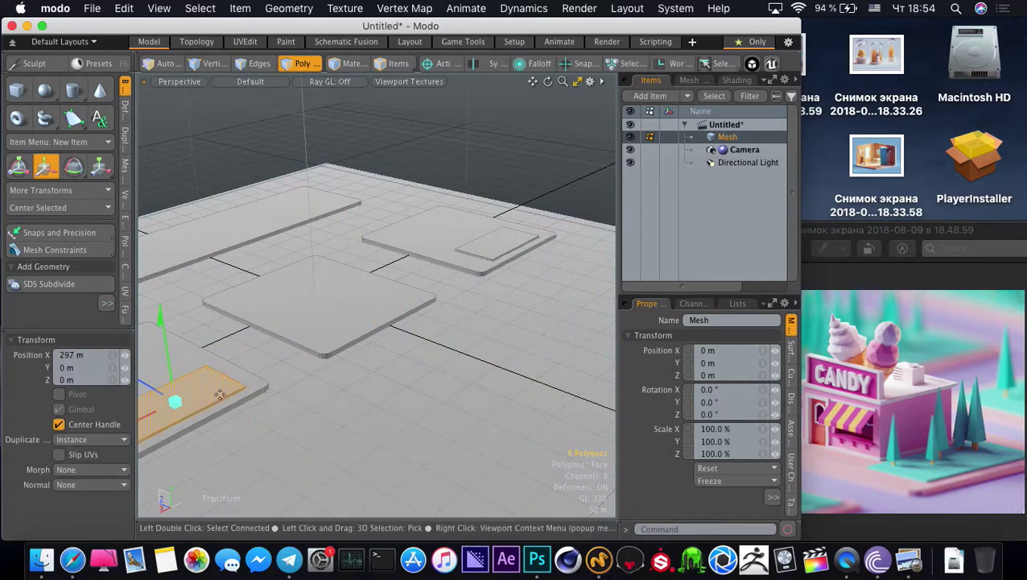
pyautogui.press('space')
pyautogui.press('super+z')
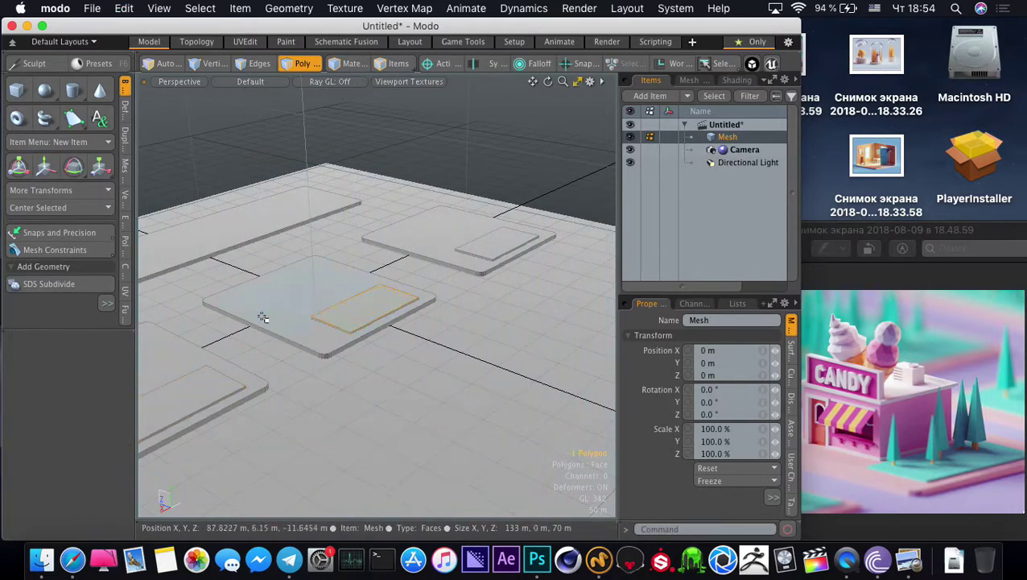
# Move the central slab's plate onto the long slab and paste a copy back at its place on the central slab
pyautogui.keyDown('alt'); pyautogui.keyDown('shift'); pyautogui.moveTo(236, 299); pyautogui.dragTo(361, 322); pyautogui.keyUp('shift'); pyautogui.keyUp('alt')
pyautogui.hotkey('shift', 'Up')
pyautogui.hotkey('shift', 'Up')
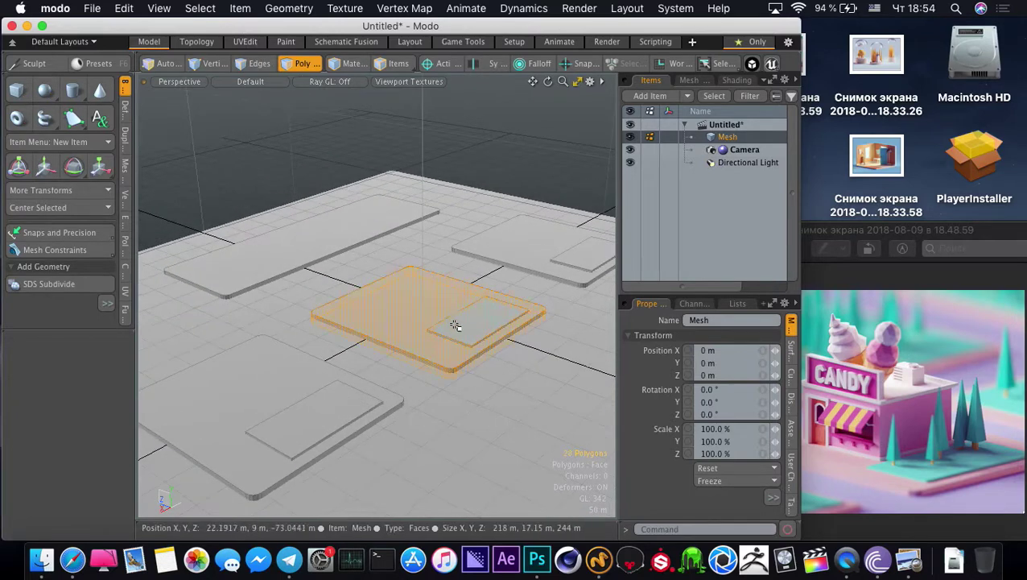
pyautogui.hotkey('shift', 'Down')
pyautogui.press('w')
pyautogui.moveTo(440, 314); pyautogui.dragTo(259, 255)
pyautogui.press('space')
pyautogui.press('super+v')
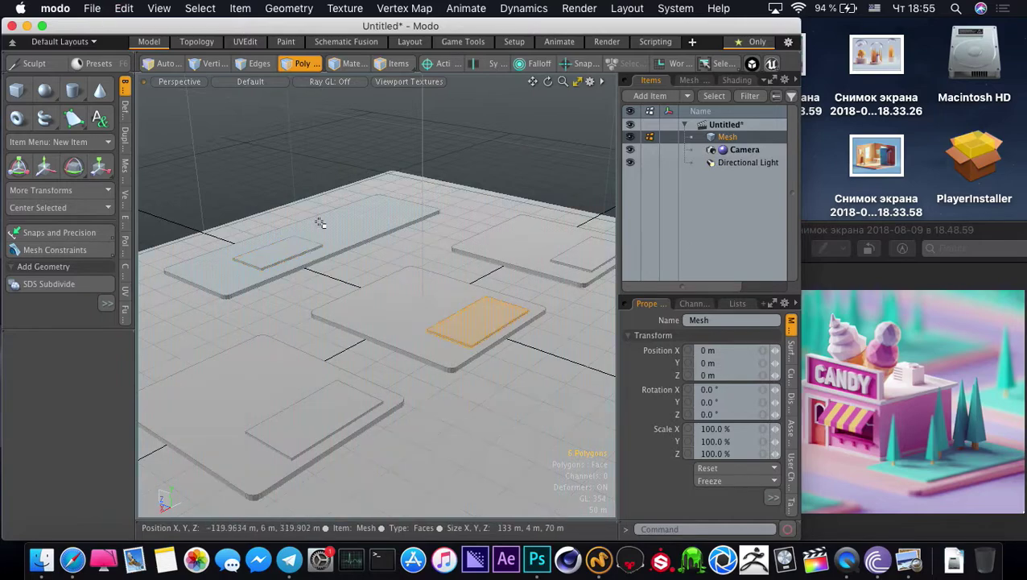
# Select the thin plate on the long slab, widen it along Z and shift it along Z to fit the slab's width
pyautogui.press('Escape')
pyautogui.keyDown('alt'); pyautogui.moveTo(333, 266); pyautogui.dragTo(324, 358); pyautogui.keyUp('alt')
pyautogui.click(283, 269)
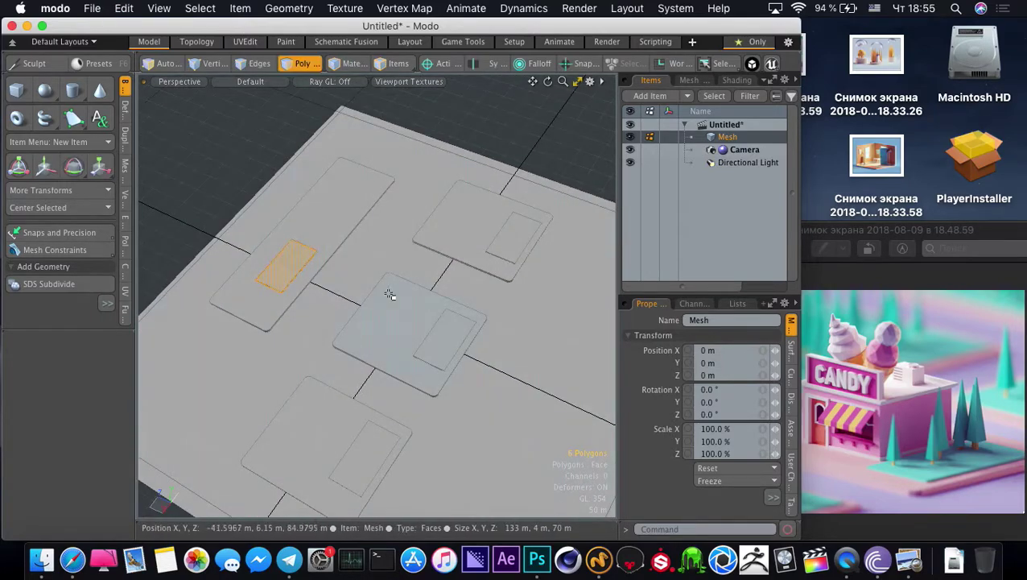
pyautogui.press('w')
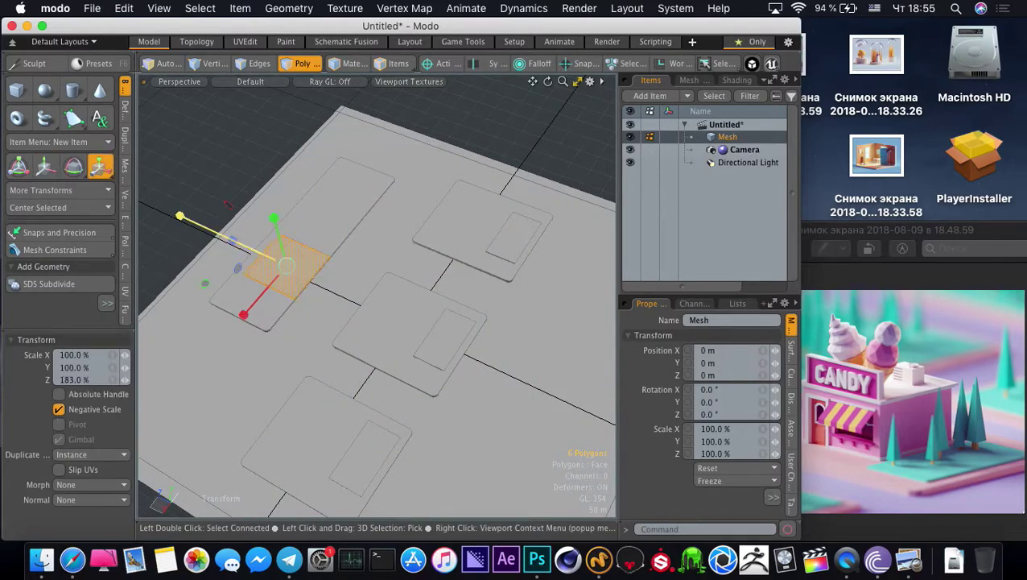
pyautogui.press('w')
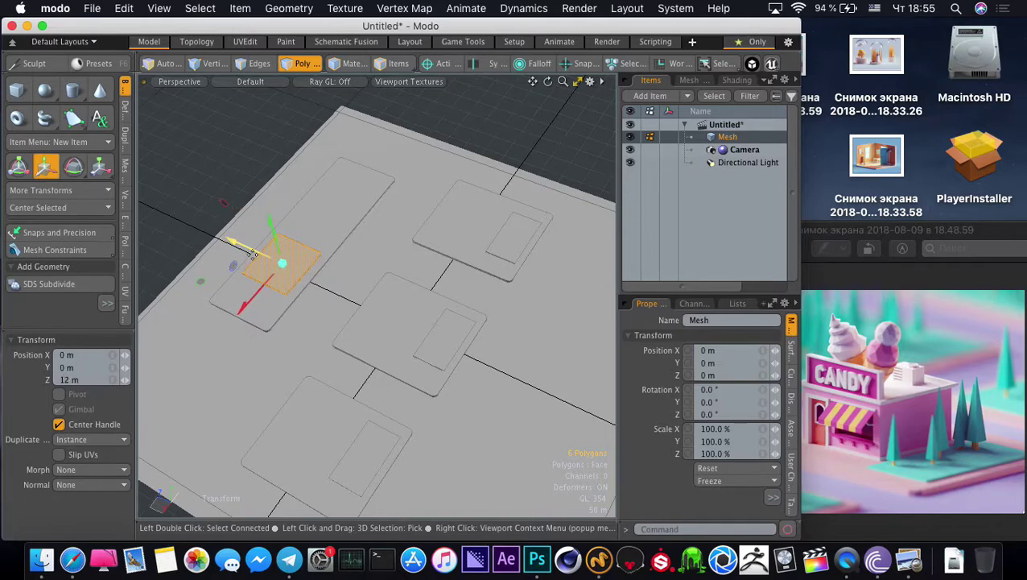
# Stretch the long slab's plate along X to about 330% so it spans most of the slab
pyautogui.press('r')
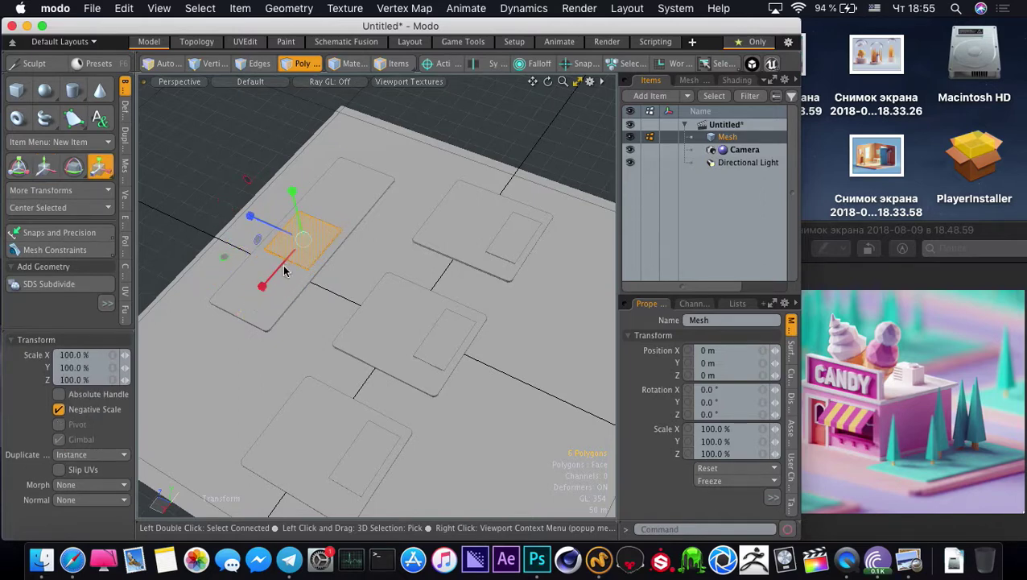
pyautogui.moveTo(140, 429); pyautogui.dragTo(138, 432)
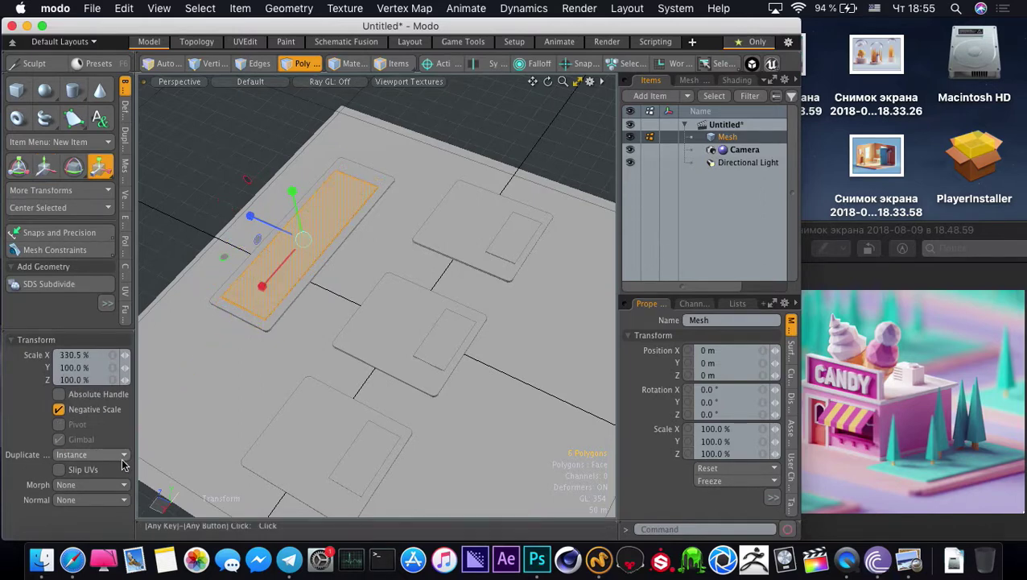
pyautogui.press('super+z')
pyautogui.press('r')
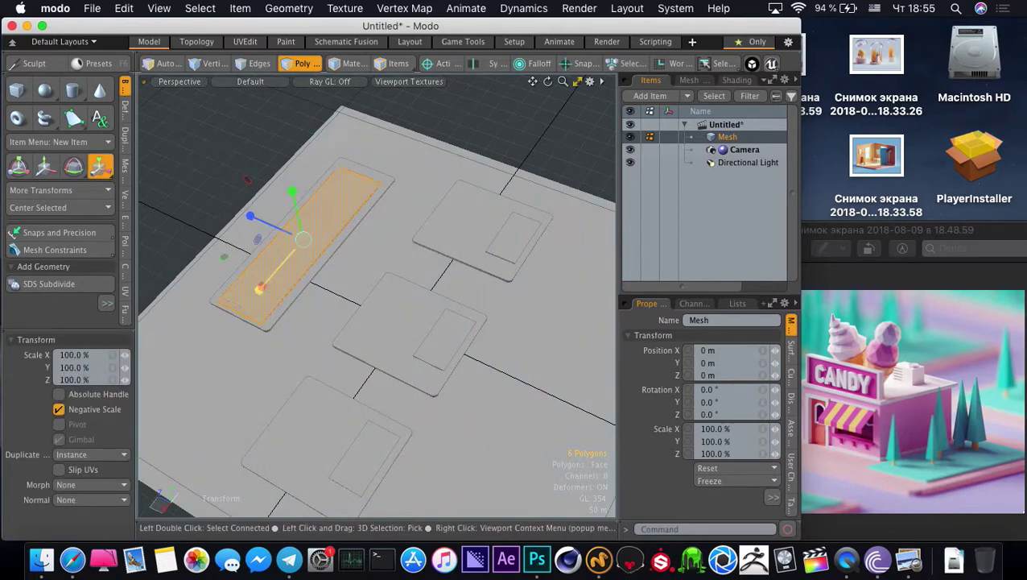
pyautogui.press('w')
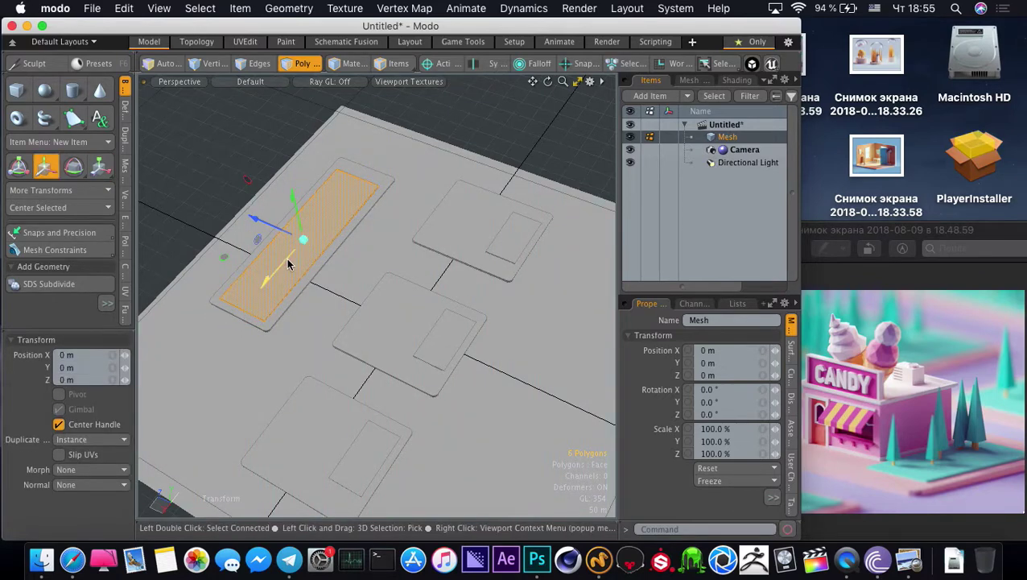
pyautogui.press('q')
pyautogui.click(211, 164)
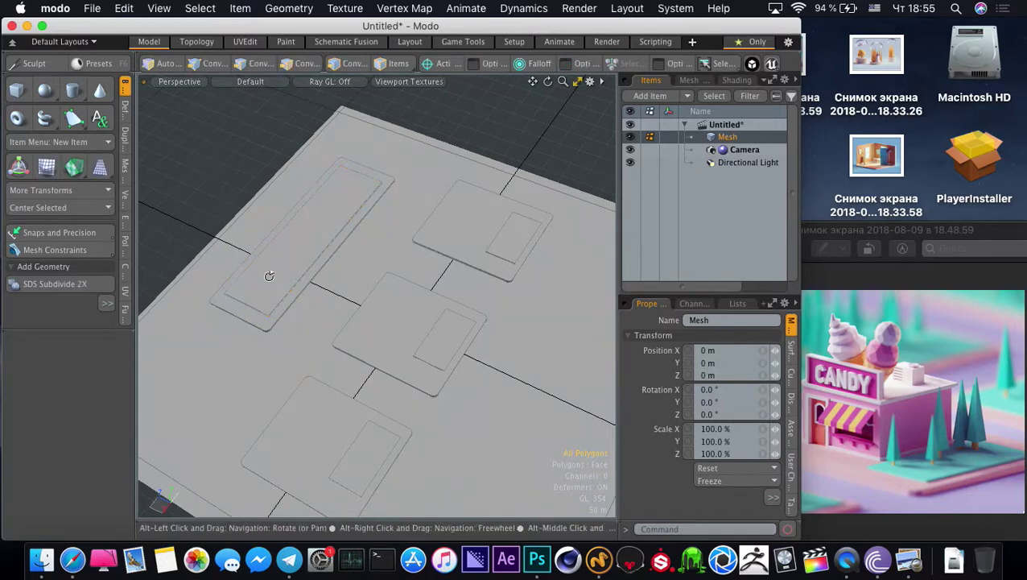
# Switch to the reference image in Preview, reposition its window beside the viewport and compare the slab layout with it
pyautogui.keyDown('alt'); pyautogui.moveTo(268, 275); pyautogui.dragTo(276, 249); pyautogui.keyUp('alt')
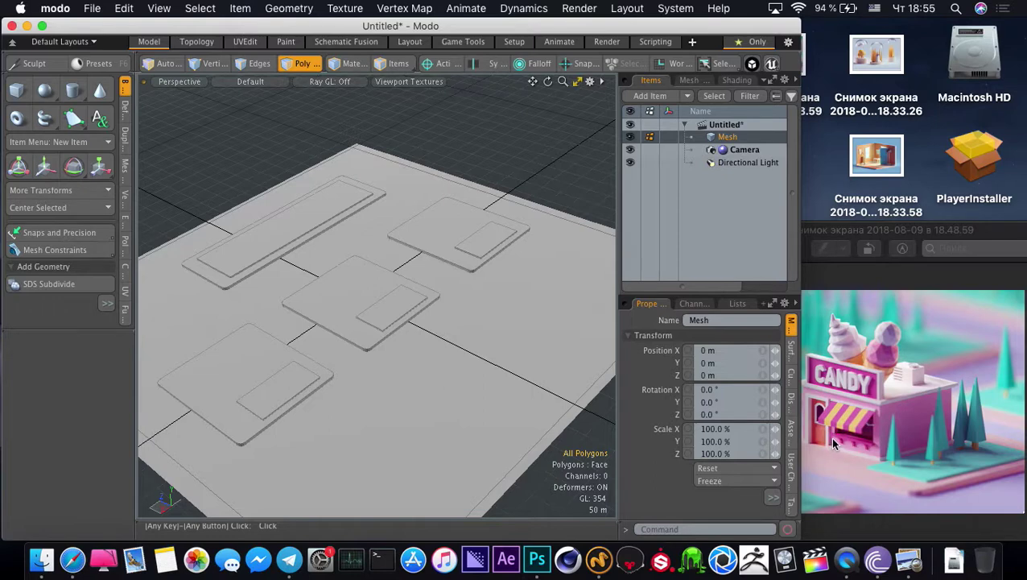
pyautogui.click(840, 359)
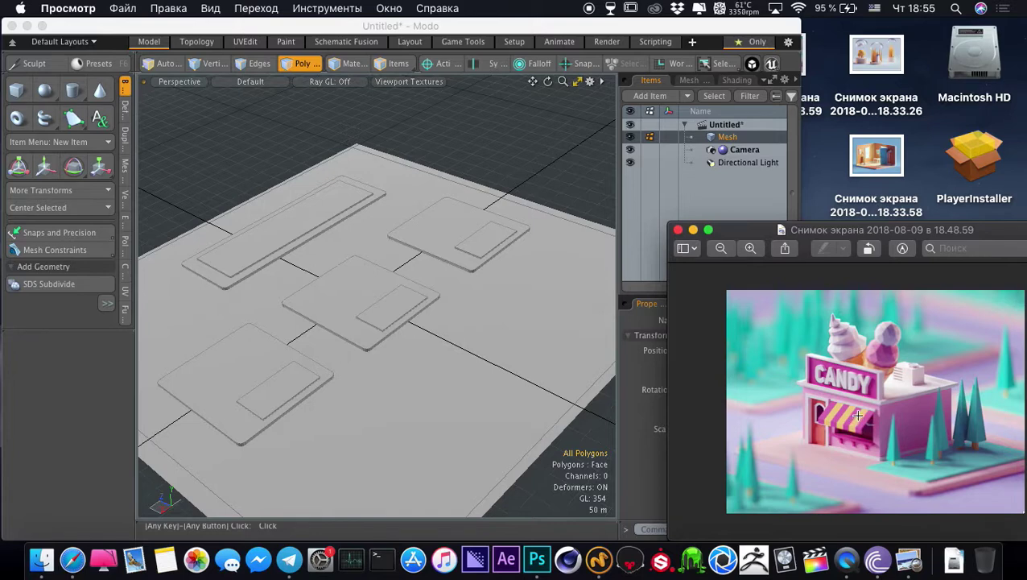
pyautogui.moveTo(425, 332)
pyautogui.keyDown('alt'); pyautogui.mouseDown()
pyautogui.moveTo(413, 305)
pyautogui.moveTo(431, 321)
pyautogui.mouseUp(); pyautogui.keyUp('alt')
pyautogui.click(912, 560)
pyautogui.keyDown('alt'); pyautogui.moveTo(413, 247); pyautogui.dragTo(382, 189); pyautogui.keyUp('alt')
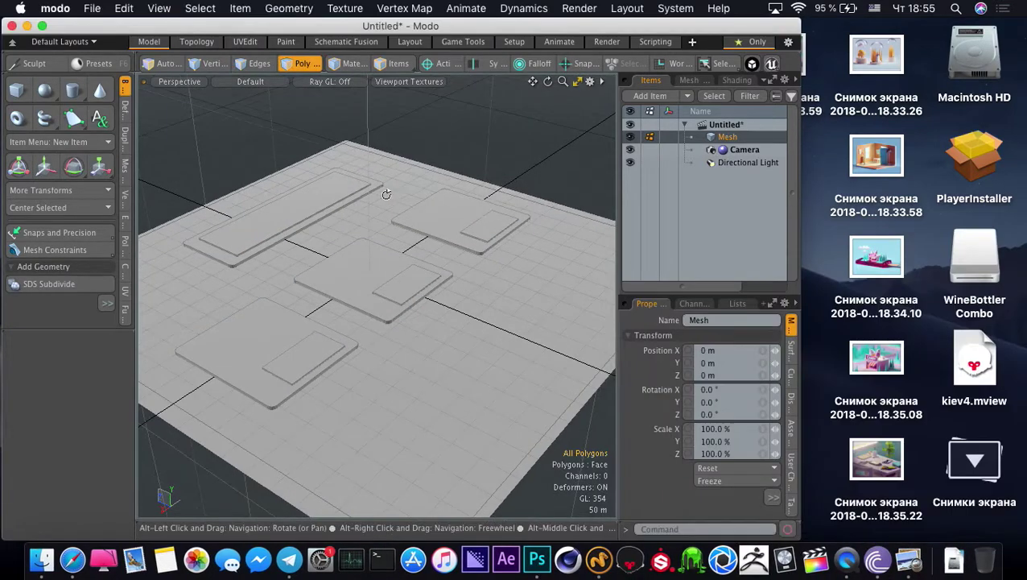
pyautogui.click(916, 564)
pyautogui.moveTo(758, 229); pyautogui.dragTo(790, 229)
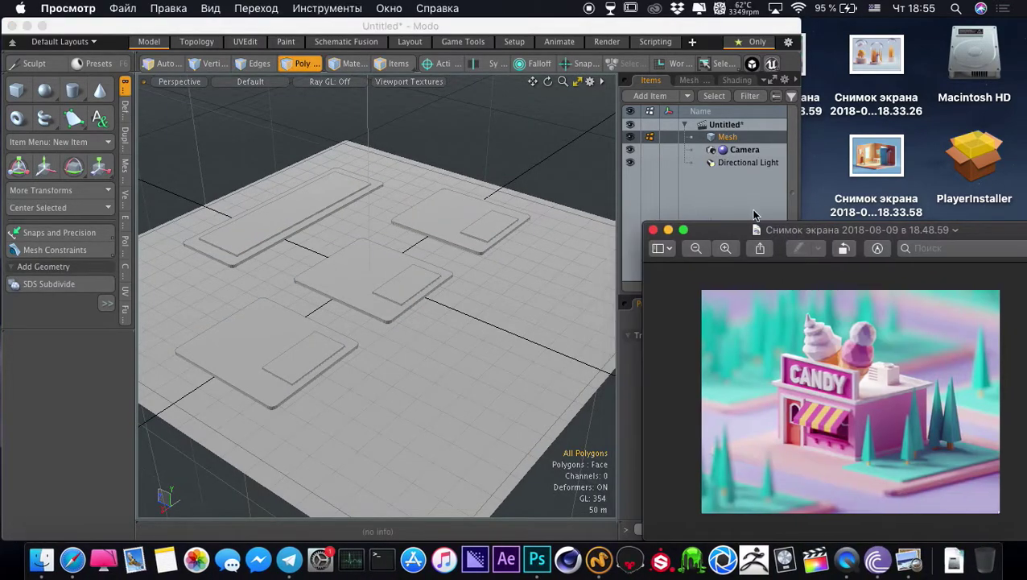
pyautogui.click(654, 41)
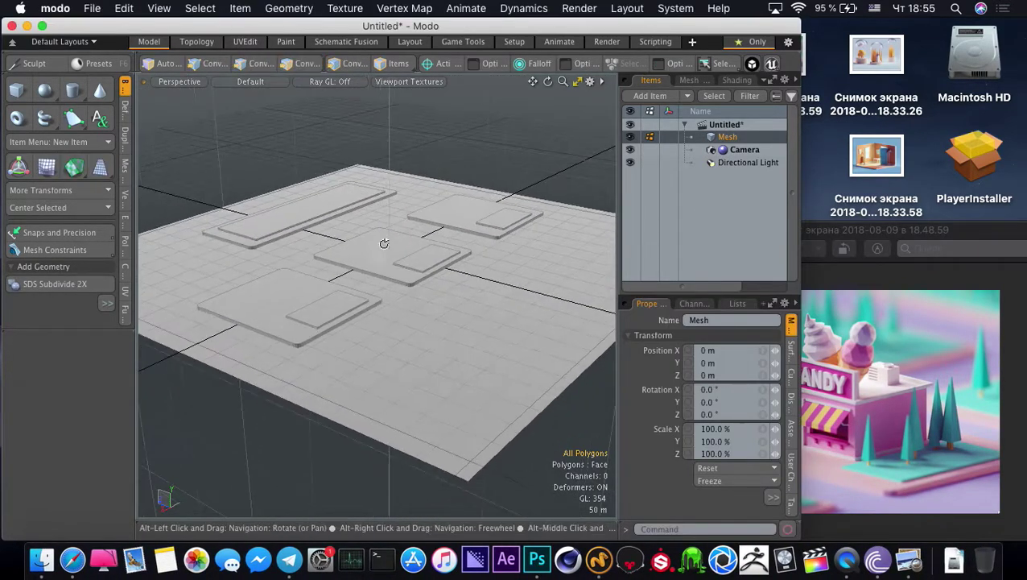
# Assign the ground plane a material named floor with the lilac 0.69, 0.65, 0.83 sampled from the reference's ground
pyautogui.click(304, 256)
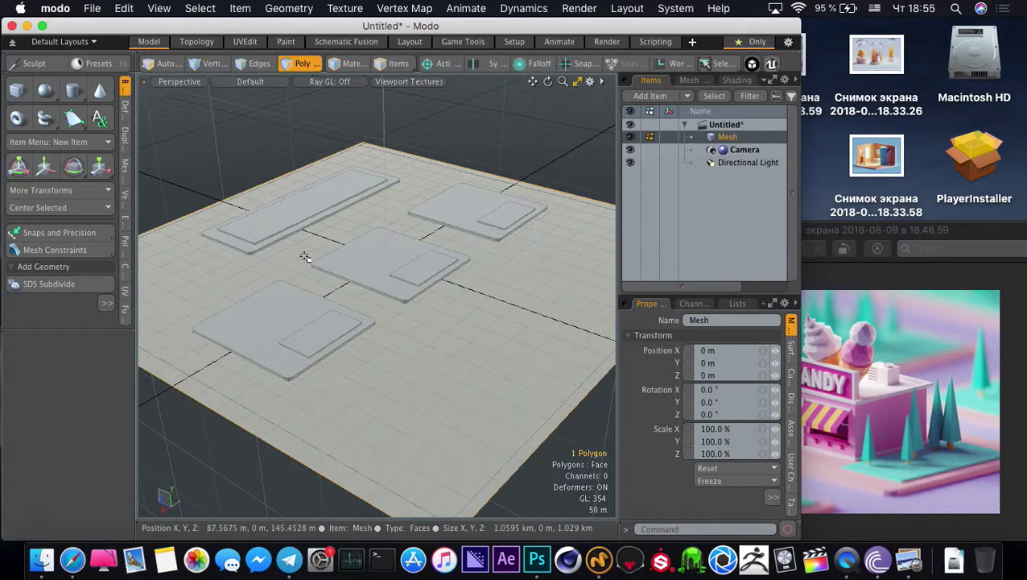
pyautogui.press('m')
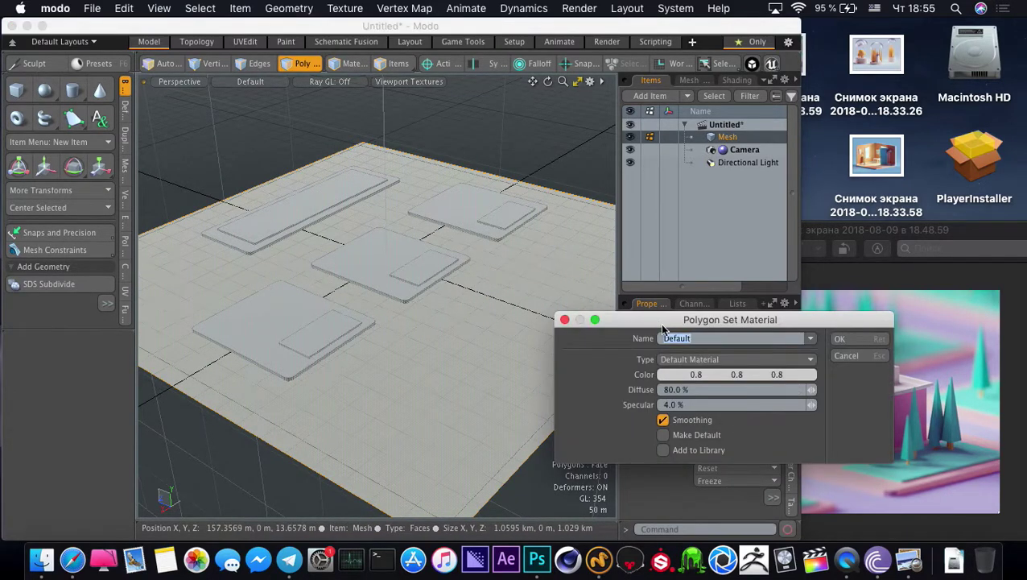
pyautogui.moveTo(662, 325); pyautogui.dragTo(480, 278)
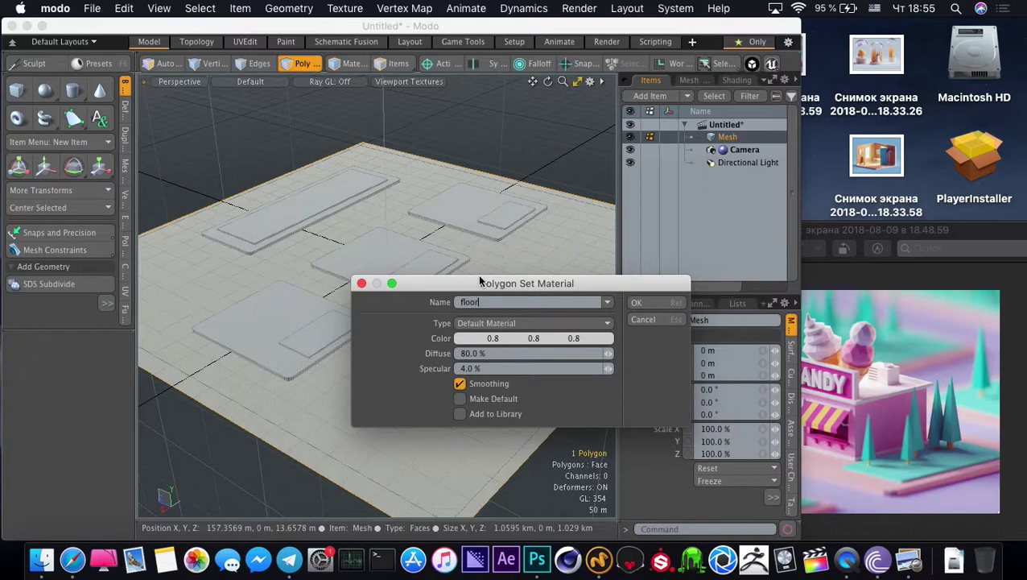
pyautogui.click(497, 338)
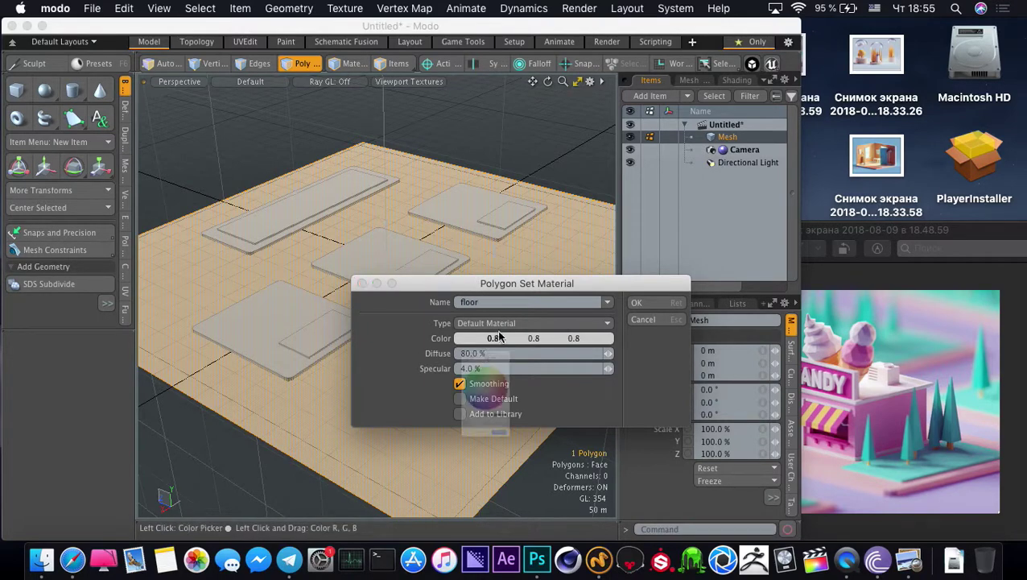
pyautogui.click(440, 494)
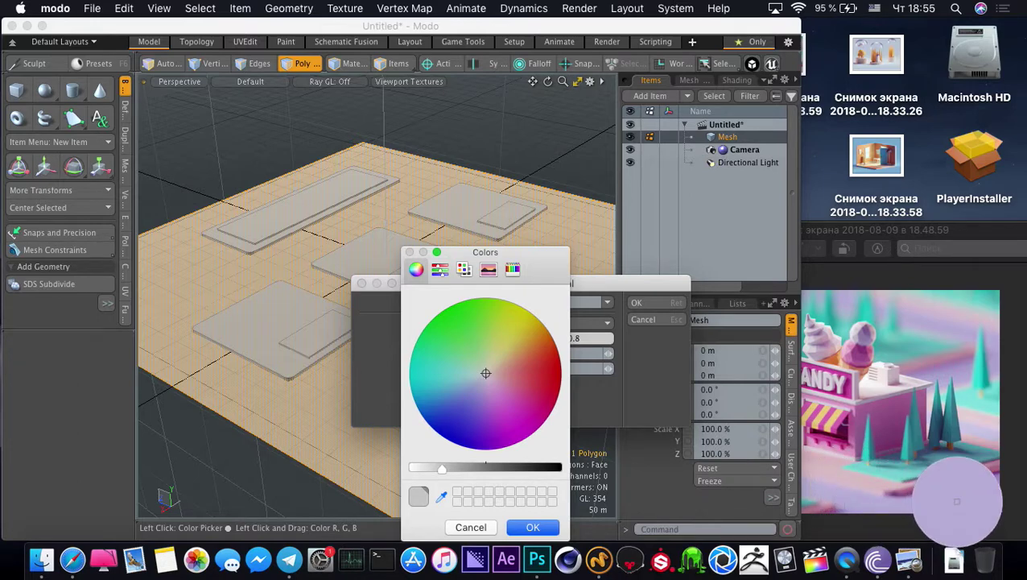
pyautogui.click(961, 504)
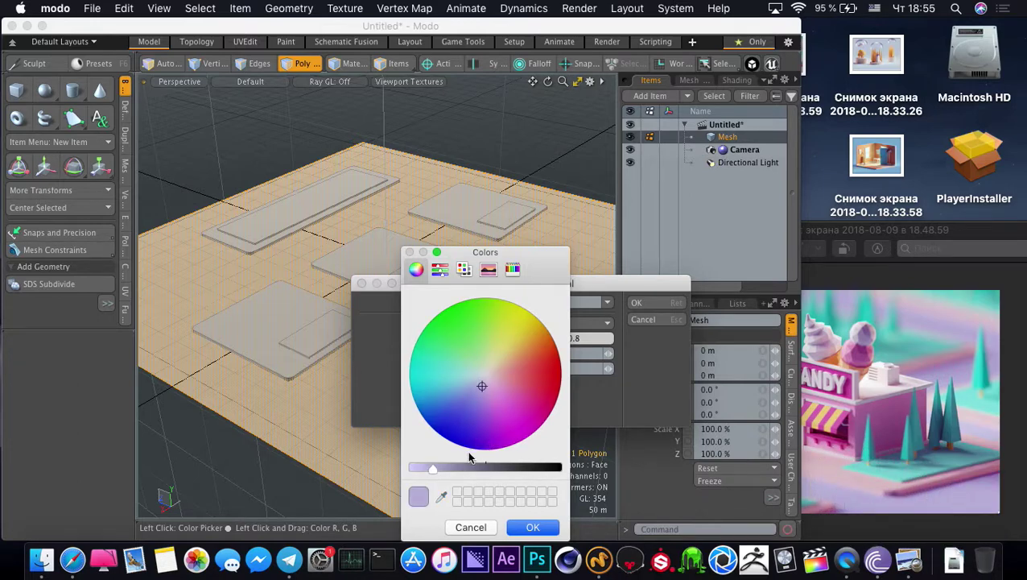
pyautogui.click(530, 528)
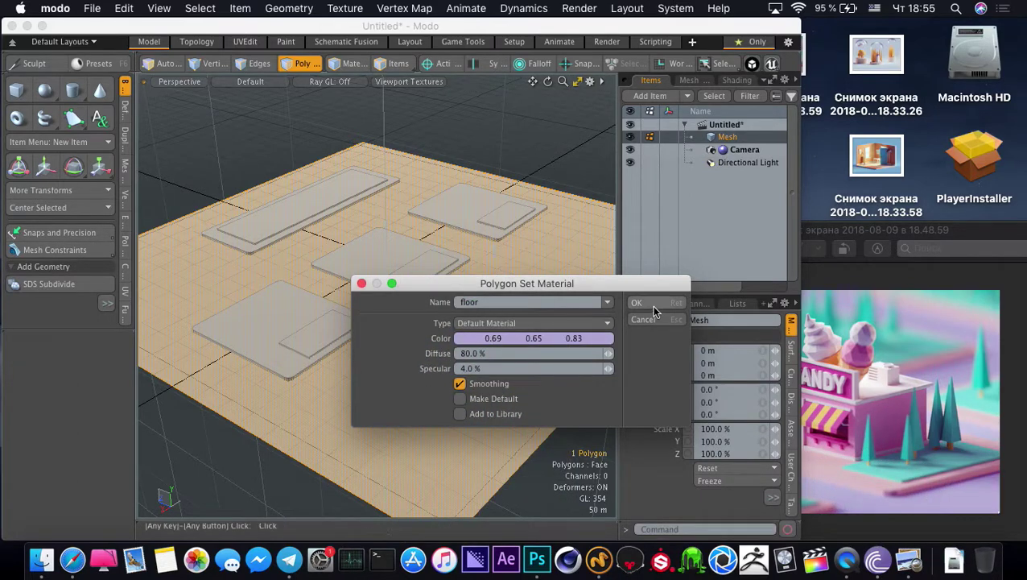
pyautogui.click(652, 306)
pyautogui.click(236, 179)
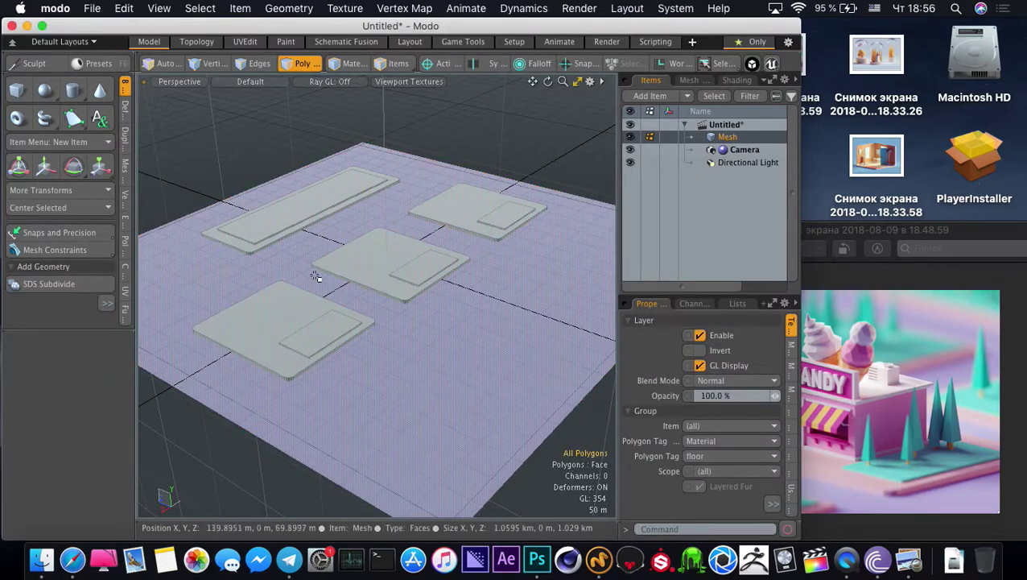
# Assign all four rounded slabs a material named floor2 with the pale pink 0.83, 0.71, 0.74 sampled from the reference image
pyautogui.press('3')
pyautogui.keyDown('alt'); pyautogui.moveTo(325, 280); pyautogui.dragTo(314, 312); pyautogui.keyUp('alt')
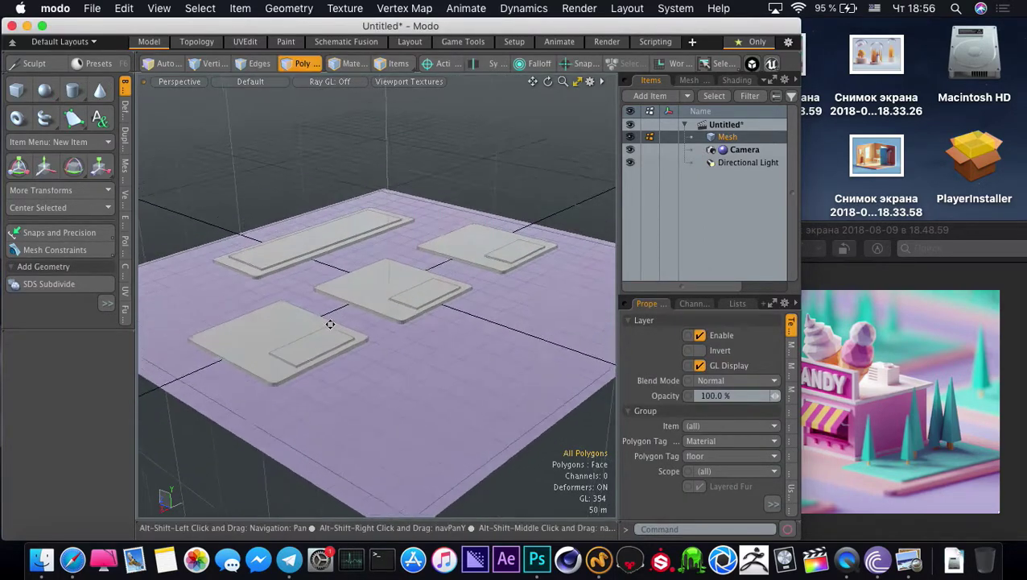
pyautogui.click(273, 327)
pyautogui.keyDown('shift'); pyautogui.click(252, 275); pyautogui.keyUp('shift')
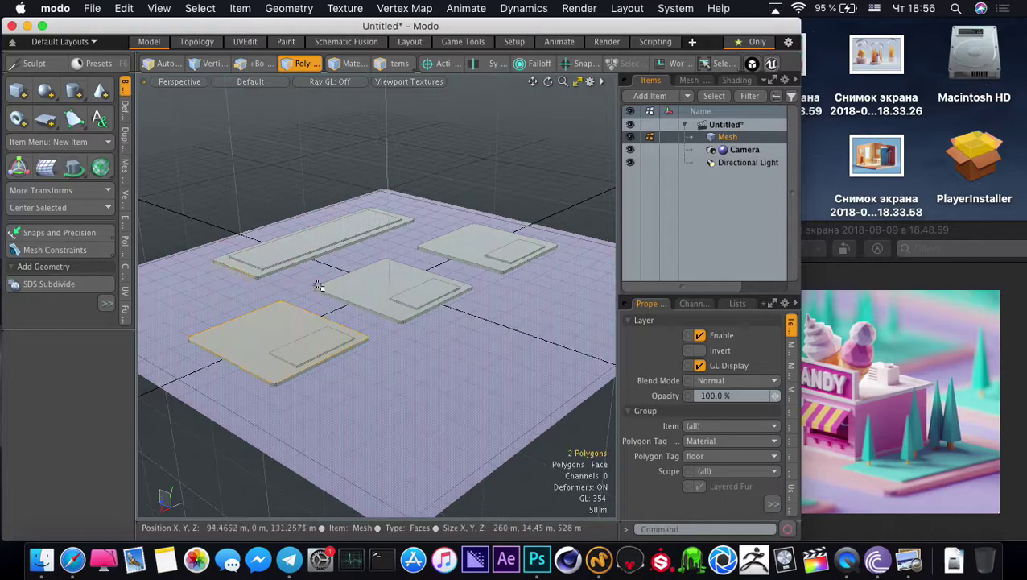
pyautogui.keyDown('shift'); pyautogui.click(409, 273); pyautogui.keyUp('shift')
pyautogui.keyDown('shift'); pyautogui.doubleClick(459, 247); pyautogui.keyUp('shift')
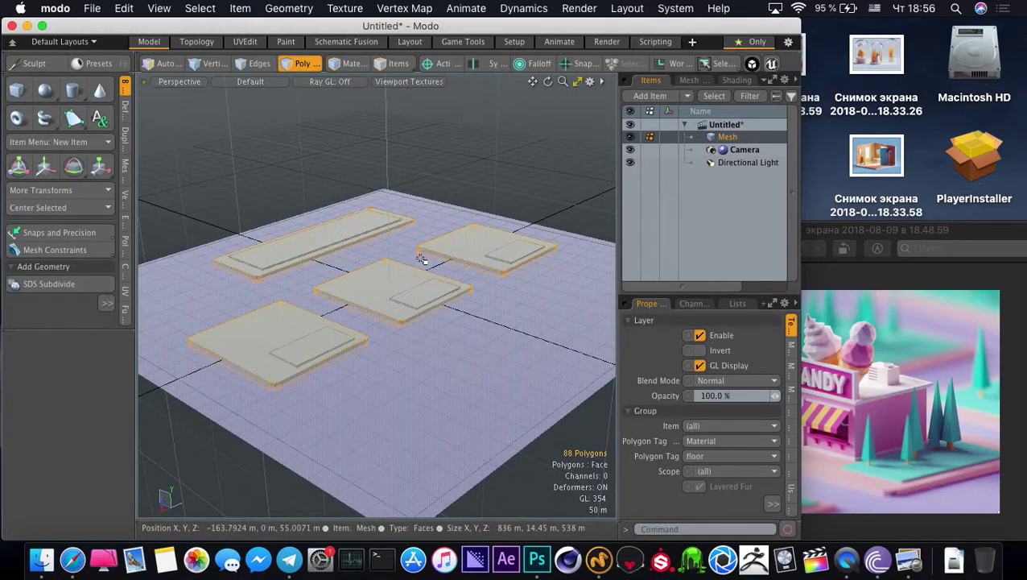
pyautogui.press('m')
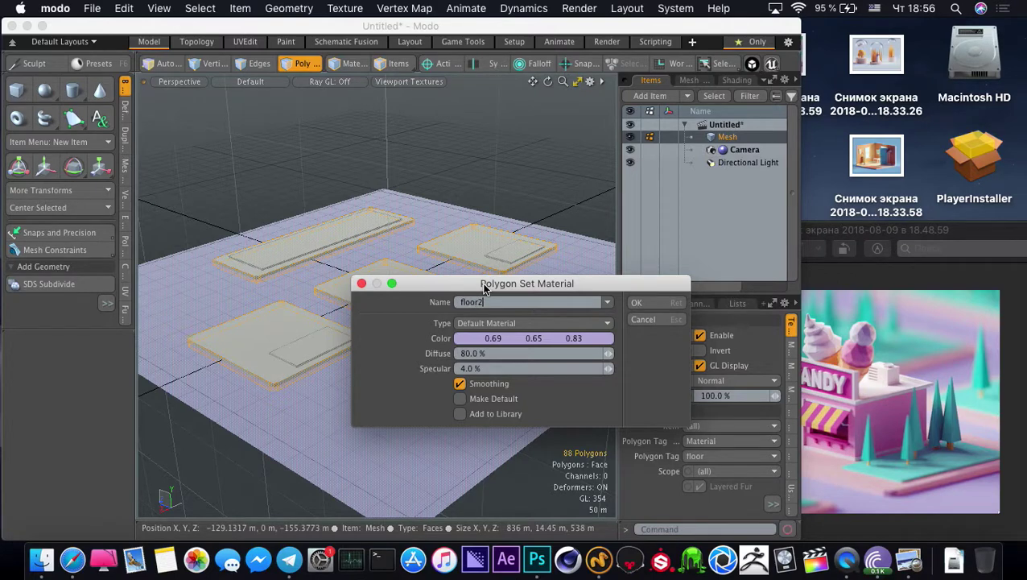
pyautogui.click(493, 338)
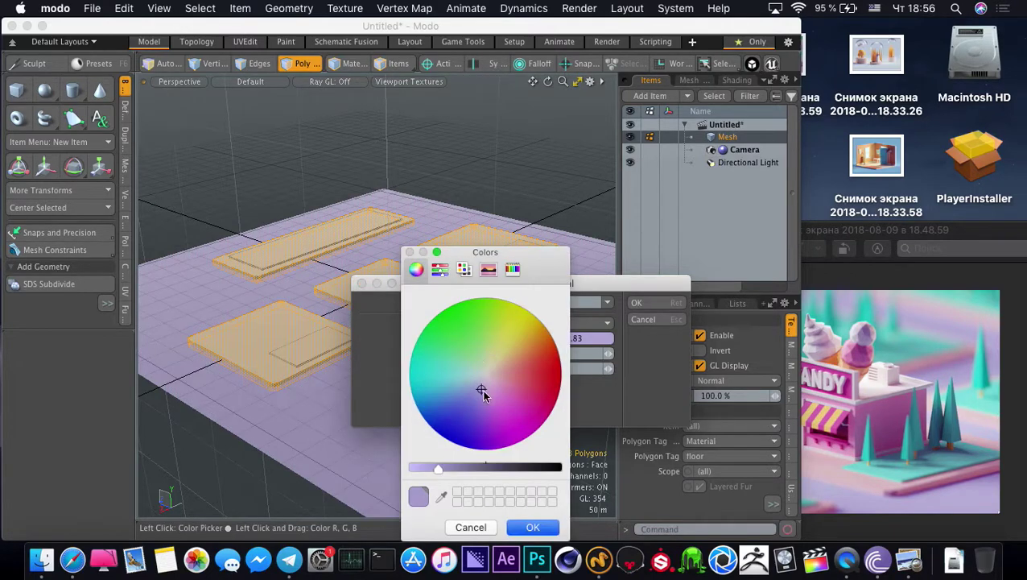
pyautogui.click(441, 494)
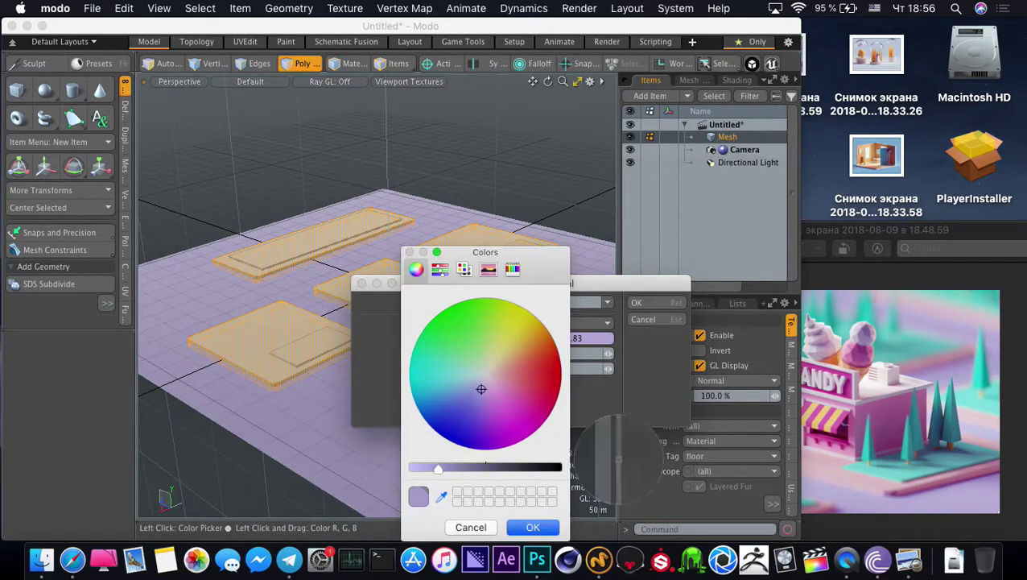
pyautogui.click(839, 472)
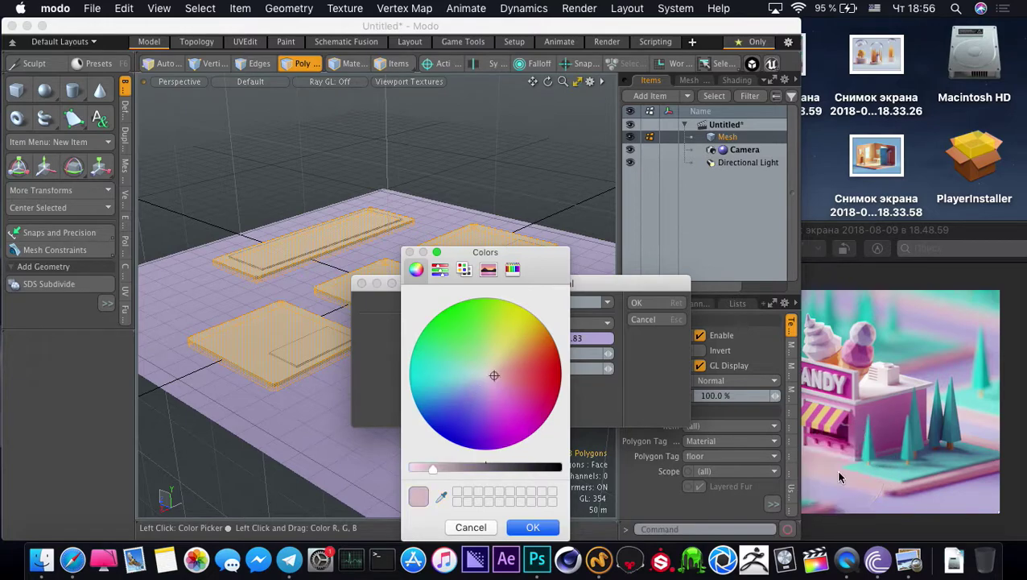
pyautogui.click(520, 529)
pyautogui.press('Return')
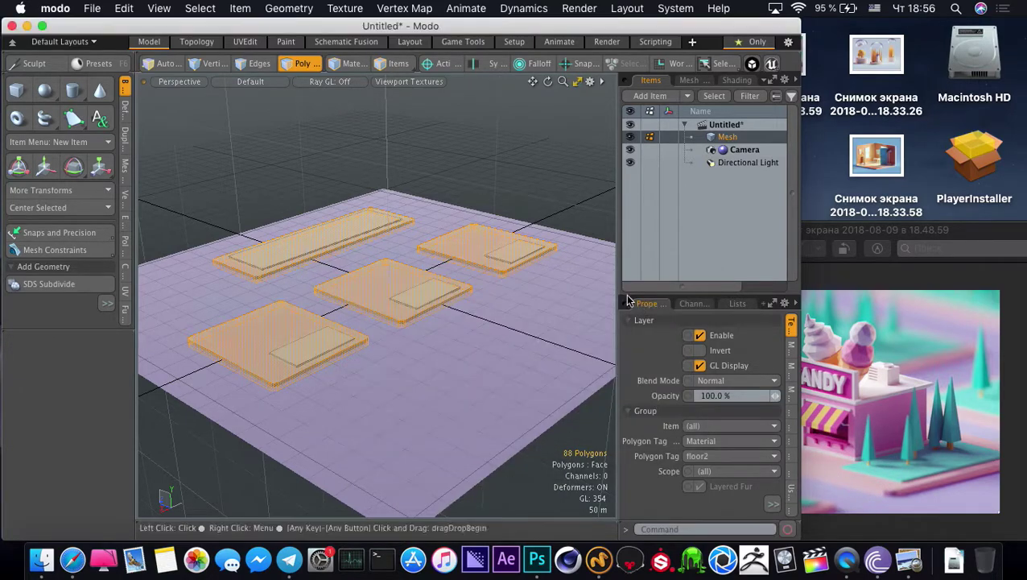
pyautogui.click(245, 163)
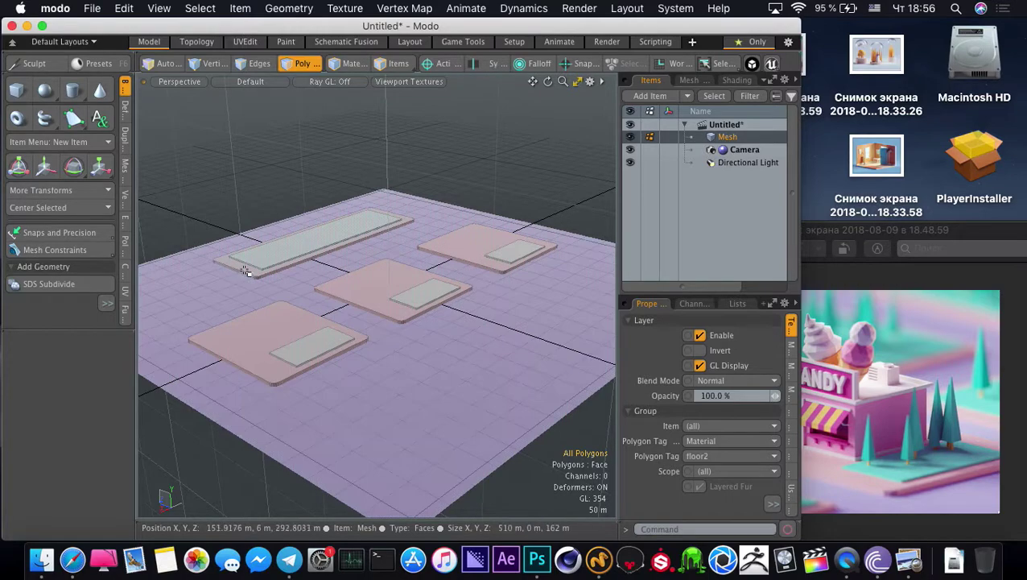
# Assign the four plates on the slabs a material named tree with the turquoise 0.43, 0.79, 0.8 sampled from the reference image
pyautogui.click(296, 252)
pyautogui.keyDown('shift'); pyautogui.click(315, 342); pyautogui.keyUp('shift')
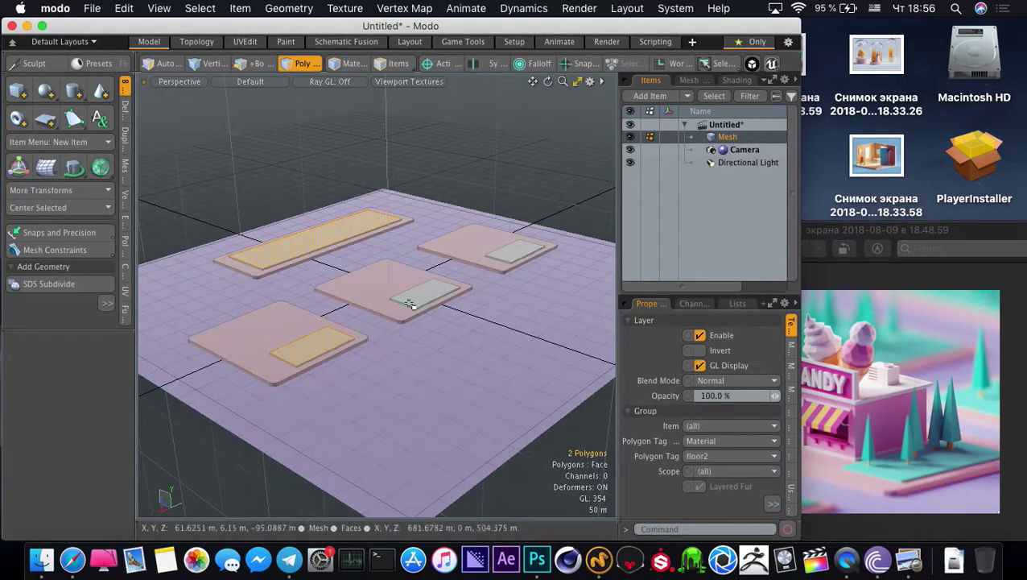
pyautogui.keyDown('shift'); pyautogui.click(410, 293); pyautogui.keyUp('shift')
pyautogui.keyDown('shift'); pyautogui.click(498, 251); pyautogui.keyUp('shift')
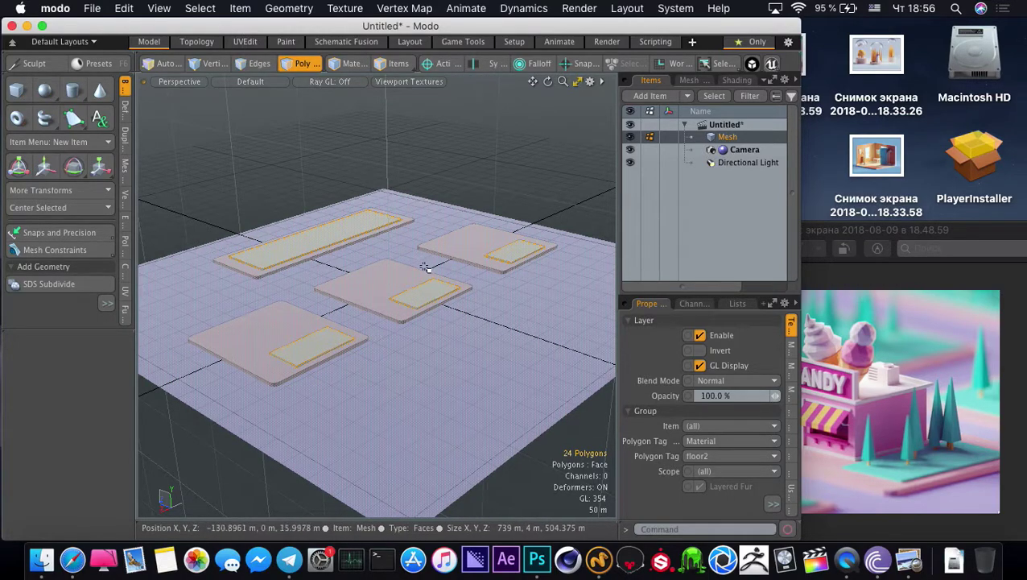
pyautogui.press('m')
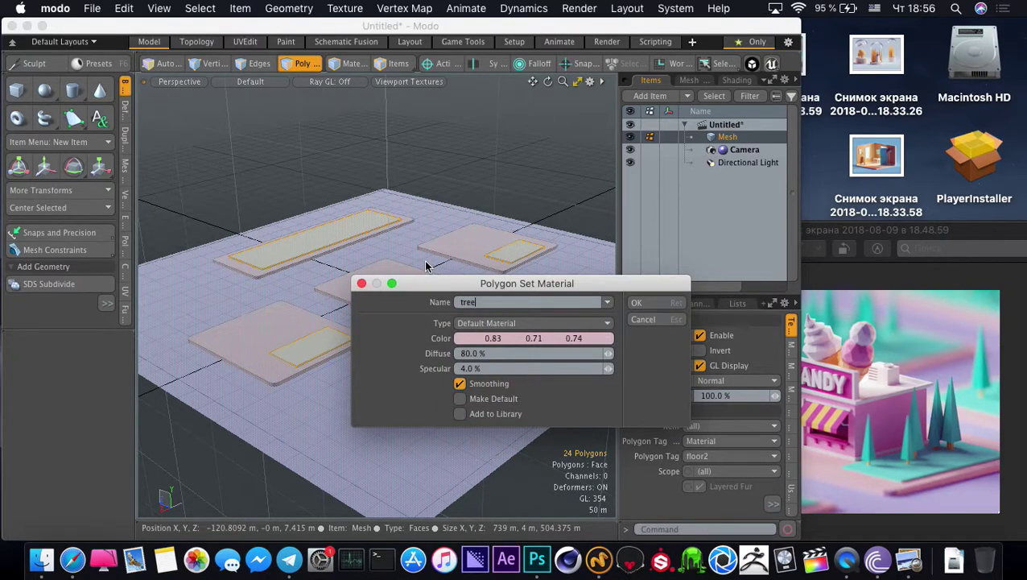
pyautogui.click(487, 338)
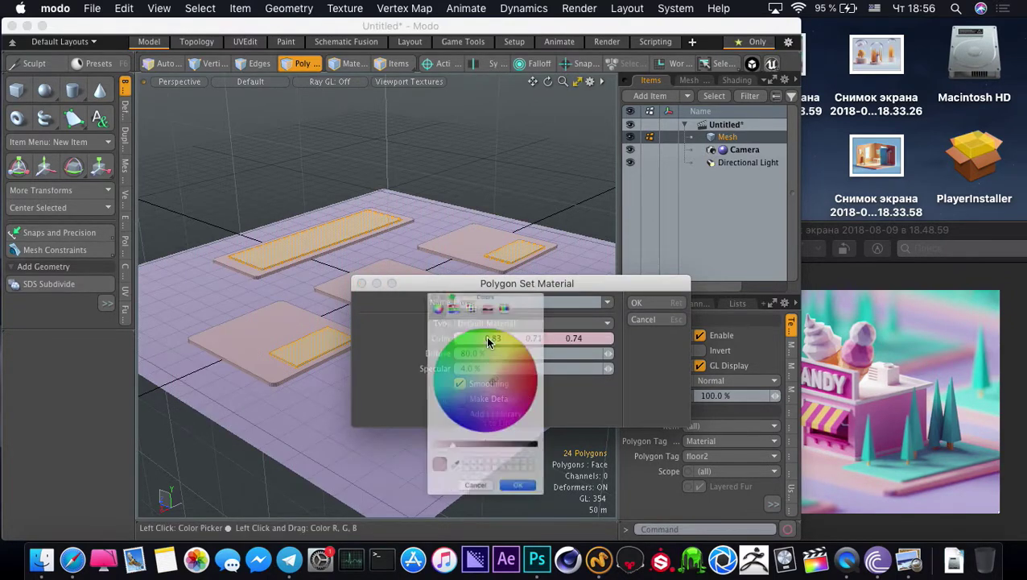
pyautogui.click(441, 496)
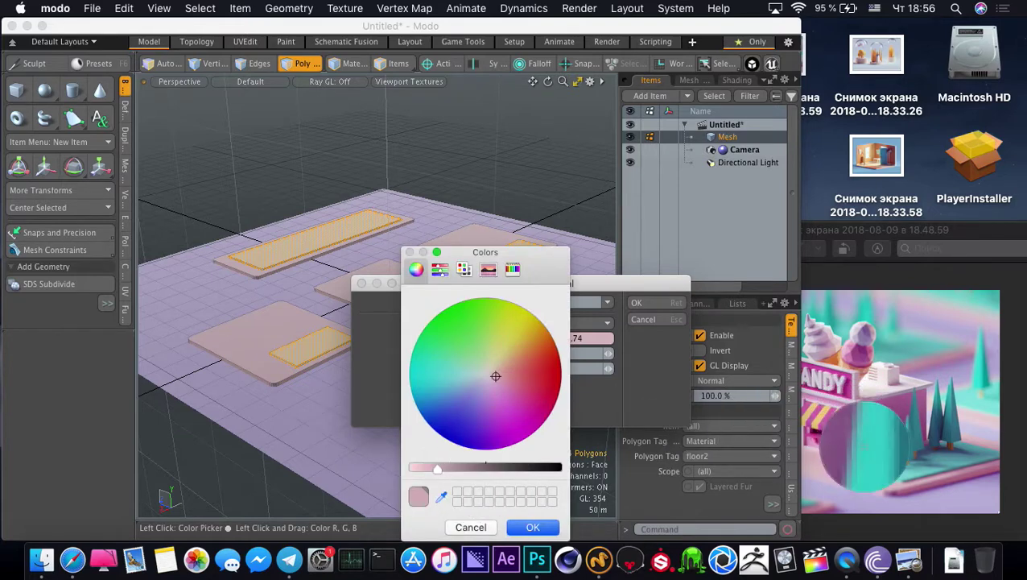
pyautogui.click(889, 475)
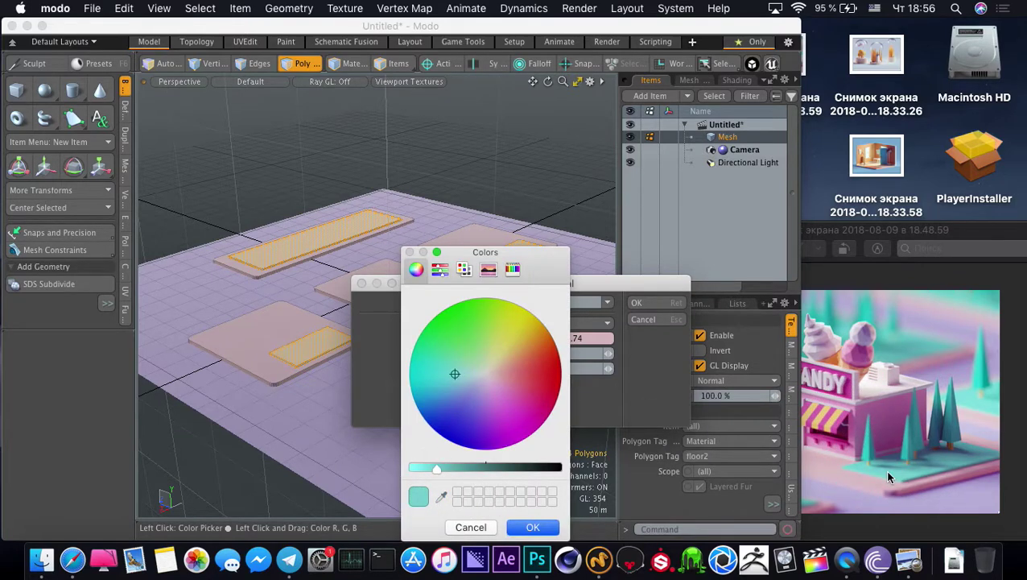
pyautogui.click(531, 525)
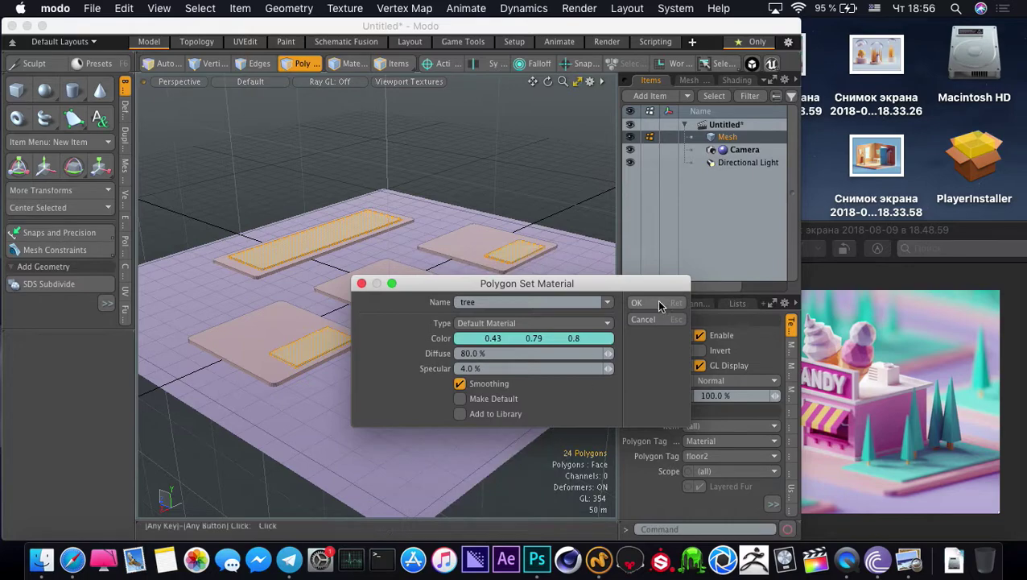
pyautogui.click(654, 302)
pyautogui.click(243, 186)
pyautogui.scroll(3, 232, 282)
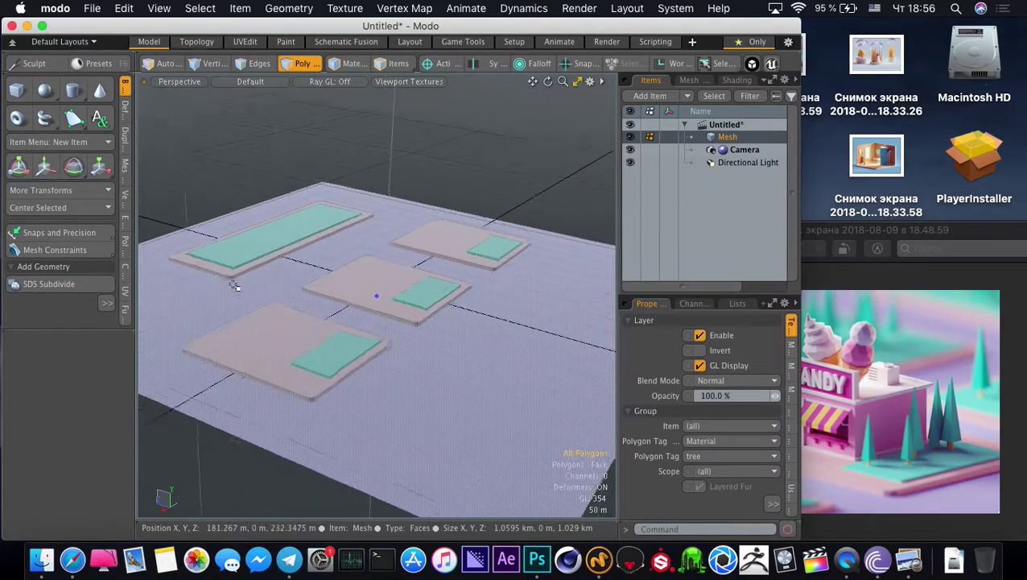
pyautogui.moveTo(232, 283)
pyautogui.keyDown('alt'); pyautogui.mouseDown()
pyautogui.moveTo(248, 280)
pyautogui.moveTo(237, 272)
pyautogui.mouseUp(); pyautogui.keyUp('alt')
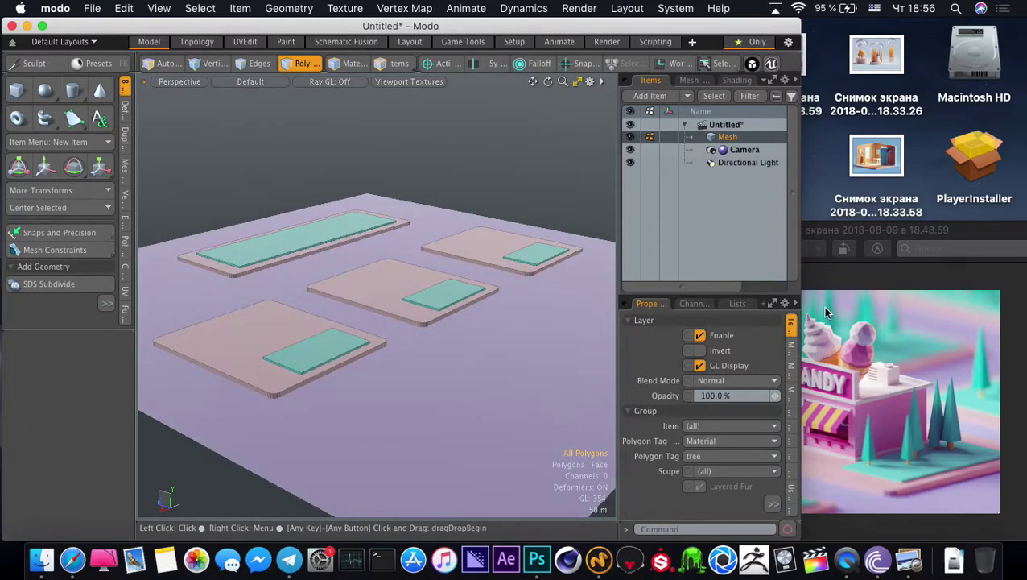
# Centre the front slab's plate and stretch it along Z to about 302% and along X so it covers most of the slab
pyautogui.click(840, 329)
pyautogui.click(290, 360)
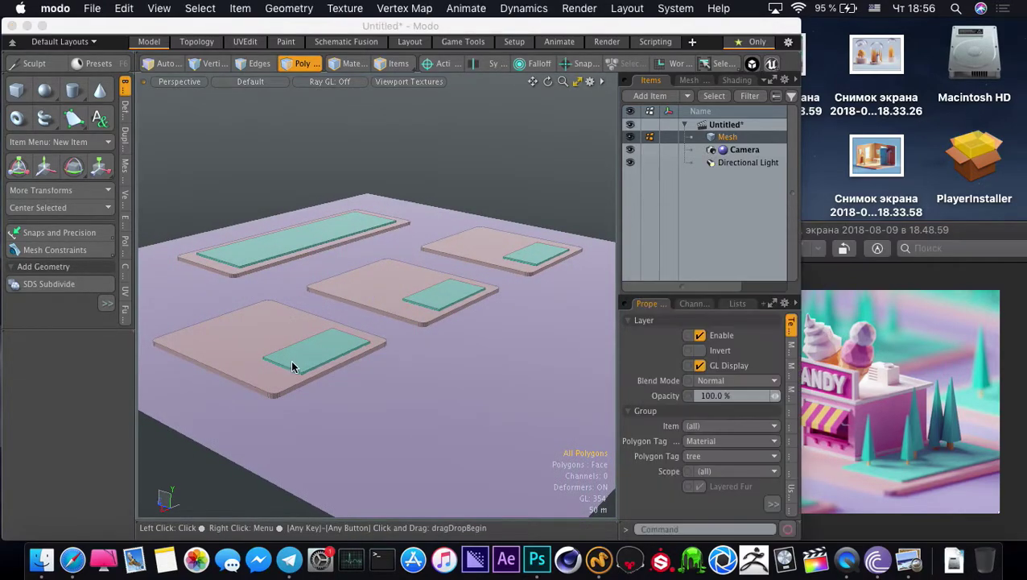
pyautogui.keyDown('alt'); pyautogui.moveTo(278, 352); pyautogui.dragTo(382, 355); pyautogui.keyUp('alt')
pyautogui.press('w')
pyautogui.moveTo(402, 392); pyautogui.dragTo(399, 401)
pyautogui.press('r')
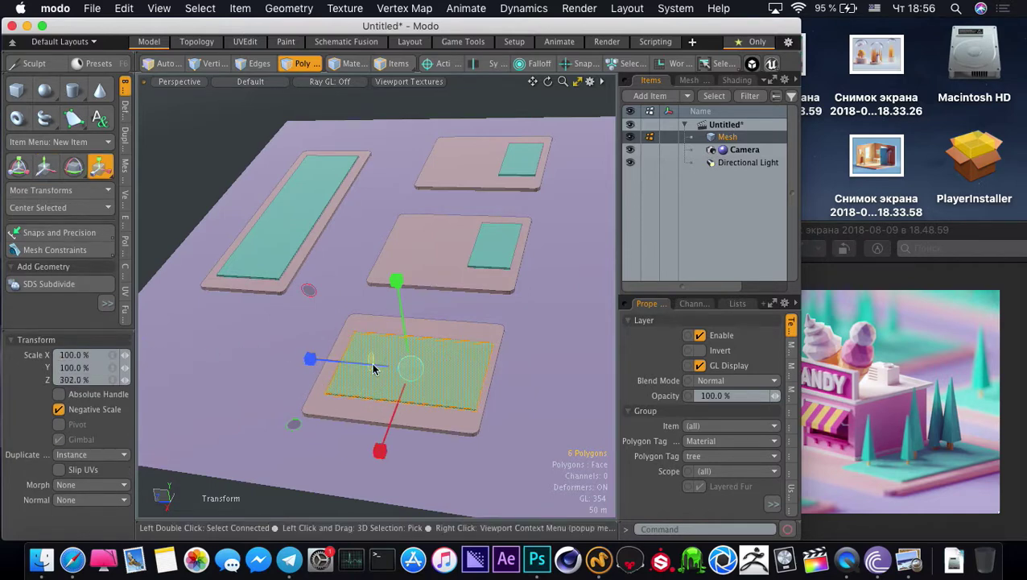
pyautogui.press('w')
pyautogui.press('r')
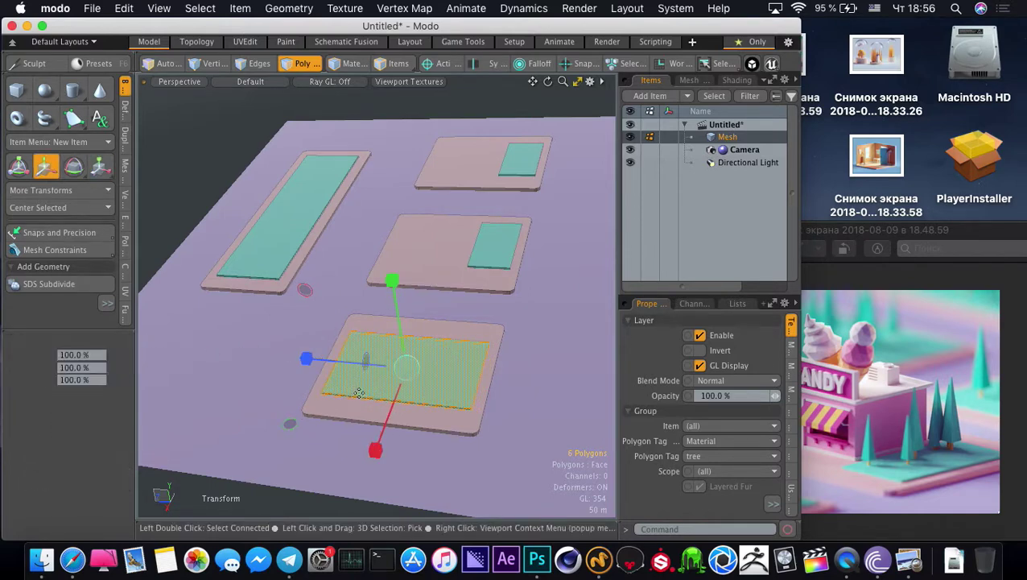
pyautogui.moveTo(372, 461); pyautogui.dragTo(364, 481)
pyautogui.press('space')
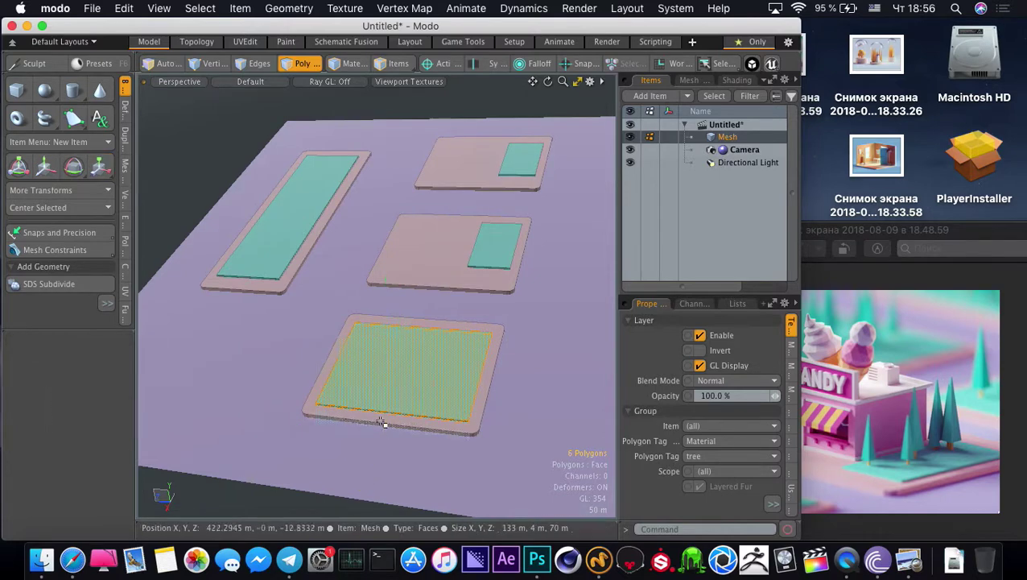
# Centre the plate on the slab behind the middle one and stretch it along Z to about 297%
pyautogui.doubleClick(508, 168)
pyautogui.press('w')
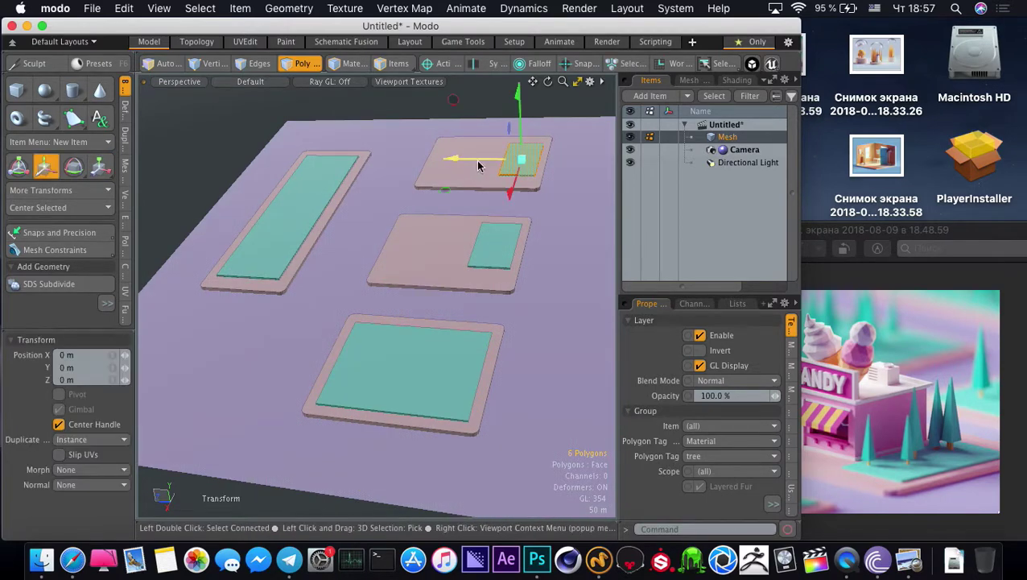
pyautogui.moveTo(451, 161); pyautogui.dragTo(278, 158)
pyautogui.press('r')
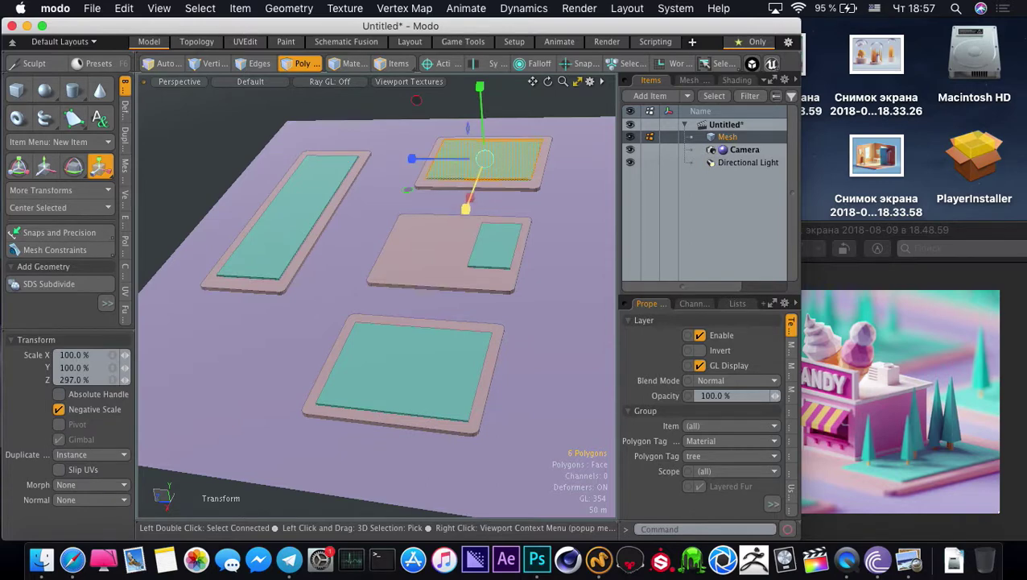
pyautogui.press('w')
pyautogui.press('Escape')
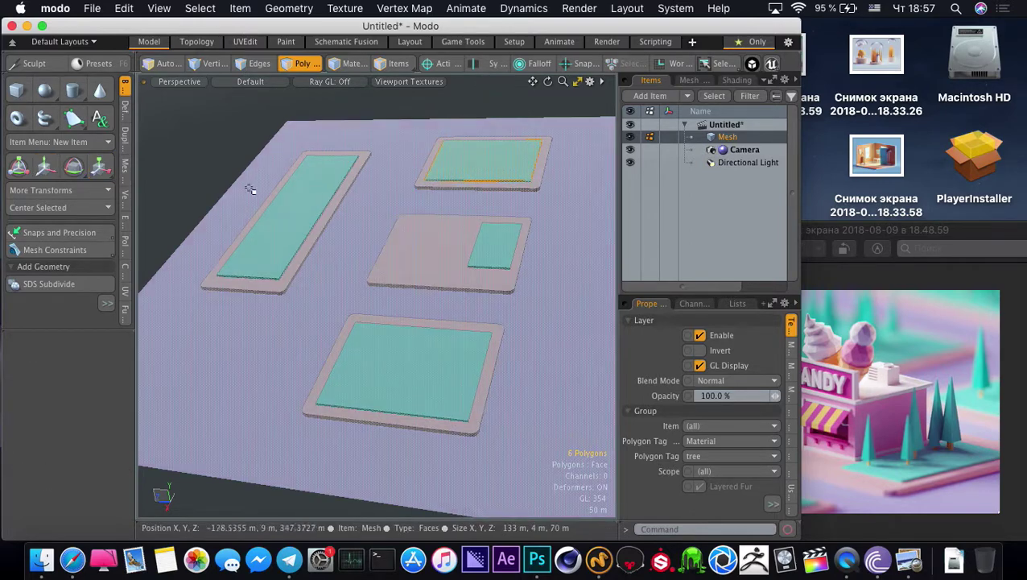
pyautogui.scroll(-5, 311, 257)
pyautogui.keyDown('alt'); pyautogui.moveTo(271, 252); pyautogui.dragTo(453, 377); pyautogui.keyUp('alt')
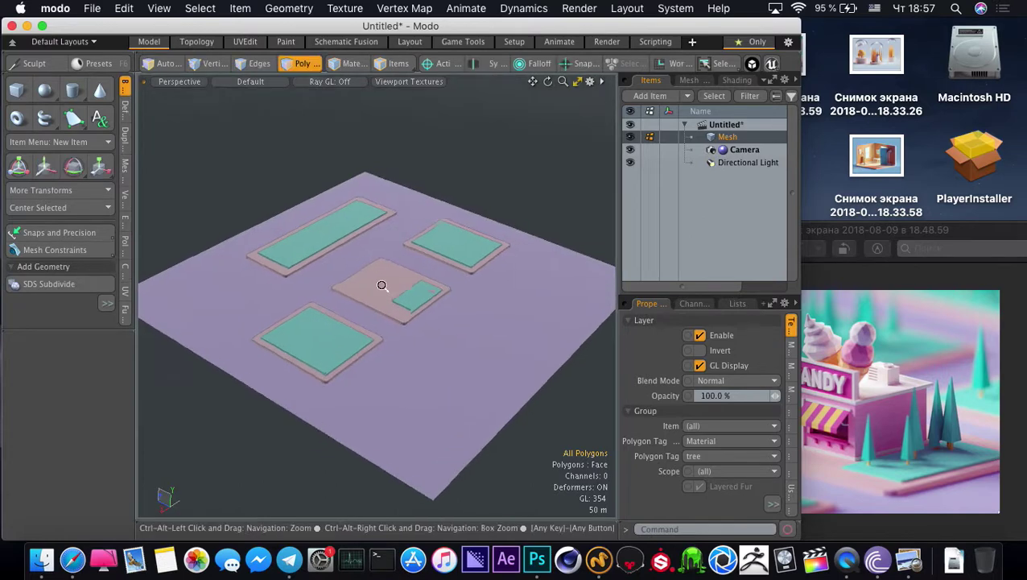
pyautogui.scroll(5, 383, 286)
pyautogui.keyDown('alt'); pyautogui.keyDown('shift'); pyautogui.moveTo(420, 284); pyautogui.dragTo(445, 296); pyautogui.keyUp('shift'); pyautogui.keyUp('alt')
pyautogui.keyDown('alt'); pyautogui.moveTo(420, 310); pyautogui.dragTo(413, 285); pyautogui.keyUp('alt')
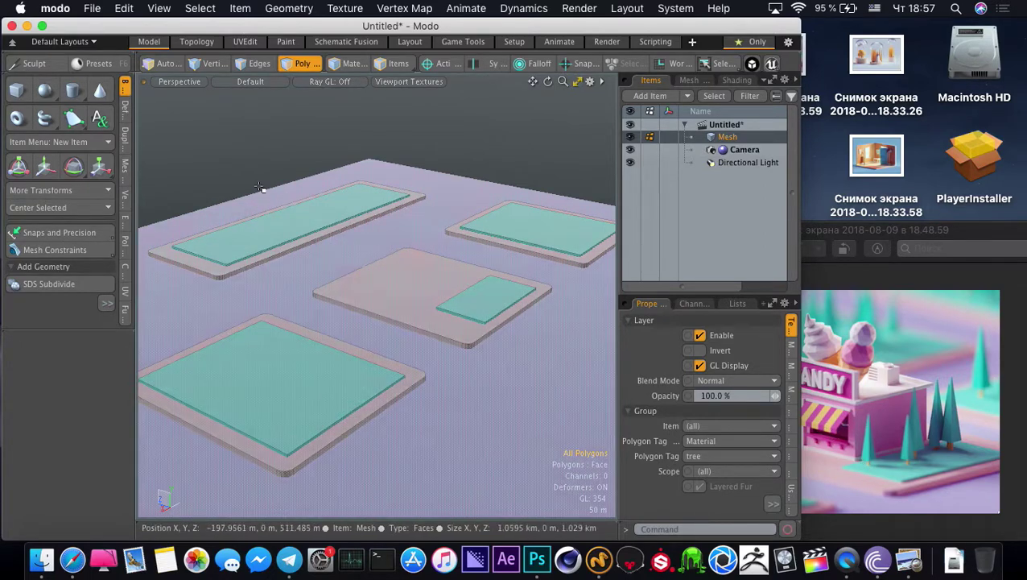
pyautogui.click(20, 92)
pyautogui.moveTo(418, 287)
pyautogui.keyDown('alt'); pyautogui.mouseDown()
pyautogui.moveTo(419, 338)
pyautogui.moveTo(399, 282)
pyautogui.moveTo(374, 339)
pyautogui.moveTo(479, 351)
pyautogui.moveTo(448, 317)
pyautogui.moveTo(444, 352)
pyautogui.mouseUp(); pyautogui.keyUp('alt')
pyautogui.moveTo(442, 316); pyautogui.dragTo(443, 264)
pyautogui.press('q')
pyautogui.keyDown('alt'); pyautogui.moveTo(382, 290); pyautogui.dragTo(353, 249); pyautogui.keyUp('alt')
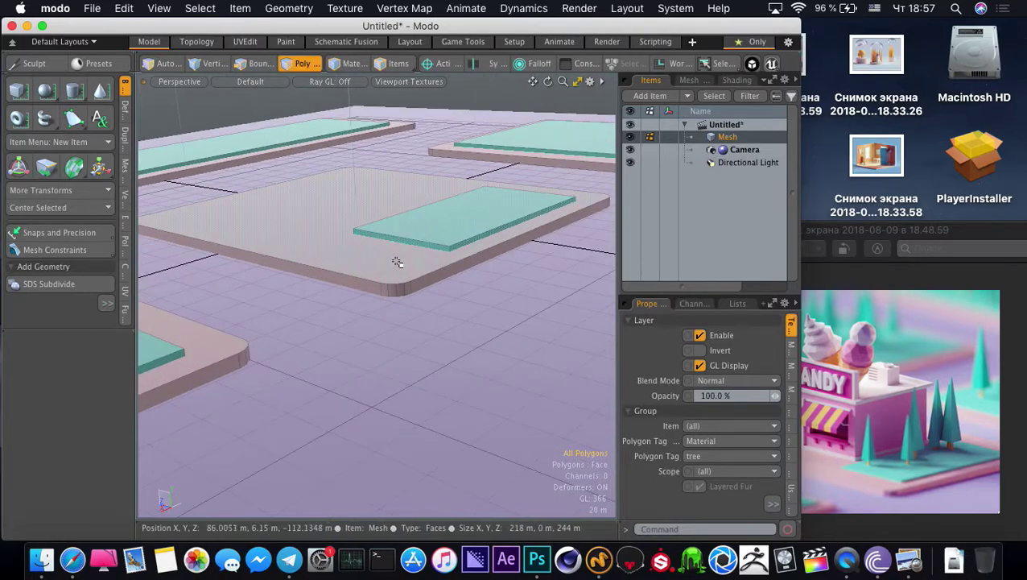
pyautogui.press('super+z')
pyautogui.moveTo(397, 292)
pyautogui.keyDown('alt'); pyautogui.mouseDown()
pyautogui.moveTo(371, 200)
pyautogui.moveTo(387, 301)
pyautogui.mouseUp(); pyautogui.keyUp('alt')
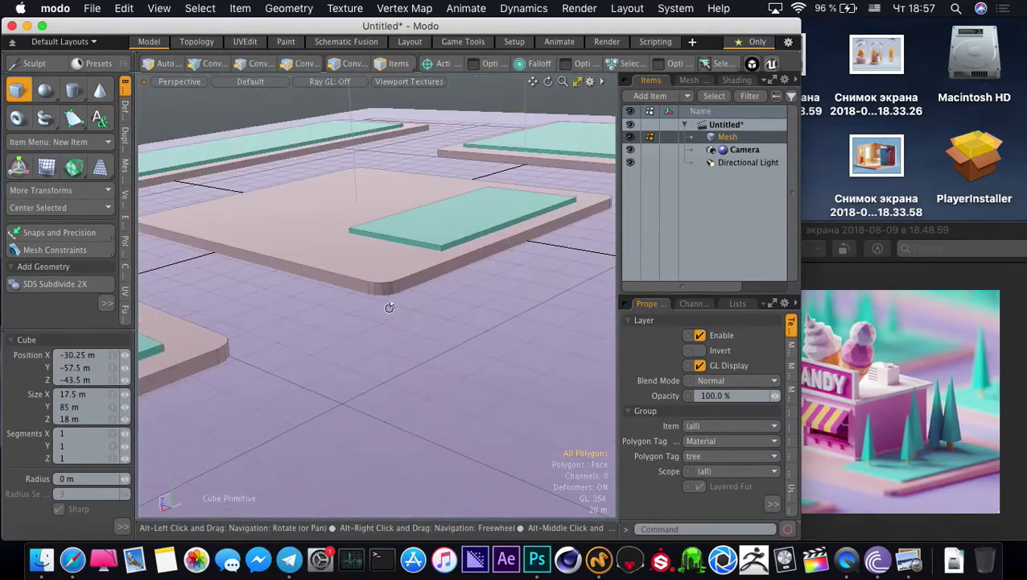
pyautogui.press('super+z')
pyautogui.press('super+z')
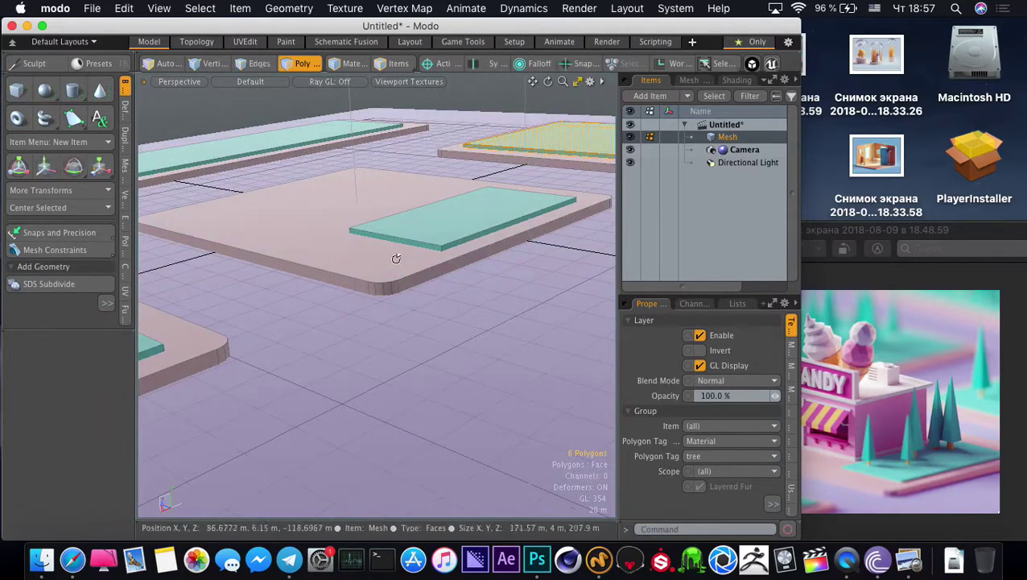
pyautogui.keyDown('alt'); pyautogui.moveTo(395, 258); pyautogui.dragTo(407, 288); pyautogui.keyUp('alt')
pyautogui.press('super+z')
# Draw a tall box in front of the middle slab and collapse its top polygon to a point to form a pyramid
pyautogui.keyDown('ctrl'); pyautogui.keyDown('alt'); pyautogui.moveTo(265, 201); pyautogui.dragTo(274, 274); pyautogui.keyUp('alt'); pyautogui.keyUp('ctrl')
pyautogui.click(242, 201)
pyautogui.click(16, 91)
pyautogui.moveTo(366, 281)
pyautogui.keyDown('alt'); pyautogui.keyDown('shift'); pyautogui.mouseDown()
pyautogui.moveTo(367, 221)
pyautogui.moveTo(367, 300)
pyautogui.moveTo(367, 292)
pyautogui.mouseUp(); pyautogui.keyUp('shift'); pyautogui.keyUp('alt')
pyautogui.moveTo(416, 357); pyautogui.dragTo(407, 280)
pyautogui.press('space')
pyautogui.press('3')
pyautogui.click(405, 159)
pyautogui.hotkey('alt', 'BackSpace')
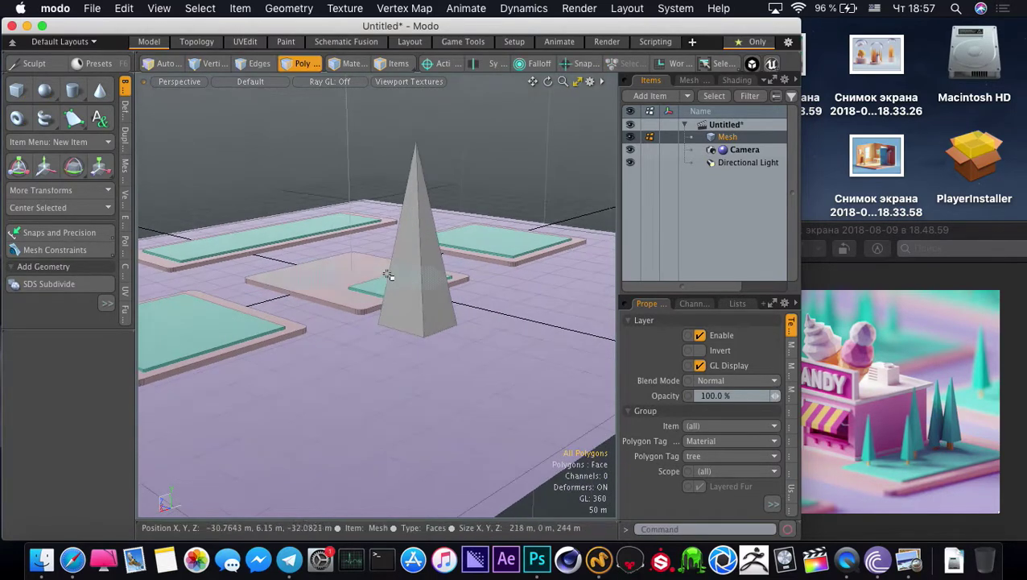
# Assign the existing tree material to the whole pyramid and scale it uniformly to 37.5%
pyautogui.doubleClick(408, 282)
pyautogui.press('m')
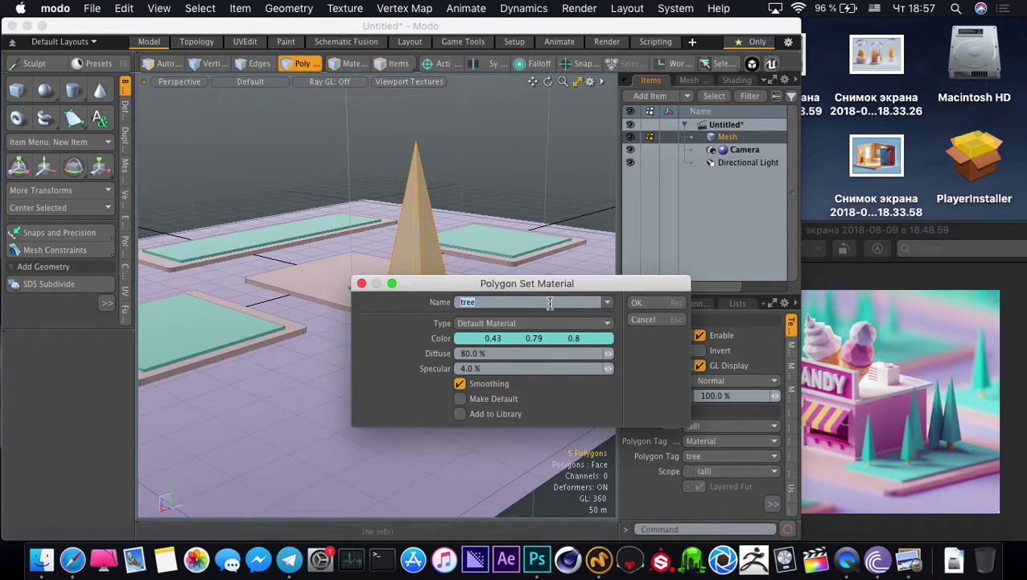
pyautogui.press('Return')
pyautogui.press('y')
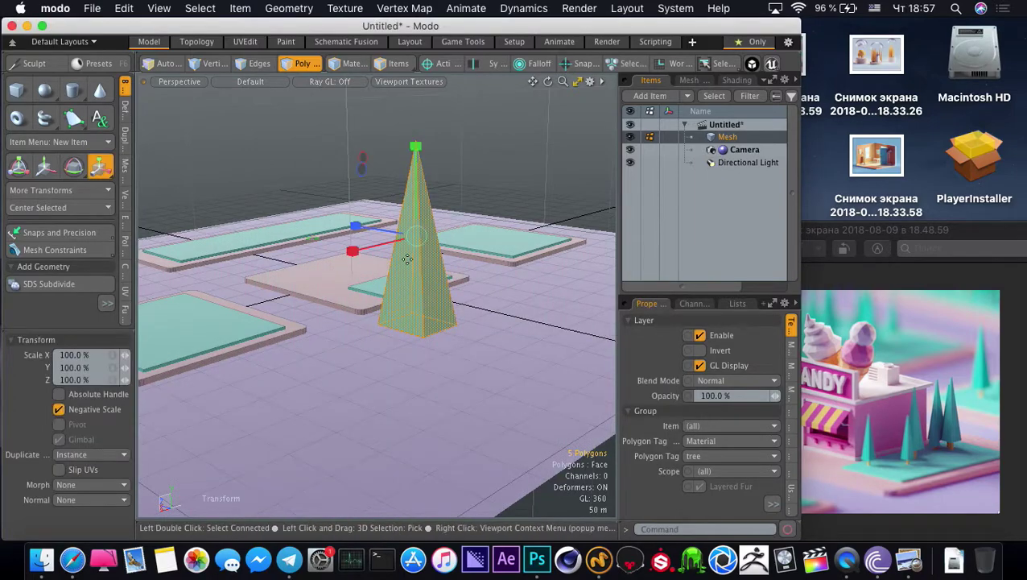
pyautogui.moveTo(416, 235); pyautogui.dragTo(312, 235)
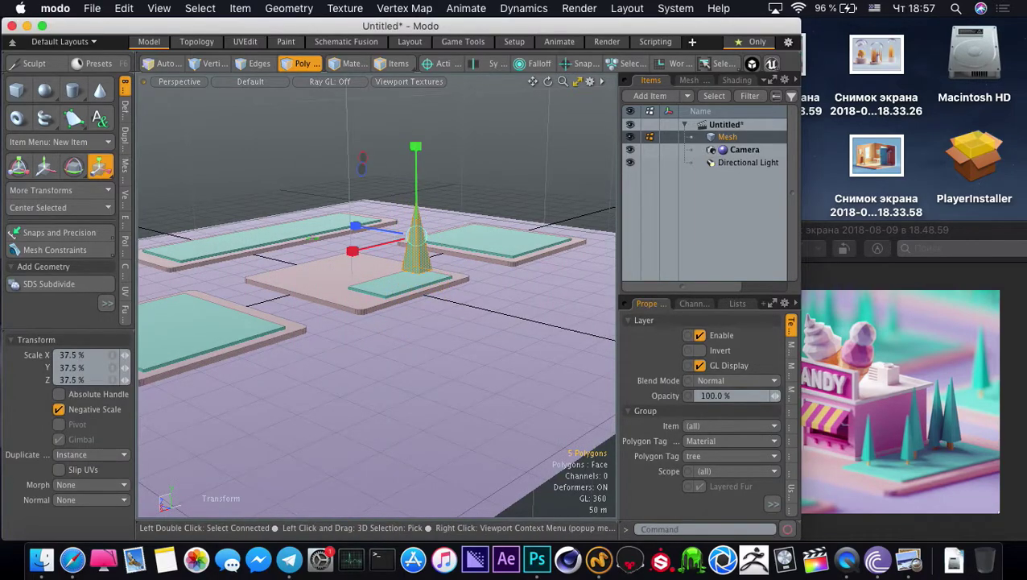
# Move the pyramid onto the middle slab's turquoise plate and scale it down further to tree size
pyautogui.press('w')
pyautogui.hotkey('shift', 'a')
pyautogui.keyDown('alt'); pyautogui.moveTo(349, 318); pyautogui.dragTo(447, 284); pyautogui.keyUp('alt')
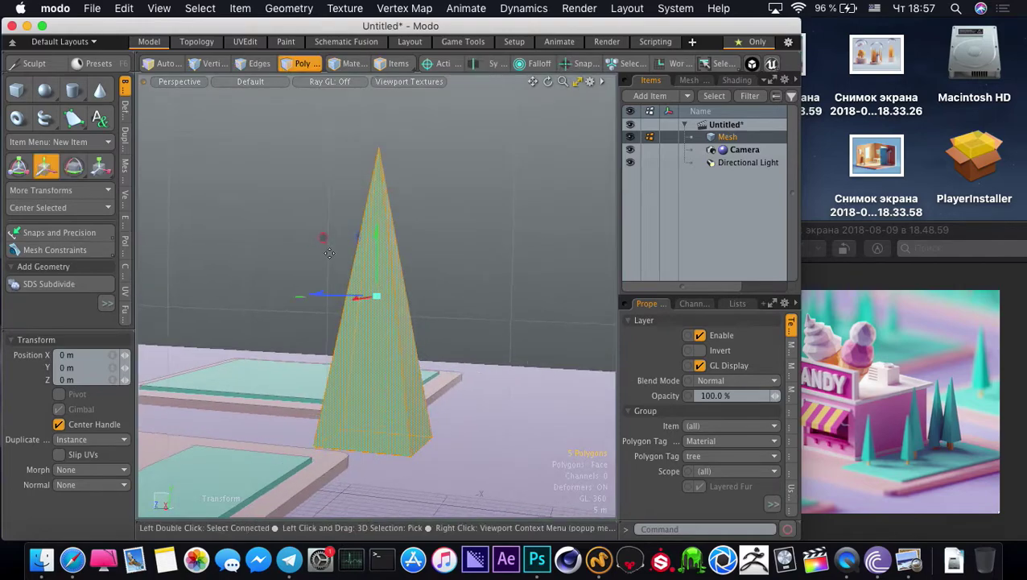
pyautogui.moveTo(324, 238); pyautogui.dragTo(188, 295)
pyautogui.keyDown('alt'); pyautogui.keyDown('shift'); pyautogui.moveTo(195, 298); pyautogui.dragTo(226, 232); pyautogui.keyUp('shift'); pyautogui.keyUp('alt')
pyautogui.press('q')
pyautogui.keyDown('alt'); pyautogui.keyDown('shift'); pyautogui.moveTo(278, 298); pyautogui.dragTo(433, 291); pyautogui.keyUp('shift'); pyautogui.keyUp('alt')
pyautogui.press('w')
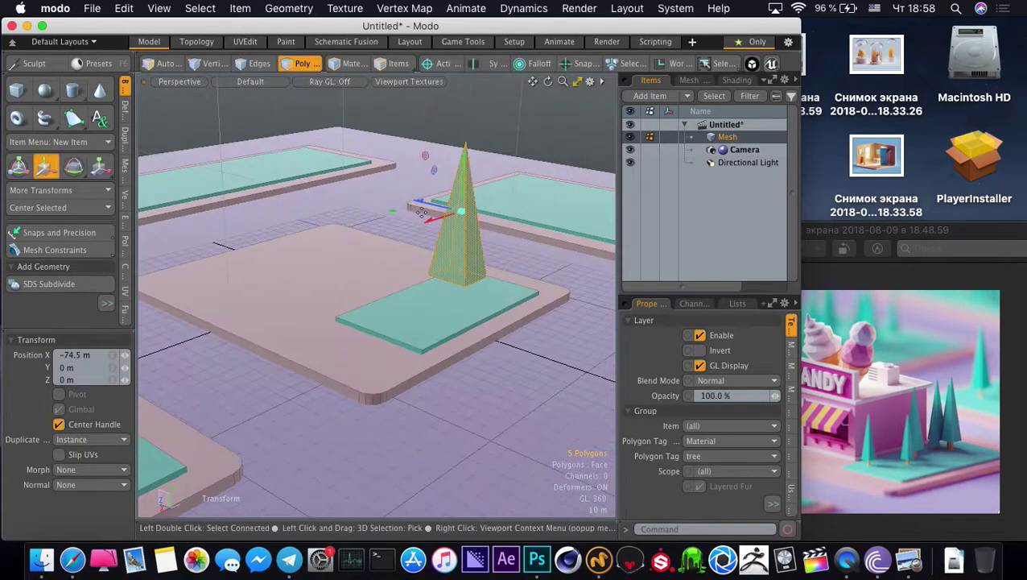
pyautogui.moveTo(421, 202); pyautogui.dragTo(414, 273)
pyautogui.press('r')
pyautogui.press('space')
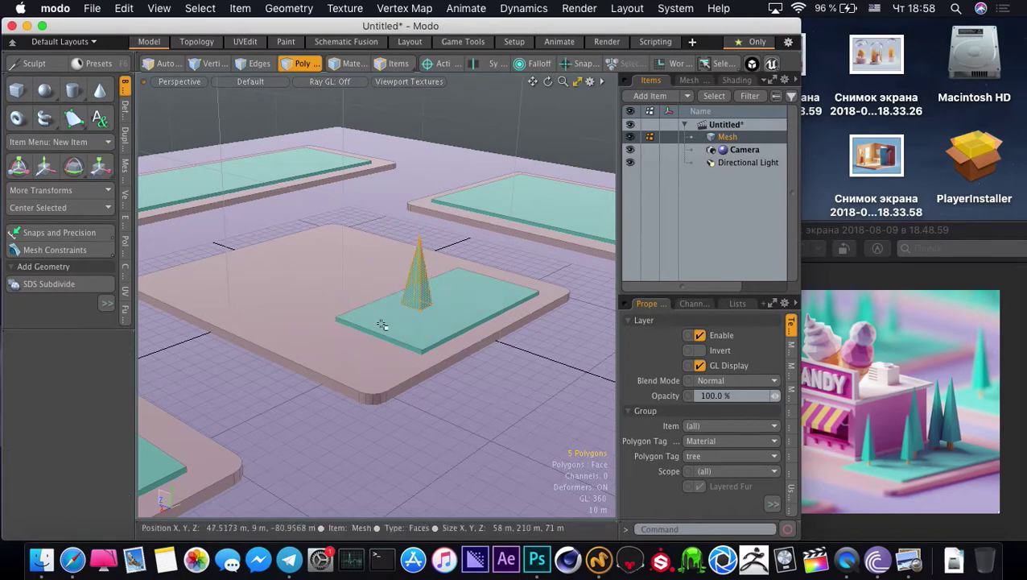
pyautogui.keyDown('alt'); pyautogui.moveTo(383, 324); pyautogui.dragTo(389, 285); pyautogui.keyUp('alt')
pyautogui.click(367, 257)
pyautogui.scroll(-8, 367, 257)
pyautogui.scroll(8, 395, 364)
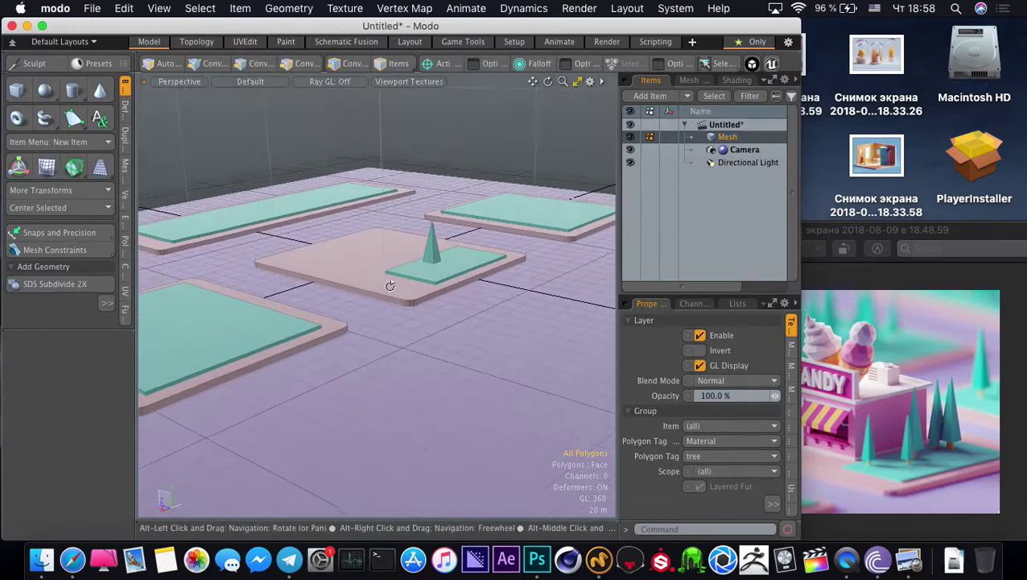
# Cut the pyramid tree out of the base mesh and paste it into a new mesh item
pyautogui.doubleClick(432, 251)
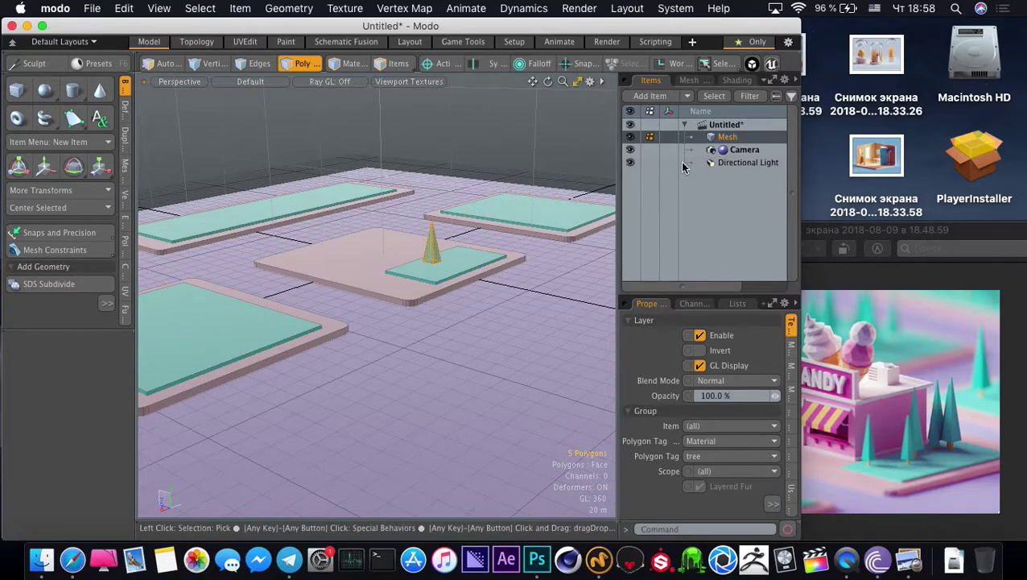
pyautogui.press('Delete')
pyautogui.rightClick(700, 129)
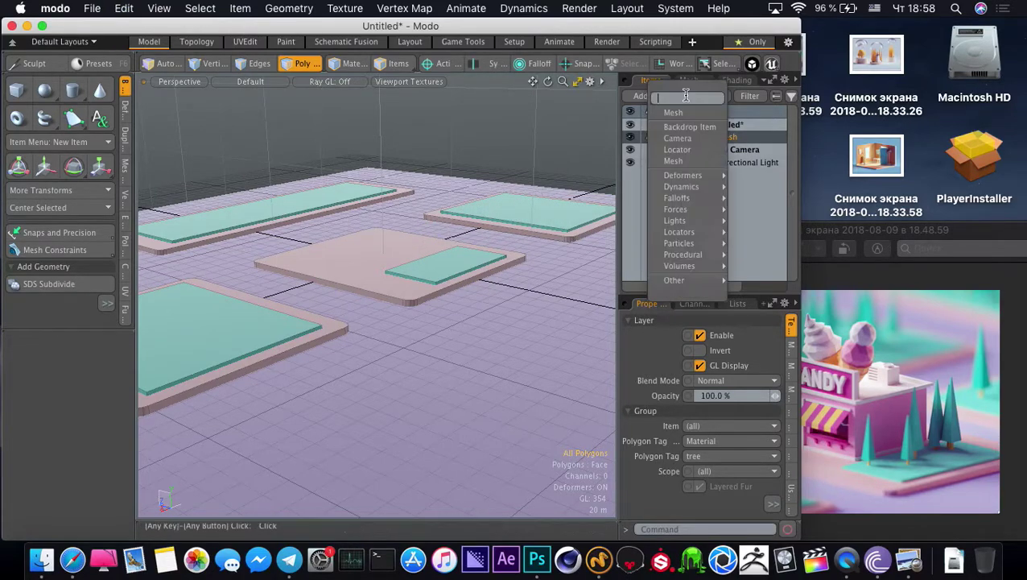
pyautogui.click(678, 170)
pyautogui.press('super+v')
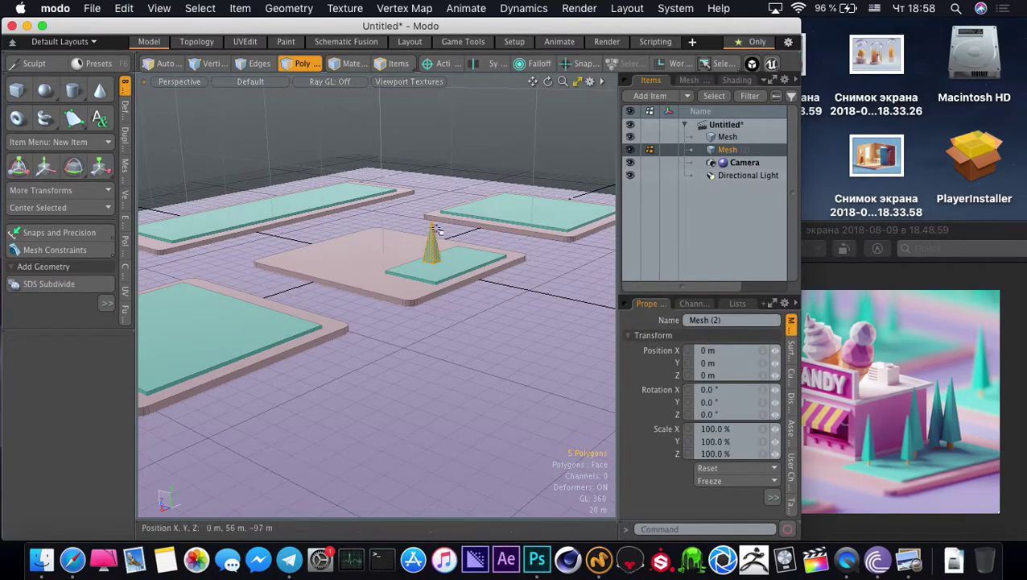
# Isolate the tree mesh in the viewport and select only the pyramid's bottom polygon
pyautogui.hotkey('shift', 'a')
pyautogui.keyDown('ctrl'); pyautogui.keyDown('alt'); pyautogui.moveTo(406, 284); pyautogui.dragTo(379, 230); pyautogui.keyUp('alt'); pyautogui.keyUp('ctrl')
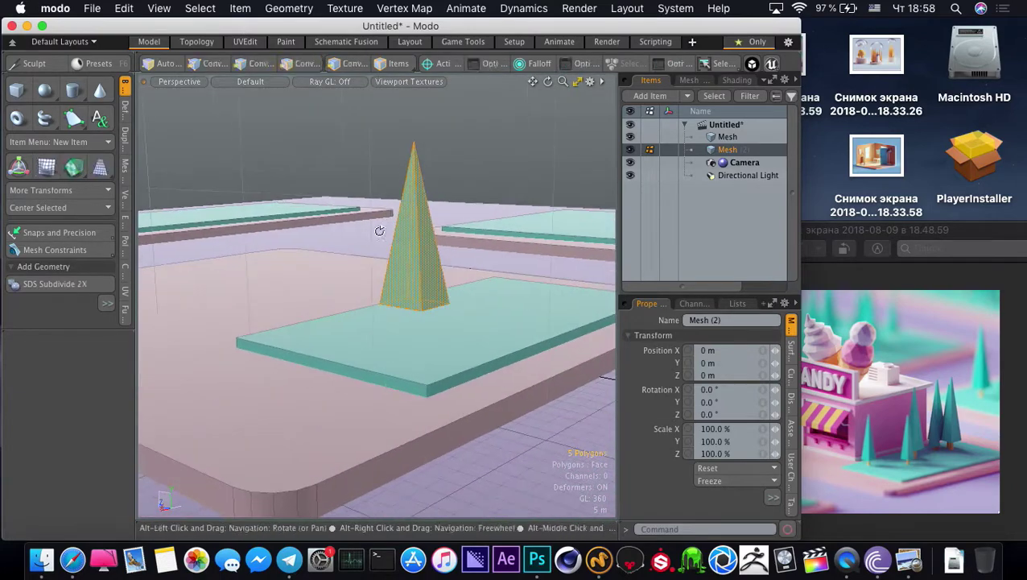
pyautogui.hotkey('shift', 'h')
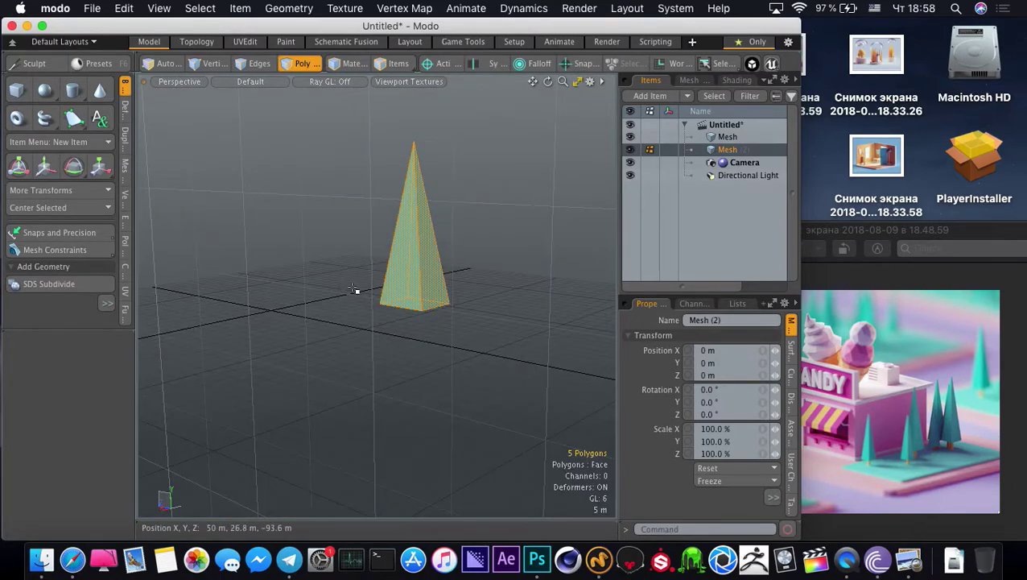
pyautogui.keyDown('alt'); pyautogui.moveTo(358, 292); pyautogui.dragTo(365, 233); pyautogui.keyUp('alt')
pyautogui.click(366, 249)
pyautogui.click(402, 312)
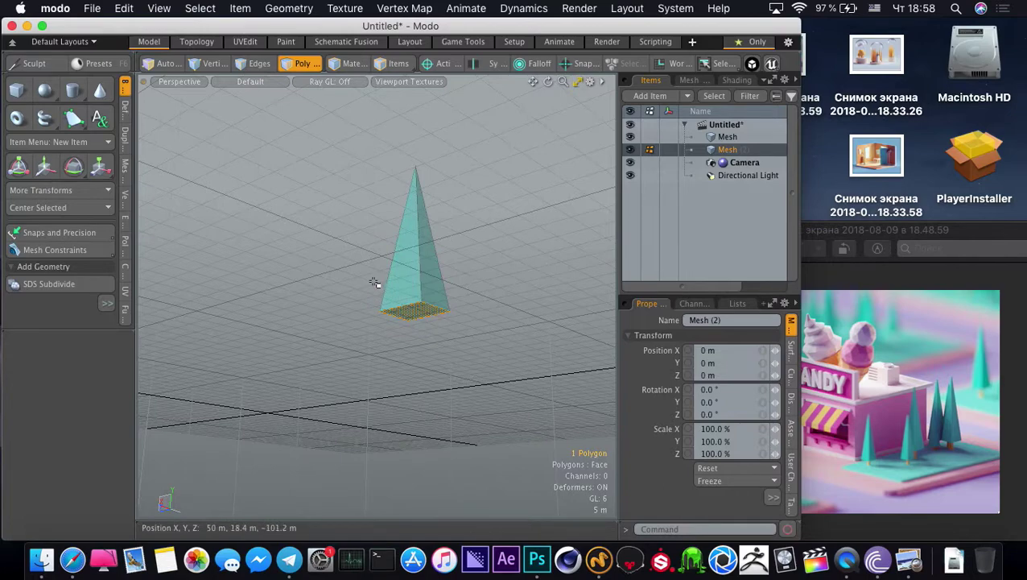
# Save the scene as icecream.lxo in the CGCOURSE folder
pyautogui.press('super+s')
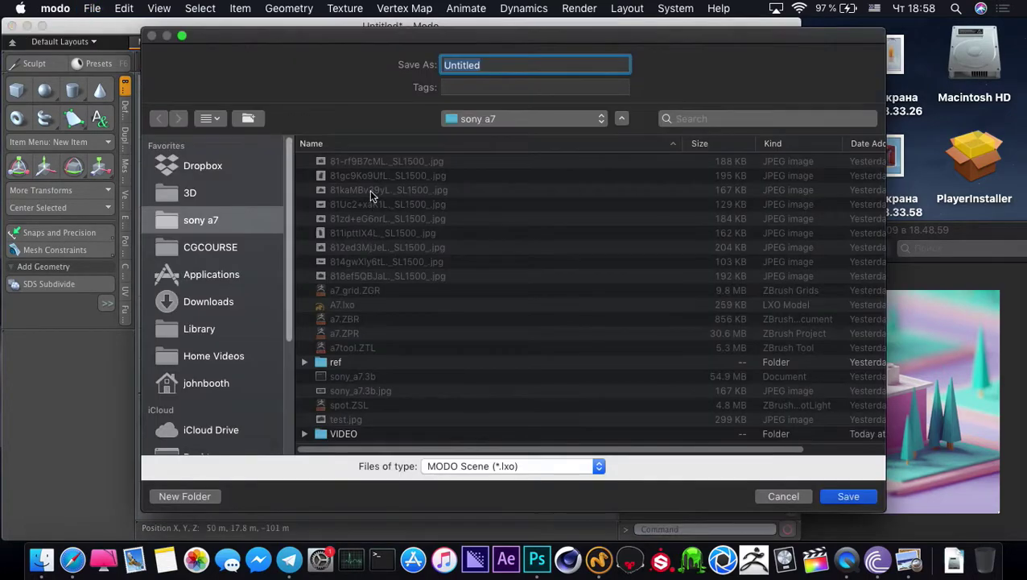
pyautogui.click(193, 194)
pyautogui.click(210, 247)
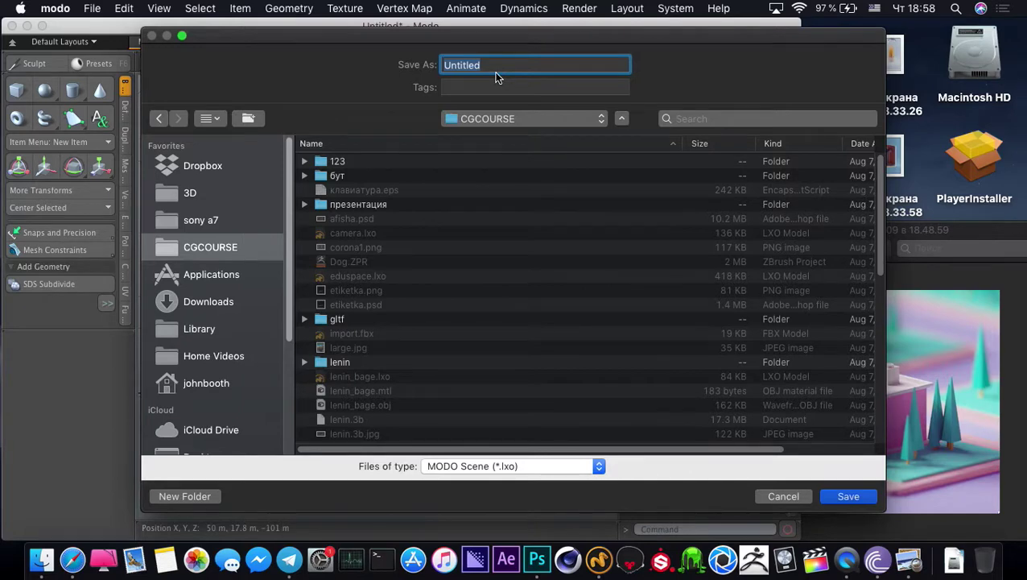
pyautogui.click(849, 496)
# Clone the pyramid's bottom polygon downward with offsets of 0 m in X, -2.743 m in Y and 0 m in Z
pyautogui.keyDown('alt'); pyautogui.moveTo(383, 310); pyautogui.dragTo(383, 322); pyautogui.keyUp('alt')
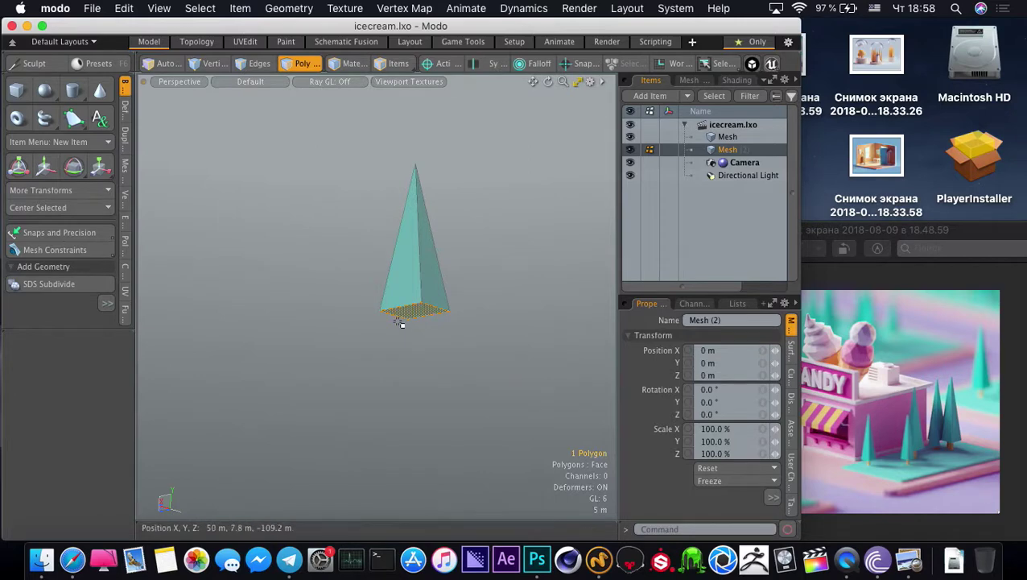
pyautogui.press('c')
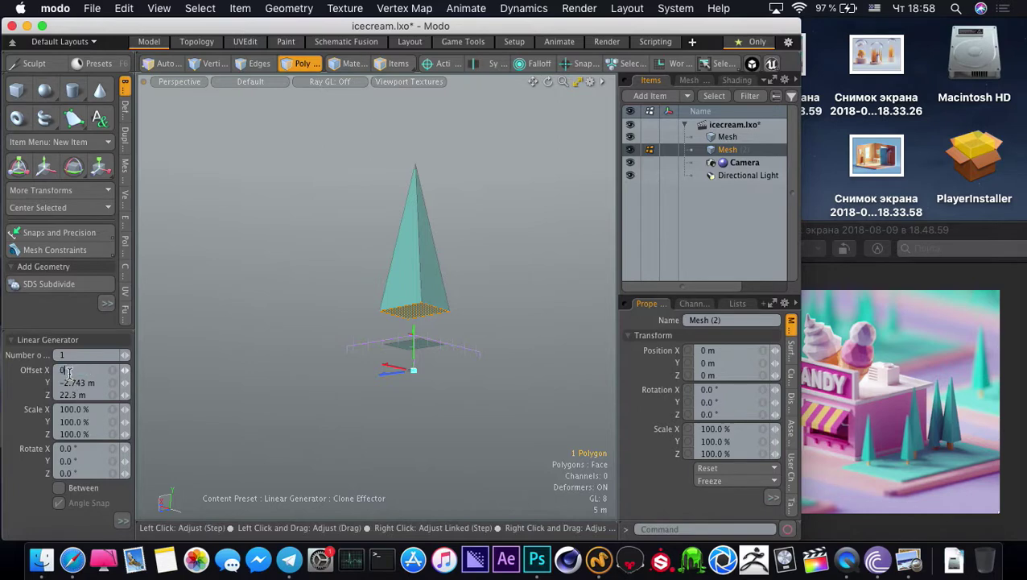
pyautogui.press('Return')
pyautogui.press('Return')
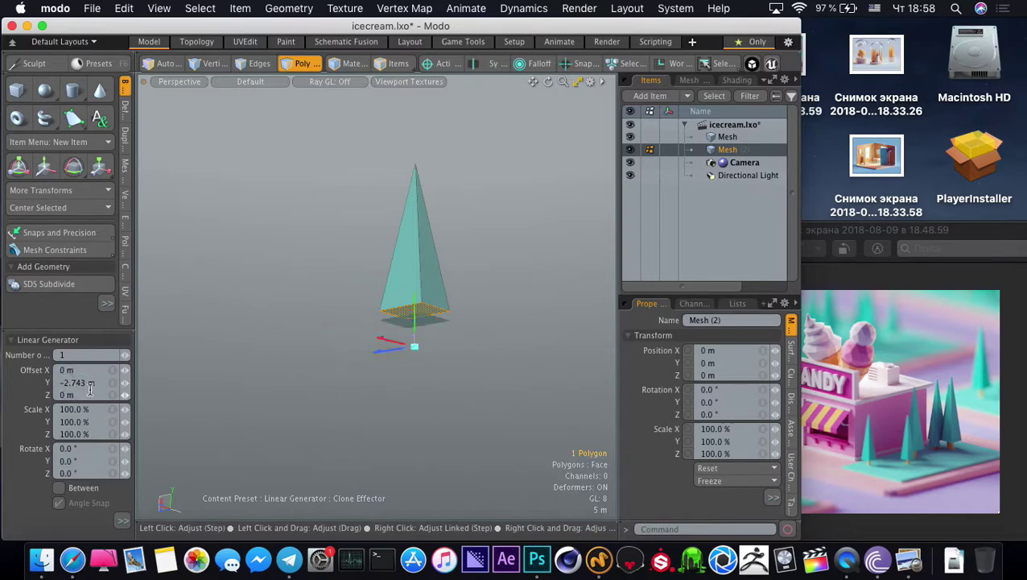
pyautogui.press('space')
# Scale the cloned polygon under the pyramid to 49.5% in X and Z
pyautogui.click(419, 325)
pyautogui.press('y')
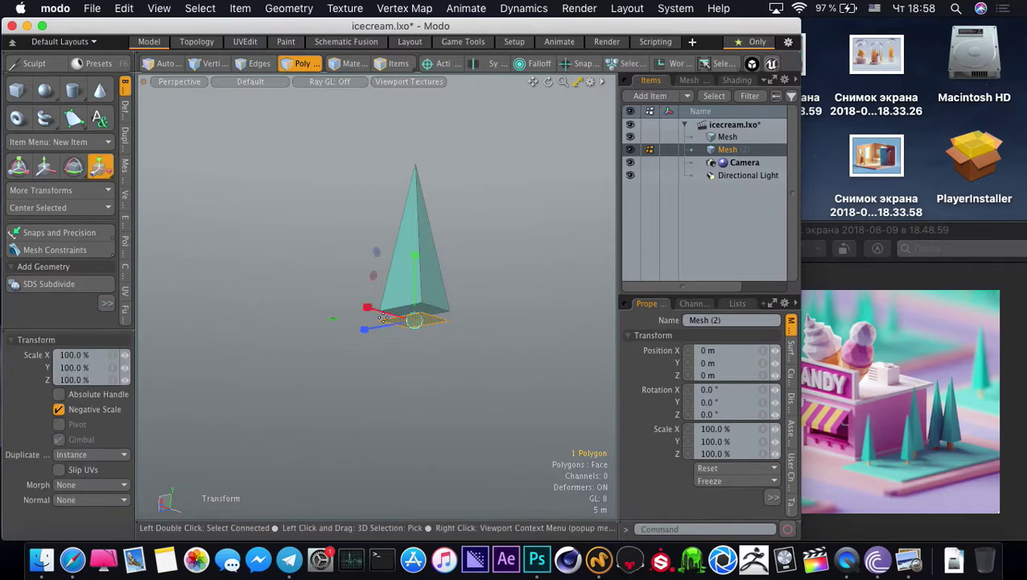
pyautogui.keyDown('alt'); pyautogui.moveTo(348, 333); pyautogui.dragTo(353, 263); pyautogui.keyUp('alt')
pyautogui.moveTo(333, 315); pyautogui.dragTo(291, 317)
pyautogui.keyDown('alt'); pyautogui.moveTo(373, 353); pyautogui.dragTo(351, 202); pyautogui.keyUp('alt')
pyautogui.press('3')
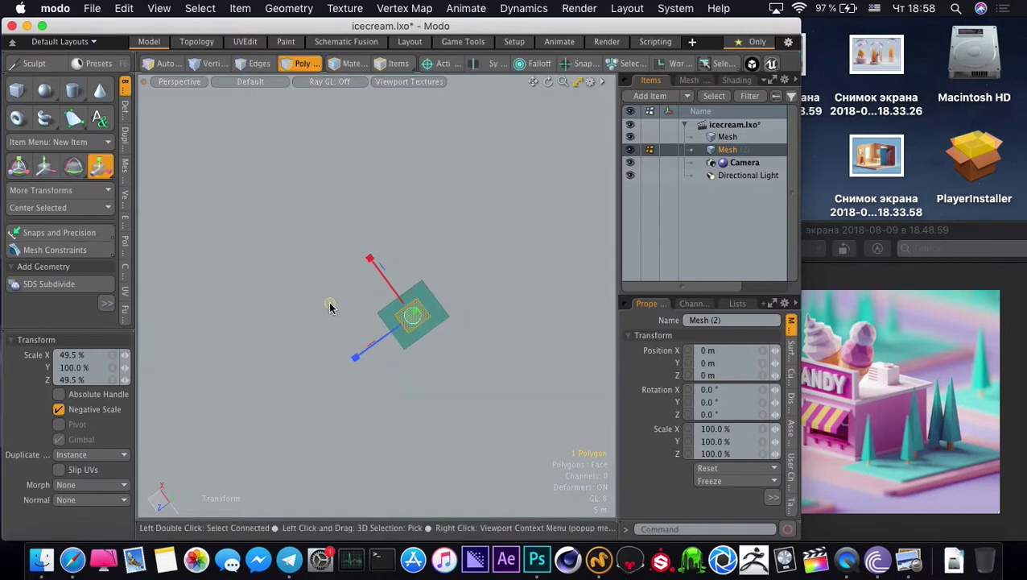
# Select both the pyramid's base and the small polygon, scale them to about 79.5% along Z, and clear the selection
pyautogui.press('space')
pyautogui.keyDown('shift'); pyautogui.click(393, 319); pyautogui.keyUp('shift')
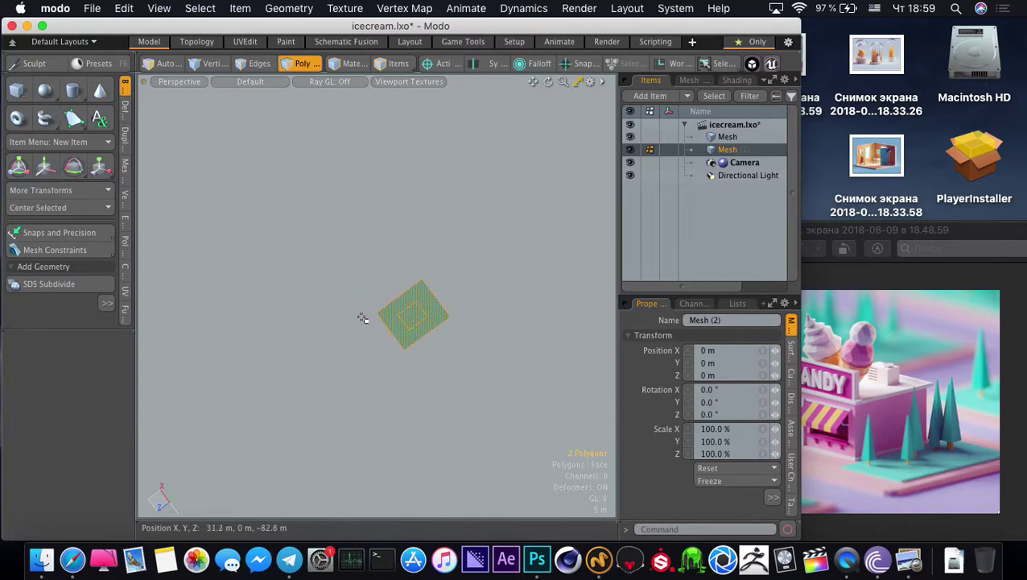
pyautogui.press('r')
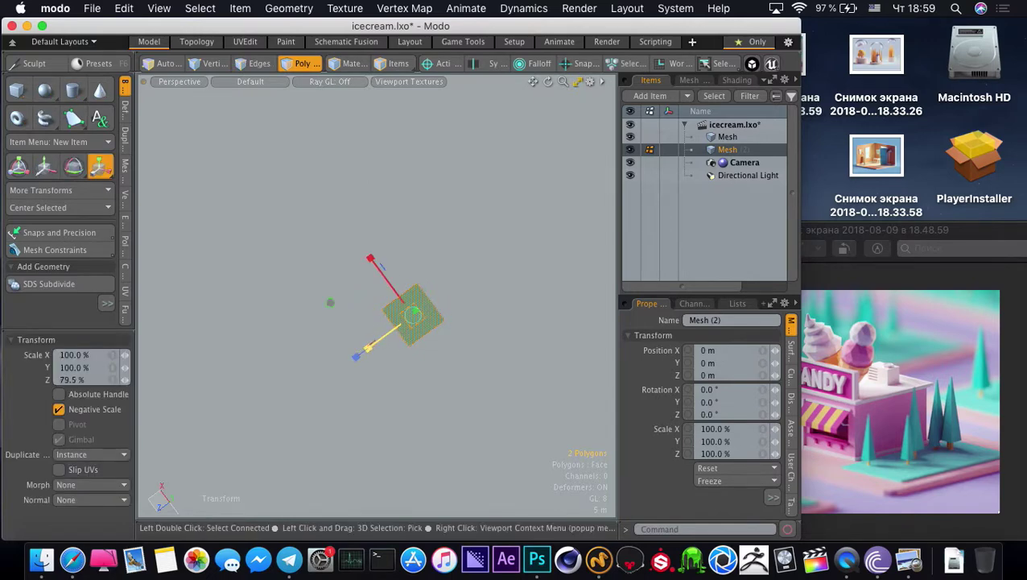
pyautogui.moveTo(368, 348); pyautogui.dragTo(369, 347)
pyautogui.press('space')
pyautogui.click(367, 298)
# Bevel the small polygon beneath the crown downward with a 10.45 m shift to form the trunk
pyautogui.keyDown('alt'); pyautogui.moveTo(385, 289); pyautogui.dragTo(395, 285); pyautogui.keyUp('alt')
pyautogui.click(418, 316)
pyautogui.keyDown('alt'); pyautogui.moveTo(419, 318); pyautogui.dragTo(376, 367); pyautogui.keyUp('alt')
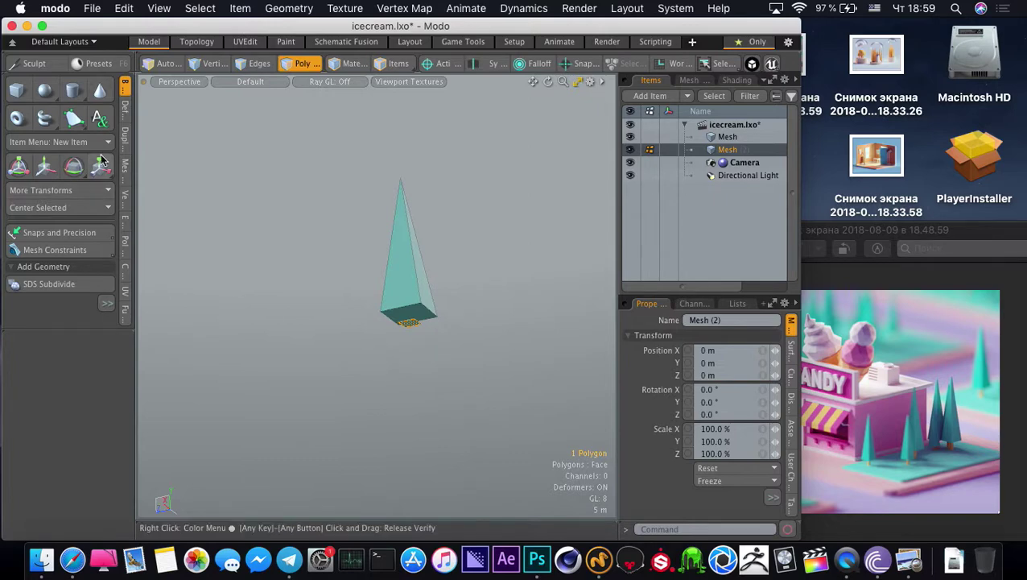
pyautogui.press('b')
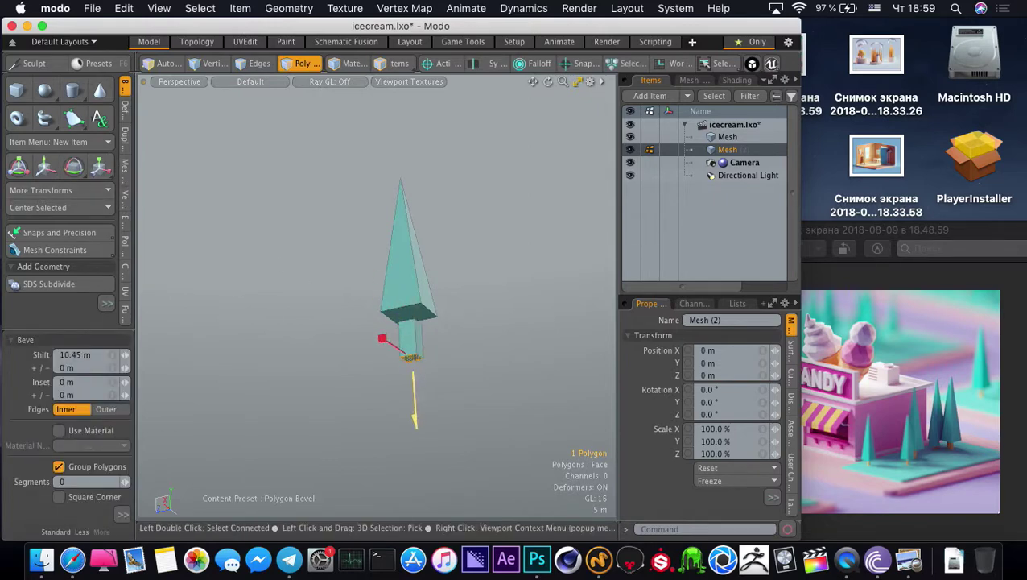
pyautogui.press('space')
# Move the whole trunk down clear of the crown and delete its bottom face
pyautogui.doubleClick(411, 338)
pyautogui.press('w')
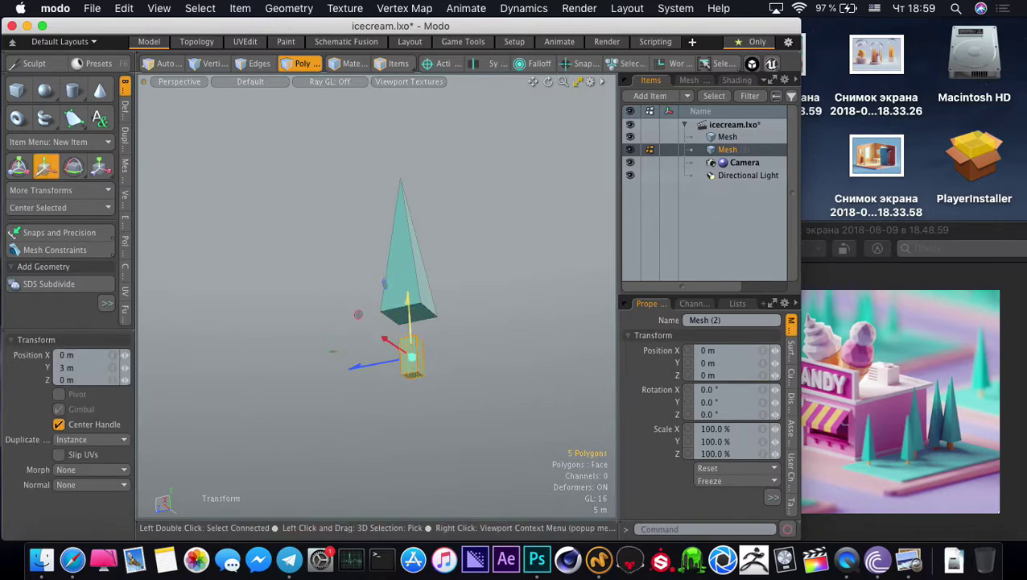
pyautogui.press('space')
pyautogui.click(407, 337)
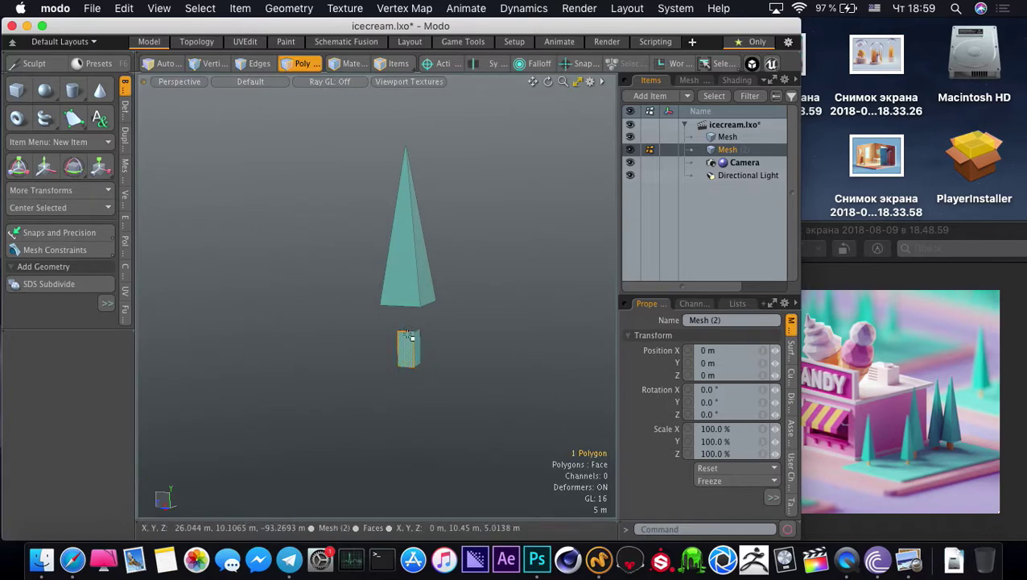
pyautogui.keyDown('alt'); pyautogui.moveTo(390, 414); pyautogui.dragTo(304, 285); pyautogui.keyUp('alt')
# Raise the whole trunk 8.7 m so its upper end sits inside the crown
pyautogui.doubleClick(408, 342)
pyautogui.hotkey('shift', 'a')
pyautogui.press('w')
pyautogui.moveTo(382, 246); pyautogui.dragTo(327, 82)
pyautogui.moveTo(365, 137); pyautogui.dragTo(394, 269)
# Assign a new material named wood to the trunk and open that material's properties in the Shader Tree
pyautogui.press('m')
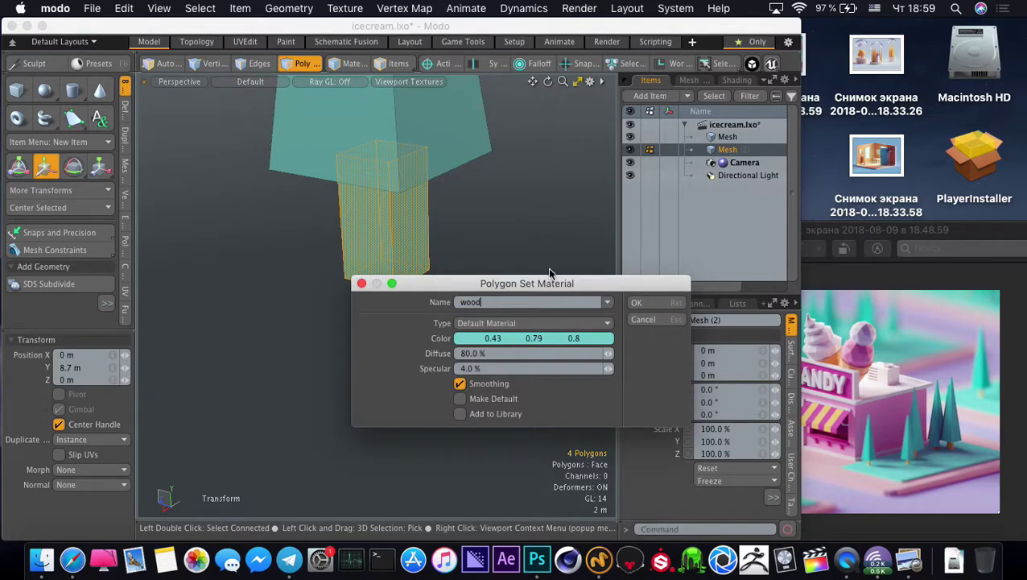
pyautogui.press('Return')
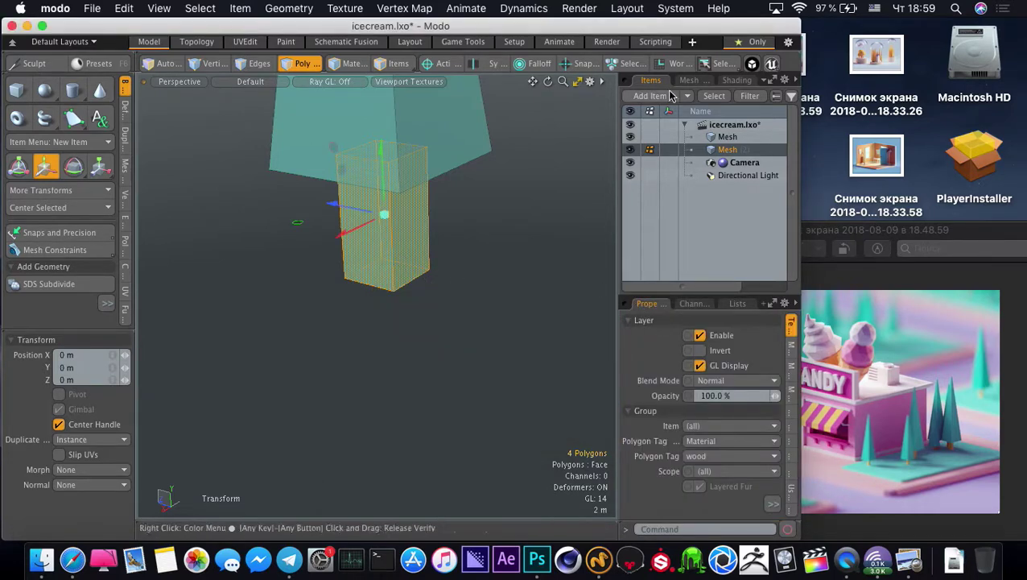
pyautogui.click(688, 80)
pyautogui.click(729, 81)
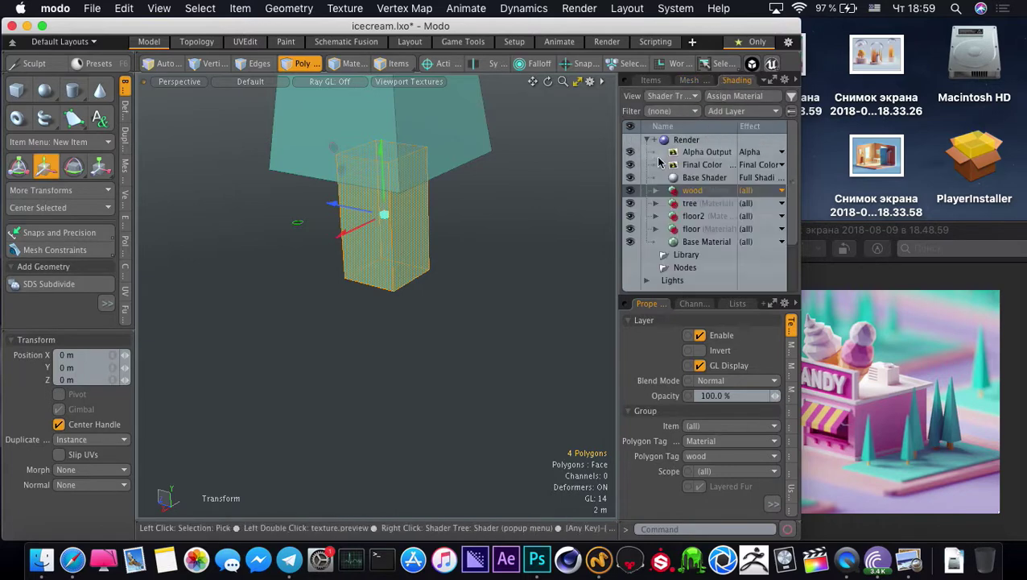
pyautogui.click(655, 190)
pyautogui.click(706, 203)
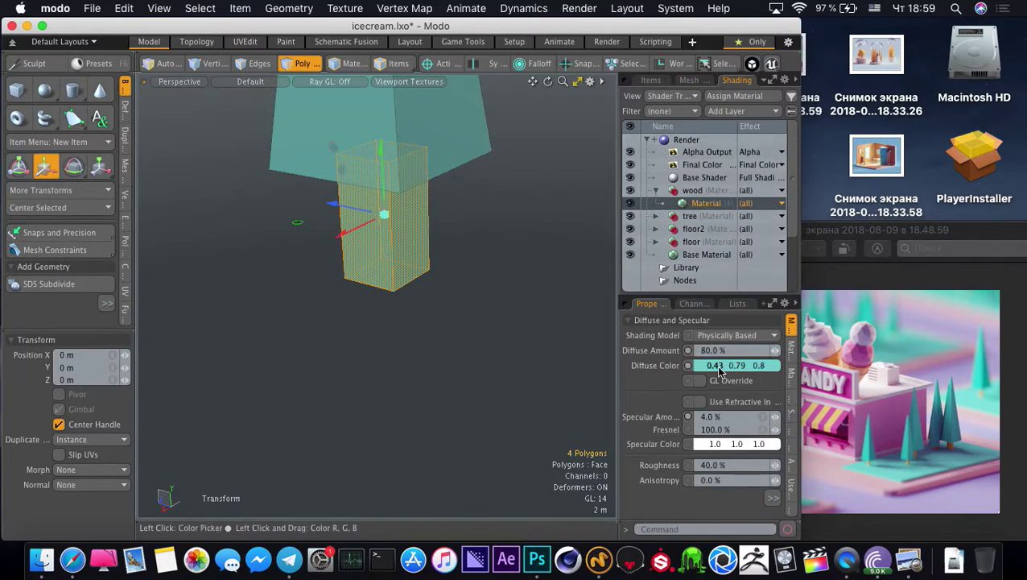
# Set the wood material's diffuse color to brown, 0.49 0.35 0.26
pyautogui.click(729, 366)
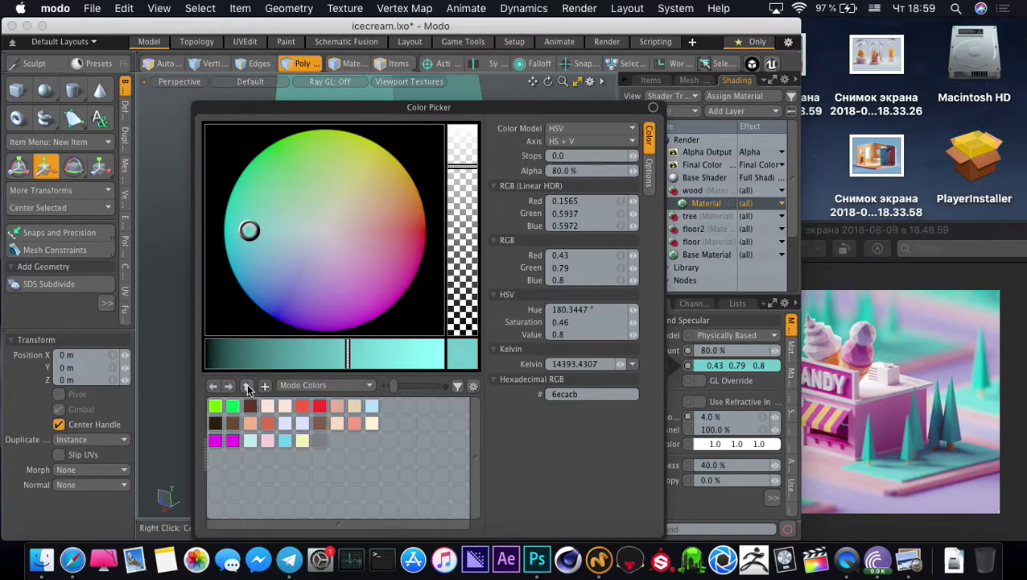
pyautogui.click(649, 172)
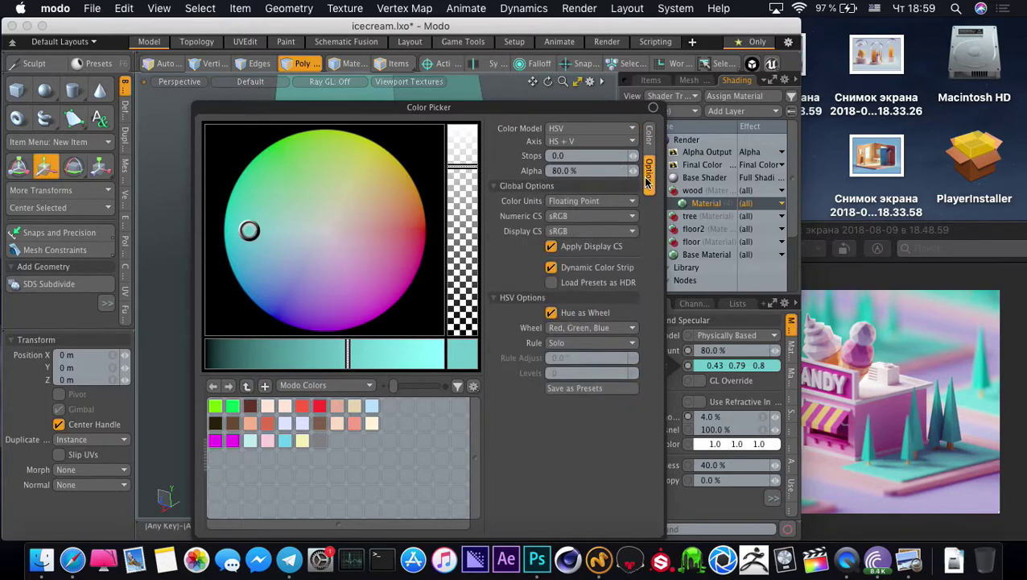
pyautogui.click(649, 135)
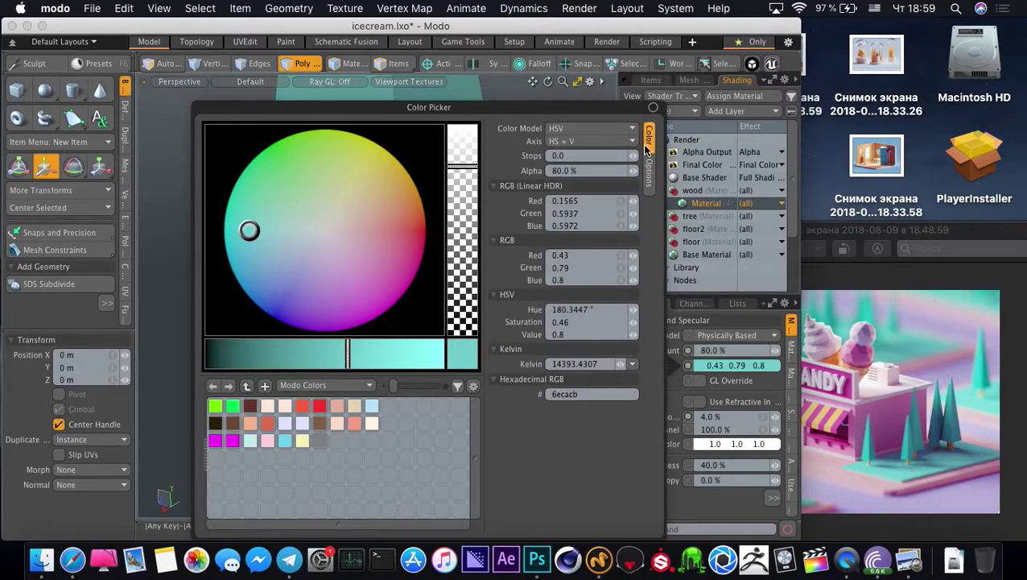
pyautogui.moveTo(417, 179)
pyautogui.mouseDown()
pyautogui.moveTo(417, 259)
pyautogui.moveTo(399, 297)
pyautogui.moveTo(378, 237)
pyautogui.moveTo(384, 211)
pyautogui.moveTo(396, 209)
pyautogui.mouseUp()
pyautogui.click(239, 356)
pyautogui.click(397, 216)
pyautogui.click(231, 360)
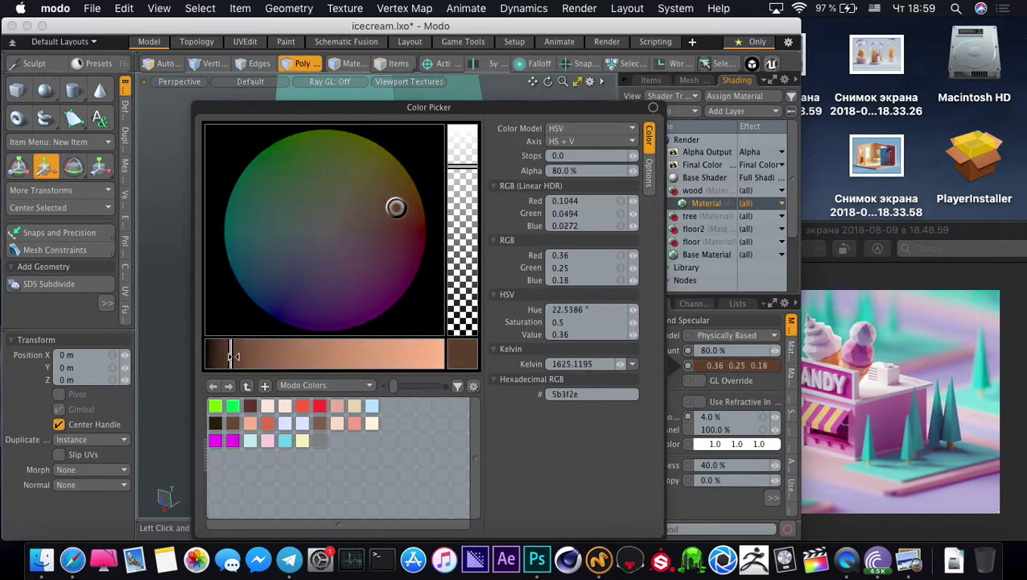
pyautogui.moveTo(242, 358); pyautogui.dragTo(251, 359)
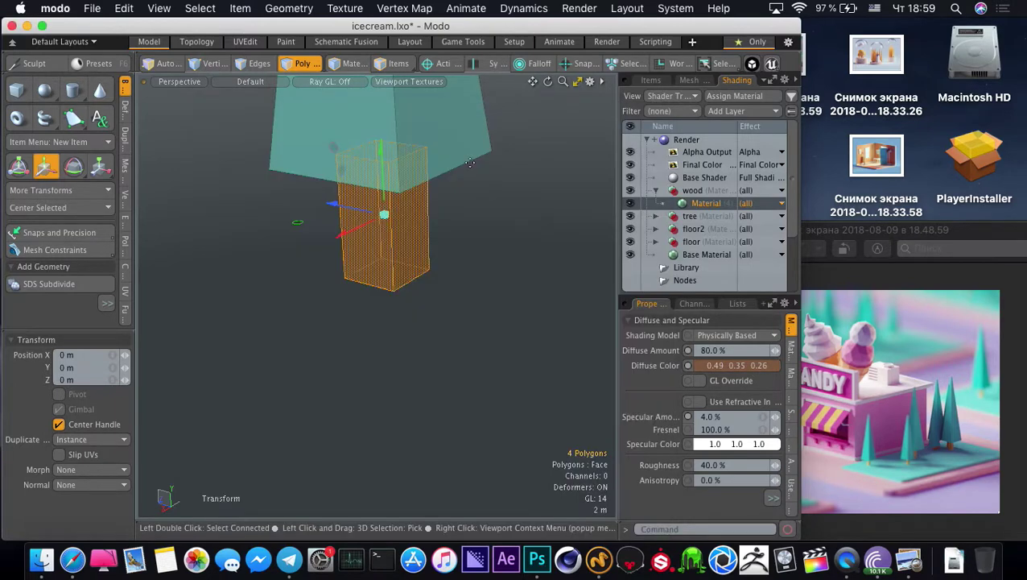
# Clear the trunk selection and unhide the rest of the scene geometry
pyautogui.keyDown('alt'); pyautogui.moveTo(358, 218); pyautogui.dragTo(281, 236); pyautogui.keyUp('alt')
pyautogui.press('space')
pyautogui.click(292, 257)
pyautogui.keyDown('alt'); pyautogui.moveTo(283, 236); pyautogui.dragTo(322, 256); pyautogui.keyUp('alt')
pyautogui.keyDown('alt'); pyautogui.keyDown('shift'); pyautogui.moveTo(322, 256); pyautogui.dragTo(374, 351); pyautogui.keyUp('shift'); pyautogui.keyUp('alt')
pyautogui.scroll(-3, 373, 351)
pyautogui.press('u')
# Scale the tree's trunk to 72% in X and Z to make it thinner
pyautogui.keyDown('alt'); pyautogui.moveTo(333, 303); pyautogui.dragTo(352, 314); pyautogui.keyUp('alt')
pyautogui.scroll(-3, 351, 300)
pyautogui.scroll(3, 353, 314)
pyautogui.doubleClick(400, 306)
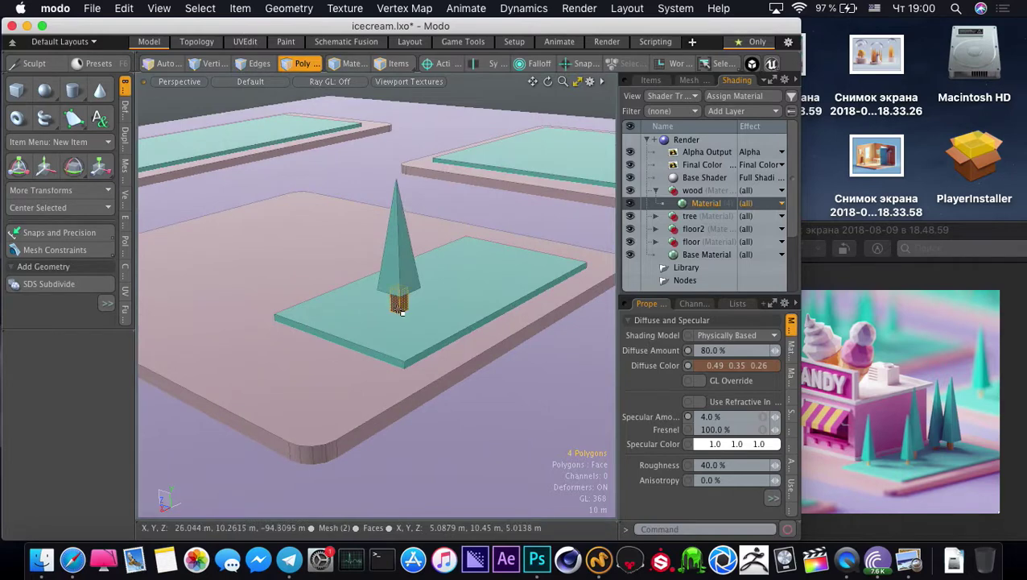
pyautogui.press('r')
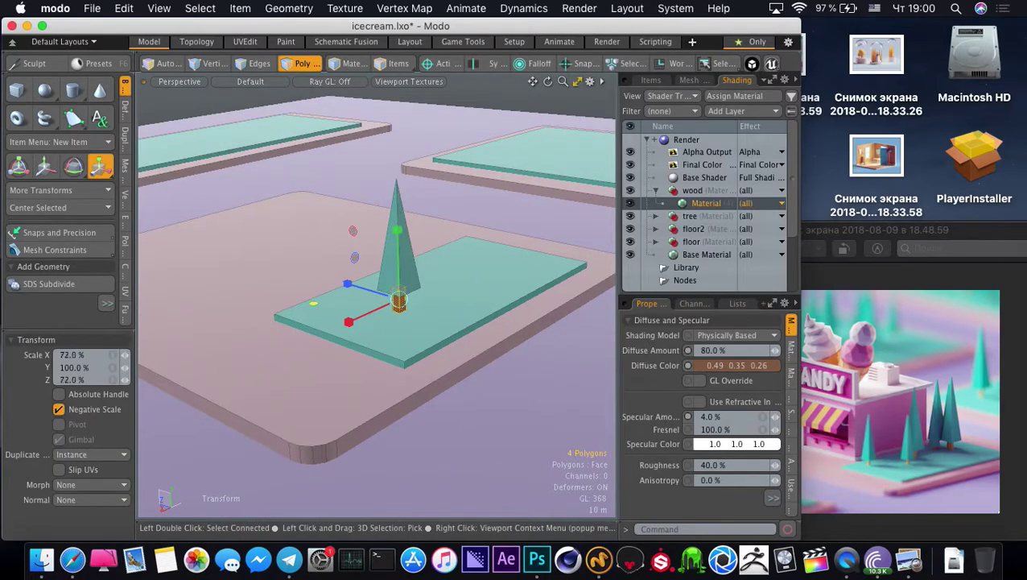
pyautogui.press('space')
# Bring the reference image back from the image viewer and position it beside the Modo window
pyautogui.keyDown('ctrl'); pyautogui.keyDown('alt'); pyautogui.moveTo(417, 345); pyautogui.dragTo(349, 339); pyautogui.keyUp('alt'); pyautogui.keyUp('ctrl')
pyautogui.click(449, 399)
pyautogui.click(823, 357)
pyautogui.click(350, 320)
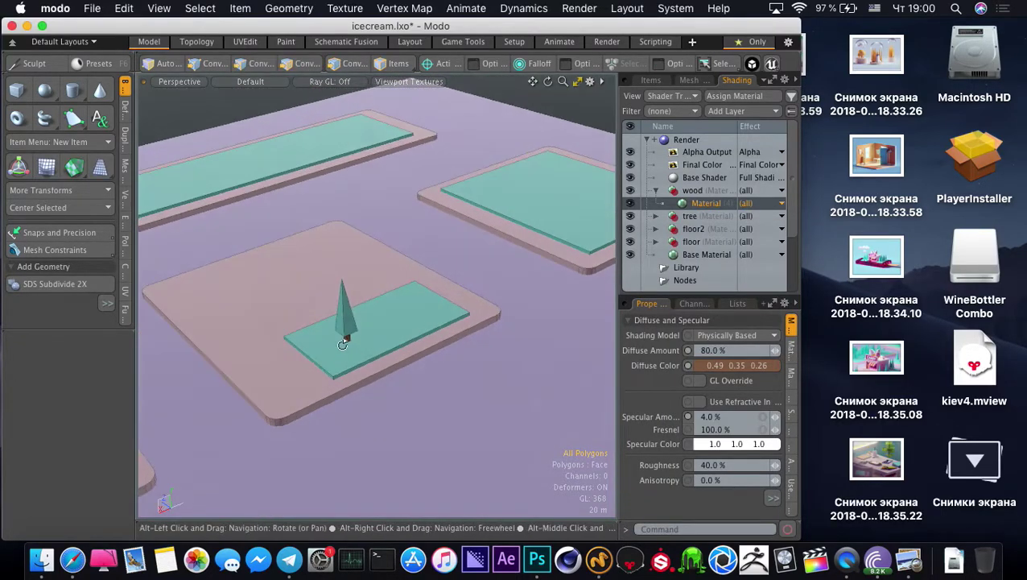
pyautogui.click(902, 549)
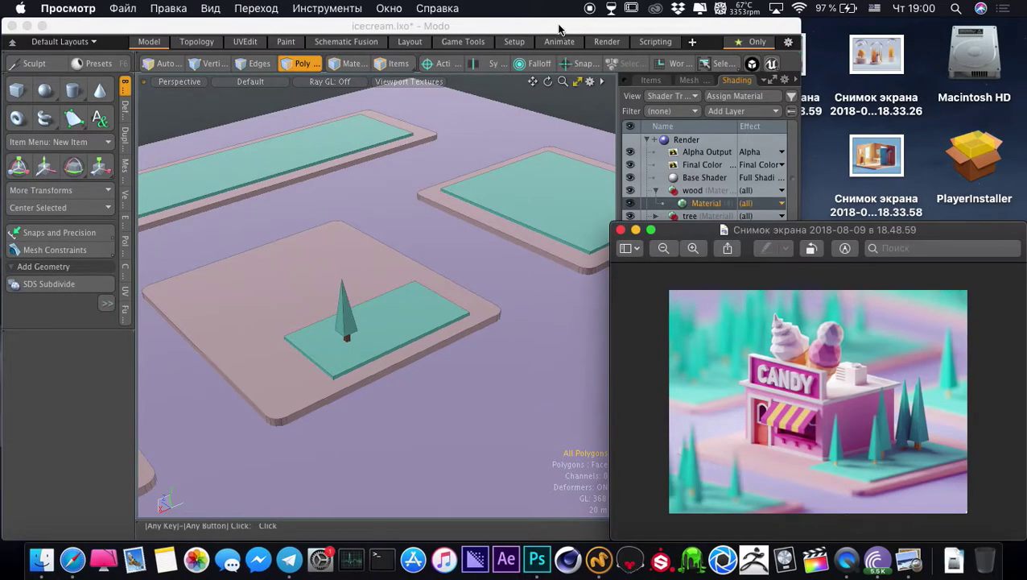
pyautogui.click(558, 30)
pyautogui.moveTo(790, 230); pyautogui.dragTo(838, 232)
# Move the tree 20 m in X and 14.6 m in Z toward the near corner of the turquoise plate
pyautogui.click(390, 206)
pyautogui.keyDown('alt'); pyautogui.moveTo(321, 257); pyautogui.dragTo(352, 333); pyautogui.keyUp('alt')
pyautogui.press('w')
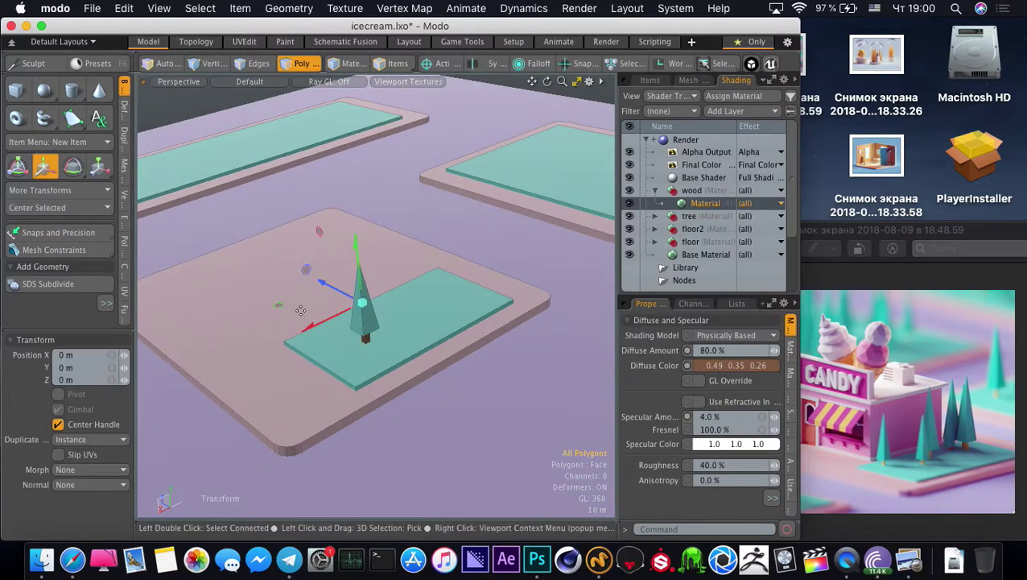
pyautogui.moveTo(300, 310); pyautogui.dragTo(261, 312)
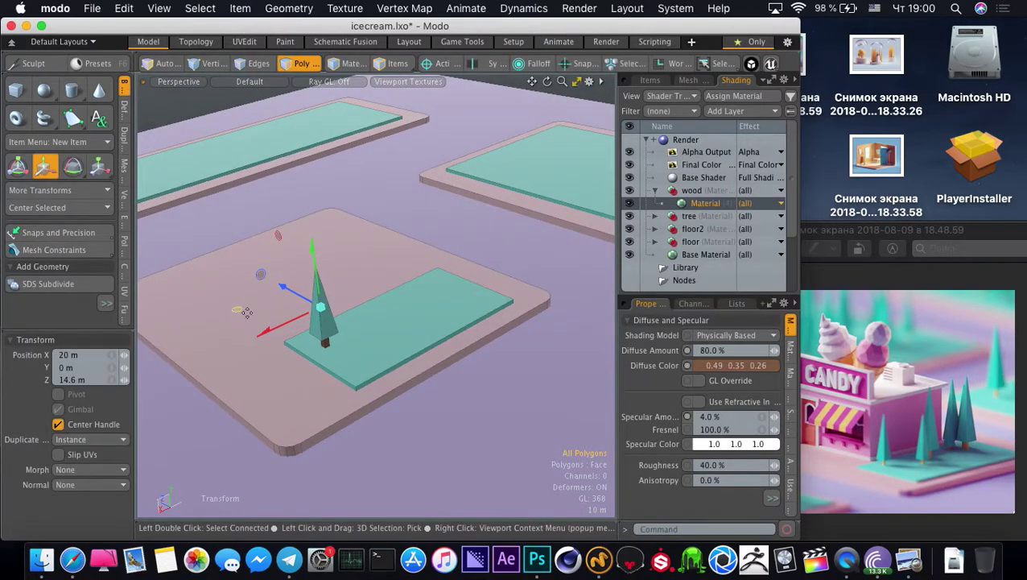
pyautogui.press('space')
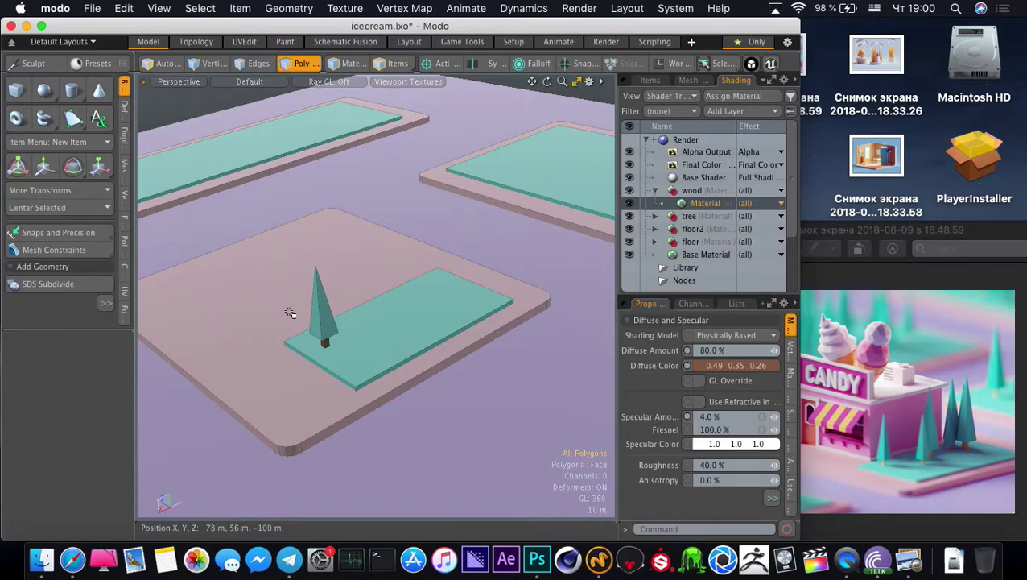
# Clone the tree and place the copy farther along the turquoise plate
pyautogui.hotkey('shift', 'c')
pyautogui.click(325, 345)
pyautogui.moveTo(324, 347)
pyautogui.mouseDown()
pyautogui.moveTo(304, 339)
pyautogui.moveTo(380, 327)
pyautogui.moveTo(398, 298)
pyautogui.moveTo(355, 275)
pyautogui.mouseUp()
pyautogui.press('q')
# Select the copied tree's crown and trunk, scale it up slightly, and raise it 7.5 m
pyautogui.doubleClick(379, 295)
pyautogui.press('r')
pyautogui.press('space')
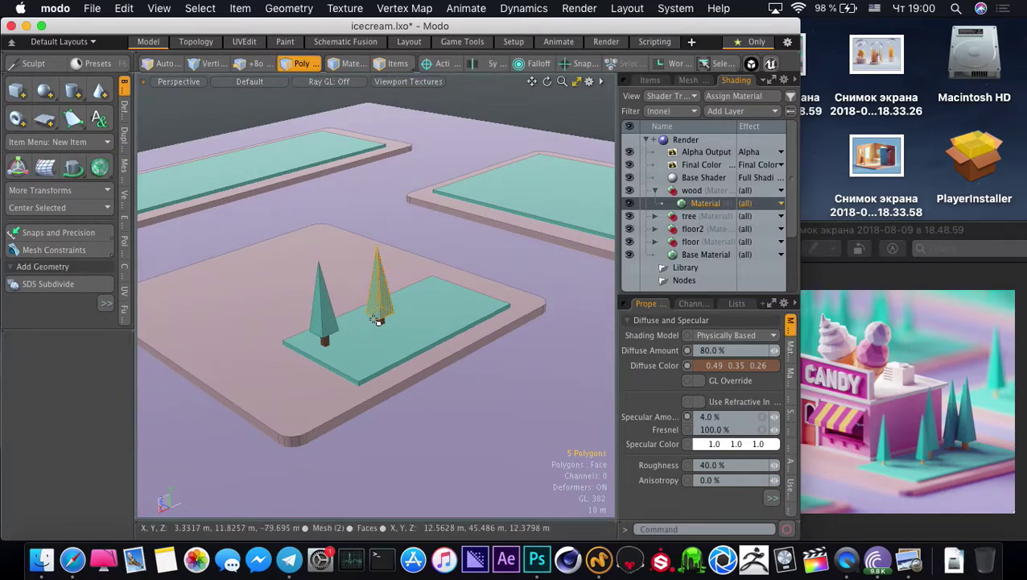
pyautogui.press('y')
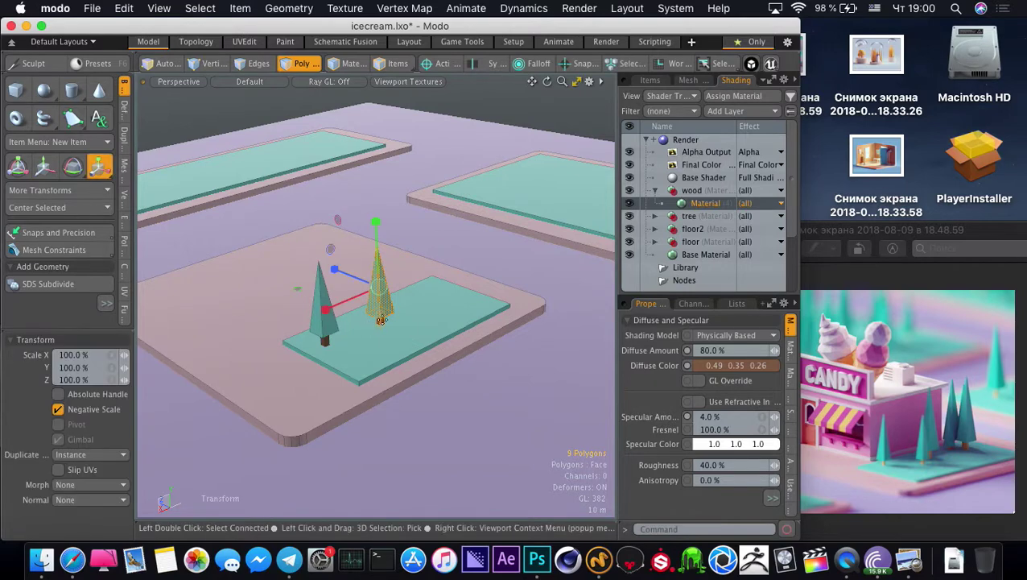
pyautogui.press('w')
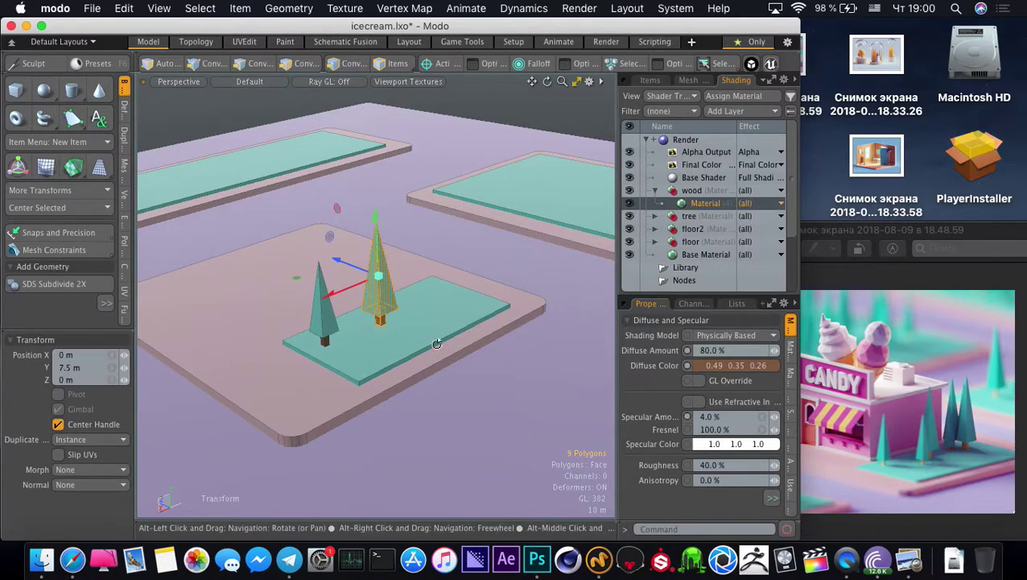
# Clone the second tree twice along the turquoise plate, with offsets of -33.5 m in X and 0 m in Y and Z
pyautogui.keyDown('alt'); pyautogui.moveTo(436, 339); pyautogui.dragTo(358, 365); pyautogui.keyUp('alt')
pyautogui.press('q')
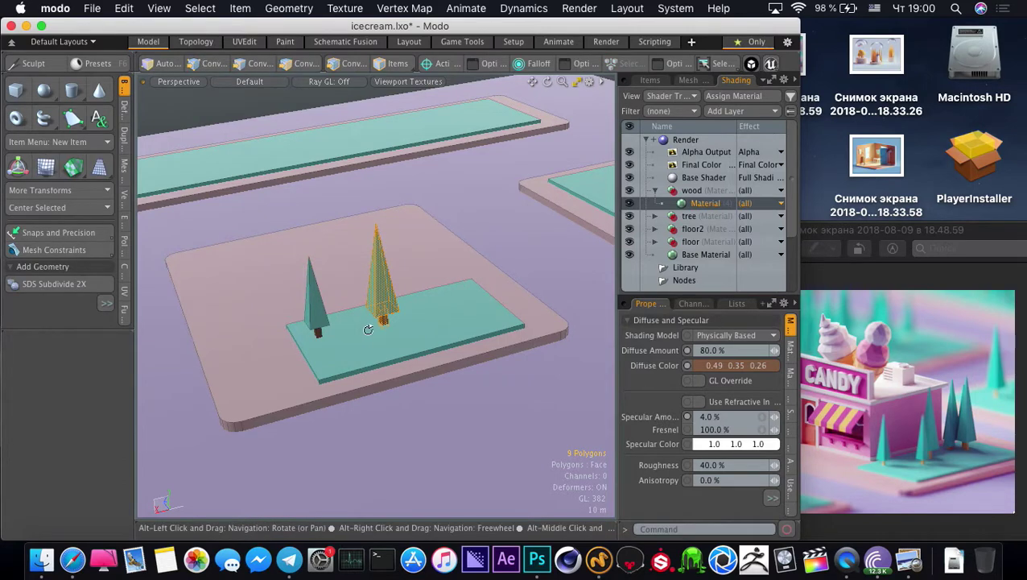
pyautogui.hotkey('shift', 'c')
pyautogui.click(372, 324)
pyautogui.moveTo(383, 322); pyautogui.dragTo(416, 318)
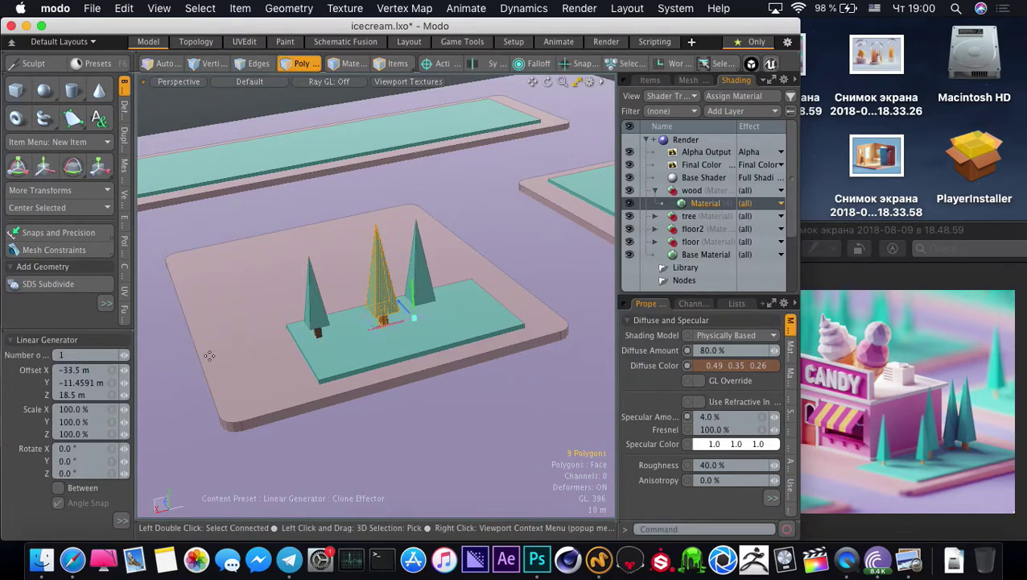
pyautogui.click(124, 355)
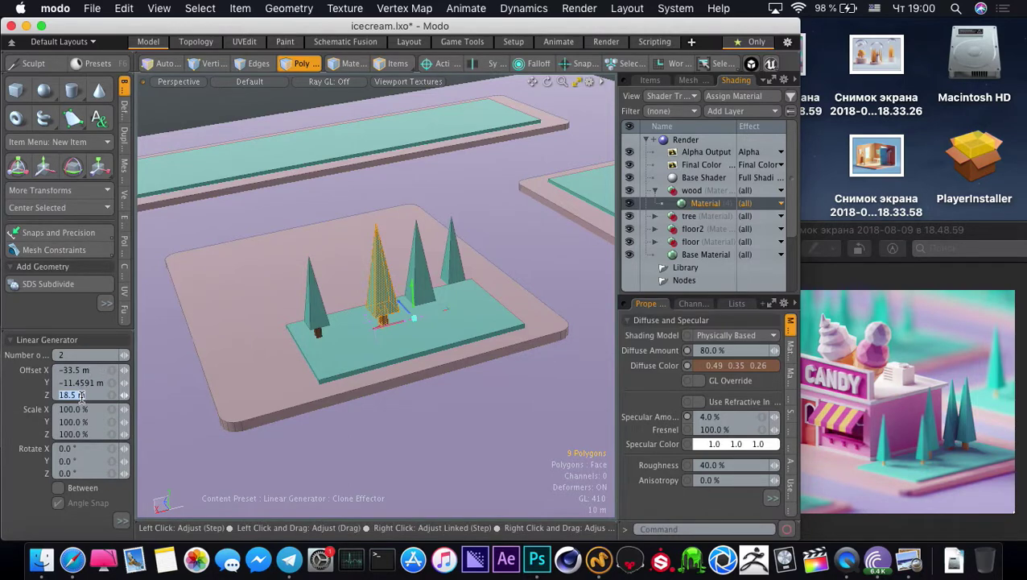
pyautogui.press('Return')
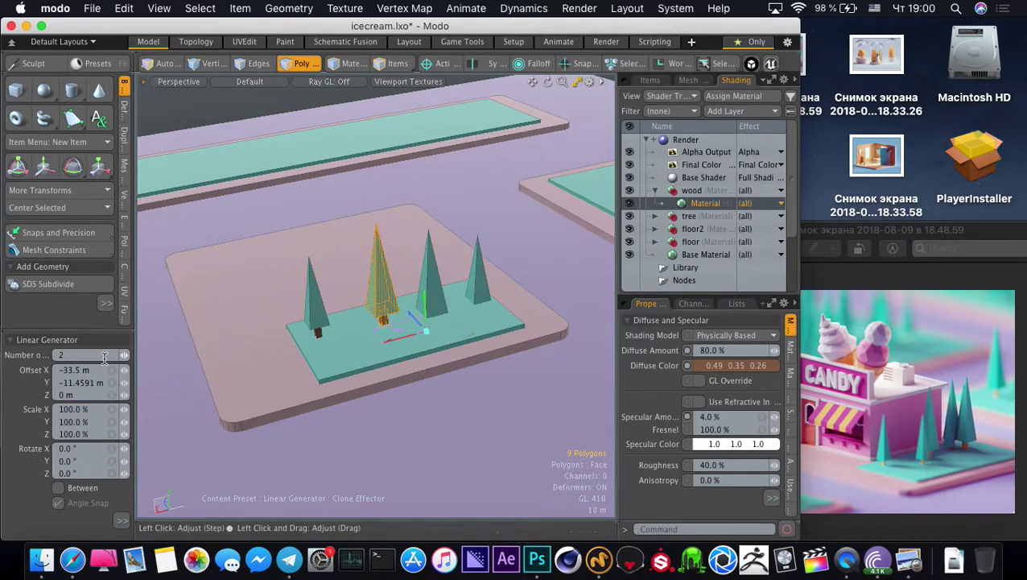
pyautogui.doubleClick(81, 383)
pyautogui.write('0')
pyautogui.press('Return')
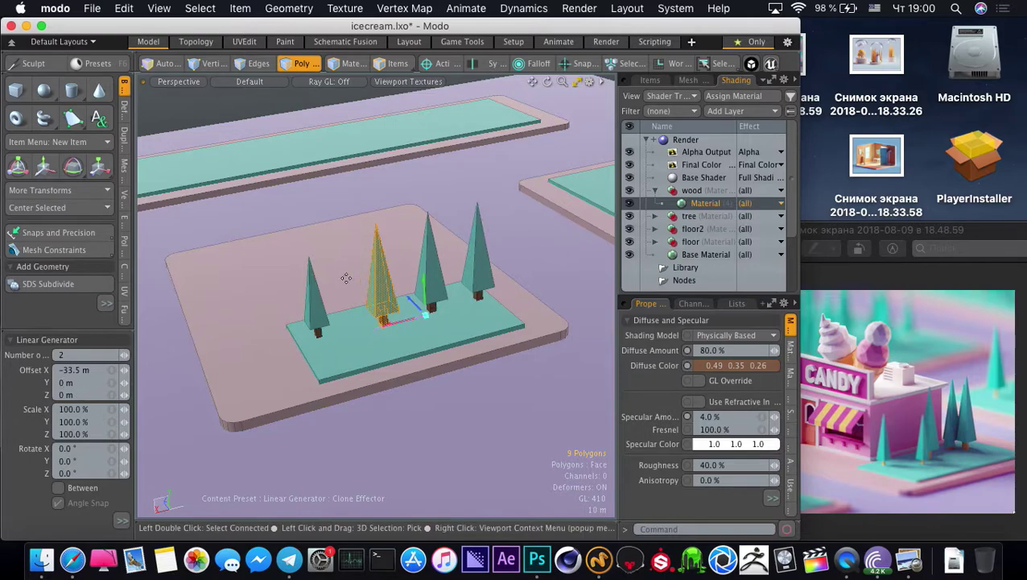
pyautogui.keyDown('alt'); pyautogui.moveTo(347, 282); pyautogui.dragTo(318, 295); pyautogui.keyUp('alt')
pyautogui.press('space')
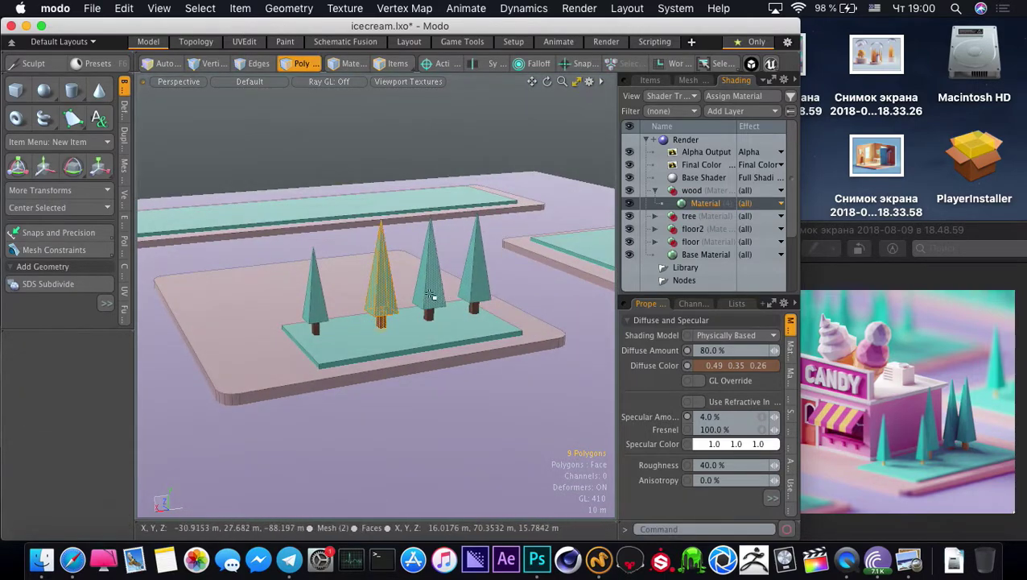
# Select the crown and trunk of the tree at the far end and move it along Z toward the plate's near edge
pyautogui.keyDown('alt'); pyautogui.moveTo(429, 315); pyautogui.dragTo(413, 337); pyautogui.keyUp('alt')
pyautogui.moveTo(435, 293); pyautogui.dragTo(424, 296)
pyautogui.doubleClick(470, 284)
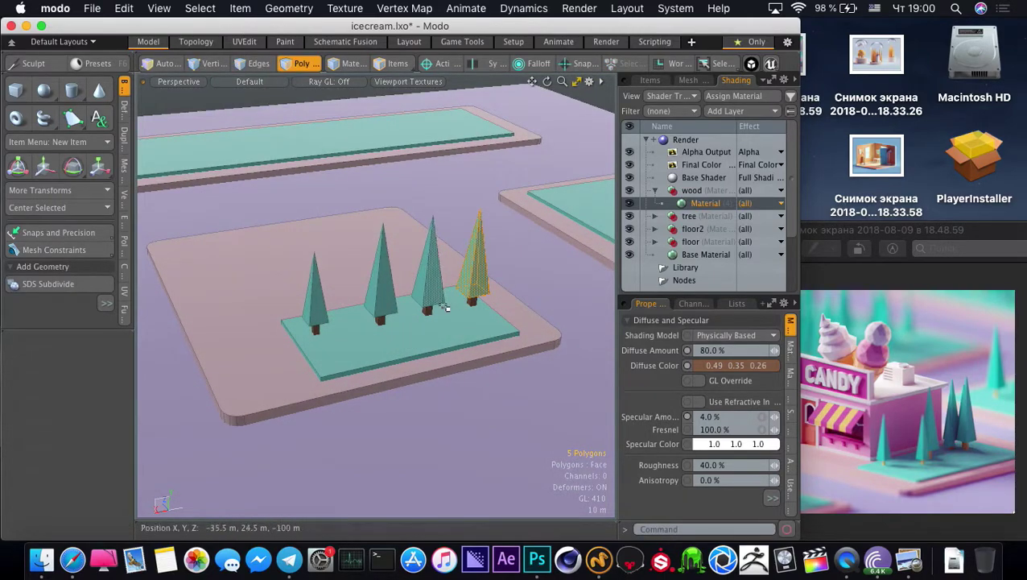
pyautogui.press('w')
pyautogui.moveTo(451, 248); pyautogui.dragTo(463, 257)
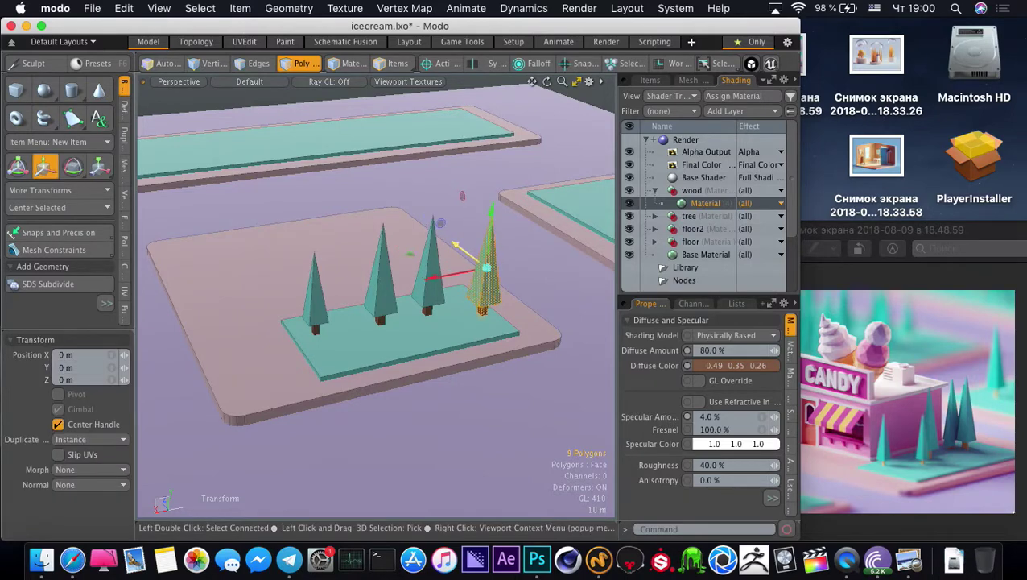
pyautogui.press('space')
# Select the third tree and move it along X closer to the tree at the far end
pyautogui.click(432, 280)
pyautogui.press('w')
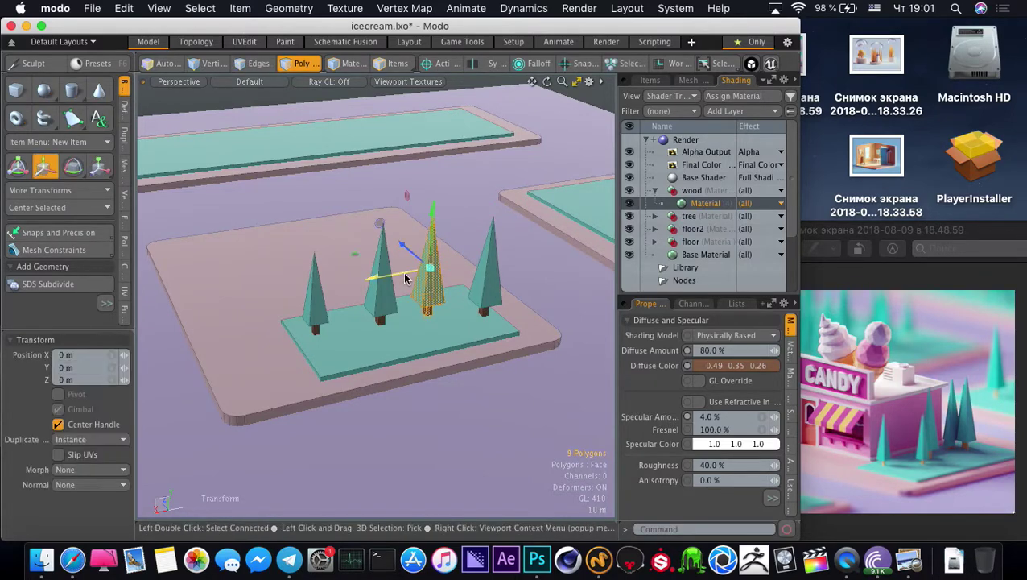
pyautogui.moveTo(403, 273); pyautogui.dragTo(428, 269)
pyautogui.press('q')
# Scale the third tree down slightly and move it -6.5 m in X, -4 m in Y and 2 m in Z beside the end tree
pyautogui.keyDown('alt'); pyautogui.moveTo(413, 330); pyautogui.dragTo(420, 276); pyautogui.keyUp('alt')
pyautogui.click(444, 429)
pyautogui.keyDown('alt'); pyautogui.moveTo(274, 332); pyautogui.dragTo(364, 323); pyautogui.keyUp('alt')
pyautogui.click(419, 291)
pyautogui.doubleClick(418, 291)
pyautogui.press('y')
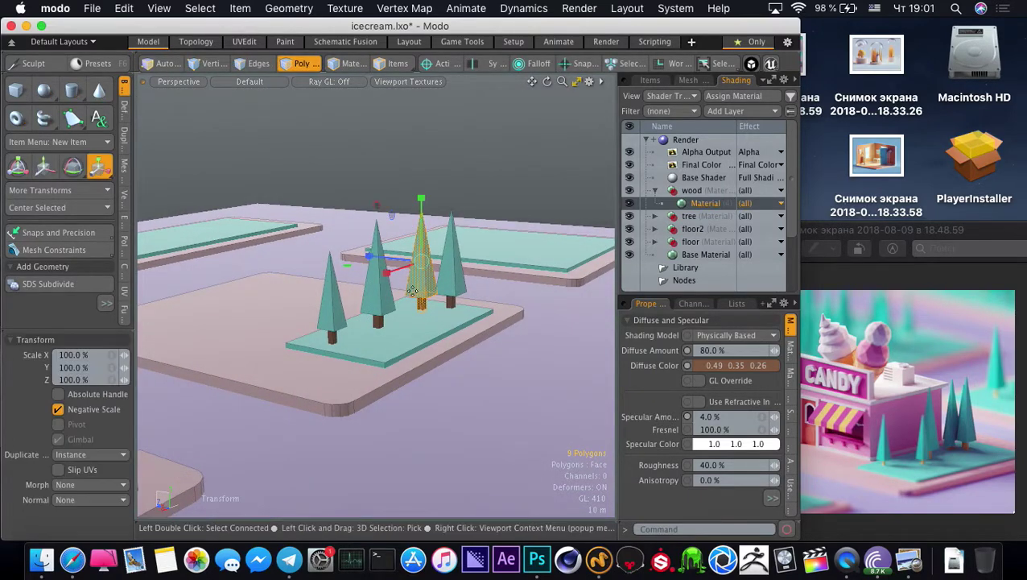
pyautogui.press('w')
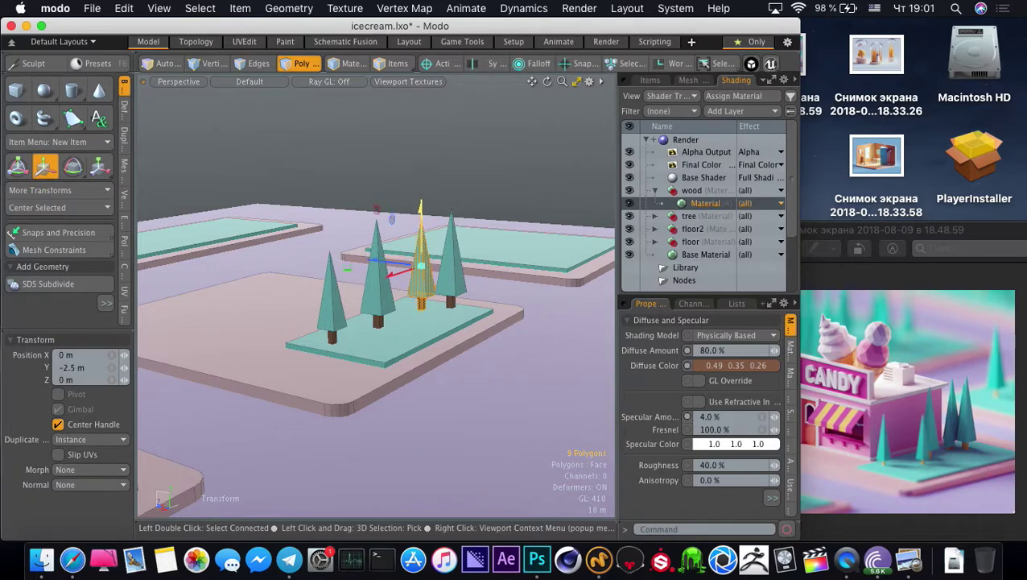
pyautogui.keyDown('alt'); pyautogui.moveTo(419, 240); pyautogui.dragTo(374, 242); pyautogui.keyUp('alt')
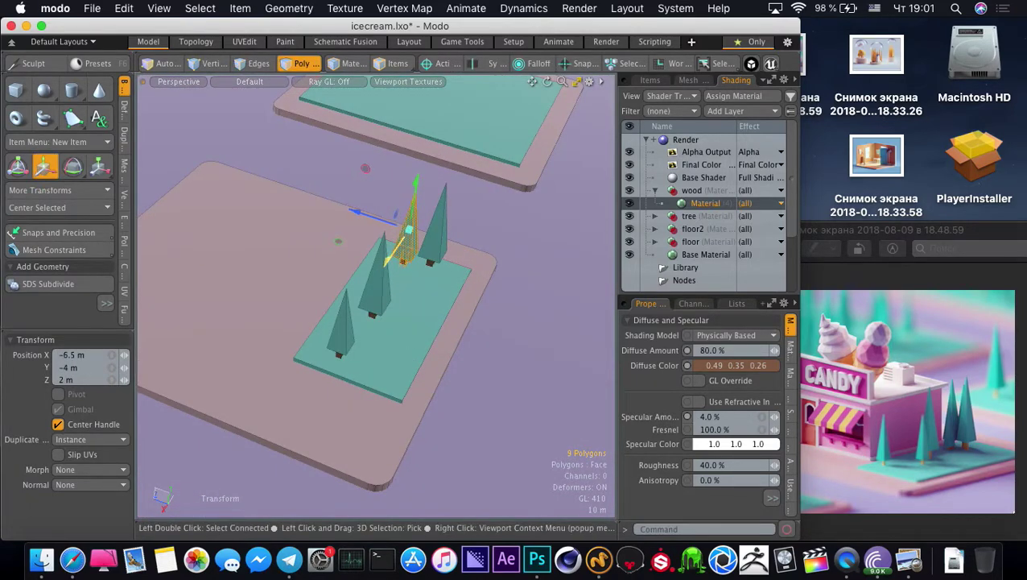
pyautogui.press('q')
pyautogui.click(370, 179)
# Clone the second tree once with a 0 m Y offset and place the copy just in front of it, toward the plate's near edge
pyautogui.keyDown('alt'); pyautogui.moveTo(369, 179); pyautogui.dragTo(403, 275); pyautogui.keyUp('alt')
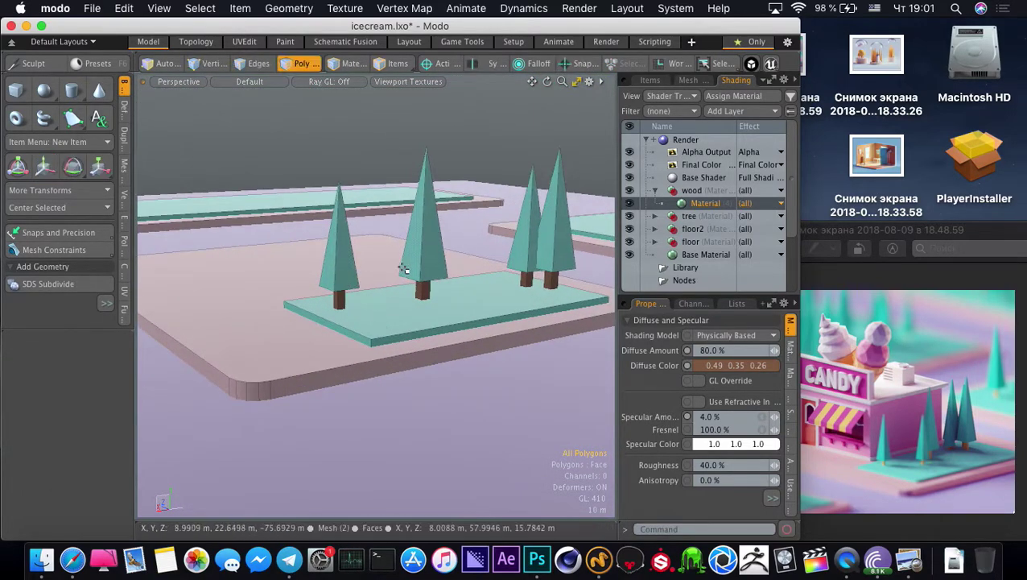
pyautogui.doubleClick(410, 268)
pyautogui.keyDown('alt'); pyautogui.moveTo(411, 269); pyautogui.dragTo(381, 335); pyautogui.keyUp('alt')
pyautogui.hotkey('shift', 'c')
pyautogui.click(384, 321)
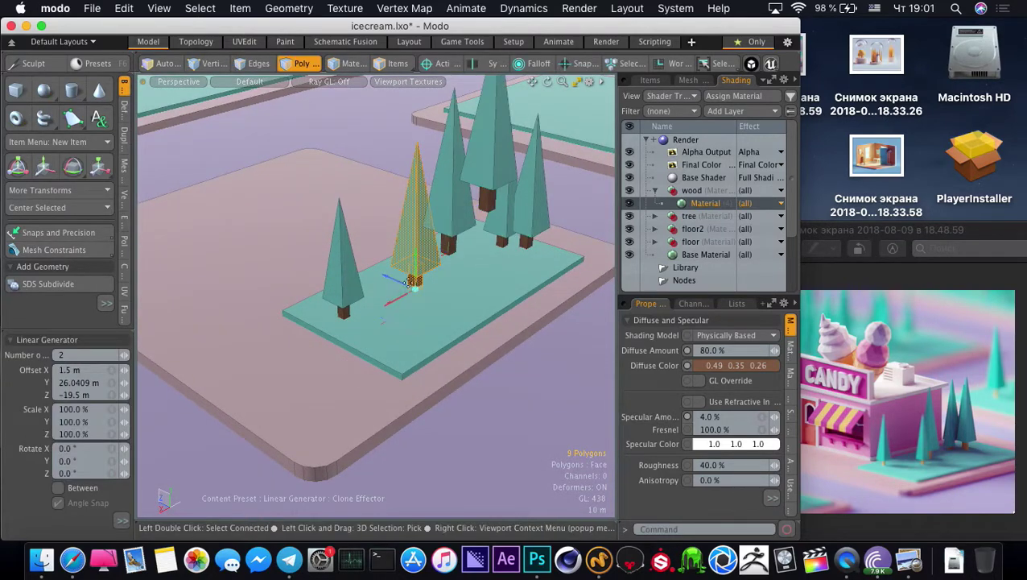
pyautogui.click(119, 355)
pyautogui.click(79, 383)
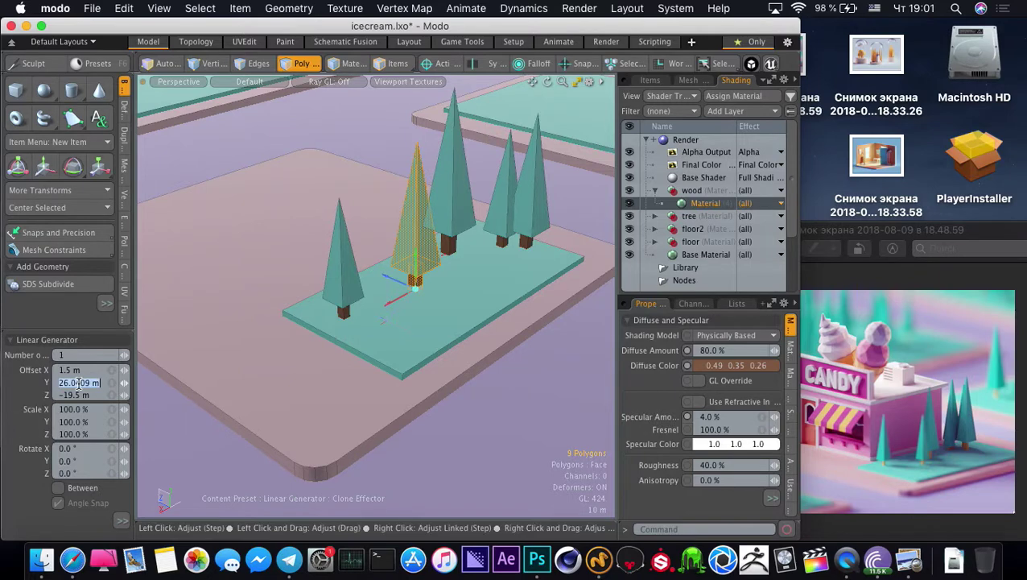
pyautogui.write('0')
pyautogui.press('Return')
pyautogui.press('Return')
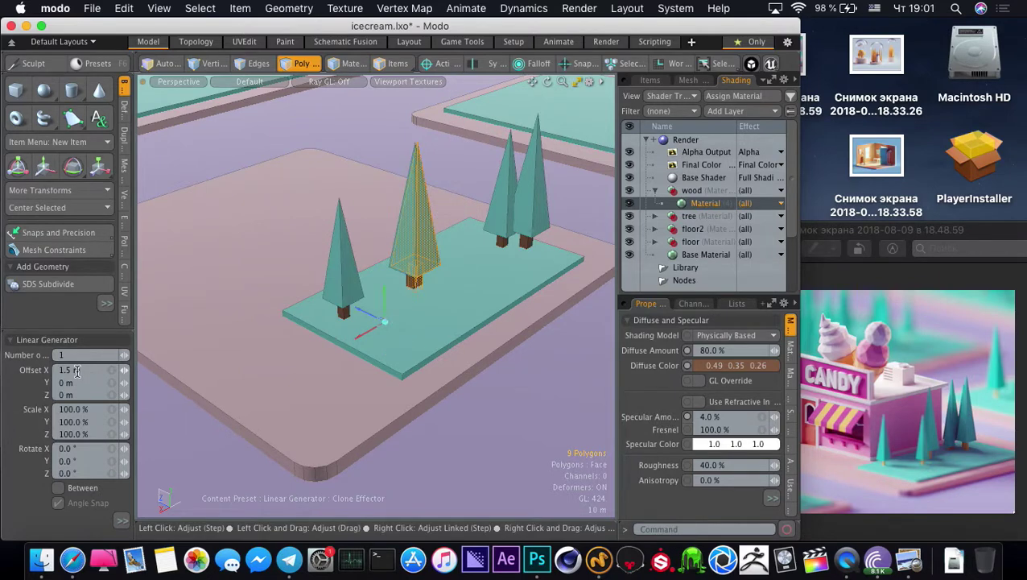
pyautogui.click(78, 371)
pyautogui.write('0')
pyautogui.press('Return')
pyautogui.moveTo(346, 302)
pyautogui.mouseDown()
pyautogui.moveTo(380, 318)
pyautogui.moveTo(390, 351)
pyautogui.moveTo(372, 362)
pyautogui.moveTo(352, 289)
pyautogui.mouseUp()
pyautogui.press('space')
# Scale the new front tree down to a small size and lower it until its trunk stands on the plate
pyautogui.doubleClick(420, 301)
pyautogui.press('r')
pyautogui.press('y')
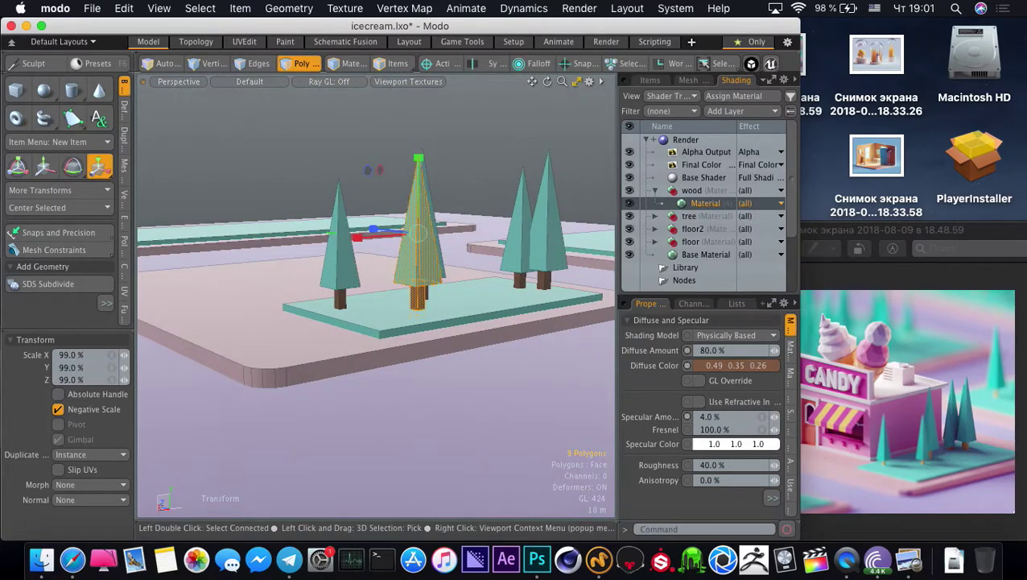
pyautogui.press('w')
pyautogui.moveTo(418, 163); pyautogui.dragTo(418, 190)
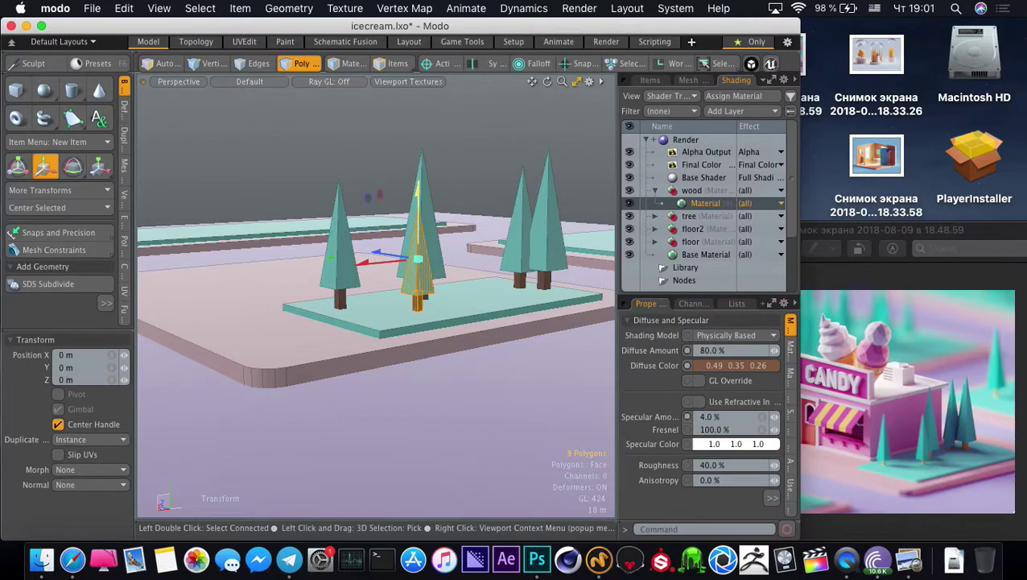
pyautogui.press('q')
pyautogui.click(463, 355)
# Compare the overall tree layout with the reference image in the image viewer and return to Modo
pyautogui.keyDown('alt'); pyautogui.moveTo(463, 355); pyautogui.dragTo(337, 325); pyautogui.keyUp('alt')
pyautogui.scroll(-5, 438, 367)
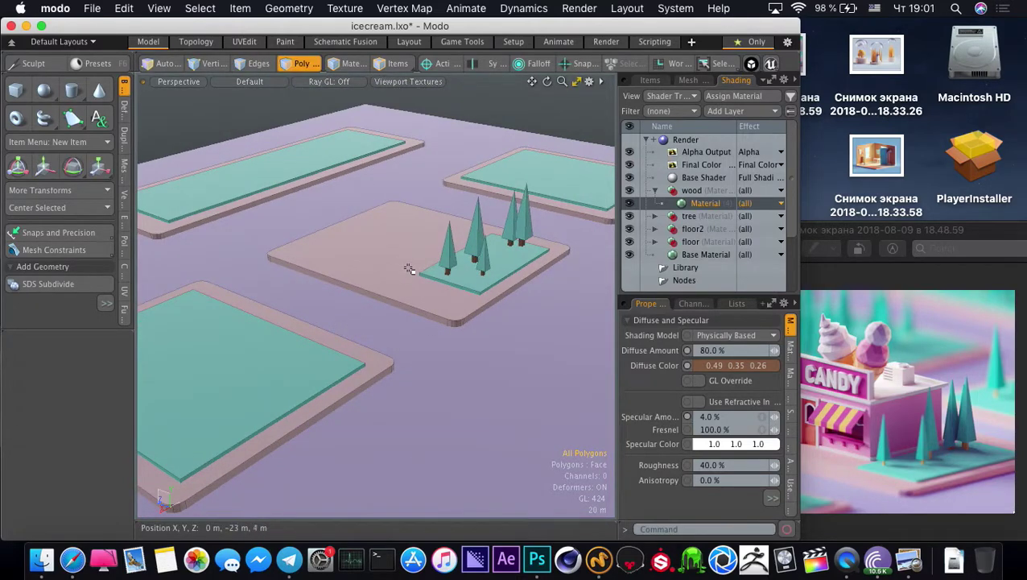
pyautogui.keyDown('alt'); pyautogui.moveTo(405, 279); pyautogui.dragTo(435, 285); pyautogui.keyUp('alt')
pyautogui.click(825, 369)
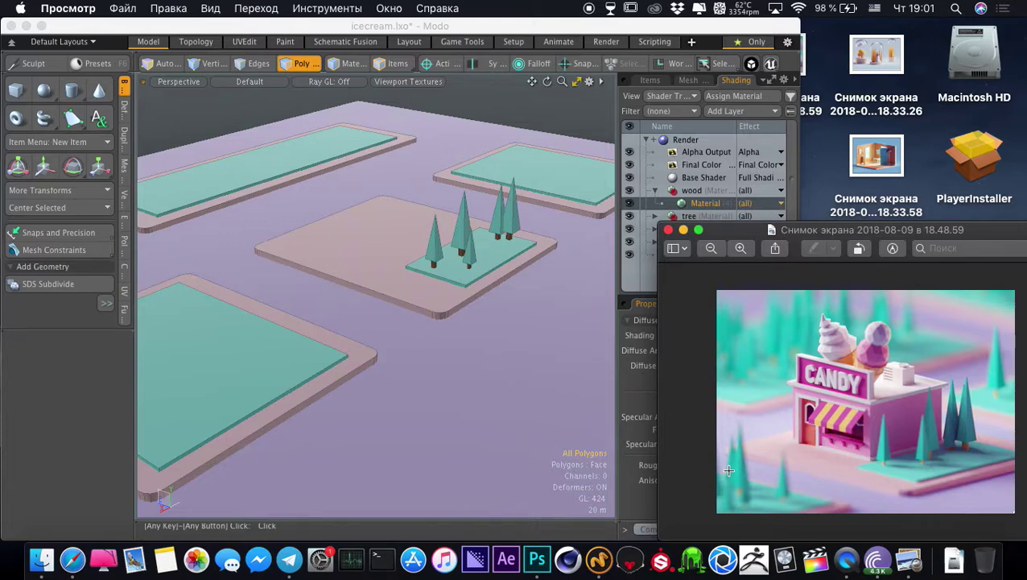
pyautogui.click(504, 304)
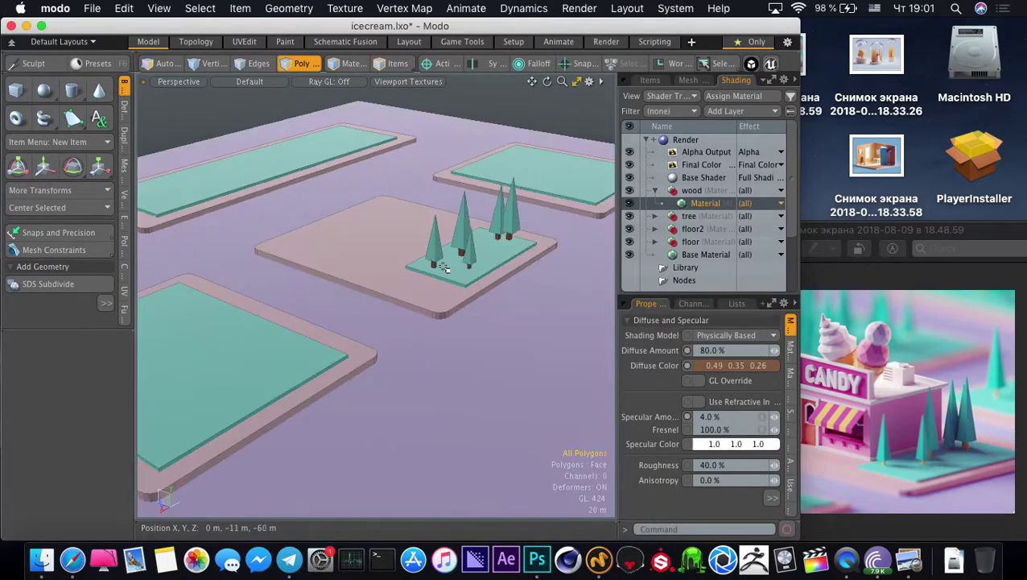
# Clone the five-tree group twice toward the neighbouring plate, with offsets of -282 m in X, 0 m in Y and 11.4181 m in Z
pyautogui.moveTo(443, 268)
pyautogui.keyDown('alt'); pyautogui.mouseDown()
pyautogui.moveTo(436, 298)
pyautogui.moveTo(360, 311)
pyautogui.moveTo(367, 303)
pyautogui.mouseUp(); pyautogui.keyUp('alt')
pyautogui.hotkey('shift', 'c')
pyautogui.click(411, 318)
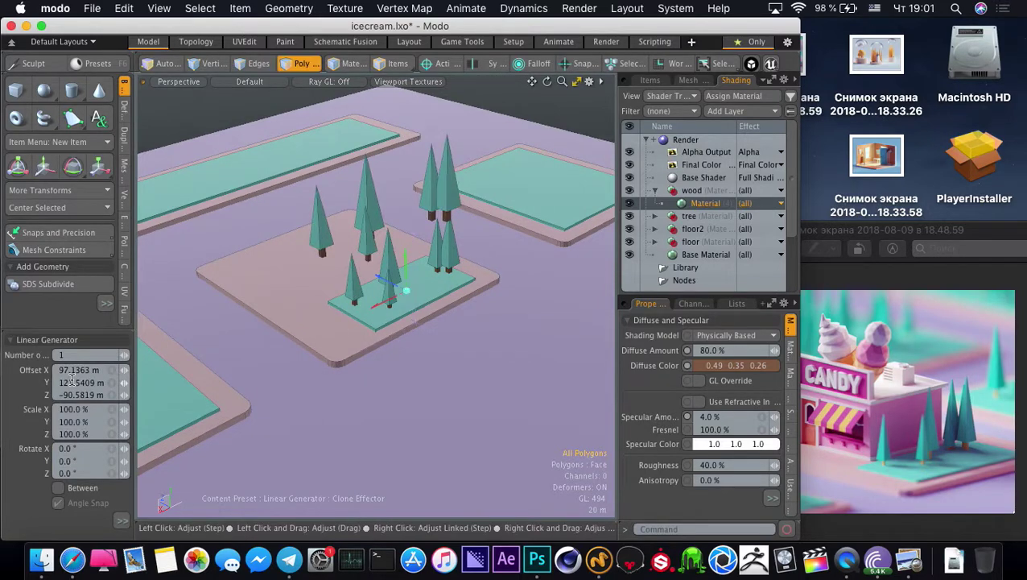
pyautogui.write('0')
pyautogui.press('Tab')
pyautogui.write('0')
pyautogui.press('Tab')
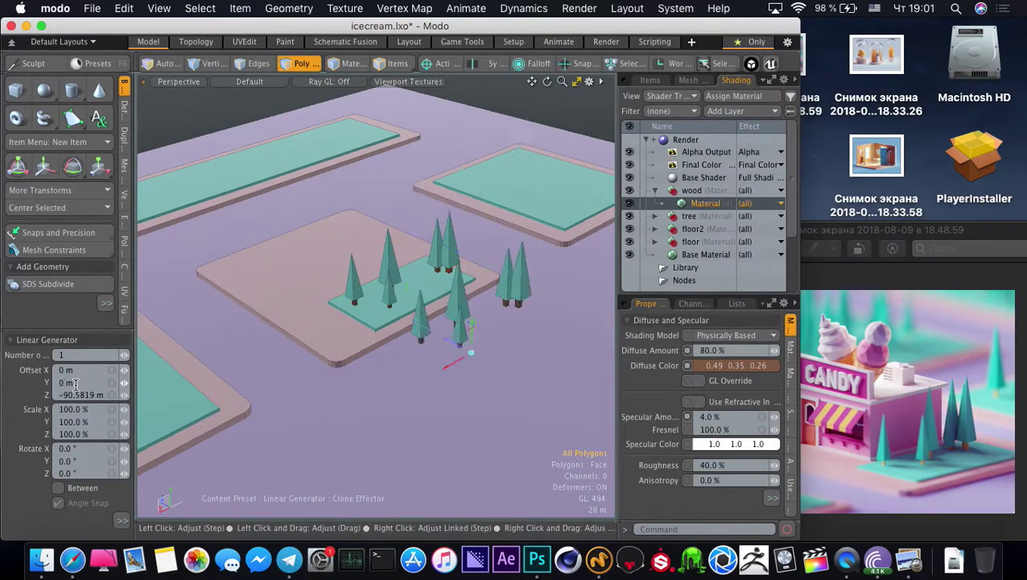
pyautogui.moveTo(467, 355); pyautogui.dragTo(523, 258)
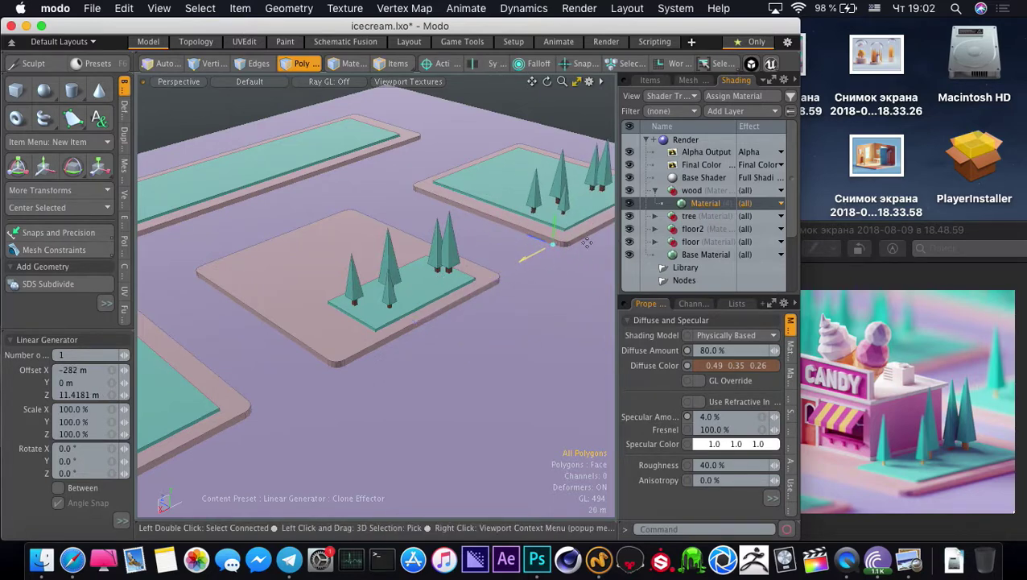
pyautogui.click(125, 355)
pyautogui.scroll(-5, 310, 342)
pyautogui.moveTo(341, 321)
pyautogui.keyDown('alt'); pyautogui.mouseDown()
pyautogui.moveTo(408, 316)
pyautogui.moveTo(373, 318)
pyautogui.mouseUp(); pyautogui.keyUp('alt')
pyautogui.press('space')
# Move the outermost five-tree group 280.8637 m in X and 59.7456 m in Z, onto the plate beside the other cloned group
pyautogui.hotkey('shift', 'a')
pyautogui.keyDown('alt'); pyautogui.moveTo(372, 318); pyautogui.dragTo(377, 244); pyautogui.keyUp('alt')
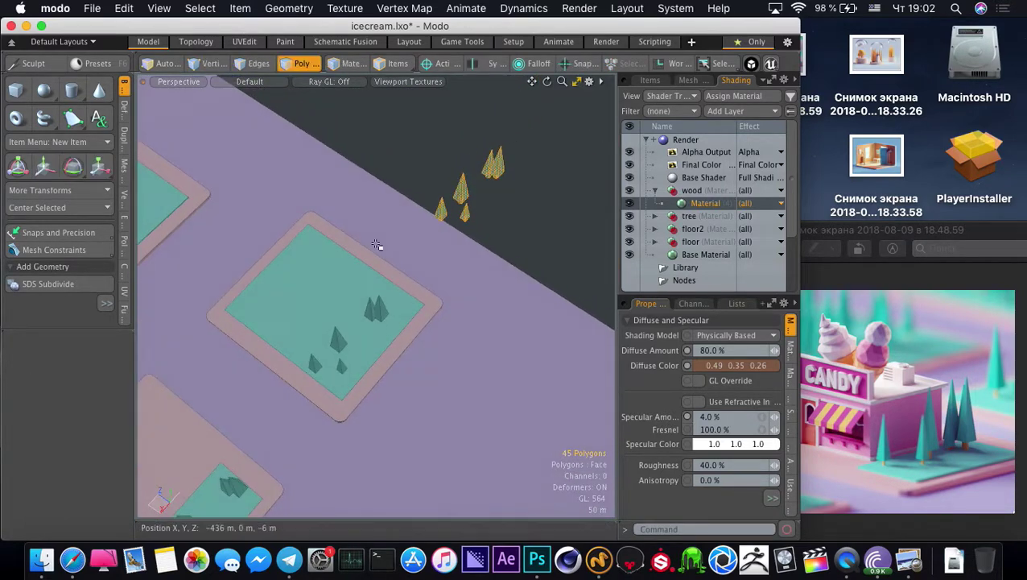
pyautogui.press('w')
pyautogui.moveTo(392, 193); pyautogui.dragTo(222, 312)
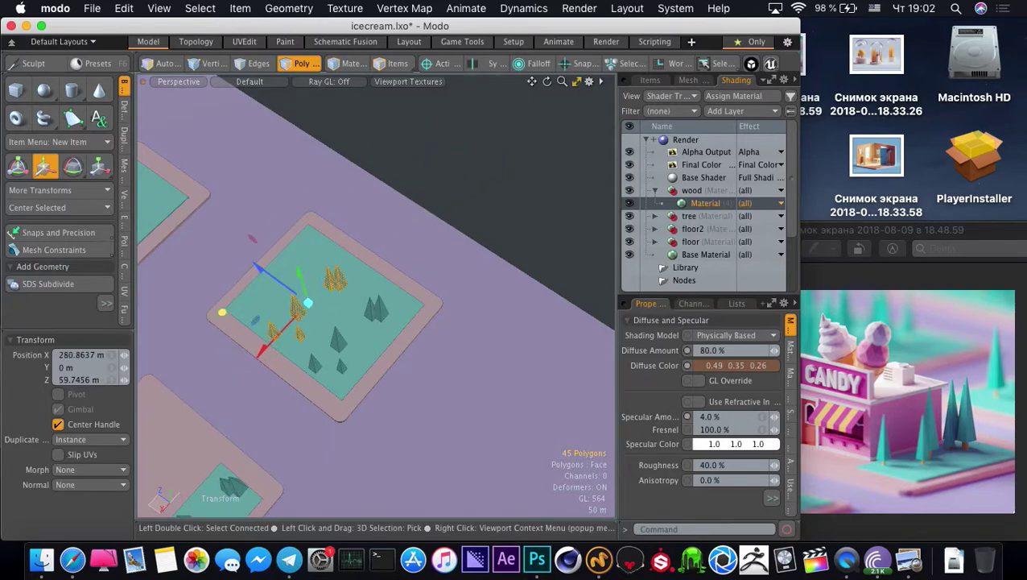
pyautogui.press('space')
# Select both tree groups on that plate and rotate them together about the vertical axis, keeping them centred on its turquoise surface
pyautogui.moveTo(495, 334); pyautogui.dragTo(248, 353, button='right')
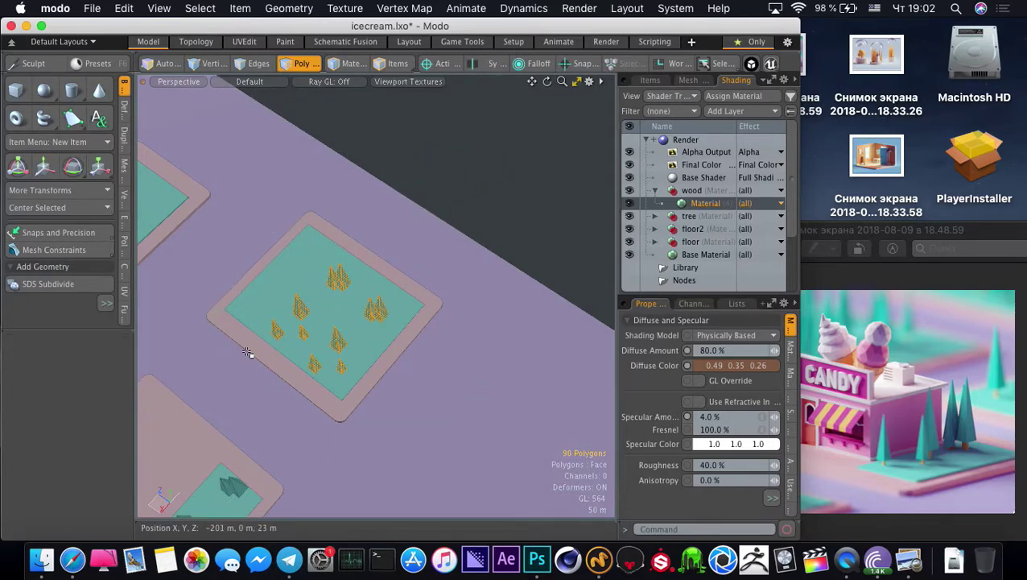
pyautogui.press('w')
pyautogui.press('e')
pyautogui.moveTo(326, 394); pyautogui.dragTo(233, 353)
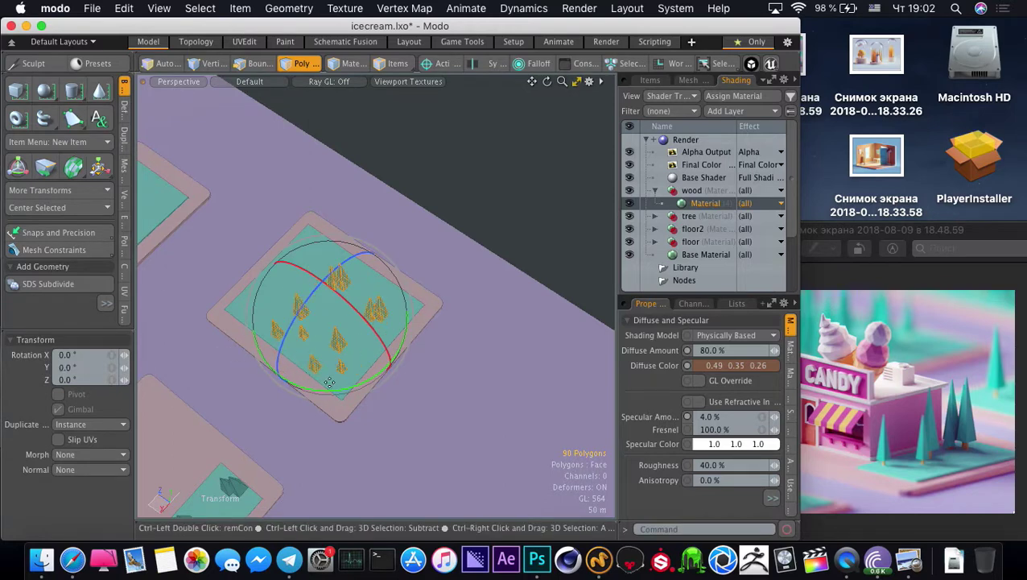
pyautogui.moveTo(329, 384); pyautogui.dragTo(278, 216)
pyautogui.press('w')
pyautogui.press('q')
pyautogui.click(467, 261)
# Copy the rotated trees, move them 618 m in X onto the empty near plate, and paste the copy back on their original plate
pyautogui.keyDown('alt'); pyautogui.moveTo(466, 294); pyautogui.dragTo(408, 226); pyautogui.keyUp('alt')
pyautogui.moveTo(590, 195); pyautogui.dragTo(420, 183, button='right')
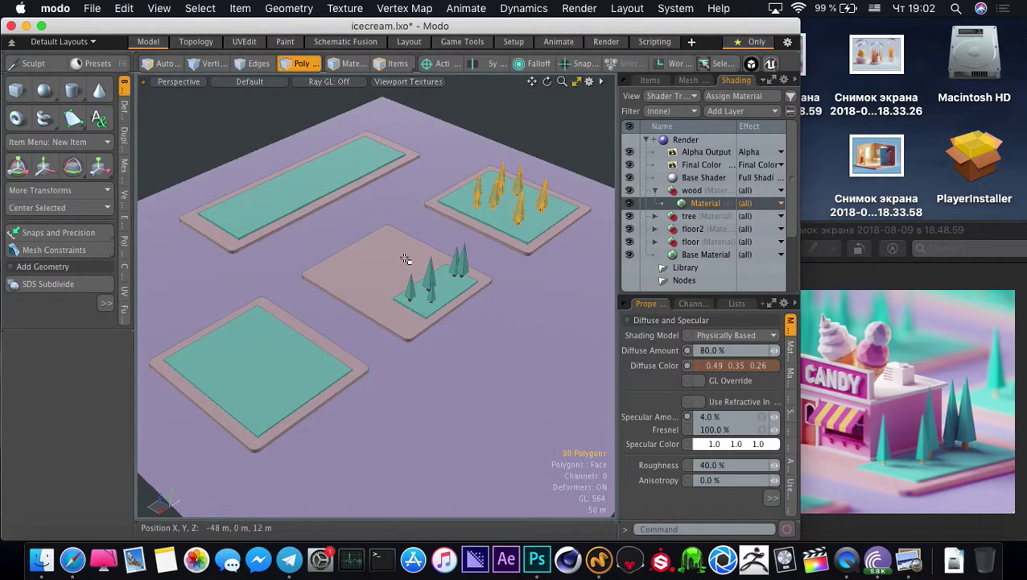
pyautogui.press('w')
pyautogui.moveTo(475, 216); pyautogui.dragTo(220, 369)
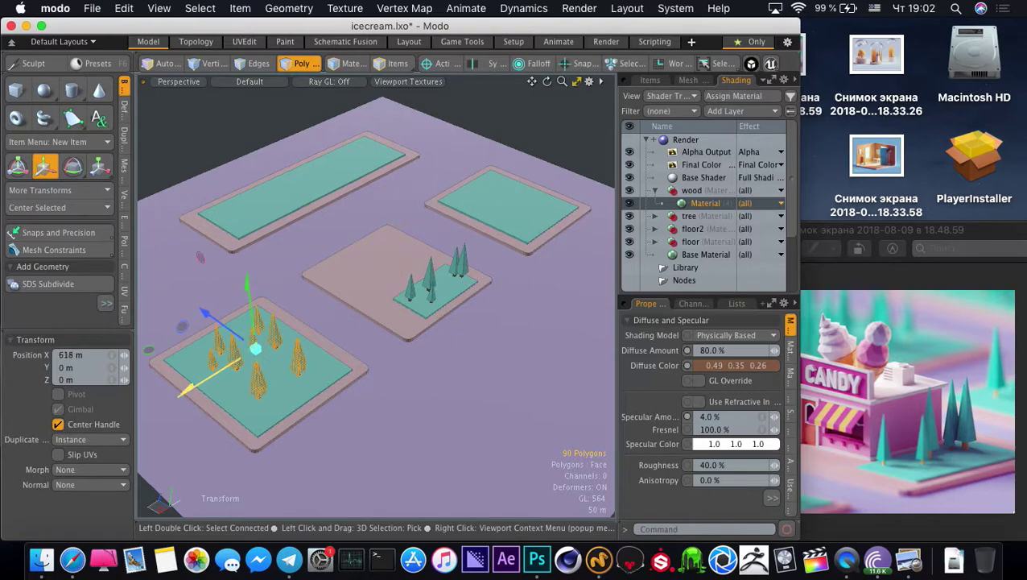
pyautogui.click(122, 423)
pyautogui.press('super+z')
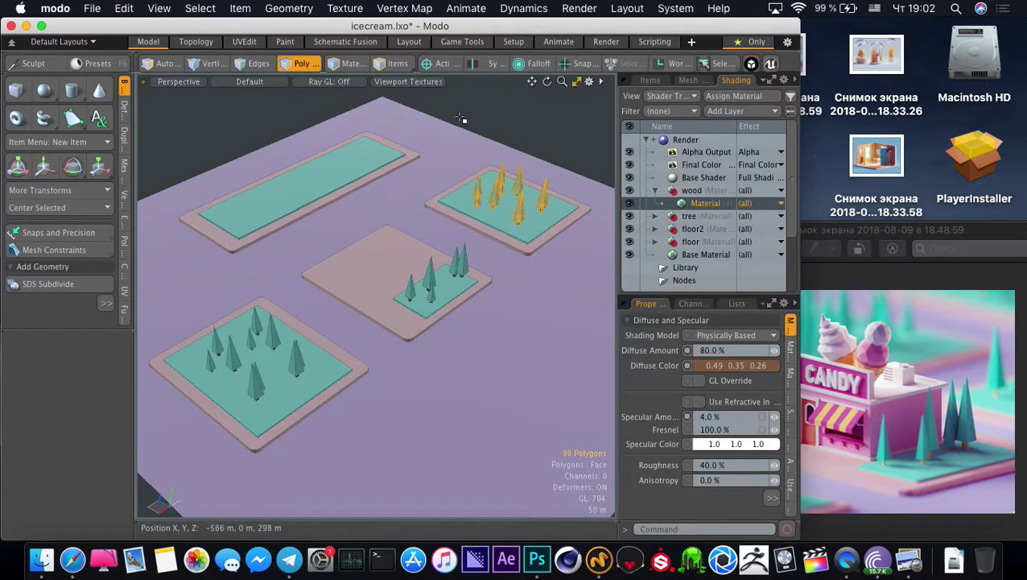
pyautogui.click(459, 118)
# Select the pasted trees, move them 342 m in Z onto the far end of the long plate, and paste another copy at their original position
pyautogui.keyDown('alt'); pyautogui.moveTo(346, 298); pyautogui.dragTo(339, 271); pyautogui.keyUp('alt')
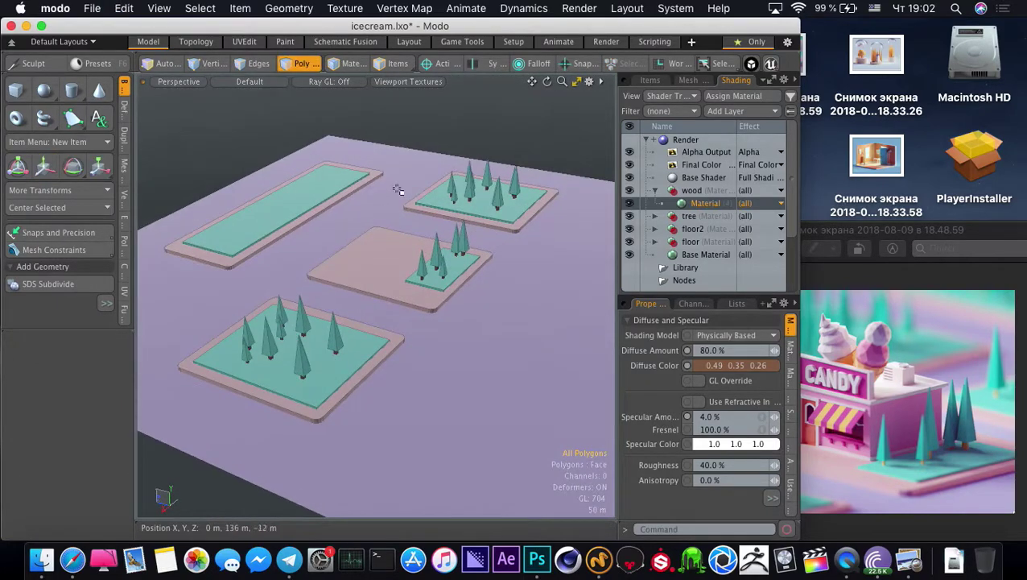
pyautogui.moveTo(581, 160); pyautogui.dragTo(353, 153, button='middle')
pyautogui.press('w')
pyautogui.moveTo(352, 113)
pyautogui.keyDown('alt'); pyautogui.mouseDown()
pyautogui.moveTo(422, 186)
pyautogui.moveTo(300, 108)
pyautogui.mouseUp(); pyautogui.keyUp('alt')
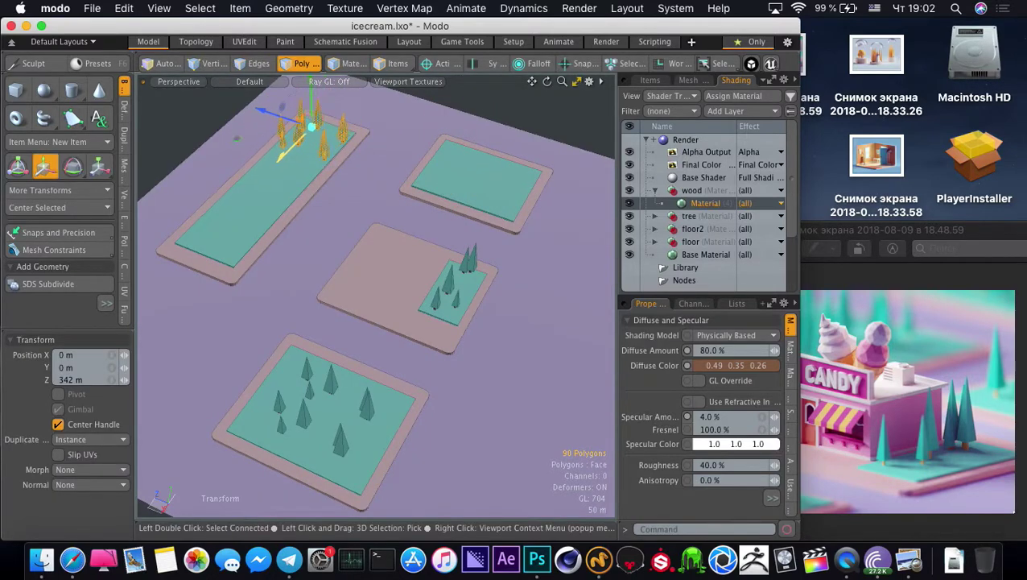
pyautogui.press('space')
pyautogui.press('super+v')
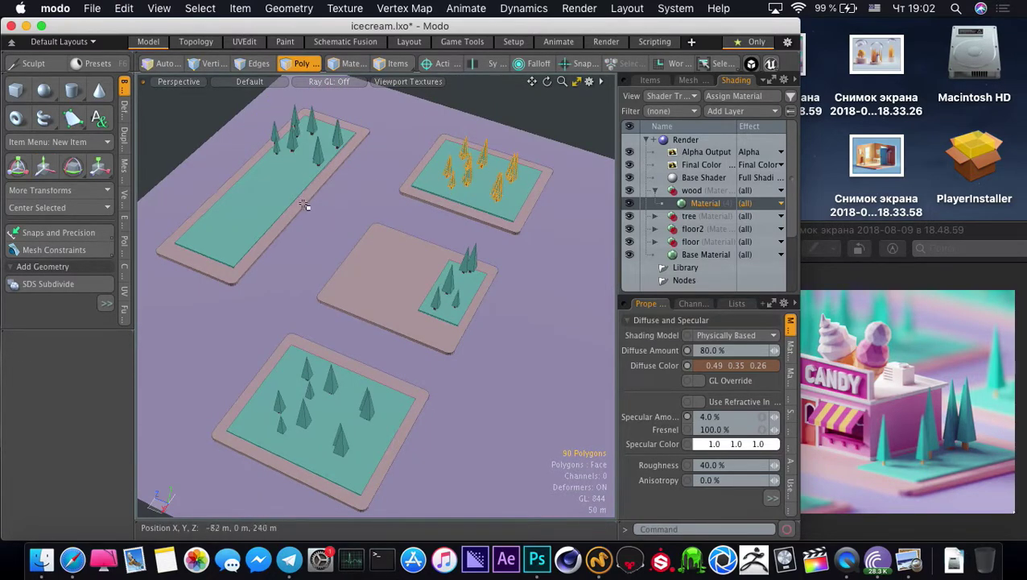
# Shift the five-tree group and then both tree groups along Z to centre them across the far end of the long plate
pyautogui.moveTo(311, 102); pyautogui.dragTo(213, 179, button='middle')
pyautogui.moveTo(211, 218)
pyautogui.keyDown('alt'); pyautogui.mouseDown()
pyautogui.moveTo(311, 332)
pyautogui.moveTo(400, 357)
pyautogui.mouseUp(); pyautogui.keyUp('alt')
pyautogui.moveTo(370, 149); pyautogui.dragTo(303, 266, button='right')
pyautogui.press('w')
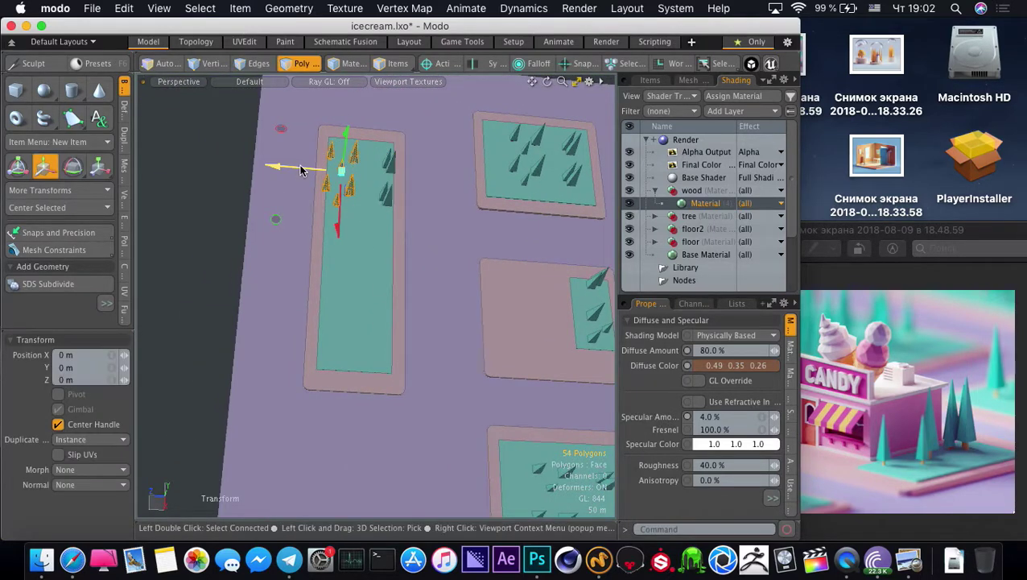
pyautogui.moveTo(302, 170); pyautogui.dragTo(316, 169)
pyautogui.press('q')
pyautogui.moveTo(354, 247); pyautogui.dragTo(338, 226, button='right')
pyautogui.press('w')
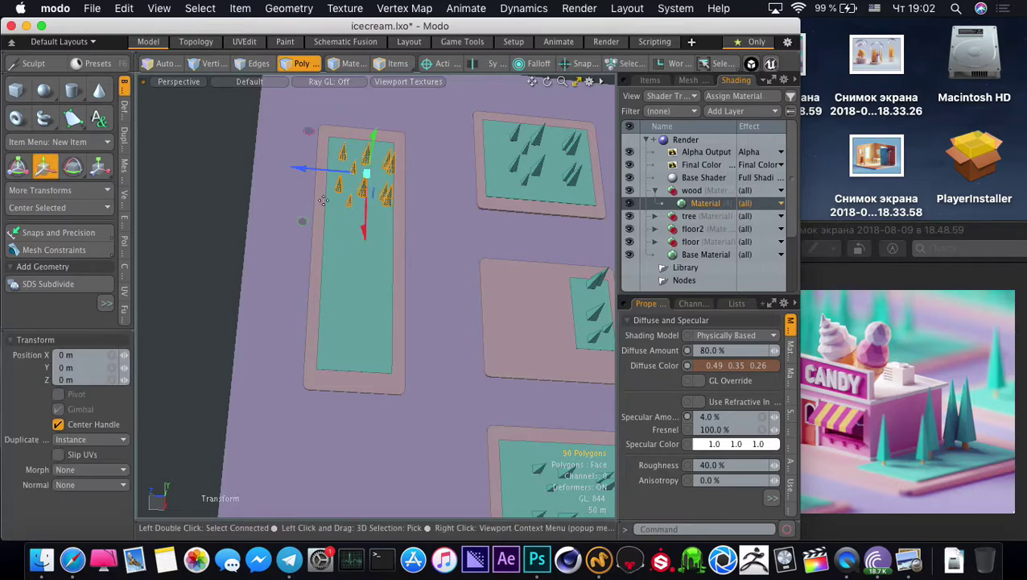
pyautogui.moveTo(302, 169); pyautogui.dragTo(298, 169)
pyautogui.press('q')
# Move tree groups along X down the long plate, pasting further copies at the original spot until its whole length is planted
pyautogui.keyDown('alt'); pyautogui.moveTo(304, 346); pyautogui.dragTo(400, 332); pyautogui.keyUp('alt')
pyautogui.press('w')
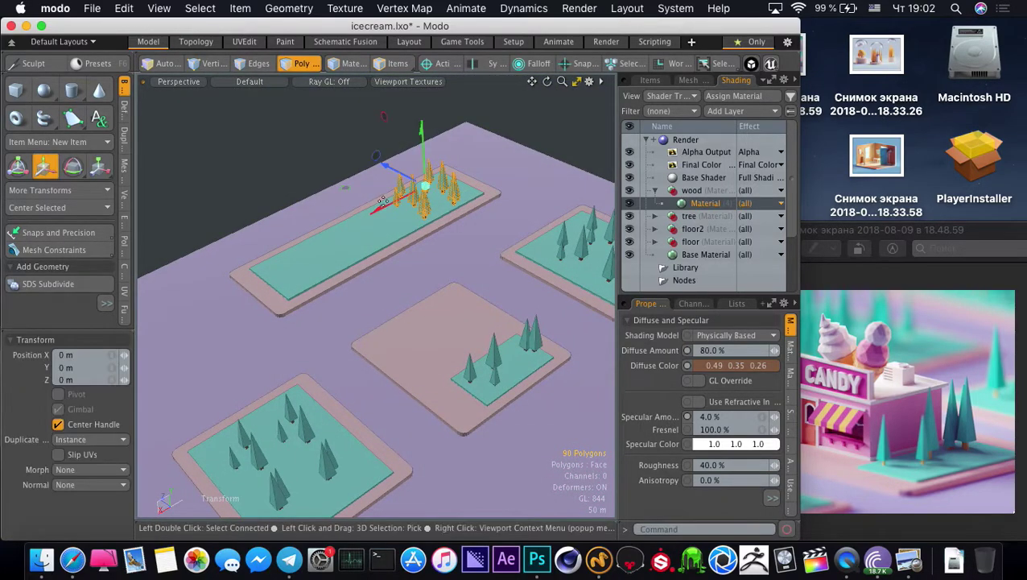
pyautogui.moveTo(373, 212); pyautogui.dragTo(313, 245)
pyautogui.press('super+v')
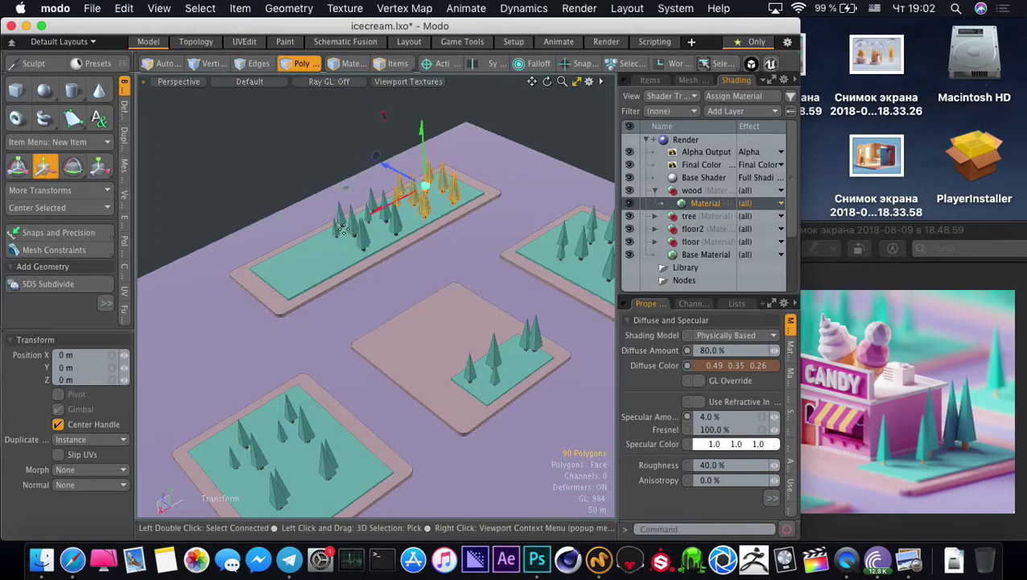
pyautogui.moveTo(386, 212); pyautogui.dragTo(226, 207)
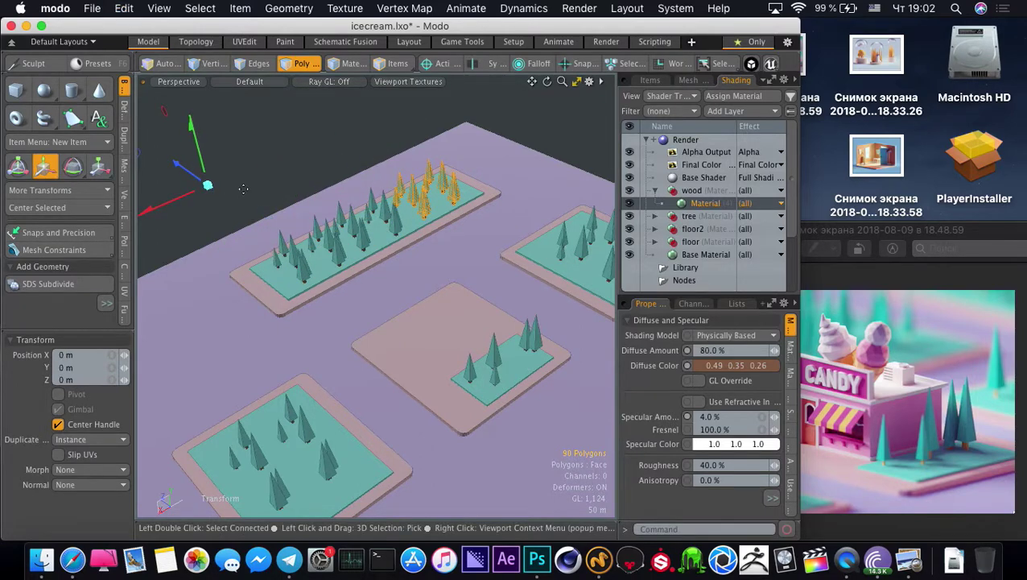
pyautogui.press('q')
pyautogui.click(243, 189)
# Select the floor polygon in the first Mesh item, move it along Z, and scale it to 111% in X and 78% in Z
pyautogui.keyDown('alt'); pyautogui.moveTo(277, 236); pyautogui.dragTo(441, 353); pyautogui.keyUp('alt')
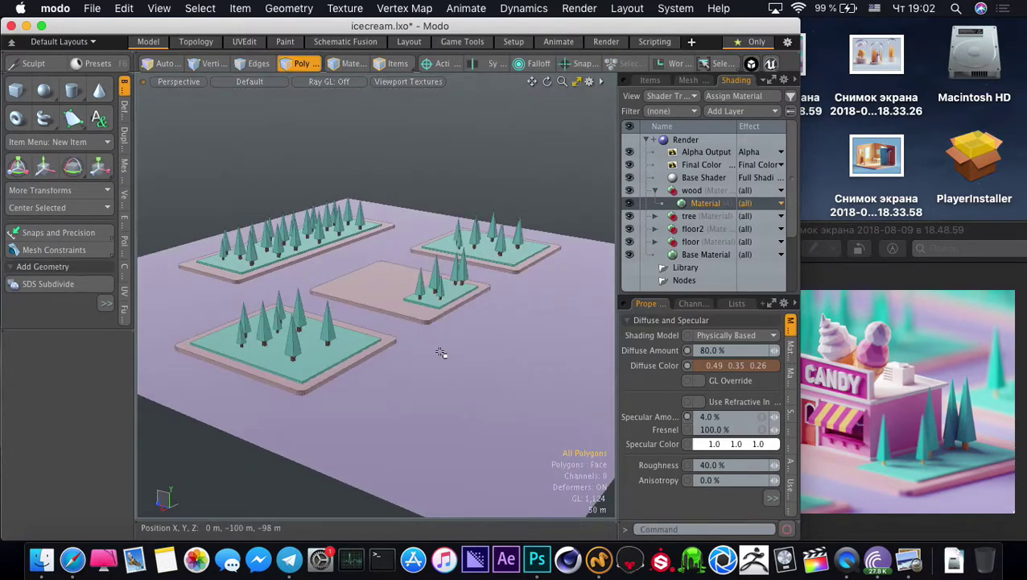
pyautogui.click(650, 80)
pyautogui.click(709, 138)
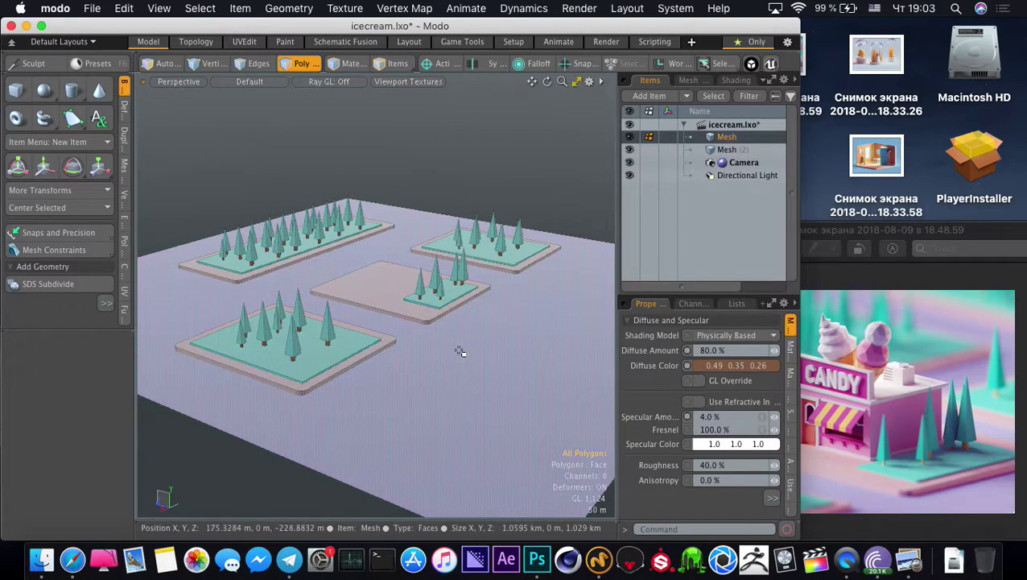
pyautogui.click(462, 352)
pyautogui.keyDown('ctrl'); pyautogui.keyDown('alt'); pyautogui.moveTo(461, 352); pyautogui.dragTo(229, 351); pyautogui.keyUp('alt'); pyautogui.keyUp('ctrl')
pyautogui.keyDown('alt'); pyautogui.moveTo(229, 351); pyautogui.dragTo(328, 366); pyautogui.keyUp('alt')
pyautogui.press('w')
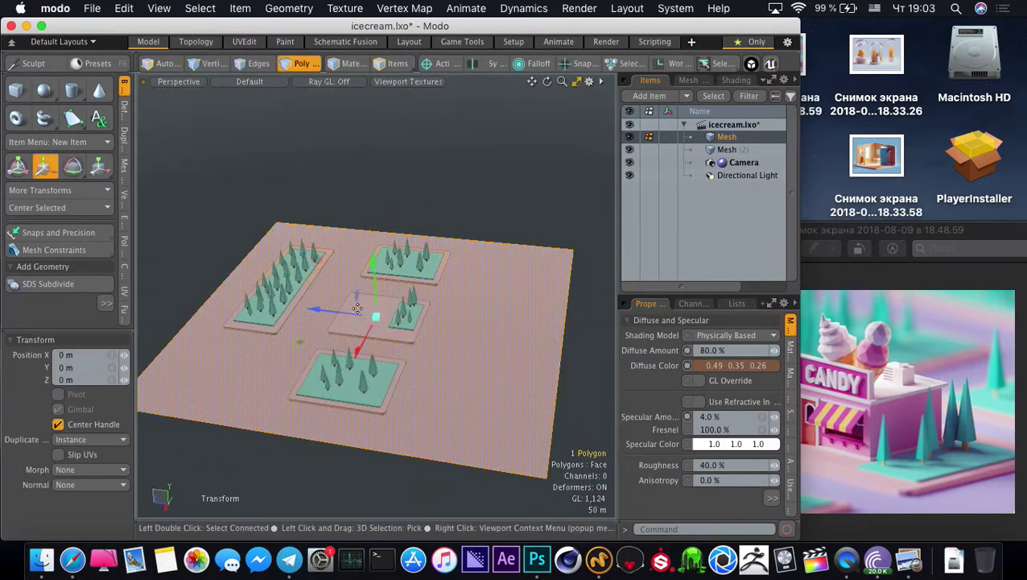
pyautogui.moveTo(330, 311); pyautogui.dragTo(285, 307)
pyautogui.press('r')
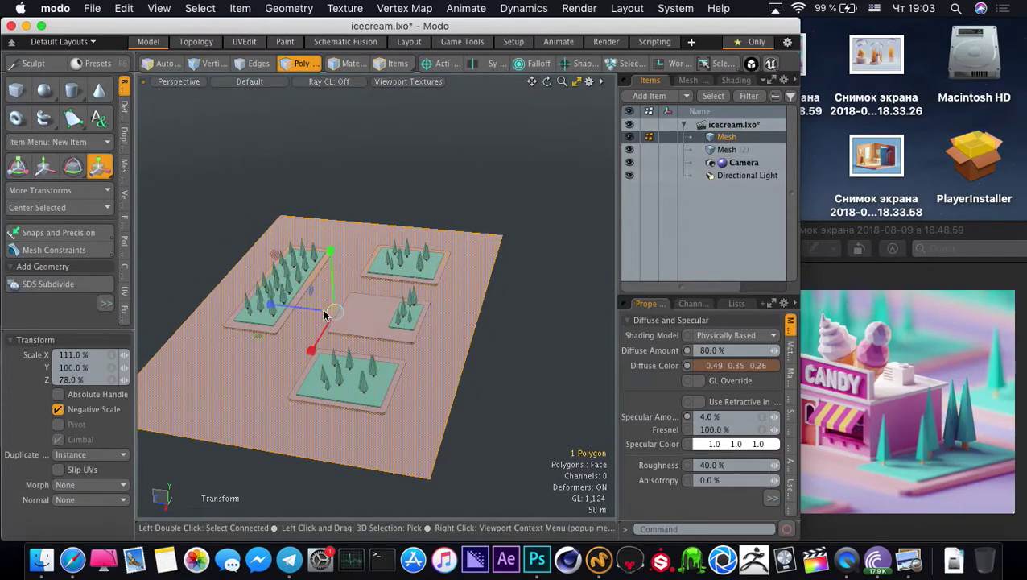
pyautogui.press('space')
pyautogui.click(346, 218)
# Examine the planted plates from a low angle and compare the layout with the candy shop reference image
pyautogui.scroll(-3, 347, 218)
pyautogui.moveTo(346, 338)
pyautogui.keyDown('alt'); pyautogui.mouseDown()
pyautogui.moveTo(312, 302)
pyautogui.moveTo(354, 326)
pyautogui.mouseUp(); pyautogui.keyUp('alt')
pyautogui.scroll(5, 314, 303)
pyautogui.keyDown('alt'); pyautogui.keyDown('shift'); pyautogui.moveTo(355, 326); pyautogui.dragTo(408, 319); pyautogui.keyUp('shift'); pyautogui.keyUp('alt')
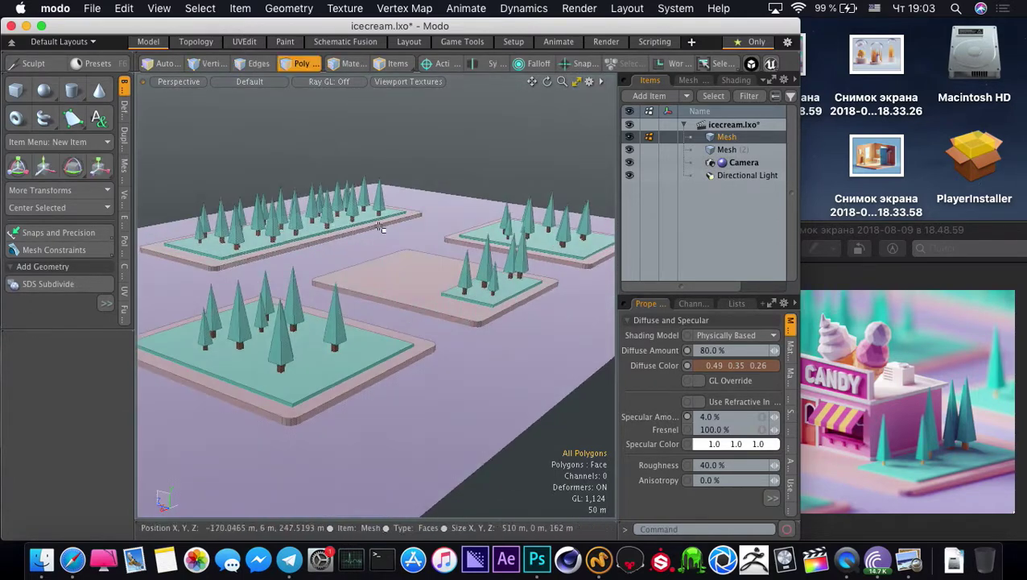
pyautogui.click(809, 346)
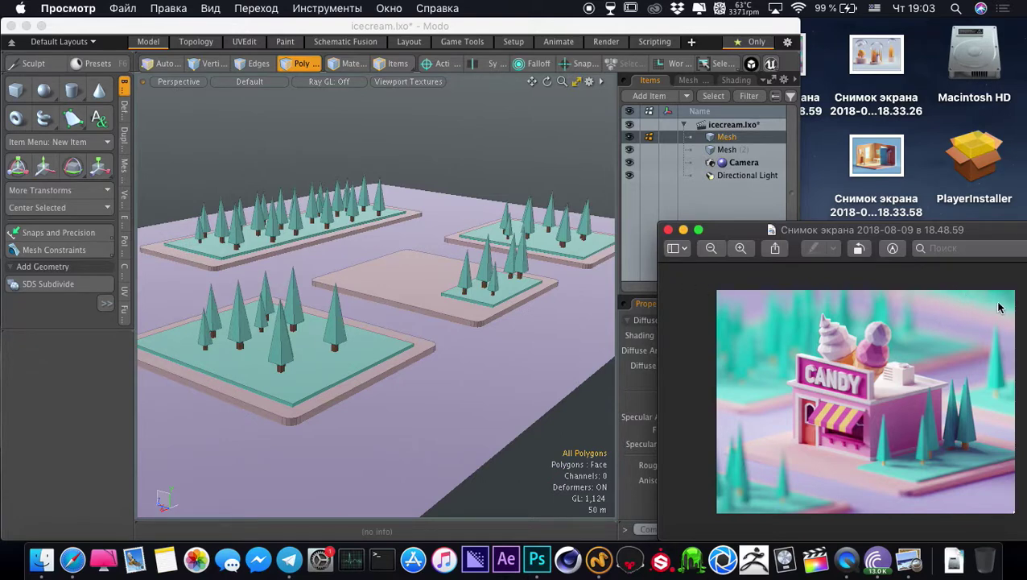
pyautogui.click(442, 164)
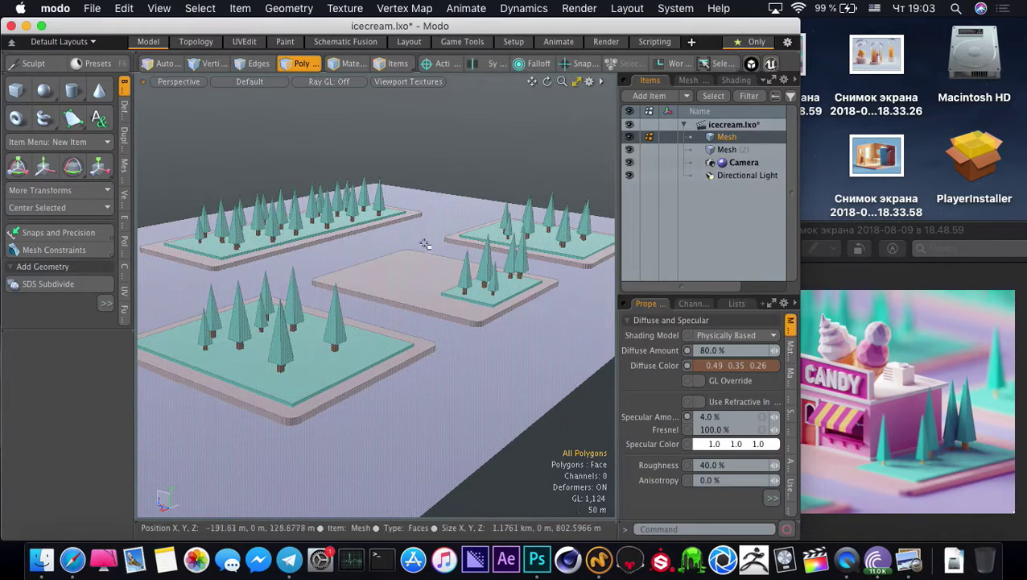
pyautogui.click(472, 236)
pyautogui.keyDown('alt'); pyautogui.keyDown('shift'); pyautogui.moveTo(472, 236); pyautogui.dragTo(394, 254); pyautogui.keyUp('shift'); pyautogui.keyUp('alt')
pyautogui.keyDown('alt'); pyautogui.moveTo(394, 253); pyautogui.dragTo(322, 288); pyautogui.keyUp('alt')
# Select the far square plate with its turquoise slab, move it along X past the floor's edge, and paste a copy at its original position
pyautogui.doubleClick(350, 302)
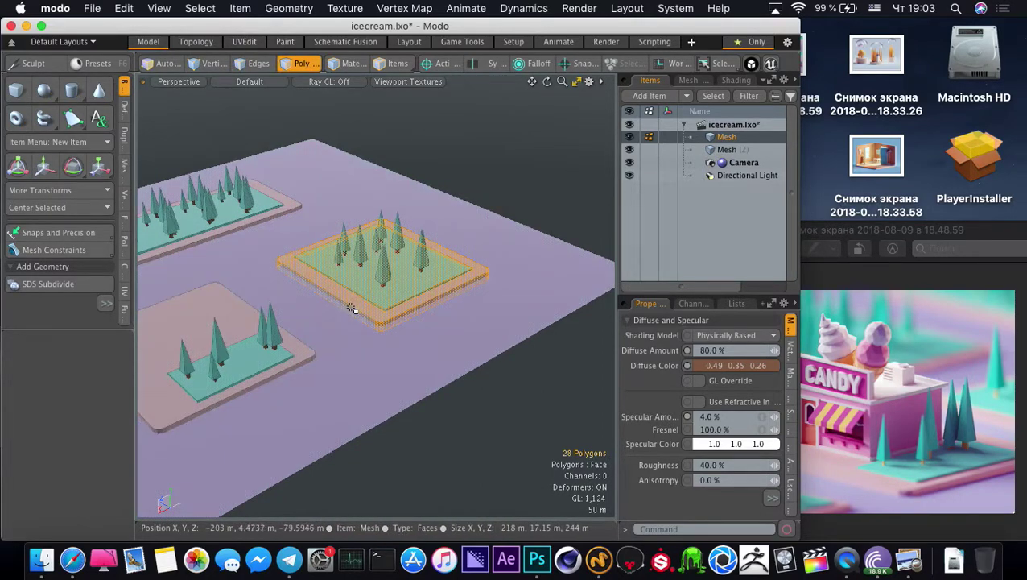
pyautogui.keyDown('alt'); pyautogui.moveTo(351, 303); pyautogui.dragTo(329, 287); pyautogui.keyUp('alt')
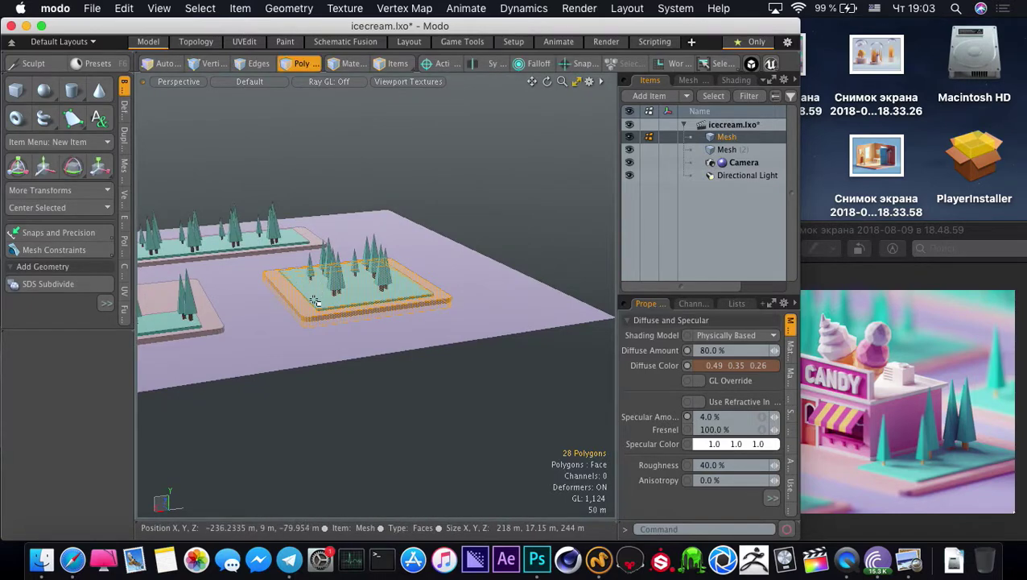
pyautogui.press('w')
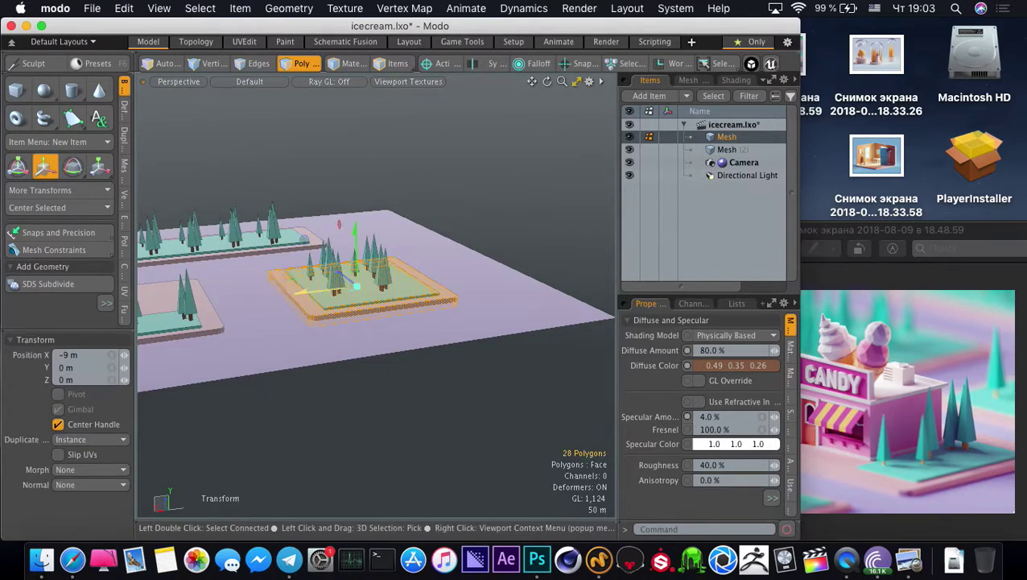
pyautogui.moveTo(322, 289); pyautogui.dragTo(516, 269)
pyautogui.press('q')
pyautogui.click(442, 193)
pyautogui.press('super+v')
pyautogui.click(420, 214)
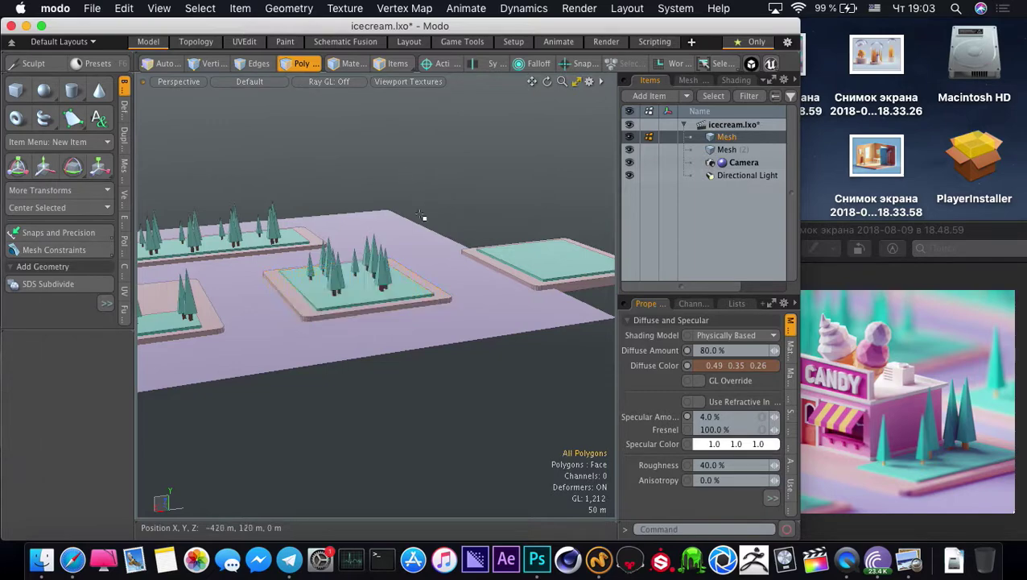
# Select the empty plate and its turquoise slab beyond the floor's edge and scale them uniformly to 329%
pyautogui.doubleClick(518, 259)
pyautogui.keyDown('shift'); pyautogui.doubleClick(518, 277); pyautogui.keyUp('shift')
pyautogui.keyDown('alt'); pyautogui.moveTo(519, 280); pyautogui.dragTo(476, 290); pyautogui.keyUp('alt')
pyautogui.press('r')
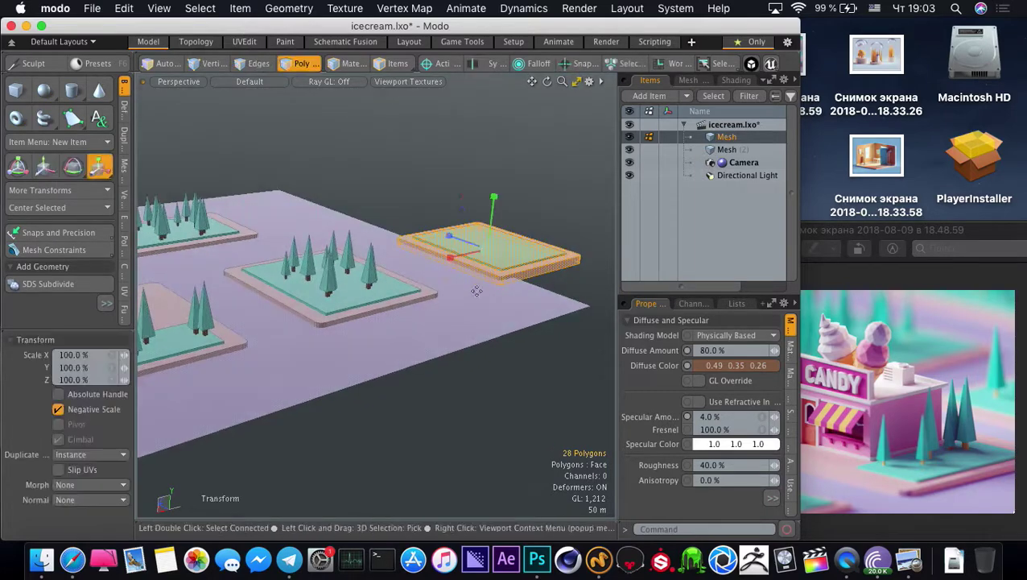
pyautogui.moveTo(490, 249); pyautogui.dragTo(616, 246)
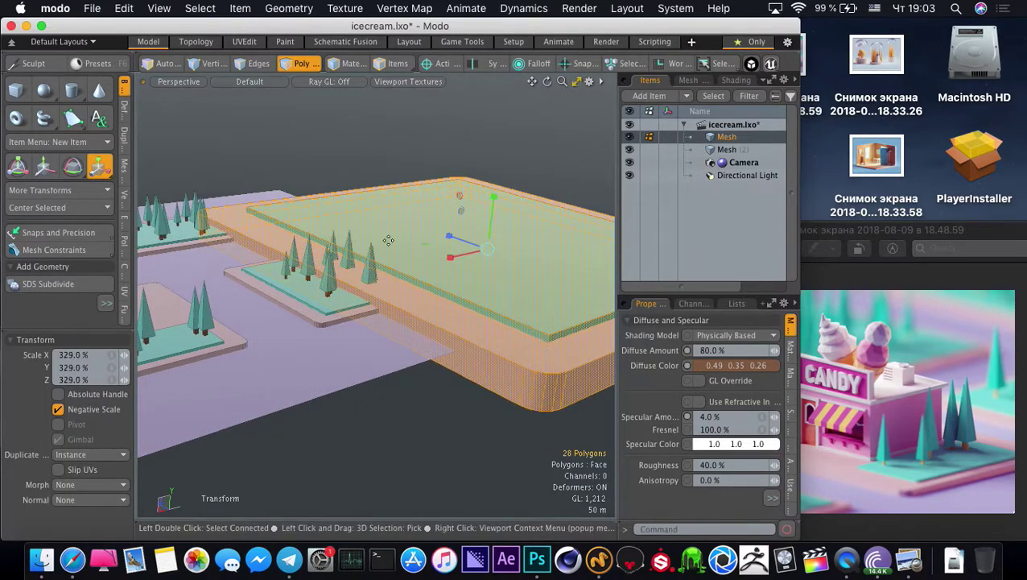
# Move the enlarged plate and its slab 142 m in Z, placing them as a backdrop behind the planted plates
pyautogui.press('w')
pyautogui.keyDown('alt'); pyautogui.moveTo(332, 383); pyautogui.dragTo(217, 192); pyautogui.keyUp('alt')
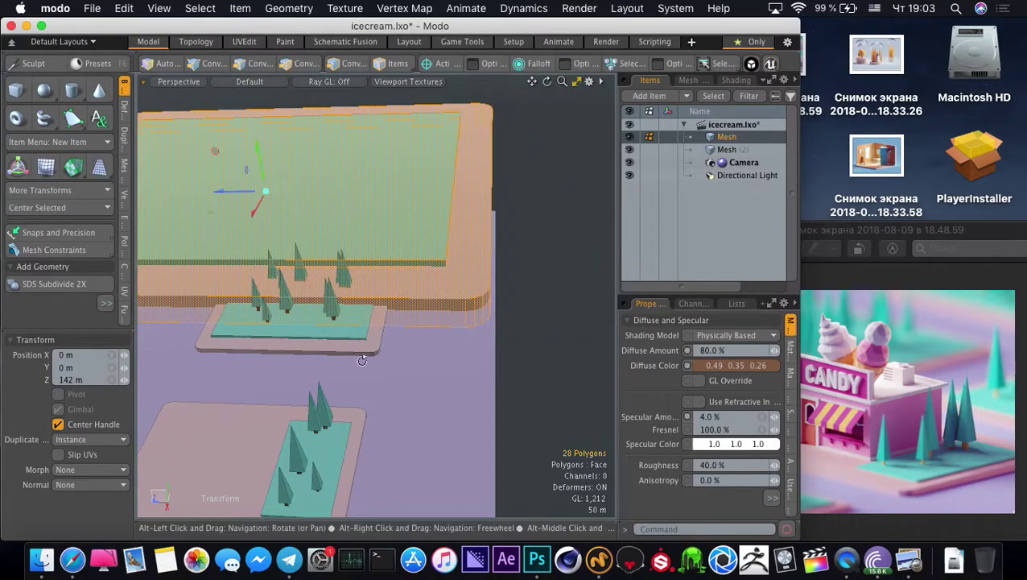
pyautogui.keyDown('alt'); pyautogui.moveTo(363, 353); pyautogui.dragTo(513, 243); pyautogui.keyUp('alt')
pyautogui.press('q')
# Select only the turquoise slab of the enlarged plate and shift it along X on its pink base
pyautogui.click(485, 240)
pyautogui.doubleClick(484, 241)
pyautogui.press('w')
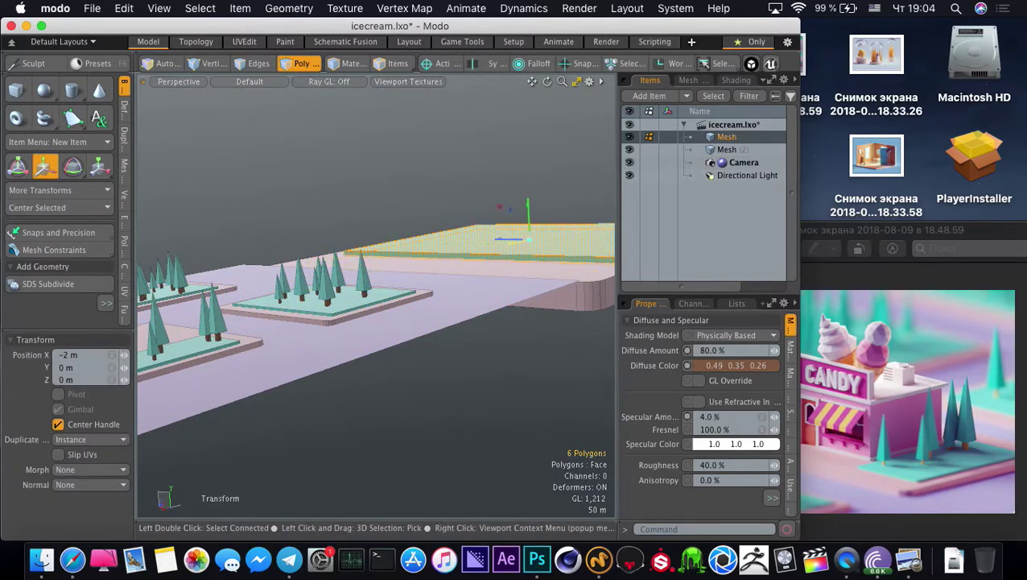
pyautogui.press('q')
pyautogui.click(324, 214)
pyautogui.keyDown('alt'); pyautogui.moveTo(323, 213); pyautogui.dragTo(458, 338); pyautogui.keyUp('alt')
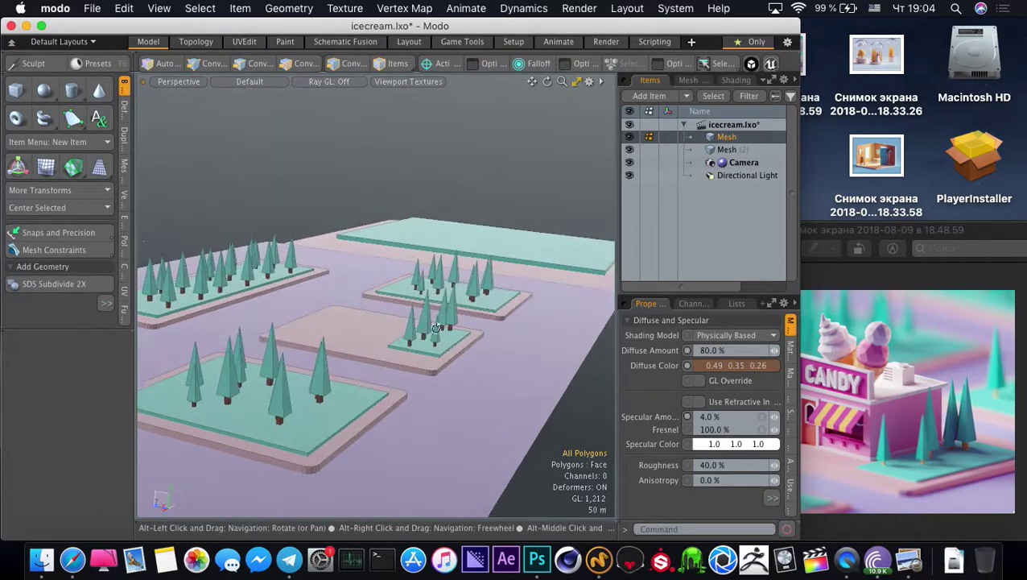
# Lower the turquoise slab of the enlarged plate by 5 m in Y
pyautogui.click(373, 246)
pyautogui.doubleClick(394, 233)
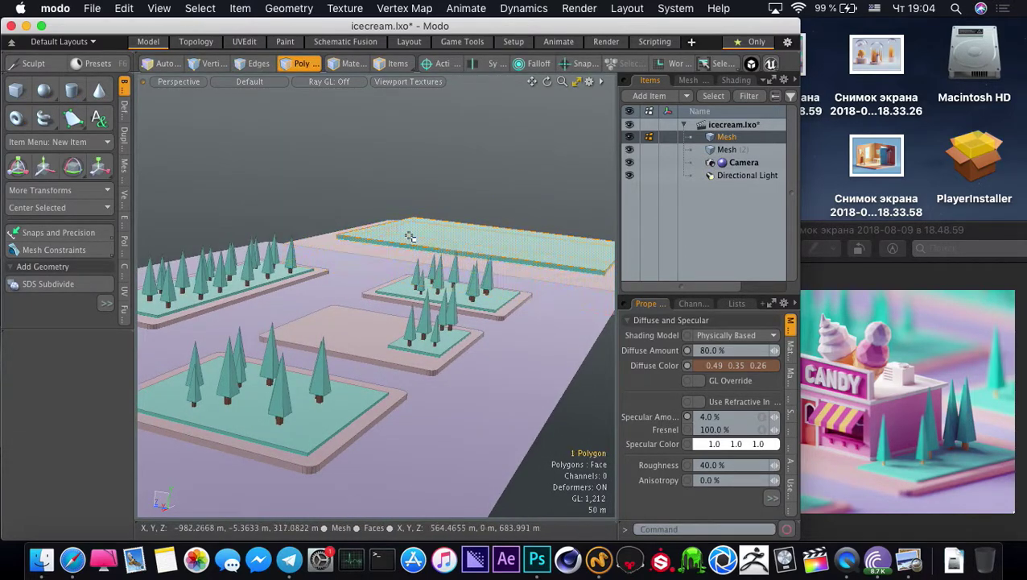
pyautogui.press('w')
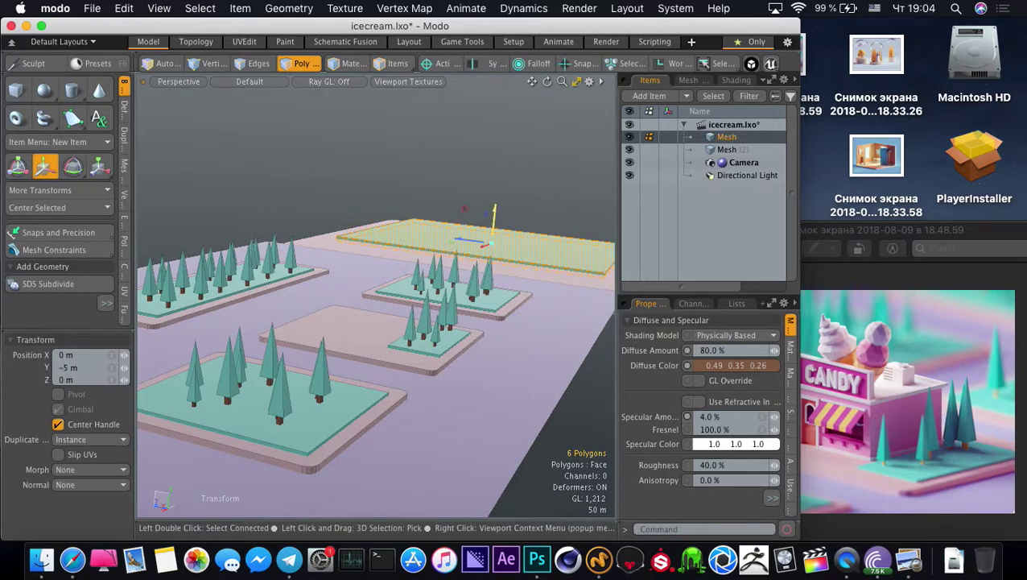
pyautogui.press('space')
# Stretch the enlarged plate and its slab along Z, and scale the floor polygon to 224.5% in Z
pyautogui.press('r')
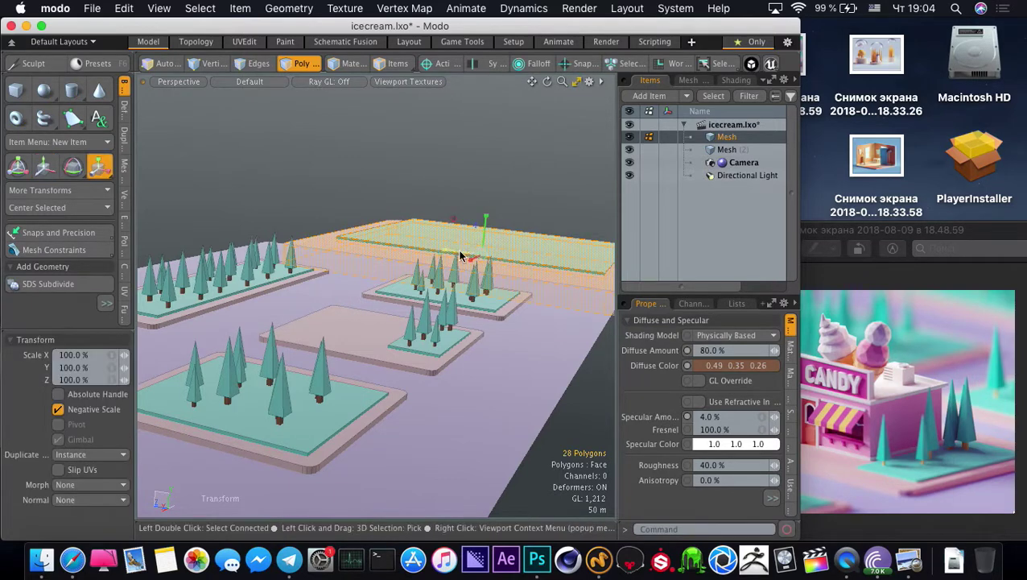
pyautogui.moveTo(461, 256); pyautogui.dragTo(362, 272)
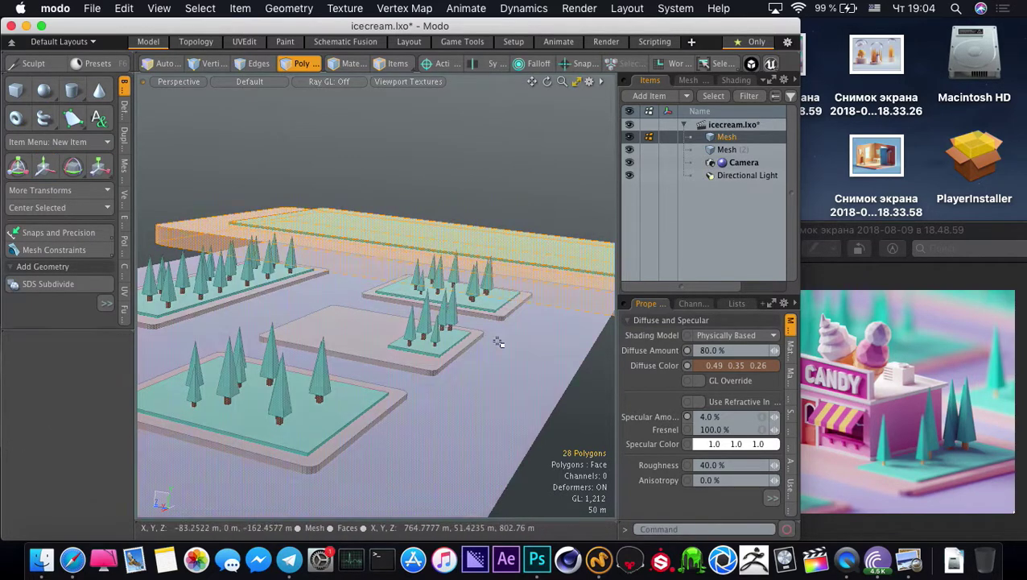
pyautogui.click(446, 316)
pyautogui.moveTo(258, 301); pyautogui.dragTo(157, 296)
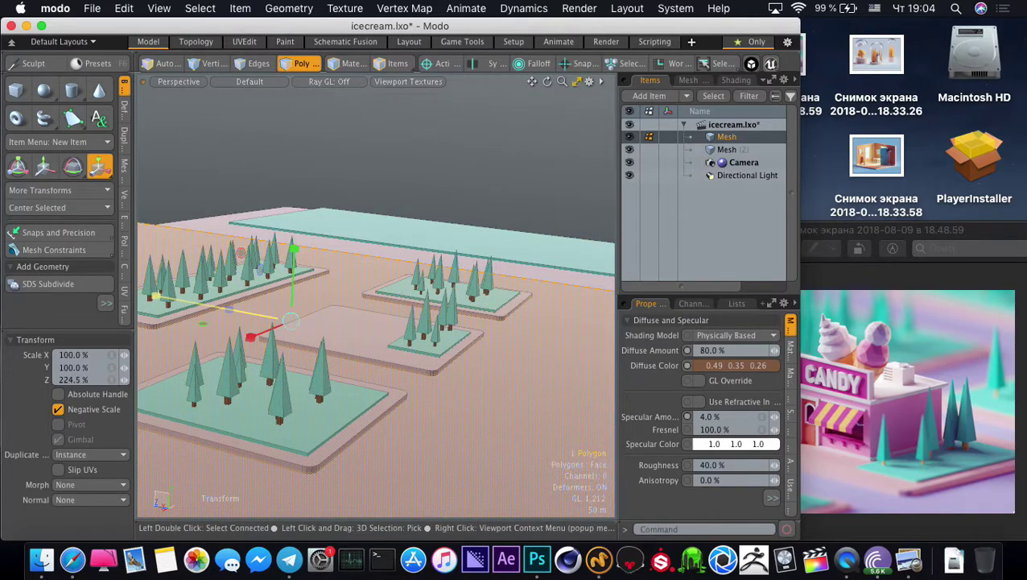
pyautogui.press('q')
# Select the top polygon of the enlarged plate's turquoise slab and move it along Z past the end of the pink base
pyautogui.click(330, 217)
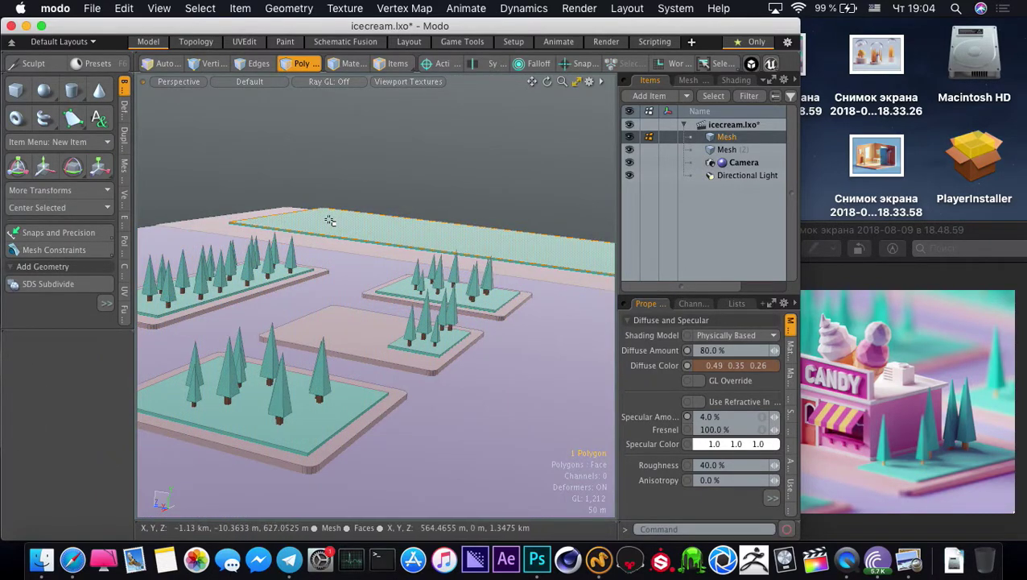
pyautogui.keyDown('alt'); pyautogui.moveTo(331, 221); pyautogui.dragTo(384, 314); pyautogui.keyUp('alt')
pyautogui.keyDown('alt'); pyautogui.moveTo(483, 322); pyautogui.dragTo(411, 270); pyautogui.keyUp('alt')
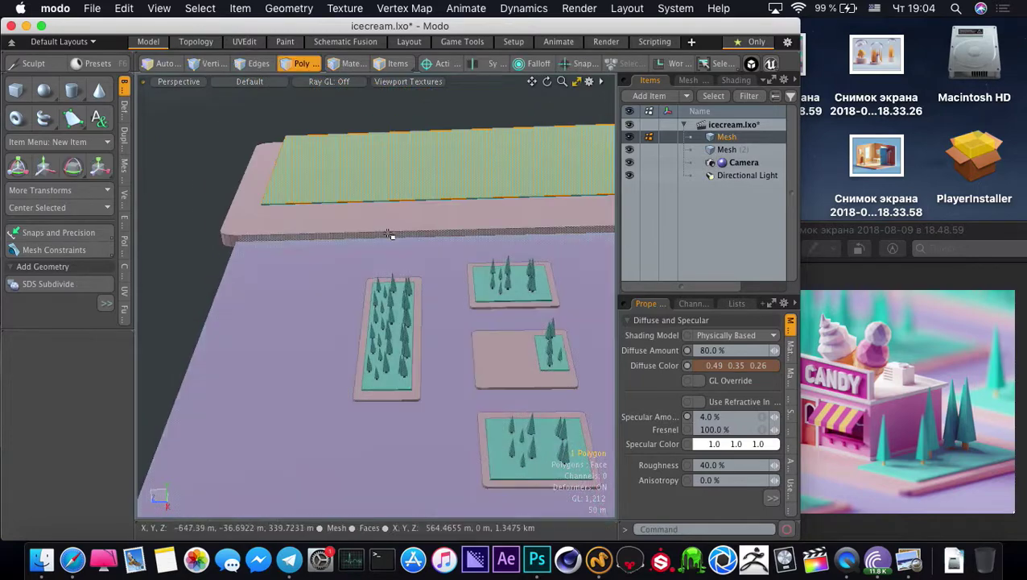
pyautogui.press('w')
pyautogui.press('q')
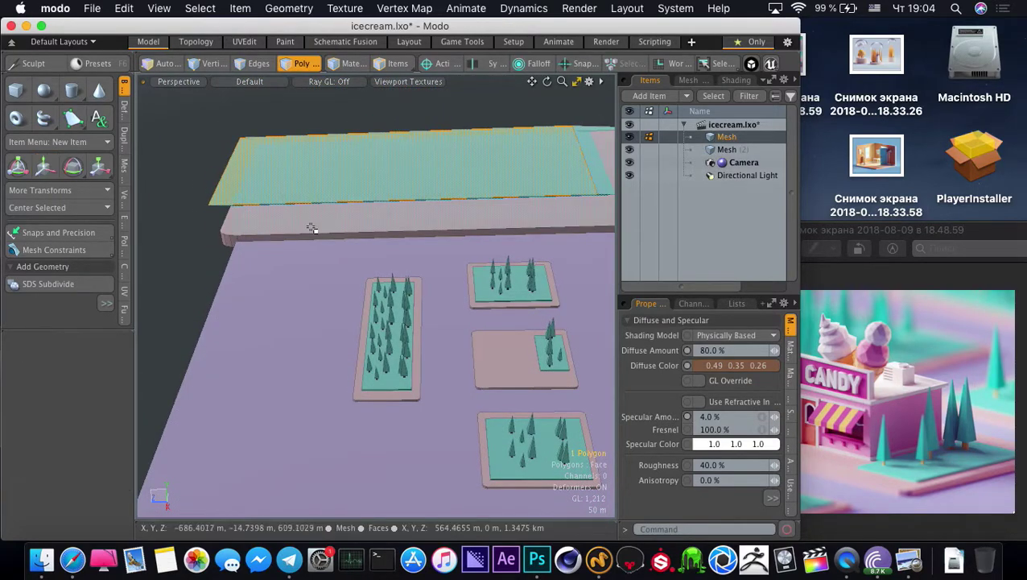
# Clear the polygon selection and save the changes to icecream.lxo
pyautogui.keyDown('alt'); pyautogui.moveTo(314, 346); pyautogui.dragTo(338, 322); pyautogui.keyUp('alt')
pyautogui.keyDown('alt'); pyautogui.keyDown('shift'); pyautogui.moveTo(338, 322); pyautogui.dragTo(418, 242); pyautogui.keyUp('shift'); pyautogui.keyUp('alt')
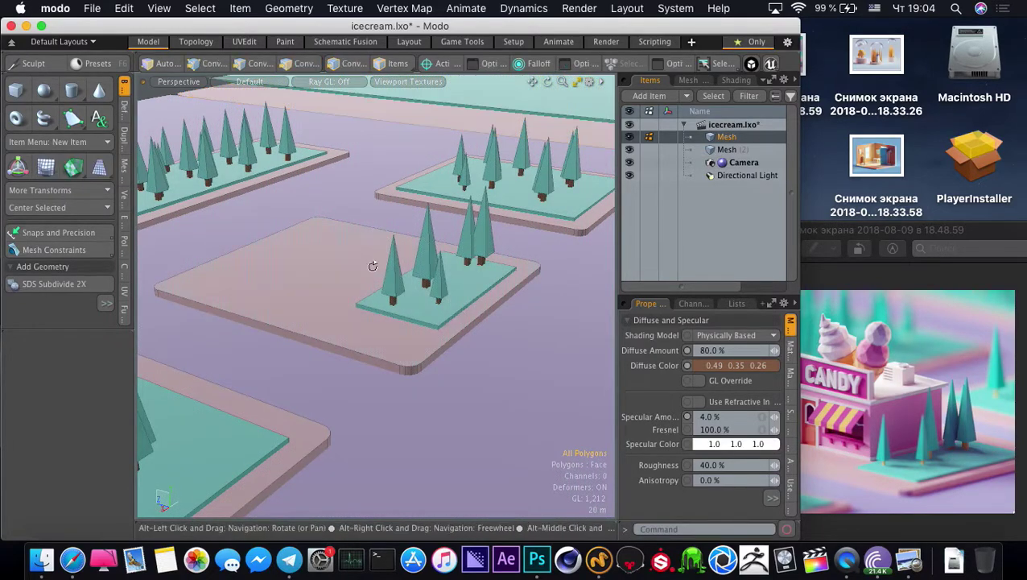
pyautogui.moveTo(372, 265)
pyautogui.keyDown('alt'); pyautogui.mouseDown()
pyautogui.moveTo(381, 273)
pyautogui.moveTo(382, 264)
pyautogui.mouseUp(); pyautogui.keyUp('alt')
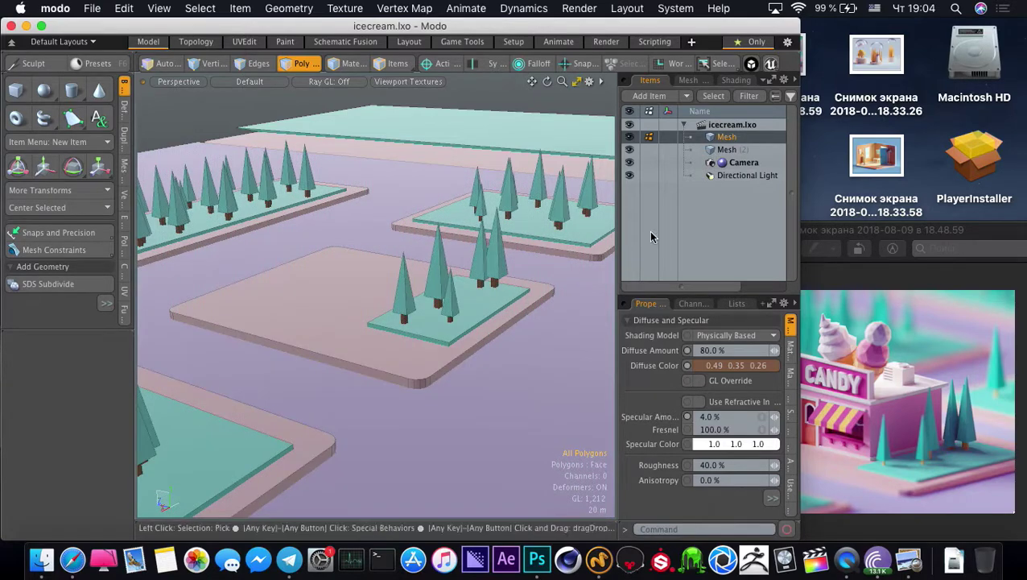
pyautogui.keyDown('alt'); pyautogui.keyDown('shift'); pyautogui.moveTo(386, 232); pyautogui.dragTo(422, 243); pyautogui.keyUp('shift'); pyautogui.keyUp('alt')
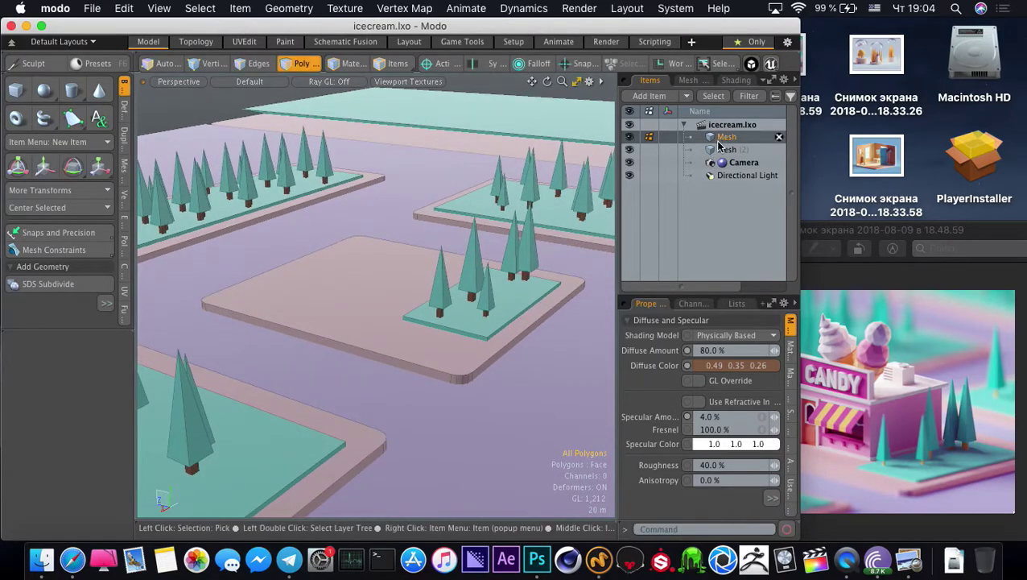
# Rename the second mesh item as trees and the first mesh item as floor
pyautogui.click(721, 149)
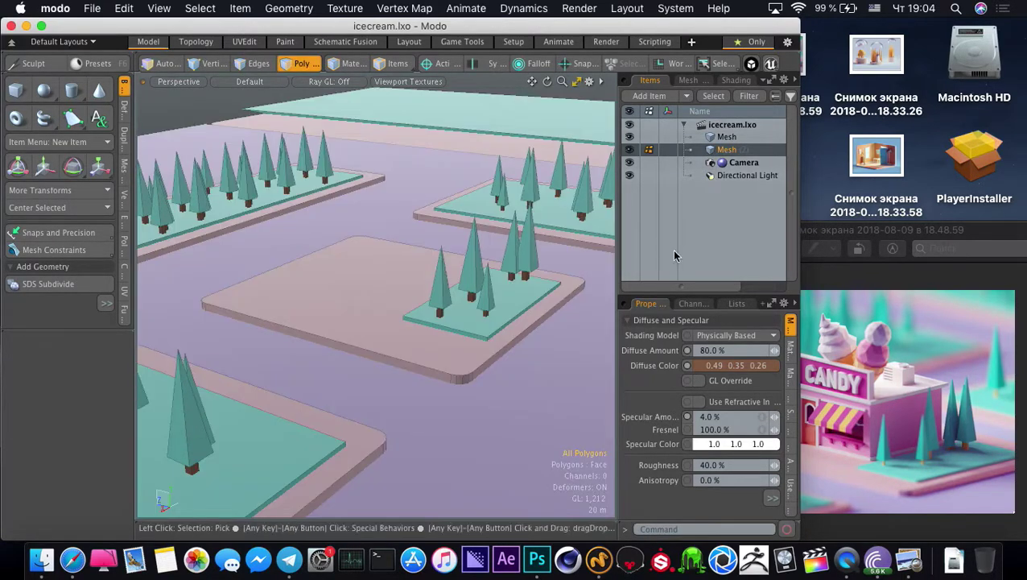
pyautogui.click(790, 379)
pyautogui.click(791, 401)
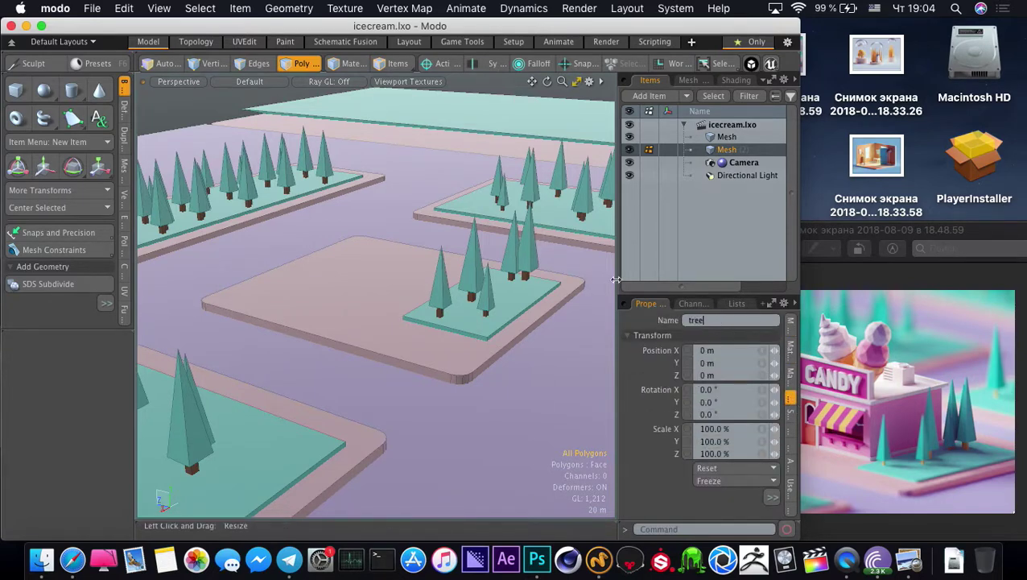
pyautogui.click(726, 137)
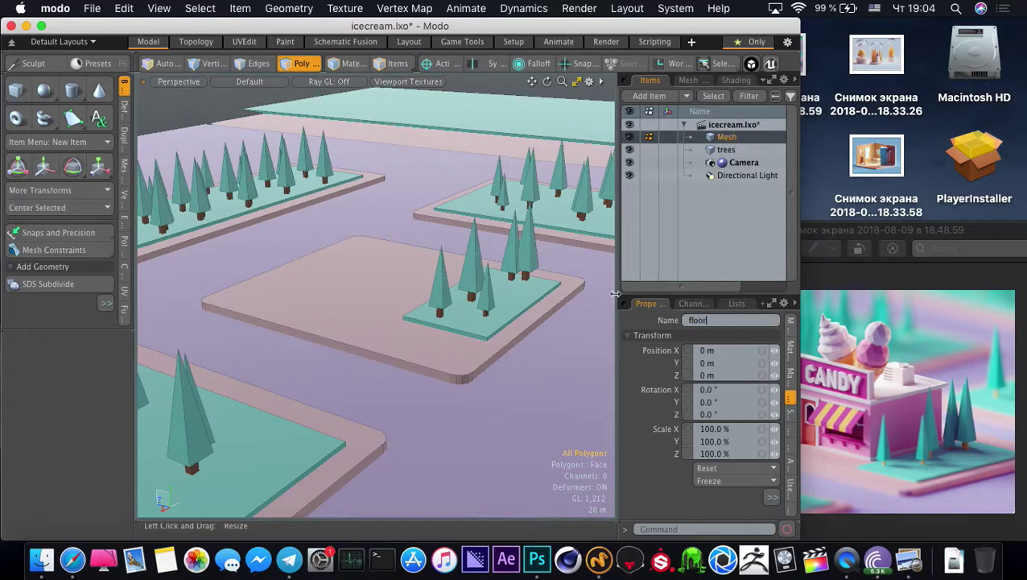
pyautogui.click(734, 163)
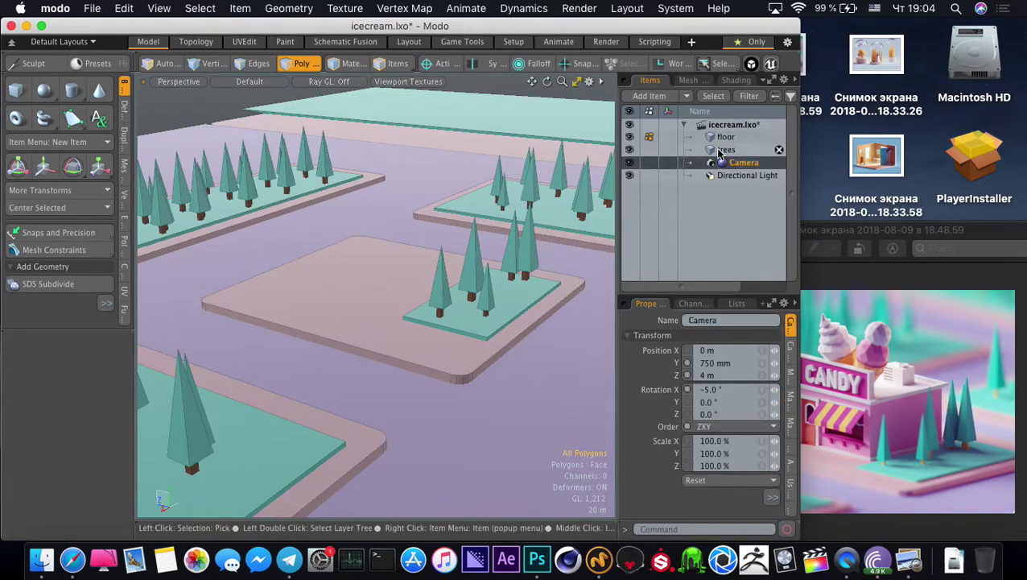
# Add a new mesh item below the trees item and name it store
pyautogui.click(726, 149)
pyautogui.click(652, 96)
pyautogui.click(686, 164)
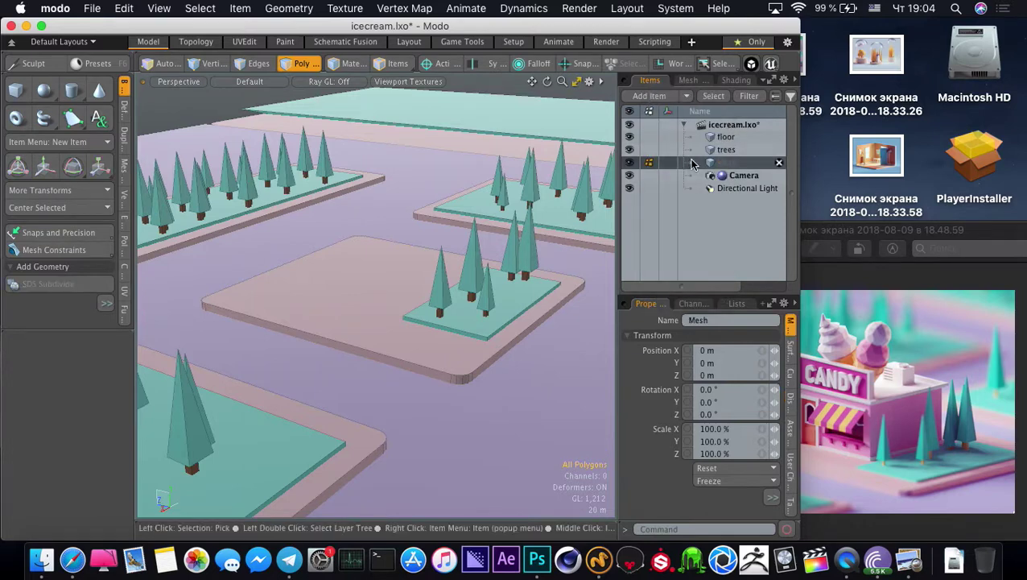
pyautogui.moveTo(711, 321); pyautogui.dragTo(665, 313)
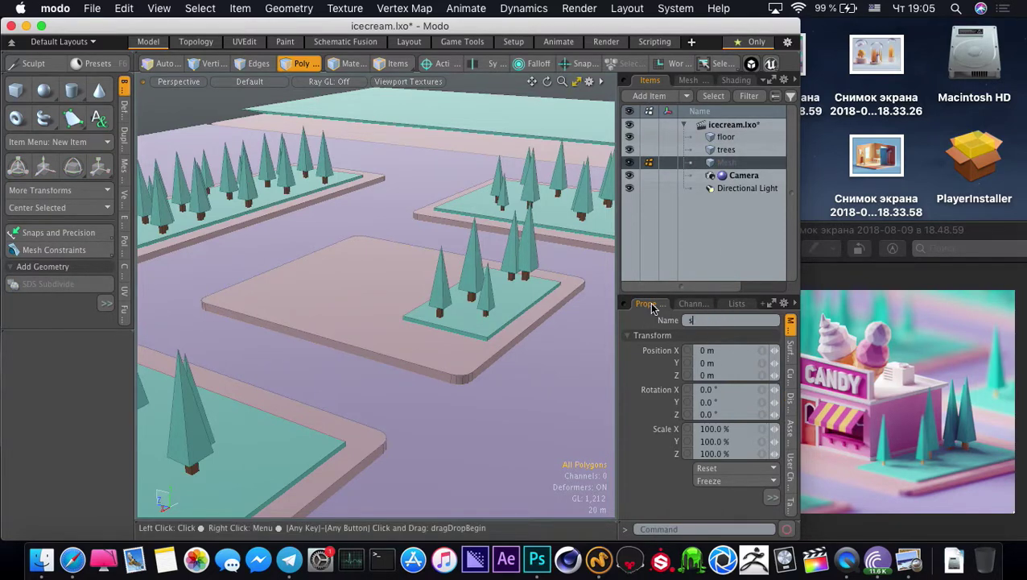
# Draw a cube about 139 m in X, 118 m in Y and 125 m in Z on the empty part of the central pink plate
pyautogui.click(16, 90)
pyautogui.keyDown('alt'); pyautogui.moveTo(378, 306); pyautogui.dragTo(363, 253); pyautogui.keyUp('alt')
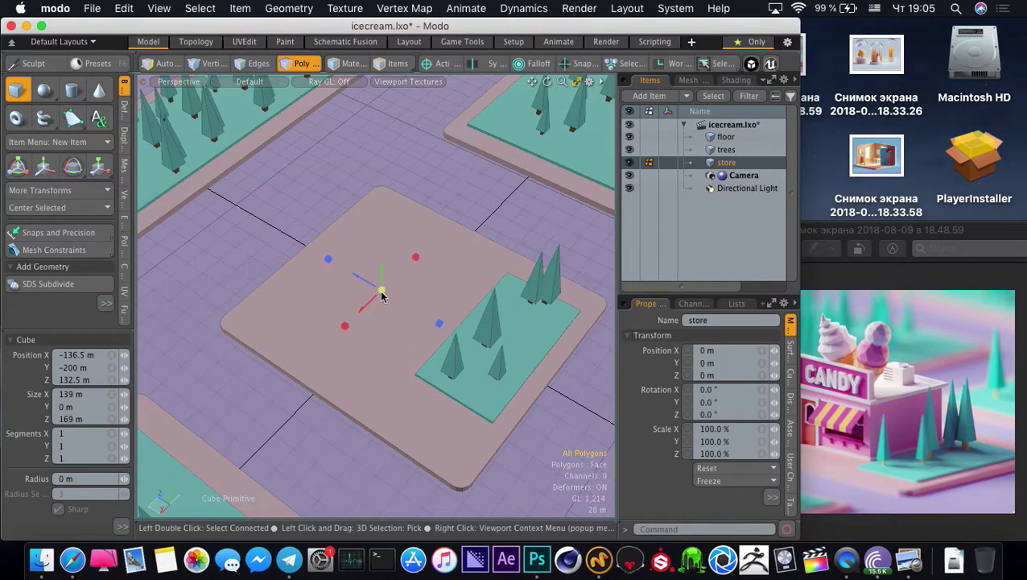
pyautogui.keyDown('alt'); pyautogui.moveTo(355, 310); pyautogui.dragTo(387, 157); pyautogui.keyUp('alt')
pyautogui.moveTo(391, 299)
pyautogui.mouseDown()
pyautogui.moveTo(384, 146)
pyautogui.moveTo(382, 305)
pyautogui.mouseUp()
pyautogui.moveTo(366, 150); pyautogui.dragTo(365, 254)
pyautogui.moveTo(450, 294); pyautogui.dragTo(404, 270)
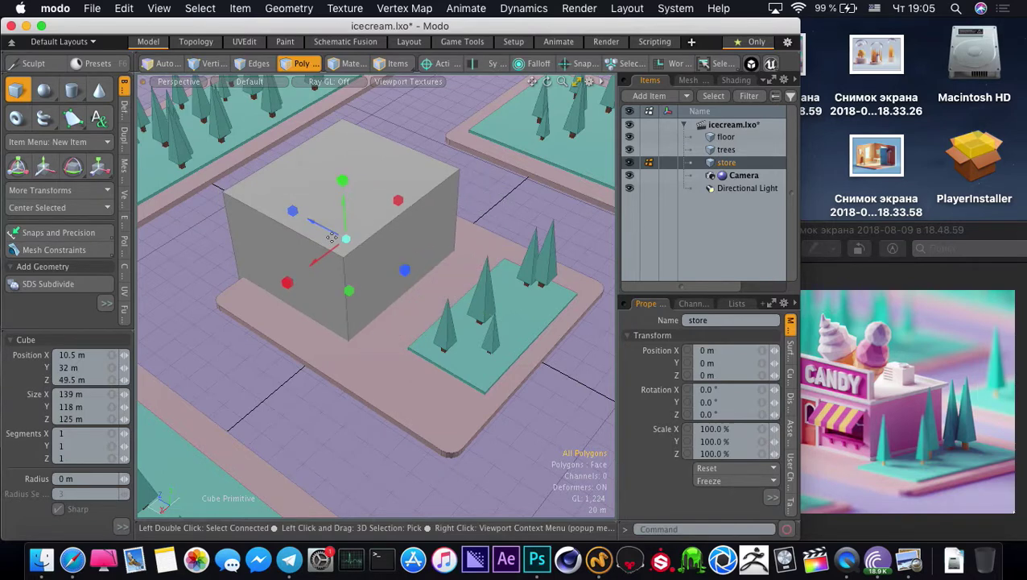
# Resize the store cube to 102 m in X and 141 m in Z, and reduce its height from the top
pyautogui.moveTo(292, 211); pyautogui.dragTo(320, 225)
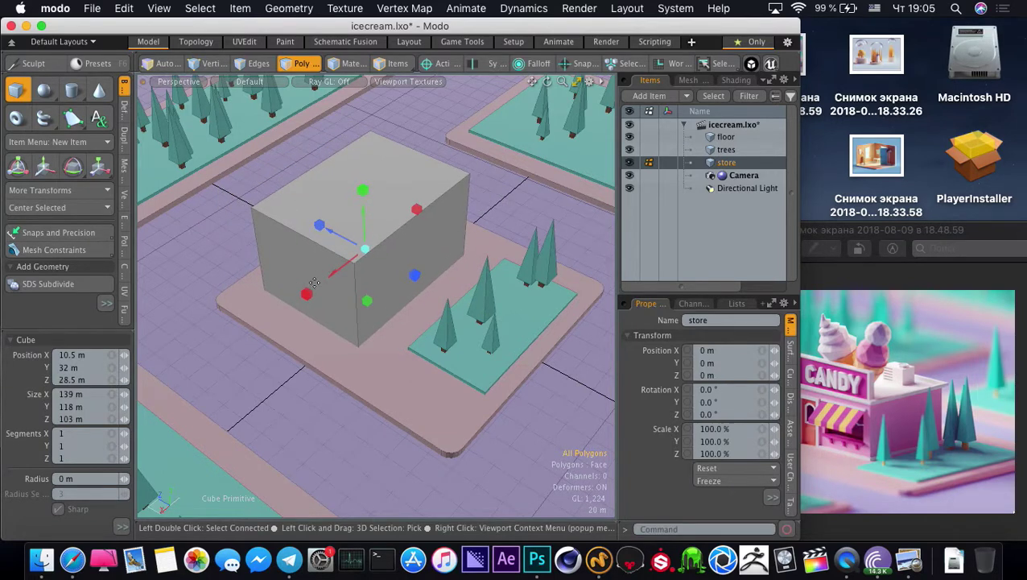
pyautogui.moveTo(310, 288); pyautogui.dragTo(338, 270)
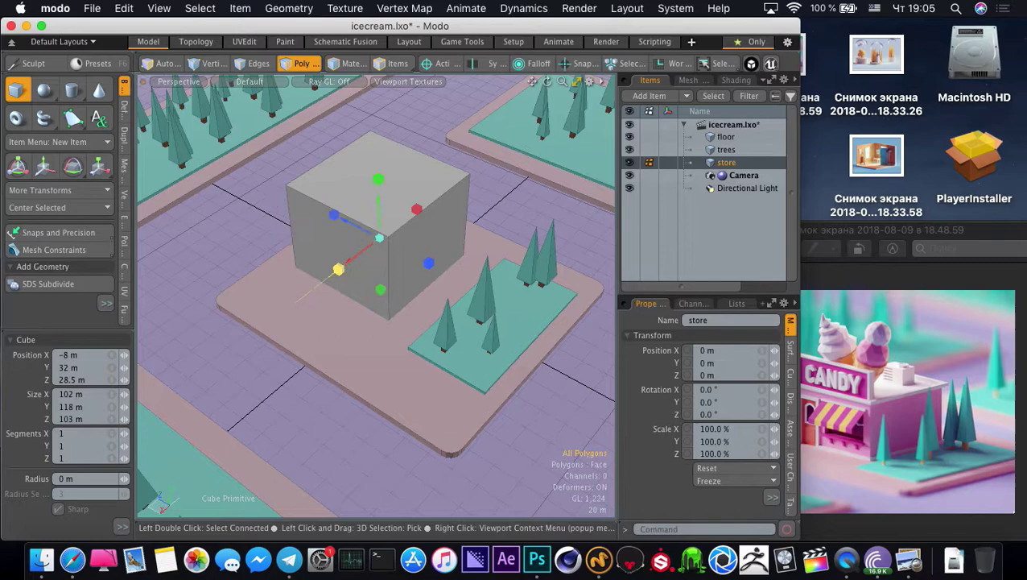
pyautogui.moveTo(428, 265); pyautogui.dragTo(451, 275)
pyautogui.keyDown('alt'); pyautogui.moveTo(509, 322); pyautogui.dragTo(399, 180); pyautogui.keyUp('alt')
pyautogui.keyDown('alt'); pyautogui.moveTo(471, 267); pyautogui.dragTo(435, 353); pyautogui.keyUp('alt')
pyautogui.keyDown('alt'); pyautogui.moveTo(340, 301); pyautogui.dragTo(346, 272); pyautogui.keyUp('alt')
pyautogui.moveTo(390, 189); pyautogui.dragTo(381, 220)
pyautogui.press('space')
# Raise the cube's bottom polygon to the level of the pink plate and delete it
pyautogui.click(394, 265)
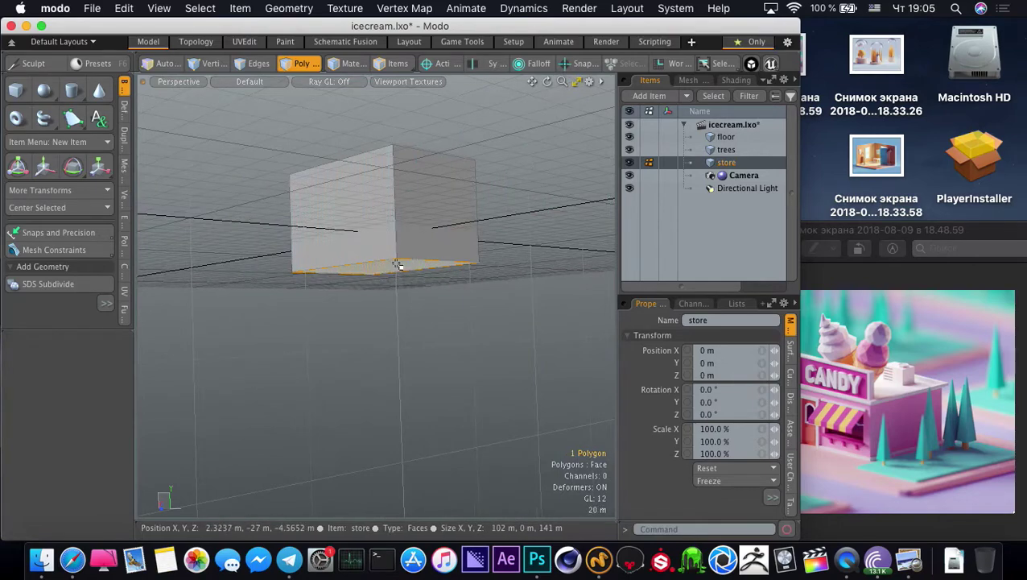
pyautogui.press('w')
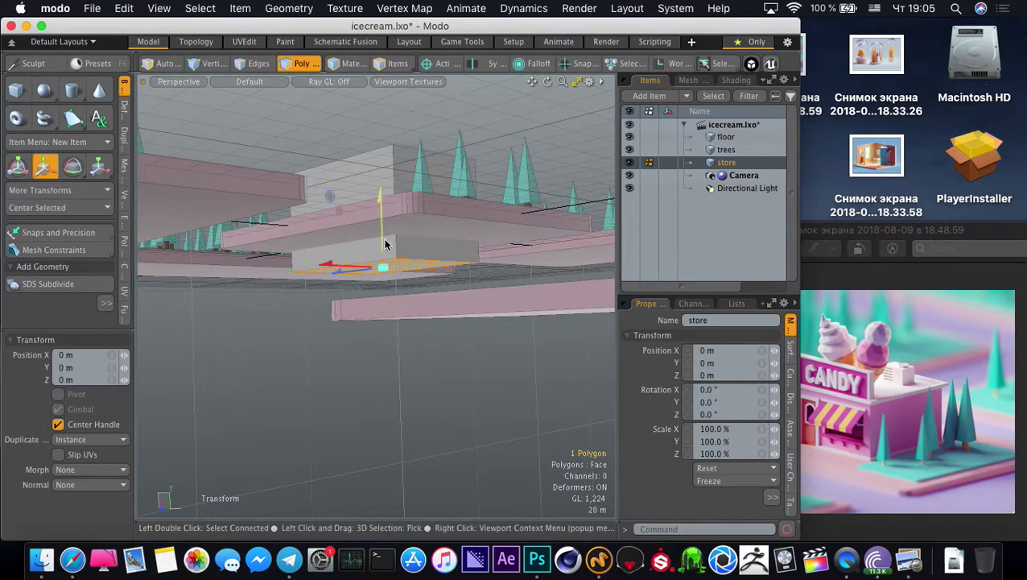
pyautogui.press('Delete')
pyautogui.keyDown('alt'); pyautogui.moveTo(377, 202); pyautogui.dragTo(376, 256); pyautogui.keyUp('alt')
pyautogui.press('q')
# Isolate the store box in the viewport and add an edge loop around its walls at about 93% of their height
pyautogui.click(875, 376)
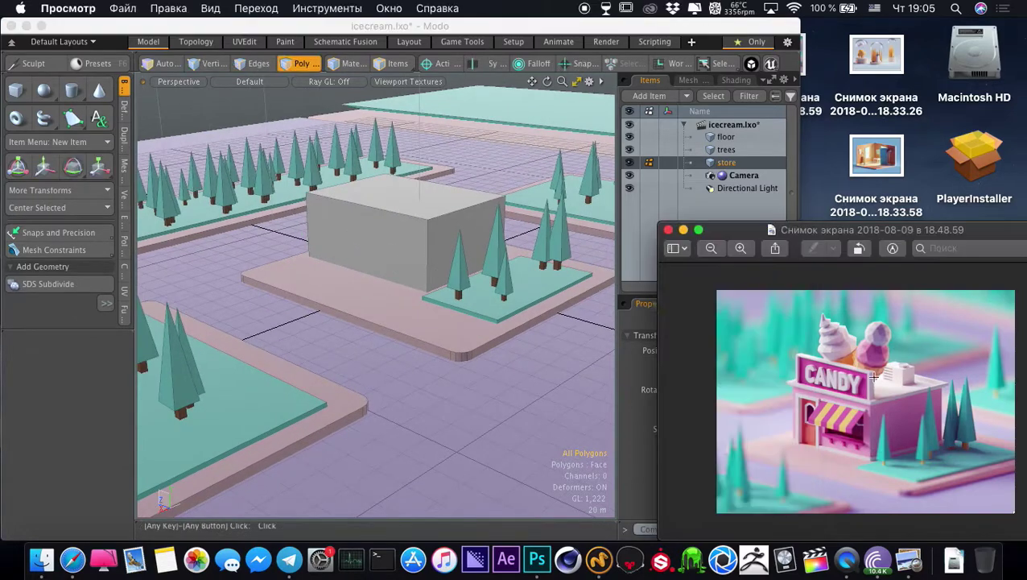
pyautogui.click(411, 233)
pyautogui.doubleClick(408, 231)
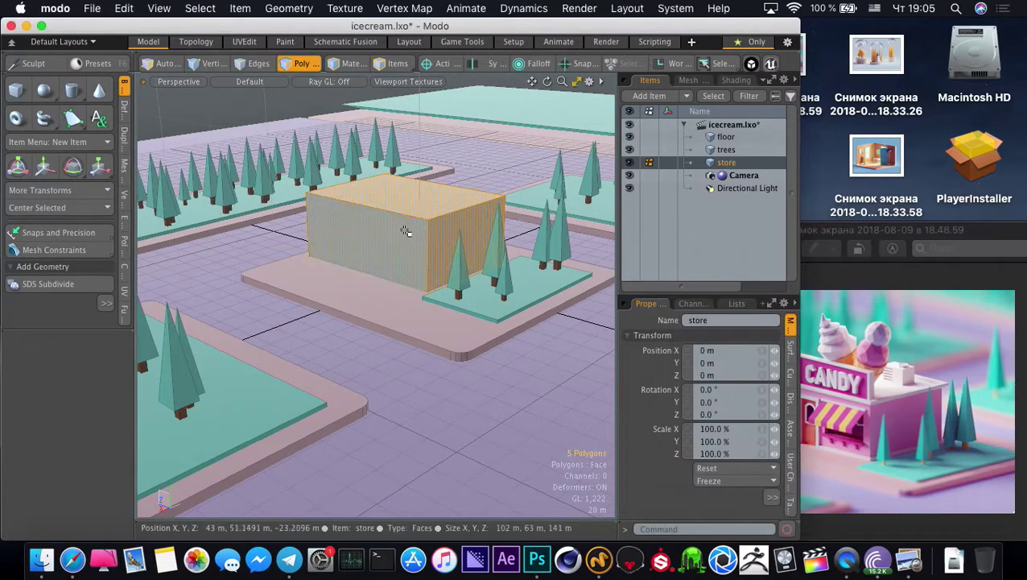
pyautogui.moveTo(406, 230)
pyautogui.keyDown('alt'); pyautogui.mouseDown()
pyautogui.moveTo(372, 223)
pyautogui.moveTo(389, 257)
pyautogui.moveTo(397, 236)
pyautogui.mouseUp(); pyautogui.keyUp('alt')
pyautogui.click(397, 232)
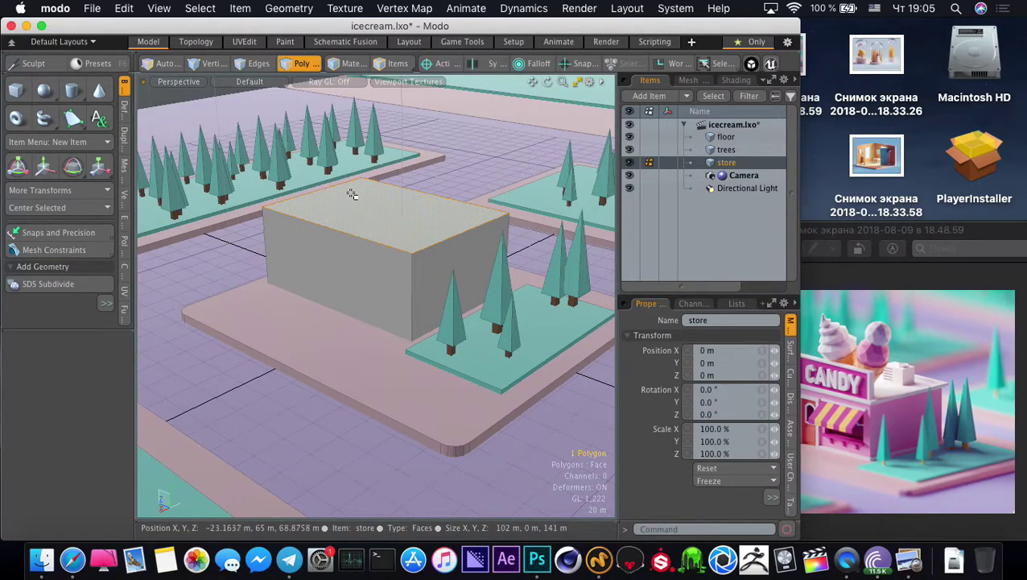
pyautogui.keyDown('alt'); pyautogui.moveTo(375, 180); pyautogui.dragTo(430, 256); pyautogui.keyUp('alt')
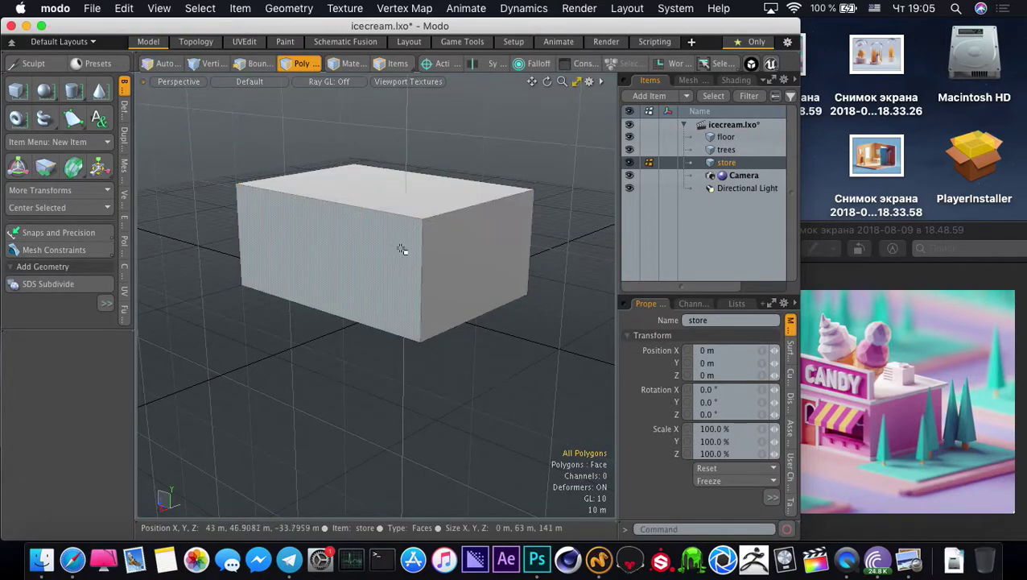
pyautogui.hotkey('alt', 'l')
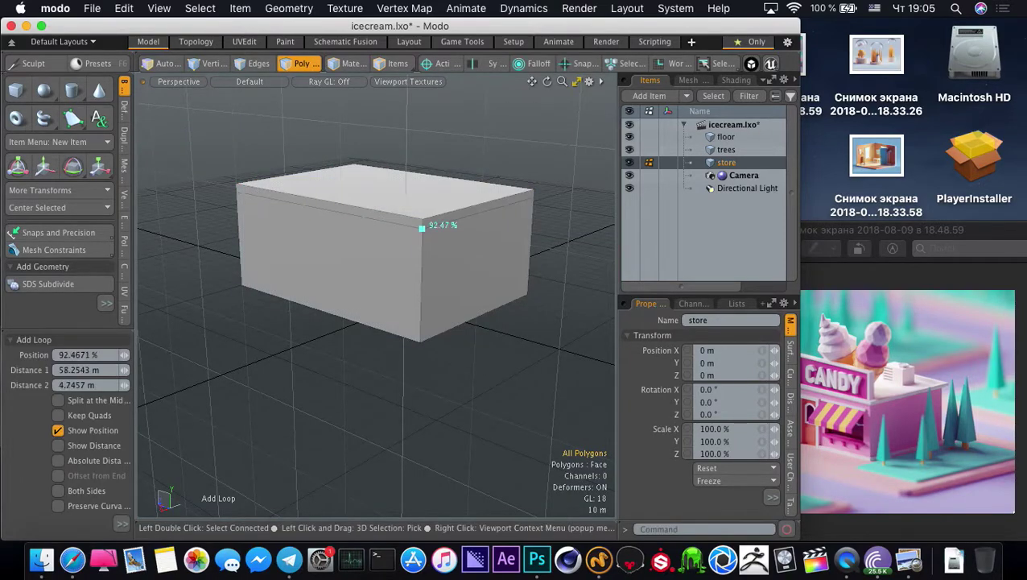
pyautogui.press('space')
# Select the ring of narrow polygons along the top of the walls and bevel it outward with a 6 m shift
pyautogui.click(412, 231)
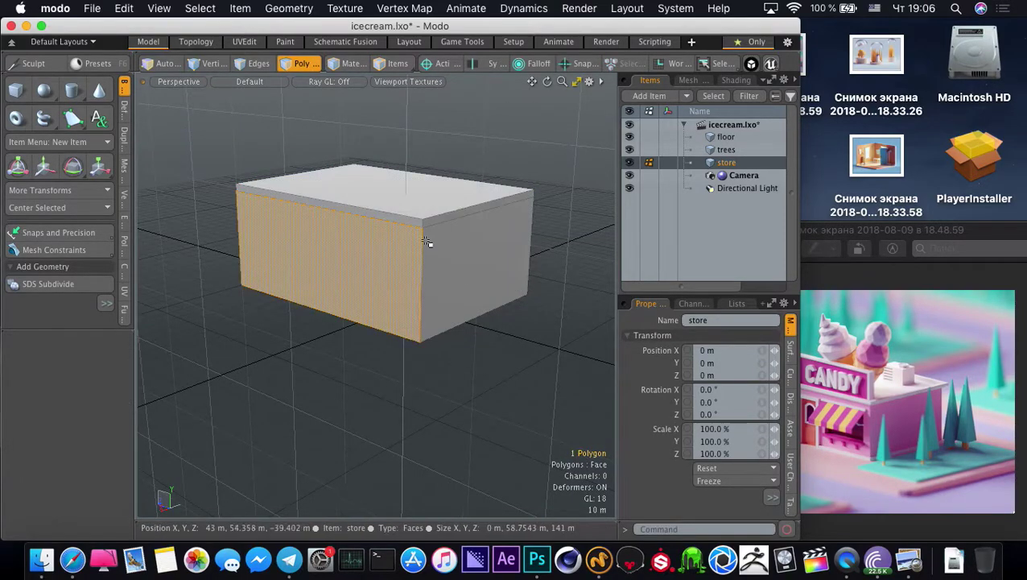
pyautogui.keyDown('shift'); pyautogui.click(429, 243); pyautogui.keyUp('shift')
pyautogui.press('l')
pyautogui.press('b')
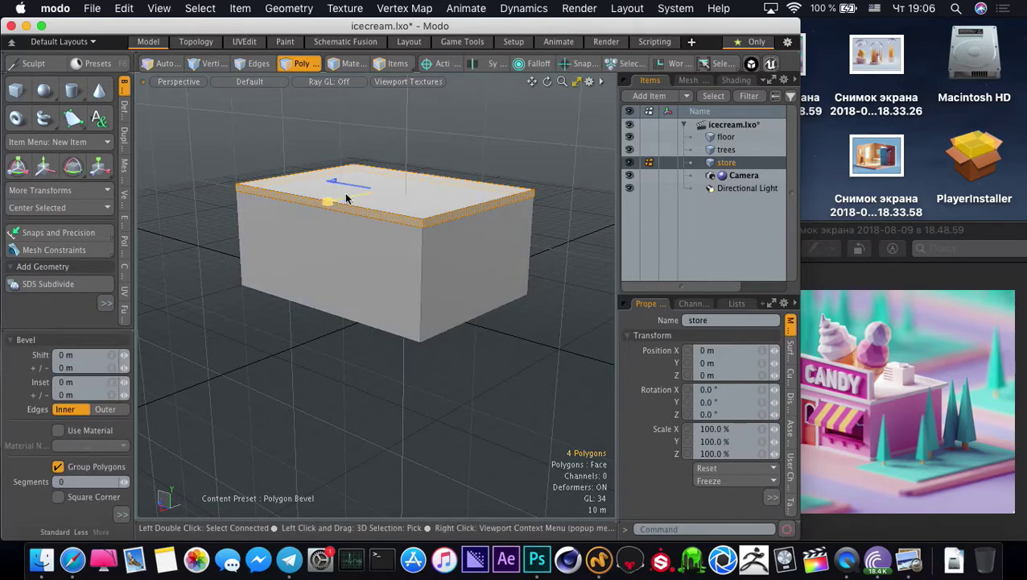
pyautogui.moveTo(346, 198); pyautogui.dragTo(318, 200)
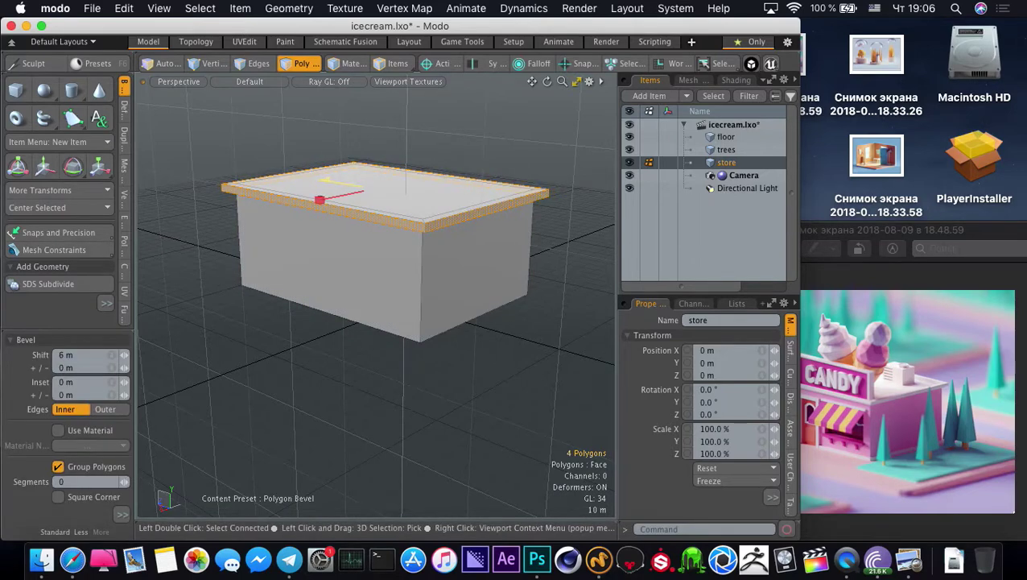
pyautogui.press('space')
pyautogui.click(295, 139)
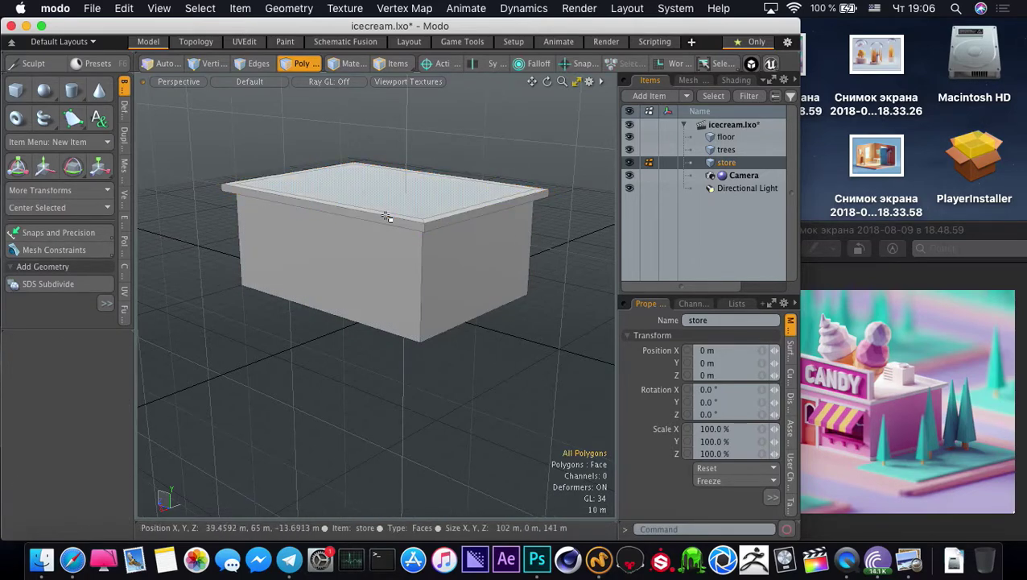
# Clone the roof's top polygon with a single copy and X, Y and Z offsets of 0 m
pyautogui.moveTo(405, 248)
pyautogui.keyDown('alt'); pyautogui.keyDown('shift'); pyautogui.mouseDown()
pyautogui.moveTo(417, 262)
pyautogui.moveTo(410, 252)
pyautogui.mouseUp(); pyautogui.keyUp('shift'); pyautogui.keyUp('alt')
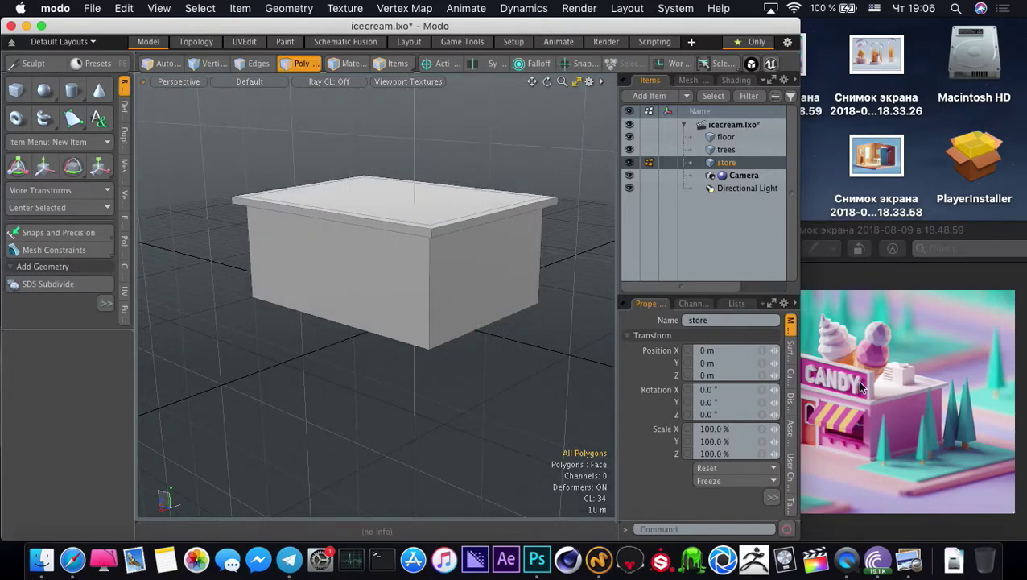
pyautogui.click(403, 214)
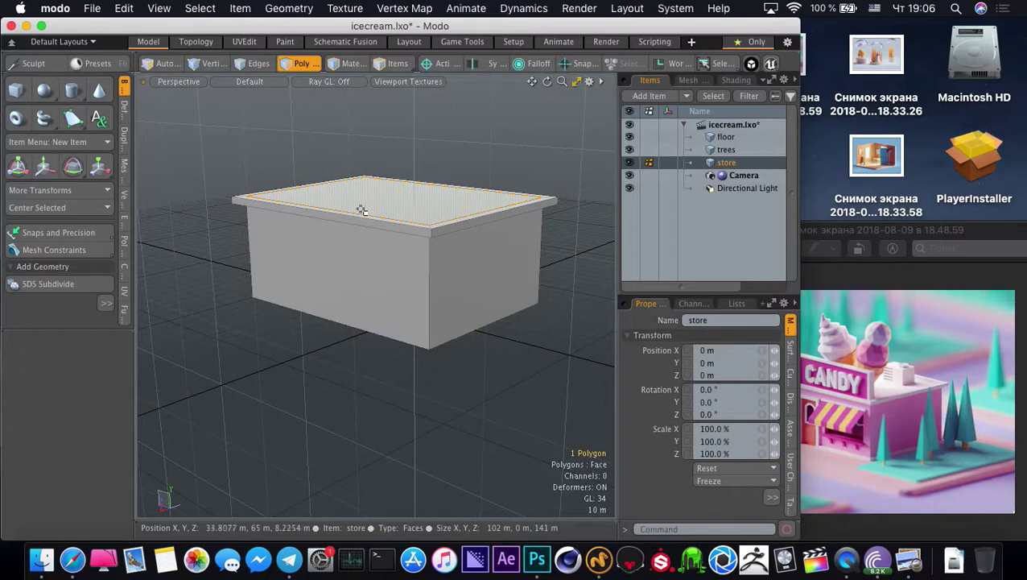
pyautogui.press('alt')
pyautogui.hotkey('alt', 'd')
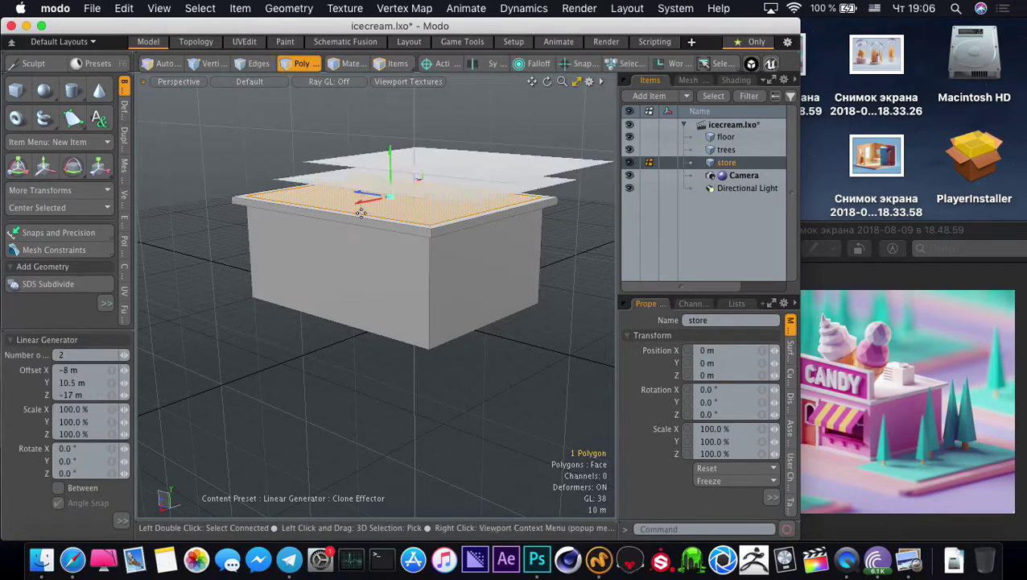
pyautogui.click(121, 355)
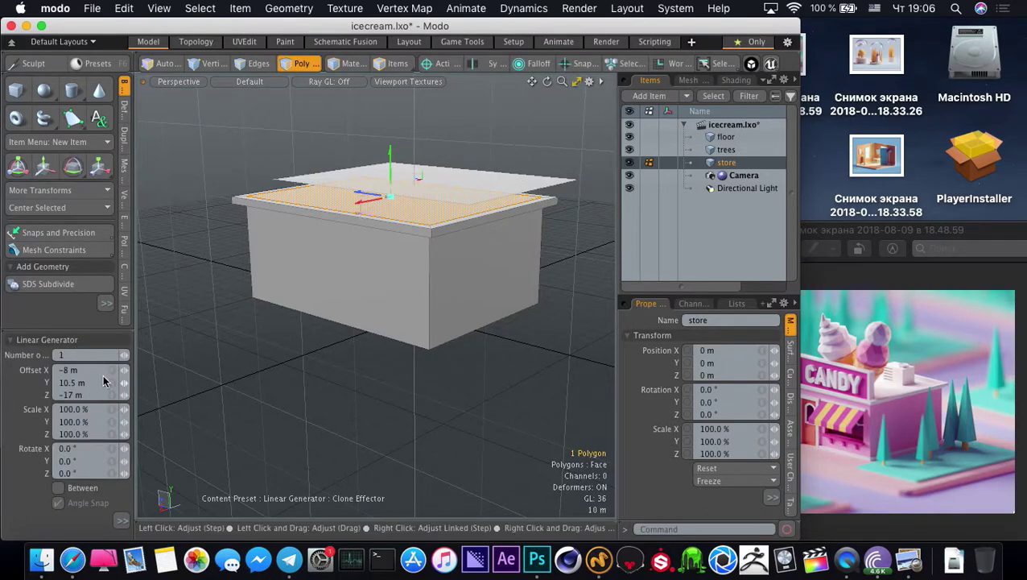
pyautogui.moveTo(86, 372); pyautogui.dragTo(37, 374)
pyautogui.write('0')
pyautogui.press('Tab')
pyautogui.write('0')
pyautogui.click(71, 394)
pyautogui.write('0')
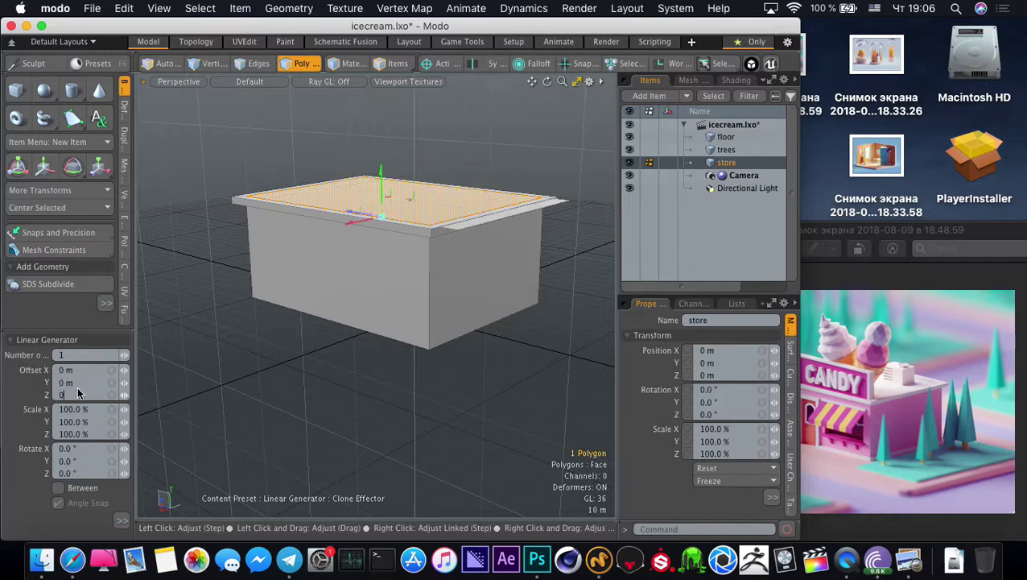
pyautogui.click(81, 383)
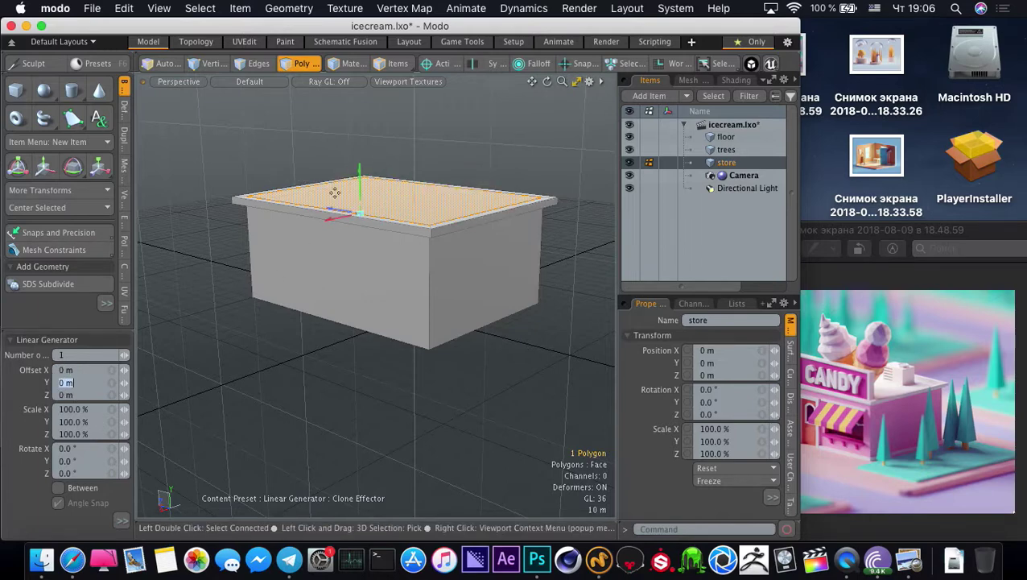
# Raise the cloned polygon slightly above the roof, narrow it in X and move it 42 m in X towards the front edge
pyautogui.press('y')
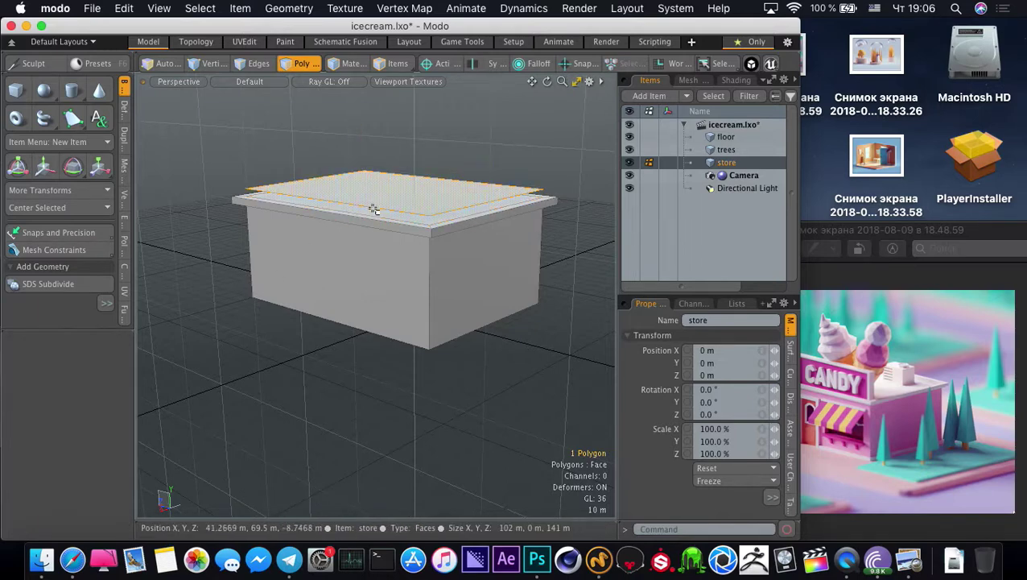
pyautogui.keyDown('alt'); pyautogui.moveTo(384, 224); pyautogui.dragTo(360, 255); pyautogui.keyUp('alt')
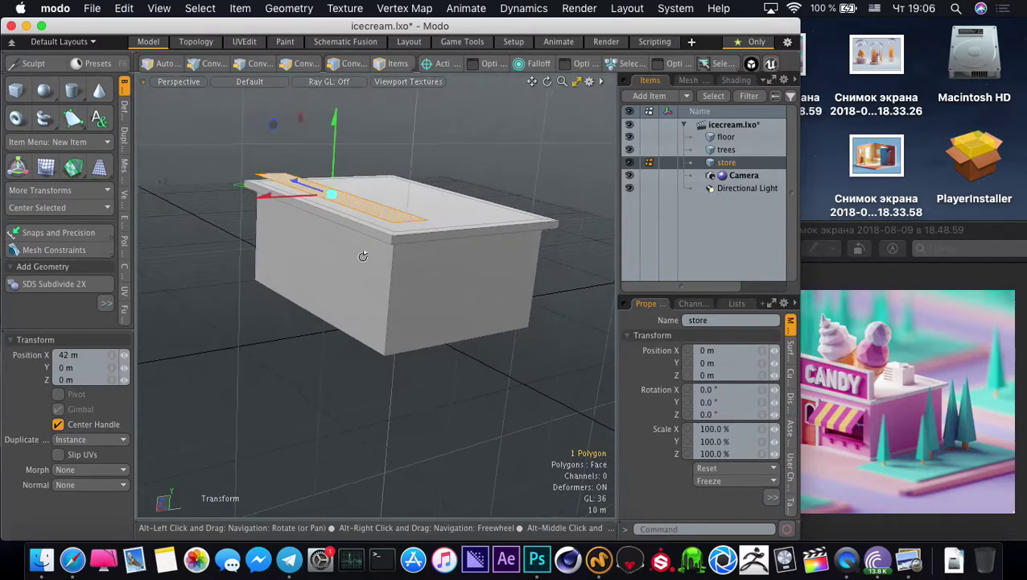
pyautogui.press('space')
# Bevel the narrow strip upward to form a sign block along the front of the roof
pyautogui.press('b')
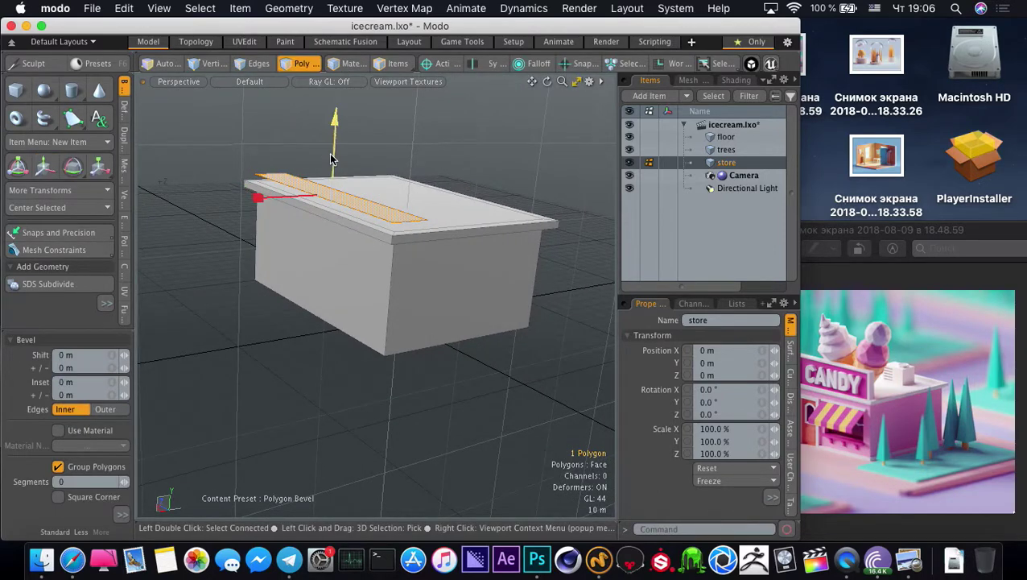
pyautogui.moveTo(332, 160); pyautogui.dragTo(336, 112)
pyautogui.press('space')
# Thin the whole sign block in X and move it 7 m in X and -5.5 m in Y onto the roof's front edge
pyautogui.doubleClick(345, 171)
pyautogui.press('r')
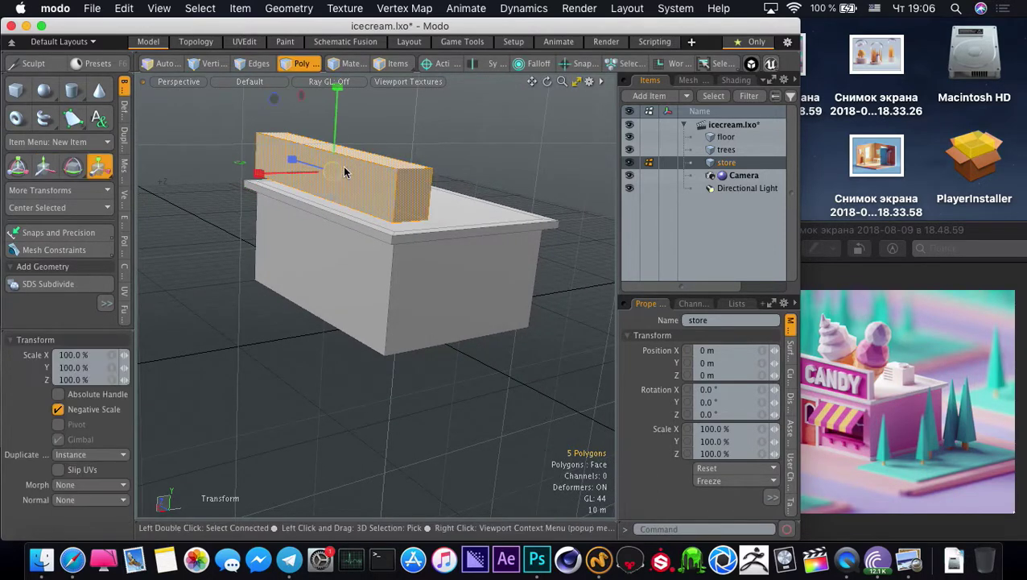
pyautogui.moveTo(291, 176); pyautogui.dragTo(256, 179)
pyautogui.press('w')
pyautogui.moveTo(323, 107); pyautogui.dragTo(324, 111)
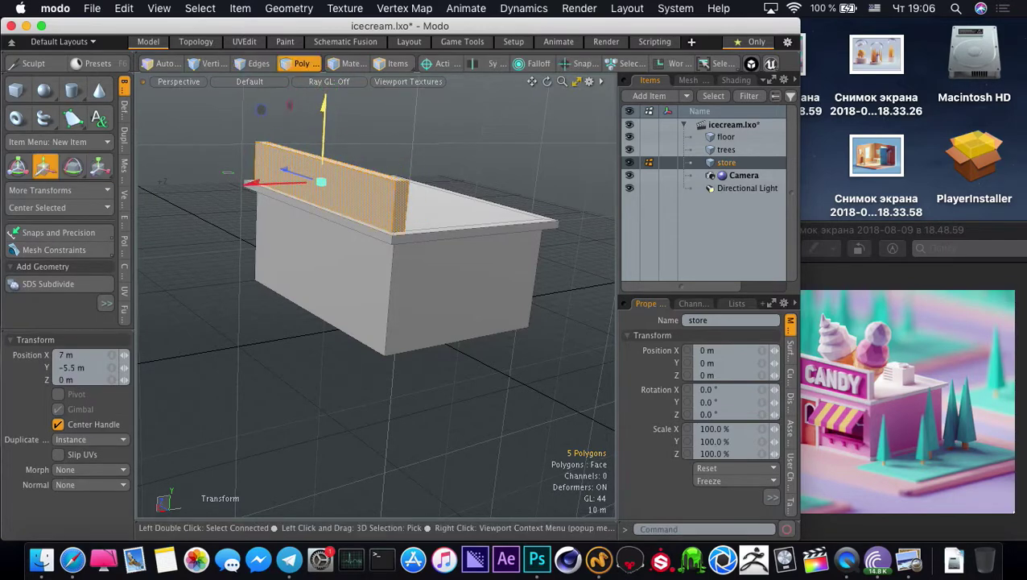
# Examine the sign block in isolation, restore the store's display and compare the building with the candy shop reference image
pyautogui.keyDown('alt'); pyautogui.moveTo(395, 246); pyautogui.dragTo(353, 265); pyautogui.keyUp('alt')
pyautogui.hotkey('shift', 'h')
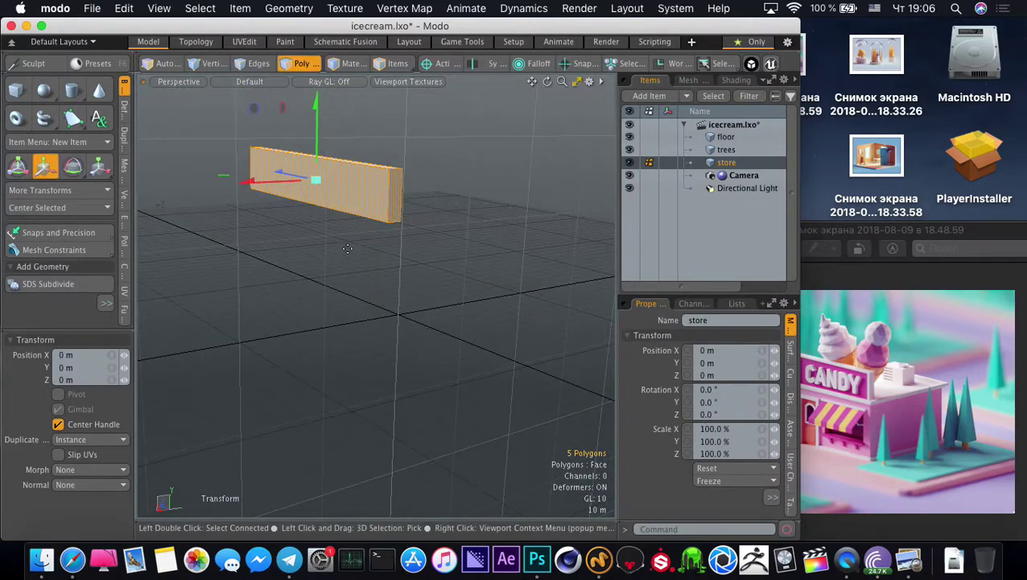
pyautogui.press('u')
pyautogui.click(203, 318)
pyautogui.press('super+z')
pyautogui.press('q')
pyautogui.click(204, 319)
pyautogui.keyDown('alt'); pyautogui.moveTo(206, 320); pyautogui.dragTo(360, 325); pyautogui.keyUp('alt')
pyautogui.click(802, 248)
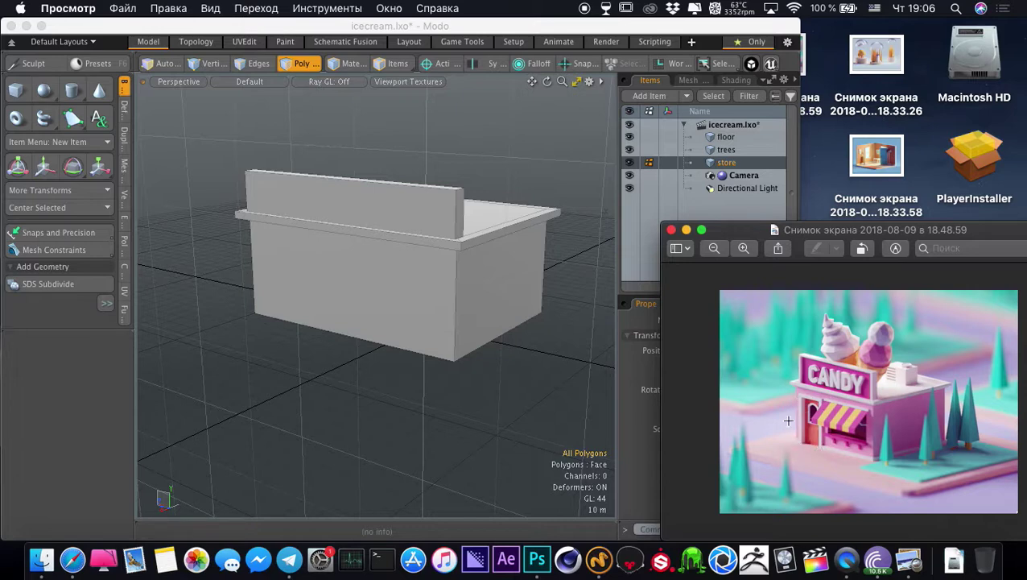
pyautogui.click(333, 319)
pyautogui.keyDown('alt'); pyautogui.moveTo(298, 361); pyautogui.dragTo(318, 338); pyautogui.keyUp('alt')
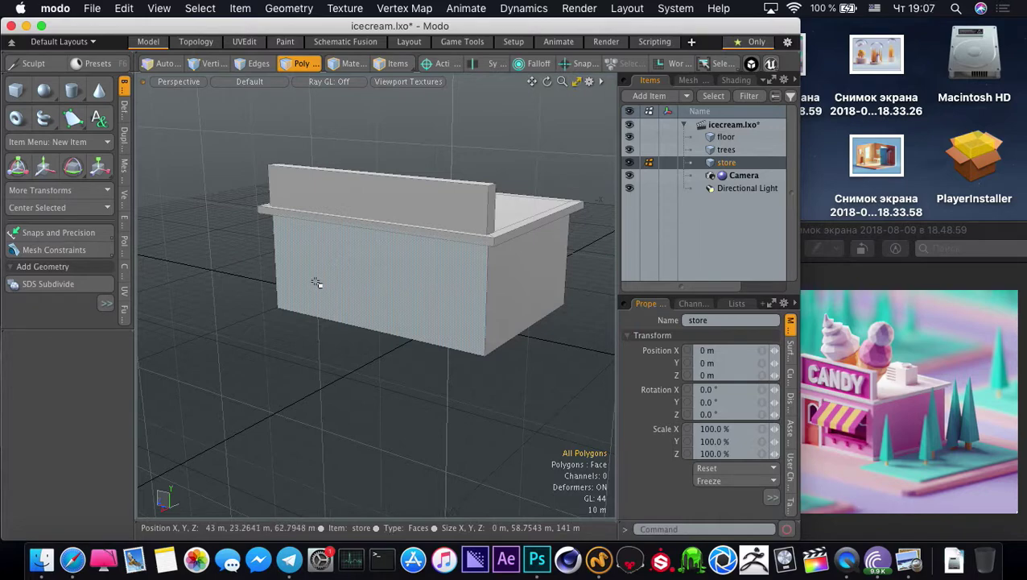
# Add a vertical edge loop around the store near the front wall's left end
pyautogui.keyDown('alt'); pyautogui.moveTo(290, 367); pyautogui.dragTo(351, 362); pyautogui.keyUp('alt')
pyautogui.click(351, 362)
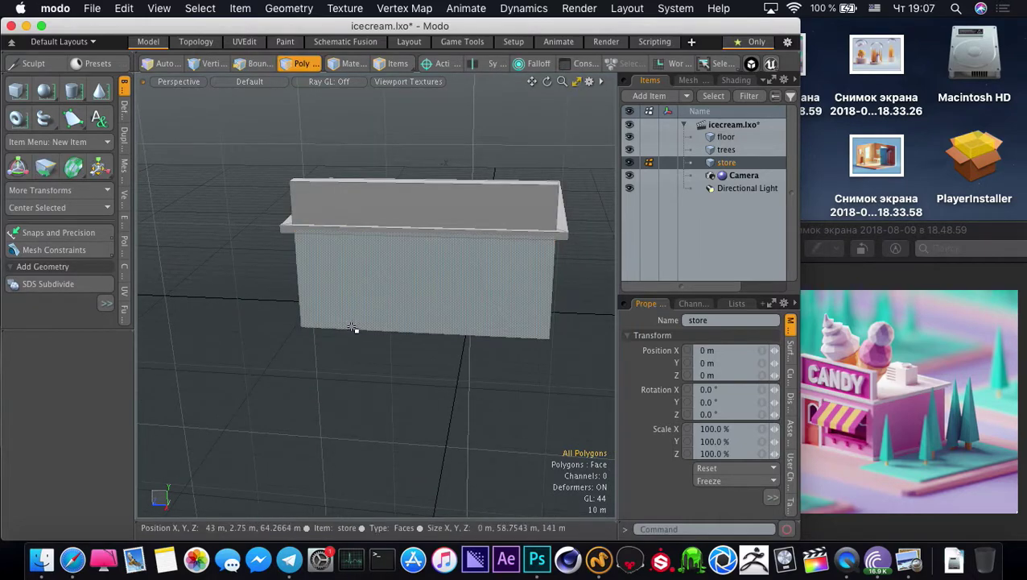
pyautogui.hotkey('alt', 'c')
pyautogui.click(353, 330)
pyautogui.click(353, 329)
pyautogui.press('space')
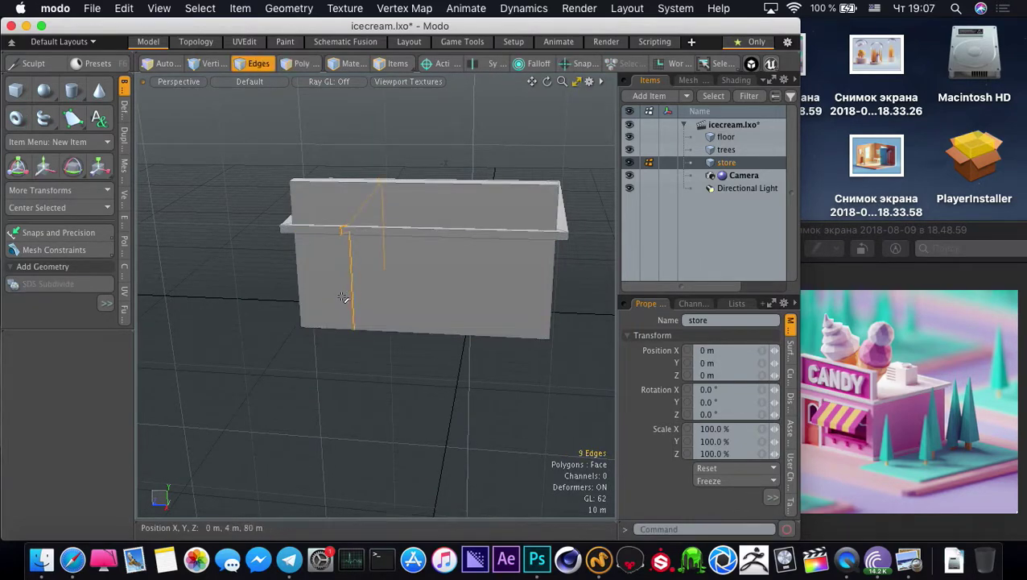
# Bevel the vertical loop by 8.7 m with Round Level 0 to outline a doorway's width
pyautogui.press('b')
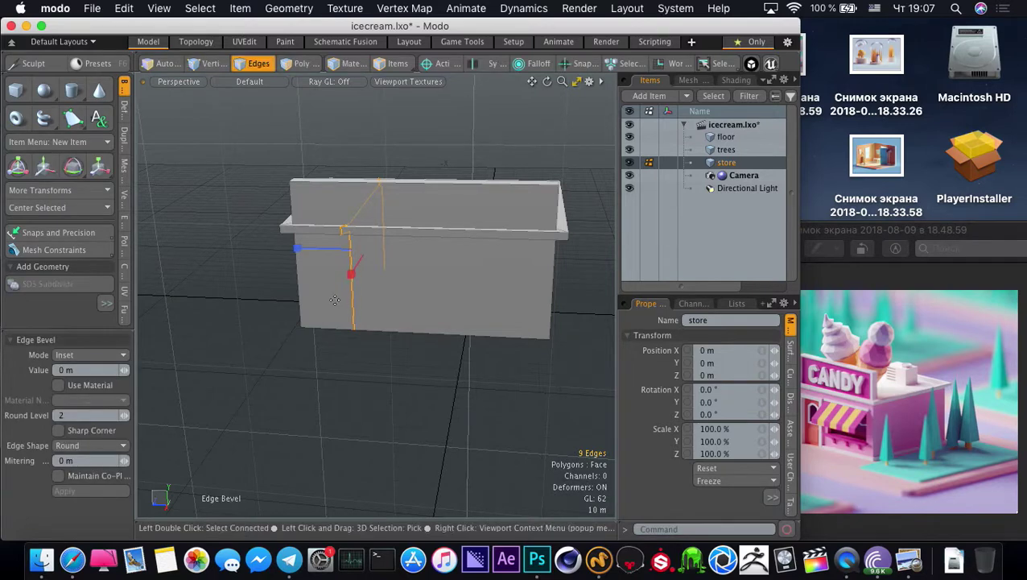
pyautogui.moveTo(362, 330); pyautogui.dragTo(369, 330)
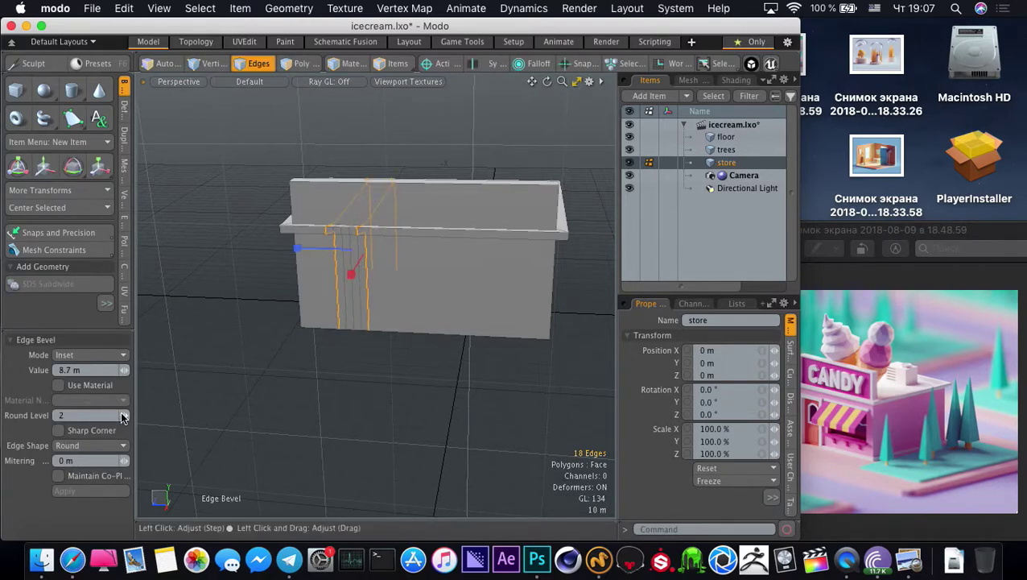
pyautogui.keyDown('alt'); pyautogui.moveTo(417, 358); pyautogui.dragTo(398, 347); pyautogui.keyUp('alt')
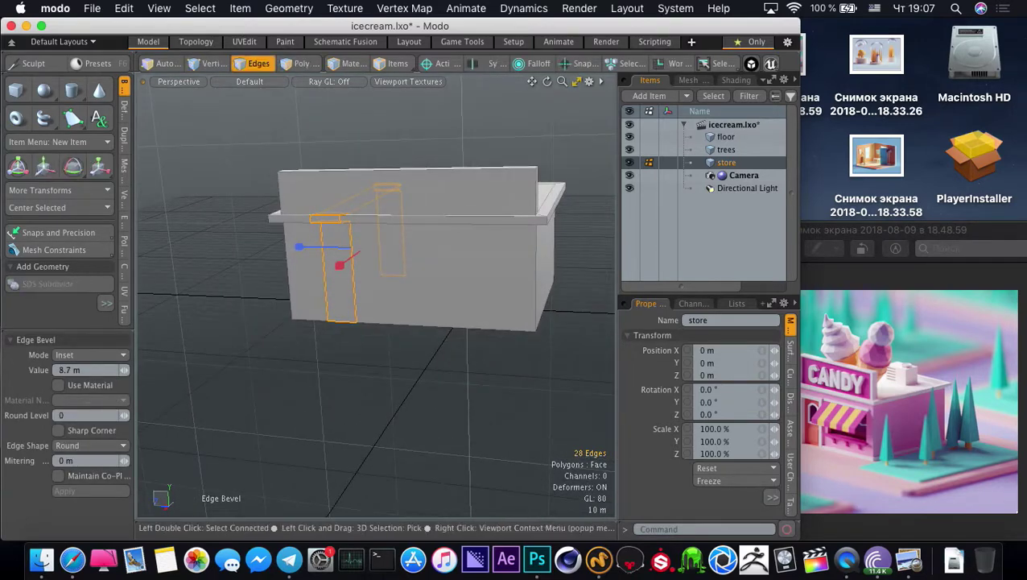
pyautogui.press('space')
pyautogui.click(378, 372)
# Add a horizontal edge loop at about 38% of the wall height and delete the polygon below it to open the doorway
pyautogui.hotkey('alt', 'c')
pyautogui.moveTo(356, 281); pyautogui.dragTo(355, 260)
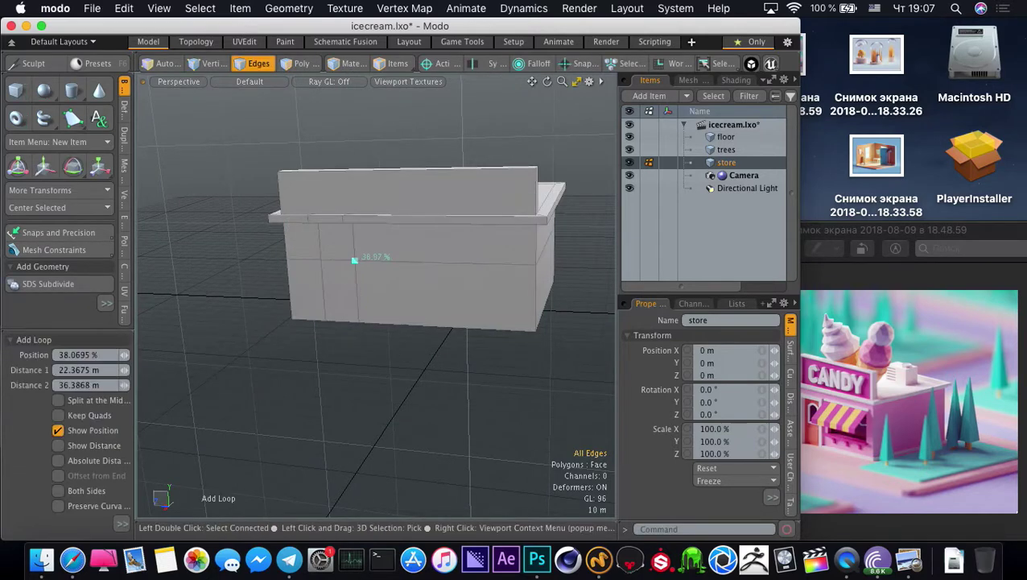
pyautogui.click(354, 258)
pyautogui.press('space')
pyautogui.keyDown('alt'); pyautogui.moveTo(303, 357); pyautogui.dragTo(330, 290); pyautogui.keyUp('alt')
pyautogui.press('3')
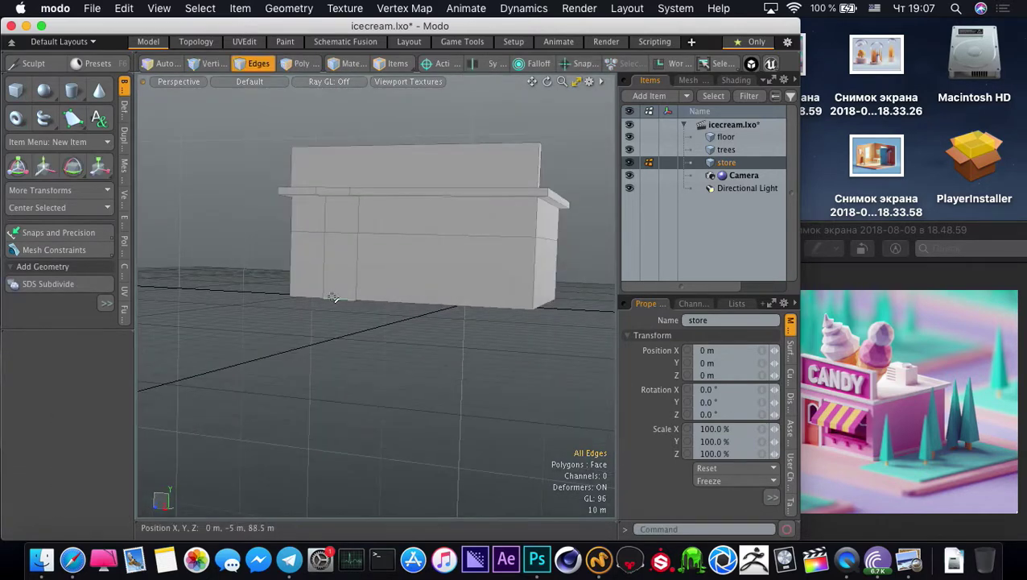
pyautogui.press('Delete')
pyautogui.keyDown('alt'); pyautogui.moveTo(346, 339); pyautogui.dragTo(327, 355); pyautogui.keyUp('alt')
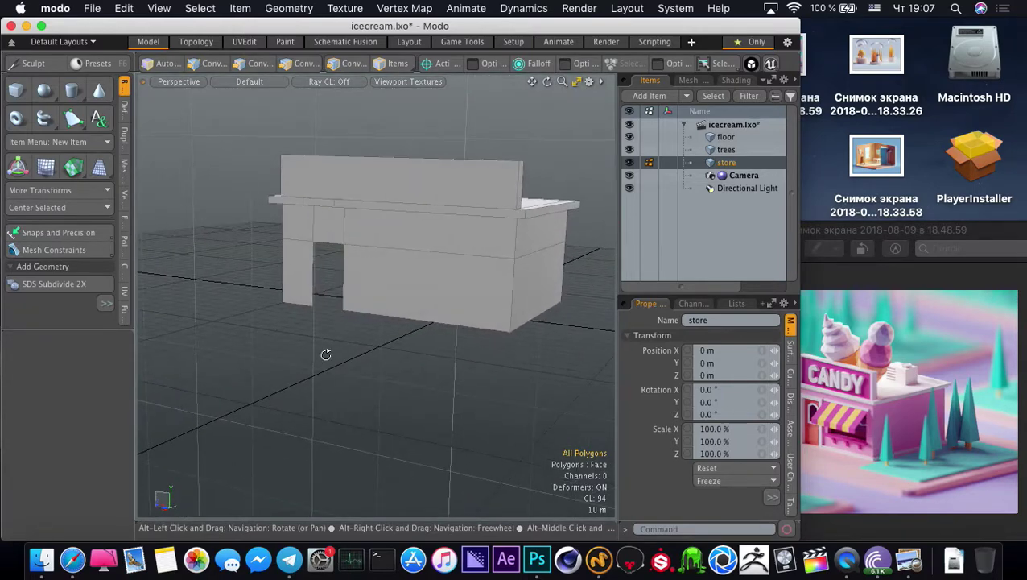
# Outline a window on the front wall with a horizontal loop at about 61% and two vertical loops, the outer at about 12%
pyautogui.hotkey('alt', 'l')
pyautogui.press('super+z')
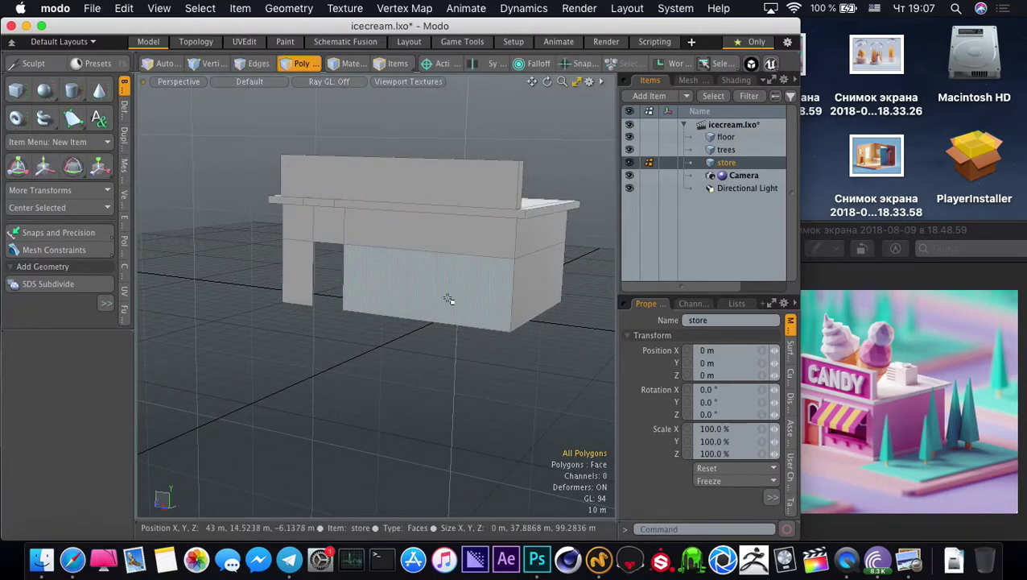
pyautogui.hotkey('alt', 'l')
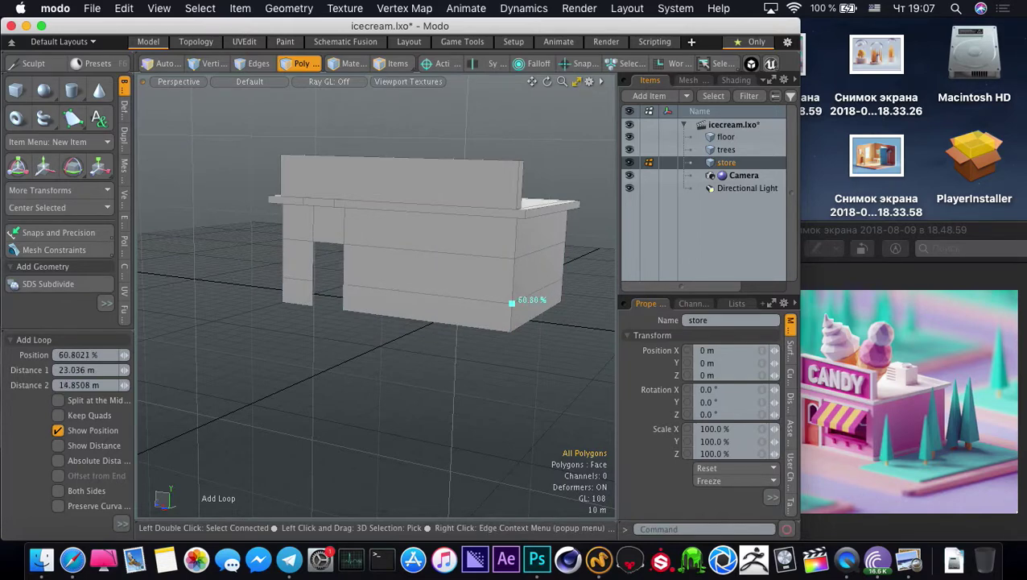
pyautogui.click(512, 303)
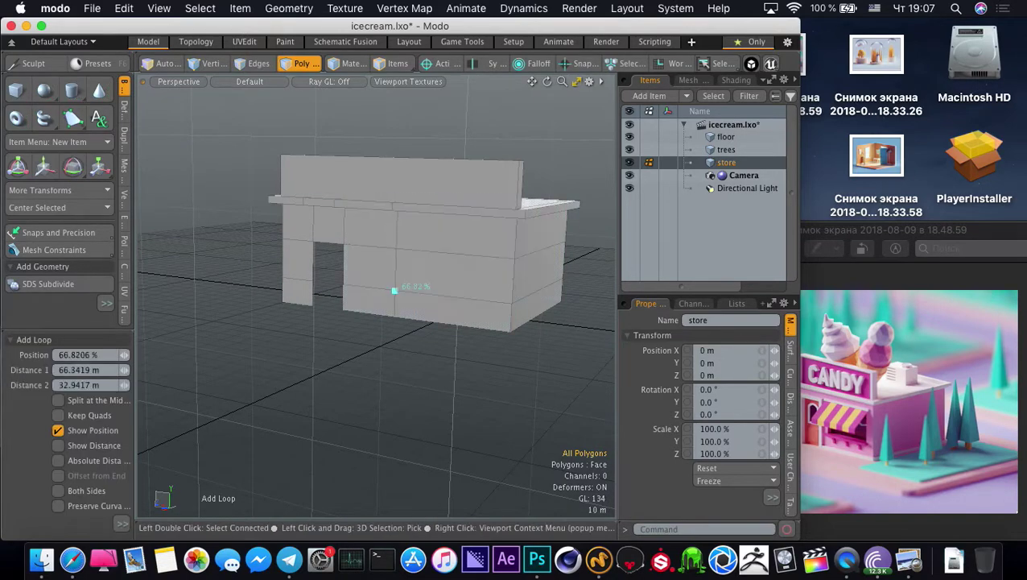
pyautogui.moveTo(388, 290); pyautogui.dragTo(387, 289)
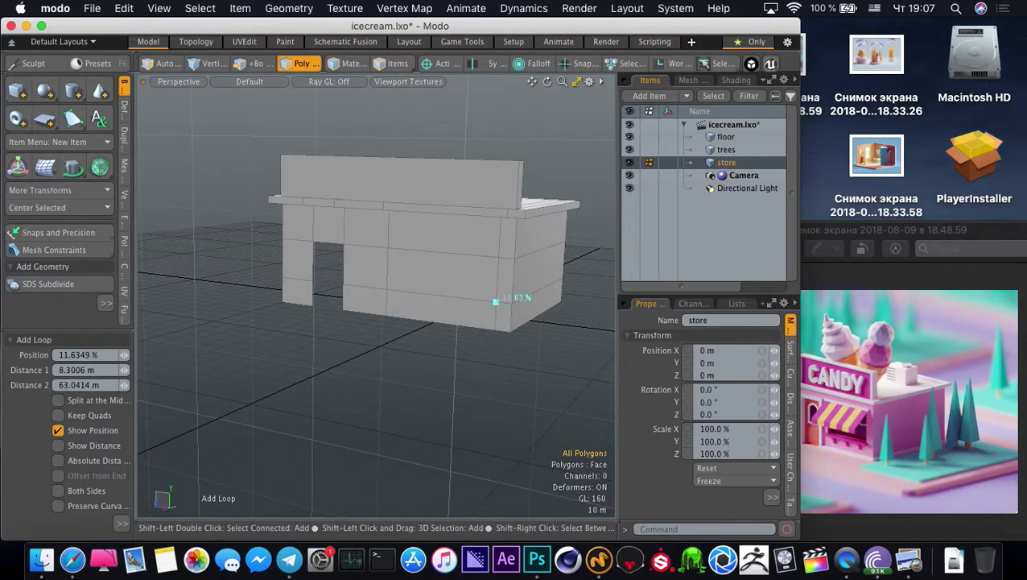
pyautogui.press('space')
# Move the vertical edge loop at the window's inner side 18 m in Z towards the doorway
pyautogui.press('2')
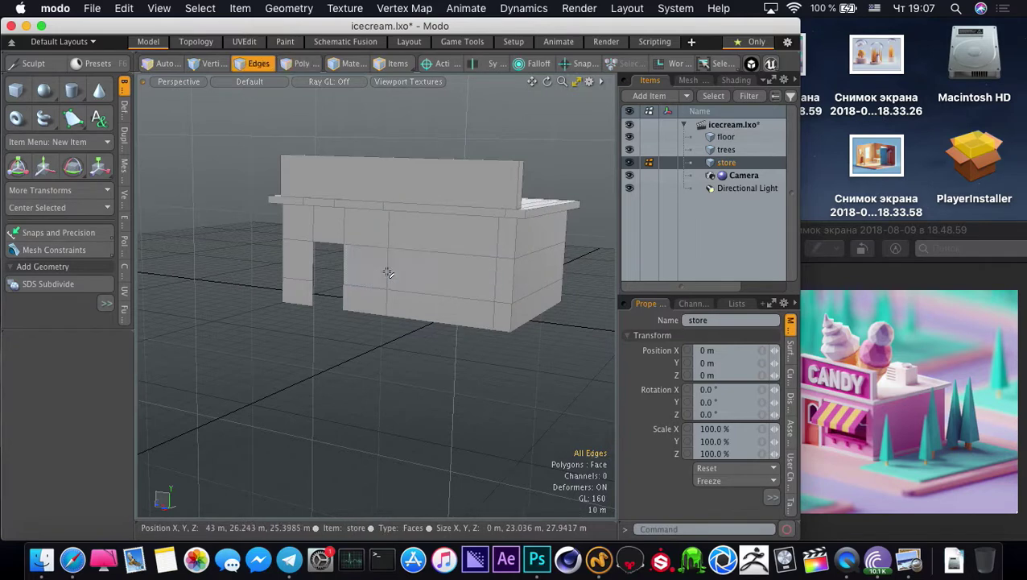
pyautogui.doubleClick(388, 271)
pyautogui.press('w')
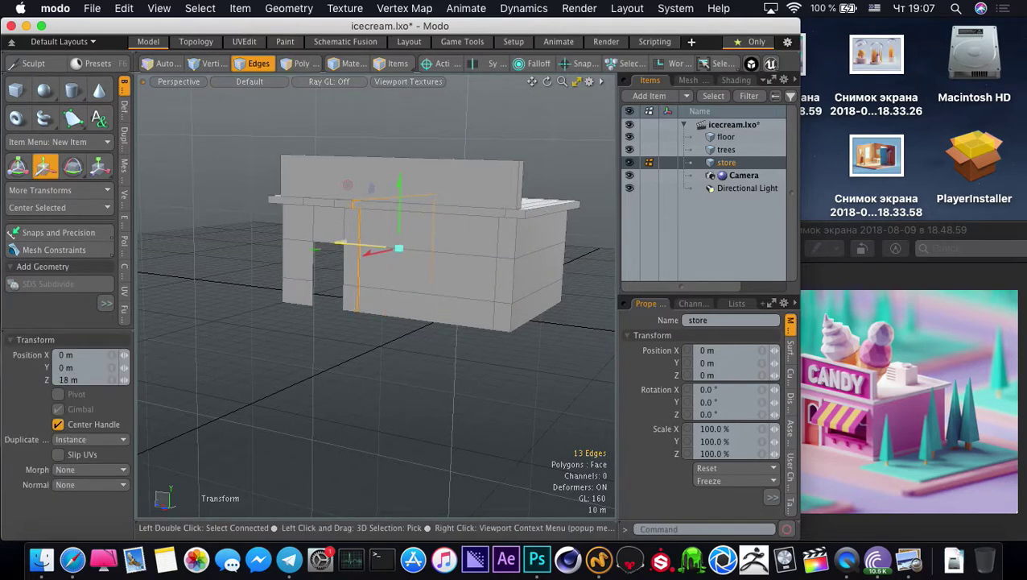
pyautogui.press('space')
pyautogui.click(415, 376)
# Delete the outlined polygon on the front wall to open the window
pyautogui.keyDown('alt'); pyautogui.moveTo(415, 376); pyautogui.dragTo(409, 354); pyautogui.keyUp('alt')
pyautogui.keyDown('ctrl'); pyautogui.keyDown('alt'); pyautogui.moveTo(409, 353); pyautogui.dragTo(374, 353); pyautogui.keyUp('alt'); pyautogui.keyUp('ctrl')
pyautogui.keyDown('alt'); pyautogui.moveTo(374, 354); pyautogui.dragTo(392, 383); pyautogui.keyUp('alt')
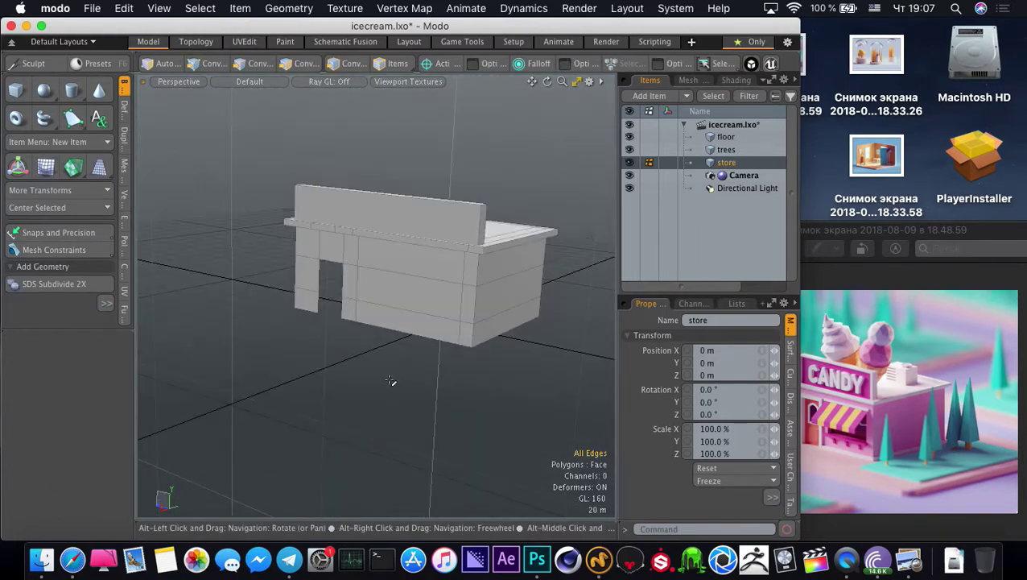
pyautogui.keyDown('alt'); pyautogui.moveTo(429, 382); pyautogui.dragTo(420, 320); pyautogui.keyUp('alt')
pyautogui.press('3')
pyautogui.click(395, 290)
pyautogui.press('Delete')
# Compare the store's proportions with the candy shop reference image and view it from above
pyautogui.click(810, 229)
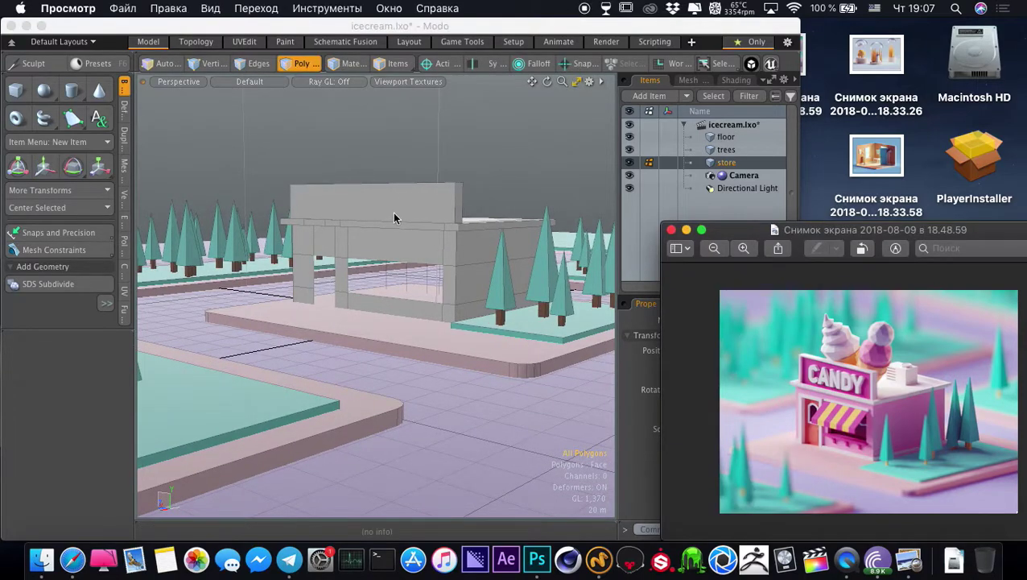
pyautogui.click(394, 218)
pyautogui.moveTo(395, 217)
pyautogui.keyDown('alt'); pyautogui.mouseDown()
pyautogui.moveTo(397, 314)
pyautogui.moveTo(370, 345)
pyautogui.moveTo(387, 374)
pyautogui.moveTo(395, 347)
pyautogui.mouseUp(); pyautogui.keyUp('alt')
pyautogui.keyDown('alt'); pyautogui.moveTo(373, 282); pyautogui.dragTo(414, 303); pyautogui.keyUp('alt')
pyautogui.moveTo(441, 299)
pyautogui.mouseDown(button='right')
pyautogui.moveTo(303, 190)
pyautogui.moveTo(412, 374)
pyautogui.mouseUp(button='right')
pyautogui.press('w')
pyautogui.press('space')
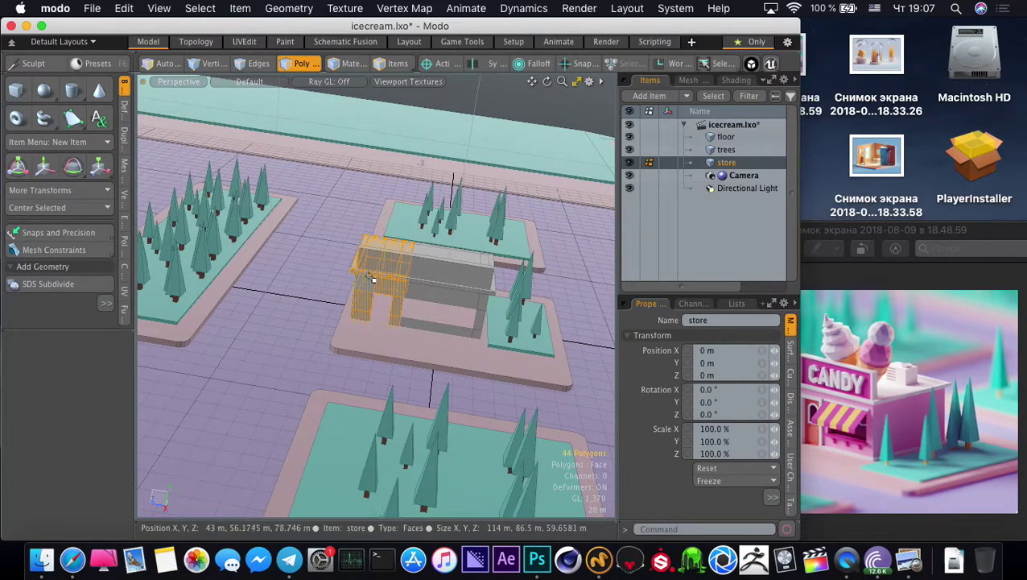
# Shorten the store by moving all vertices of its doorway end -39 m in Z
pyautogui.press('1')
pyautogui.moveTo(272, 310); pyautogui.dragTo(301, 192, button='right')
pyautogui.press('w')
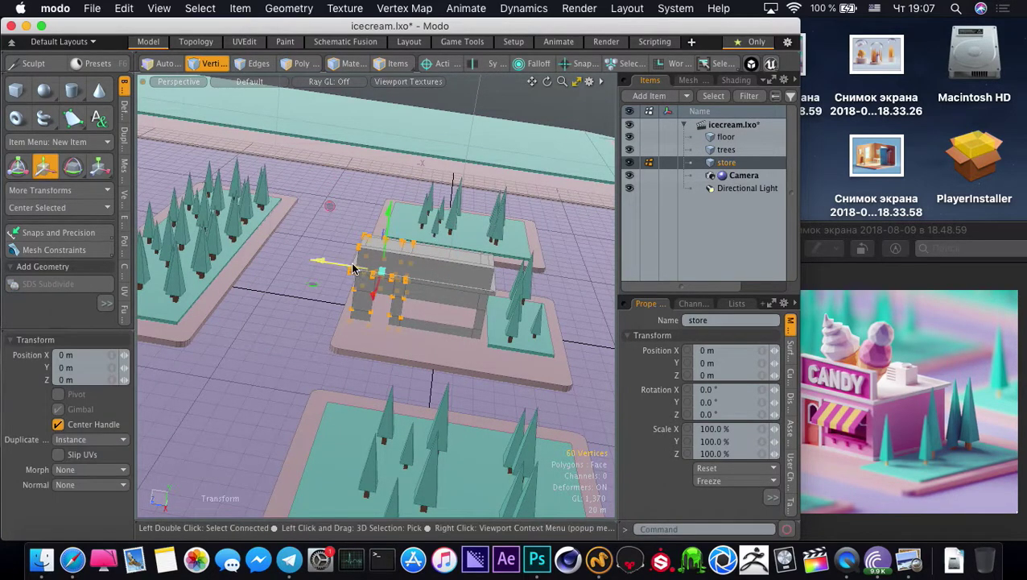
pyautogui.moveTo(355, 268)
pyautogui.mouseDown()
pyautogui.moveTo(349, 209)
pyautogui.moveTo(360, 211)
pyautogui.mouseUp()
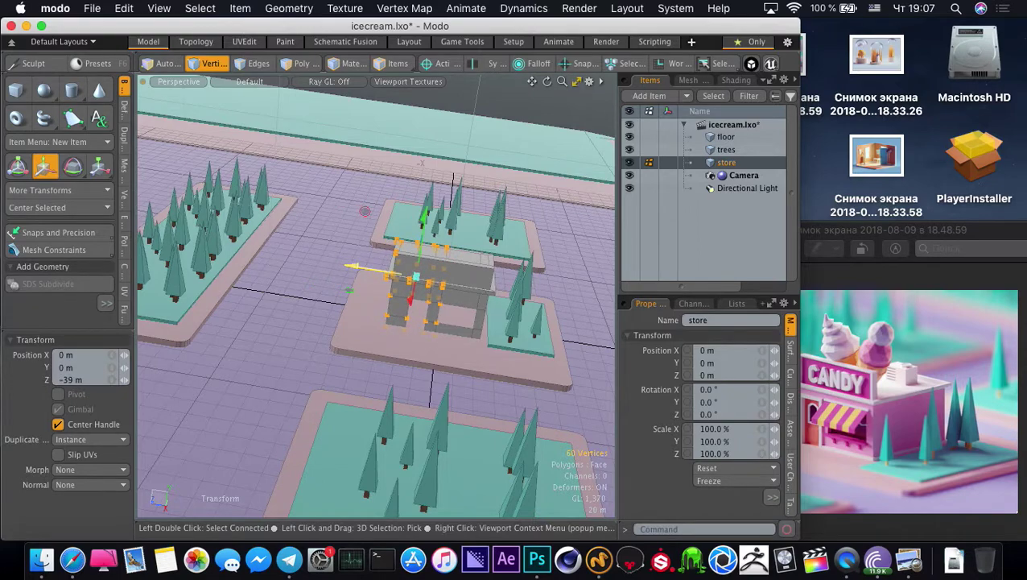
pyautogui.press('space')
# Isolate the store to select the ring of vertices at windowsill height and raise the ring slightly in Y
pyautogui.keyDown('alt'); pyautogui.moveTo(451, 379); pyautogui.dragTo(400, 321); pyautogui.keyUp('alt')
pyautogui.click(390, 346)
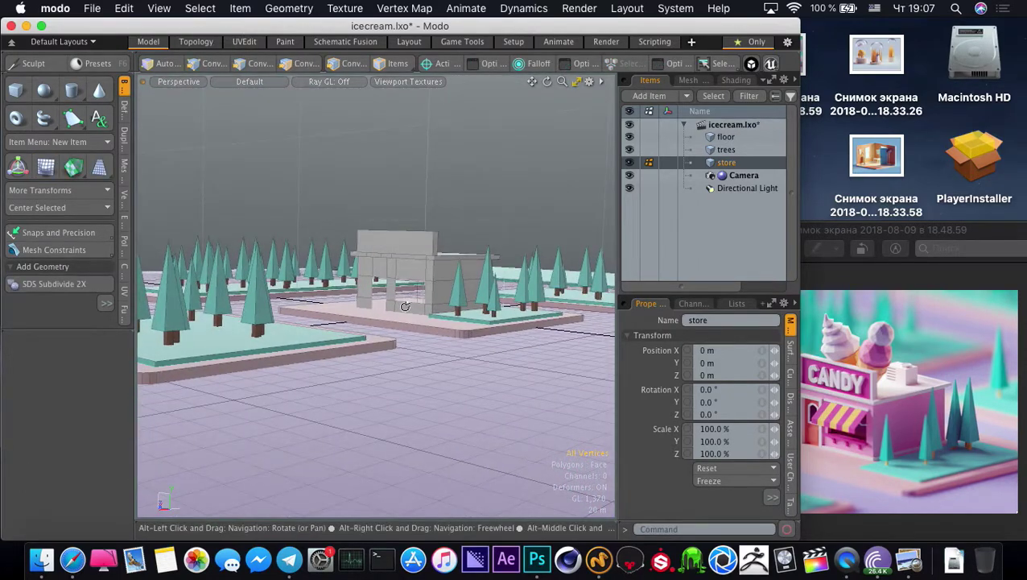
pyautogui.keyDown('alt'); pyautogui.moveTo(353, 363); pyautogui.dragTo(406, 313); pyautogui.keyUp('alt')
pyautogui.keyDown('alt'); pyautogui.scroll(5, 412, 307); pyautogui.keyUp('alt')
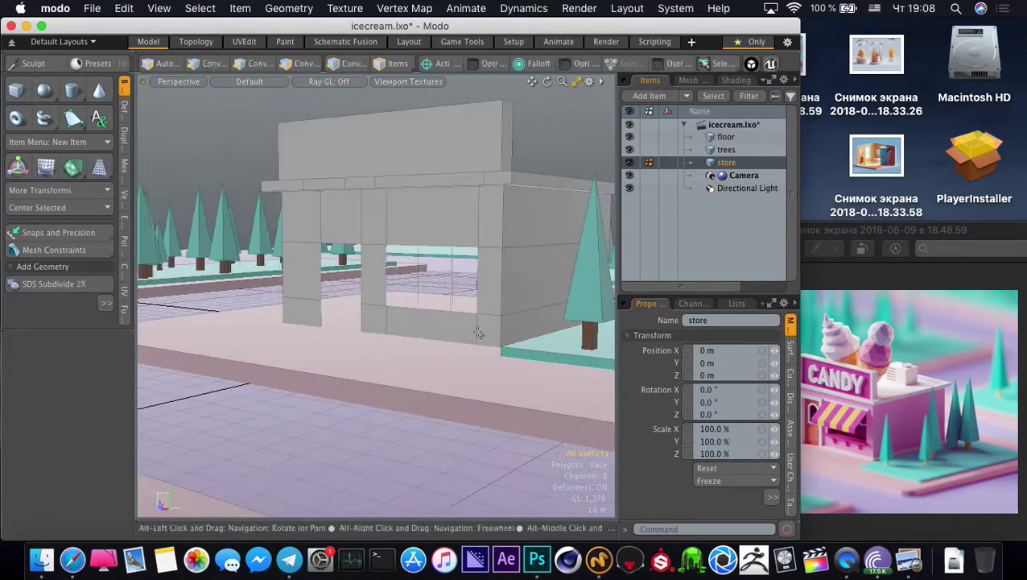
pyautogui.keyDown('alt'); pyautogui.moveTo(382, 309); pyautogui.dragTo(323, 289); pyautogui.keyUp('alt')
pyautogui.hotkey('shift', 'h')
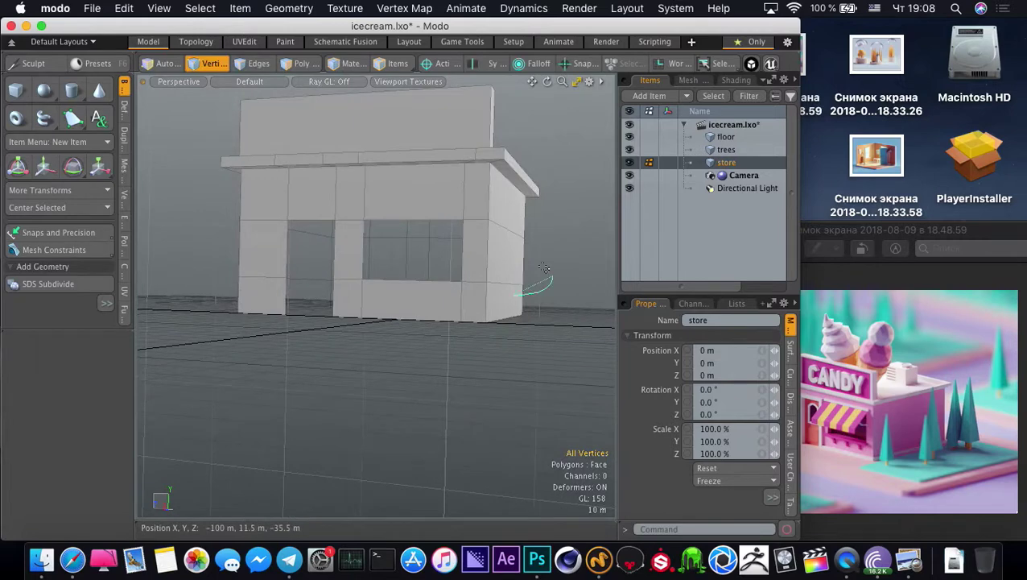
pyautogui.moveTo(197, 263); pyautogui.dragTo(231, 281, button='middle')
pyautogui.keyDown('alt'); pyautogui.moveTo(313, 303); pyautogui.dragTo(311, 326); pyautogui.keyUp('alt')
pyautogui.press('w')
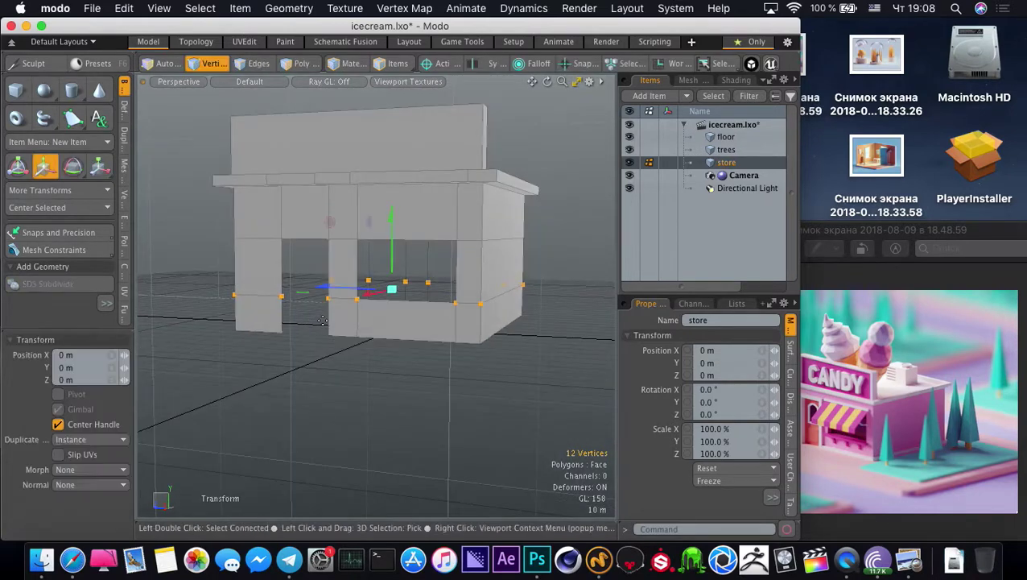
pyautogui.press('u')
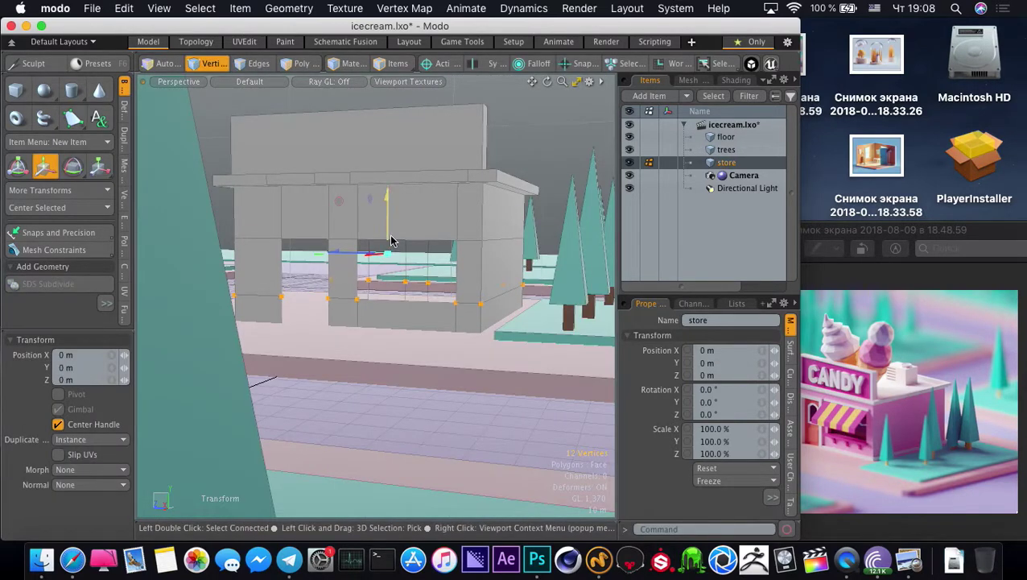
pyautogui.press('q')
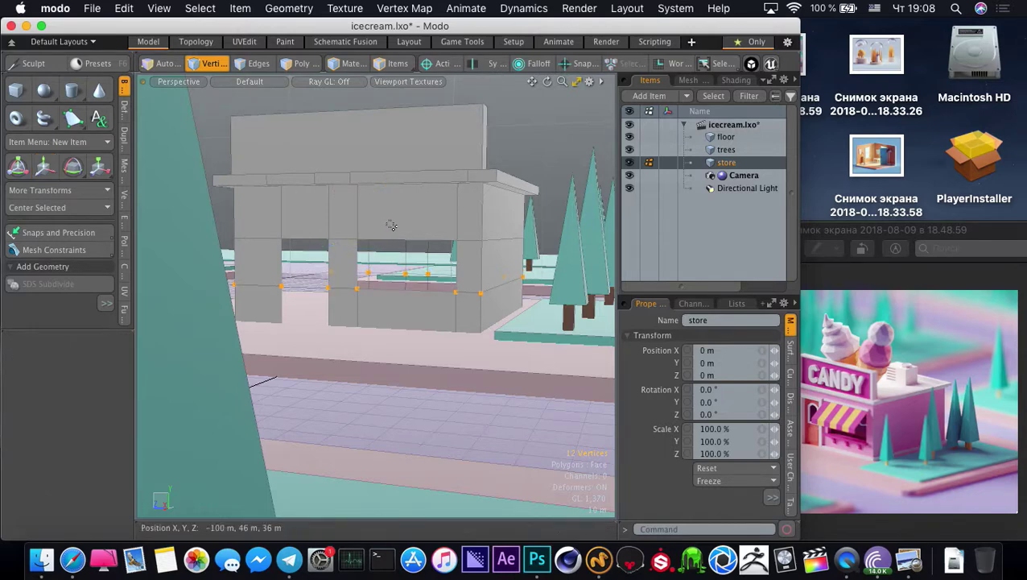
# Lower the store by moving the vertices of its upper wall, roof and sign block down in Y
pyautogui.hotkey('shift', 'h')
pyautogui.keyDown('alt'); pyautogui.moveTo(411, 234); pyautogui.dragTo(422, 242); pyautogui.keyUp('alt')
pyautogui.moveTo(451, 252); pyautogui.dragTo(578, 242, button='middle')
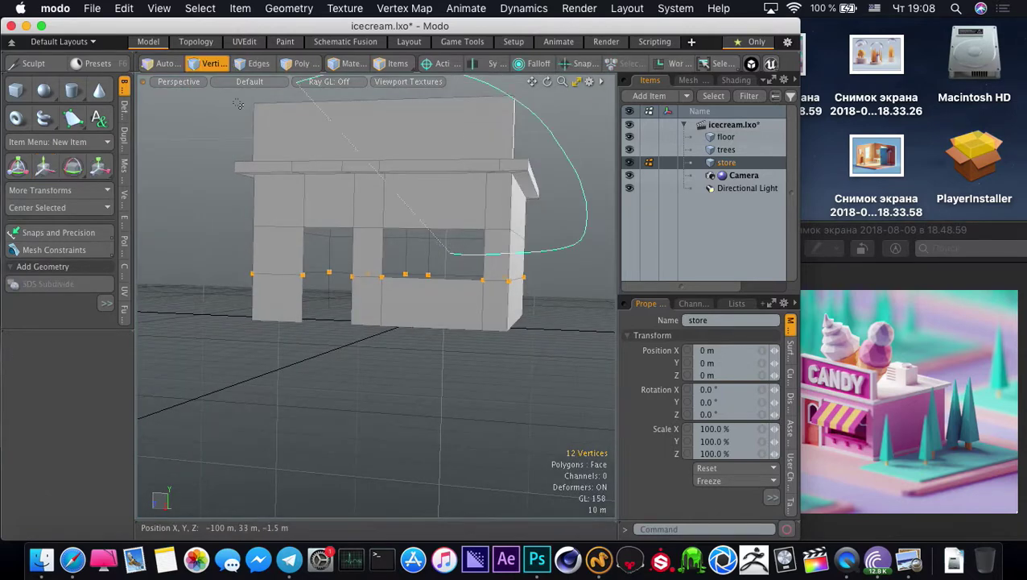
pyautogui.moveTo(155, 251); pyautogui.dragTo(145, 253, button='right')
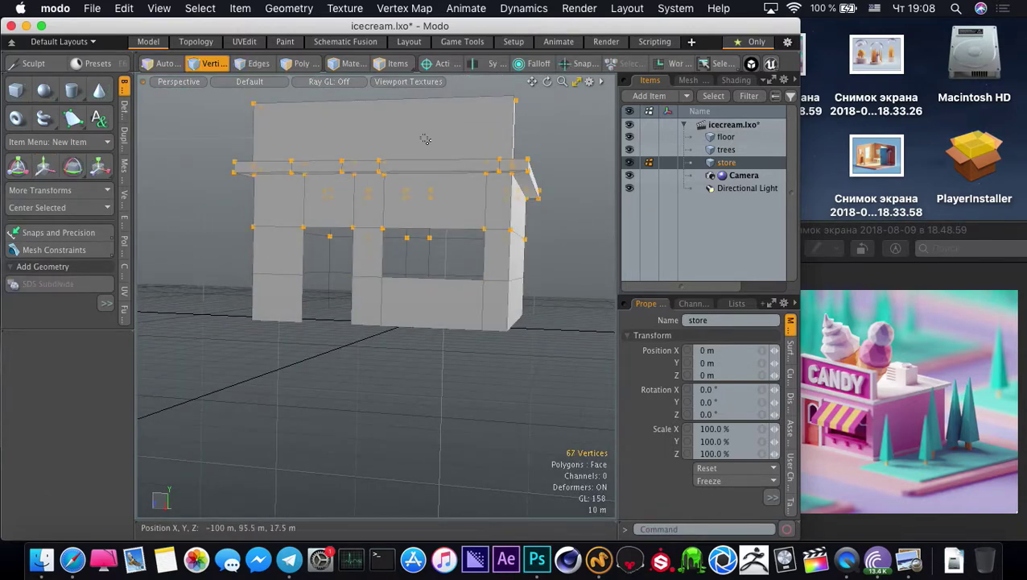
pyautogui.press('w')
pyautogui.hotkey('shift', 'h')
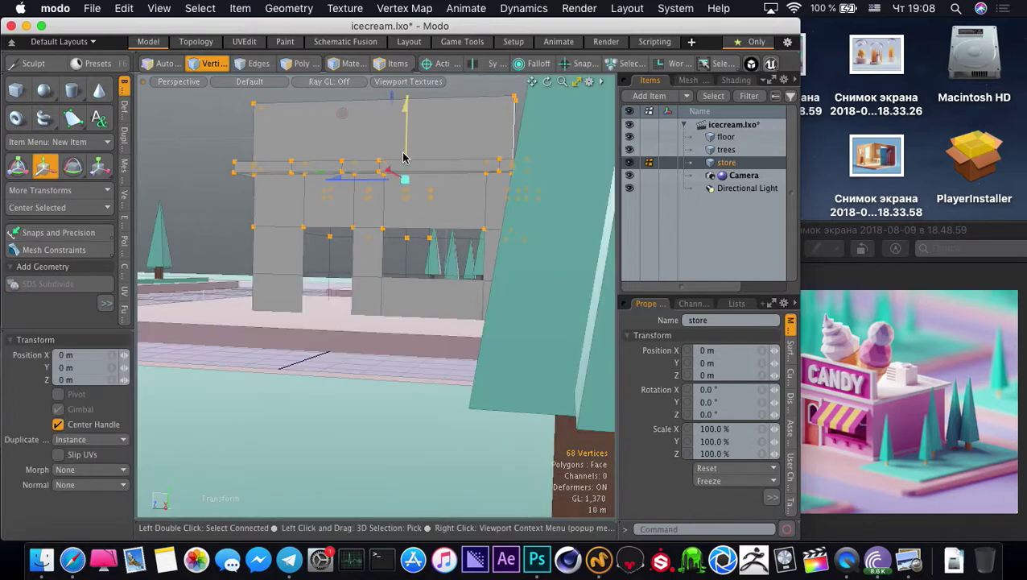
pyautogui.moveTo(406, 156); pyautogui.dragTo(396, 201)
pyautogui.keyDown('alt'); pyautogui.moveTo(397, 201); pyautogui.dragTo(366, 240); pyautogui.keyUp('alt')
pyautogui.press('space')
pyautogui.click(267, 168)
pyautogui.press('w')
pyautogui.press('space')
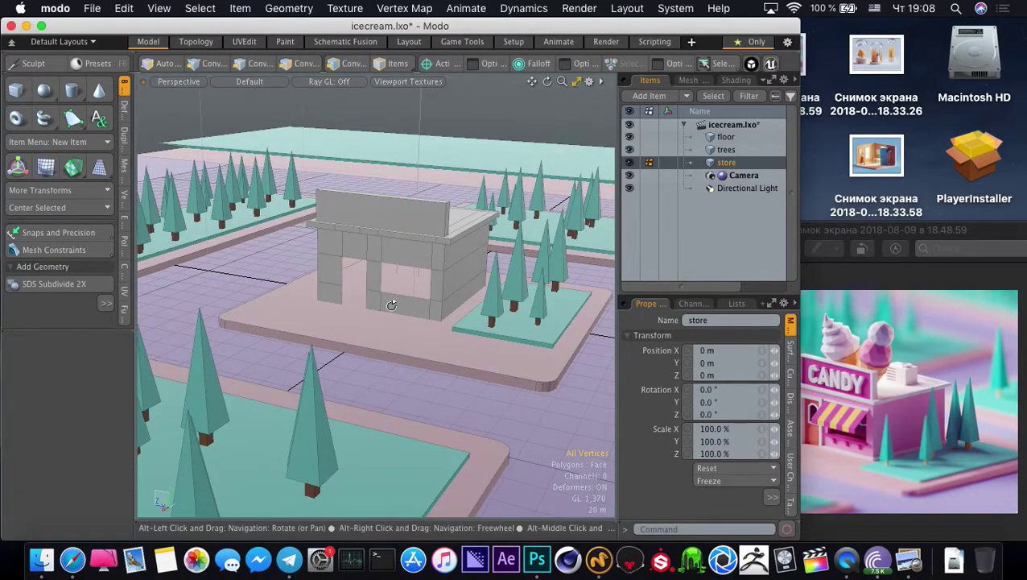
# Examine the resized store among the trees and compare it with the candy shop reference image
pyautogui.keyDown('alt'); pyautogui.moveTo(389, 303); pyautogui.dragTo(390, 259); pyautogui.keyUp('alt')
pyautogui.scroll(-2, 390, 266)
pyautogui.scroll(8, 395, 281)
pyautogui.keyDown('alt'); pyautogui.moveTo(431, 355); pyautogui.dragTo(361, 274); pyautogui.keyUp('alt')
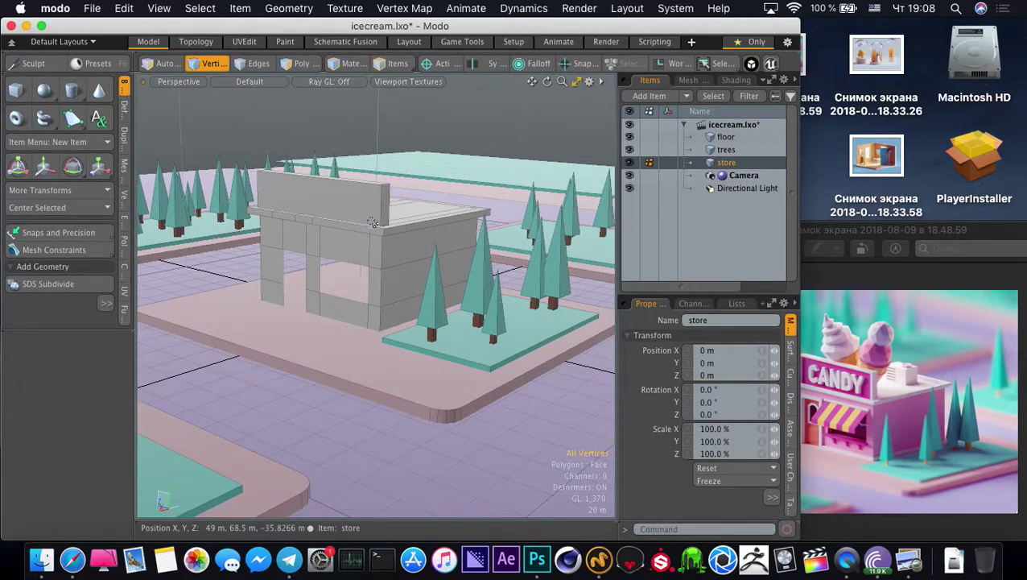
pyautogui.click(815, 364)
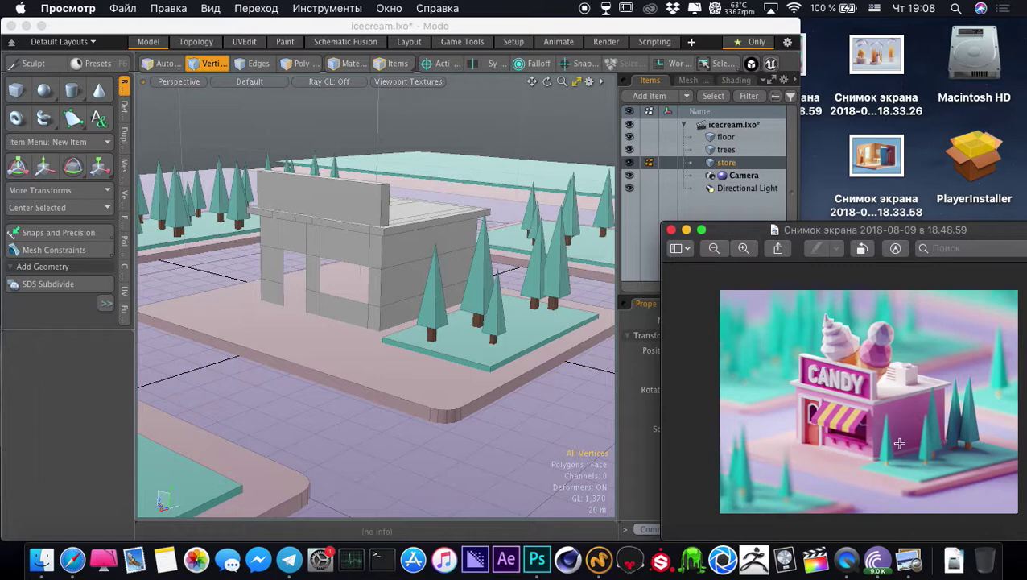
pyautogui.click(229, 268)
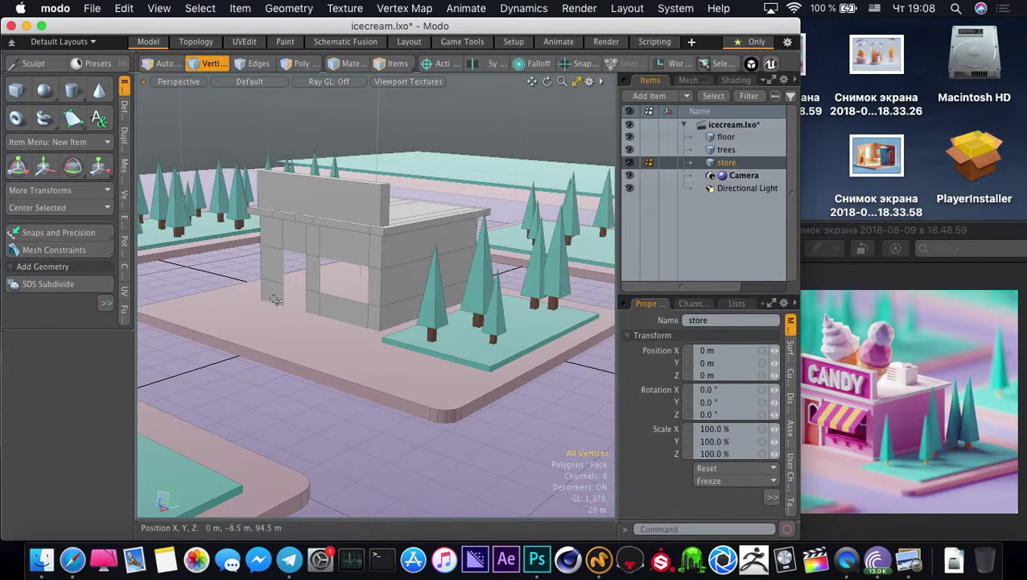
# Add a horizontal edge loop around the base of the store's walls at about 34% of the lowest band
pyautogui.keyDown('alt'); pyautogui.moveTo(291, 317); pyautogui.dragTo(369, 303); pyautogui.keyUp('alt')
pyautogui.hotkey('shift', 'h')
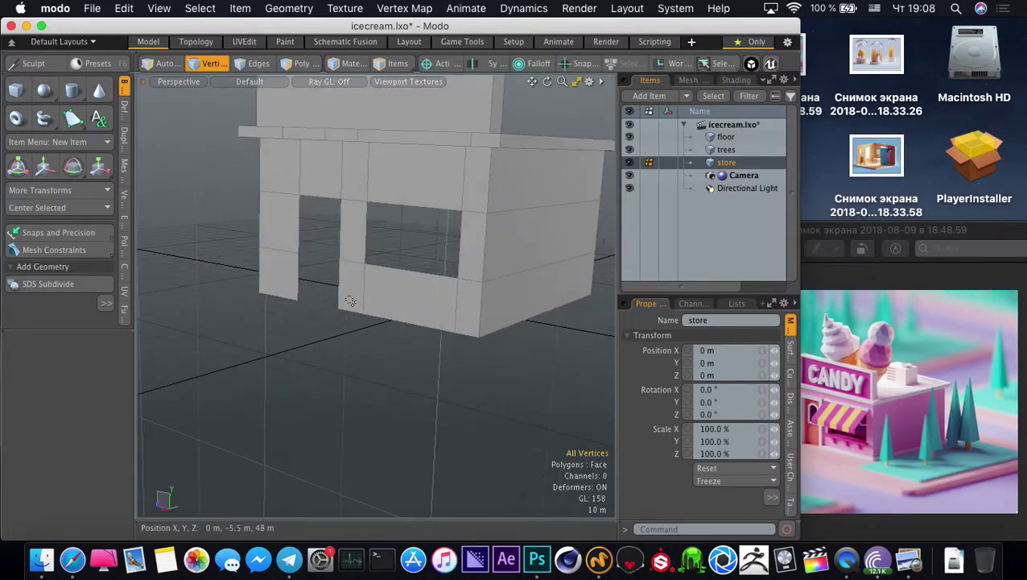
pyautogui.press('u')
pyautogui.hotkey('alt', 'l')
pyautogui.click(363, 296)
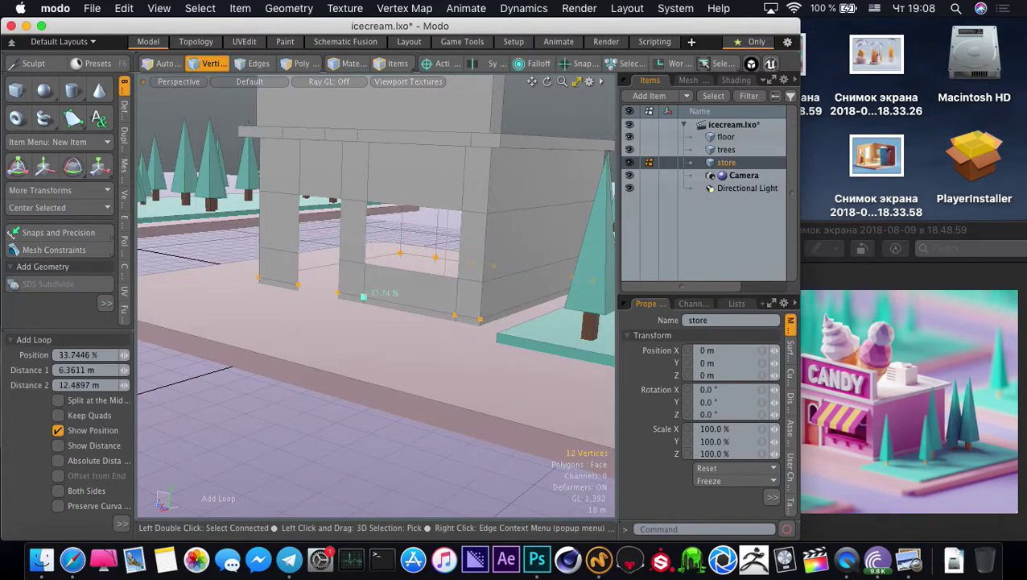
pyautogui.press('space')
pyautogui.keyDown('alt'); pyautogui.moveTo(259, 317); pyautogui.dragTo(287, 309); pyautogui.keyUp('alt')
pyautogui.click(286, 308)
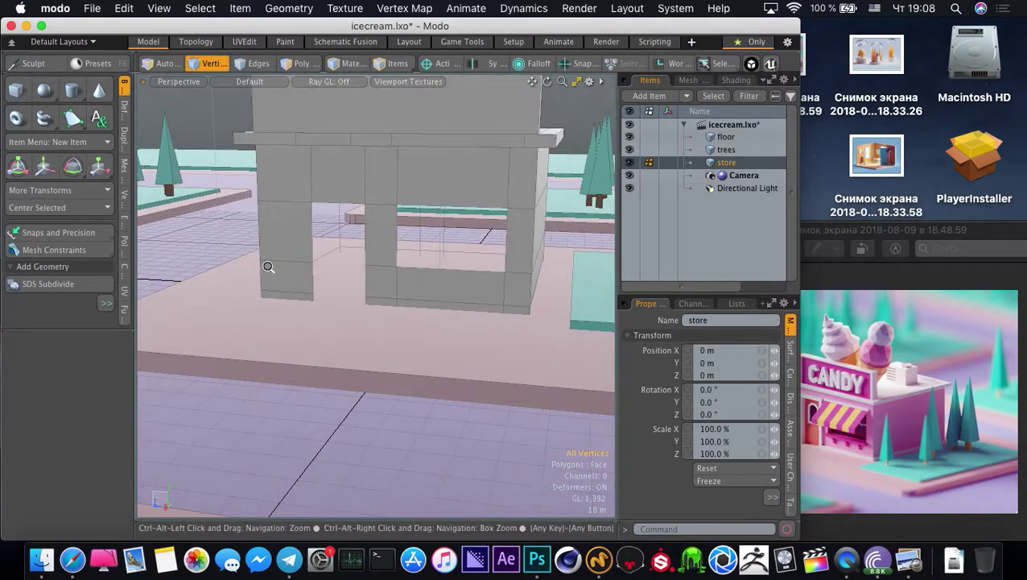
# Add edge loops framing the store's doorway: one vertical loop beside each side and a horizontal loop above it at about 88%
pyautogui.keyDown('ctrl'); pyautogui.keyDown('alt'); pyautogui.moveTo(269, 270); pyautogui.dragTo(332, 188); pyautogui.keyUp('alt'); pyautogui.keyUp('ctrl')
pyautogui.hotkey('alt', 'l')
pyautogui.click(322, 173)
pyautogui.press('space')
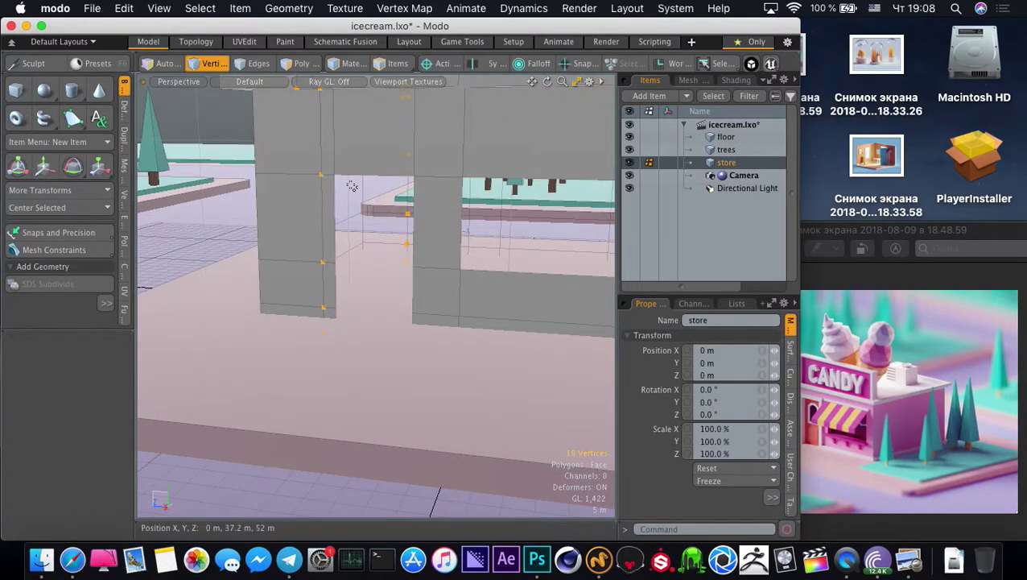
pyautogui.hotkey('alt', 'l')
pyautogui.click(419, 172)
pyautogui.press('space')
pyautogui.hotkey('alt', 'l')
pyautogui.click(413, 166)
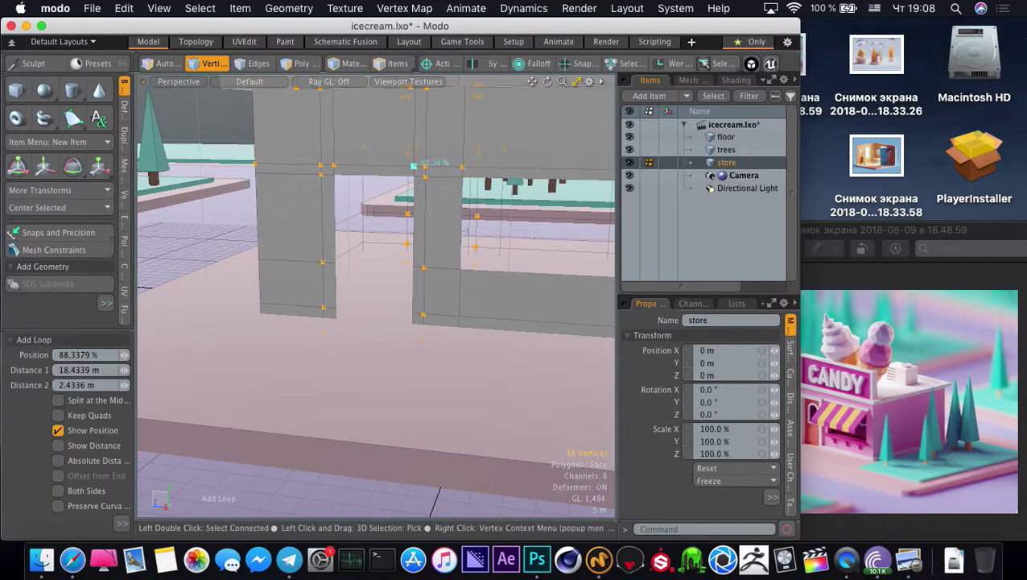
pyautogui.press('space')
# Select the base strip and door frame polygons around the store and bevel them outward with a 2.5 m shift
pyautogui.press('3')
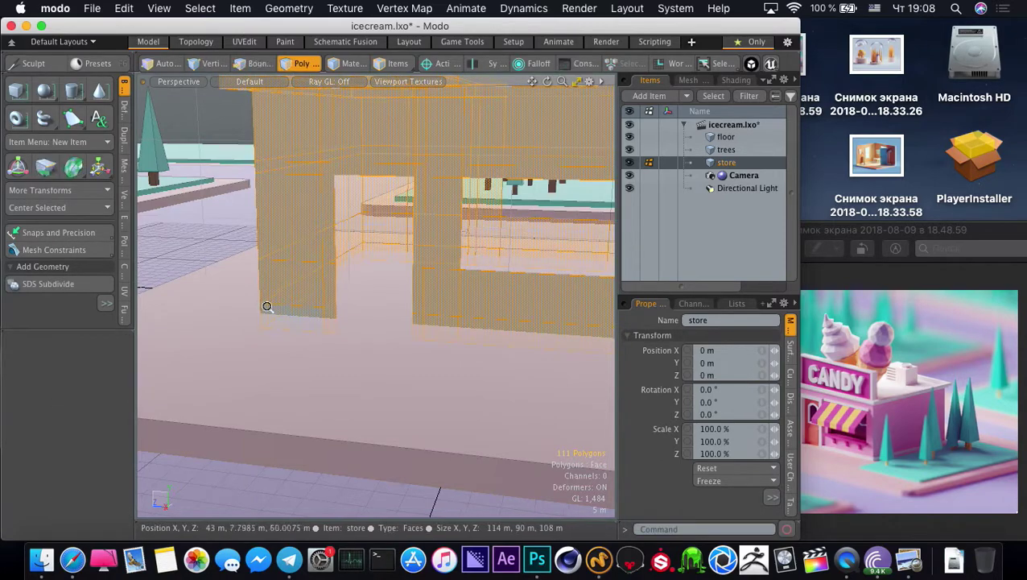
pyautogui.moveTo(266, 308)
pyautogui.keyDown('ctrl'); pyautogui.keyDown('alt'); pyautogui.mouseDown()
pyautogui.moveTo(247, 308)
pyautogui.moveTo(266, 303)
pyautogui.mouseUp(); pyautogui.keyUp('alt'); pyautogui.keyUp('ctrl')
pyautogui.click(314, 292)
pyautogui.press('Right')
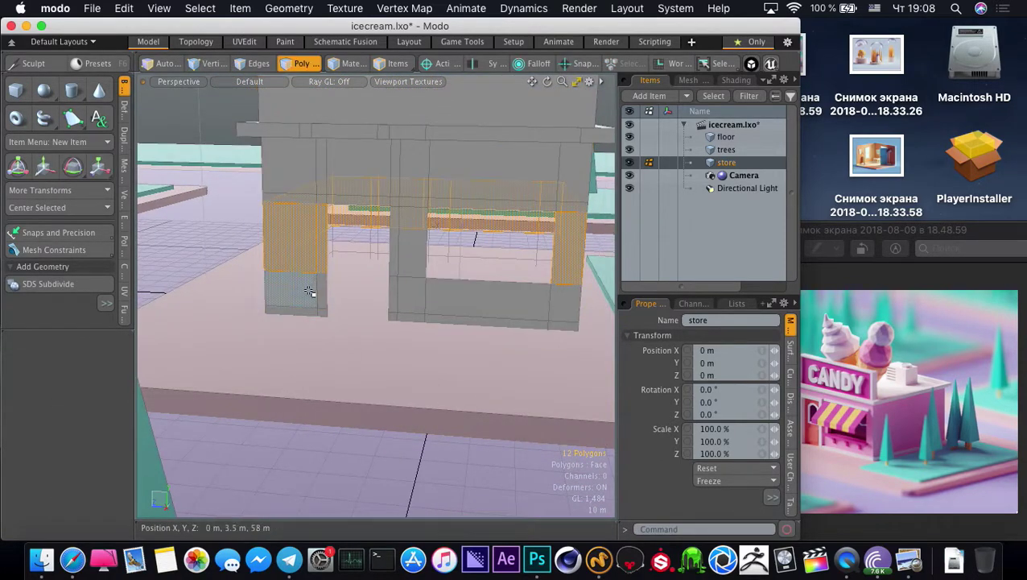
pyautogui.press('Left')
pyautogui.press('Left')
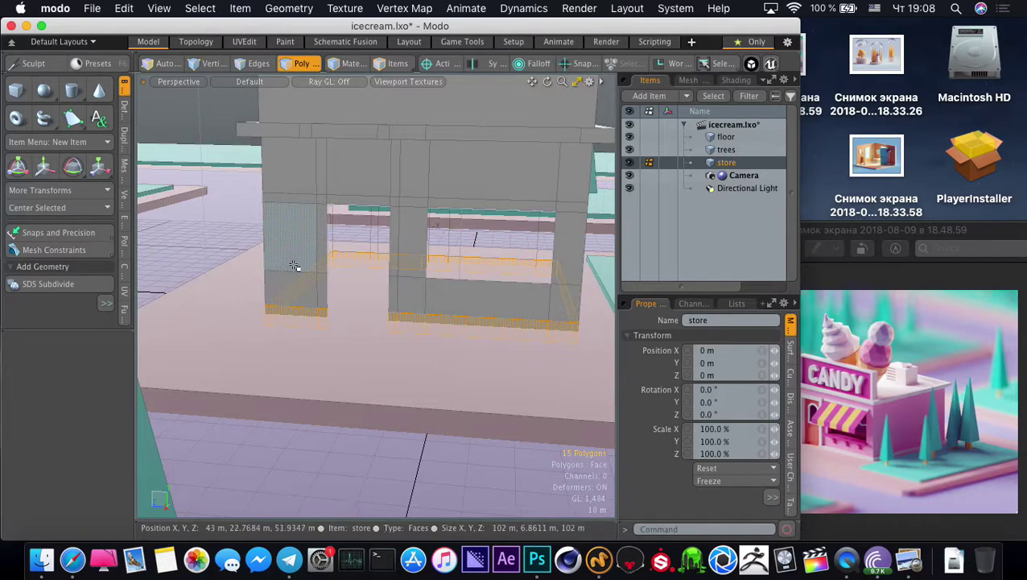
pyautogui.keyDown('shift'); pyautogui.click(322, 267); pyautogui.keyUp('shift')
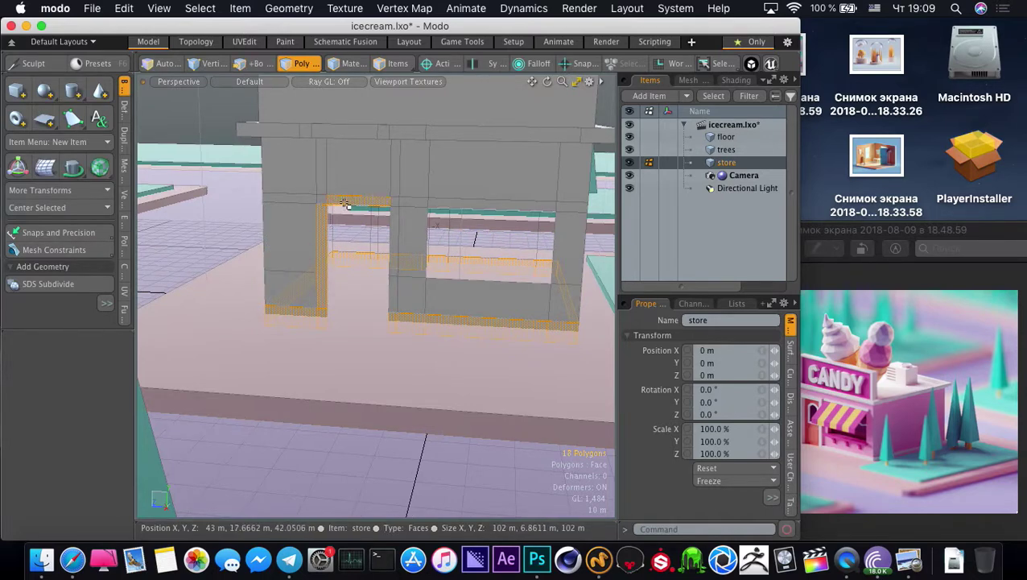
pyautogui.keyDown('ctrl'); pyautogui.click(294, 197); pyautogui.keyUp('ctrl')
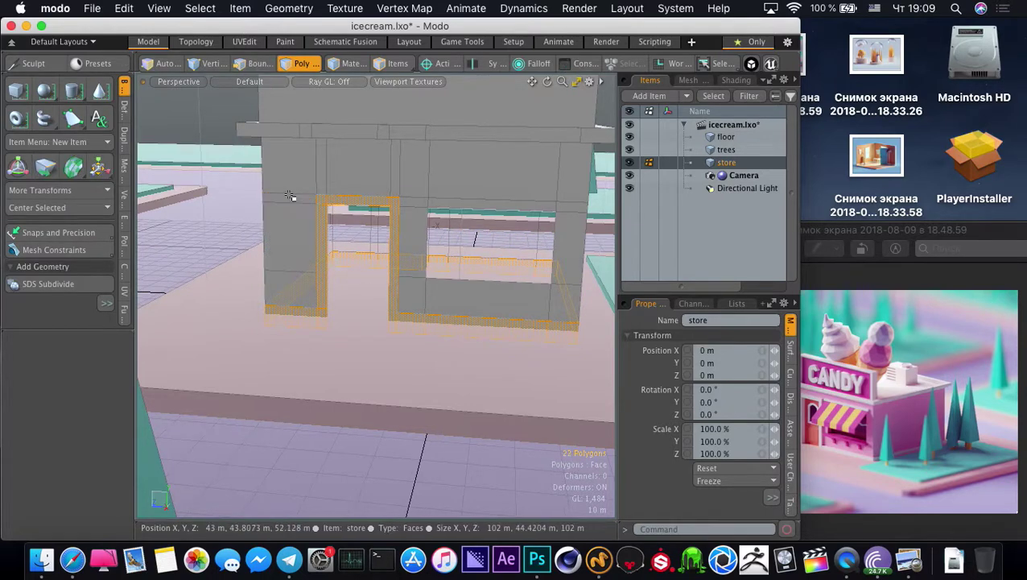
pyautogui.keyDown('alt'); pyautogui.moveTo(347, 281); pyautogui.dragTo(309, 294); pyautogui.keyUp('alt')
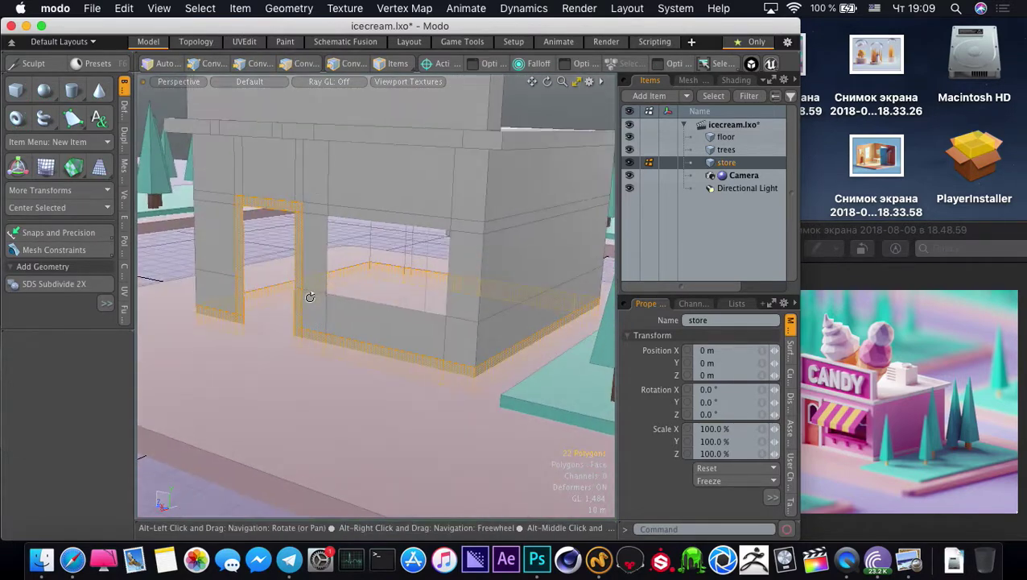
pyautogui.press('b')
pyautogui.moveTo(375, 265); pyautogui.dragTo(371, 266)
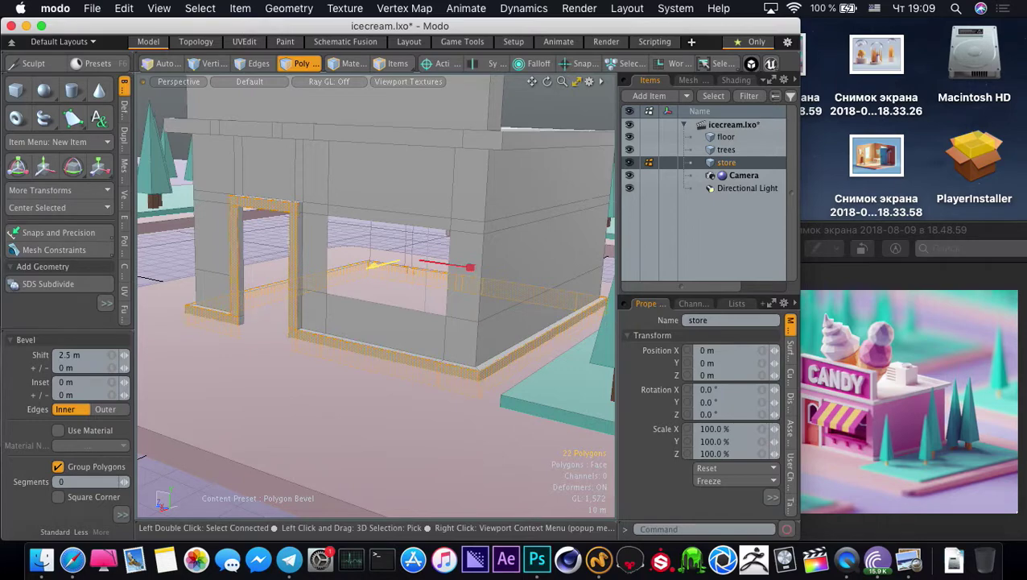
pyautogui.press('space')
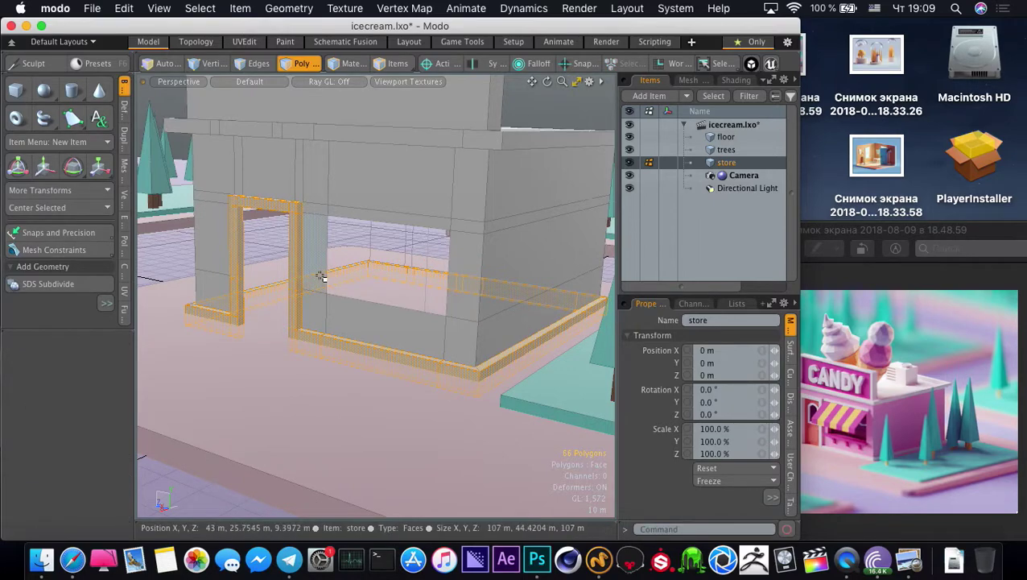
pyautogui.moveTo(298, 279)
pyautogui.keyDown('alt'); pyautogui.mouseDown()
pyautogui.moveTo(278, 296)
pyautogui.moveTo(266, 289)
pyautogui.moveTo(286, 274)
pyautogui.mouseUp(); pyautogui.keyUp('alt')
pyautogui.click(265, 286)
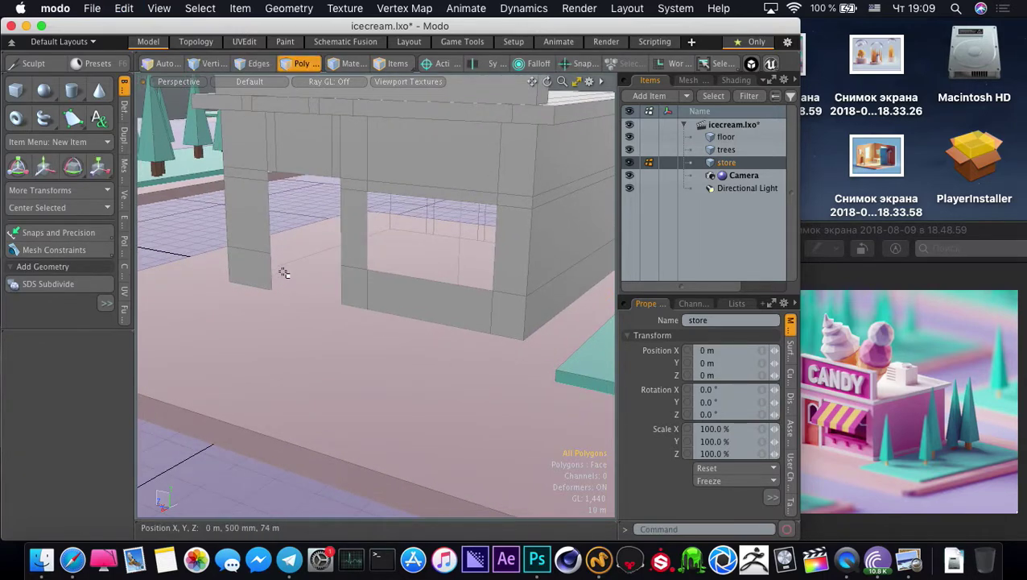
pyautogui.press('super+z')
pyautogui.click(190, 215)
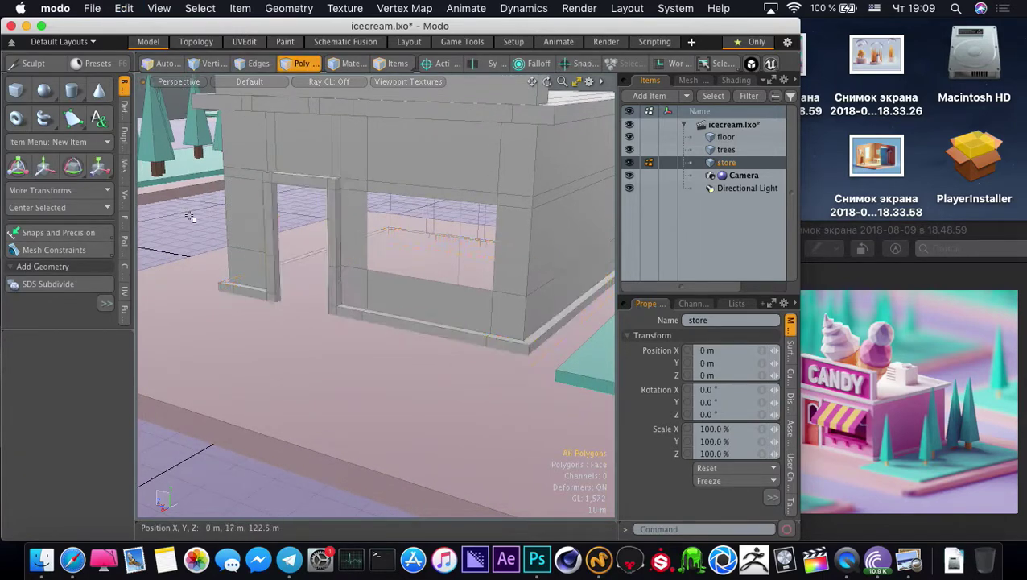
# Select the beveled base and door frame trim, cut it from the store and paste it into a new mesh item
pyautogui.doubleClick(260, 203)
pyautogui.doubleClick(271, 191)
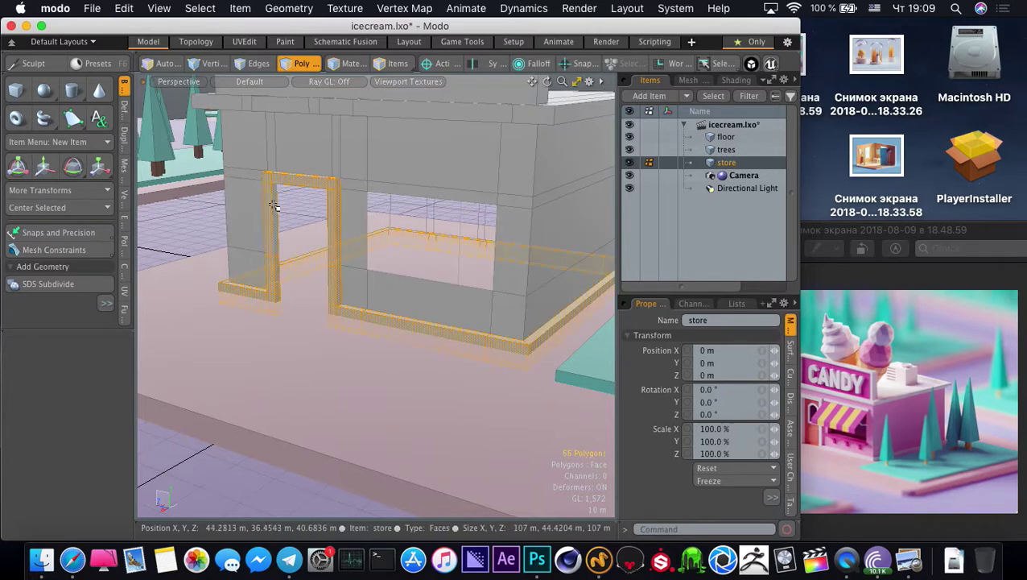
pyautogui.doubleClick(252, 201)
pyautogui.doubleClick(263, 211)
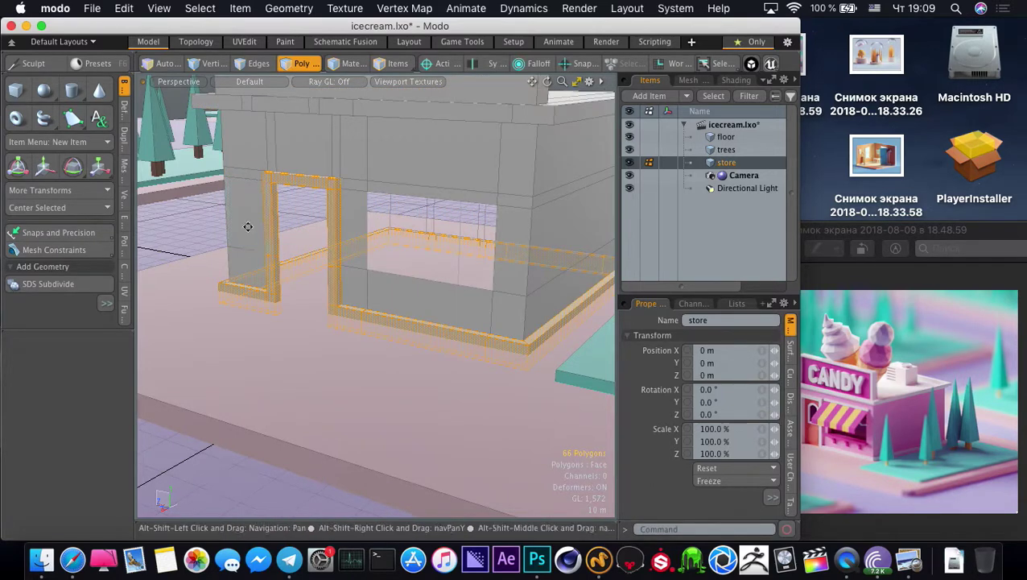
pyautogui.keyDown('alt'); pyautogui.moveTo(248, 224); pyautogui.dragTo(255, 235); pyautogui.keyUp('alt')
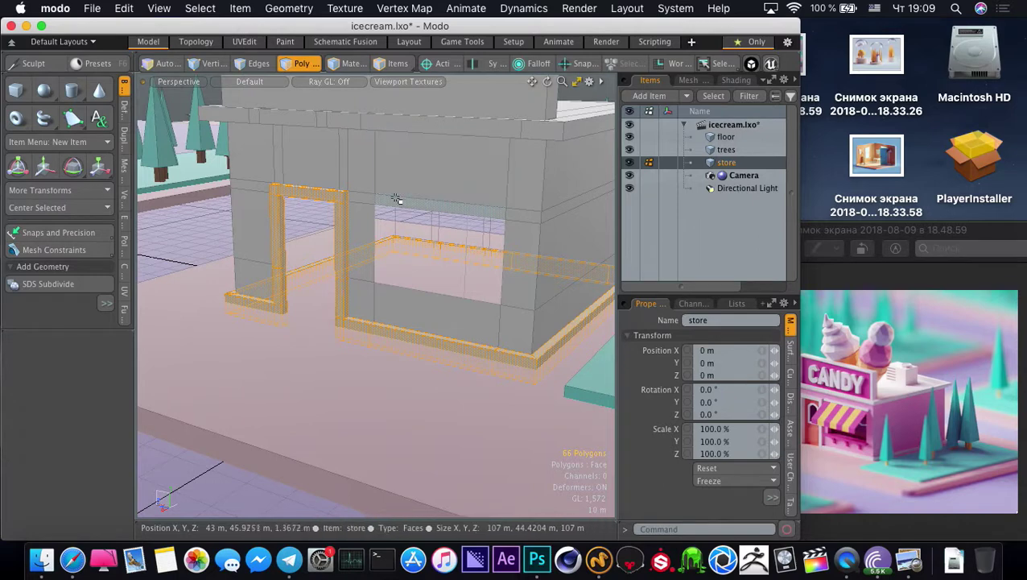
pyautogui.hotkey('ctrl', 'x')
pyautogui.click(649, 96)
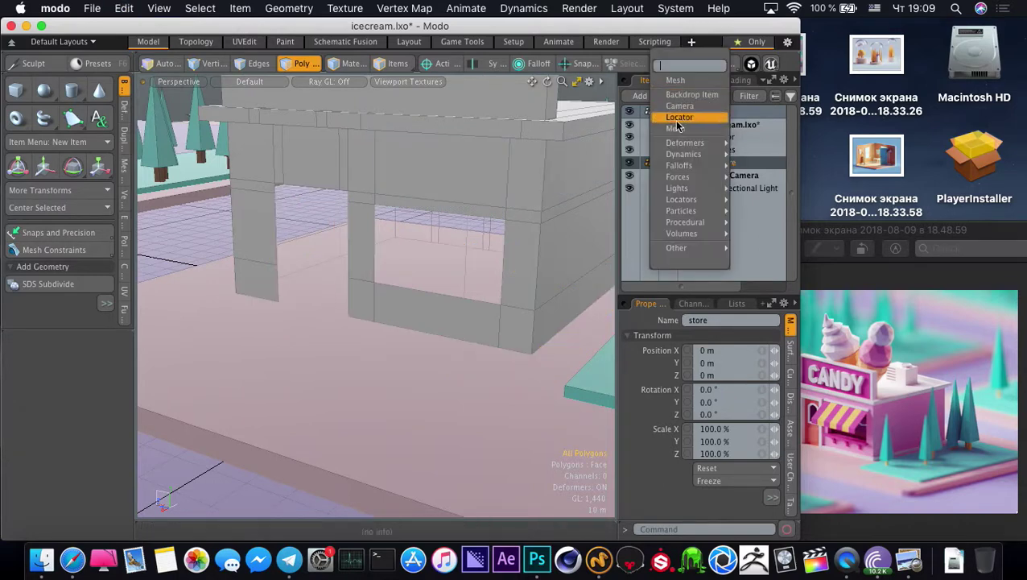
pyautogui.click(667, 136)
pyautogui.hotkey('ctrl', 'v')
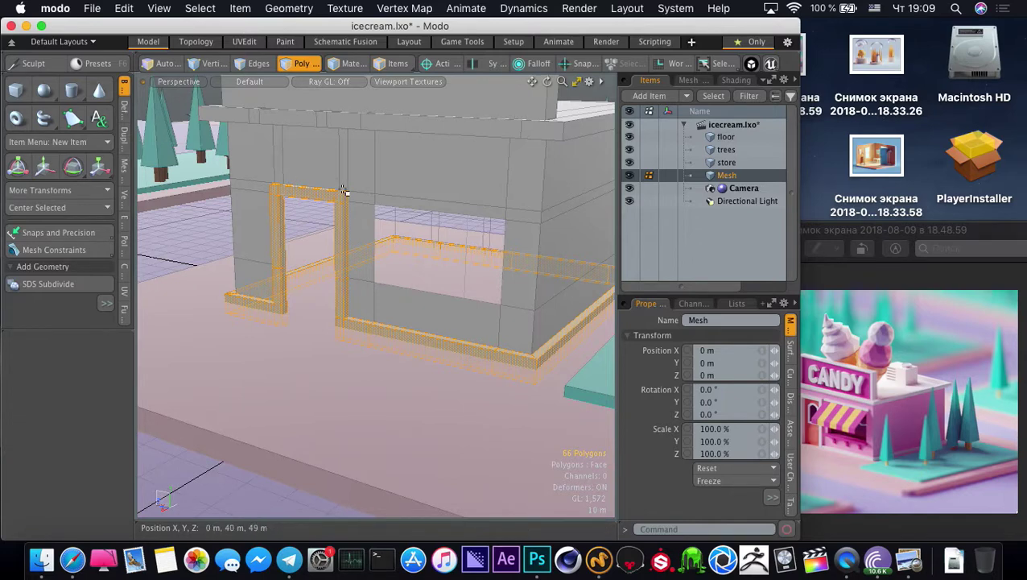
# Isolate the trim mesh, move its bottom polygons up 4 m in Y and delete them, with the rest of the scene unhidden
pyautogui.click(193, 208)
pyautogui.hotkey('shift', 'h')
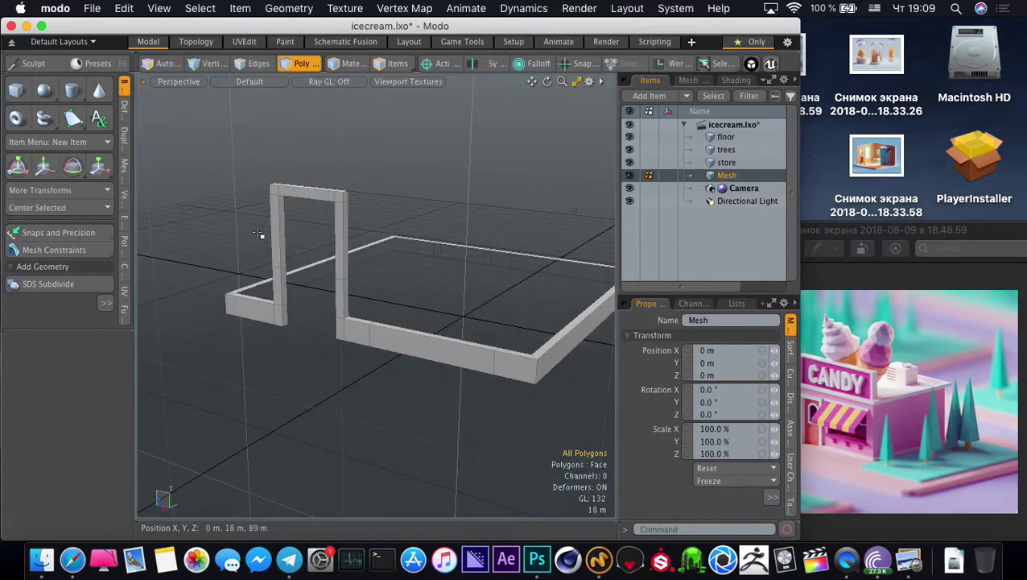
pyautogui.keyDown('alt'); pyautogui.moveTo(269, 240); pyautogui.dragTo(355, 259); pyautogui.keyUp('alt')
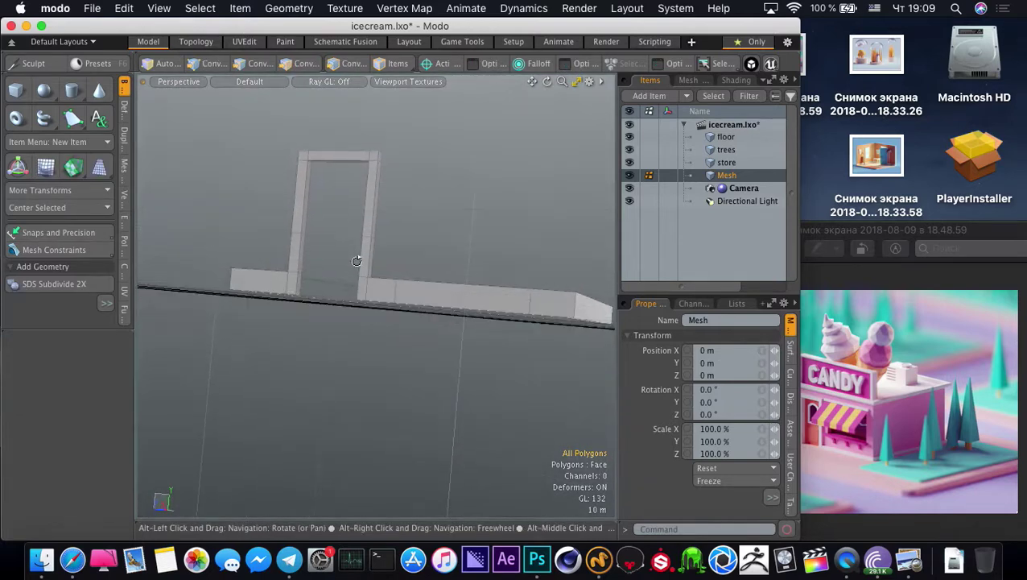
pyautogui.moveTo(602, 313)
pyautogui.mouseDown(button='right')
pyautogui.moveTo(378, 373)
pyautogui.moveTo(195, 279)
pyautogui.moveTo(211, 292)
pyautogui.mouseUp(button='right')
pyautogui.keyDown('alt'); pyautogui.moveTo(211, 291); pyautogui.dragTo(224, 305); pyautogui.keyUp('alt')
pyautogui.press('3')
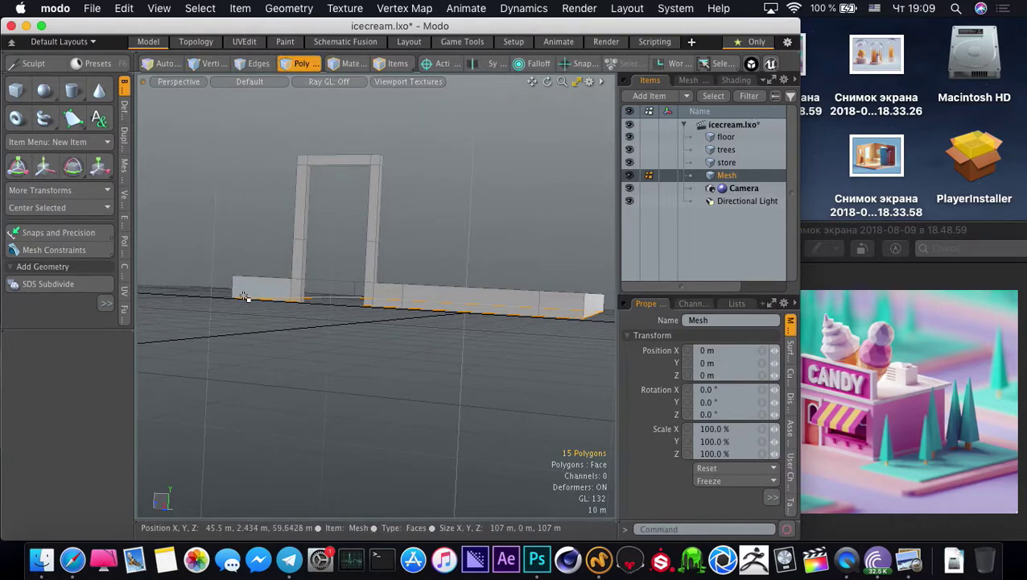
pyautogui.press('u')
pyautogui.press('w')
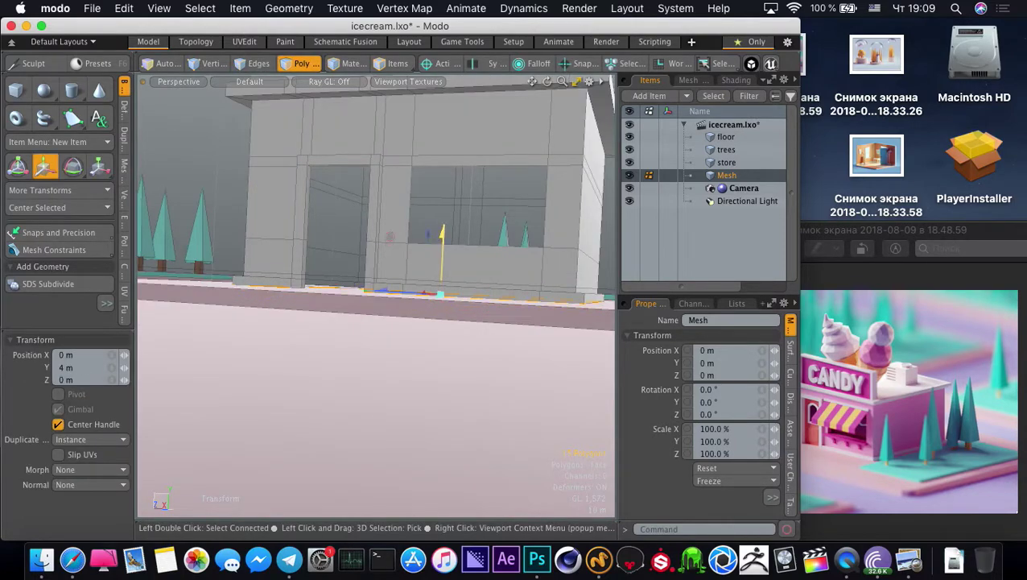
pyautogui.press('space')
pyautogui.keyDown('alt'); pyautogui.moveTo(438, 268); pyautogui.dragTo(365, 311); pyautogui.keyUp('alt')
pyautogui.hotkey('shift', 'h')
pyautogui.press('u')
# Assign the trim a new material named white with a near-white color of 0.9, 0.89, 0.89
pyautogui.press('m')
pyautogui.click(496, 332)
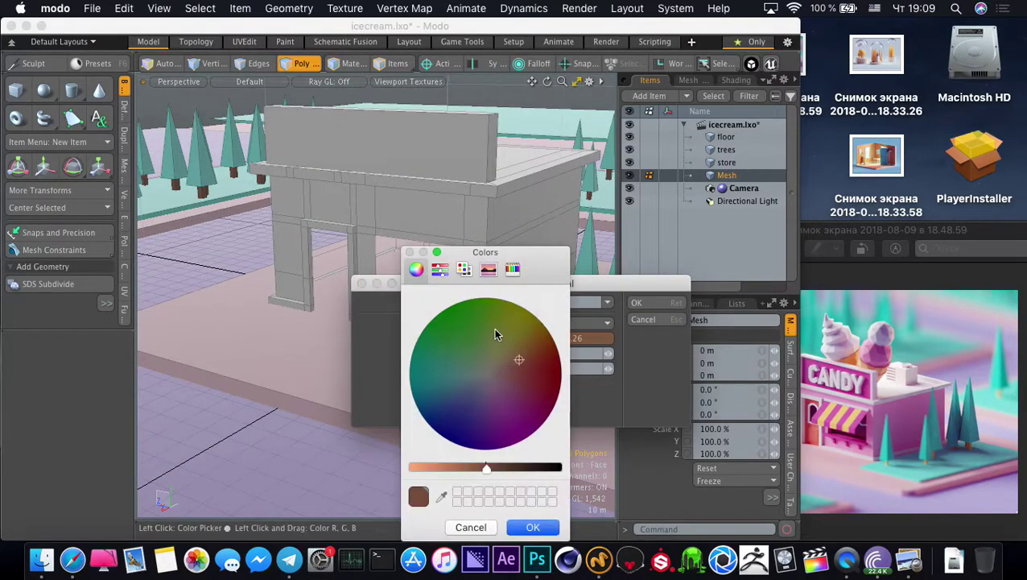
pyautogui.click(478, 373)
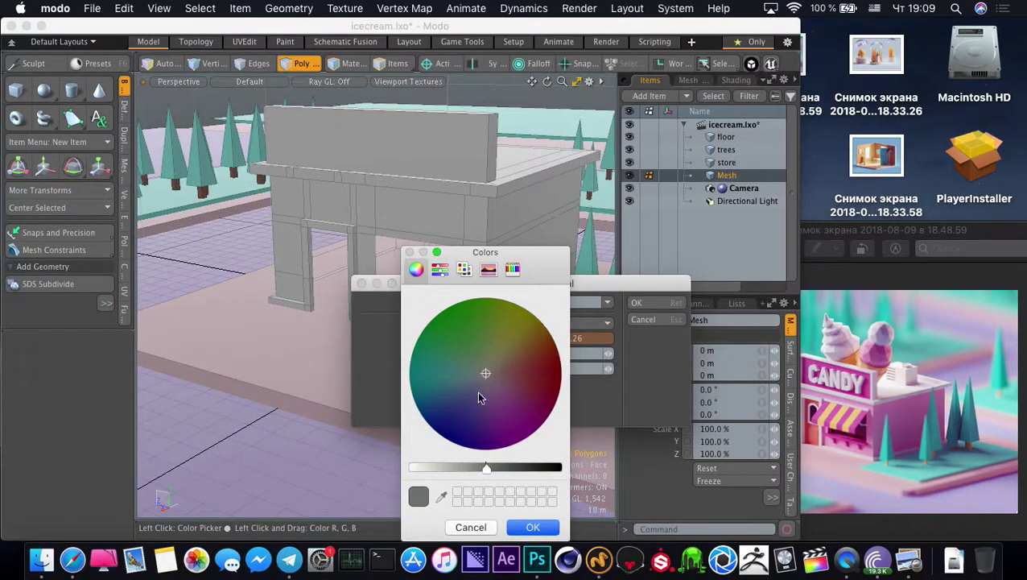
pyautogui.click(419, 468)
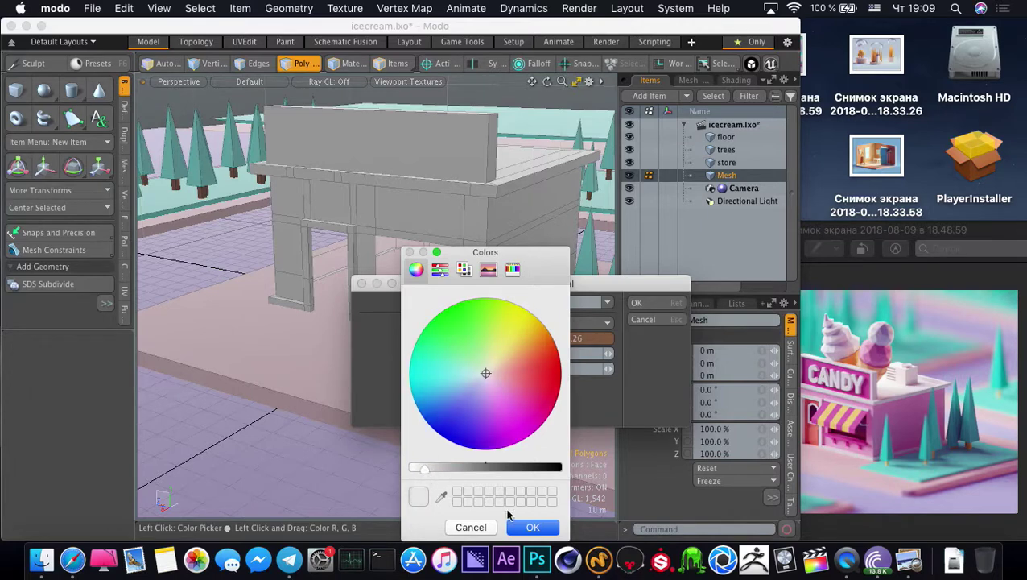
pyautogui.click(535, 527)
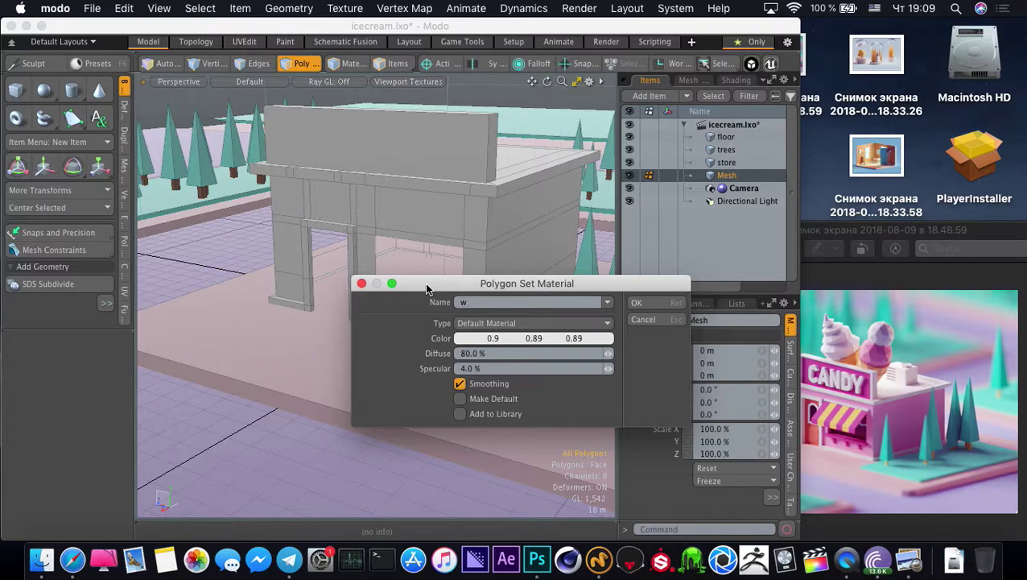
pyautogui.click(640, 303)
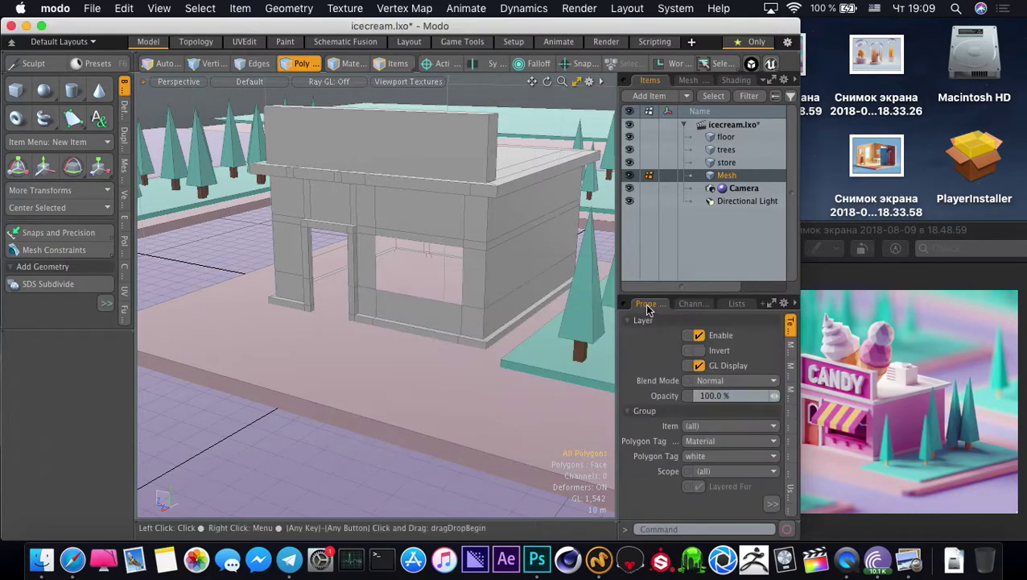
# Assign the store mesh a new material named house, using the pink 0.83, 0.57, 0.74 sampled from the reference image's shop wall
pyautogui.keyDown('alt'); pyautogui.moveTo(403, 268); pyautogui.dragTo(355, 261); pyautogui.keyUp('alt')
pyautogui.scroll(3, 368, 258)
pyautogui.press('Up')
pyautogui.scroll(-3, 335, 267)
pyautogui.press('/')
pyautogui.press('/')
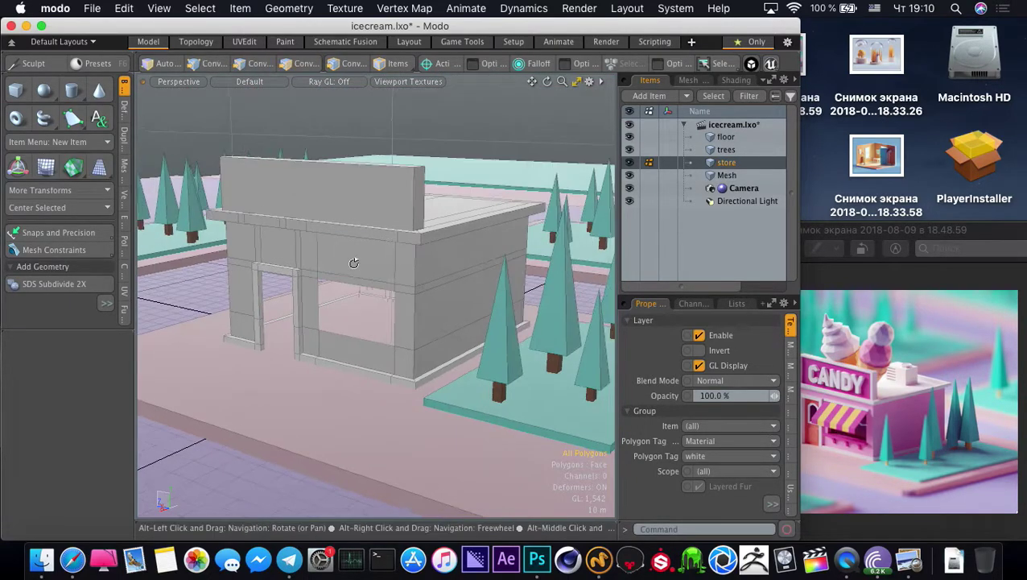
pyautogui.press('m')
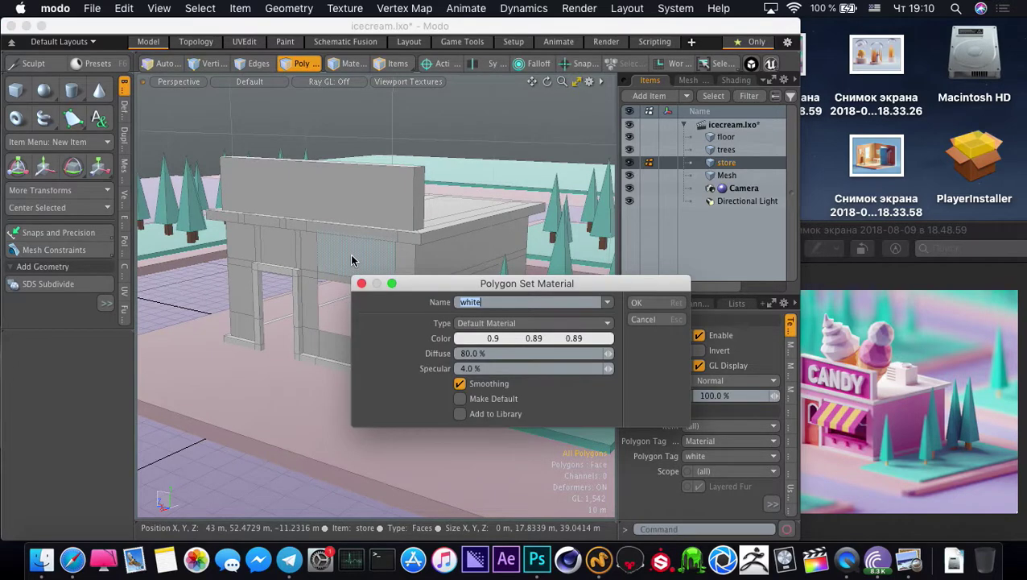
pyautogui.write('house')
pyautogui.click(493, 338)
pyautogui.click(441, 496)
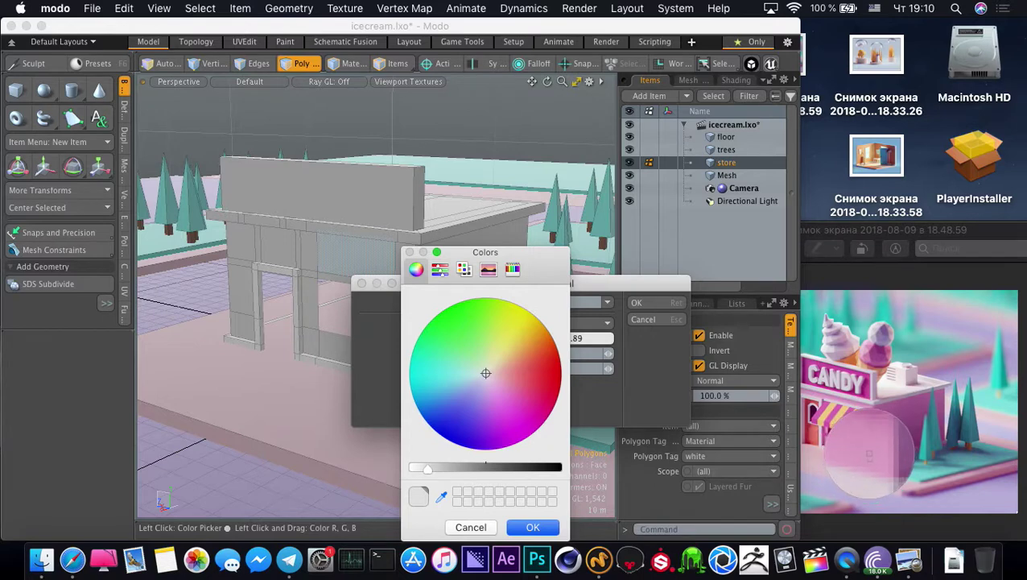
pyautogui.click(868, 456)
pyautogui.click(533, 527)
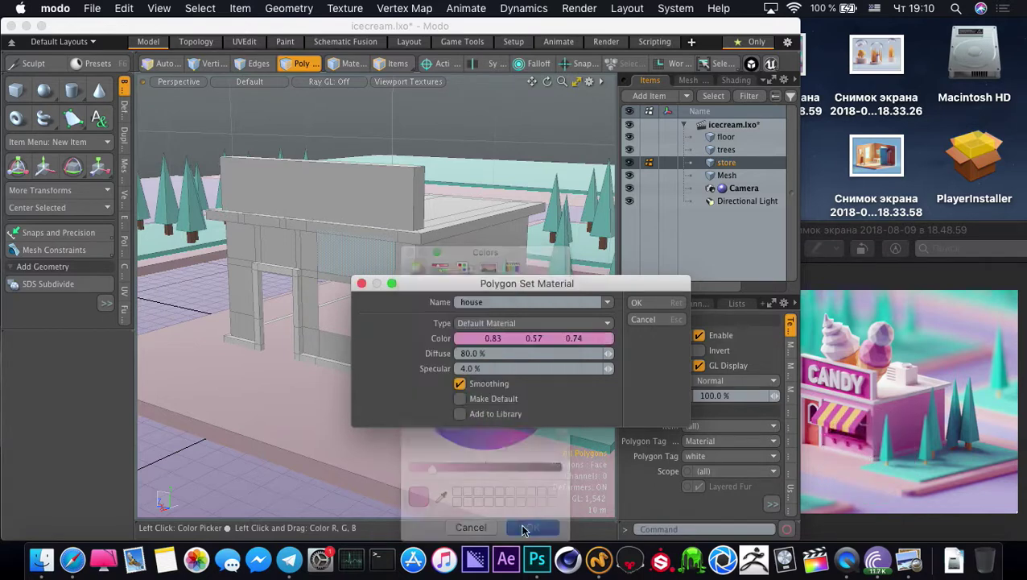
pyautogui.click(660, 302)
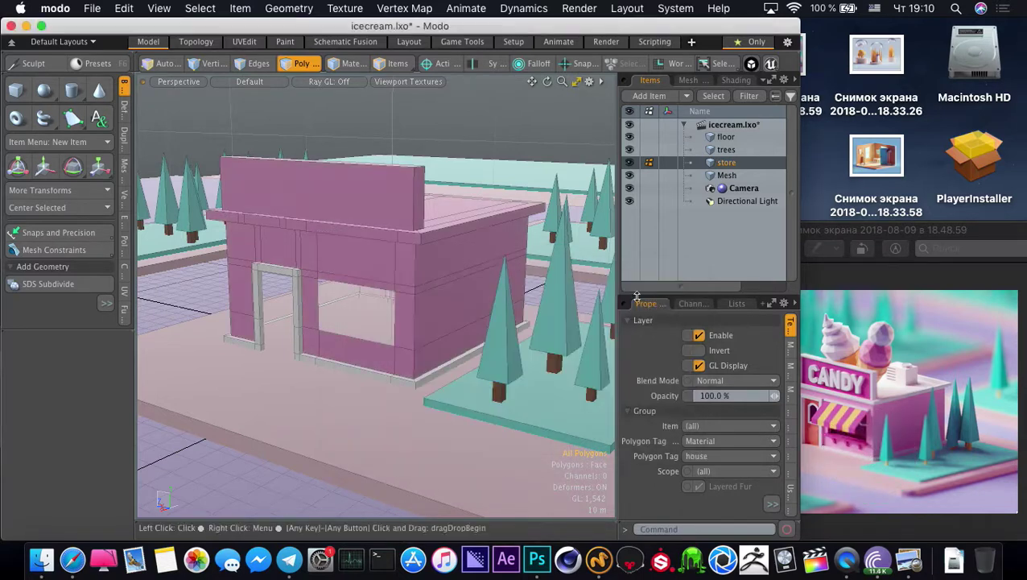
# Assign the existing white material to the rectangular sign board on the store's roof
pyautogui.doubleClick(387, 234)
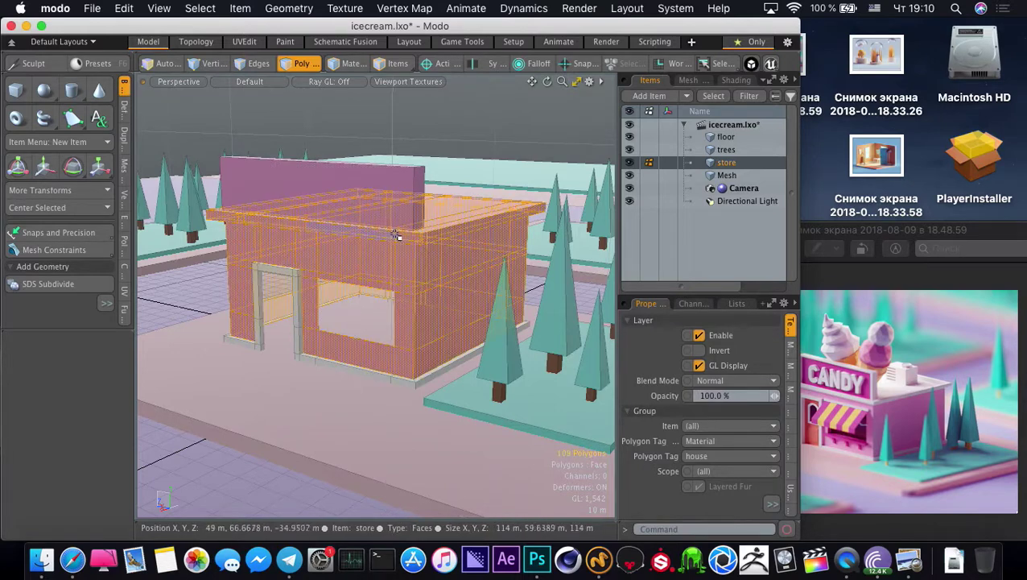
pyautogui.doubleClick(384, 216)
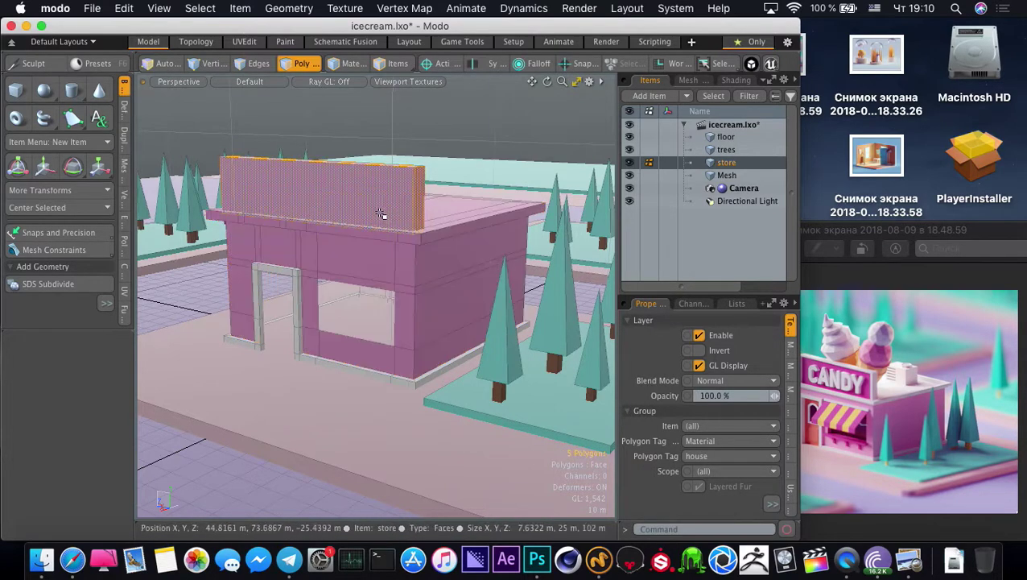
pyautogui.keyDown('alt'); pyautogui.moveTo(354, 252); pyautogui.dragTo(347, 247); pyautogui.keyUp('alt')
pyautogui.press('m')
pyautogui.click(602, 302)
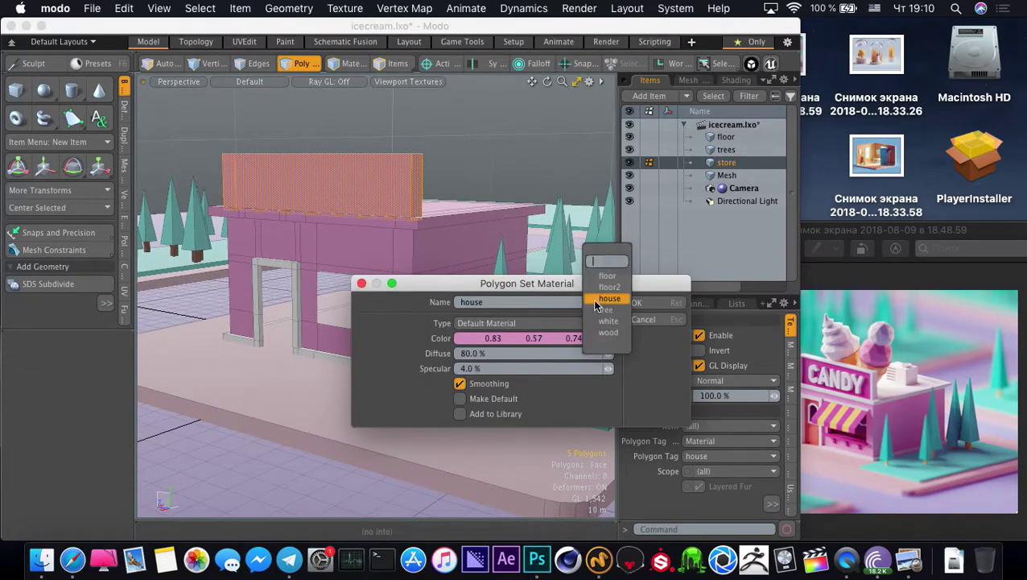
pyautogui.click(607, 321)
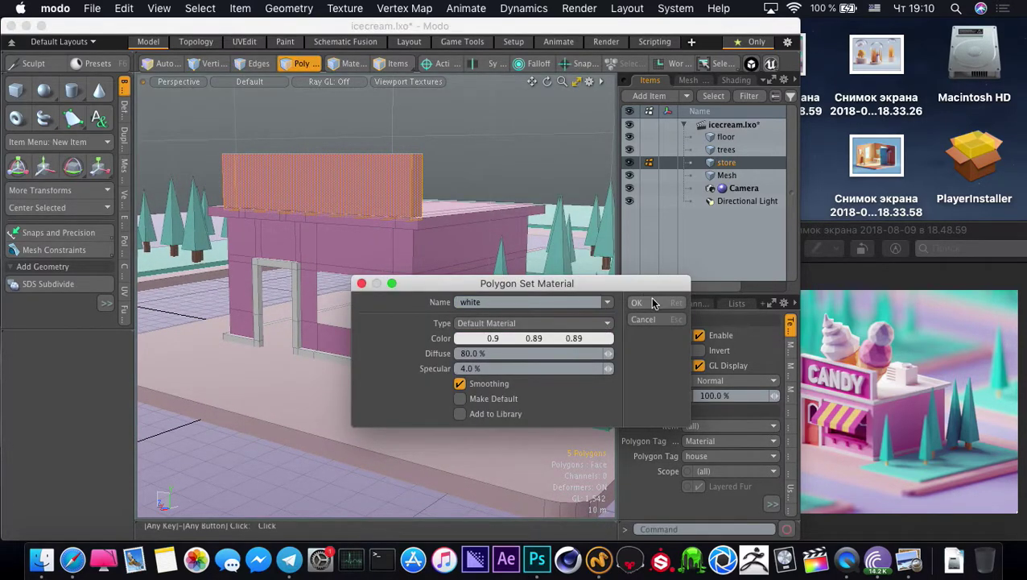
pyautogui.click(640, 303)
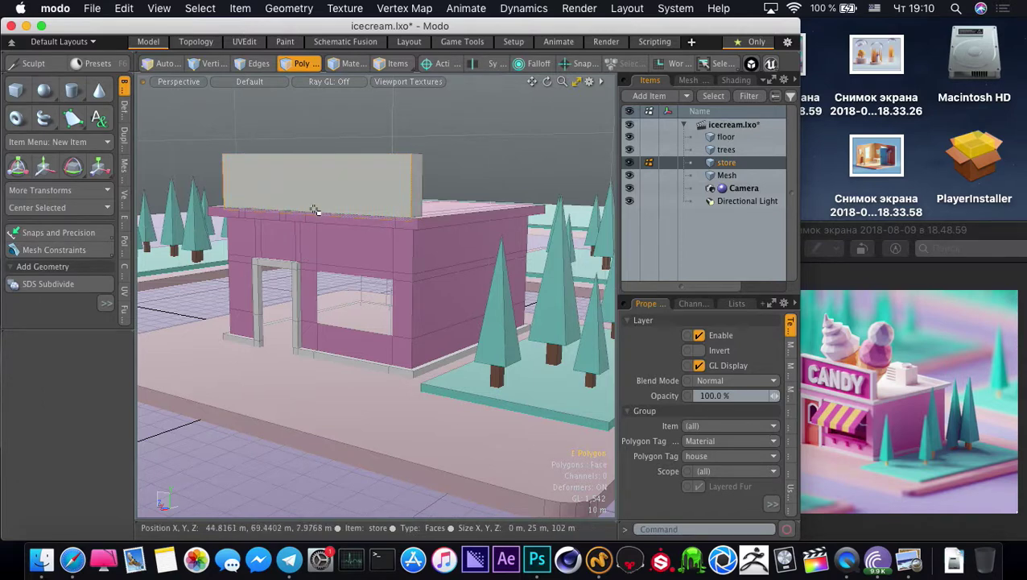
# Bevel the sign board's front face with a 2.6 m inset, and recess the inner panel with a second bevel of -2.5 m shift
pyautogui.hotkey('shift', 'a')
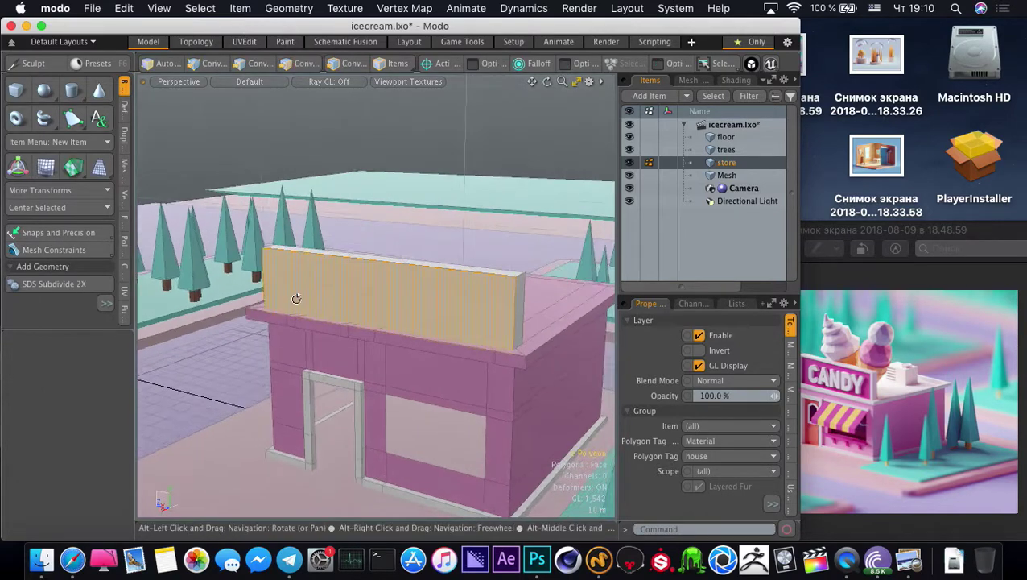
pyautogui.press('3')
pyautogui.press('b')
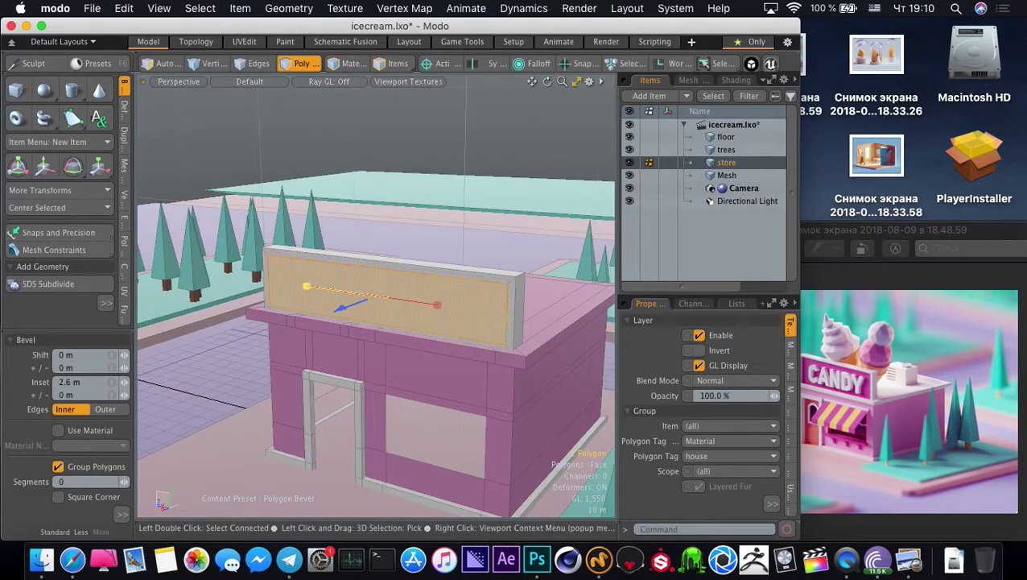
pyautogui.press('space')
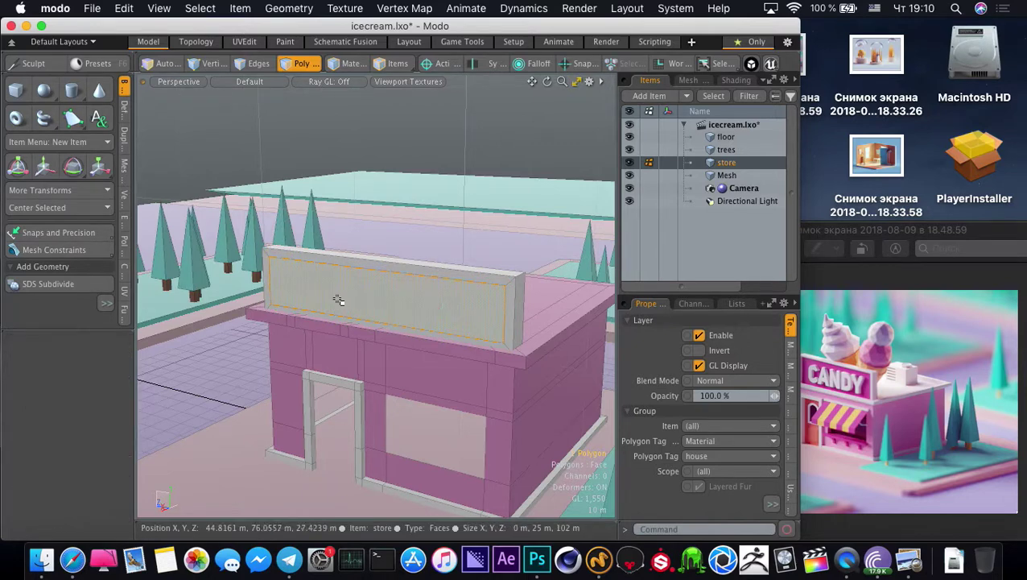
pyautogui.press('b')
pyautogui.click(361, 310)
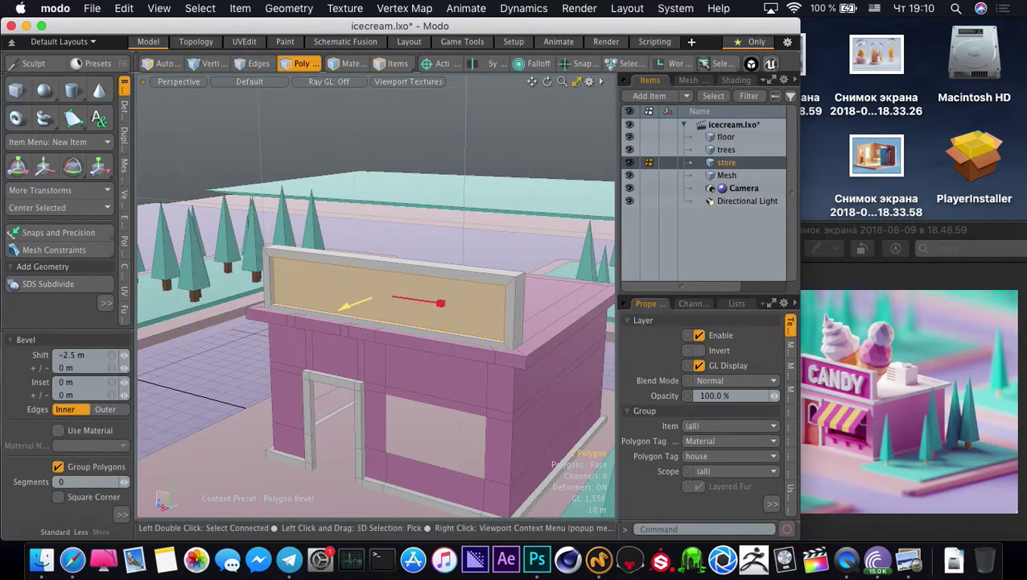
pyautogui.press('space')
# Cut the recessed sign panel from the store and paste it into a new mesh item
pyautogui.keyDown('alt'); pyautogui.moveTo(381, 289); pyautogui.dragTo(348, 296); pyautogui.keyUp('alt')
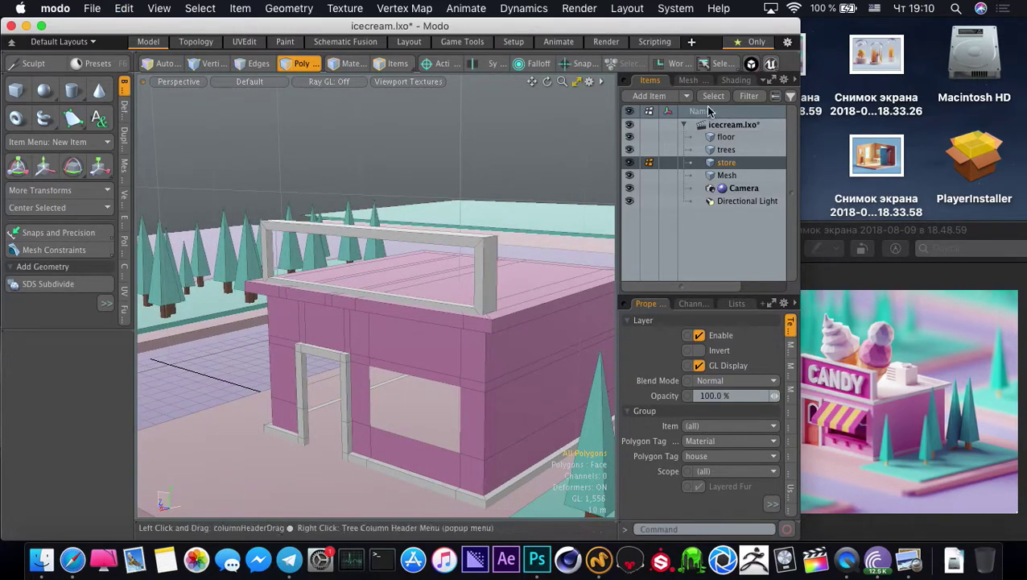
pyautogui.click(686, 97)
pyautogui.click(676, 131)
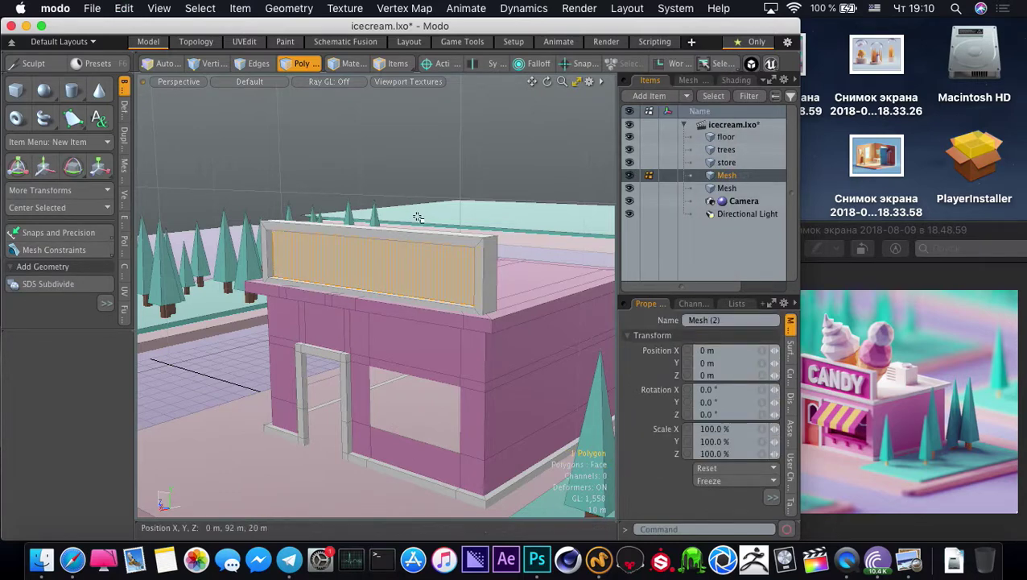
# Assign the sign panel a new material named candy, using the magenta 0.74, 0.26, 0.59 sampled from the reference image's sign
pyautogui.press('m')
pyautogui.click(491, 338)
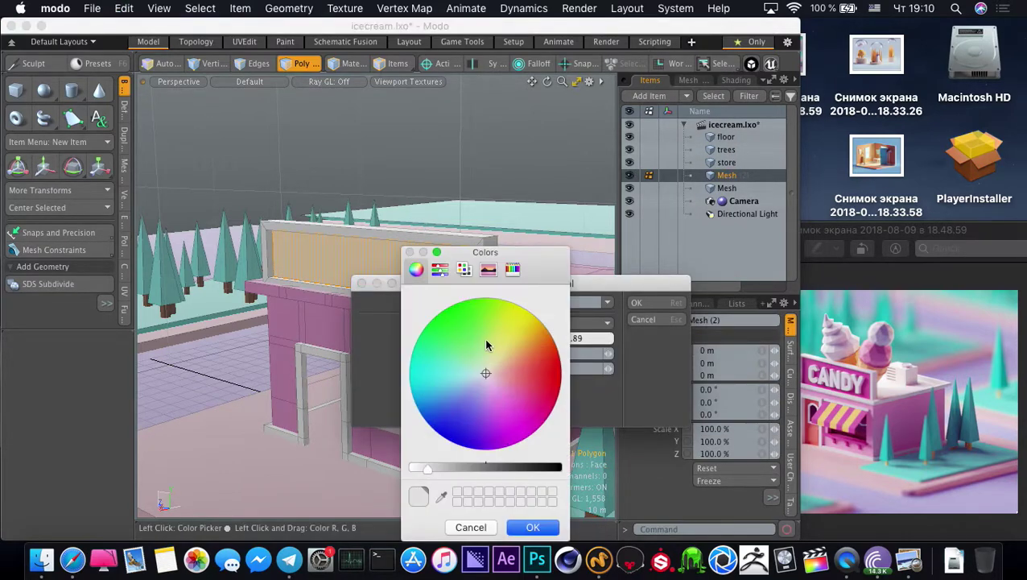
pyautogui.click(441, 496)
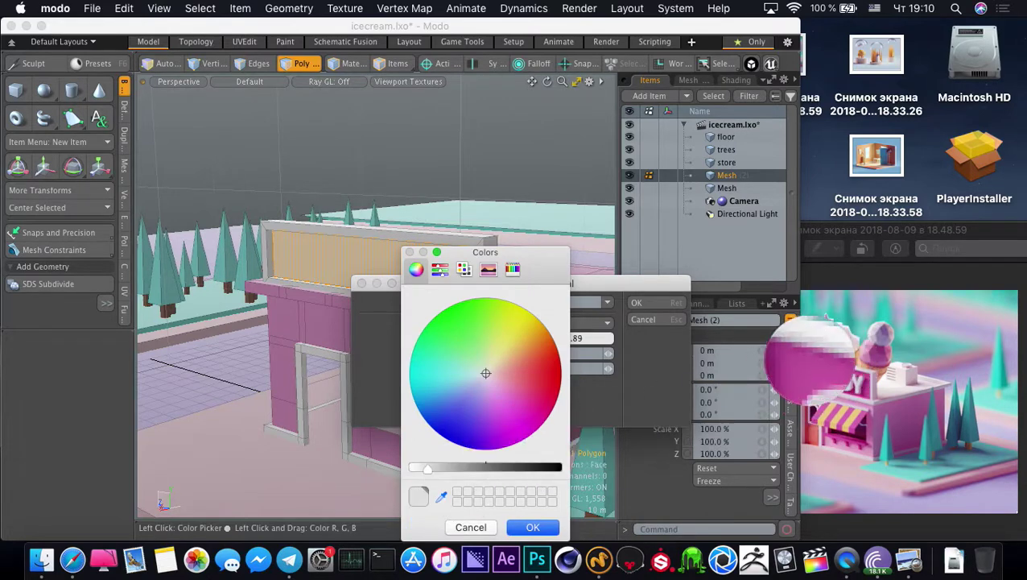
pyautogui.click(811, 364)
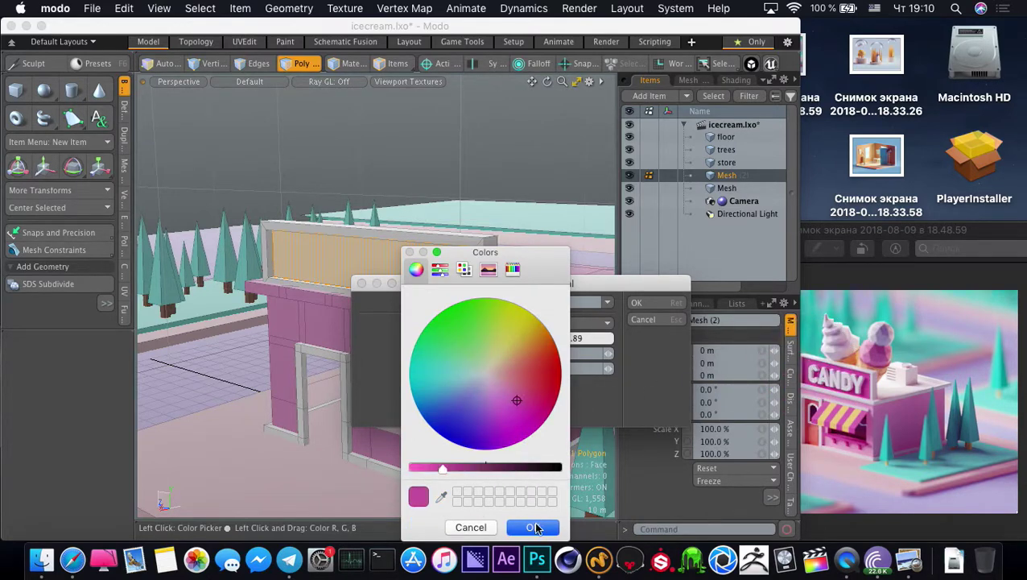
pyautogui.click(535, 528)
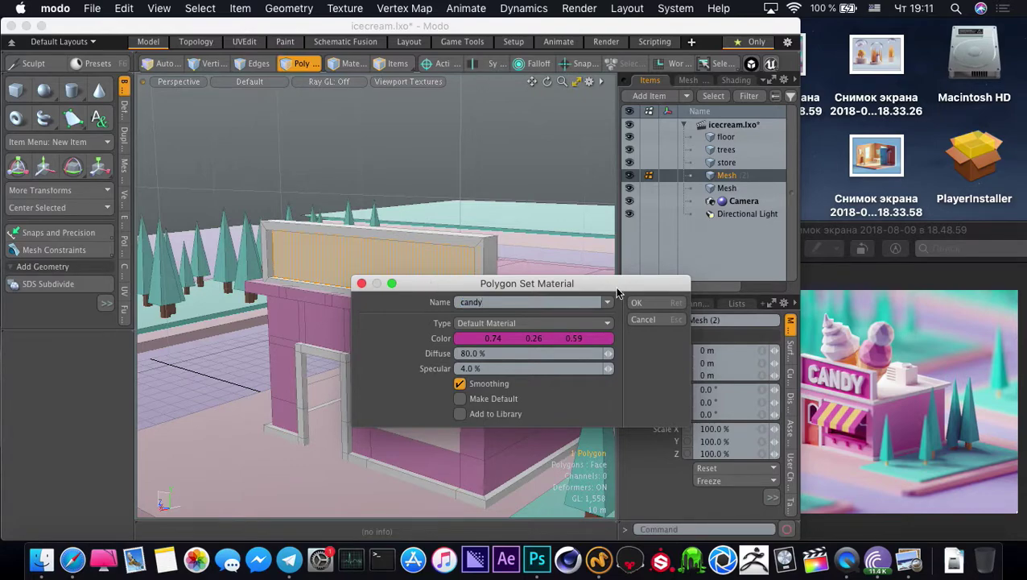
pyautogui.click(642, 305)
# Select the store's wall and roof polygons and isolate the store mesh
pyautogui.keyDown('alt'); pyautogui.moveTo(322, 298); pyautogui.dragTo(412, 297); pyautogui.keyUp('alt')
pyautogui.doubleClick(436, 303)
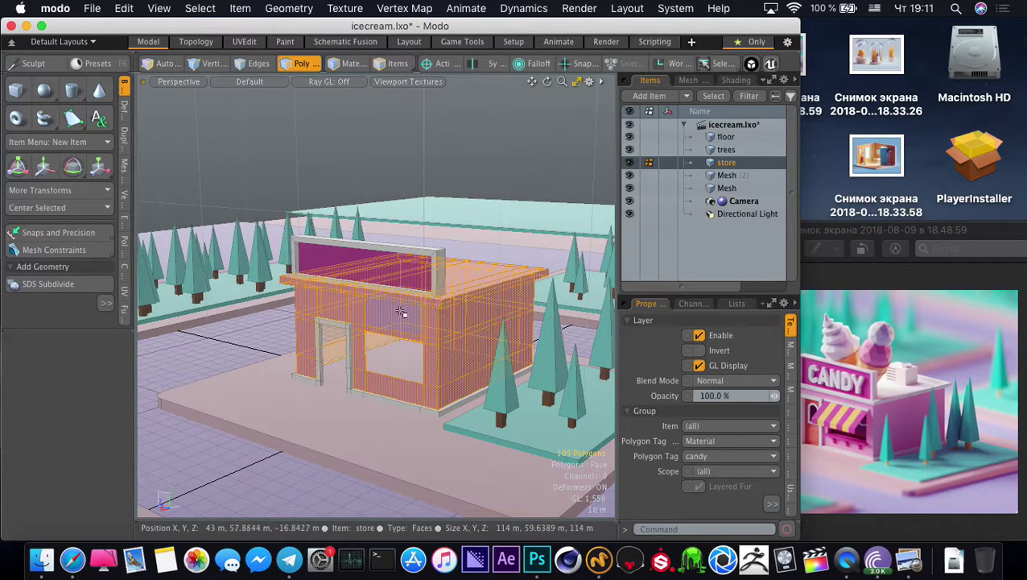
pyautogui.hotkey('shift', 'a')
pyautogui.press('/')
pyautogui.keyDown('alt'); pyautogui.moveTo(372, 323); pyautogui.dragTo(352, 295); pyautogui.keyUp('alt')
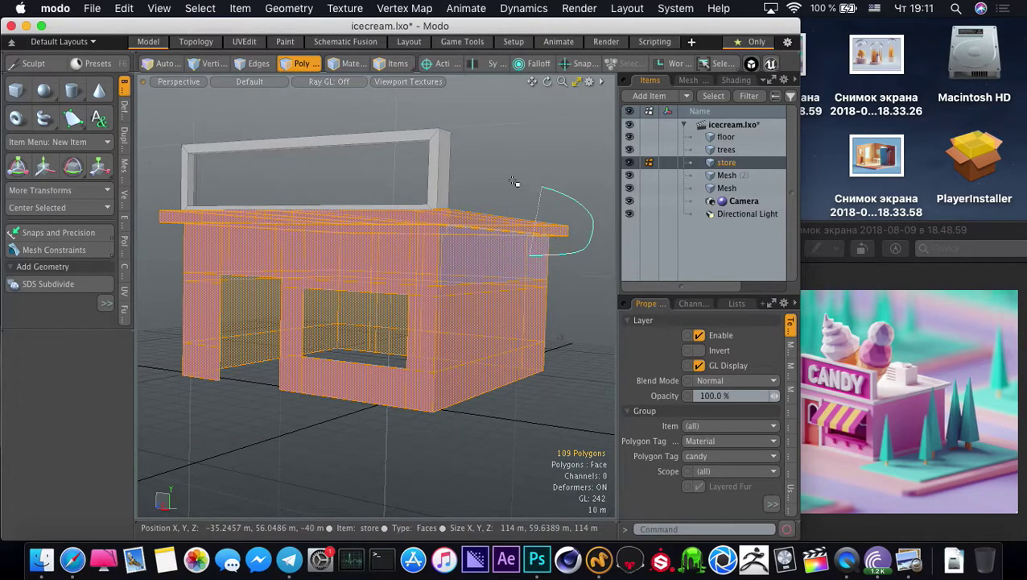
# Select the sign frame's connected polygons, cut them from the store and paste them into the base and door trim mesh
pyautogui.moveTo(125, 240); pyautogui.dragTo(127, 242, button='right')
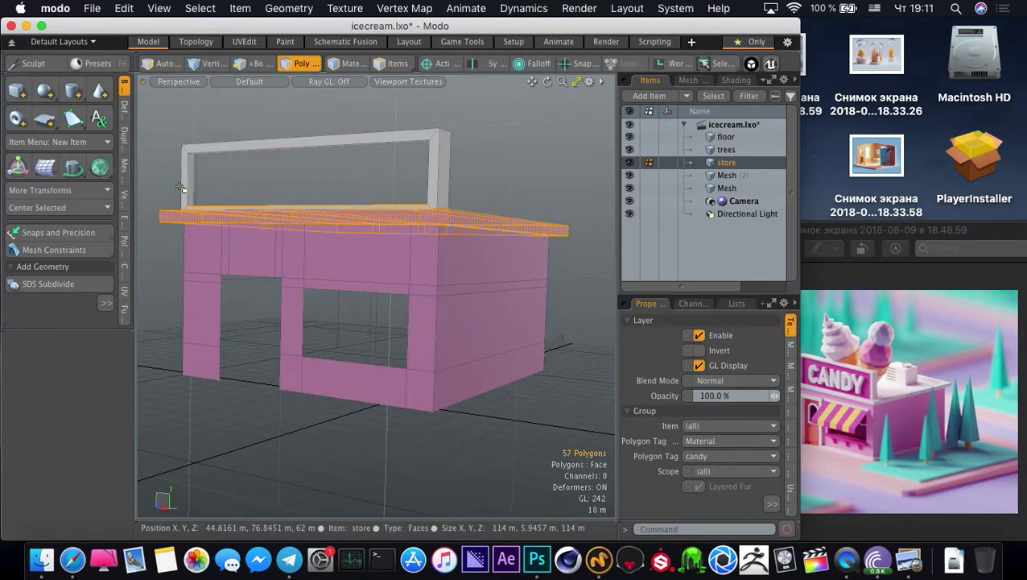
pyautogui.keyDown('shift'); pyautogui.click(168, 222); pyautogui.keyUp('shift')
pyautogui.doubleClick(165, 214)
pyautogui.doubleClick(185, 192)
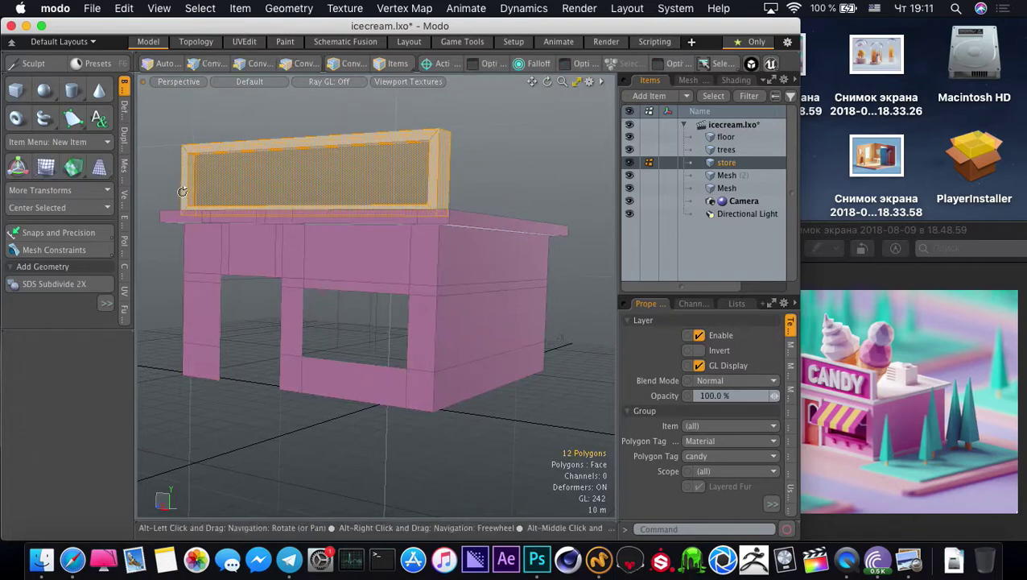
pyautogui.keyDown('alt'); pyautogui.moveTo(185, 192); pyautogui.dragTo(188, 203); pyautogui.keyUp('alt')
pyautogui.press('super+x')
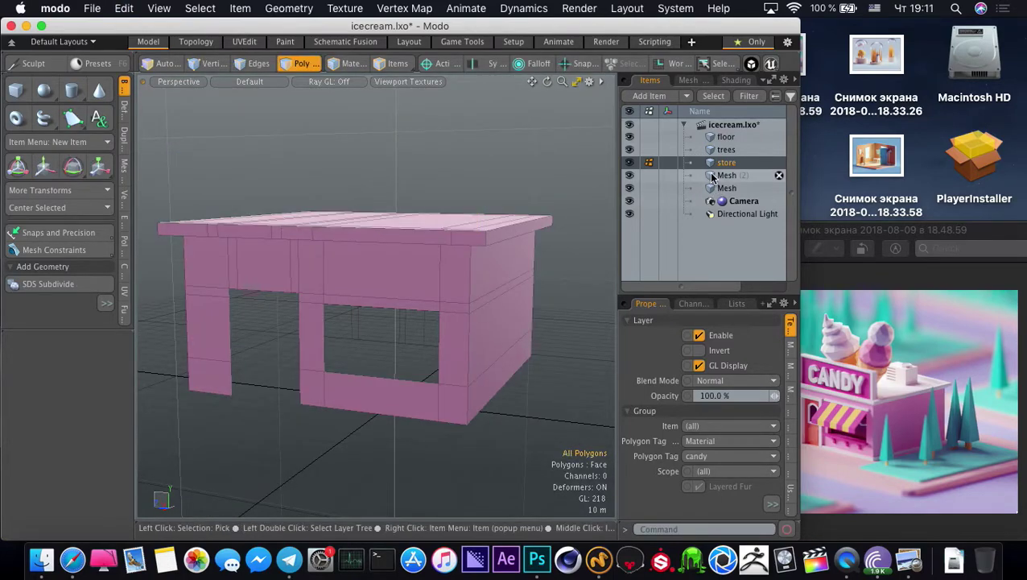
pyautogui.click(712, 177)
pyautogui.click(712, 189)
pyautogui.press('super+v')
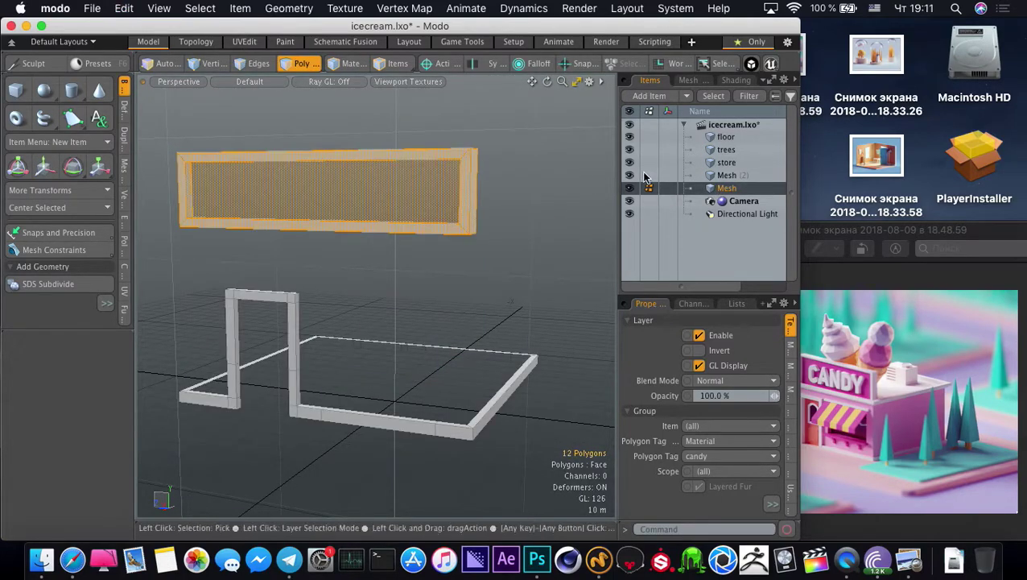
pyautogui.click(529, 259)
pyautogui.keyDown('alt'); pyautogui.moveTo(529, 259); pyautogui.dragTo(488, 304); pyautogui.keyUp('alt')
# Rename the mesh item holding the sign frame and door trim as white
pyautogui.click(712, 175)
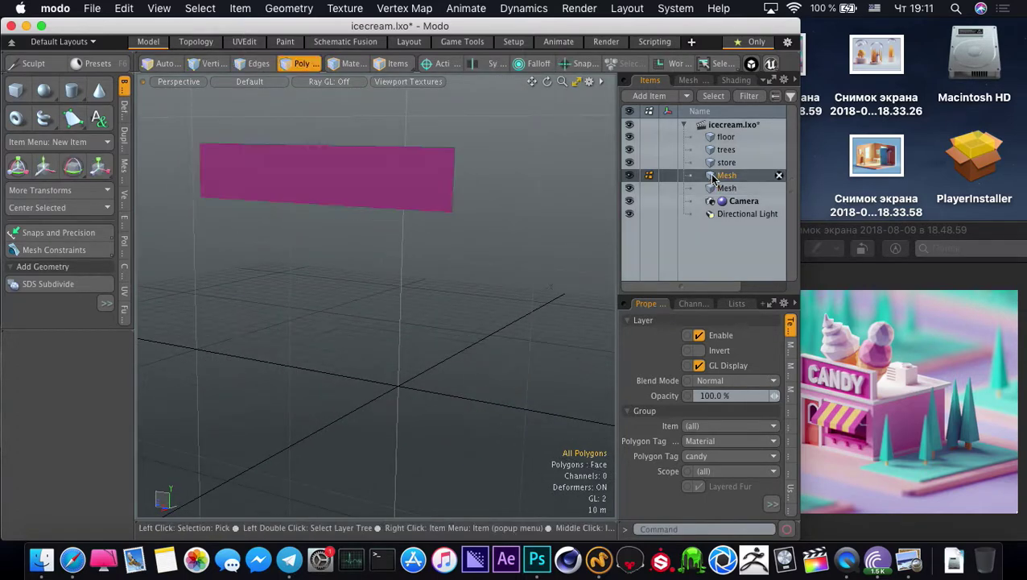
pyautogui.click(719, 188)
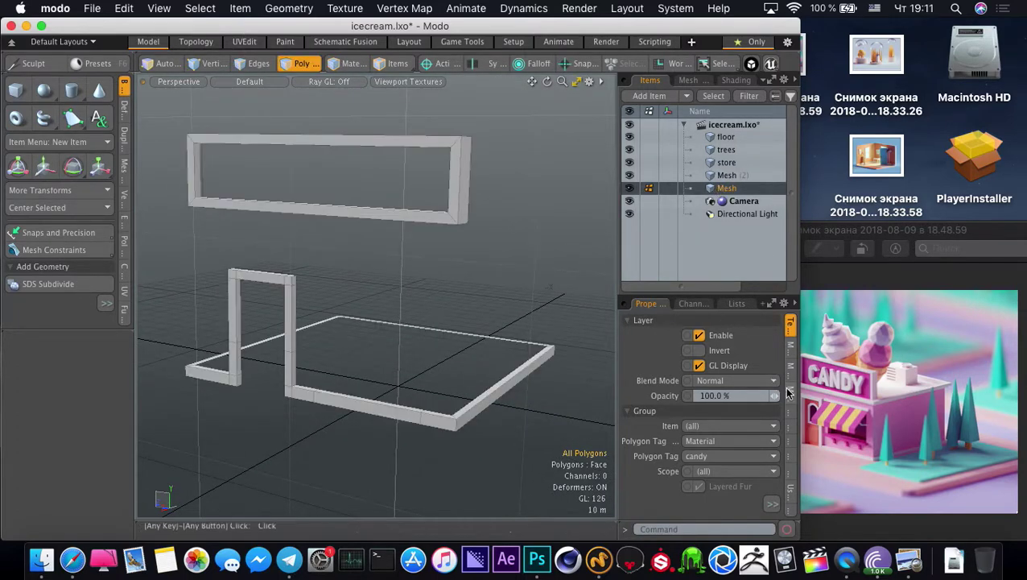
pyautogui.scroll(-5, 740, 350)
pyautogui.scroll(5, 729, 338)
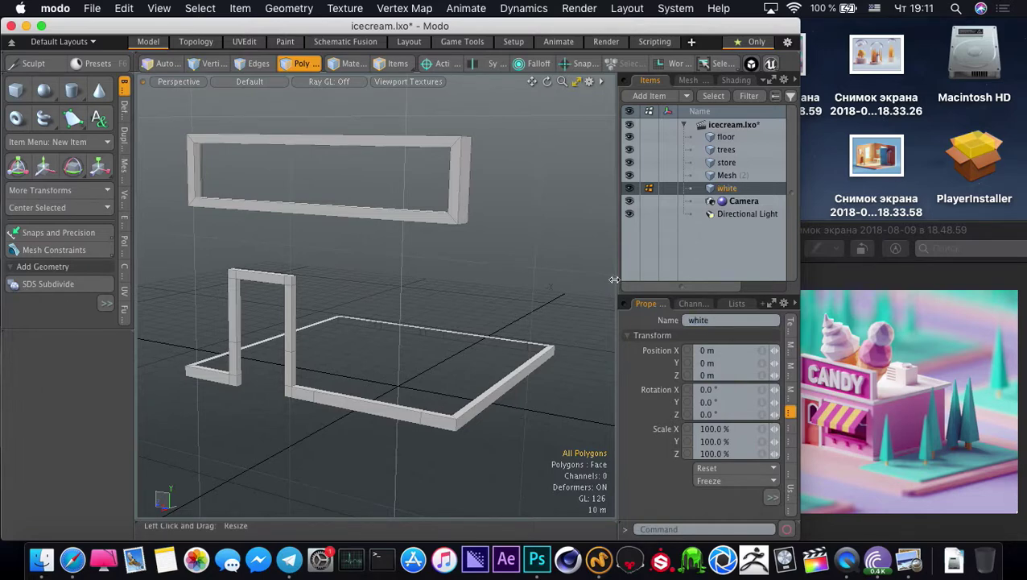
# Rename the mesh item holding the magenta sign panel as candy
pyautogui.click(730, 177)
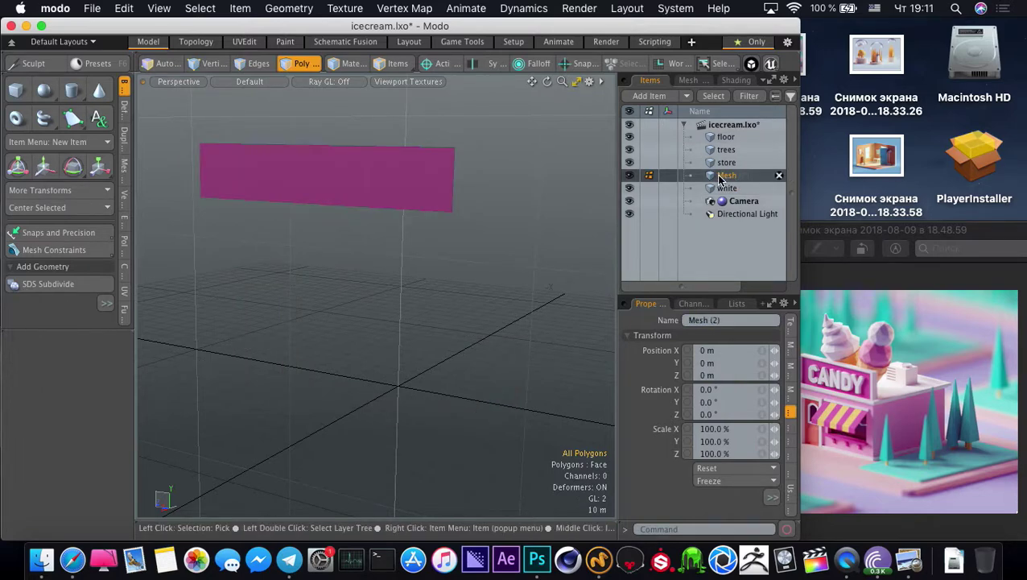
pyautogui.moveTo(716, 320); pyautogui.dragTo(641, 282)
pyautogui.press('BackSpace')
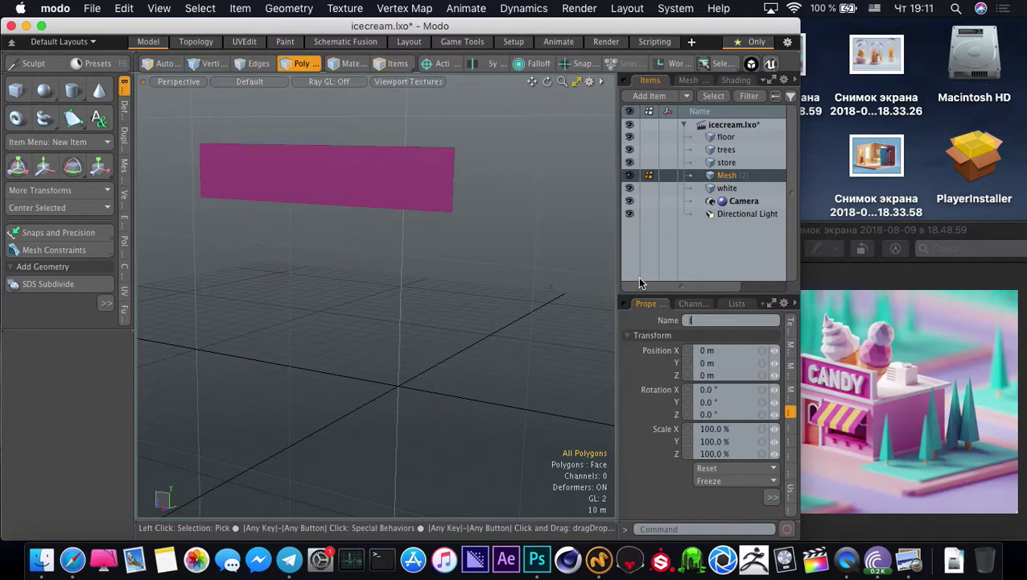
pyautogui.write('candy')
pyautogui.press('Return')
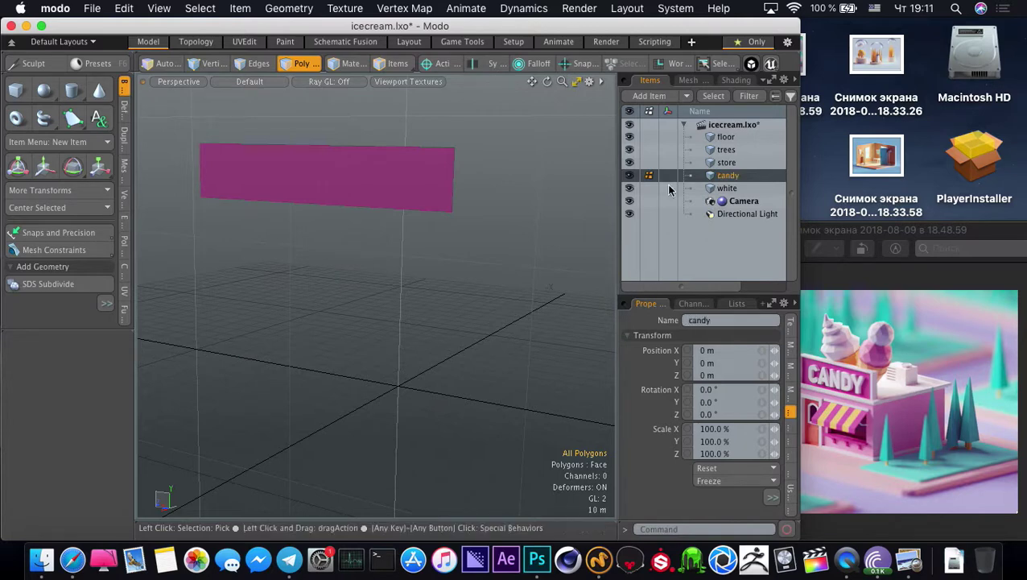
# Select the roof slab polygons, cut them from the store mesh and paste them into the white mesh
pyautogui.click(721, 163)
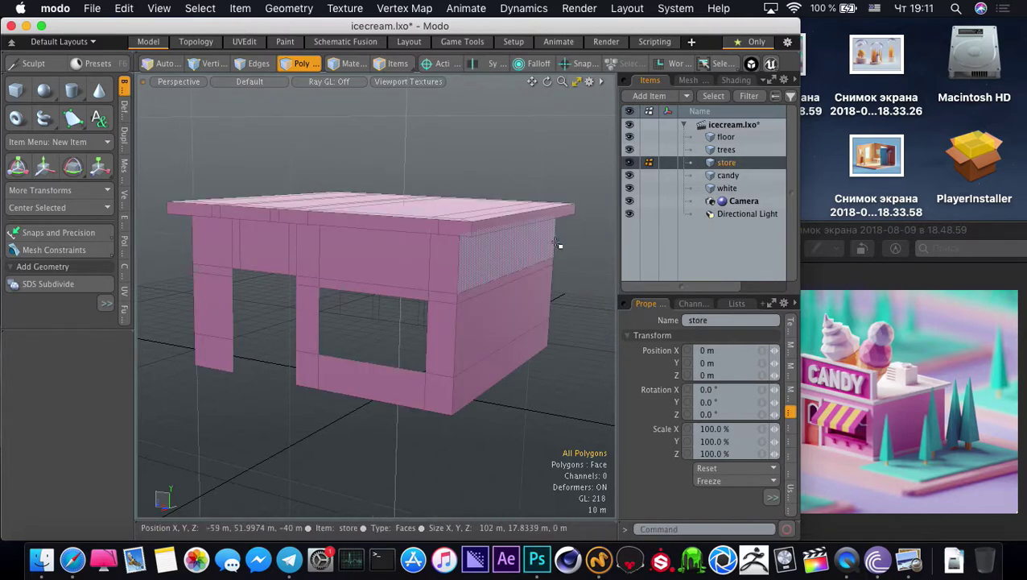
pyautogui.keyDown('alt'); pyautogui.moveTo(558, 244); pyautogui.dragTo(564, 159); pyautogui.keyUp('alt')
pyautogui.moveTo(107, 195); pyautogui.dragTo(177, 232, button='middle')
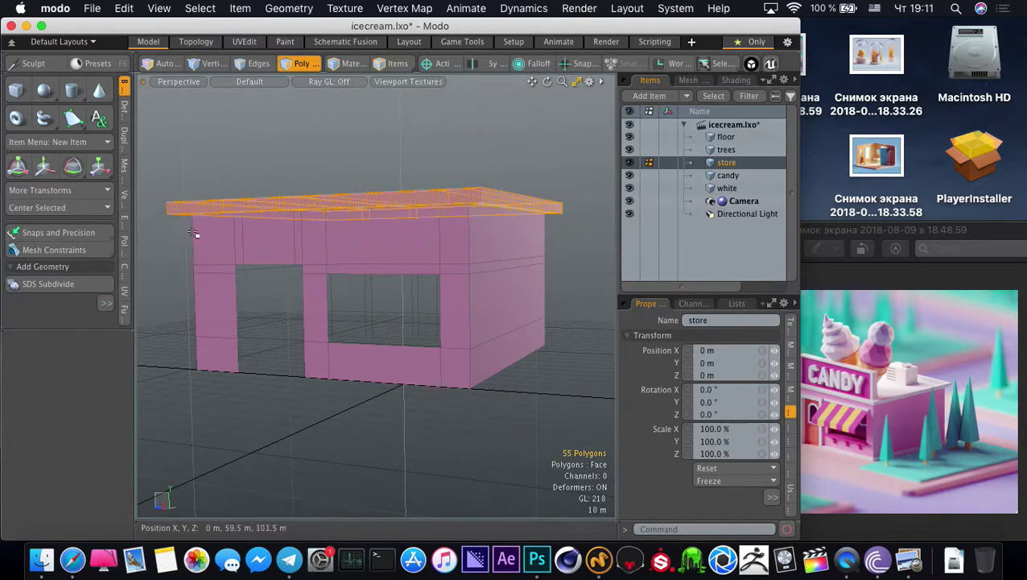
pyautogui.keyDown('alt'); pyautogui.moveTo(313, 243); pyautogui.dragTo(325, 265); pyautogui.keyUp('alt')
pyautogui.press('Delete')
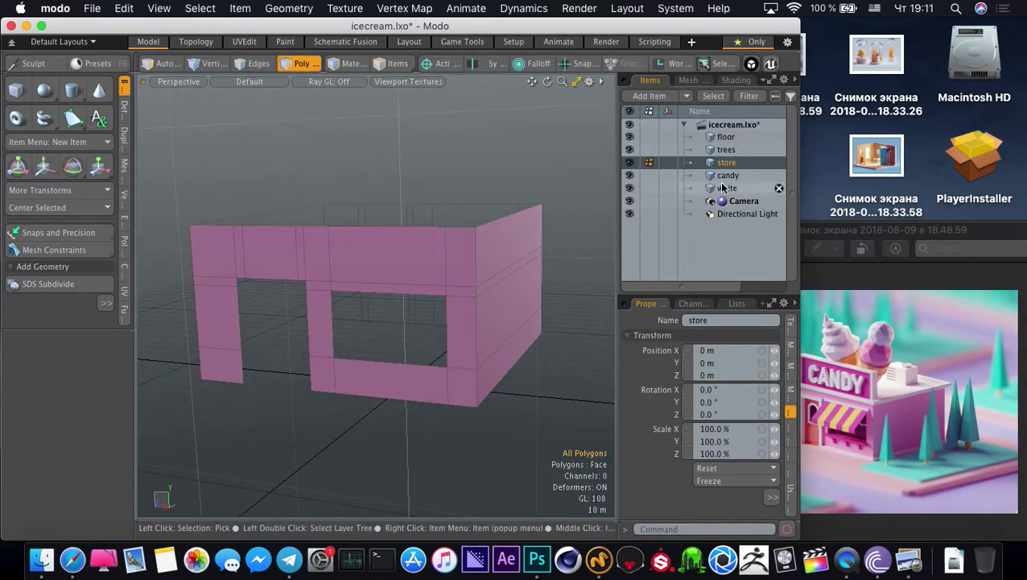
pyautogui.click(727, 188)
pyautogui.press('super+v')
# Assign the existing white material to the pasted roof slab polygons
pyautogui.press('m')
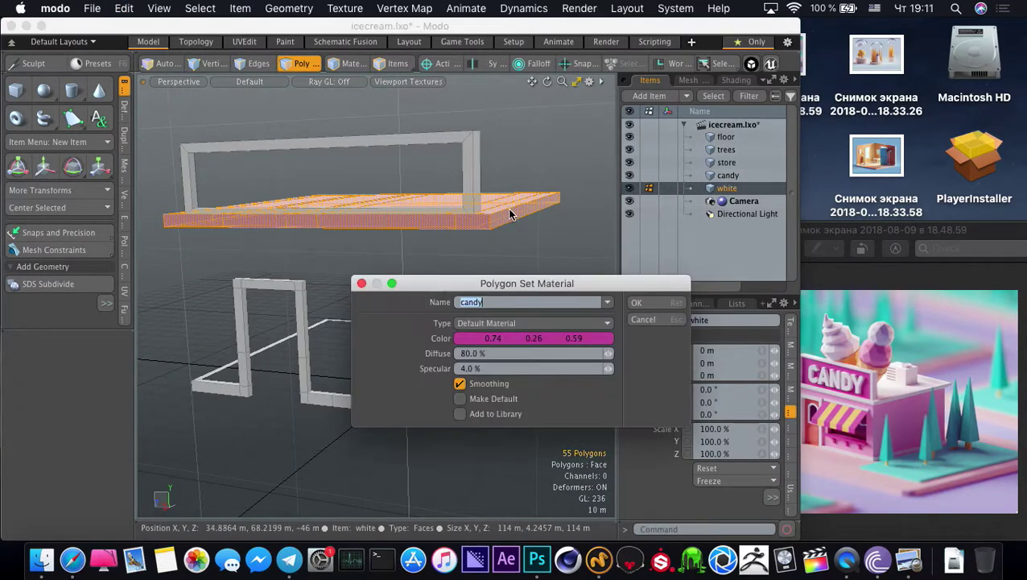
pyautogui.click(609, 303)
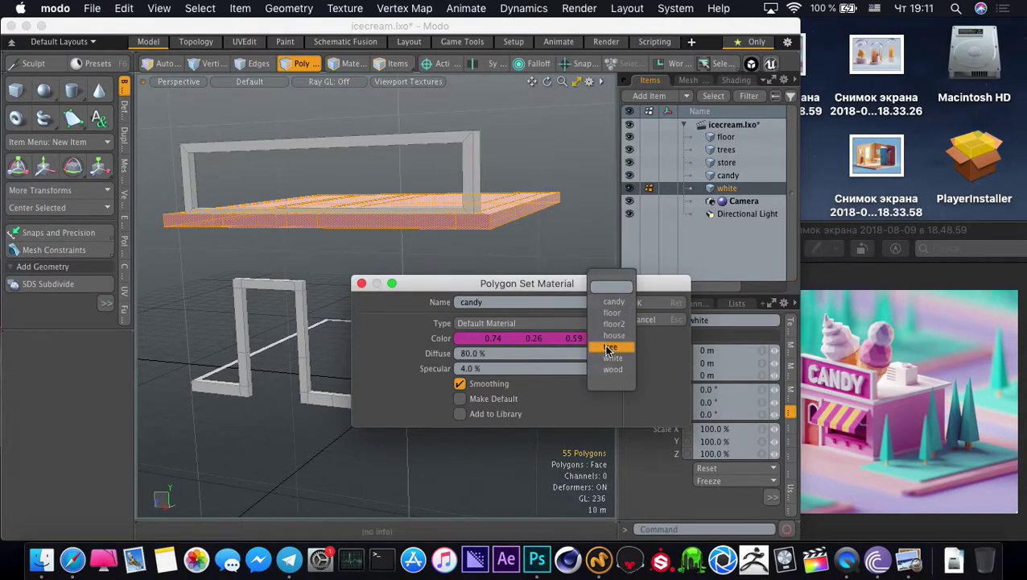
pyautogui.click(613, 358)
pyautogui.click(642, 303)
pyautogui.click(455, 267)
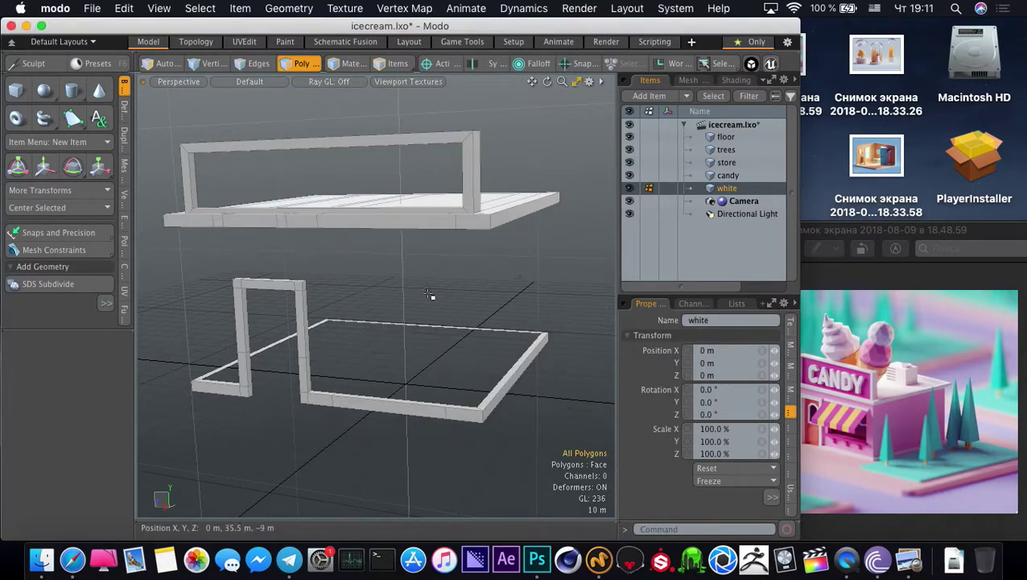
# Select the five redundant edges running across the roof slab's top surface and remove them
pyautogui.keyDown('alt'); pyautogui.moveTo(402, 284); pyautogui.dragTo(374, 376); pyautogui.keyUp('alt')
pyautogui.press('2')
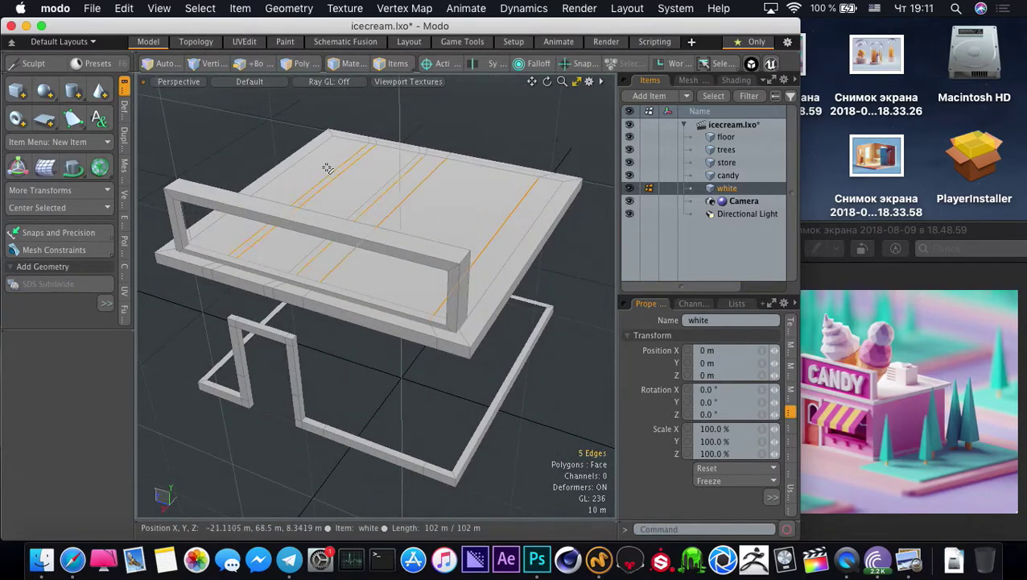
pyautogui.press('BackSpace')
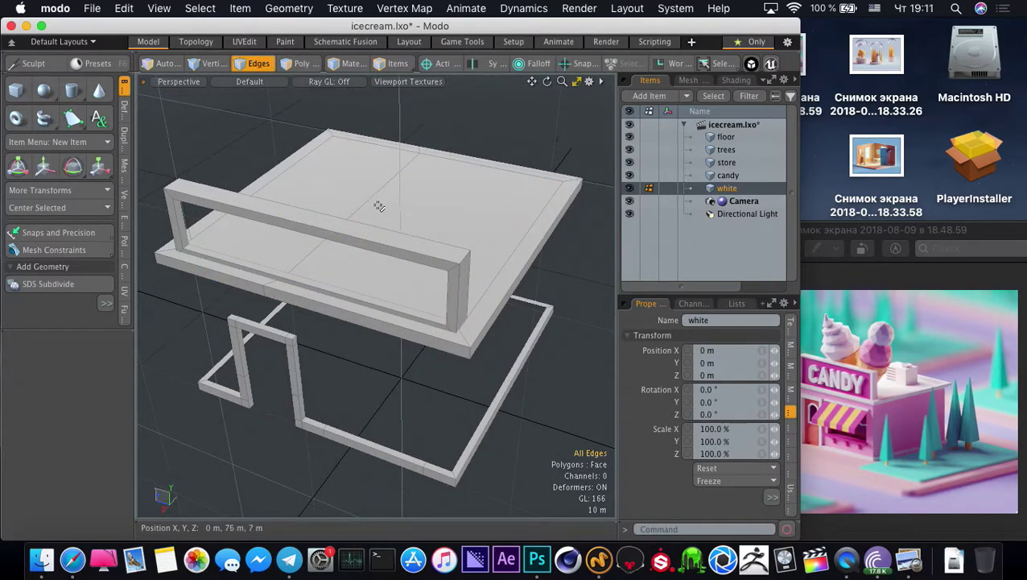
# Merge the two remaining large polygons on the roof slab's top into a single surface
pyautogui.press('3')
pyautogui.click(358, 192)
pyautogui.keyDown('shift'); pyautogui.click(390, 203); pyautogui.keyUp('shift')
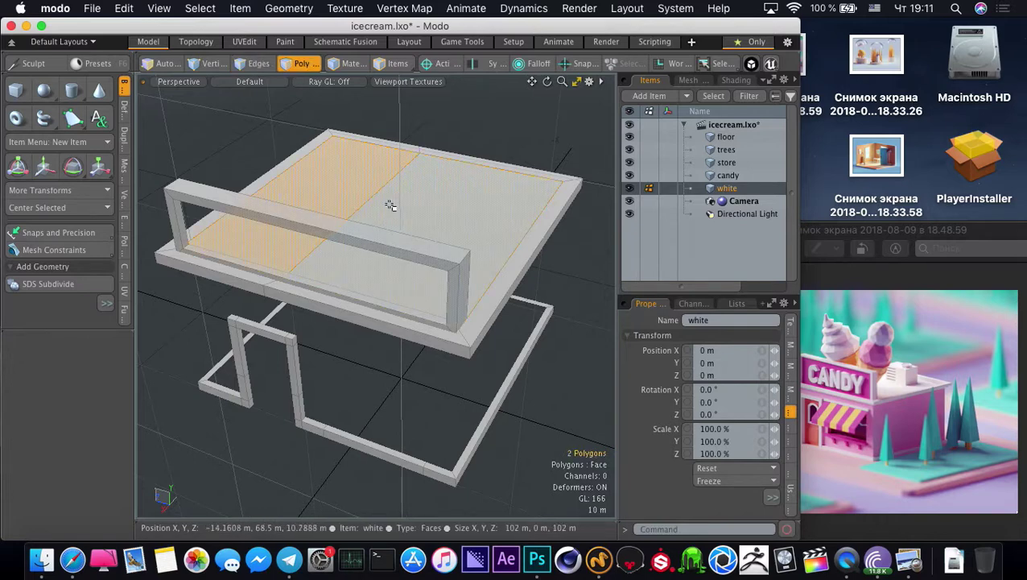
pyautogui.press('BackSpace')
pyautogui.click(618, 351)
pyautogui.keyDown('alt'); pyautogui.moveTo(404, 370); pyautogui.dragTo(367, 413); pyautogui.keyUp('alt')
pyautogui.press('2')
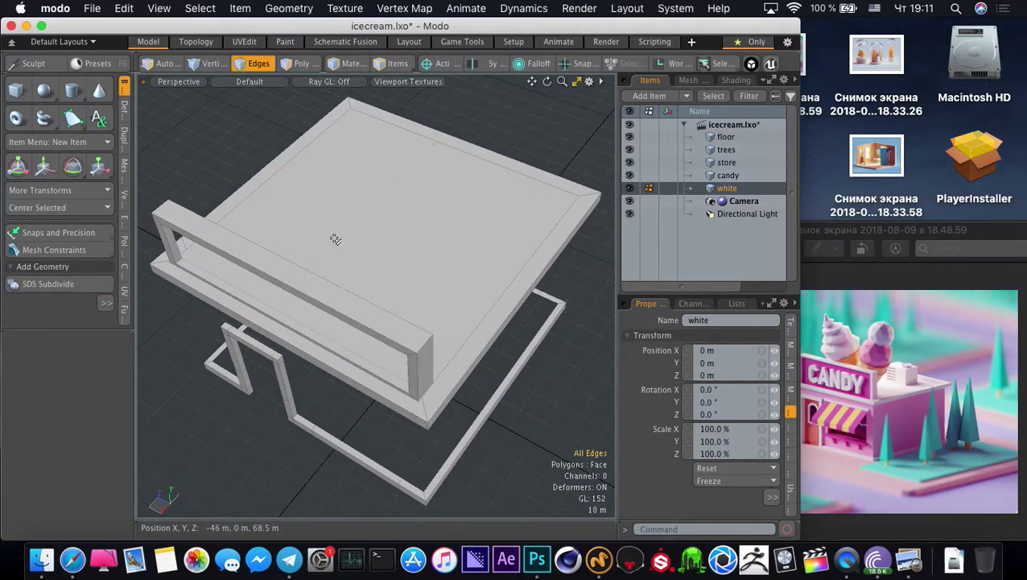
# Remove the inset edge loop from the top surface of the white roof
pyautogui.keyDown('alt'); pyautogui.moveTo(335, 241); pyautogui.dragTo(511, 235); pyautogui.keyUp('alt')
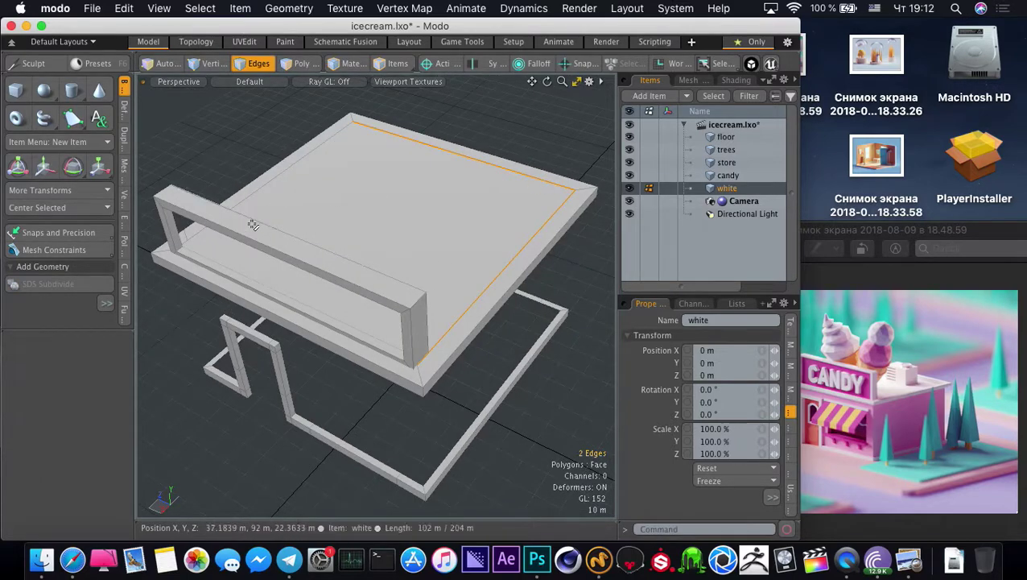
pyautogui.keyDown('shift'); pyautogui.click(203, 232); pyautogui.keyUp('shift')
pyautogui.keyDown('alt'); pyautogui.moveTo(262, 290); pyautogui.dragTo(283, 263); pyautogui.keyUp('alt')
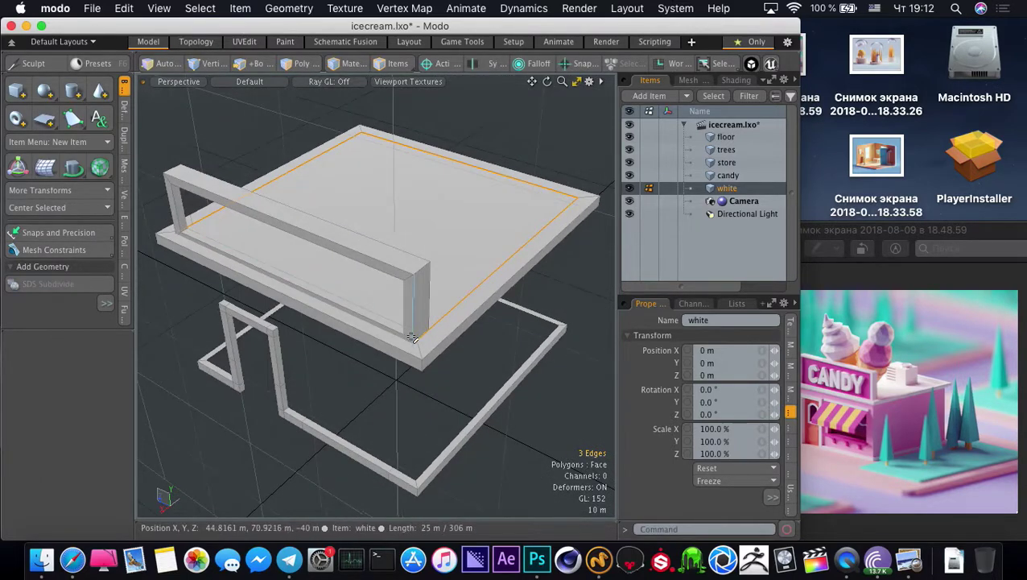
pyautogui.click(354, 351)
pyautogui.keyDown('alt'); pyautogui.moveTo(354, 351); pyautogui.dragTo(193, 354); pyautogui.keyUp('alt')
pyautogui.press('u')
pyautogui.keyDown('alt'); pyautogui.moveTo(376, 334); pyautogui.dragTo(347, 317); pyautogui.keyUp('alt')
pyautogui.press('`')
pyautogui.hotkey('shift', 'h')
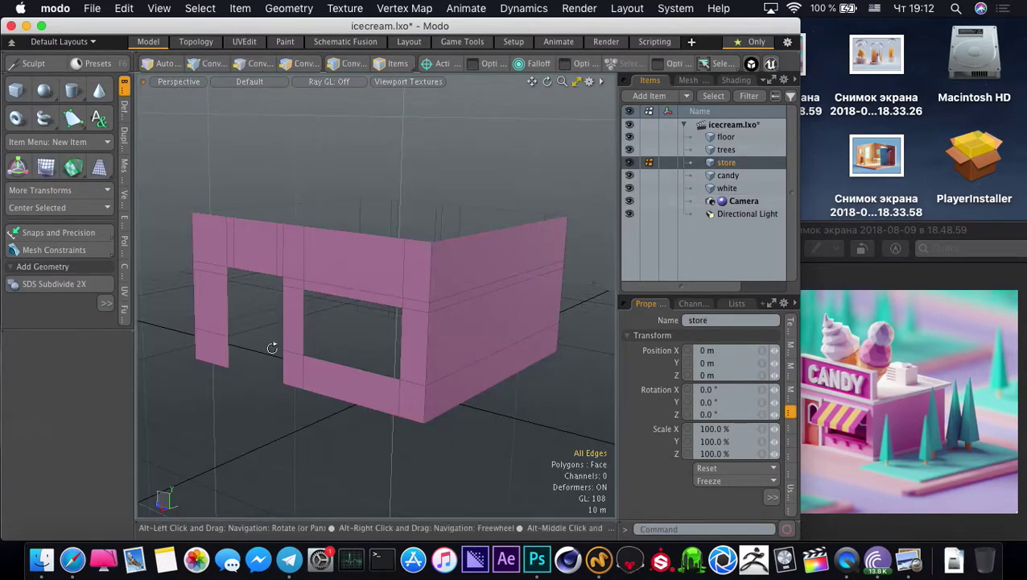
# Remove the redundant vertical edges from the pink store walls, including the pair above the doorway
pyautogui.keyDown('alt'); pyautogui.moveTo(272, 347); pyautogui.dragTo(369, 349); pyautogui.keyUp('alt')
pyautogui.press('2')
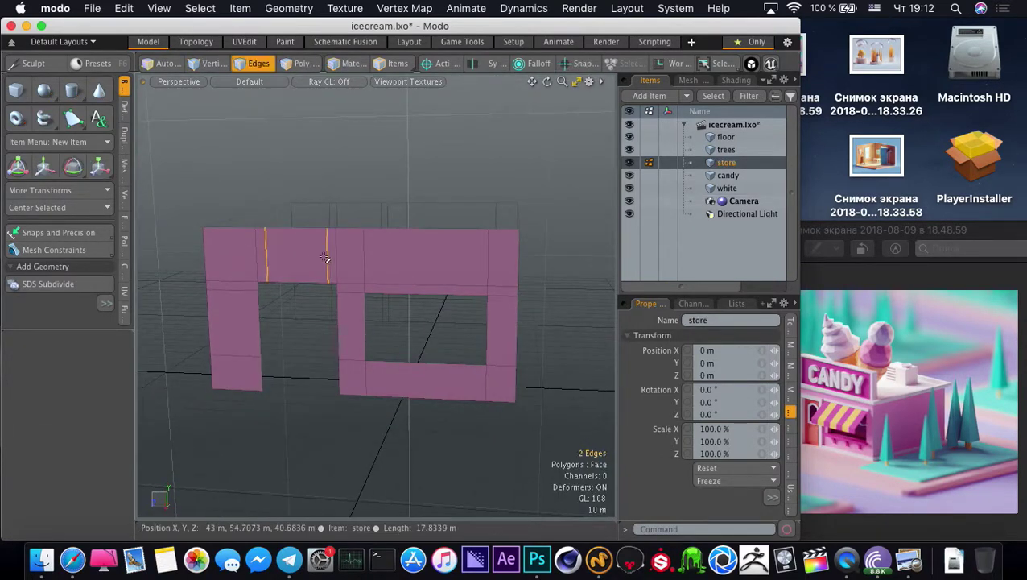
pyautogui.keyDown('alt'); pyautogui.moveTo(358, 287); pyautogui.dragTo(316, 370); pyautogui.keyUp('alt')
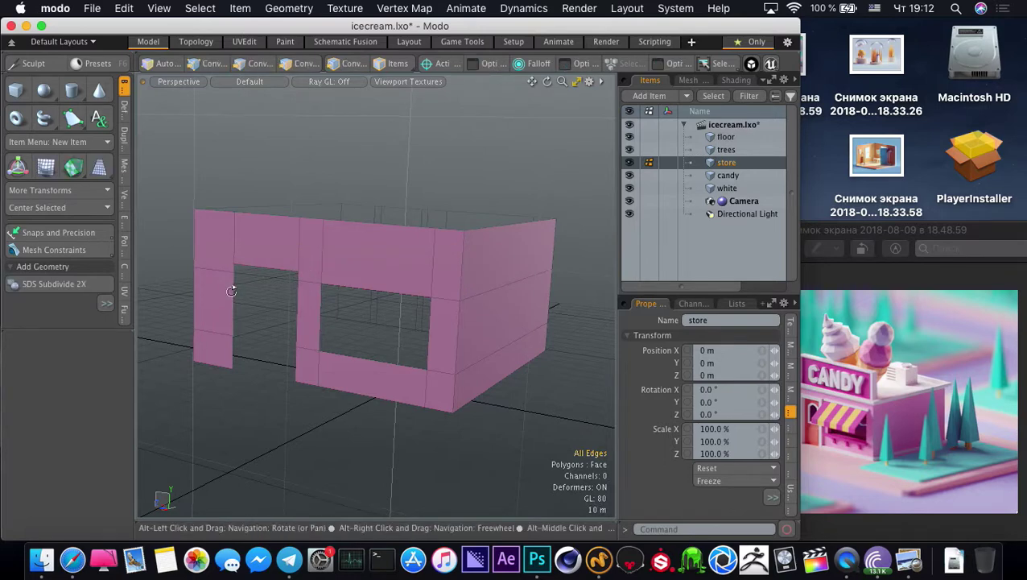
# Merge the extra wall vertices around the door and window into the outer corners with the snapped Topology Pen
pyautogui.keyDown('alt'); pyautogui.moveTo(231, 289); pyautogui.dragTo(325, 269); pyautogui.keyUp('alt')
pyautogui.hotkey('ctrl', 'shift', 't')
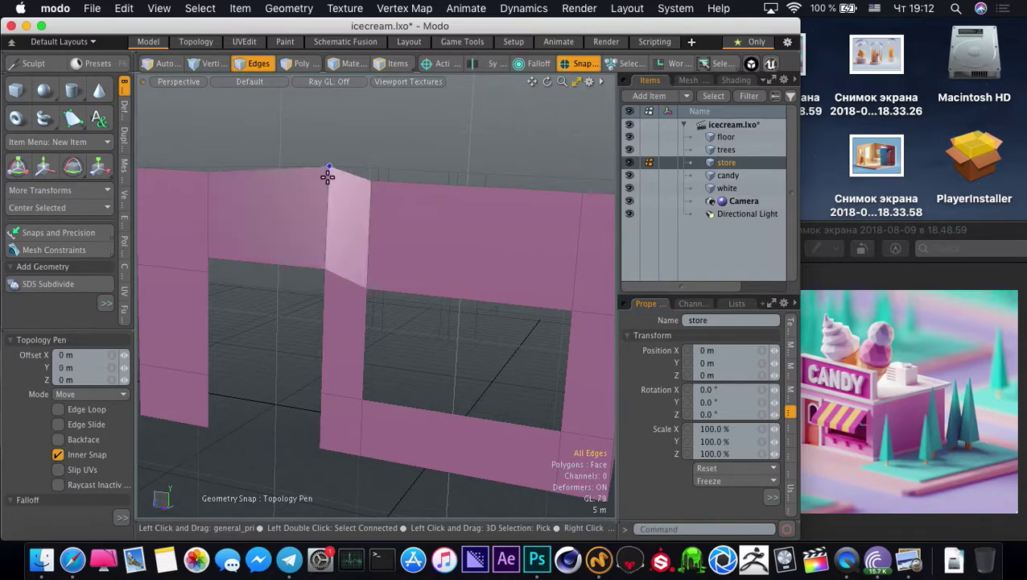
pyautogui.moveTo(325, 176); pyautogui.dragTo(364, 181)
pyautogui.keyDown('ctrl'); pyautogui.keyDown('alt'); pyautogui.moveTo(386, 259); pyautogui.dragTo(504, 219); pyautogui.keyUp('alt'); pyautogui.keyUp('ctrl')
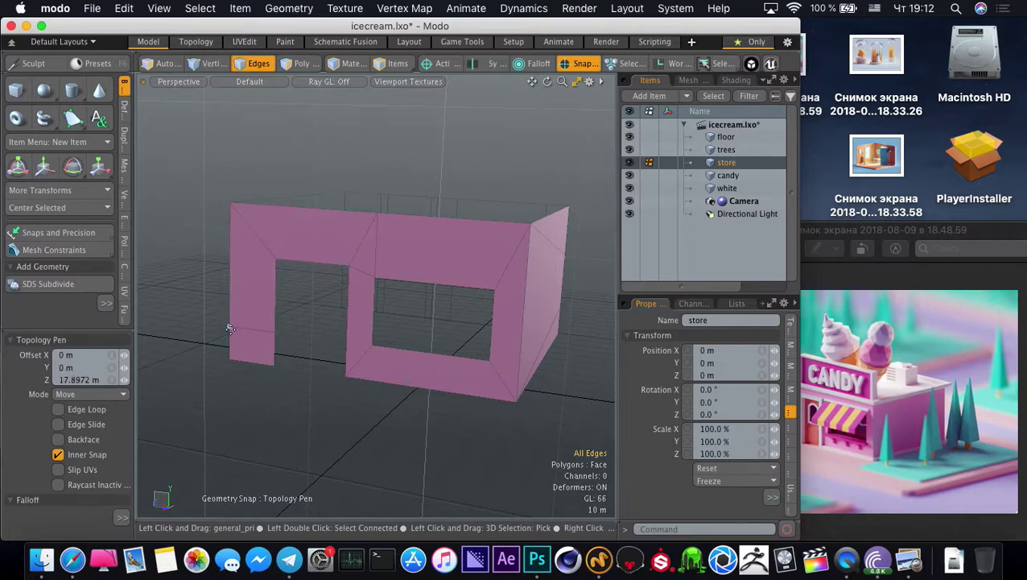
# Remove the leftover edges from the wall section beside the door and from the store's plain outer walls
pyautogui.press('space')
pyautogui.doubleClick(262, 331)
pyautogui.keyDown('alt'); pyautogui.moveTo(261, 331); pyautogui.dragTo(146, 333); pyautogui.keyUp('alt')
pyautogui.press('BackSpace')
pyautogui.doubleClick(334, 281)
pyautogui.moveTo(404, 350)
pyautogui.keyDown('alt'); pyautogui.mouseDown()
pyautogui.moveTo(195, 296)
pyautogui.moveTo(368, 306)
pyautogui.moveTo(330, 286)
pyautogui.moveTo(170, 256)
pyautogui.mouseUp(); pyautogui.keyUp('alt')
pyautogui.press('BackSpace')
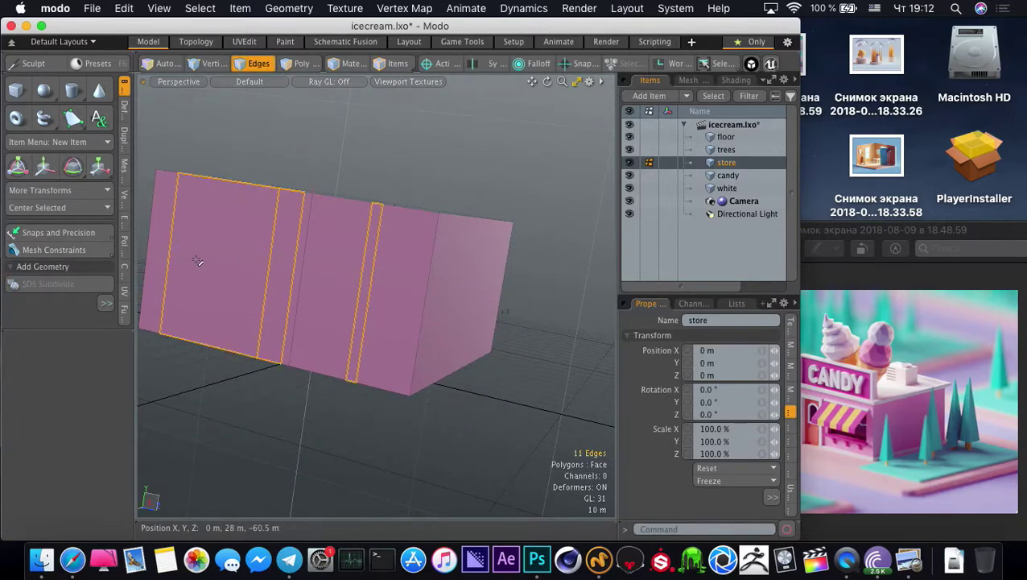
pyautogui.moveTo(325, 273); pyautogui.dragTo(264, 260)
pyautogui.press('BackSpace')
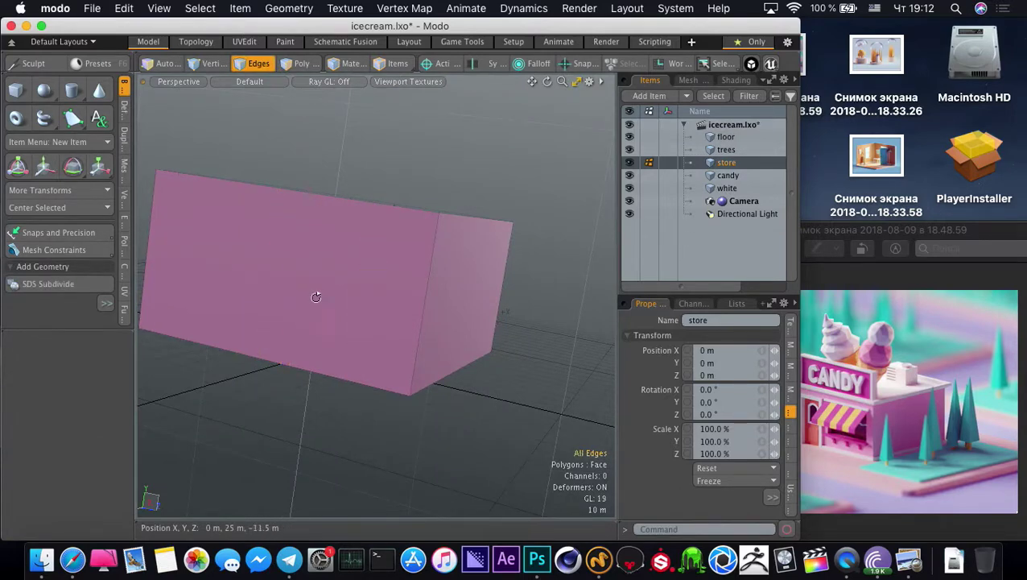
# Remove the two edges above the pillar between door and window, and connect the door's corner vertex to the wall's upper corner
pyautogui.keyDown('alt'); pyautogui.moveTo(315, 296); pyautogui.dragTo(181, 313); pyautogui.keyUp('alt')
pyautogui.keyDown('alt'); pyautogui.moveTo(425, 337); pyautogui.dragTo(360, 281); pyautogui.keyUp('alt')
pyautogui.press('2')
pyautogui.click(407, 243)
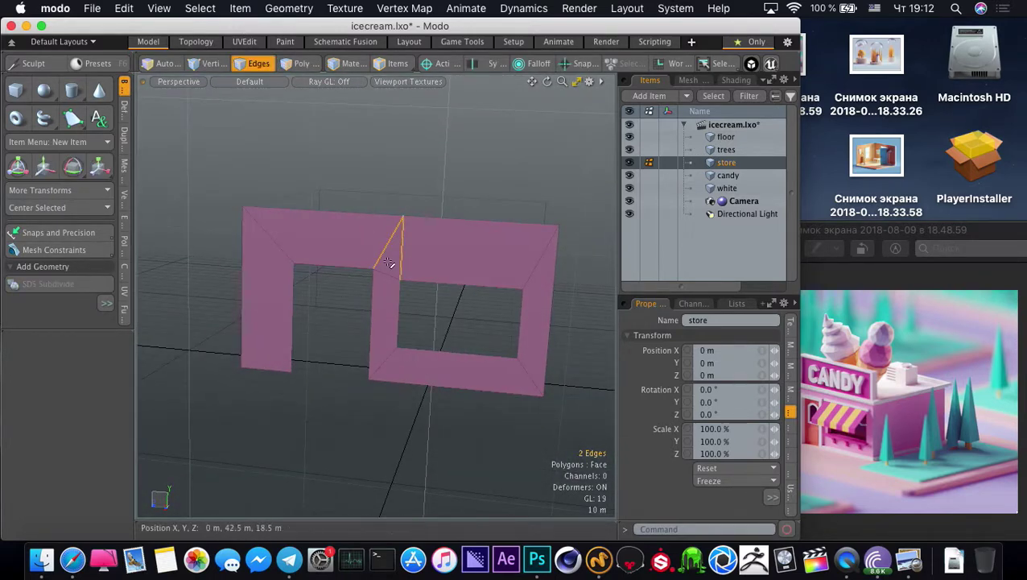
pyautogui.press('1')
pyautogui.click(372, 269)
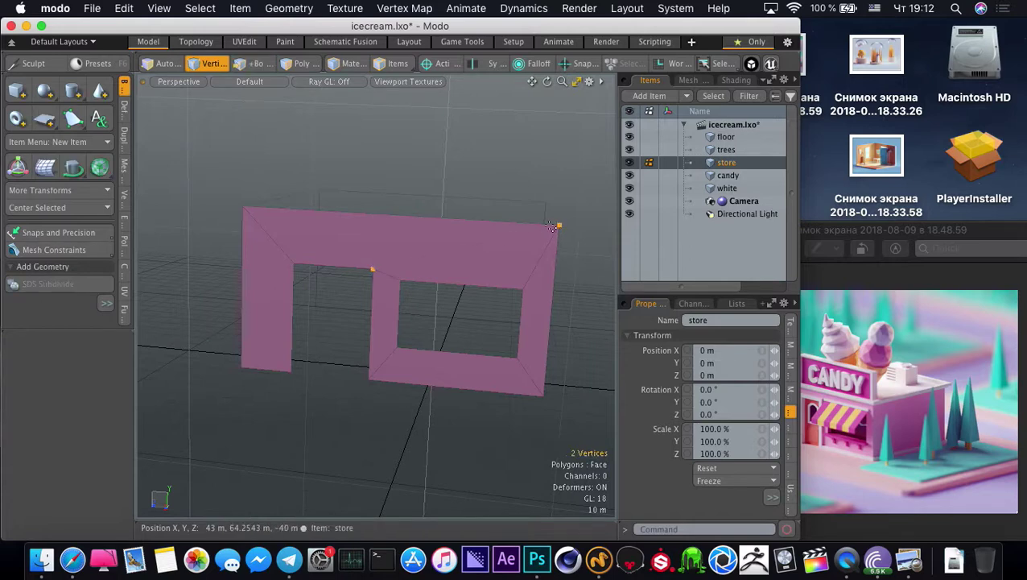
pyautogui.keyDown('alt'); pyautogui.moveTo(493, 257); pyautogui.dragTo(324, 359); pyautogui.keyUp('alt')
pyautogui.press('i')
pyautogui.keyDown('ctrl'); pyautogui.keyDown('alt'); pyautogui.moveTo(355, 322); pyautogui.dragTo(410, 371); pyautogui.keyUp('alt'); pyautogui.keyUp('ctrl')
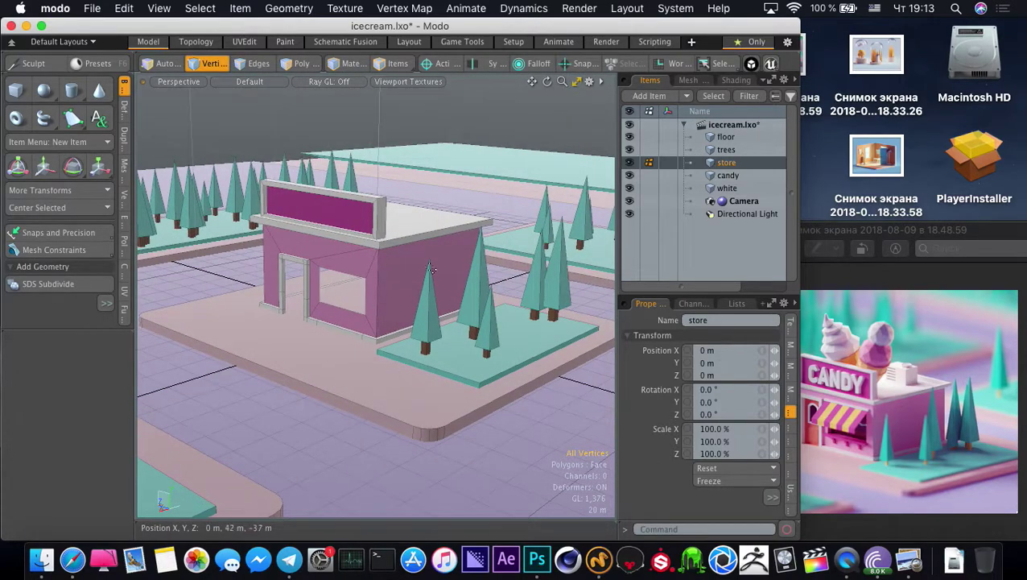
# Remove the redundant cross edges along the front baseboard and door frame of the white mesh
pyautogui.keyDown('alt'); pyautogui.moveTo(419, 291); pyautogui.dragTo(420, 314); pyautogui.keyUp('alt')
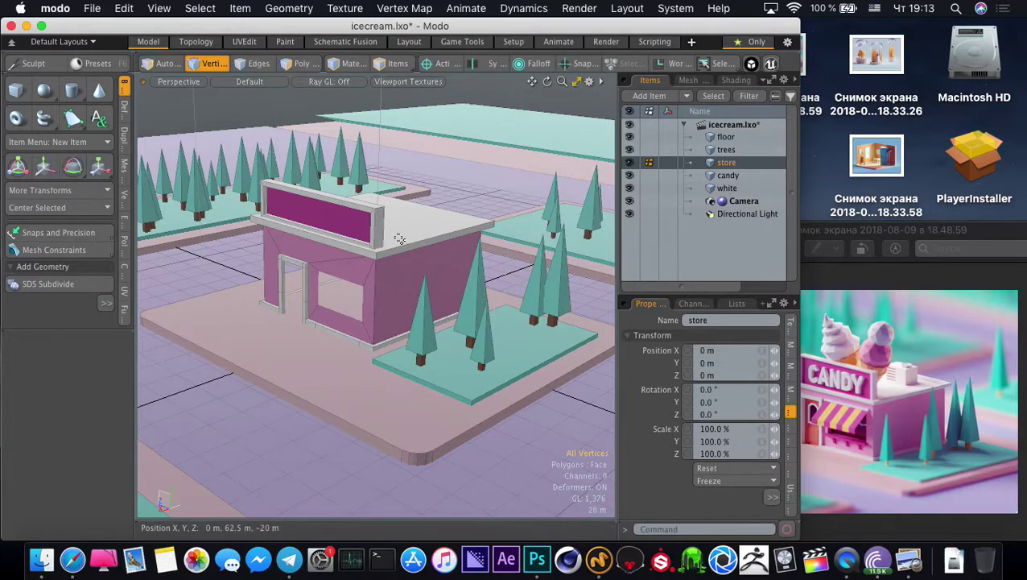
pyautogui.keyDown('alt'); pyautogui.moveTo(385, 259); pyautogui.dragTo(391, 266); pyautogui.keyUp('alt')
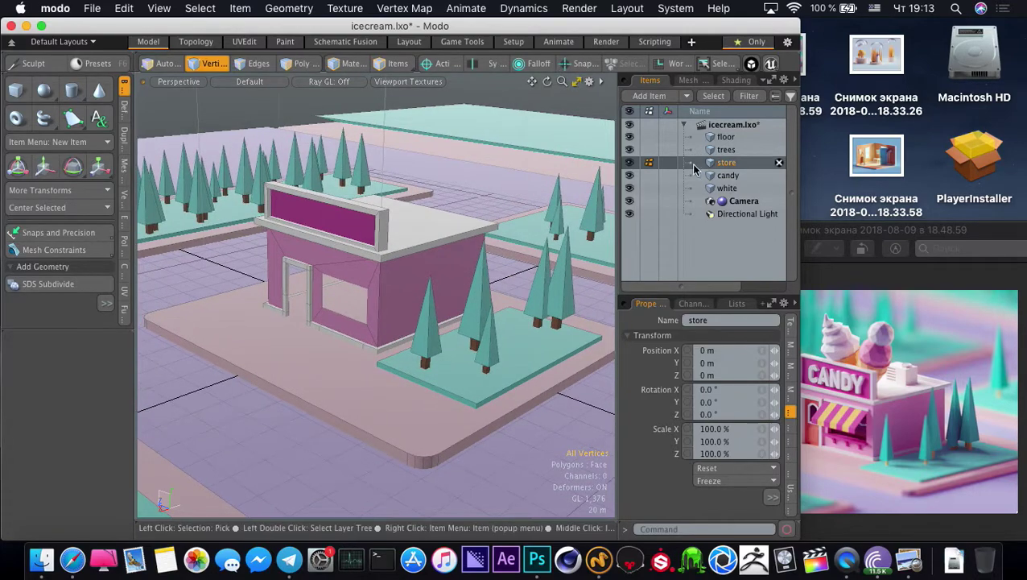
pyautogui.click(727, 188)
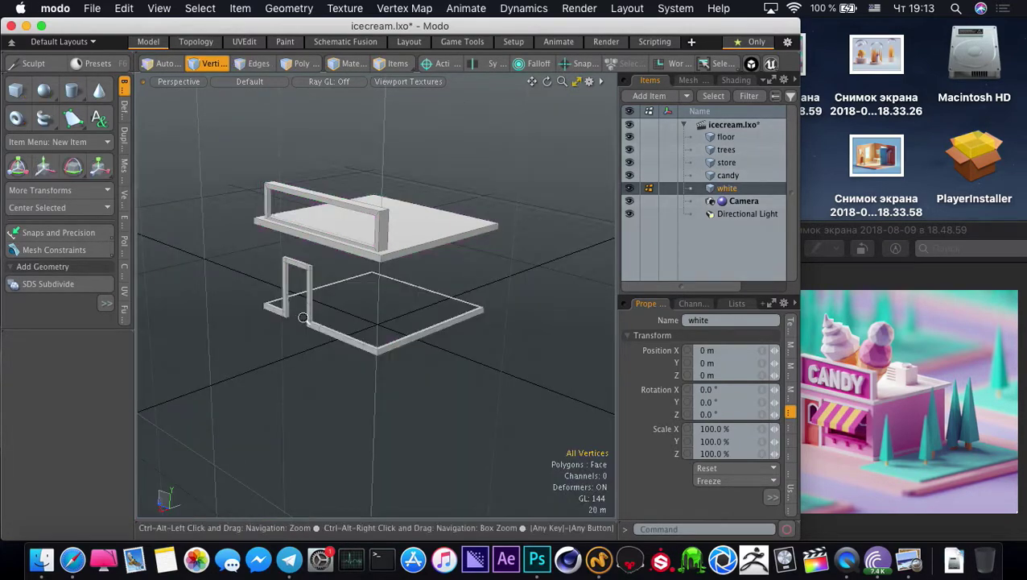
pyautogui.scroll(3, 342, 344)
pyautogui.press('2')
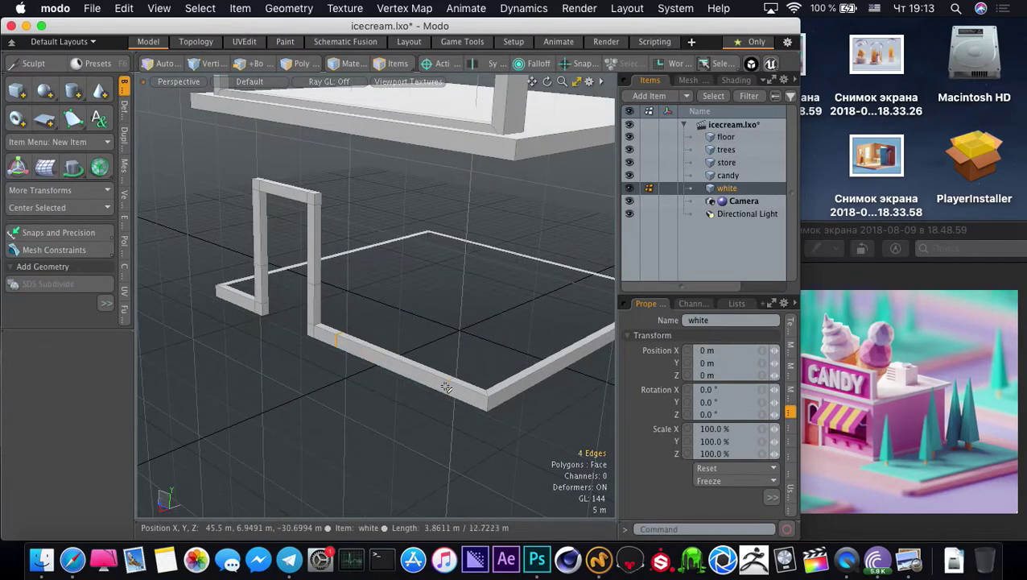
pyautogui.press('BackSpace')
pyautogui.keyDown('alt'); pyautogui.moveTo(232, 312); pyautogui.dragTo(439, 348); pyautogui.keyUp('alt')
pyautogui.press('BackSpace')
# Join the inner and outer corner vertices at one foot of the door frame diagonally and remove the surplus edges
pyautogui.keyDown('ctrl'); pyautogui.keyDown('alt'); pyautogui.moveTo(326, 346); pyautogui.dragTo(341, 265); pyautogui.keyUp('alt'); pyautogui.keyUp('ctrl')
pyautogui.press('1')
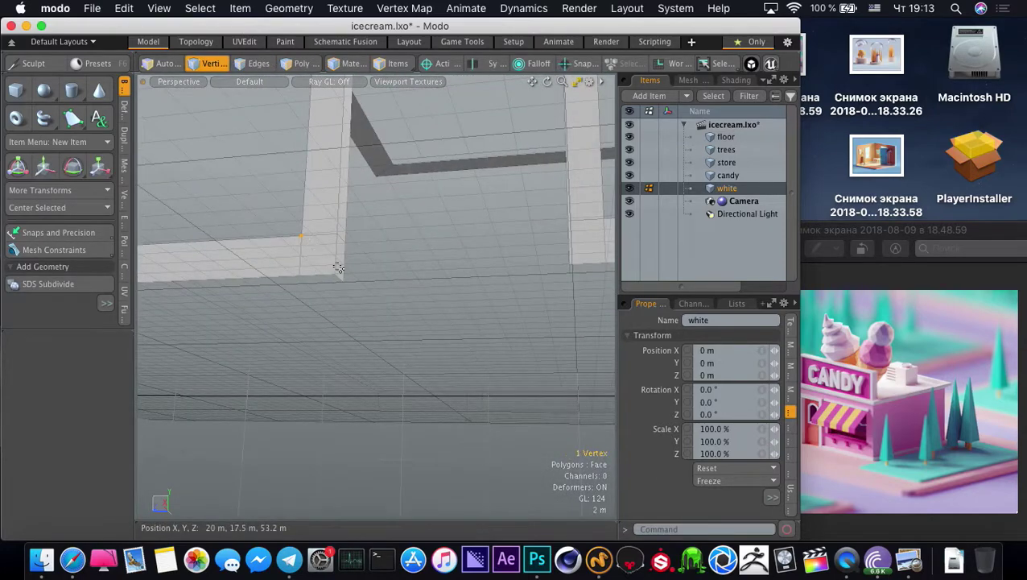
pyautogui.press('2')
pyautogui.doubleClick(316, 236)
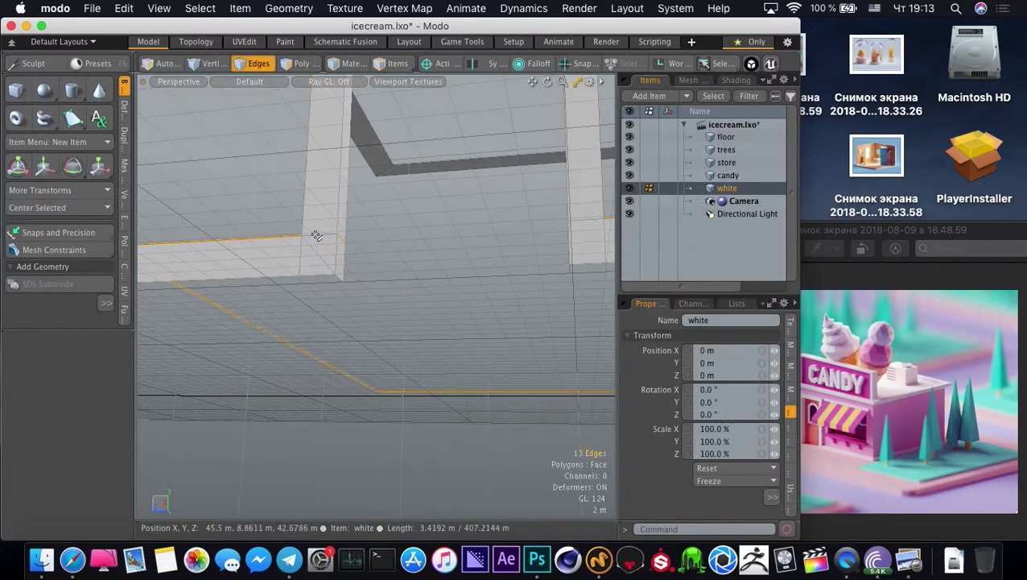
pyautogui.moveTo(294, 217)
pyautogui.keyDown('shift'); pyautogui.mouseDown()
pyautogui.moveTo(315, 296)
pyautogui.moveTo(296, 283)
pyautogui.moveTo(276, 236)
pyautogui.moveTo(378, 384)
pyautogui.moveTo(354, 322)
pyautogui.moveTo(403, 272)
pyautogui.mouseUp(); pyautogui.keyUp('shift')
pyautogui.press('BackSpace')
# Clean up the door frame's opposite foot with a diagonal corner edge in place of the extra cross edges
pyautogui.press('1')
pyautogui.click(417, 265)
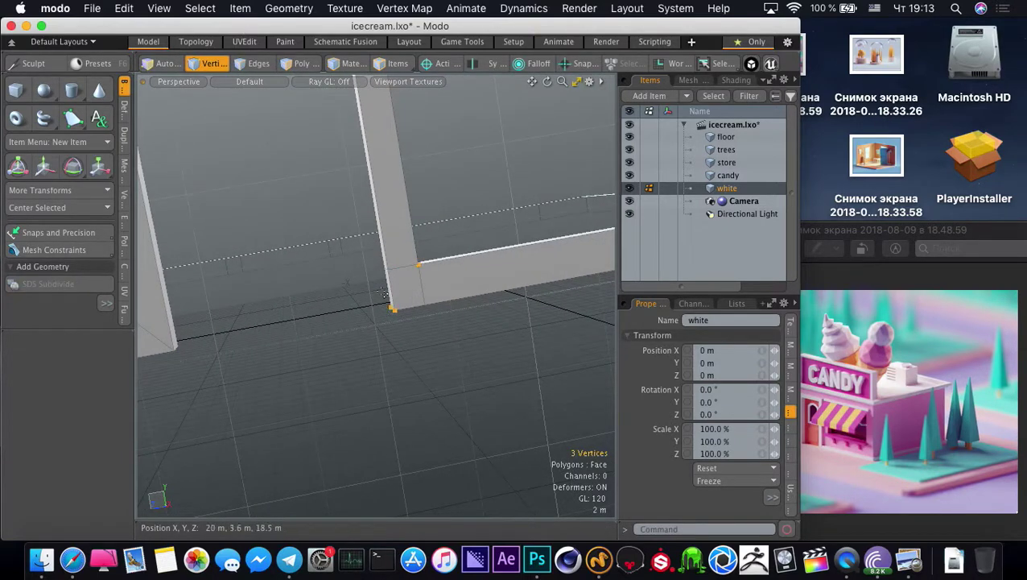
pyautogui.press('2')
pyautogui.moveTo(339, 287); pyautogui.dragTo(354, 303, button='right')
pyautogui.moveTo(354, 304)
pyautogui.keyDown('alt'); pyautogui.mouseDown()
pyautogui.moveTo(317, 345)
pyautogui.moveTo(271, 338)
pyautogui.moveTo(261, 300)
pyautogui.moveTo(467, 295)
pyautogui.moveTo(394, 387)
pyautogui.moveTo(376, 399)
pyautogui.moveTo(365, 386)
pyautogui.mouseUp(); pyautogui.keyUp('alt')
pyautogui.press('BackSpace')
# Remove the redundant cross edges along the remaining sides of the white baseboard
pyautogui.keyDown('alt'); pyautogui.moveTo(287, 253); pyautogui.dragTo(153, 231); pyautogui.keyUp('alt')
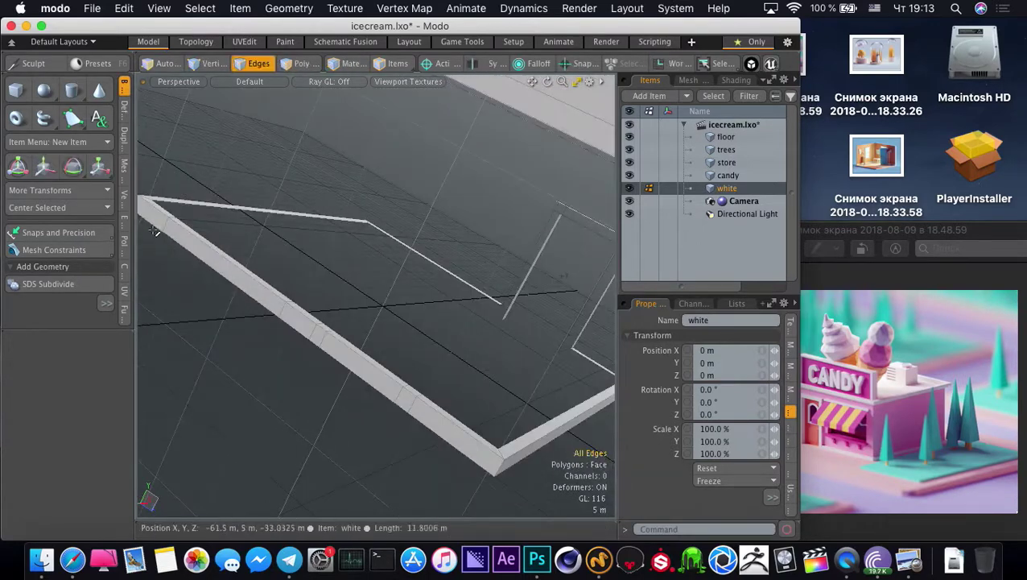
pyautogui.keyDown('shift'); pyautogui.click(400, 402); pyautogui.keyUp('shift')
pyautogui.keyDown('alt'); pyautogui.moveTo(389, 385); pyautogui.dragTo(326, 190); pyautogui.keyUp('alt')
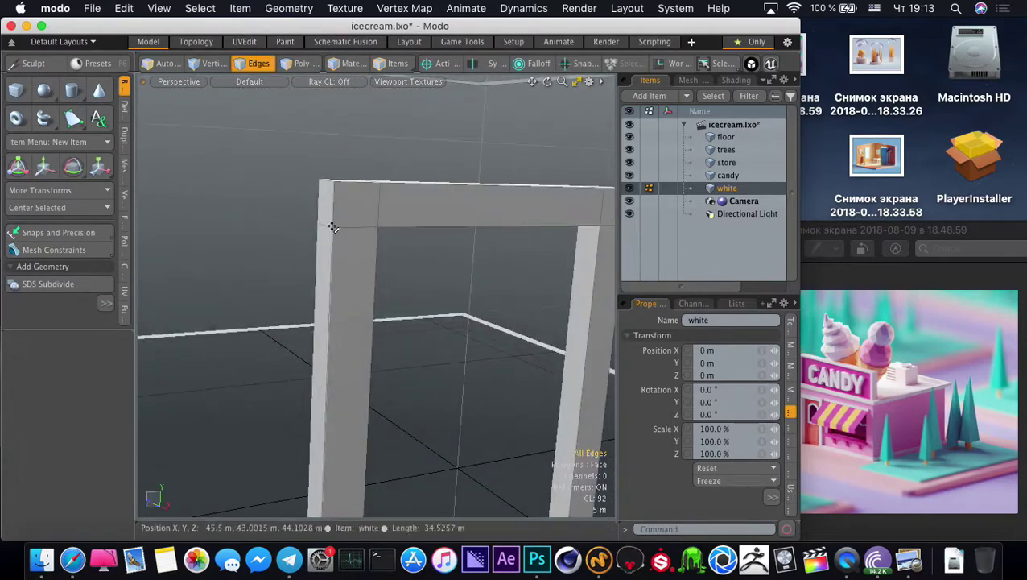
# Add diagonal edges across the door frame's two upper corners and remove the old cross edges at one of them
pyautogui.press('1')
pyautogui.click(331, 185)
pyautogui.keyDown('alt'); pyautogui.keyDown('shift'); pyautogui.moveTo(449, 240); pyautogui.dragTo(362, 256); pyautogui.keyUp('shift'); pyautogui.keyUp('alt')
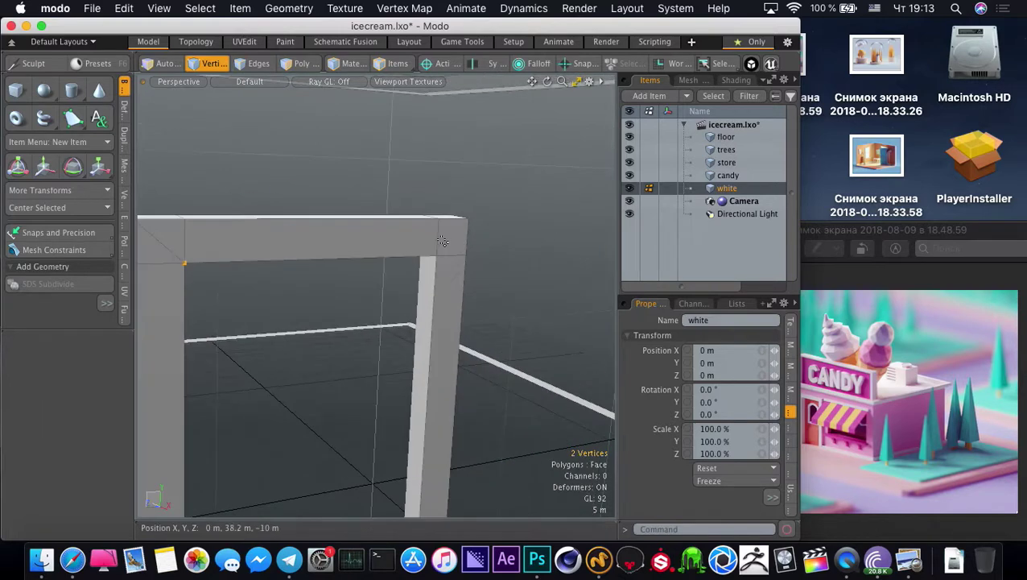
pyautogui.press('2')
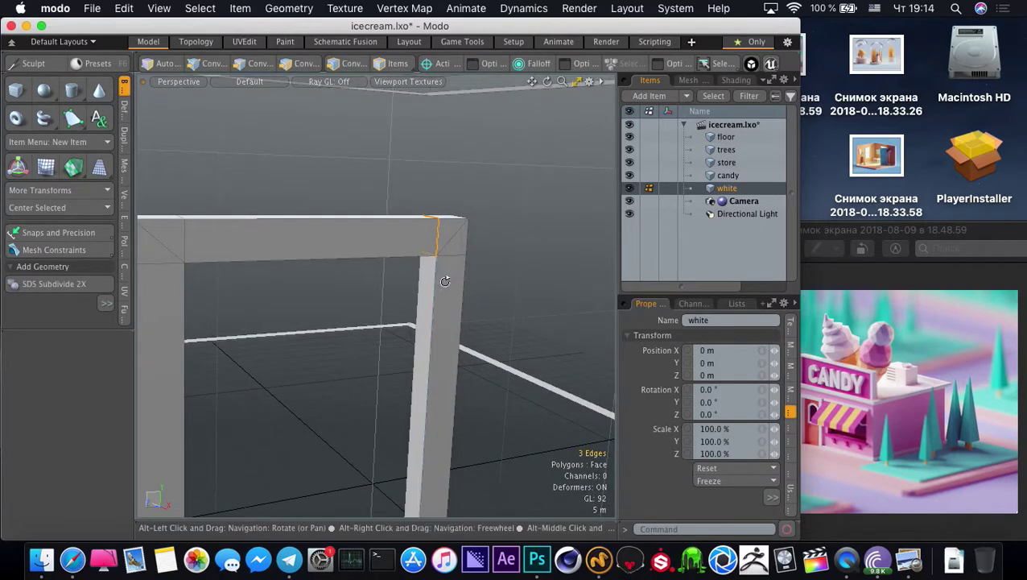
pyautogui.moveTo(432, 284)
pyautogui.keyDown('alt'); pyautogui.mouseDown()
pyautogui.moveTo(370, 264)
pyautogui.moveTo(272, 205)
pyautogui.moveTo(286, 273)
pyautogui.moveTo(374, 245)
pyautogui.mouseUp(); pyautogui.keyUp('alt')
pyautogui.keyDown('shift'); pyautogui.click(376, 243); pyautogui.keyUp('shift')
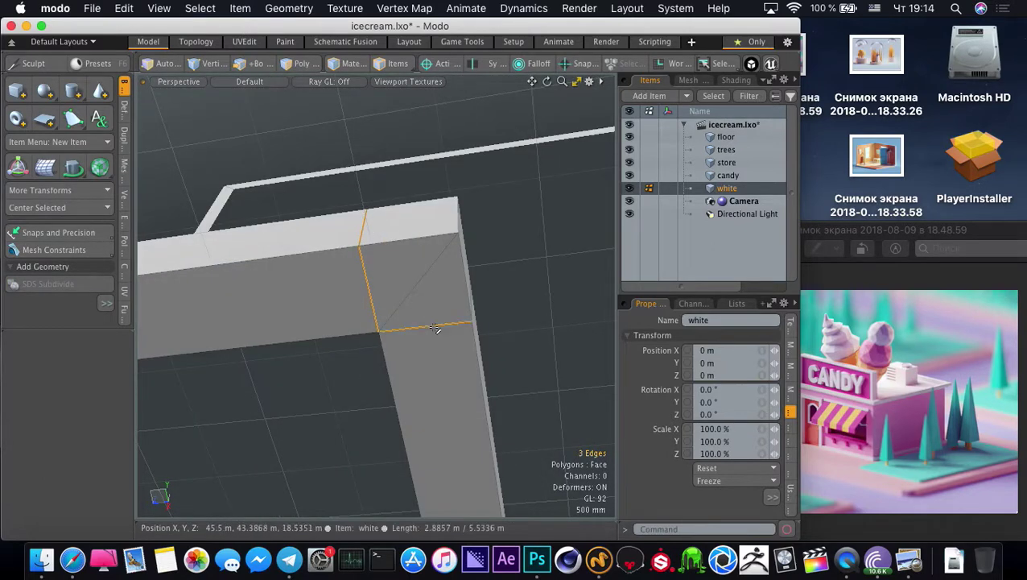
pyautogui.keyDown('alt'); pyautogui.moveTo(435, 327); pyautogui.dragTo(401, 305); pyautogui.keyUp('alt')
pyautogui.keyDown('shift'); pyautogui.click(480, 317); pyautogui.keyUp('shift')
pyautogui.press('BackSpace')
# Delete the remaining redundant cross edges on the door frame
pyautogui.scroll(-5, 286, 314)
pyautogui.keyDown('alt'); pyautogui.moveTo(287, 314); pyautogui.dragTo(341, 389); pyautogui.keyUp('alt')
pyautogui.click(354, 318)
pyautogui.keyDown('shift'); pyautogui.click(308, 321); pyautogui.keyUp('shift')
pyautogui.keyDown('shift'); pyautogui.click(339, 321); pyautogui.keyUp('shift')
pyautogui.press('BackSpace')
pyautogui.press('w')
pyautogui.press('q')
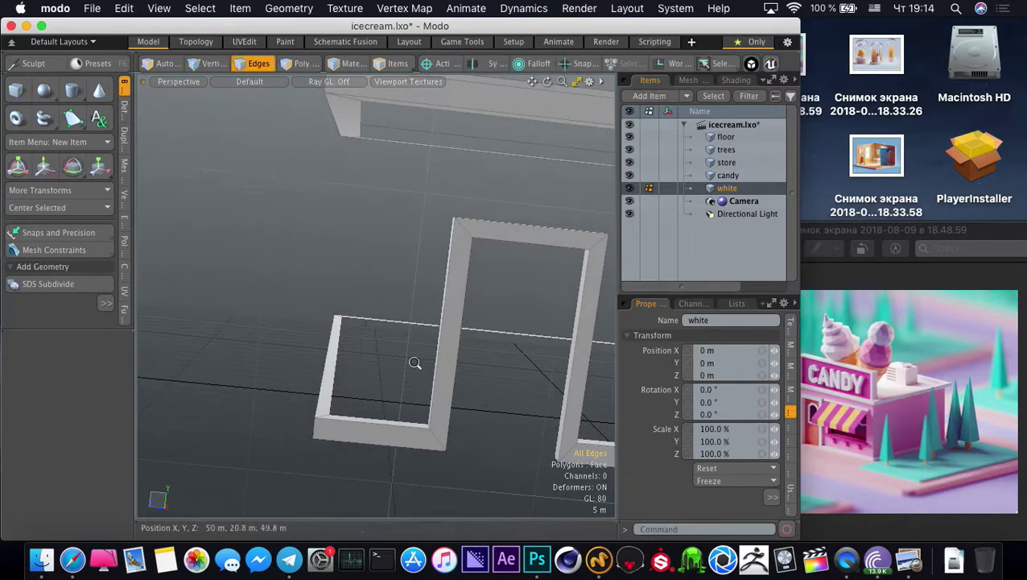
# Clone the roof's top polygon and place the copy slightly above the roof
pyautogui.keyDown('ctrl'); pyautogui.keyDown('alt'); pyautogui.moveTo(415, 363); pyautogui.dragTo(374, 306); pyautogui.keyUp('alt'); pyautogui.keyUp('ctrl')
pyautogui.press('3')
pyautogui.click(455, 223)
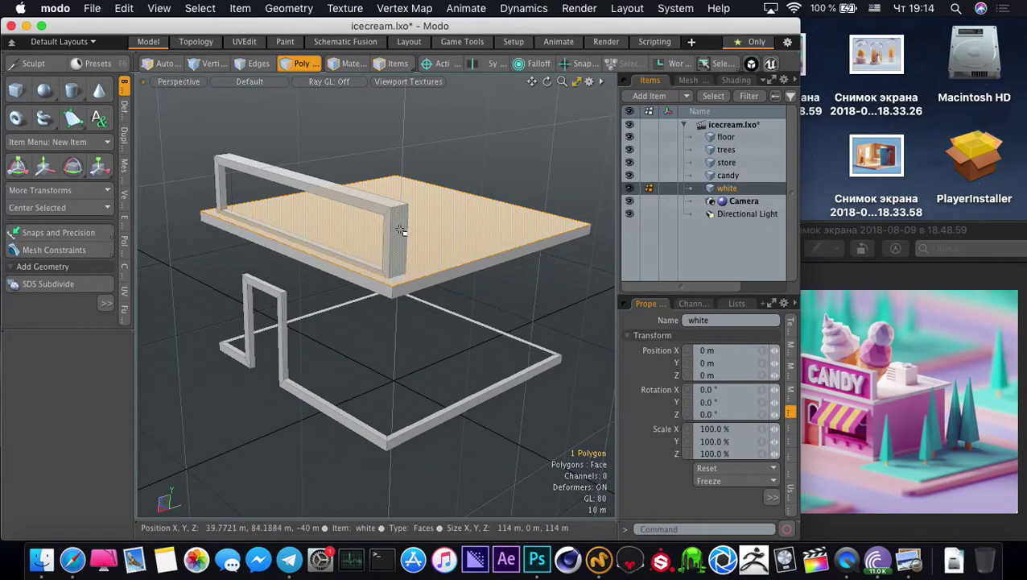
pyautogui.keyDown('alt'); pyautogui.moveTo(430, 337); pyautogui.dragTo(371, 327); pyautogui.keyUp('alt')
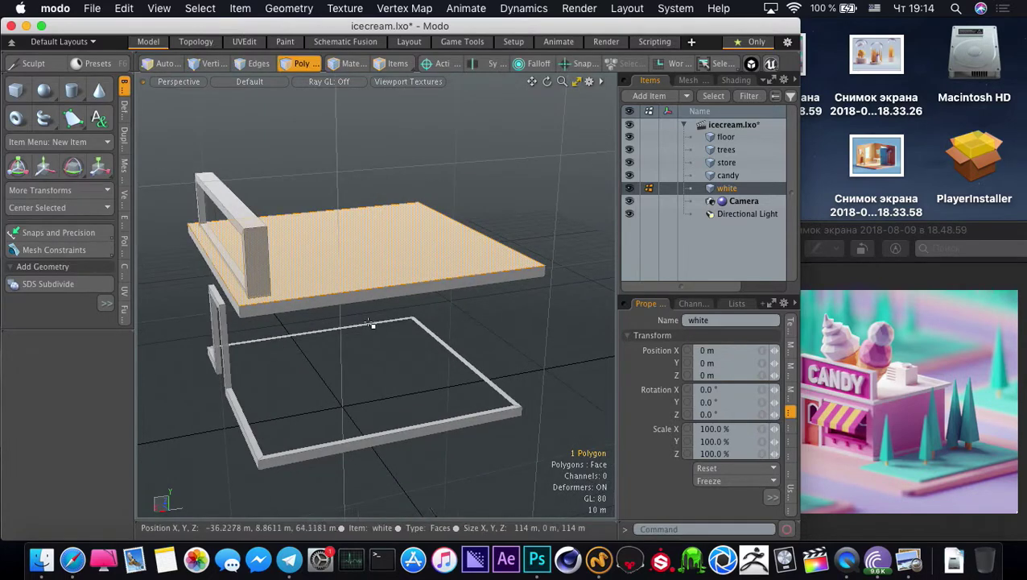
pyautogui.hotkey('shift', 'c')
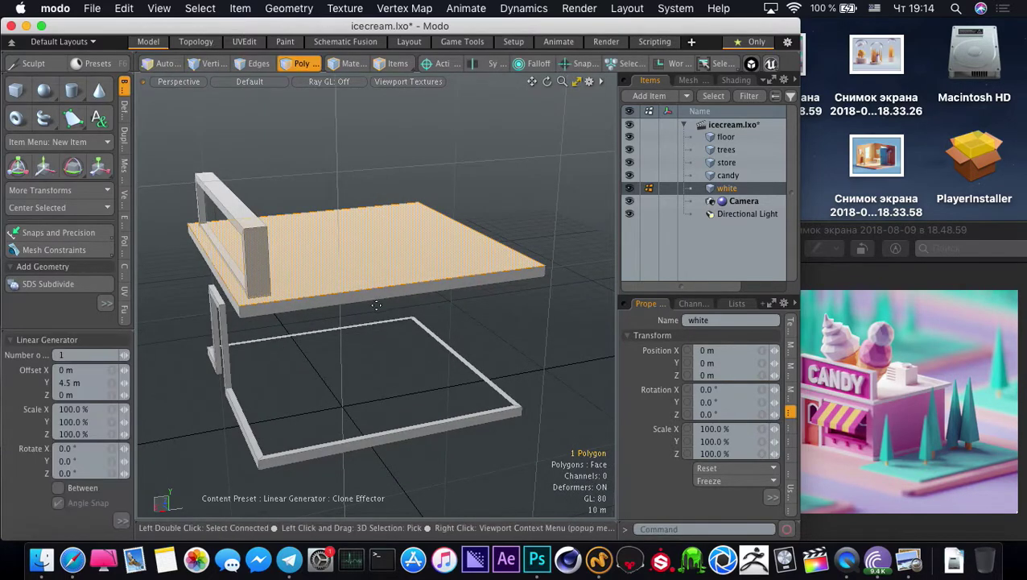
pyautogui.click(376, 302)
pyautogui.moveTo(350, 220); pyautogui.dragTo(341, 263)
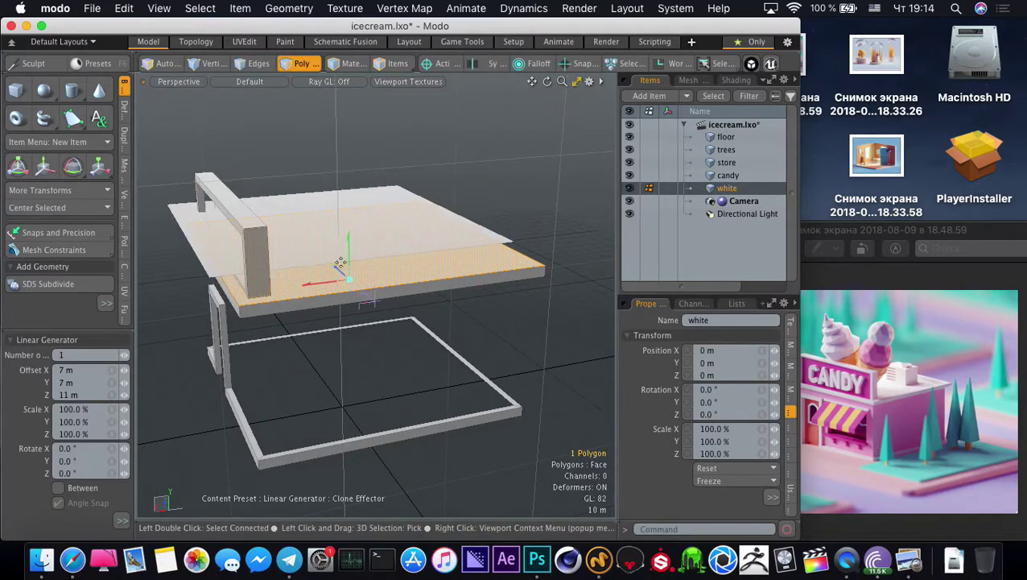
pyautogui.press('space')
# Scale the cloned polygon to 28% in X and about 47% in Z, and move it toward the roof's rear edge
pyautogui.press('y')
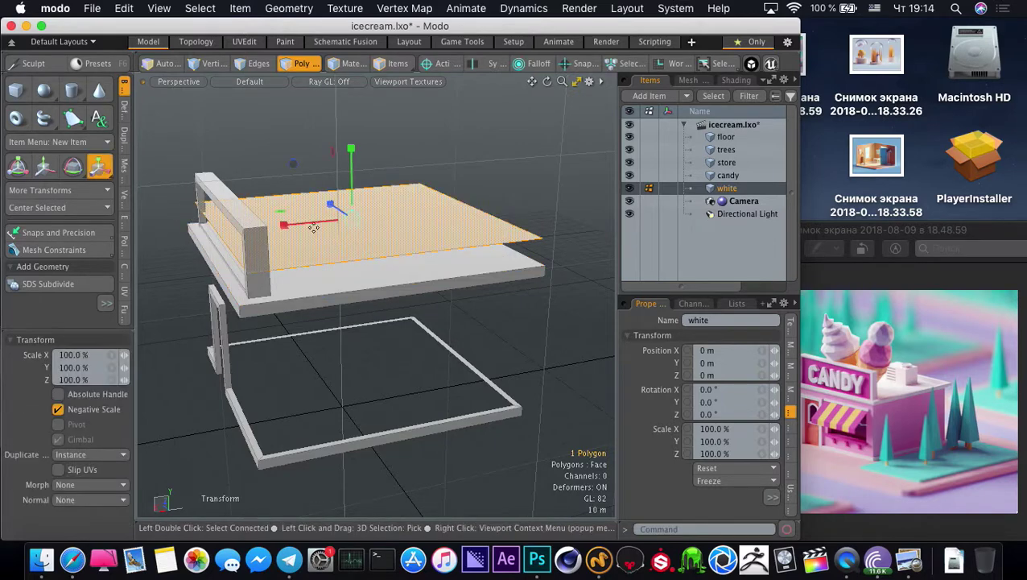
pyautogui.moveTo(285, 225); pyautogui.dragTo(332, 212)
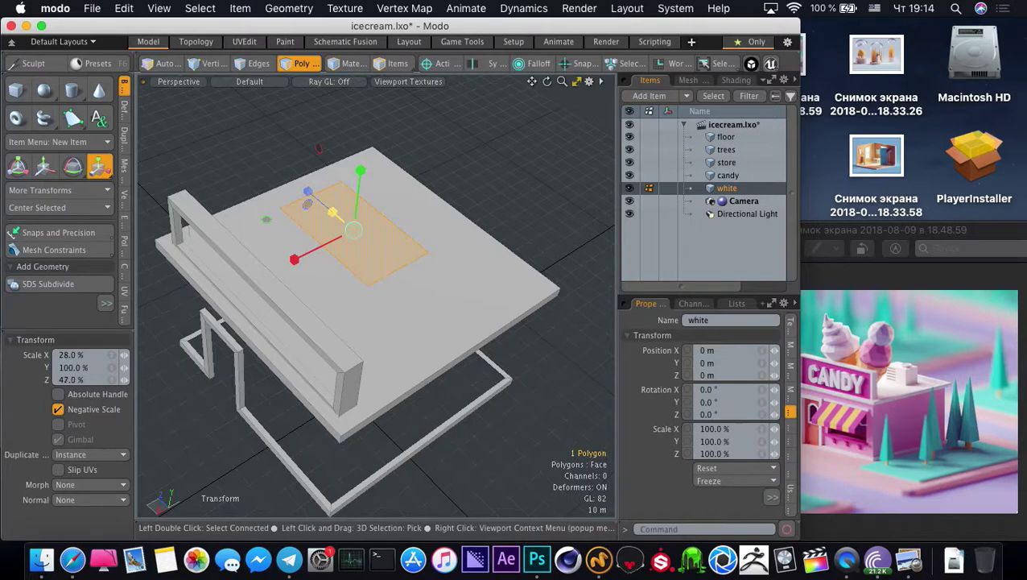
pyautogui.press('w')
pyautogui.moveTo(268, 221); pyautogui.dragTo(352, 242)
# Bevel the small rectangle upward about 17.5 m into a rooftop box
pyautogui.press('b')
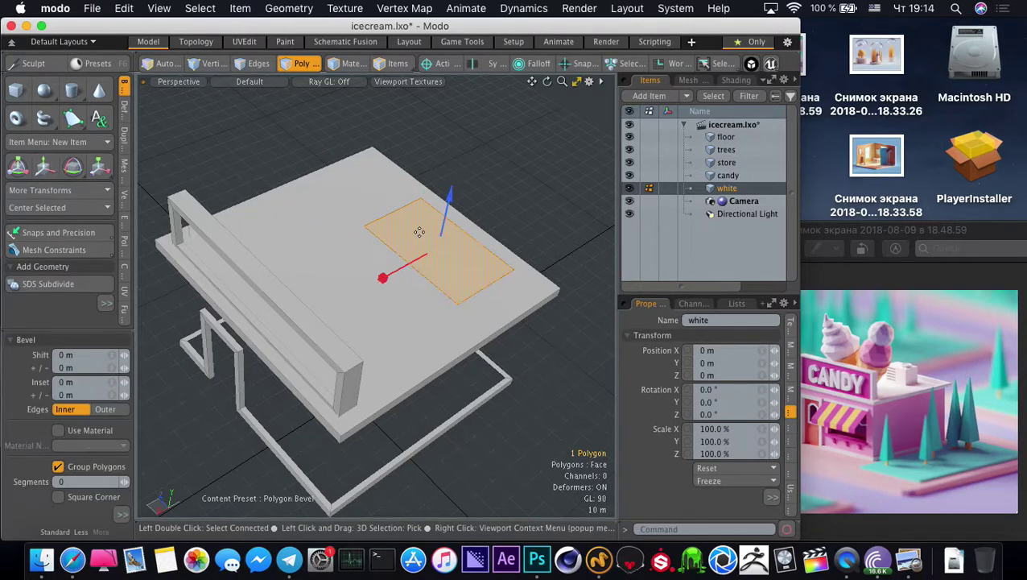
pyautogui.moveTo(446, 211); pyautogui.dragTo(456, 151)
pyautogui.press('space')
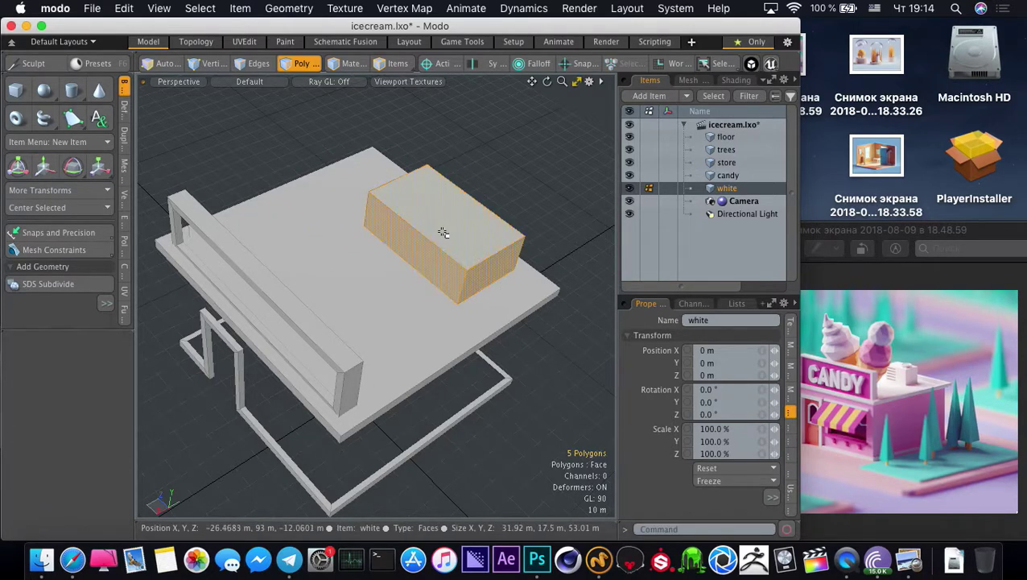
# Shrink the rooftop box's footprint and lower the box 8.5 m onto the roof
pyautogui.press('r')
pyautogui.moveTo(400, 257); pyautogui.dragTo(412, 250)
pyautogui.moveTo(403, 202); pyautogui.dragTo(412, 211)
pyautogui.keyDown('alt'); pyautogui.moveTo(424, 320); pyautogui.dragTo(389, 218); pyautogui.keyUp('alt')
pyautogui.press('w')
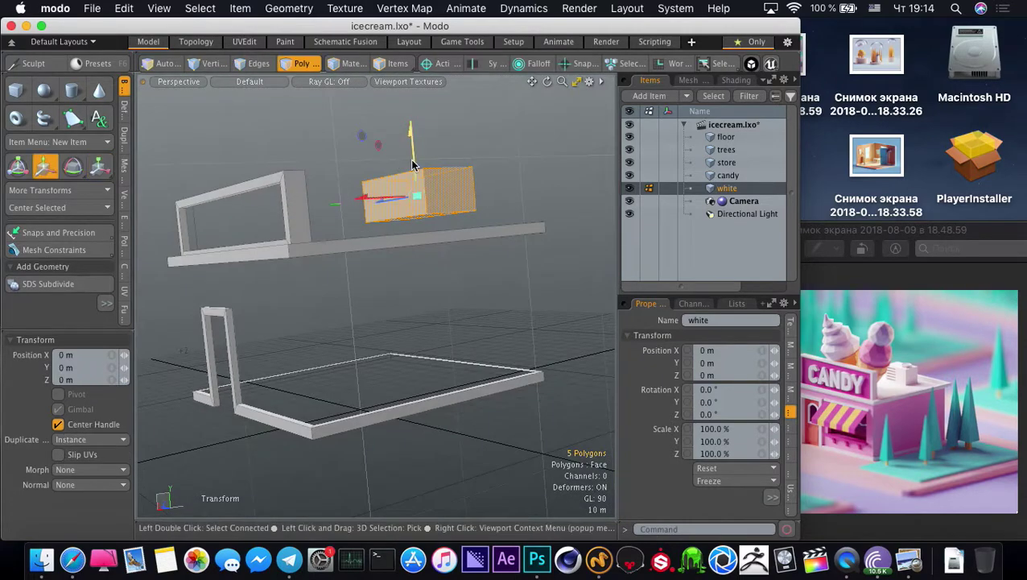
pyautogui.moveTo(412, 165); pyautogui.dragTo(377, 264)
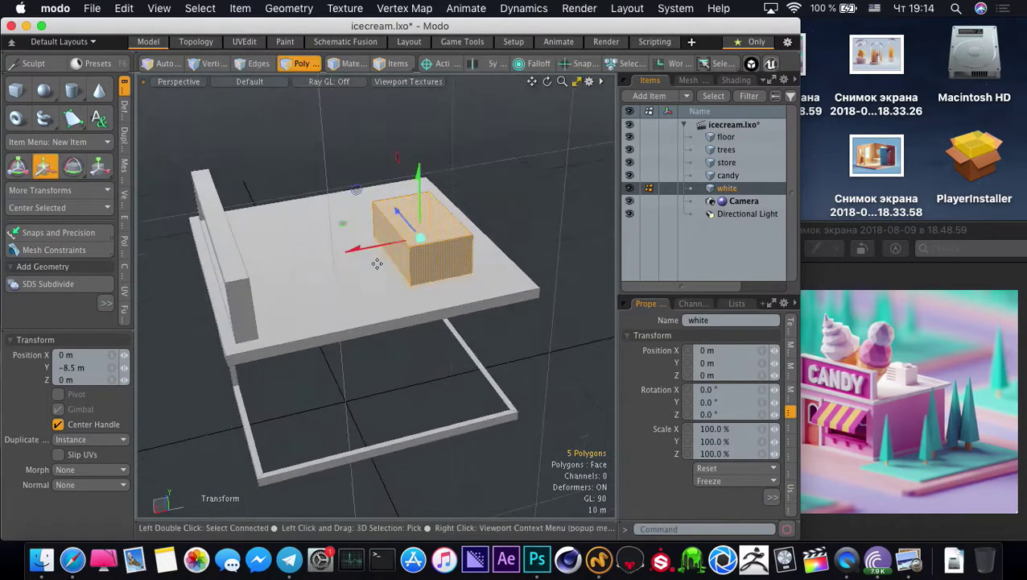
# Scale the rooftop box to 71.5% in X and Z and nudge it along X toward the roof's edge
pyautogui.press('r')
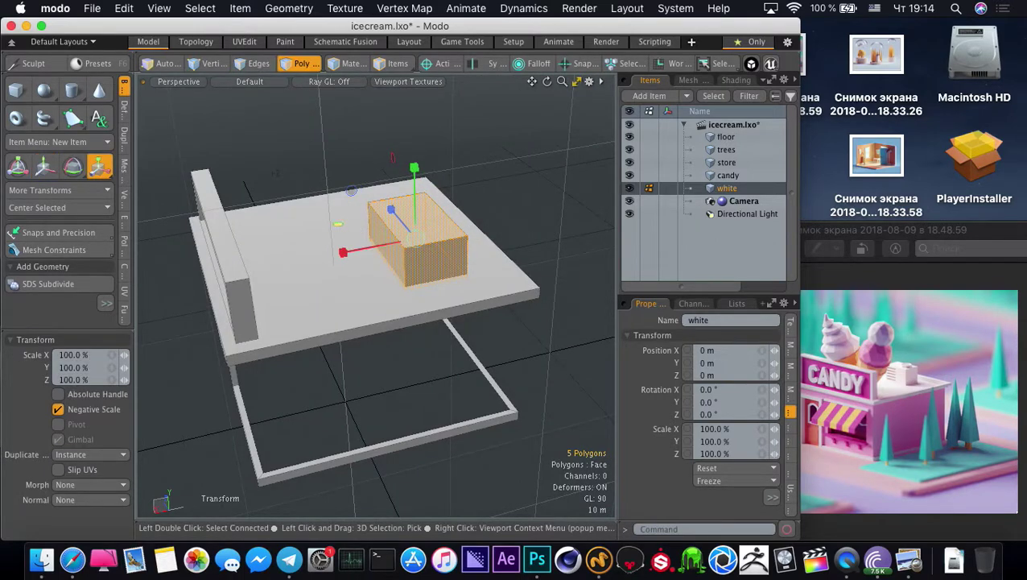
pyautogui.moveTo(338, 223); pyautogui.dragTo(356, 227)
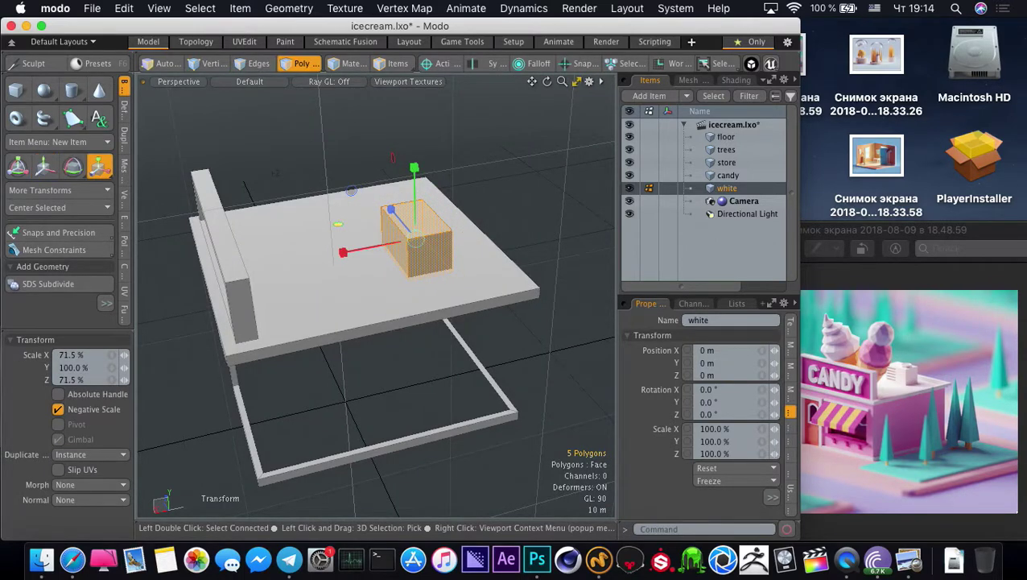
pyautogui.press('q')
pyautogui.press('w')
pyautogui.moveTo(362, 248); pyautogui.dragTo(370, 246)
pyautogui.press('q')
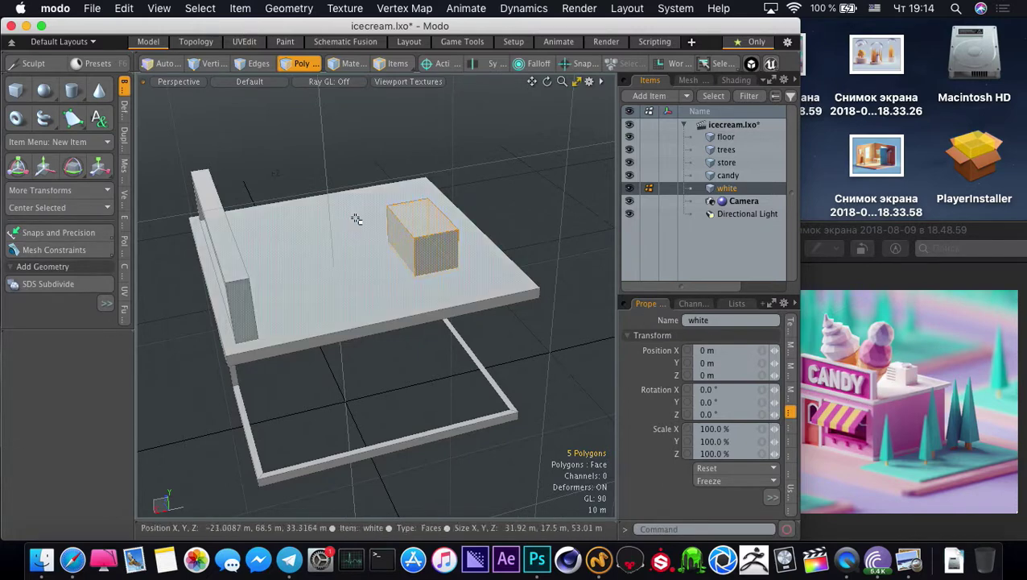
pyautogui.press('Escape')
# Check the rooftop box in the reference image, and split the model's box at half height with a 50-50 horizontal loop
pyautogui.keyDown('alt'); pyautogui.moveTo(355, 218); pyautogui.dragTo(467, 286); pyautogui.keyUp('alt')
pyautogui.keyDown('alt'); pyautogui.moveTo(357, 257); pyautogui.dragTo(395, 294); pyautogui.keyUp('alt')
pyautogui.click(865, 340)
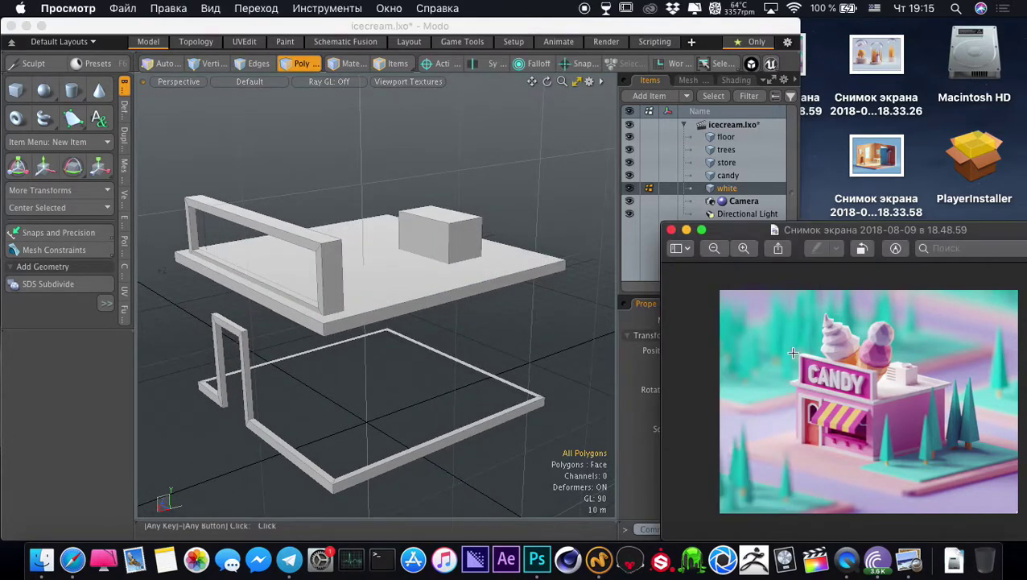
pyautogui.click(378, 203)
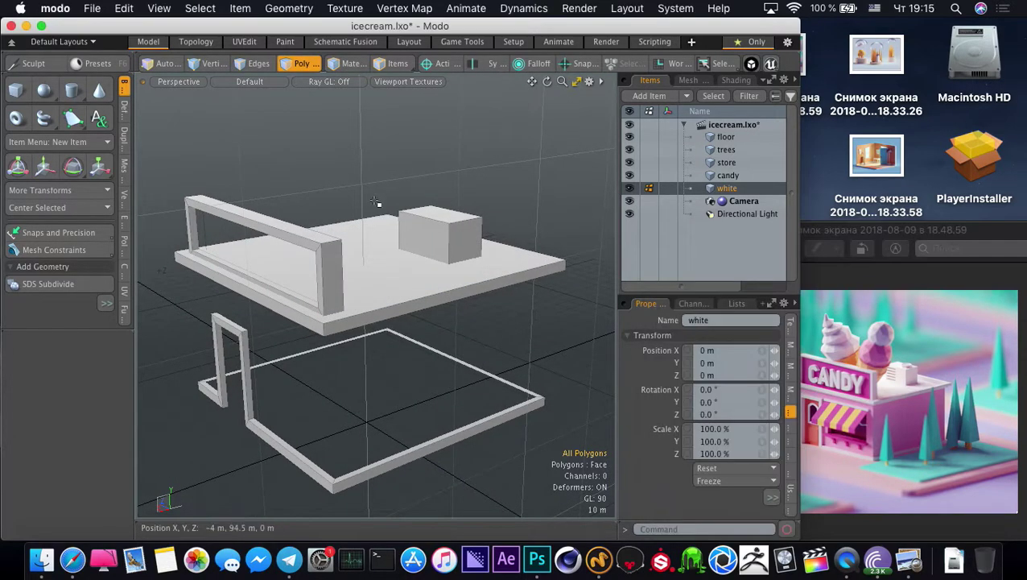
pyautogui.keyDown('ctrl'); pyautogui.keyDown('alt'); pyautogui.moveTo(415, 225); pyautogui.dragTo(410, 252); pyautogui.keyUp('alt'); pyautogui.keyUp('ctrl')
pyautogui.click(428, 242)
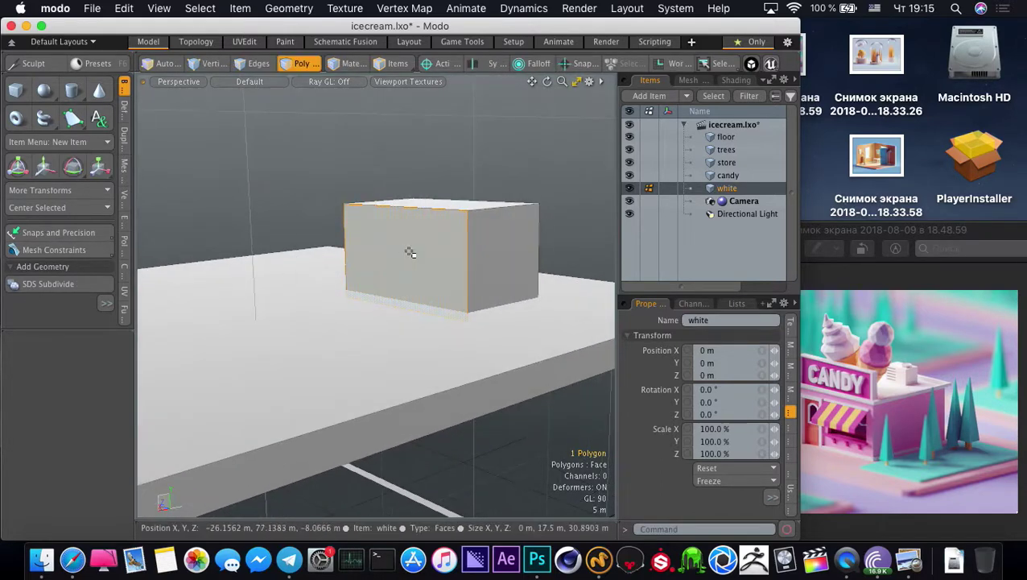
pyautogui.moveTo(349, 207)
pyautogui.keyDown('ctrl'); pyautogui.keyDown('alt'); pyautogui.mouseDown()
pyautogui.moveTo(360, 209)
pyautogui.moveTo(328, 215)
pyautogui.moveTo(337, 222)
pyautogui.mouseUp(); pyautogui.keyUp('alt'); pyautogui.keyUp('ctrl')
pyautogui.press('2')
pyautogui.click(346, 212)
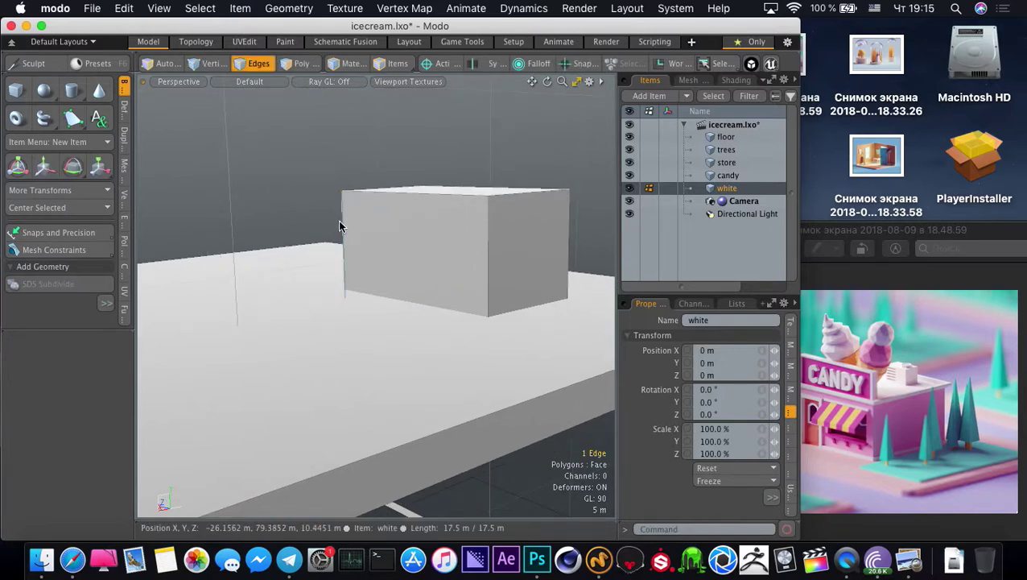
pyautogui.hotkey('alt', 'x')
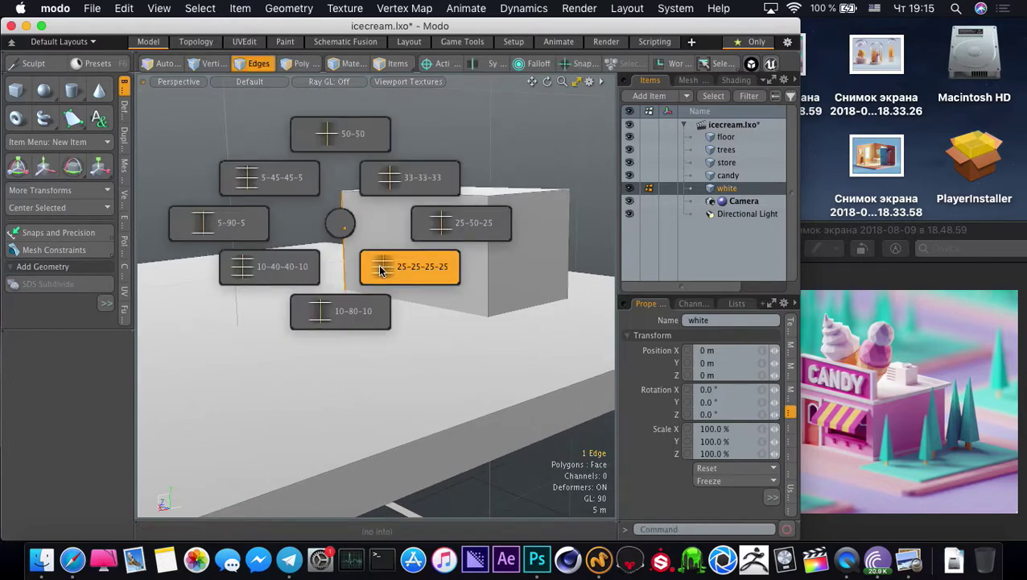
pyautogui.click(348, 149)
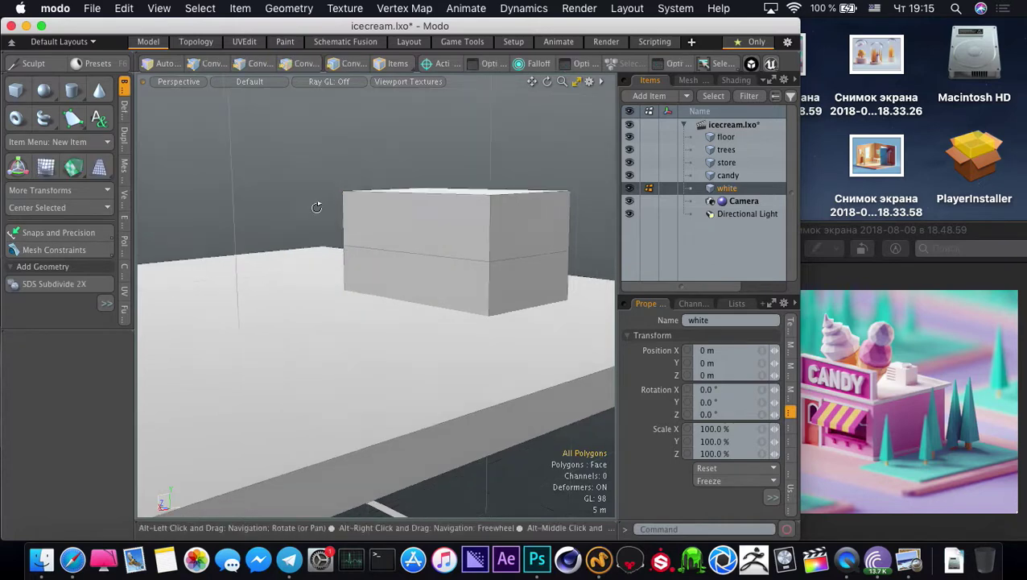
# Slice the upper half of the rooftop box into four equal horizontal bands with the 25-25-25-25 loop preset
pyautogui.keyDown('alt'); pyautogui.moveTo(319, 207); pyautogui.dragTo(344, 218); pyautogui.keyUp('alt')
pyautogui.click(345, 217)
pyautogui.hotkey('alt', 'c')
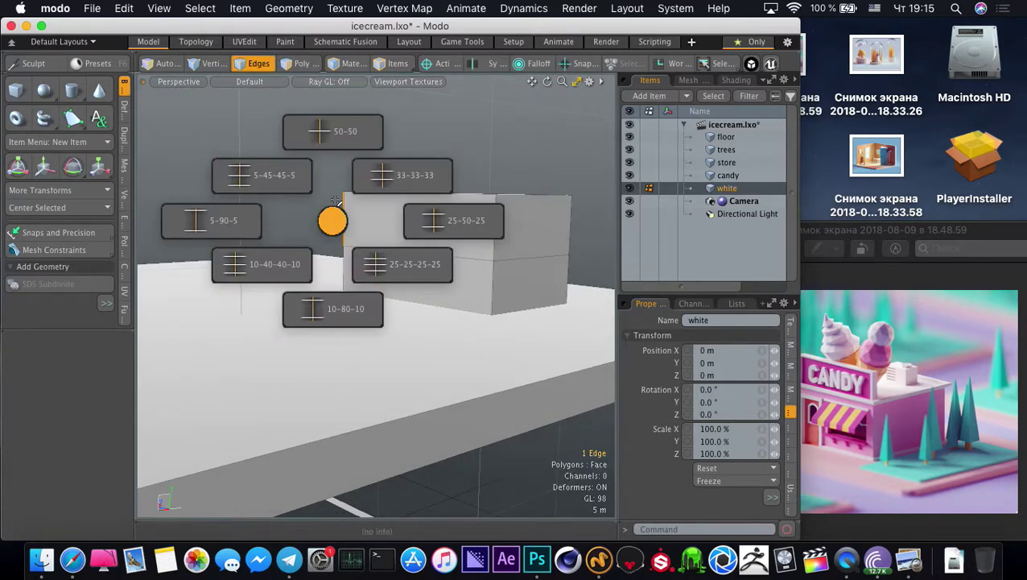
pyautogui.click(401, 264)
pyautogui.press('3')
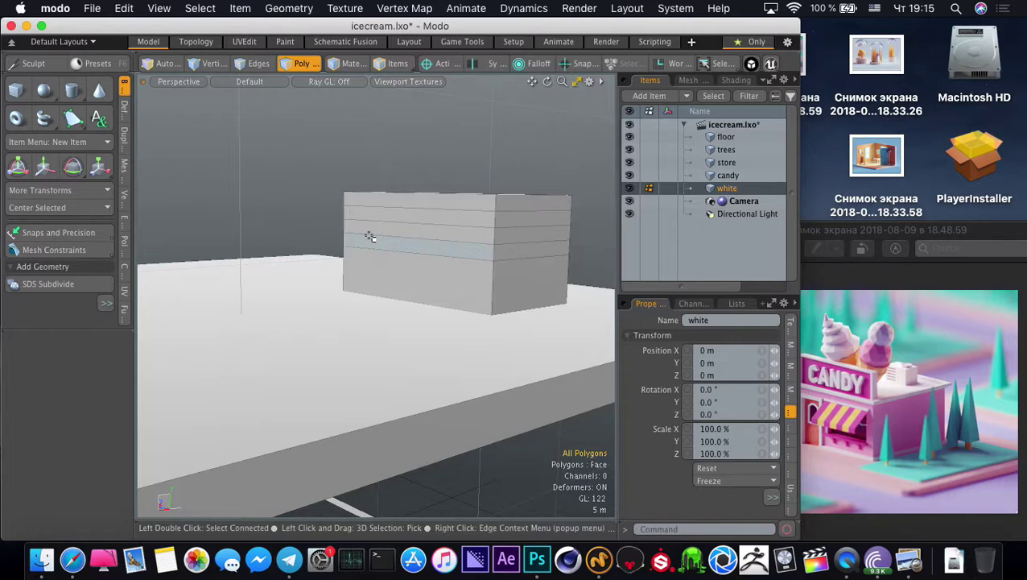
# Cut one vertical loop through the middle of the box's long side and another close to its end
pyautogui.keyDown('alt'); pyautogui.moveTo(374, 285); pyautogui.dragTo(349, 299); pyautogui.keyUp('alt')
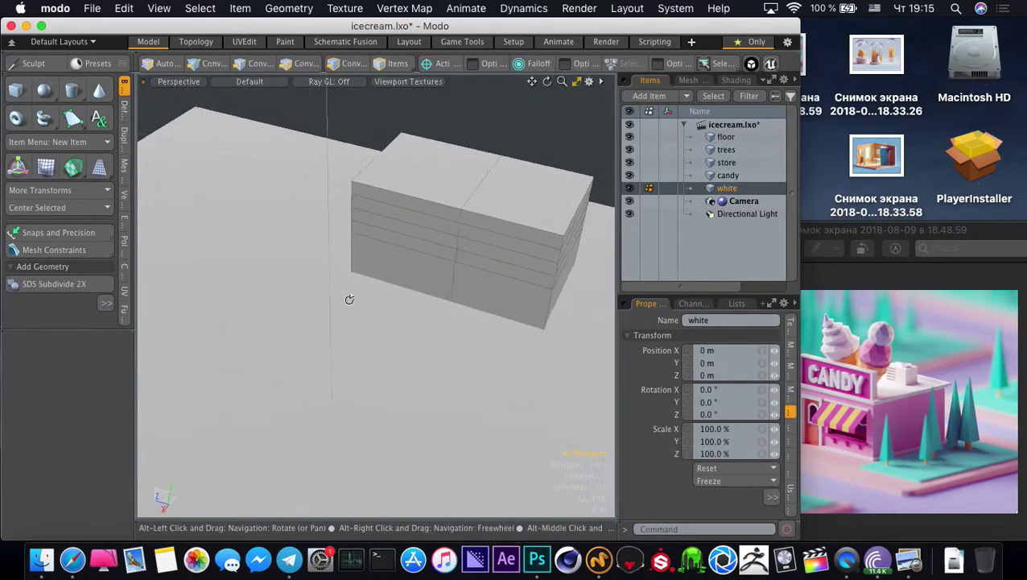
pyautogui.hotkey('alt', 'c')
pyautogui.click(360, 197)
pyautogui.press('space')
pyautogui.keyDown('alt'); pyautogui.moveTo(371, 251); pyautogui.dragTo(330, 249); pyautogui.keyUp('alt')
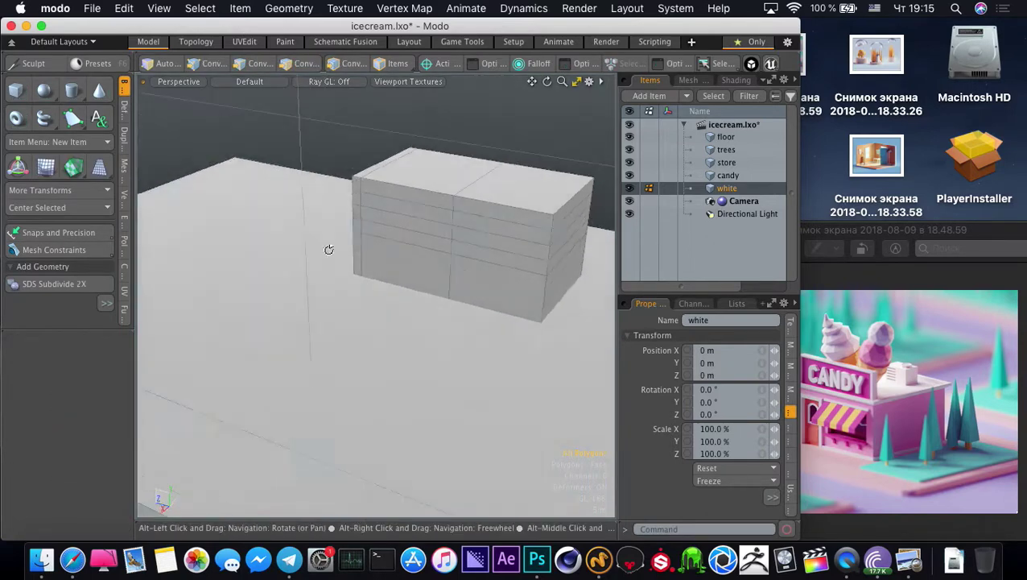
pyautogui.press('3')
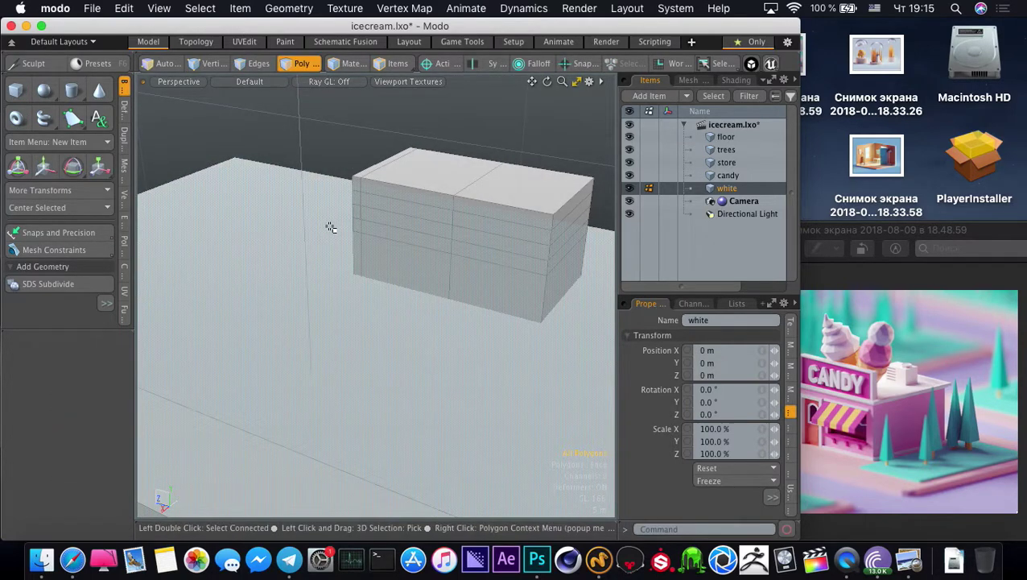
# Slice the lower half of the rooftop box into four horizontal bands with the 25-25-25-25 loop preset
pyautogui.keyDown('alt'); pyautogui.moveTo(330, 228); pyautogui.dragTo(357, 258); pyautogui.keyUp('alt')
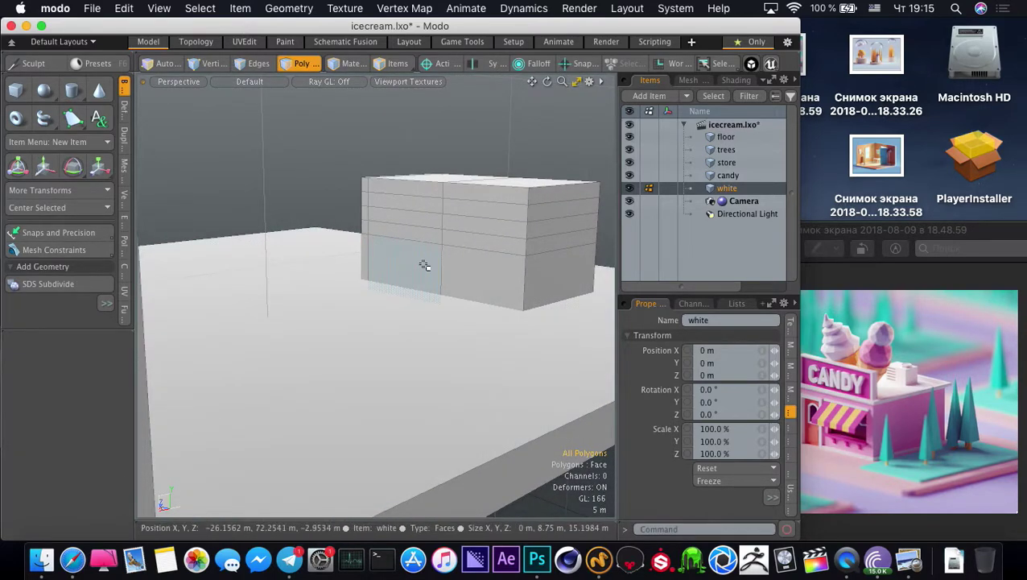
pyautogui.press('2')
pyautogui.click(442, 266)
pyautogui.hotkey('alt', 'shift', 'c')
pyautogui.click(471, 304)
pyautogui.press('3')
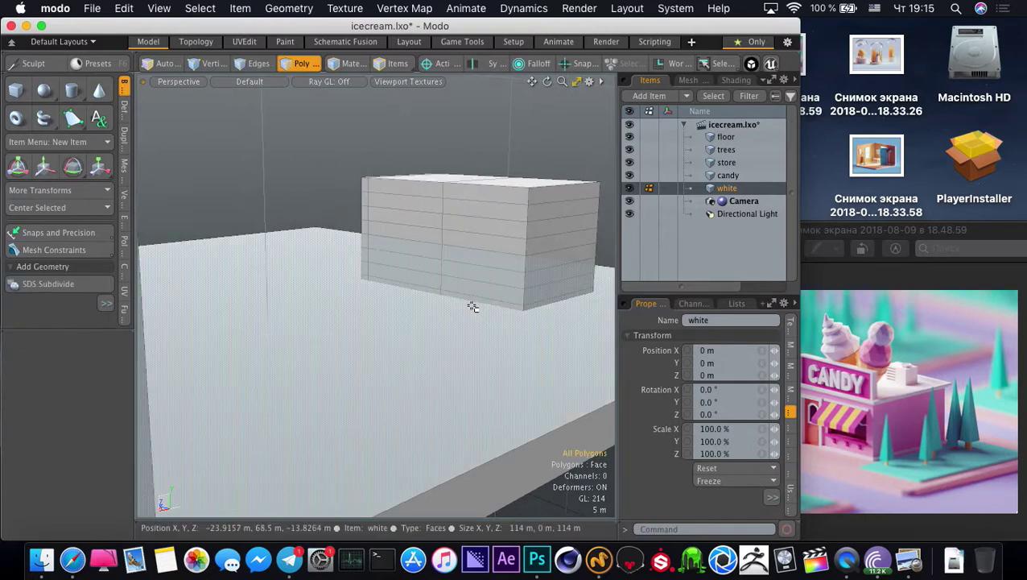
# Select five stacked panels on the box's long side and remove the uppermost horizontal edge loop of the box
pyautogui.keyDown('alt'); pyautogui.moveTo(472, 305); pyautogui.dragTo(399, 282); pyautogui.keyUp('alt')
pyautogui.click(397, 279)
pyautogui.keyDown('shift'); pyautogui.click(408, 254); pyautogui.keyUp('shift')
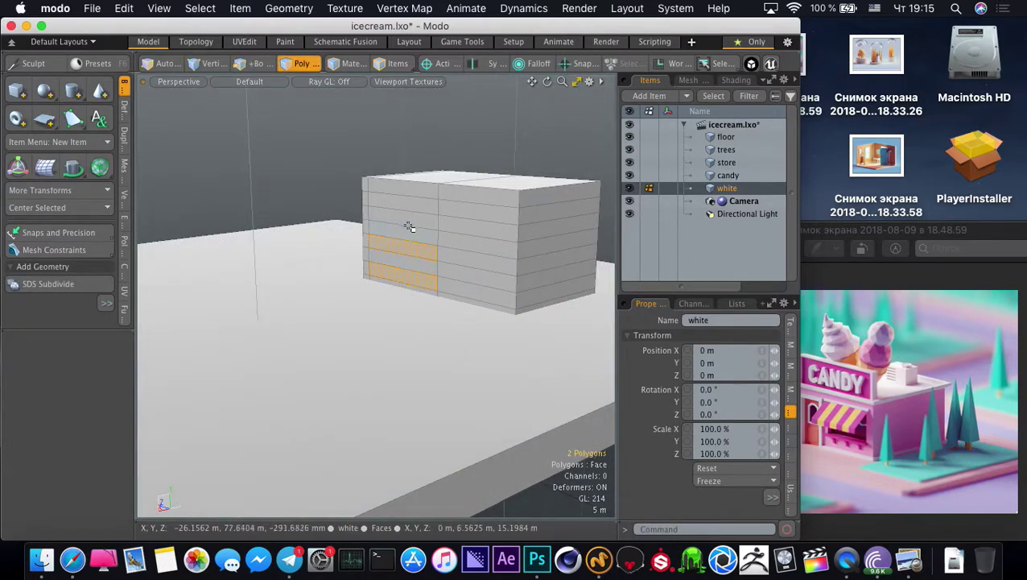
pyautogui.keyDown('shift'); pyautogui.click(410, 211); pyautogui.keyUp('shift')
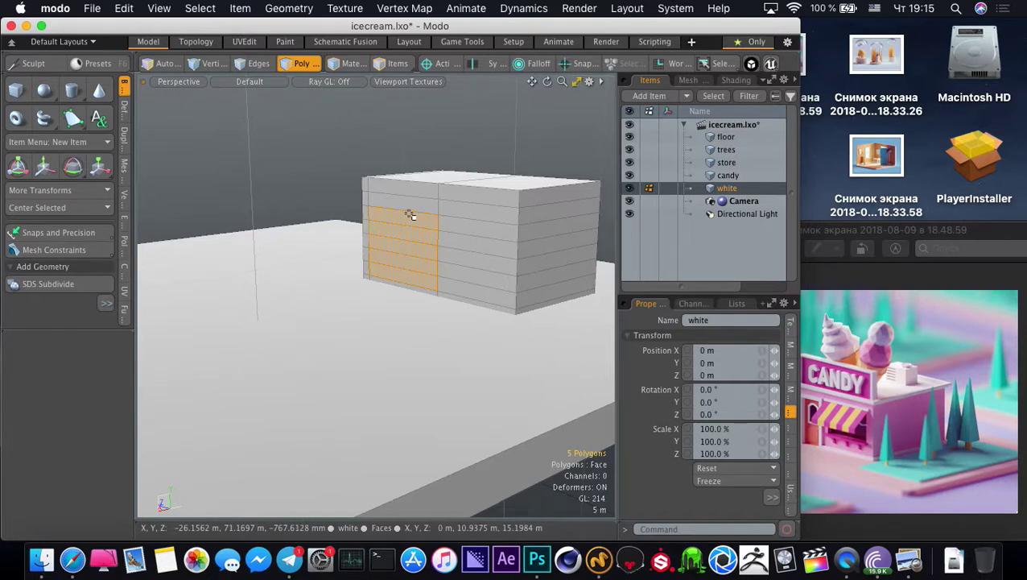
pyautogui.press('2')
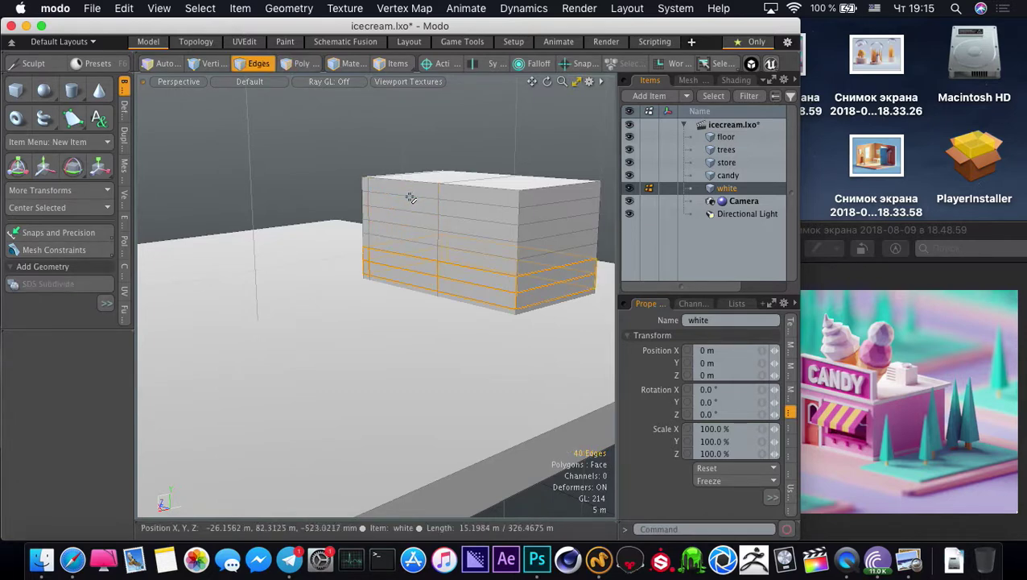
pyautogui.press('3')
# Select the box's horizontal edge loops, convert them to the five enclosed polygon bands, and scale these to 133.5% in Y
pyautogui.moveTo(408, 218); pyautogui.dragTo(419, 265)
pyautogui.keyDown('shift'); pyautogui.click(418, 252); pyautogui.keyUp('shift')
pyautogui.press('2')
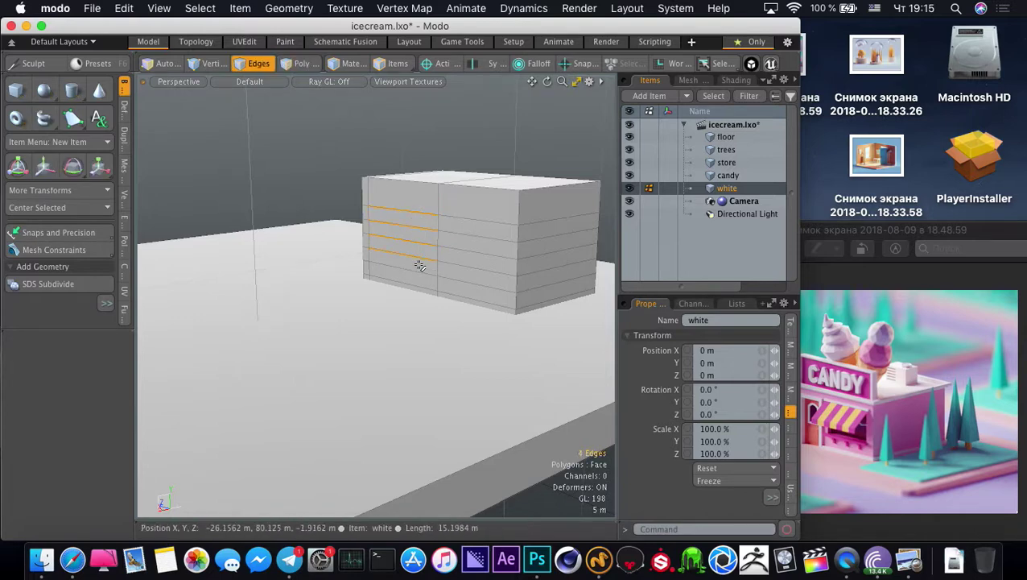
pyautogui.press('l')
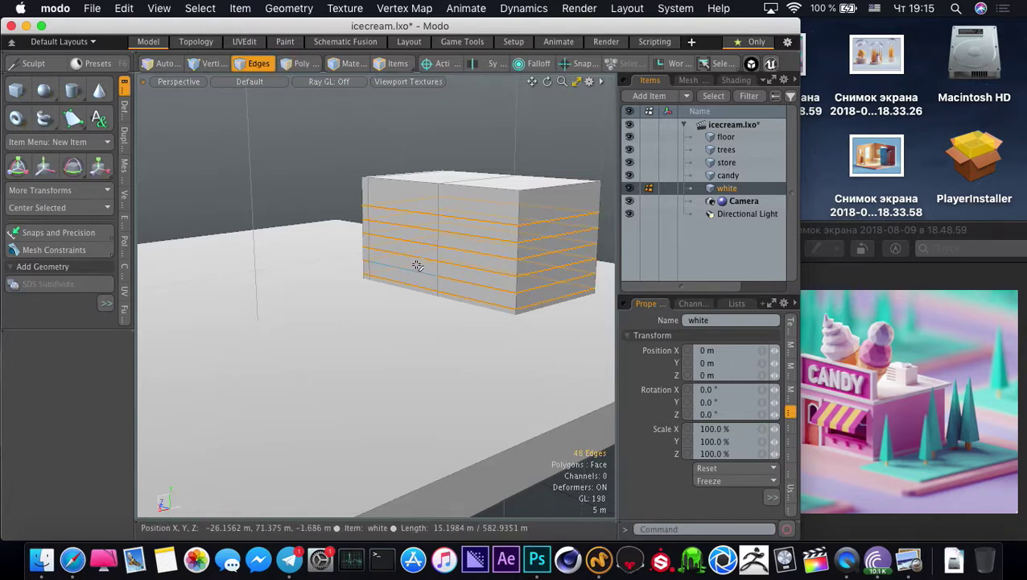
pyautogui.hotkey('alt', '3')
pyautogui.press('w')
pyautogui.press('r')
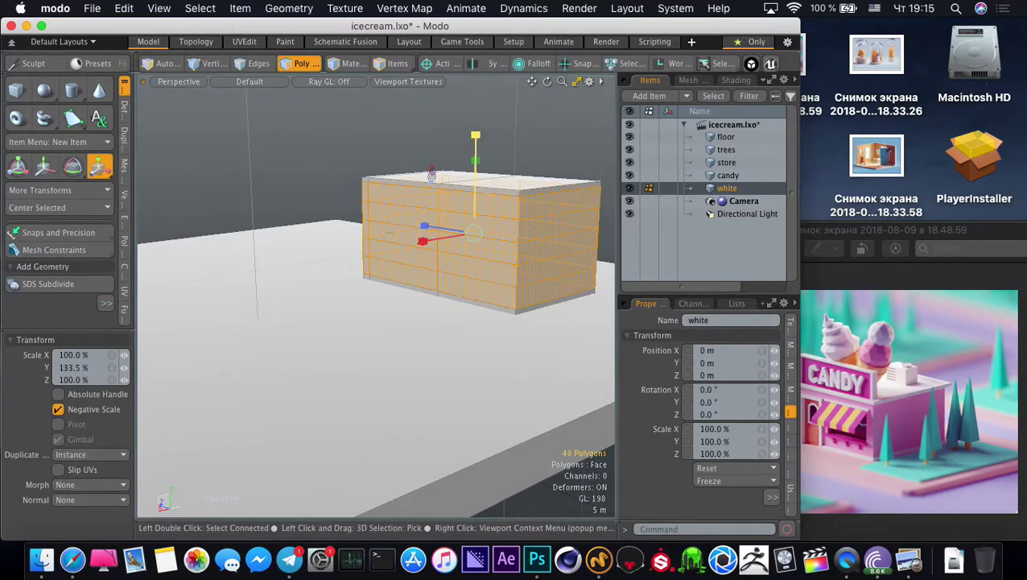
pyautogui.press('space')
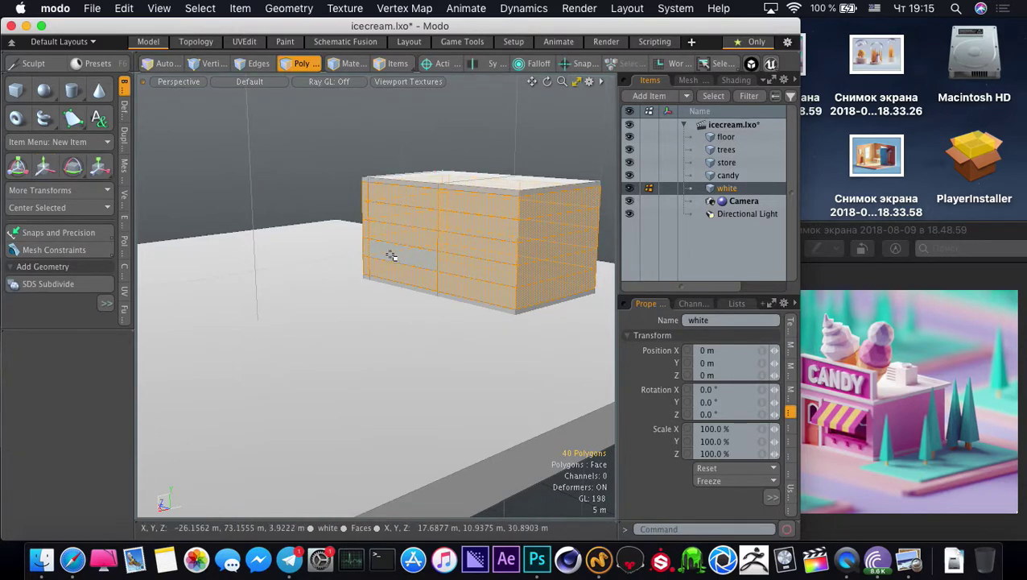
# Select the five stacked panels on the box's long side and bevel them individually with Group Polygons off and an 820 mm inset
pyautogui.moveTo(396, 261); pyautogui.dragTo(402, 199)
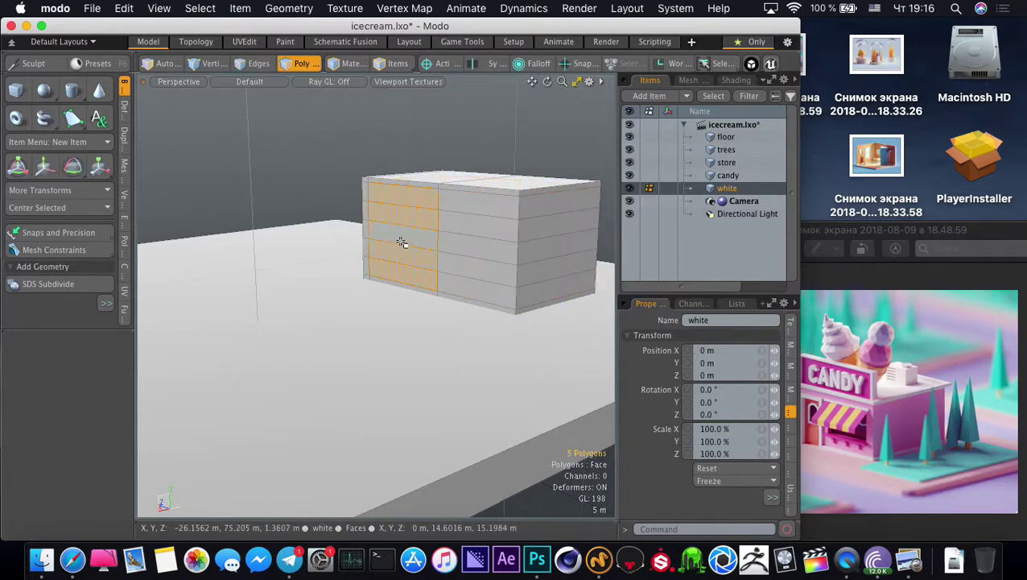
pyautogui.press('b')
pyautogui.moveTo(408, 238); pyautogui.dragTo(441, 241)
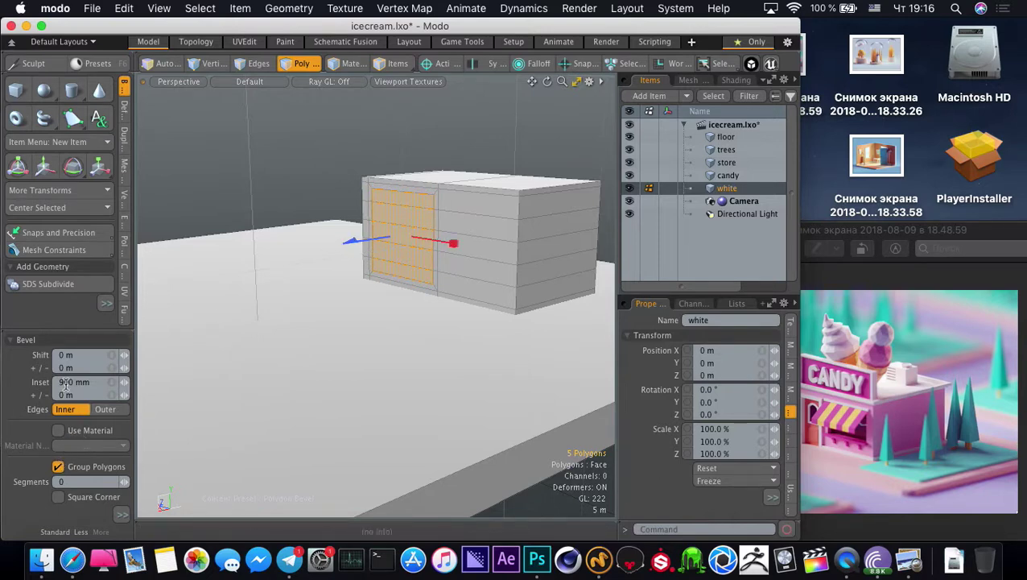
pyautogui.moveTo(64, 331); pyautogui.dragTo(63, 260)
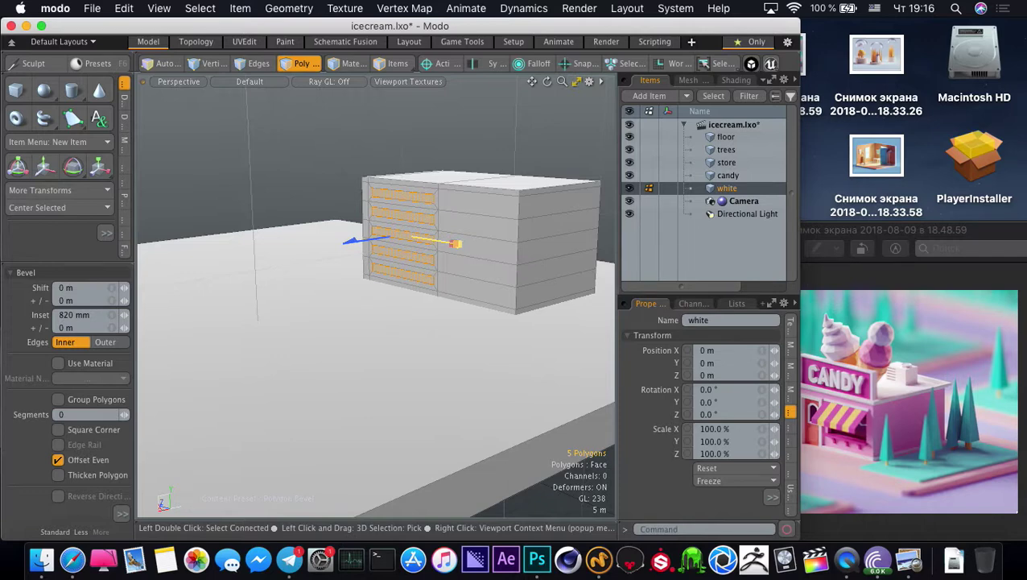
pyautogui.press('space')
# Bevel the five inset panels inward with a shift of -2.8 m to form vent slots
pyautogui.moveTo(418, 252)
pyautogui.keyDown('alt'); pyautogui.mouseDown()
pyautogui.moveTo(407, 271)
pyautogui.moveTo(393, 242)
pyautogui.moveTo(409, 237)
pyautogui.mouseUp(); pyautogui.keyUp('alt')
pyautogui.press('b')
pyautogui.click(398, 254)
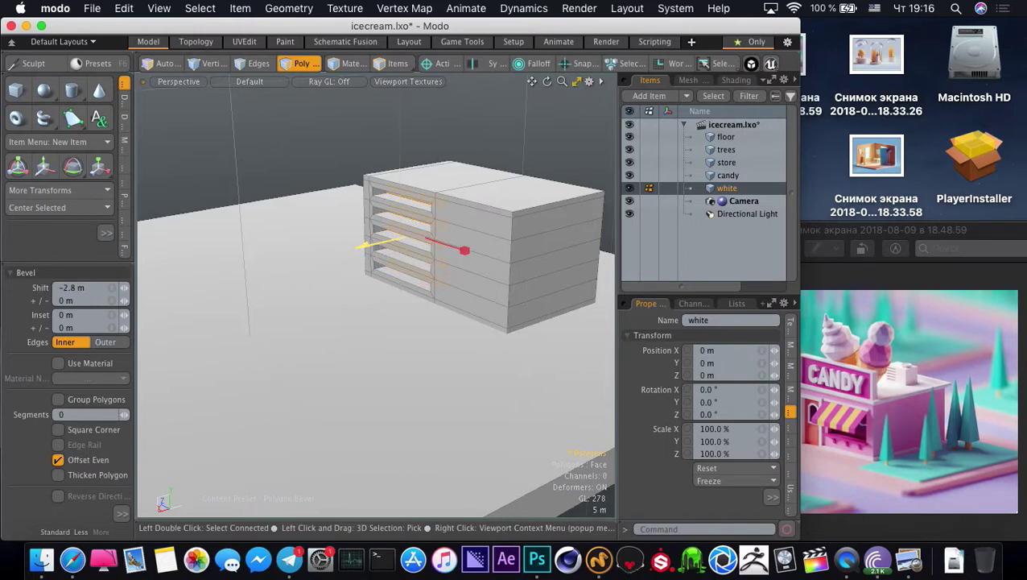
pyautogui.press('space')
pyautogui.click(284, 152)
# Reselect the vent slot polygons, set the action center to Local, and scale the slots' height to 58% in Z
pyautogui.scroll(-5, 337, 257)
pyautogui.keyDown('alt'); pyautogui.moveTo(337, 257); pyautogui.dragTo(378, 245); pyautogui.keyUp('alt')
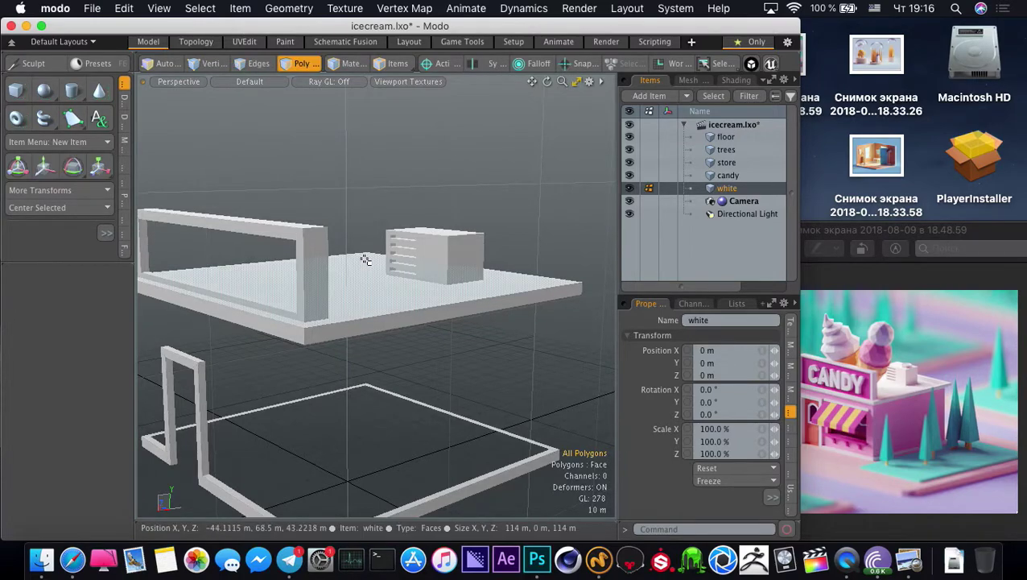
pyautogui.keyDown('alt'); pyautogui.moveTo(360, 259); pyautogui.dragTo(411, 211); pyautogui.keyUp('alt')
pyautogui.press('super+z')
pyautogui.press('r')
pyautogui.hotkey('alt', 'l')
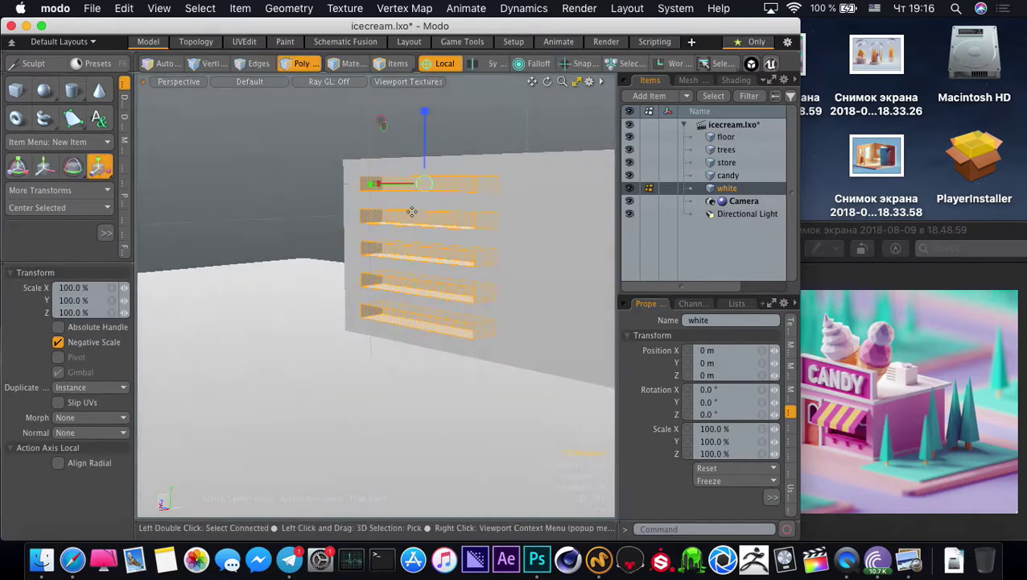
pyautogui.moveTo(425, 121); pyautogui.dragTo(425, 137)
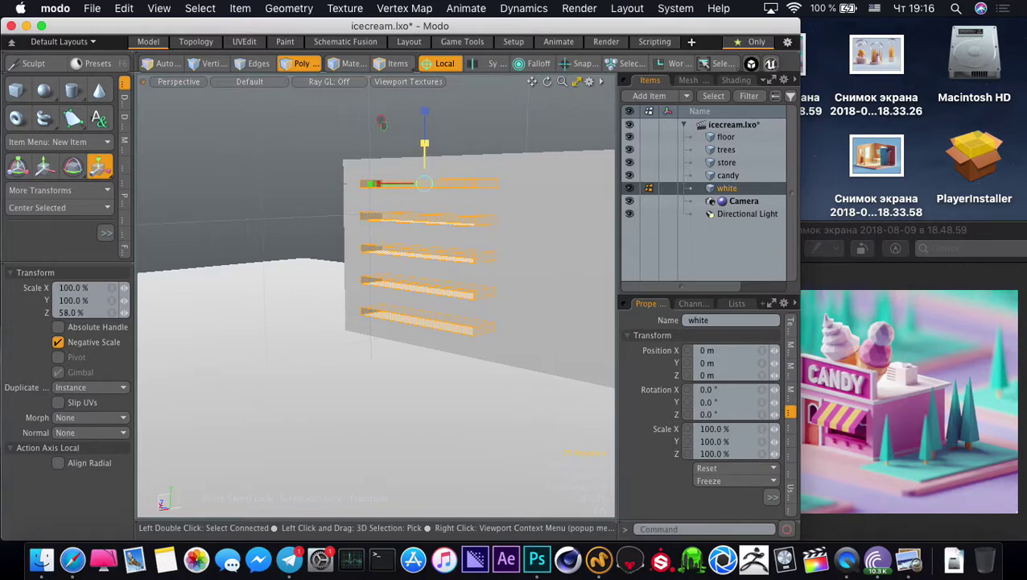
pyautogui.keyDown('alt'); pyautogui.moveTo(424, 148); pyautogui.dragTo(401, 316); pyautogui.keyUp('alt')
pyautogui.press('space')
pyautogui.click(250, 181)
# Compare the vented rooftop box and roof with the candy store reference image, and save the scene
pyautogui.keyDown('ctrl'); pyautogui.keyDown('alt'); pyautogui.moveTo(312, 197); pyautogui.dragTo(342, 282); pyautogui.keyUp('alt'); pyautogui.keyUp('ctrl')
pyautogui.keyDown('ctrl'); pyautogui.keyDown('alt'); pyautogui.moveTo(343, 282); pyautogui.dragTo(366, 306); pyautogui.keyUp('alt'); pyautogui.keyUp('ctrl')
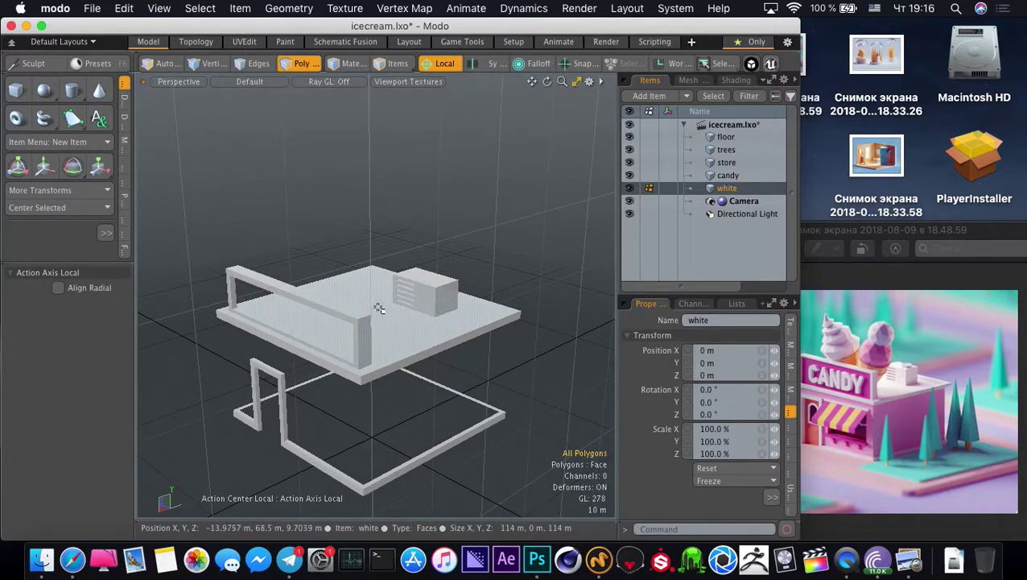
pyautogui.keyDown('alt'); pyautogui.moveTo(503, 389); pyautogui.dragTo(459, 327); pyautogui.keyUp('alt')
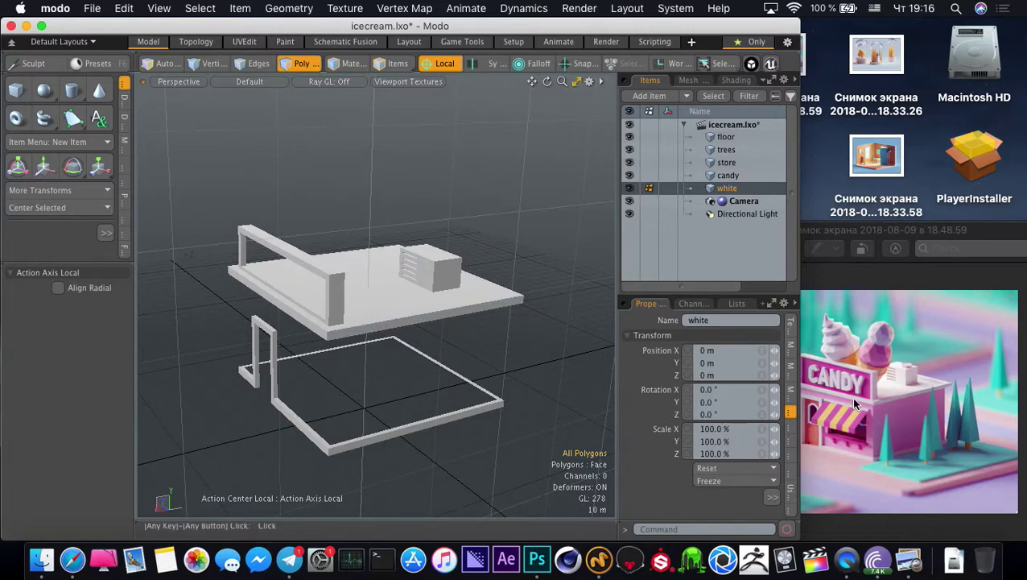
pyautogui.click(851, 397)
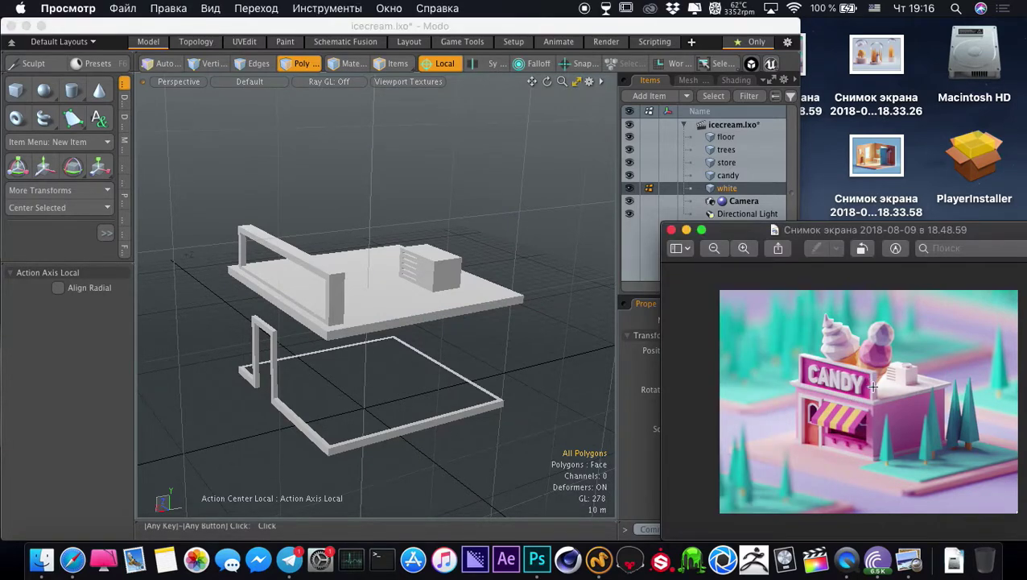
pyautogui.click(432, 274)
pyautogui.keyDown('alt'); pyautogui.moveTo(432, 274); pyautogui.dragTo(353, 267); pyautogui.keyUp('alt')
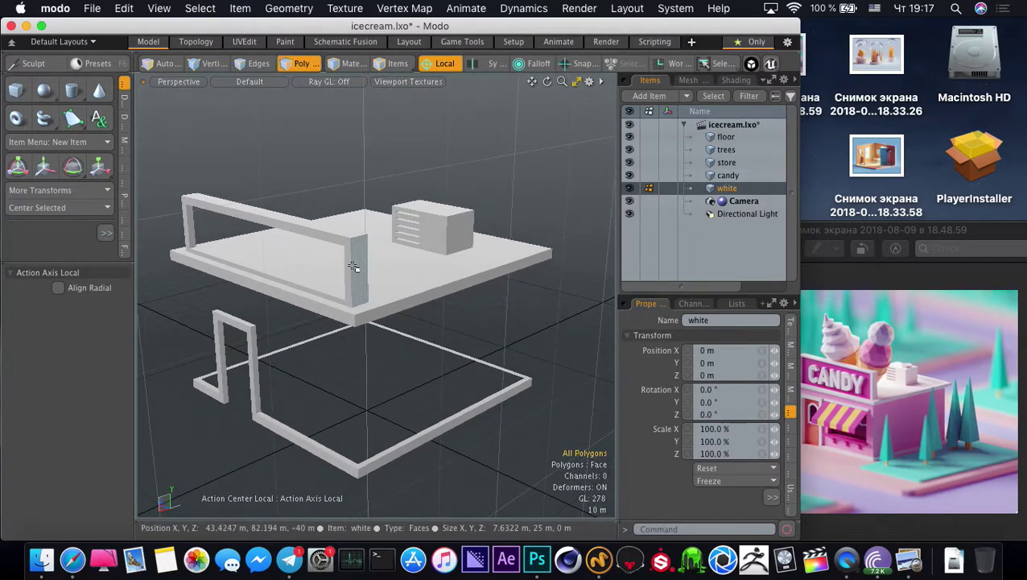
pyautogui.press('super+s')
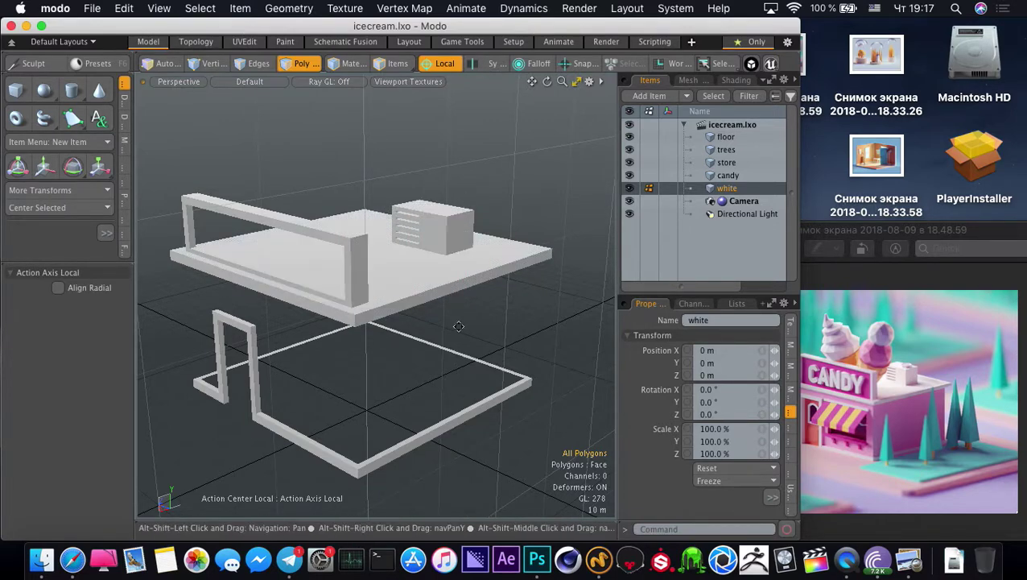
# Place an 18-sided cylinder on top of the vented rooftop box, with radii of 6.65 m in X, 600 mm in Y and 7.65 m in Z
pyautogui.moveTo(447, 278)
pyautogui.keyDown('alt'); pyautogui.mouseDown()
pyautogui.moveTo(430, 357)
pyautogui.moveTo(438, 325)
pyautogui.moveTo(415, 349)
pyautogui.moveTo(413, 337)
pyautogui.moveTo(444, 277)
pyautogui.mouseUp(); pyautogui.keyUp('alt')
pyautogui.scroll(3, 413, 337)
pyautogui.keyDown('alt'); pyautogui.moveTo(351, 351); pyautogui.dragTo(385, 371); pyautogui.keyUp('alt')
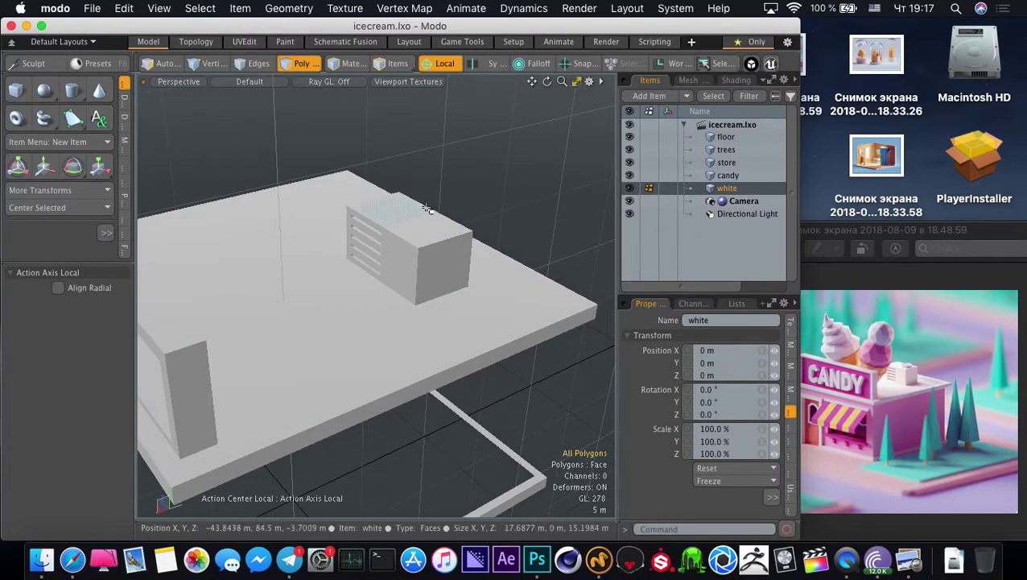
pyautogui.click(414, 222)
pyautogui.scroll(4, 417, 252)
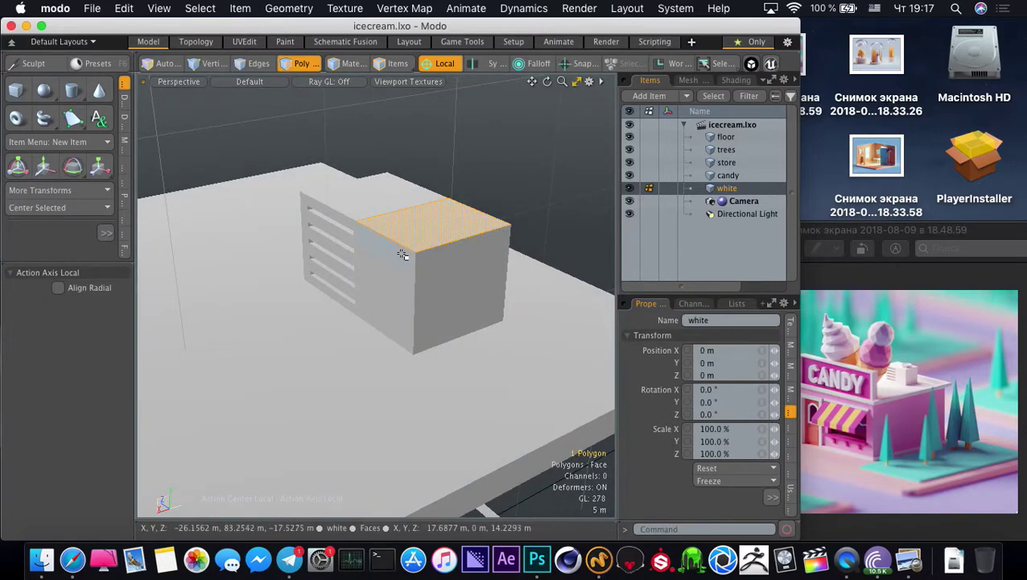
pyautogui.click(315, 179)
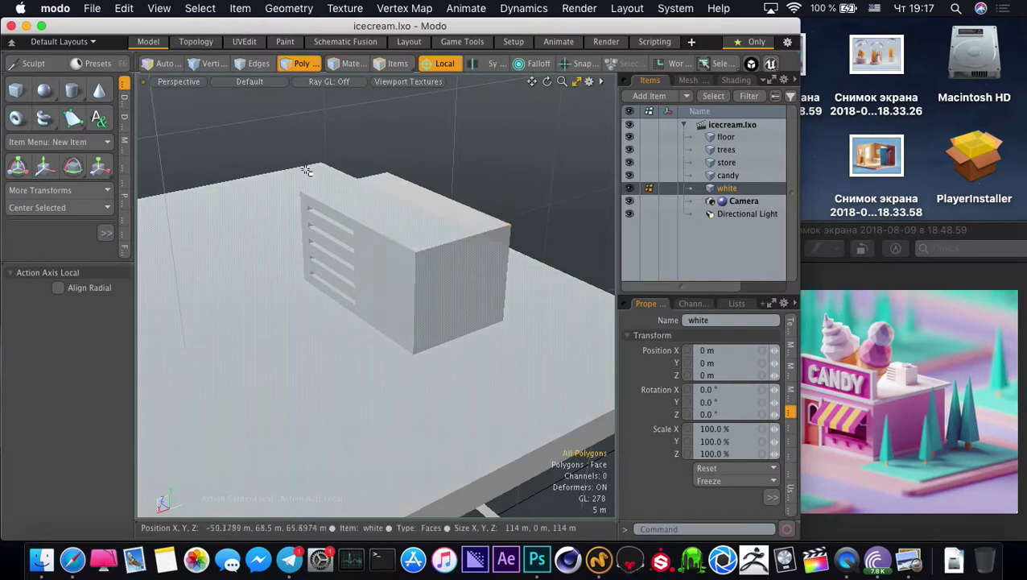
pyautogui.moveTo(316, 178)
pyautogui.keyDown('alt'); pyautogui.mouseDown()
pyautogui.moveTo(310, 249)
pyautogui.moveTo(291, 254)
pyautogui.moveTo(372, 325)
pyautogui.moveTo(393, 367)
pyautogui.moveTo(328, 239)
pyautogui.mouseUp(); pyautogui.keyUp('alt')
pyautogui.click(72, 91)
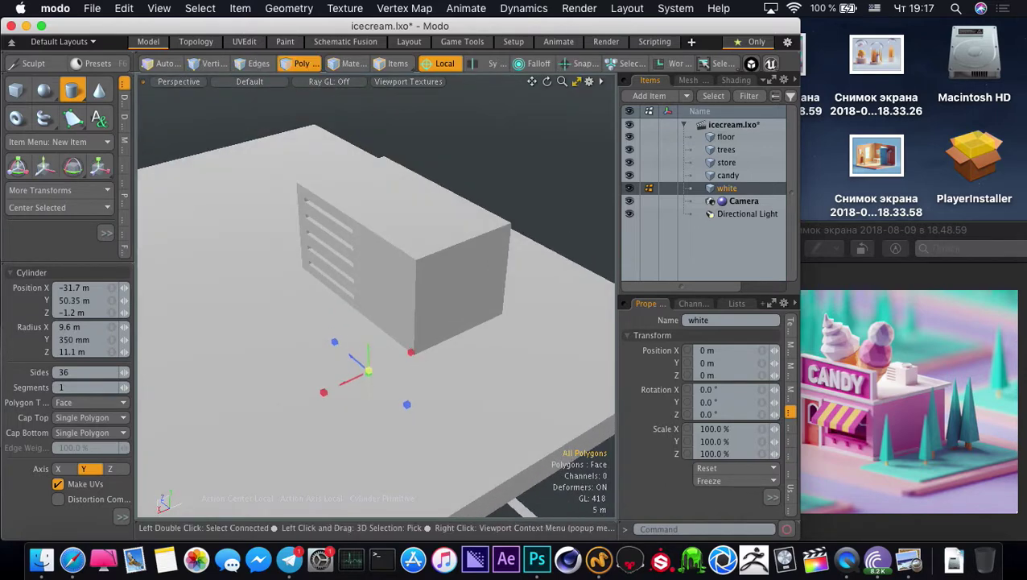
pyautogui.moveTo(368, 348); pyautogui.dragTo(393, 215)
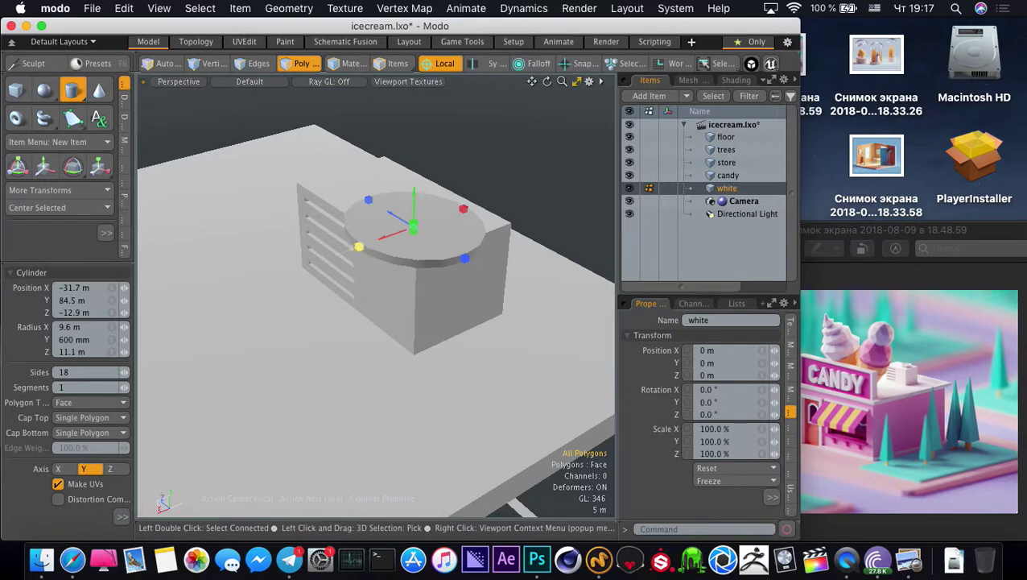
pyautogui.moveTo(359, 247); pyautogui.dragTo(399, 231)
pyautogui.moveTo(480, 251); pyautogui.dragTo(441, 228)
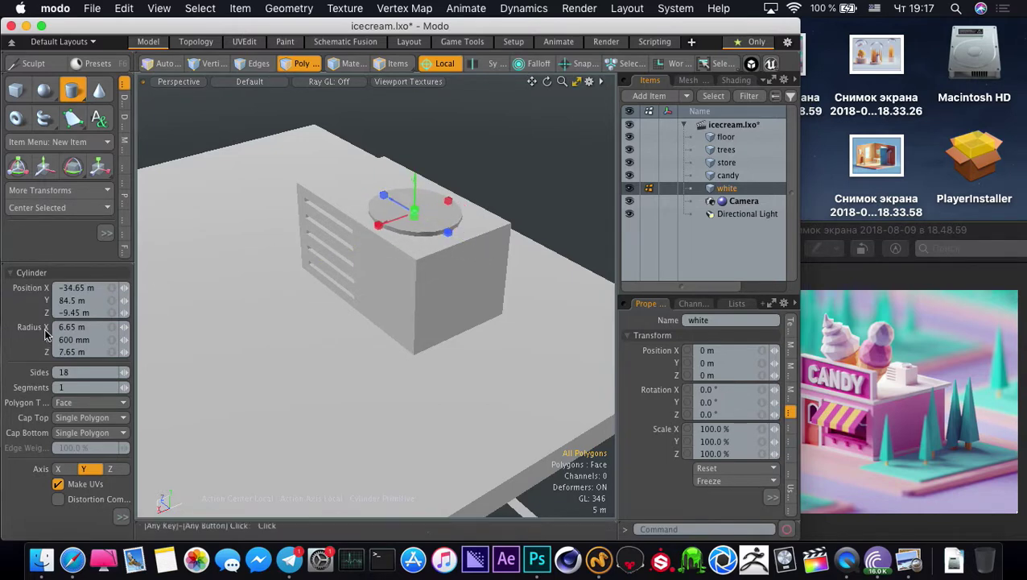
# Set the cylinder's radius to 6 m in X, Y and Z and finish the primitive
pyautogui.click(91, 326)
pyautogui.write('600mm')
pyautogui.press('Return')
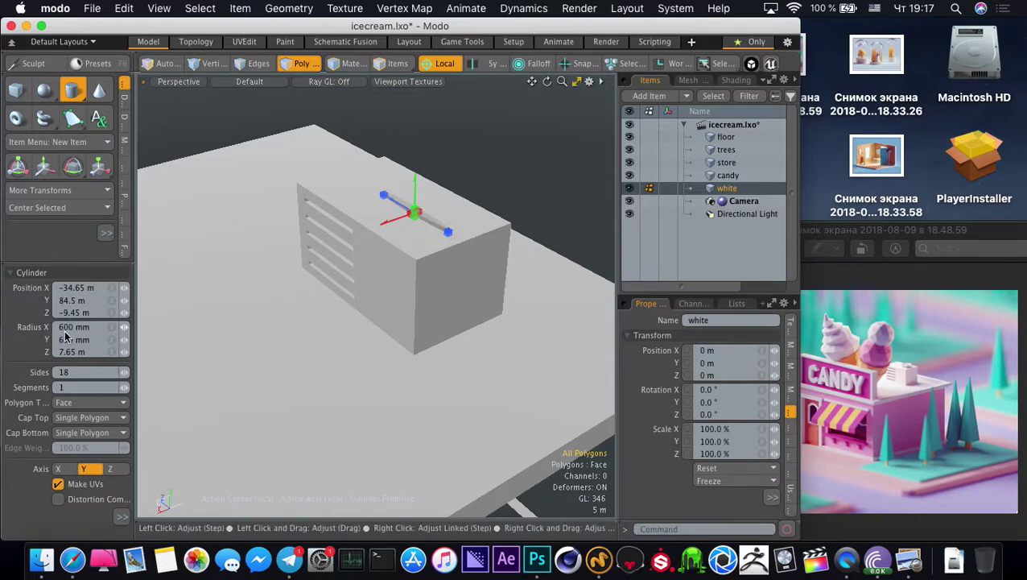
pyautogui.click(88, 352)
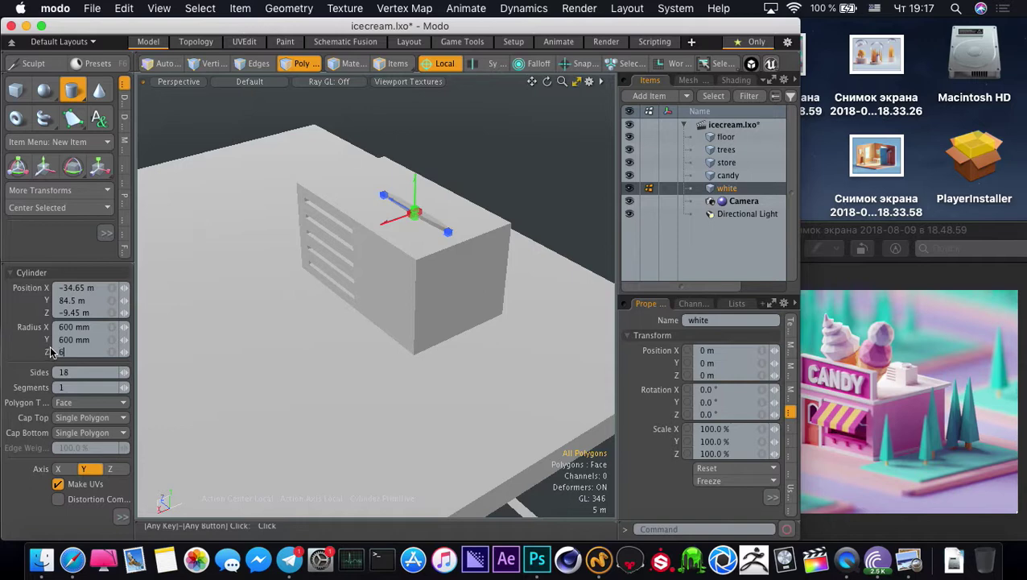
pyautogui.write('600mm')
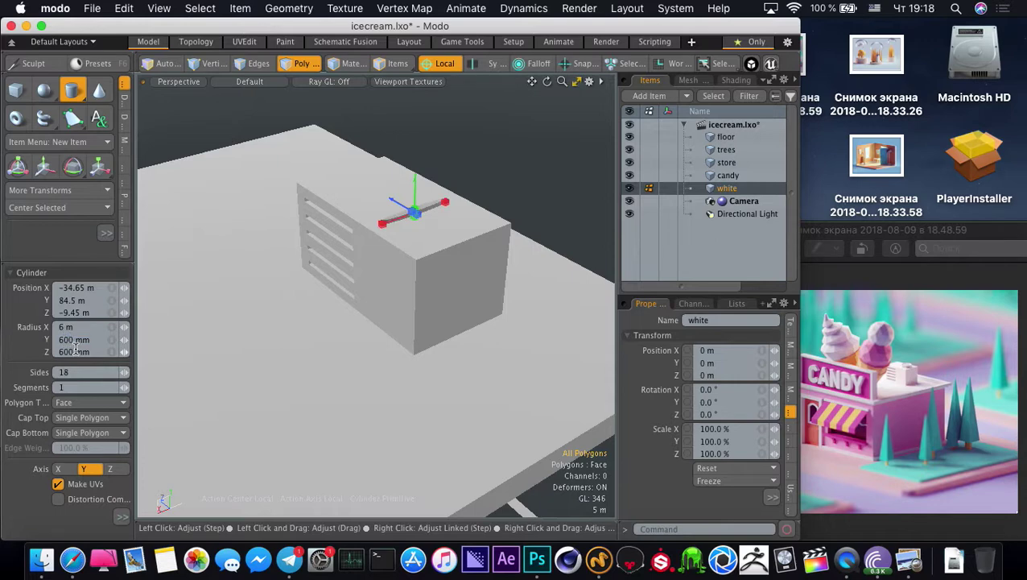
pyautogui.press('Return')
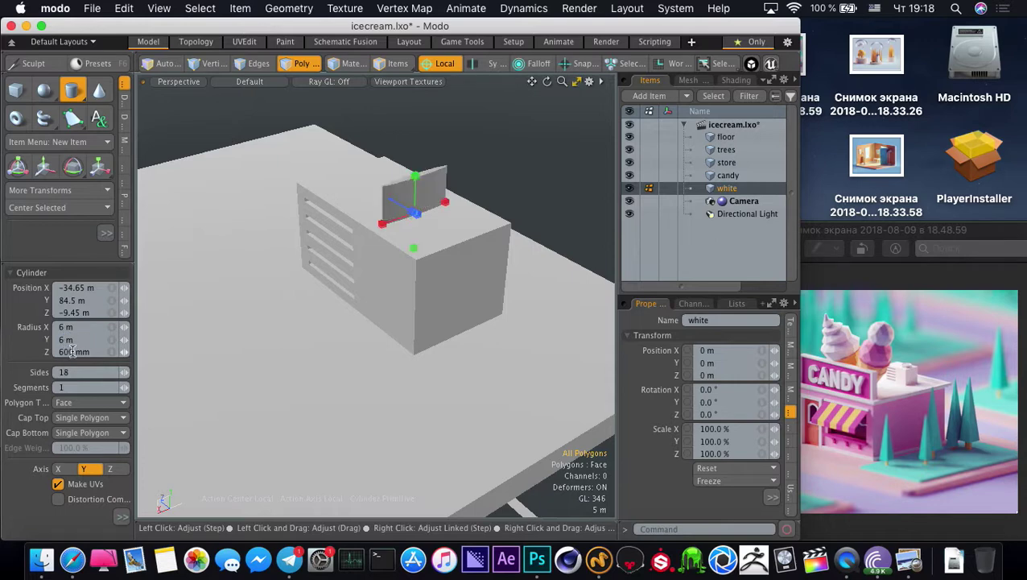
pyautogui.click(72, 352)
pyautogui.write('6')
pyautogui.press('Return')
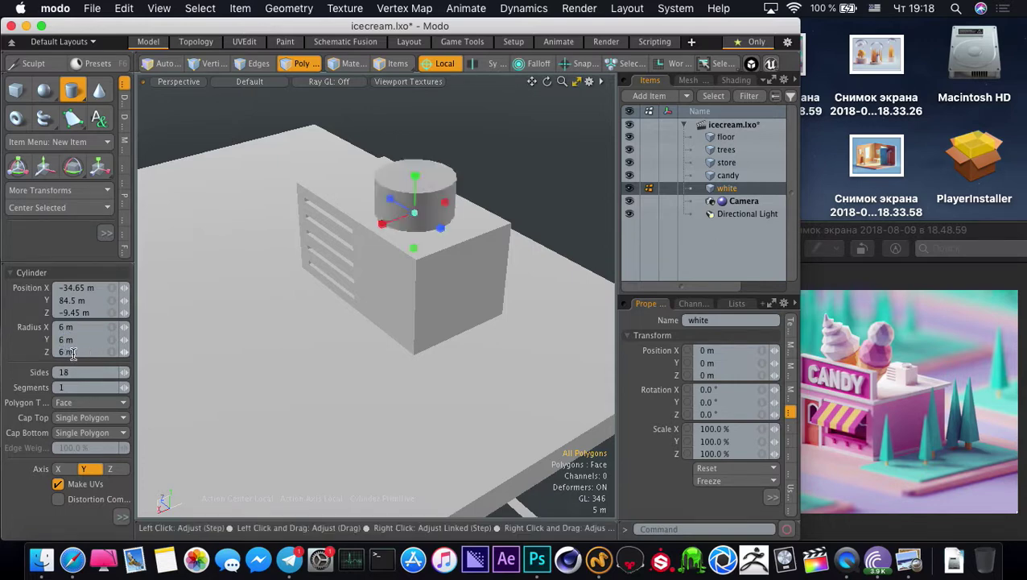
pyautogui.press('q')
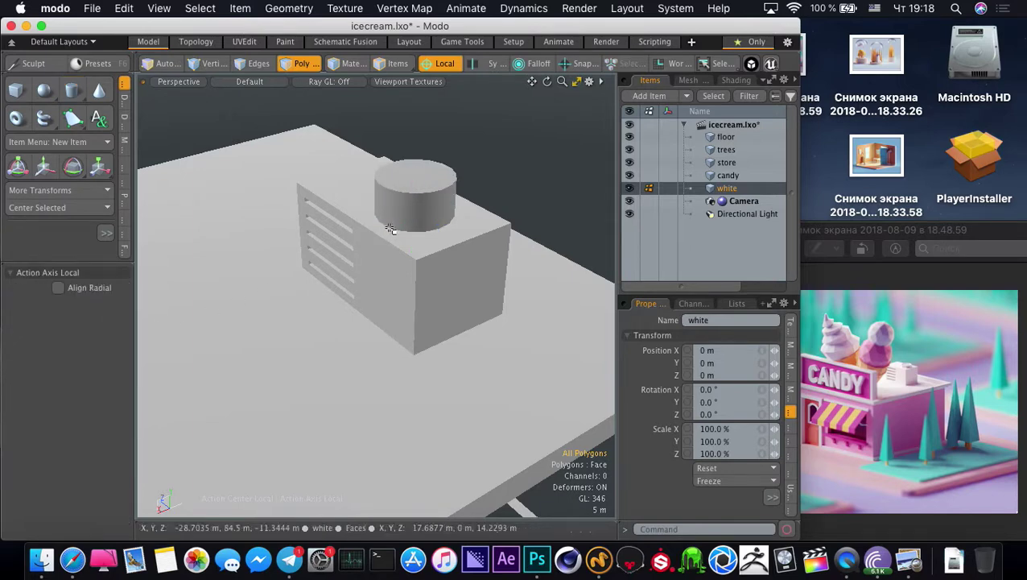
# Select the whole cylinder and flatten it into a low disc by scaling down its height
pyautogui.doubleClick(391, 209)
pyautogui.hotkey('shift', 'a')
pyautogui.keyDown('alt'); pyautogui.moveTo(385, 240); pyautogui.dragTo(355, 317); pyautogui.keyUp('alt')
pyautogui.press('r')
# Move the disc by -3.4 m in X and enlarge its diameter slightly in X and Y
pyautogui.press('w')
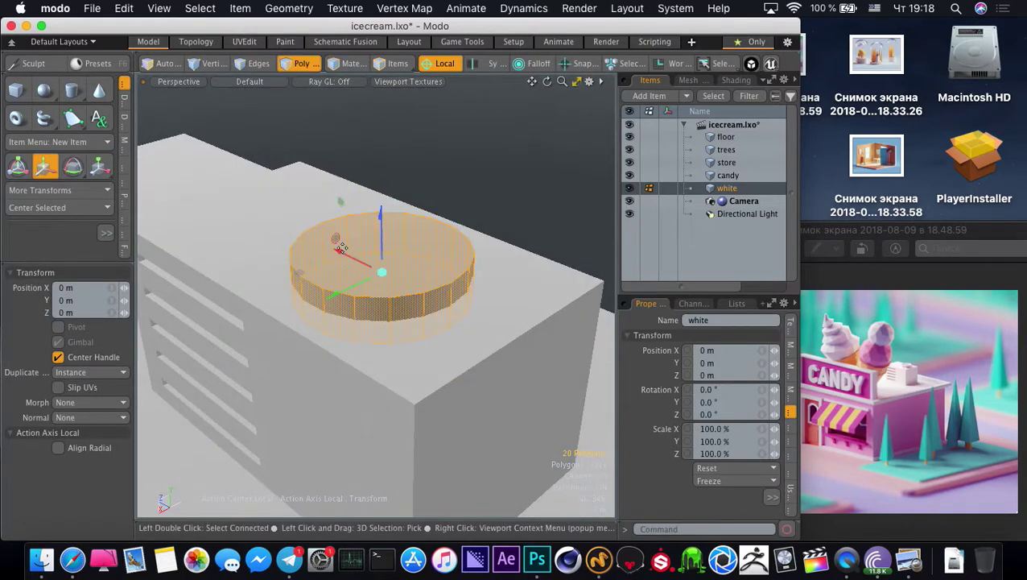
pyautogui.moveTo(342, 252); pyautogui.dragTo(378, 268)
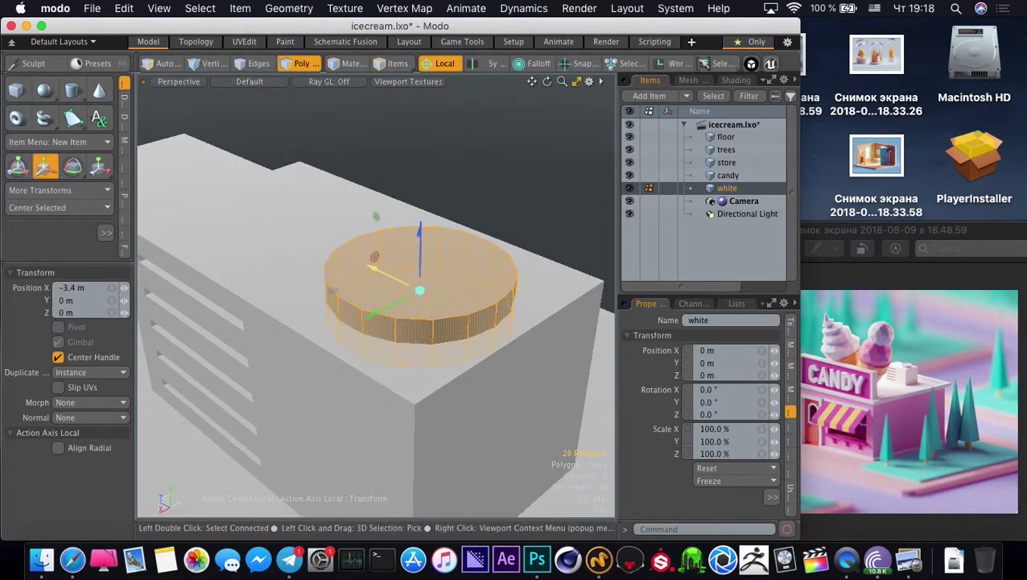
pyautogui.press('r')
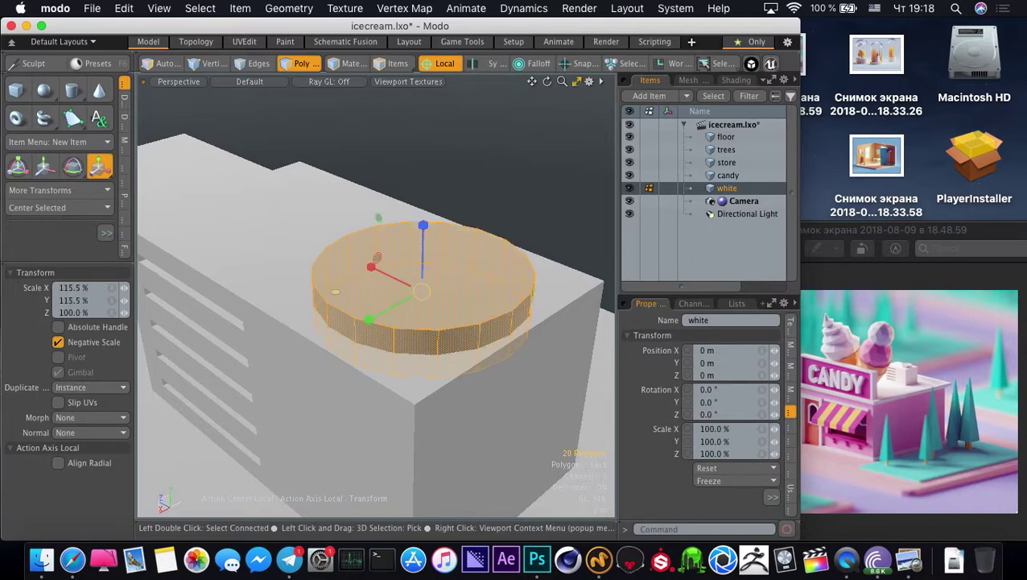
pyautogui.press('space')
# Isolate the disc and delete its bottom cap polygon
pyautogui.hotkey('shift', 'h')
pyautogui.keyDown('alt'); pyautogui.moveTo(367, 322); pyautogui.dragTo(362, 193); pyautogui.keyUp('alt')
pyautogui.click(392, 300)
pyautogui.press('Delete')
# Select the disc's open bottom edge loop, unhide the rest of the mesh, and raise the loop toward the box's top face
pyautogui.press('2')
pyautogui.doubleClick(368, 253)
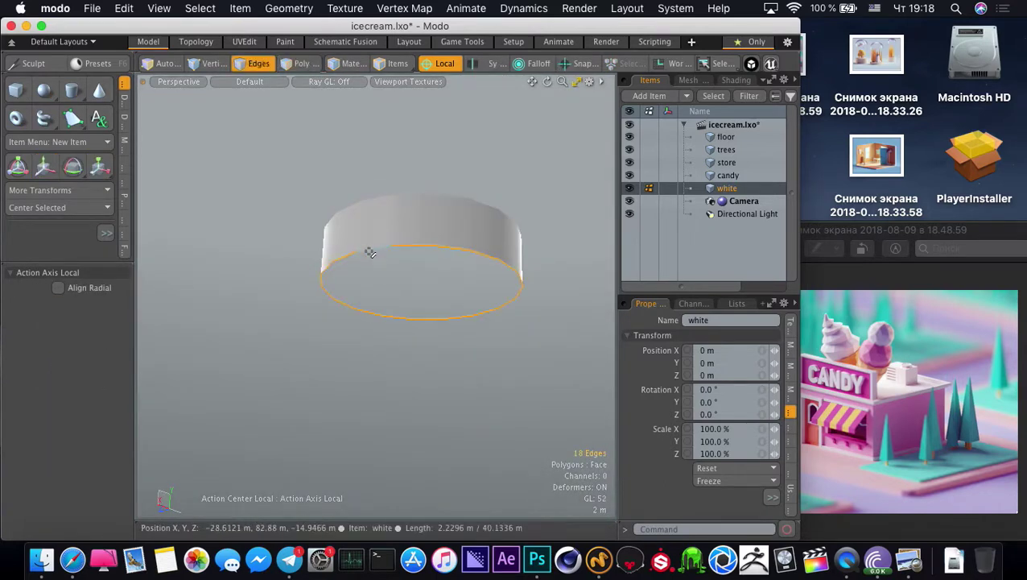
pyautogui.press('u')
pyautogui.keyDown('alt'); pyautogui.moveTo(371, 254); pyautogui.dragTo(388, 337); pyautogui.keyUp('alt')
pyautogui.press('w')
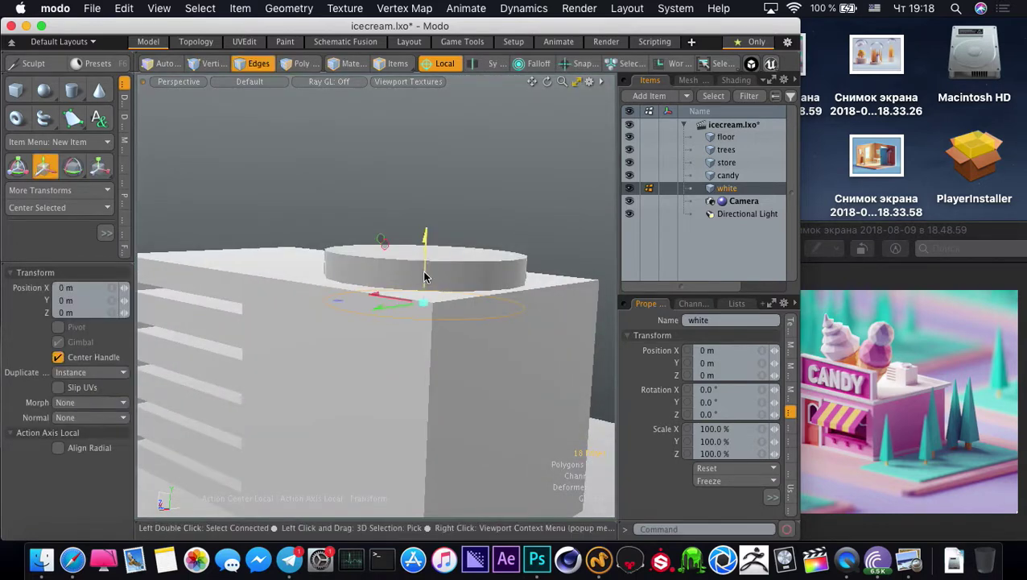
pyautogui.moveTo(381, 246); pyautogui.dragTo(382, 213)
pyautogui.press('space')
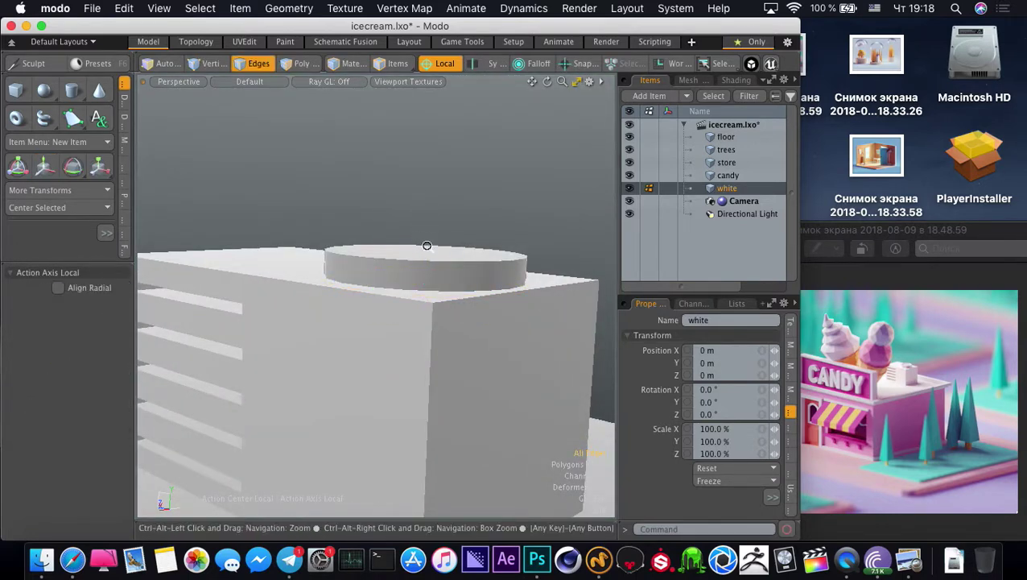
pyautogui.keyDown('alt'); pyautogui.moveTo(425, 244); pyautogui.dragTo(371, 301); pyautogui.keyUp('alt')
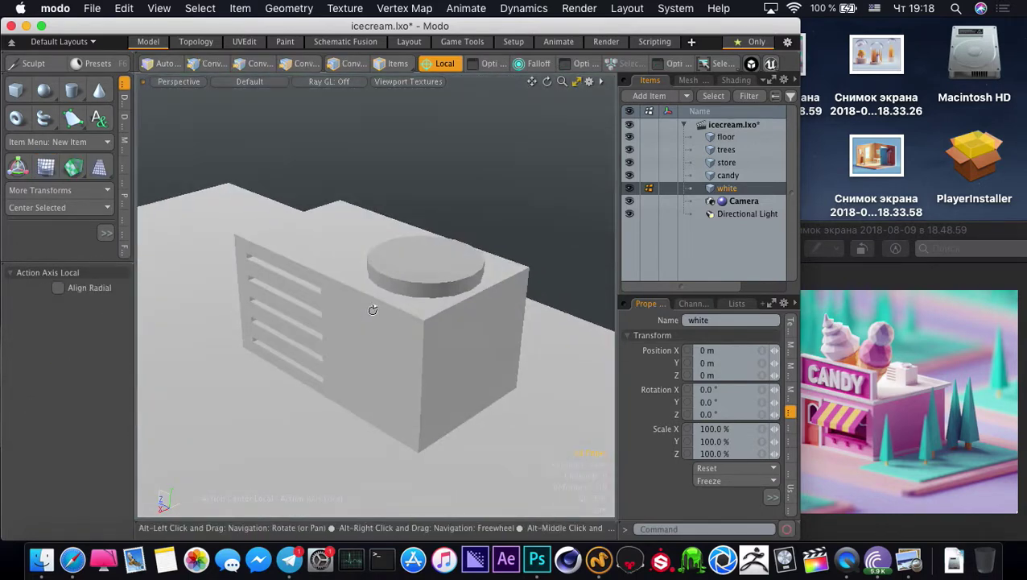
# Bevel the disc's top face with a small inset, and bevel it again with a negative shift to recess it inside a rim
pyautogui.press('3')
pyautogui.click(411, 262)
pyautogui.press('b')
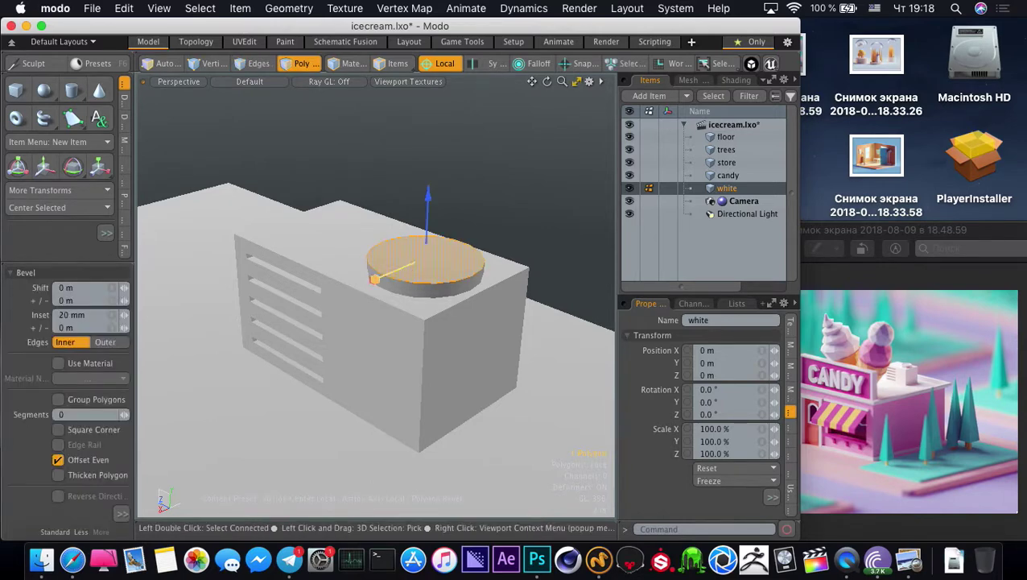
pyautogui.keyDown('shift'); pyautogui.click(437, 251); pyautogui.keyUp('shift')
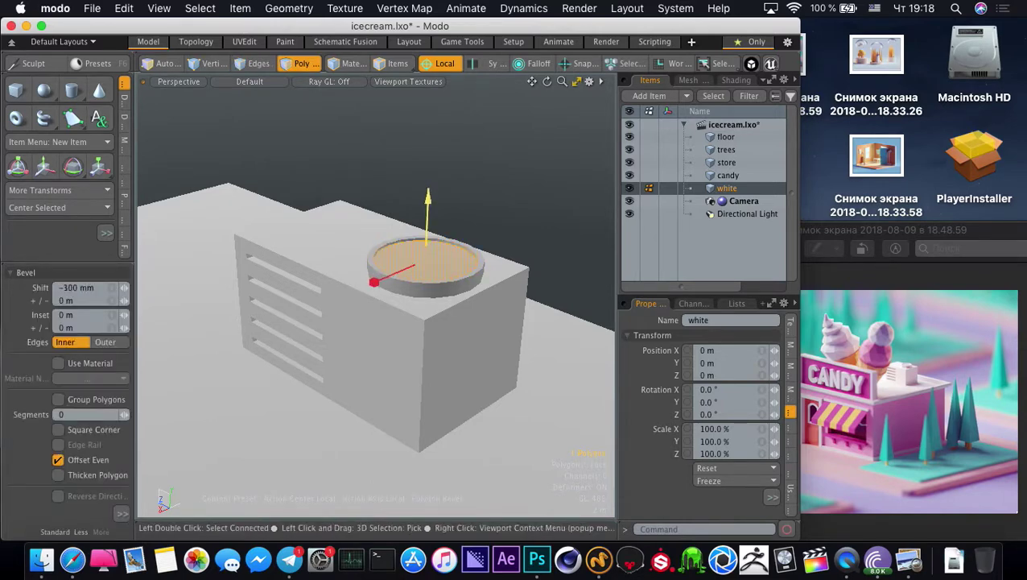
pyautogui.moveTo(428, 198); pyautogui.dragTo(428, 202)
pyautogui.press('space')
pyautogui.click(435, 195)
# Assign the material "white" to all polygons of the white mesh
pyautogui.scroll(-5, 399, 295)
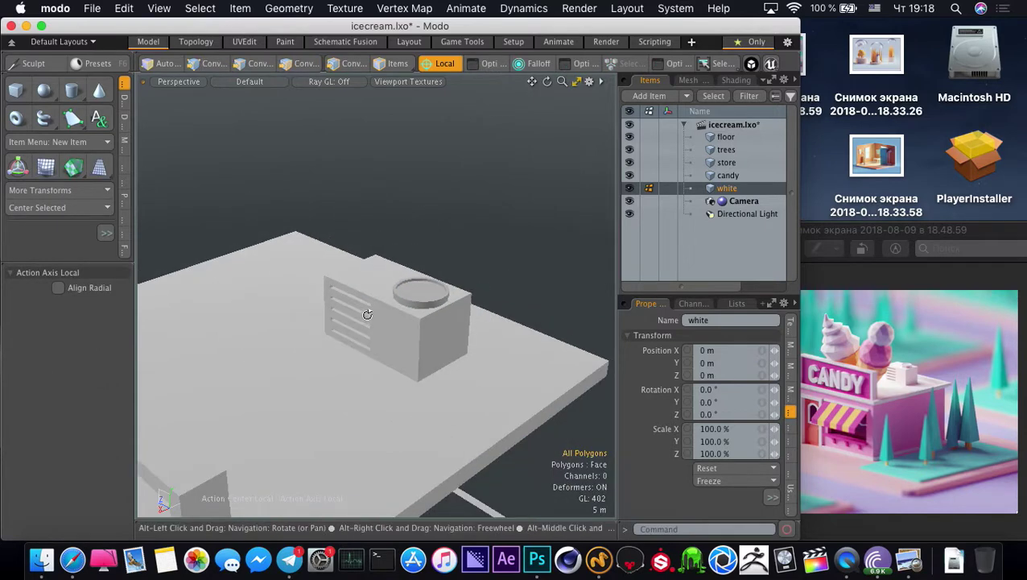
pyautogui.moveTo(364, 307)
pyautogui.keyDown('alt'); pyautogui.mouseDown()
pyautogui.moveTo(383, 290)
pyautogui.moveTo(368, 300)
pyautogui.mouseUp(); pyautogui.keyUp('alt')
pyautogui.scroll(-5, 378, 302)
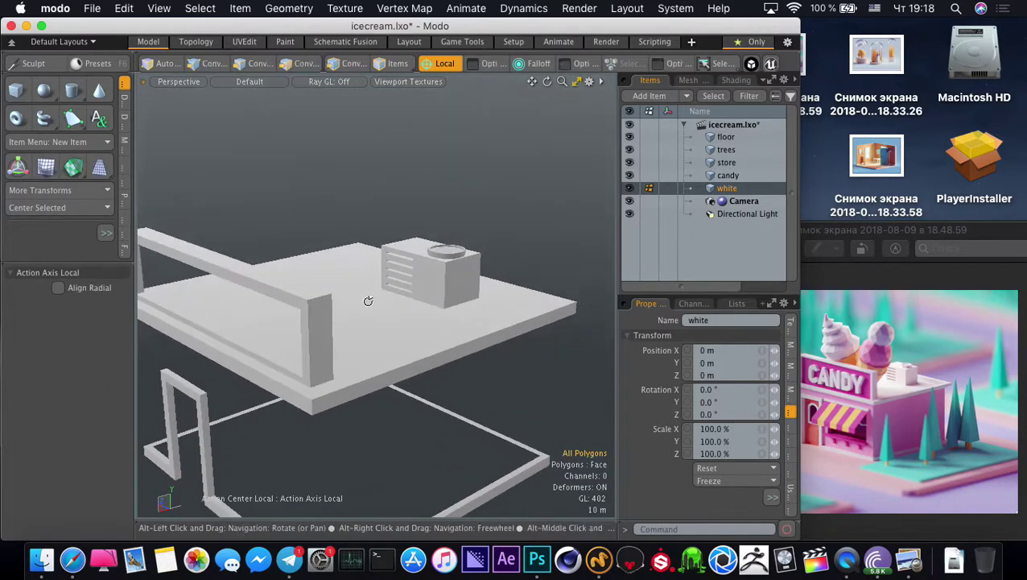
pyautogui.press('m')
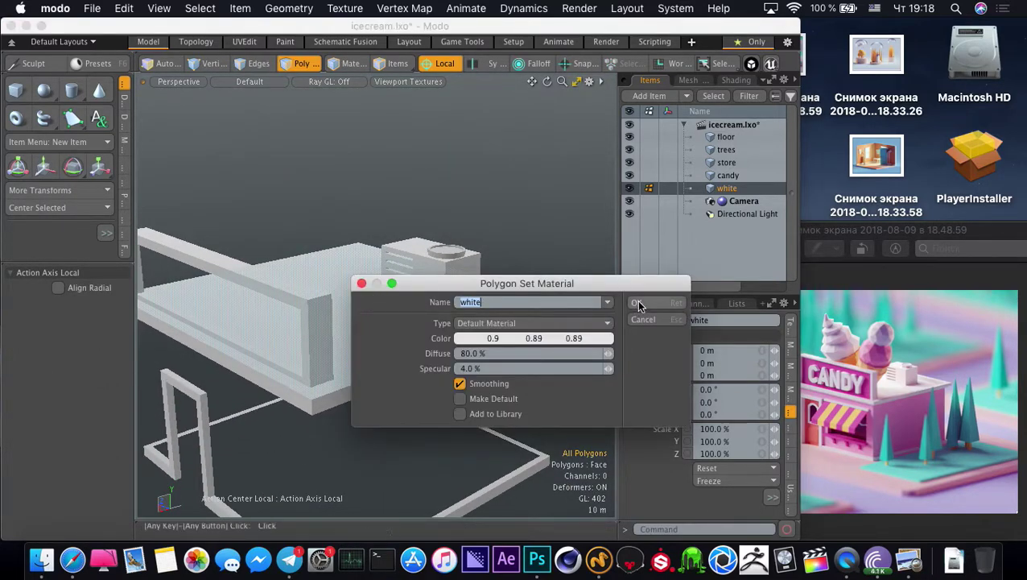
pyautogui.click(637, 304)
# Add an edge loop across the roof slab near its end, beside the vented box
pyautogui.keyDown('alt'); pyautogui.moveTo(460, 219); pyautogui.dragTo(415, 261); pyautogui.keyUp('alt')
pyautogui.click(474, 265)
pyautogui.keyDown('alt'); pyautogui.moveTo(525, 328); pyautogui.dragTo(413, 354); pyautogui.keyUp('alt')
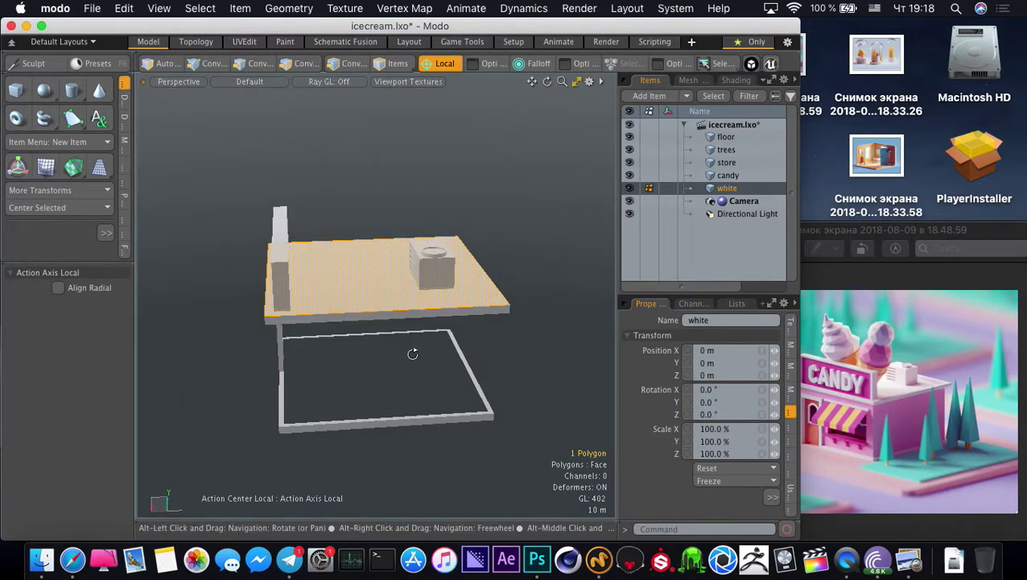
pyautogui.scroll(3, 498, 324)
pyautogui.keyDown('alt'); pyautogui.moveTo(547, 331); pyautogui.dragTo(479, 368); pyautogui.keyUp('alt')
pyautogui.click(480, 367)
pyautogui.hotkey('alt', 'c')
pyautogui.moveTo(463, 320); pyautogui.dragTo(421, 306)
pyautogui.press('space')
pyautogui.press('4')
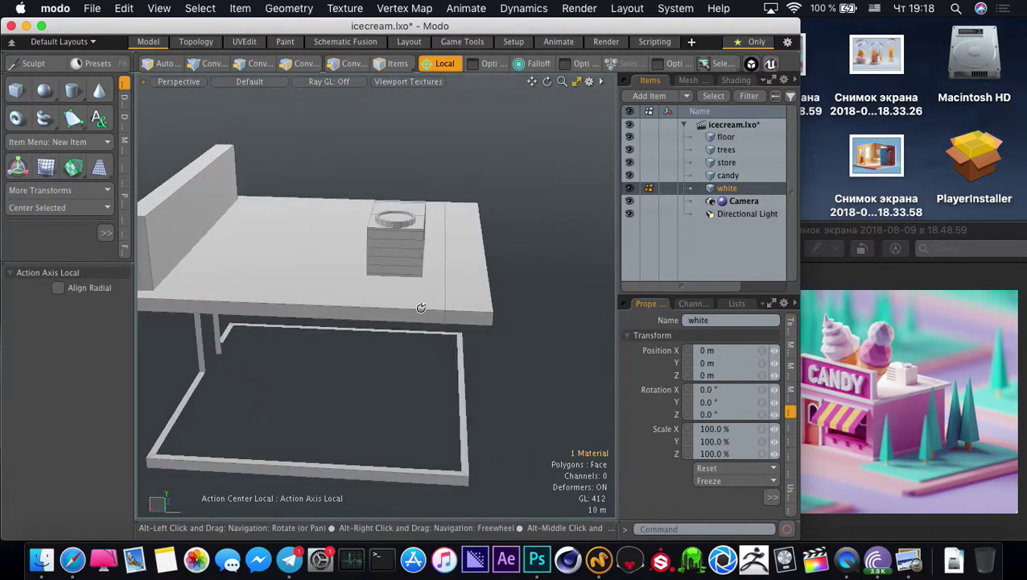
# Try splitting the roof's end strip into thirds with the 33-33-33 slice and adding another loop
pyautogui.press('space')
pyautogui.press('2')
pyautogui.click(465, 315)
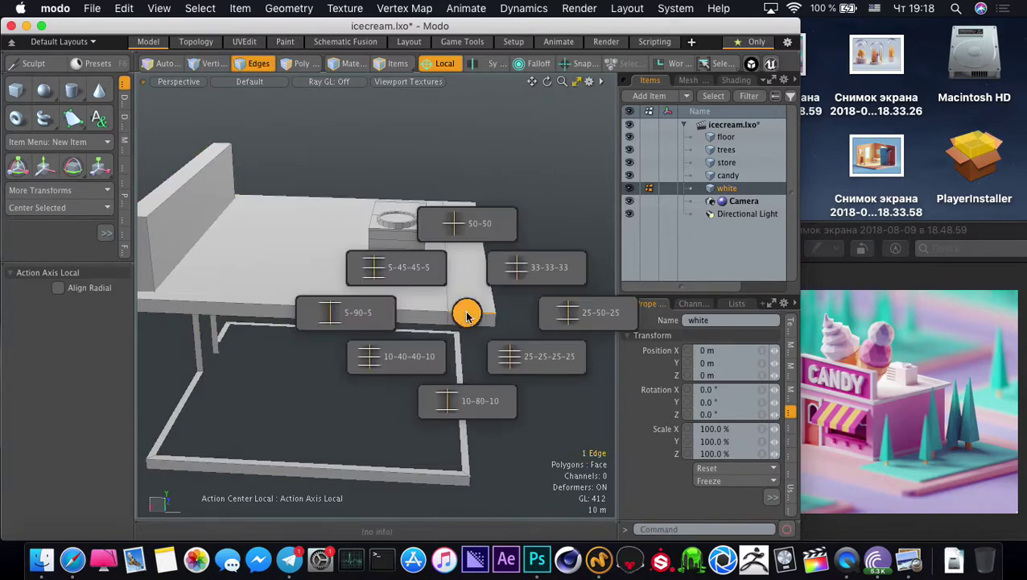
pyautogui.click(537, 267)
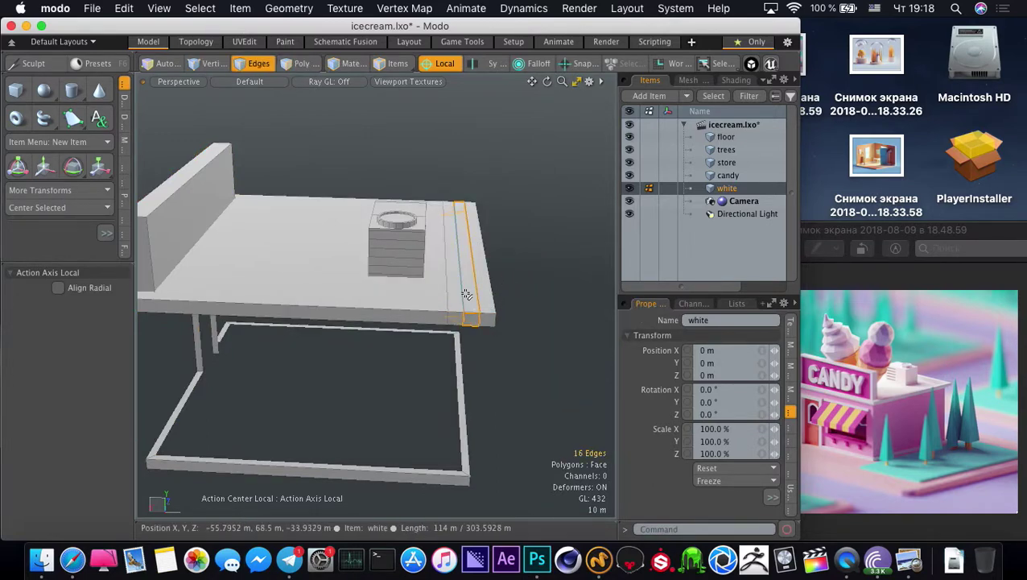
pyautogui.hotkey('alt', 'c')
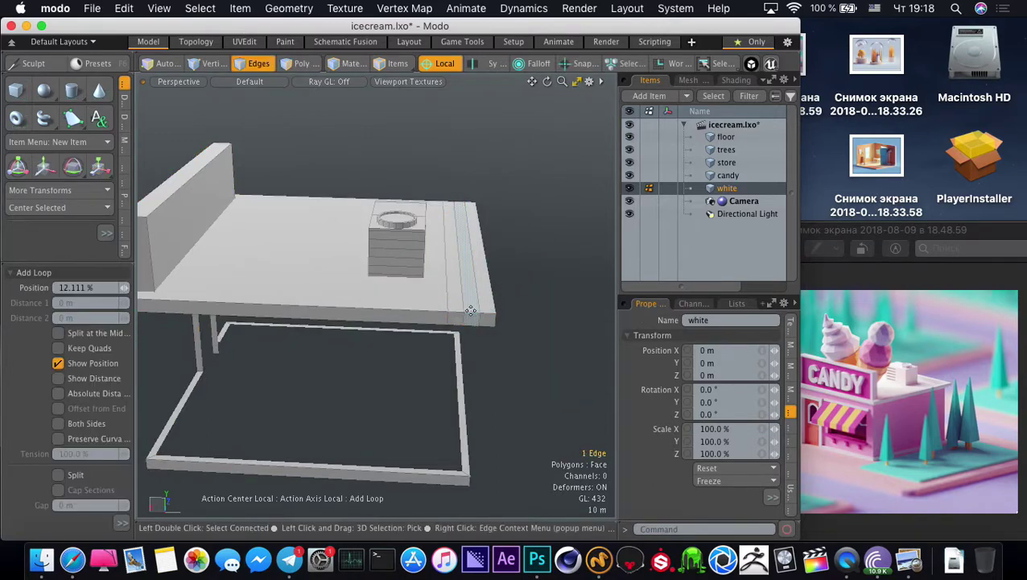
pyautogui.press('space')
# Divide the roof's end strip into two equal strips and bevel both top faces individually with a 1.72 m inset
pyautogui.click(472, 313)
pyautogui.keyDown('shift'); pyautogui.click(471, 321); pyautogui.keyUp('shift')
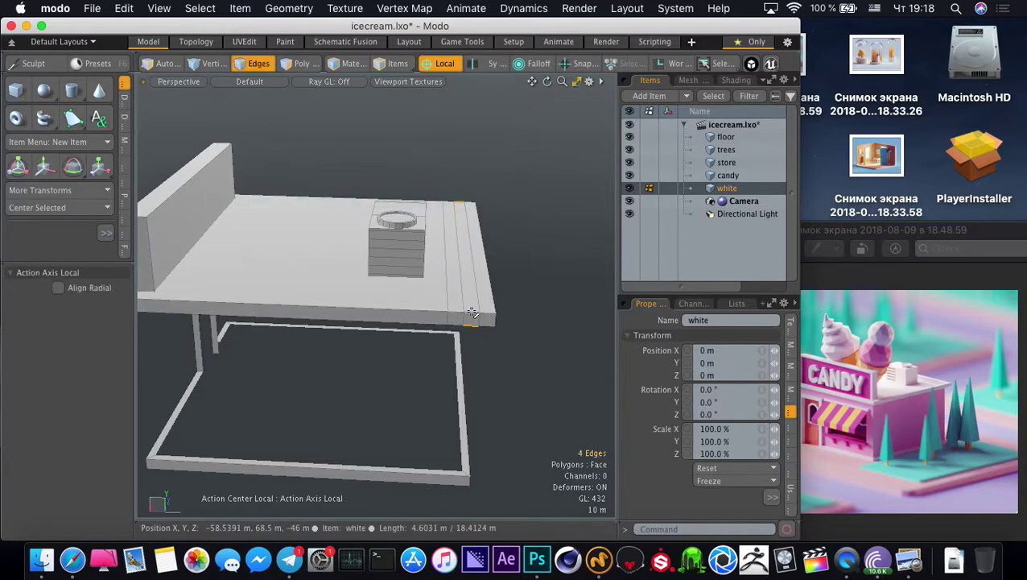
pyautogui.press('3')
pyautogui.click(478, 297)
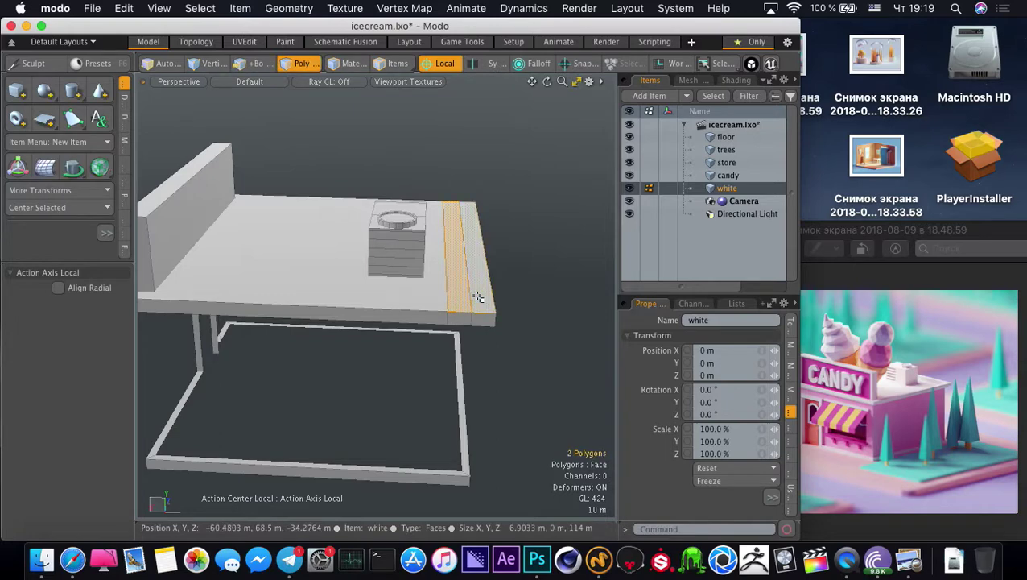
pyautogui.scroll(3, 471, 297)
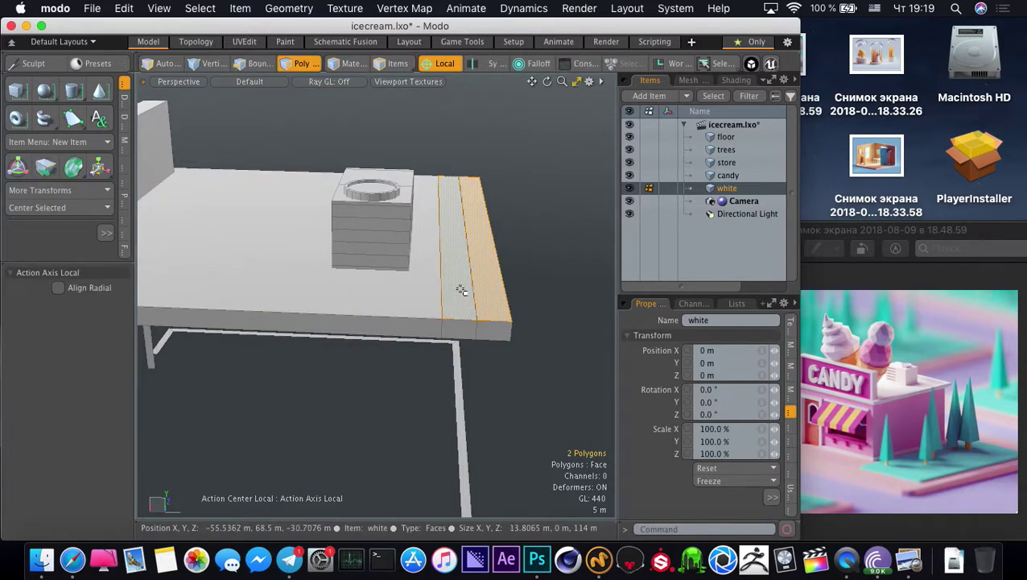
pyautogui.press('b')
pyautogui.press('b')
pyautogui.press('b')
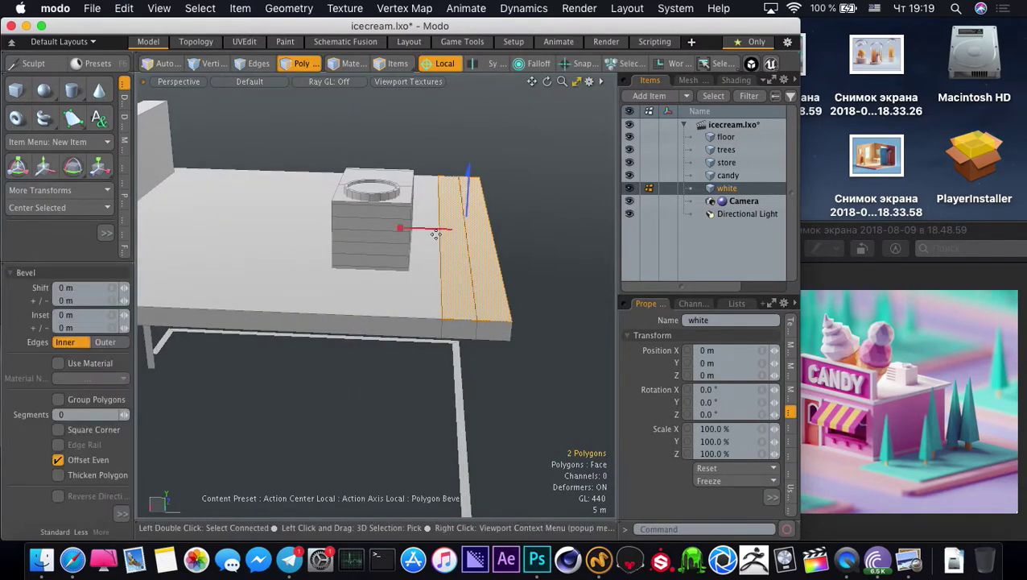
pyautogui.moveTo(402, 229); pyautogui.dragTo(465, 230)
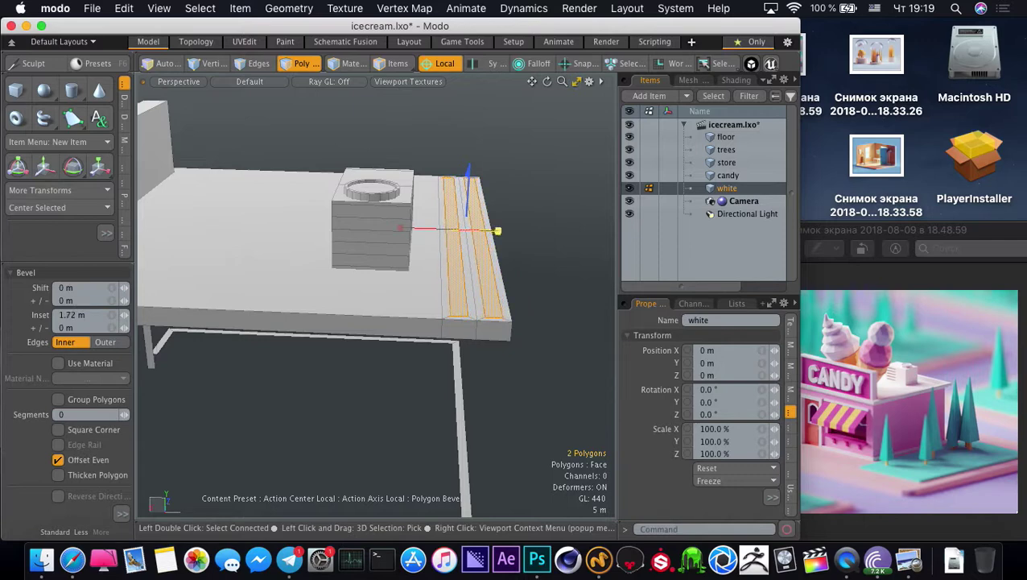
pyautogui.press('space')
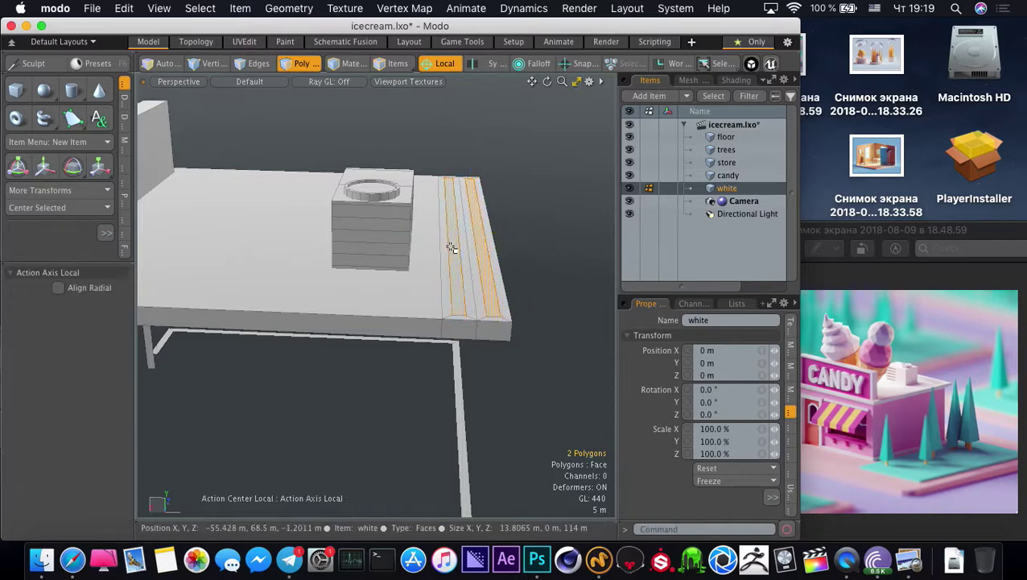
# Bevel the two inset strips at the roof's end downward into grooves about 2 m deep
pyautogui.keyDown('alt'); pyautogui.moveTo(419, 334); pyautogui.dragTo(457, 312); pyautogui.keyUp('alt')
pyautogui.press('b')
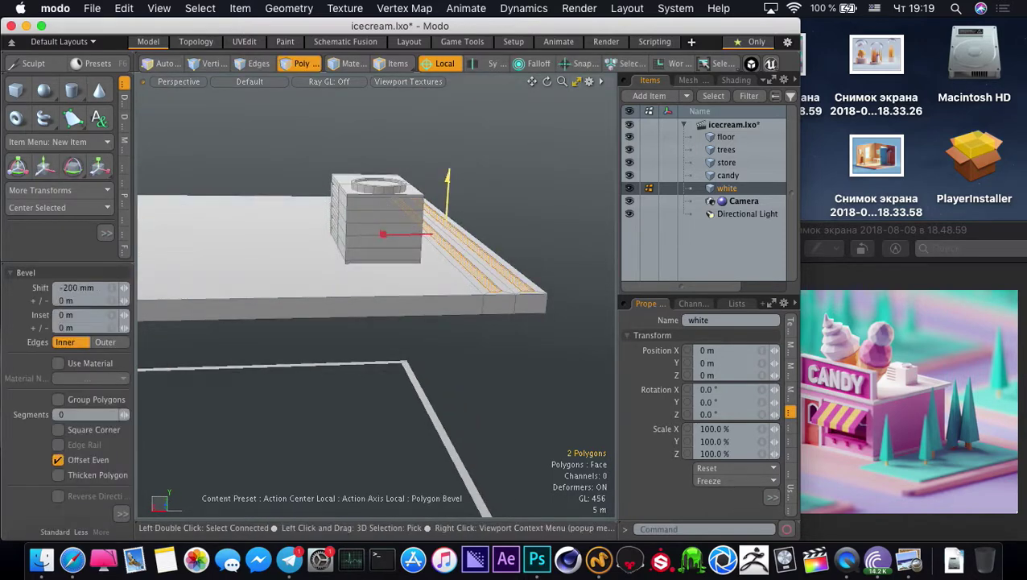
pyautogui.moveTo(448, 175); pyautogui.dragTo(449, 187)
pyautogui.press('space')
pyautogui.click(465, 216)
pyautogui.keyDown('alt'); pyautogui.moveTo(446, 295); pyautogui.dragTo(429, 313); pyautogui.keyUp('alt')
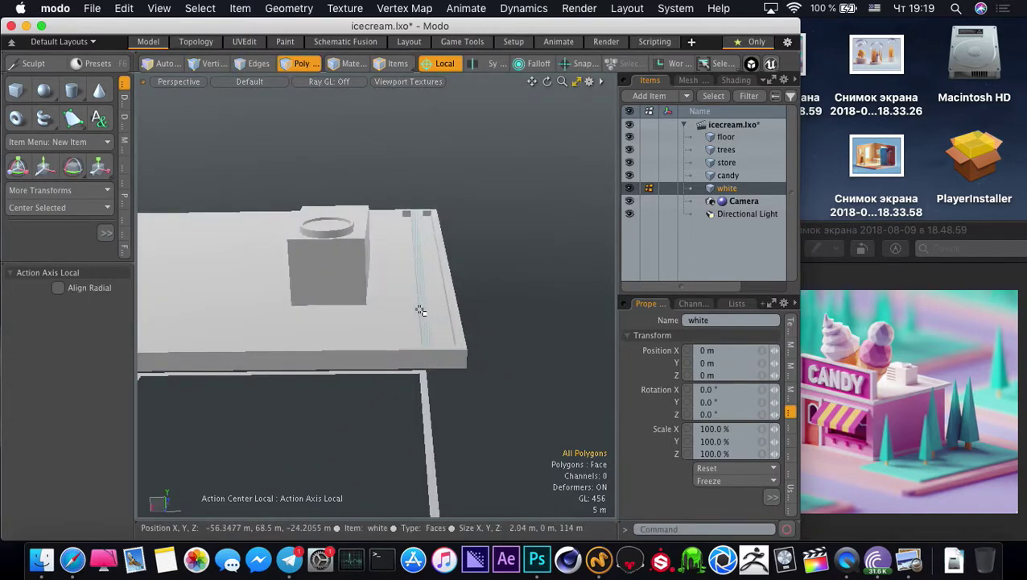
# Select the faces of the outer roof groove and move them 600 mm toward the vented box
pyautogui.press('4')
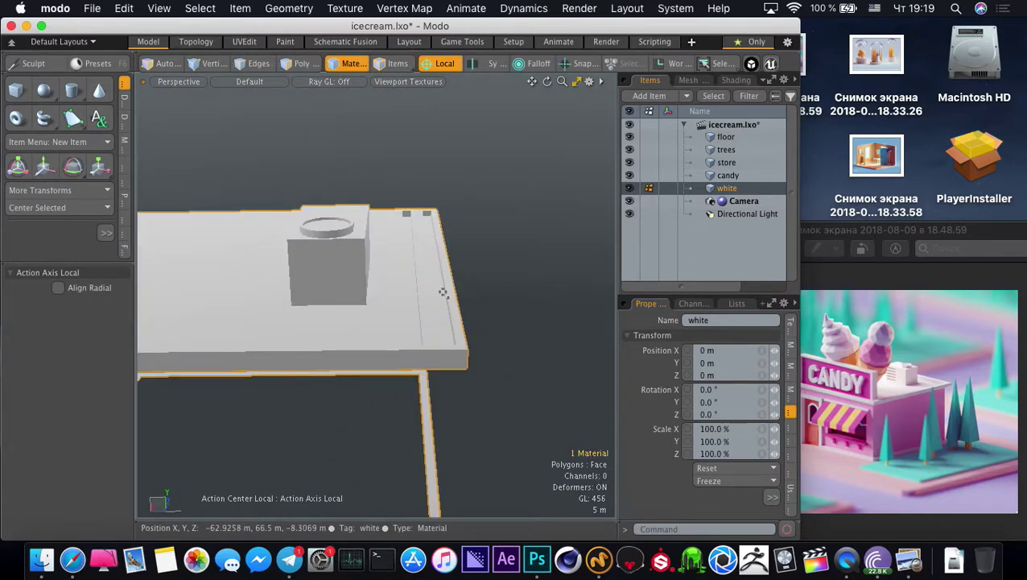
pyautogui.press('3')
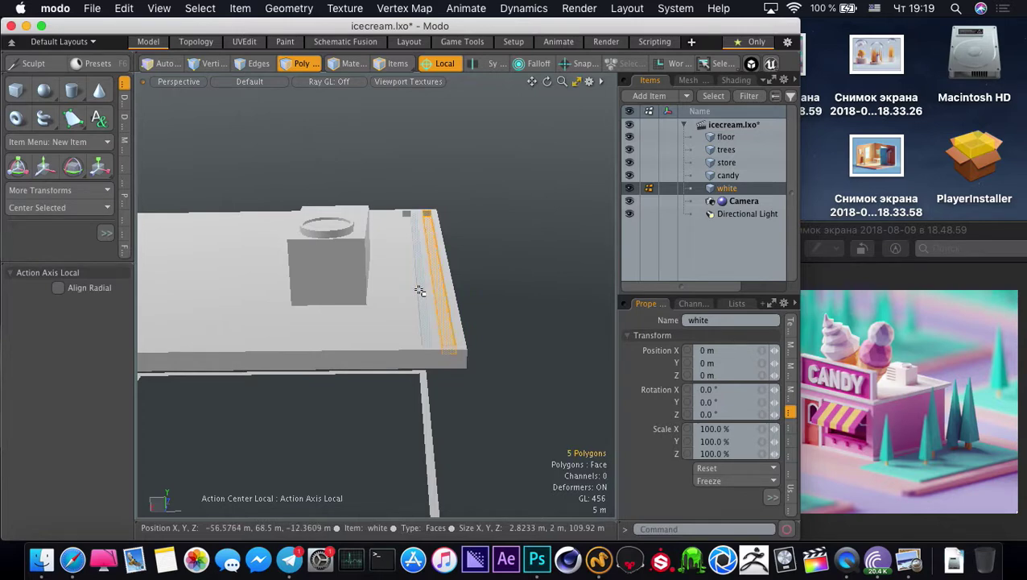
pyautogui.press('w')
pyautogui.moveTo(381, 214); pyautogui.dragTo(373, 213)
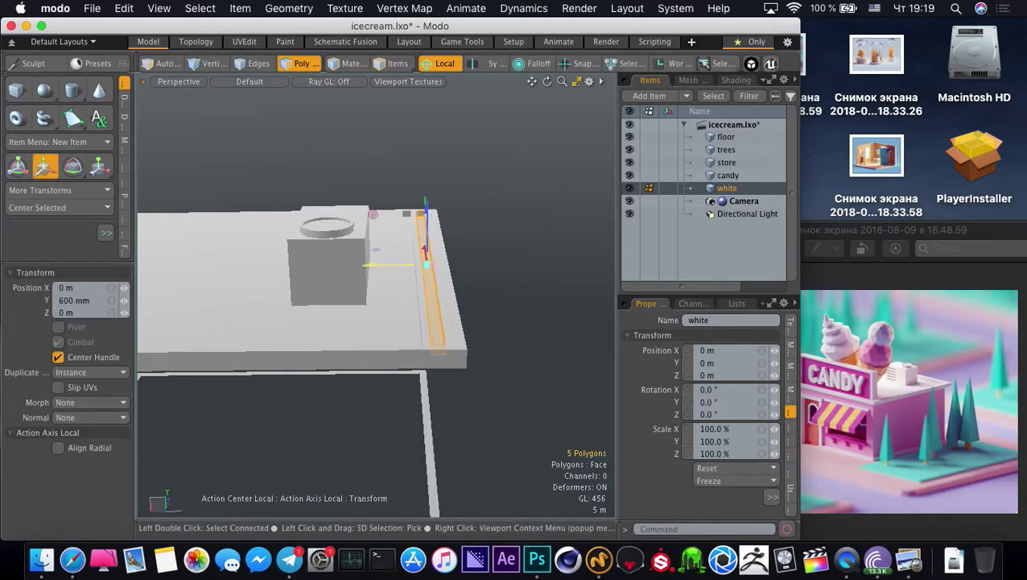
pyautogui.press('q')
pyautogui.keyDown('ctrl'); pyautogui.keyDown('alt'); pyautogui.moveTo(421, 296); pyautogui.dragTo(441, 297); pyautogui.keyUp('alt'); pyautogui.keyUp('ctrl')
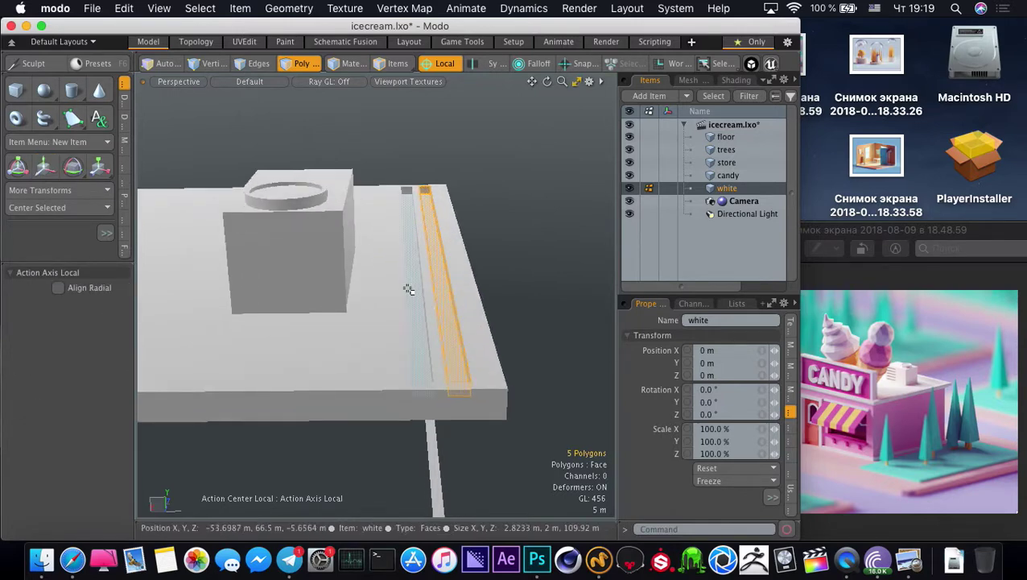
# Select the faces of both roof grooves and move them together slightly toward the roof's outer edge
pyautogui.keyDown('shift'); pyautogui.click(442, 291); pyautogui.keyUp('shift')
pyautogui.press(']')
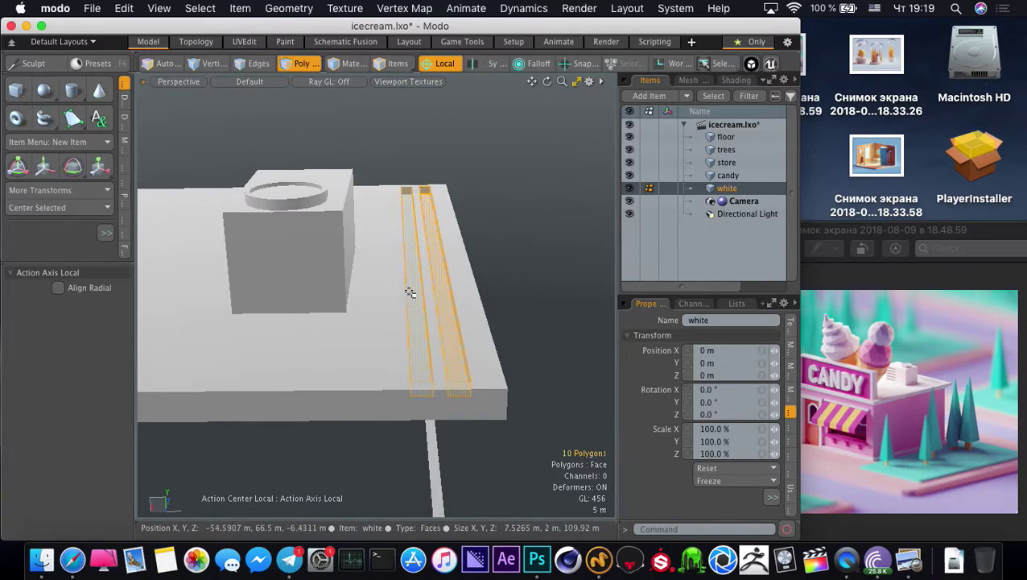
pyautogui.press('r')
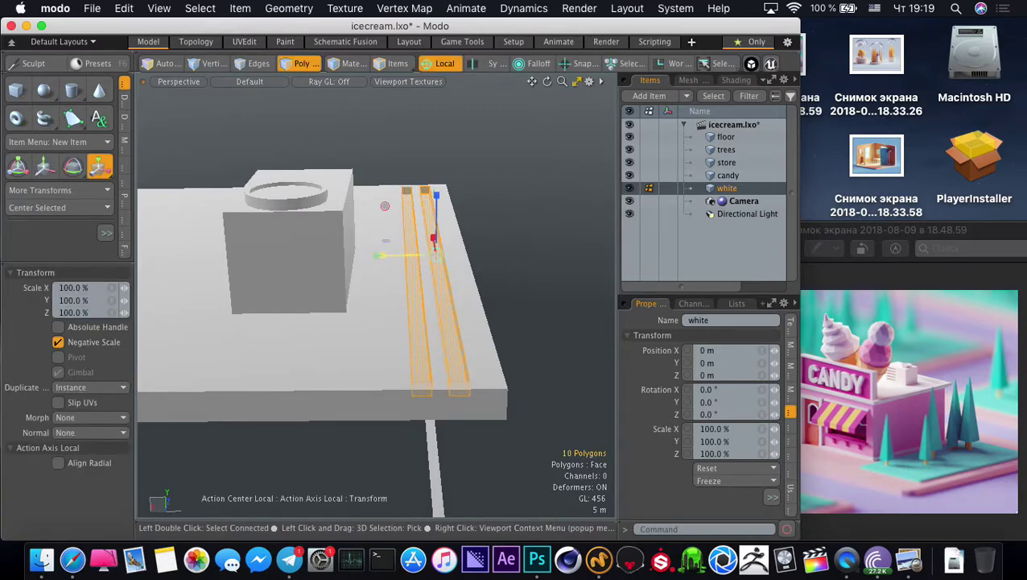
pyautogui.press('w')
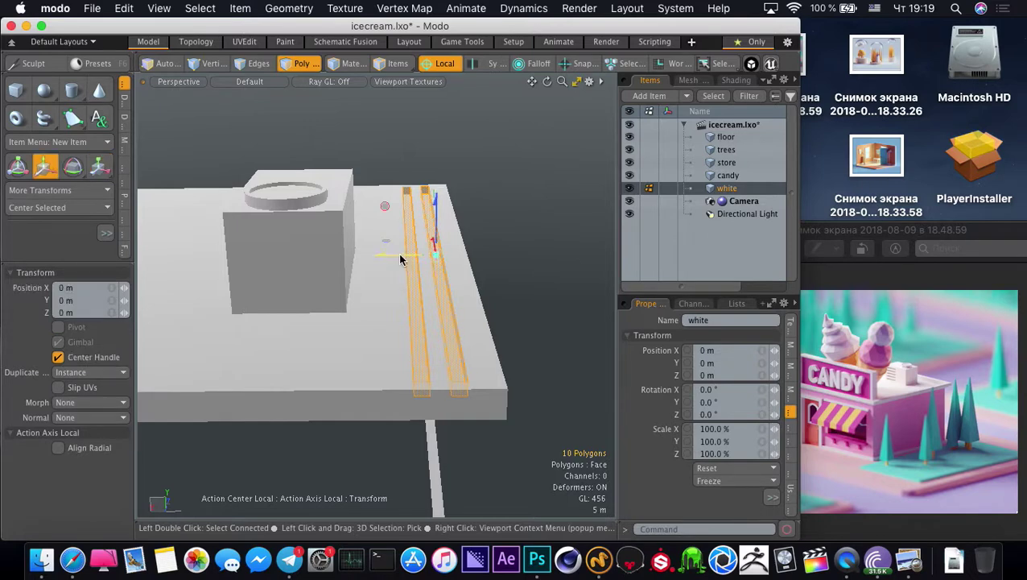
pyautogui.moveTo(435, 268); pyautogui.dragTo(416, 255)
pyautogui.press('space')
pyautogui.click(497, 270)
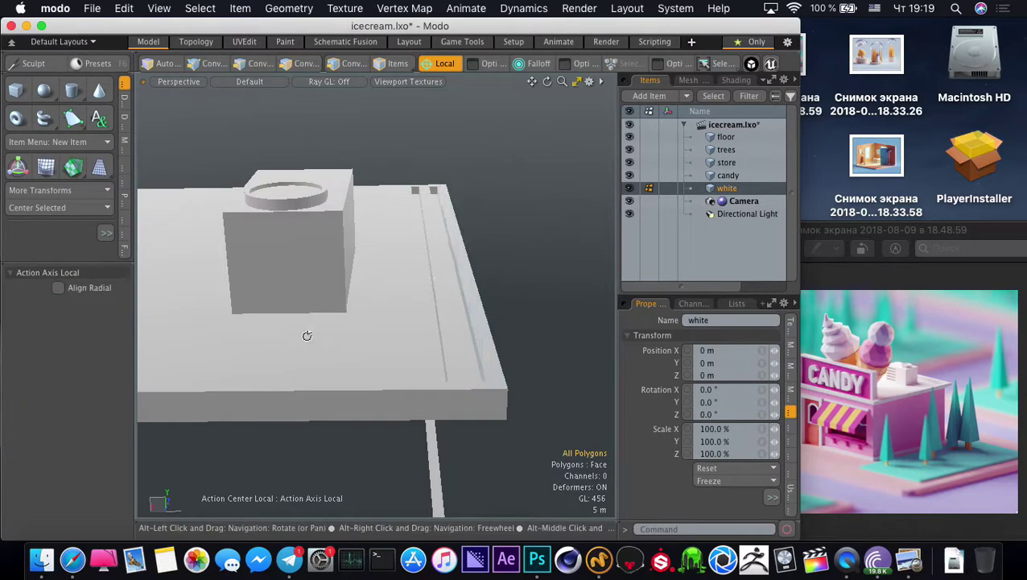
# Unhide the rest of the scene around the store and save the file
pyautogui.keyDown('alt'); pyautogui.moveTo(308, 337); pyautogui.dragTo(342, 287); pyautogui.keyUp('alt')
pyautogui.press('1')
pyautogui.press('2')
pyautogui.press('u')
pyautogui.keyDown('ctrl'); pyautogui.keyDown('alt'); pyautogui.moveTo(342, 287); pyautogui.dragTo(354, 320); pyautogui.keyUp('alt'); pyautogui.keyUp('ctrl')
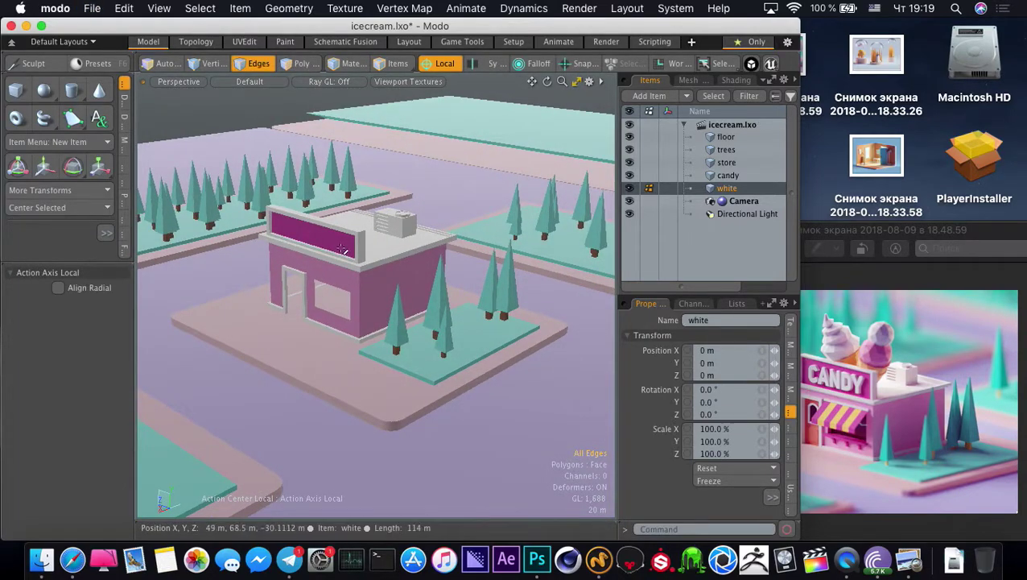
pyautogui.keyDown('alt'); pyautogui.moveTo(347, 228); pyautogui.dragTo(389, 328); pyautogui.keyUp('alt')
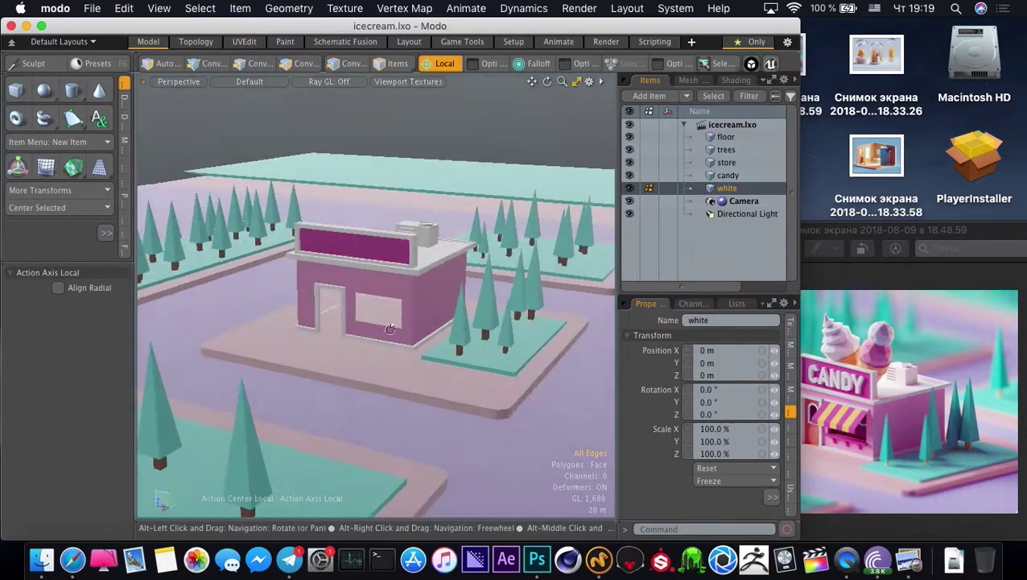
pyautogui.click(687, 94)
pyautogui.click(593, 91)
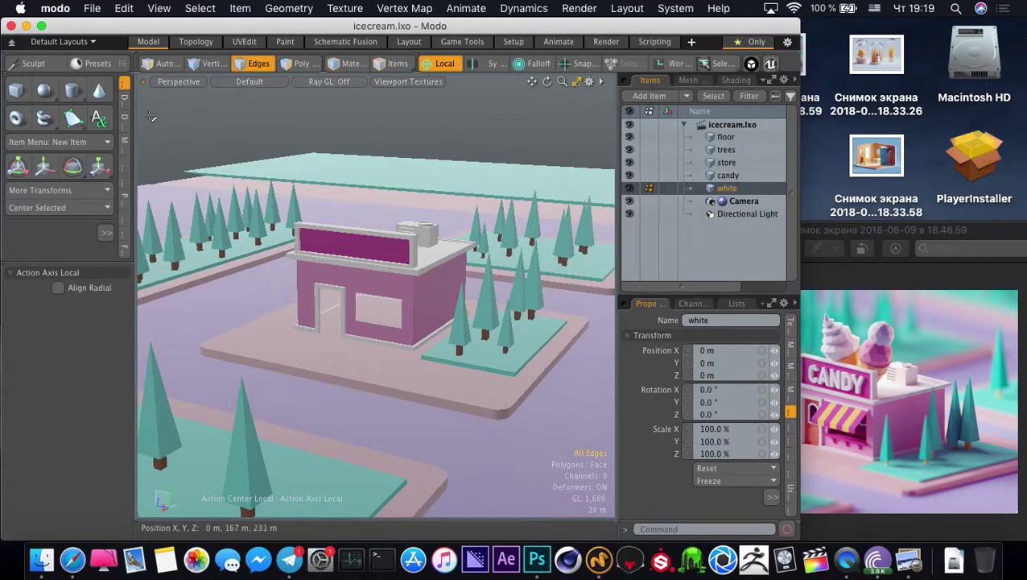
# Set up the text CANDY with the Text tool above the store sign, with axis X and size 100 m
pyautogui.click(100, 119)
pyautogui.keyDown('alt'); pyautogui.moveTo(293, 295); pyautogui.dragTo(369, 357); pyautogui.keyUp('alt')
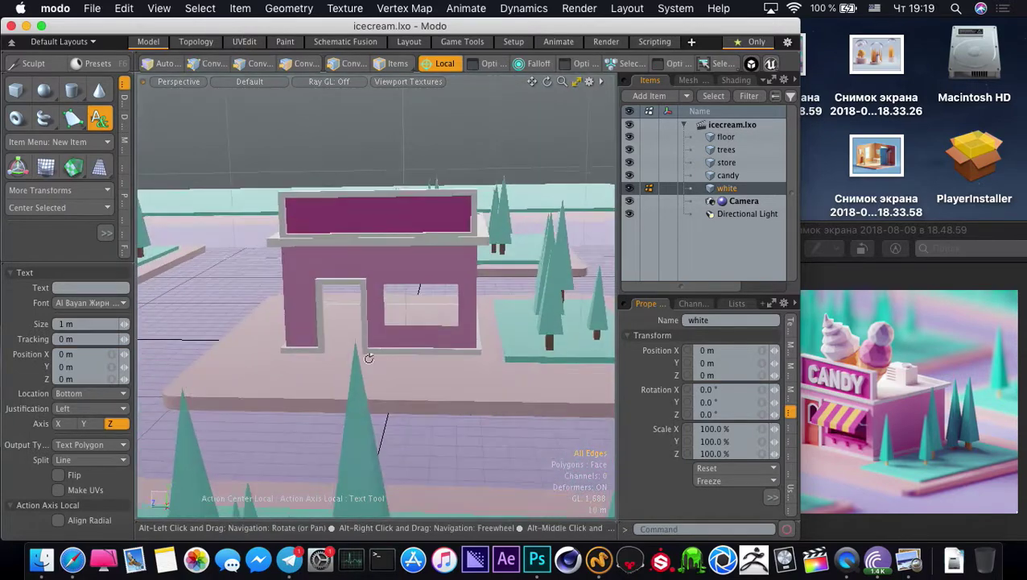
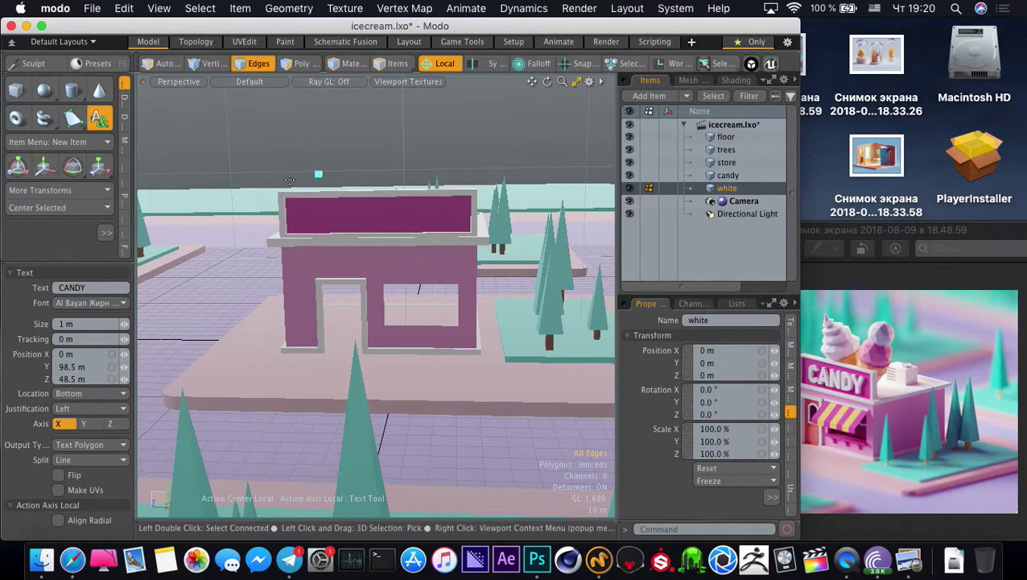
pyautogui.keyDown('ctrl'); pyautogui.keyDown('alt'); pyautogui.moveTo(348, 273); pyautogui.dragTo(141, 248); pyautogui.keyUp('alt'); pyautogui.keyUp('ctrl')
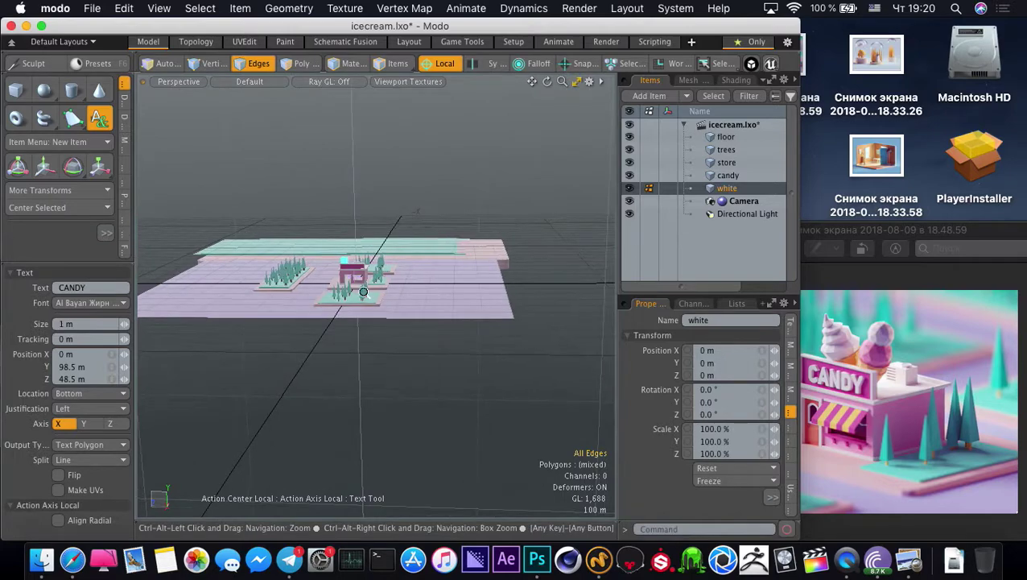
pyautogui.moveTo(375, 273)
pyautogui.keyDown('ctrl'); pyautogui.keyDown('alt'); pyautogui.mouseDown()
pyautogui.moveTo(305, 272)
pyautogui.moveTo(536, 324)
pyautogui.moveTo(387, 290)
pyautogui.moveTo(481, 300)
pyautogui.moveTo(375, 277)
pyautogui.moveTo(346, 284)
pyautogui.mouseUp(); pyautogui.keyUp('alt'); pyautogui.keyUp('ctrl')
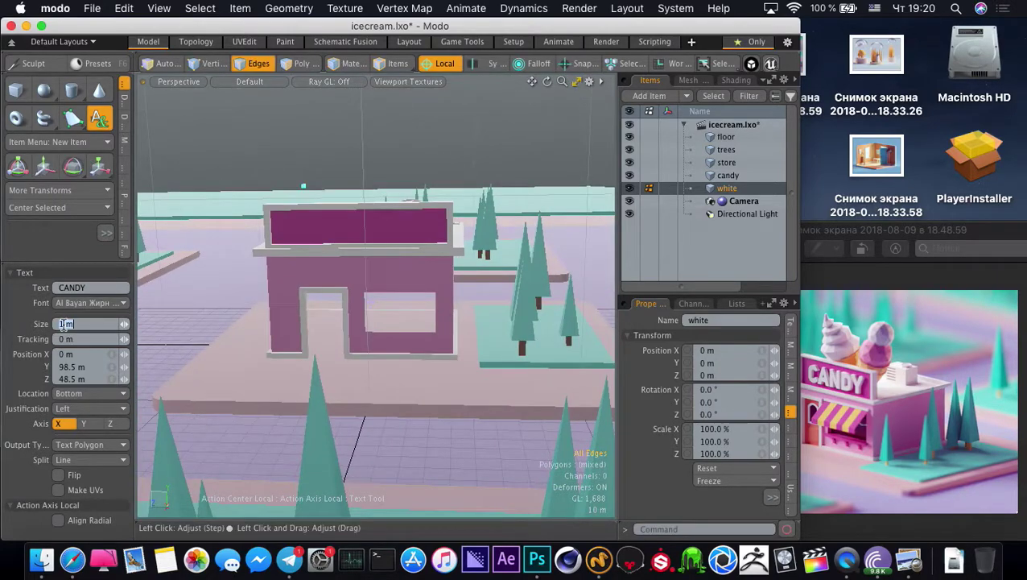
pyautogui.click(69, 328)
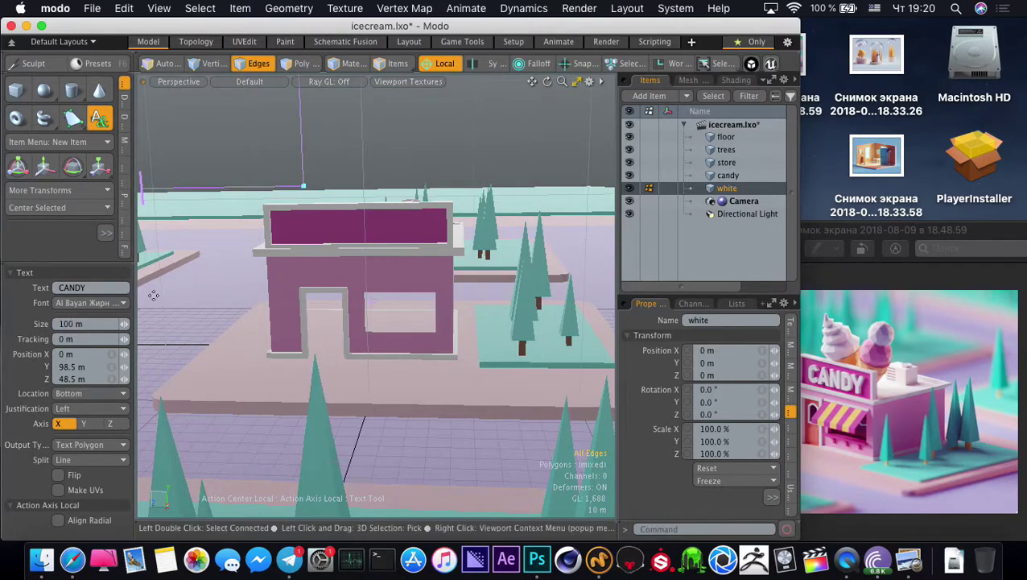
# Try placing the CANDY text above the store at Y 266.5 m and Z -167.5 m, and undo it
pyautogui.keyDown('ctrl'); pyautogui.keyDown('alt'); pyautogui.moveTo(439, 254); pyautogui.dragTo(322, 265); pyautogui.keyUp('alt'); pyautogui.keyUp('ctrl')
pyautogui.keyDown('alt'); pyautogui.moveTo(354, 310); pyautogui.dragTo(201, 340); pyautogui.keyUp('alt')
pyautogui.keyDown('ctrl'); pyautogui.keyDown('alt'); pyautogui.moveTo(390, 344); pyautogui.dragTo(216, 309); pyautogui.keyUp('alt'); pyautogui.keyUp('ctrl')
pyautogui.keyDown('ctrl'); pyautogui.keyDown('alt'); pyautogui.moveTo(426, 363); pyautogui.dragTo(402, 263); pyautogui.keyUp('alt'); pyautogui.keyUp('ctrl')
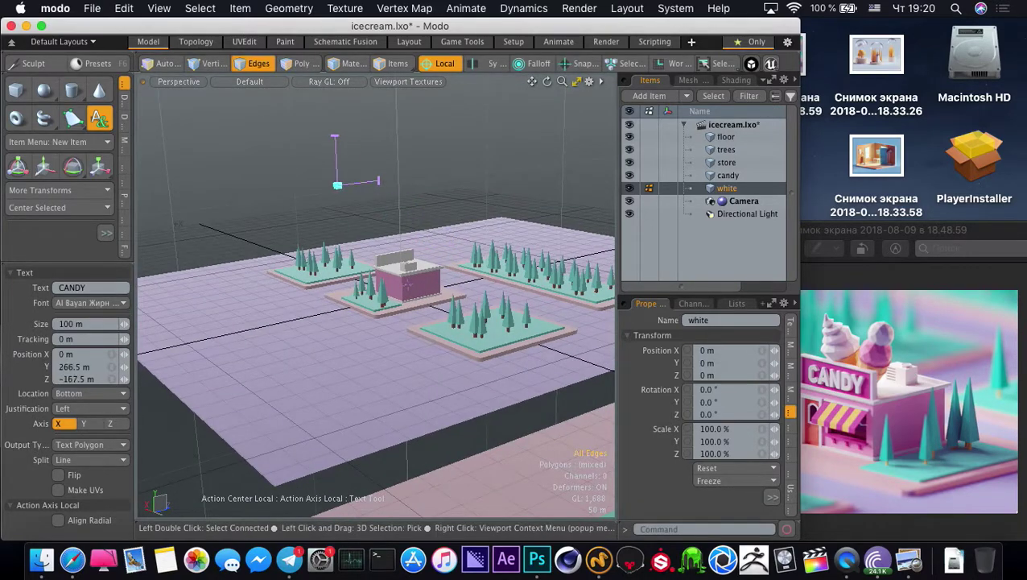
pyautogui.press('space')
pyautogui.press('super+z')
# Add a new mesh item for the CANDY text and set the text's font to American Typewriter
pyautogui.click(684, 96)
pyautogui.click(680, 129)
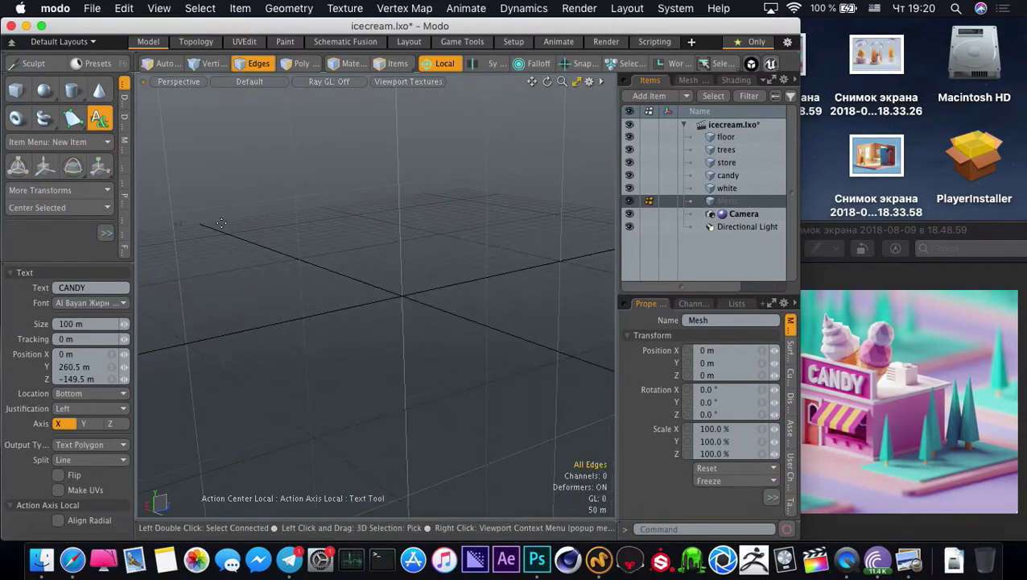
pyautogui.click(80, 301)
pyautogui.click(76, 321)
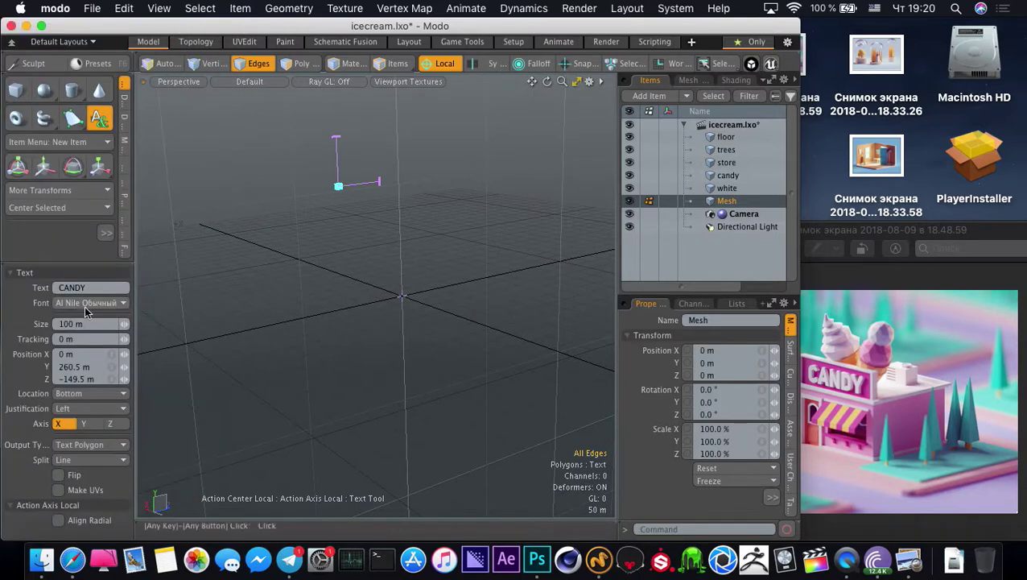
pyautogui.click(84, 305)
pyautogui.click(89, 396)
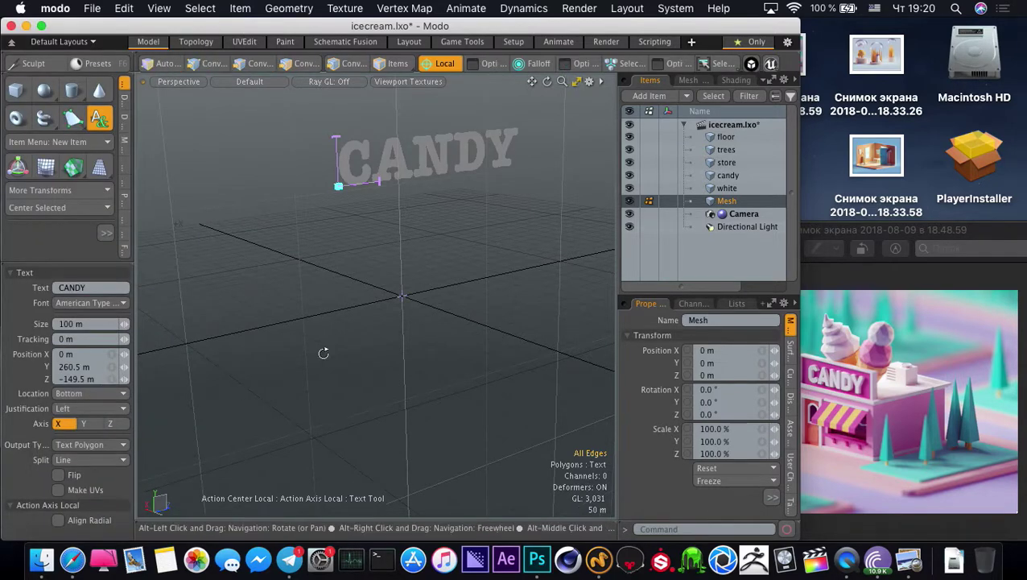
# Try the CANDY text in the fonts Andale Mono Обычный, Apple Braille Обычный and American Typewriter Светлый
pyautogui.keyDown('alt'); pyautogui.moveTo(324, 352); pyautogui.dragTo(324, 374); pyautogui.keyUp('alt')
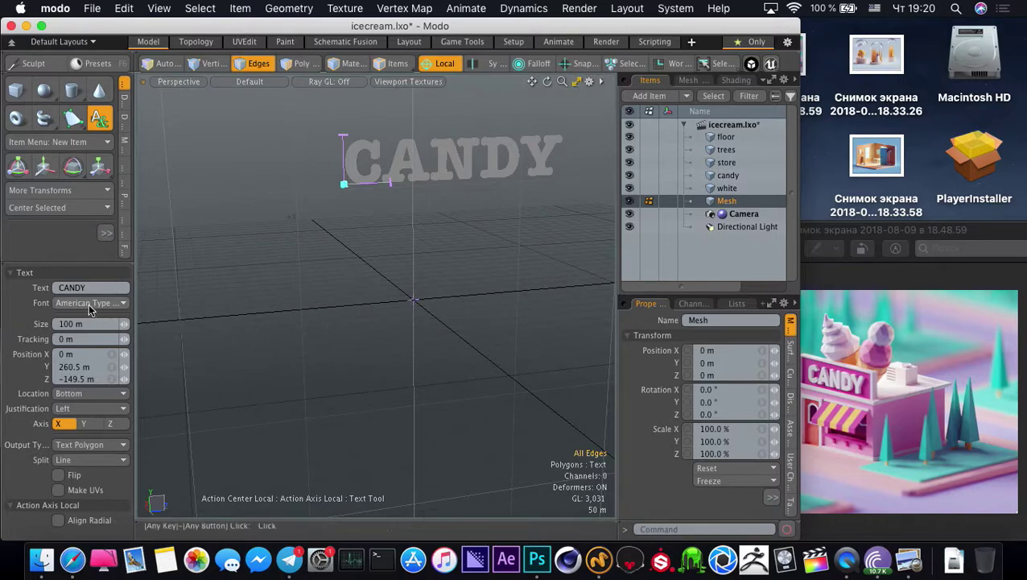
pyautogui.click(91, 303)
pyautogui.click(90, 322)
pyautogui.click(91, 305)
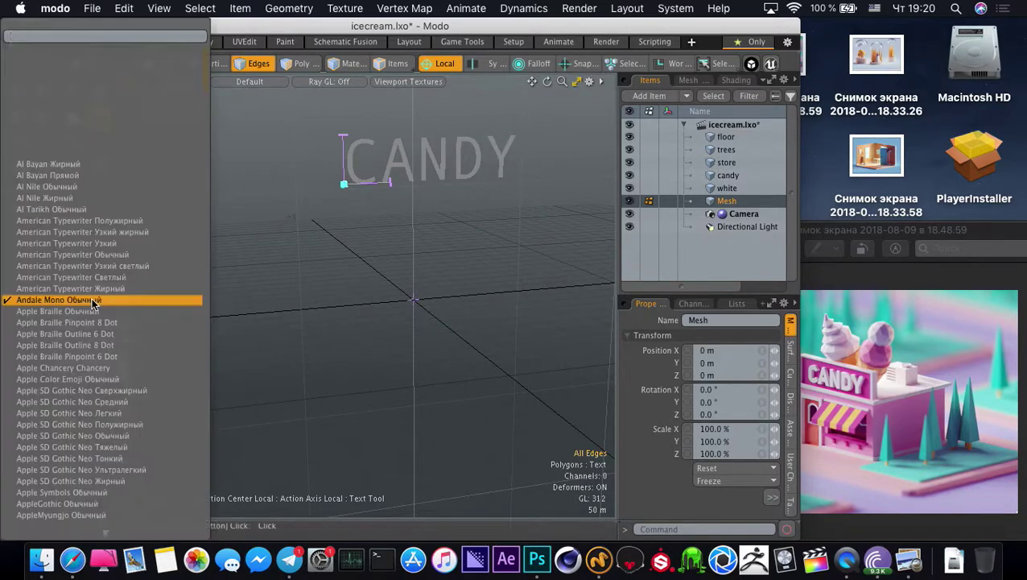
pyautogui.click(90, 312)
pyautogui.click(90, 302)
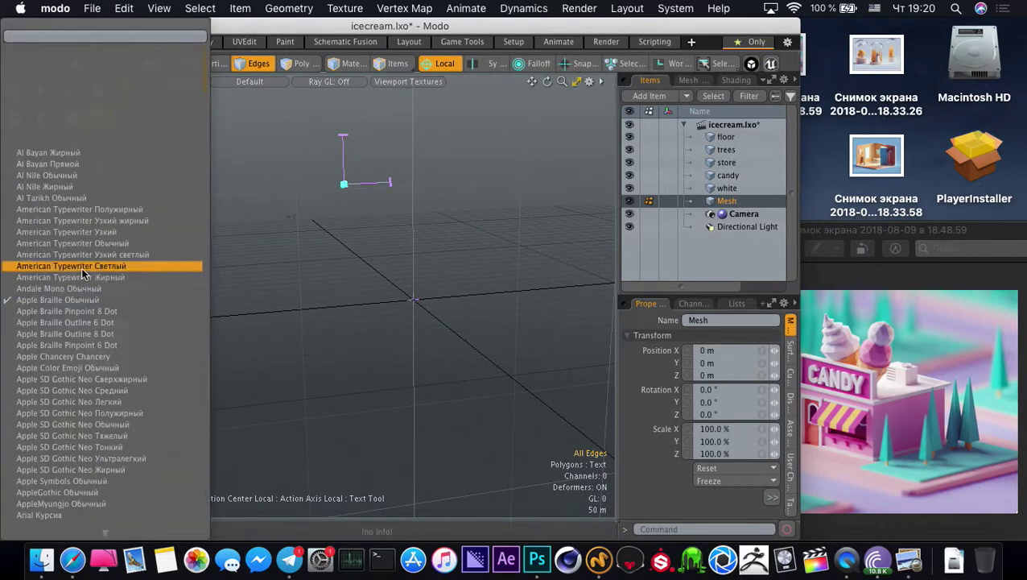
pyautogui.click(86, 265)
# Try the CANDY text in the fonts Courier Обычный, Cochin Жирный курсивный and Comic Sans MS Обычный
pyautogui.click(92, 300)
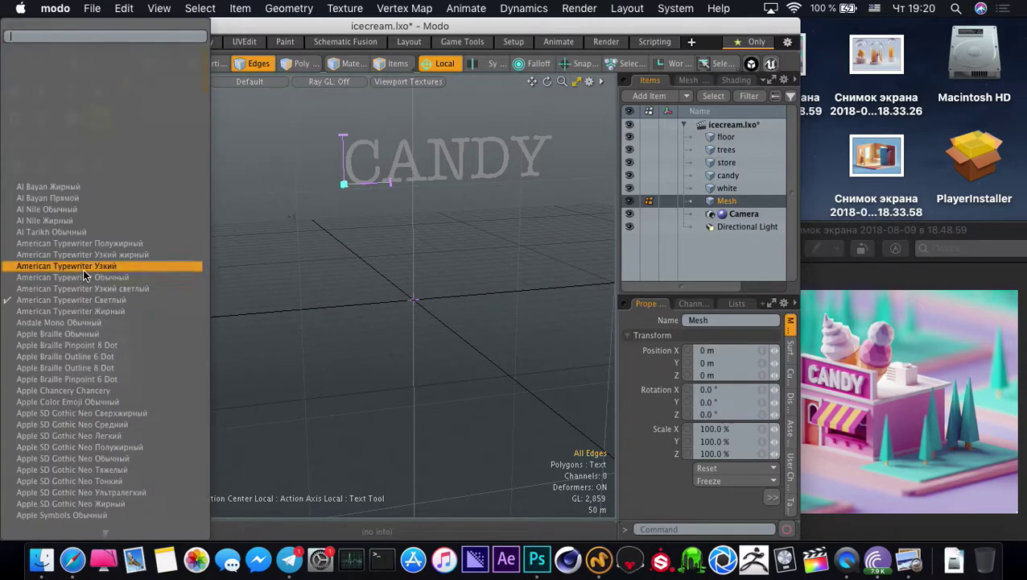
pyautogui.scroll(-15, 101, 334)
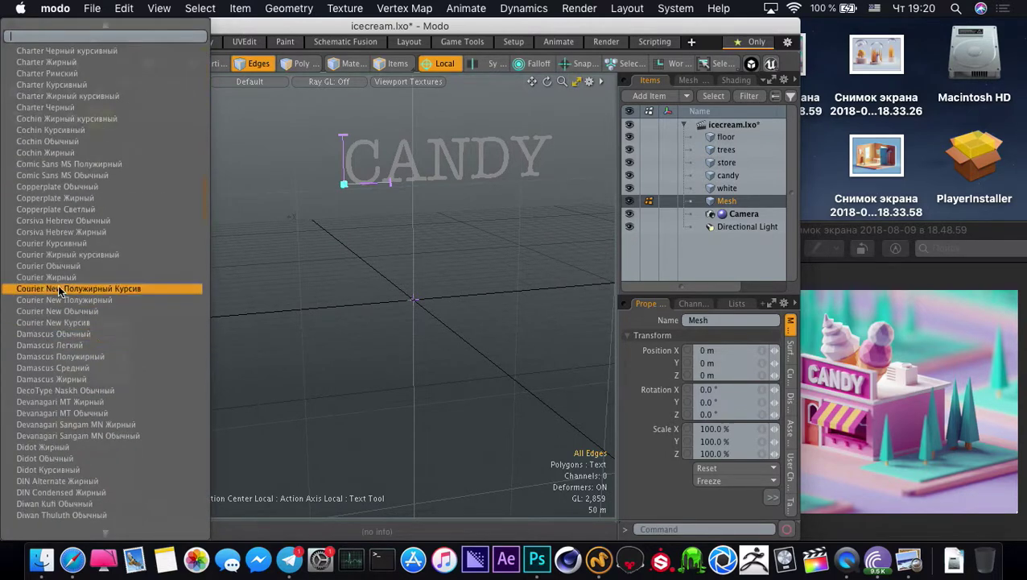
pyautogui.click(36, 266)
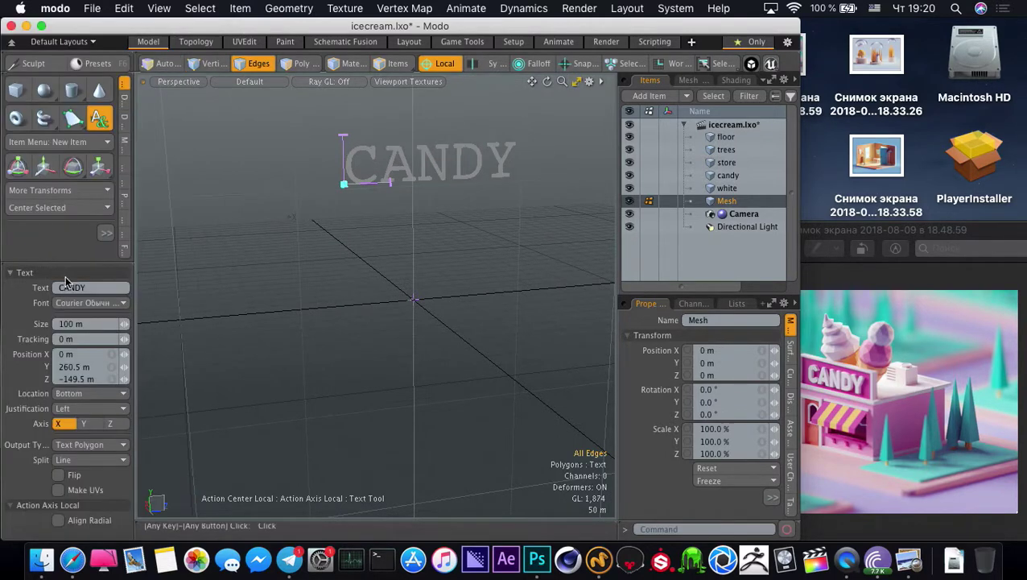
pyautogui.click(77, 303)
pyautogui.click(34, 163)
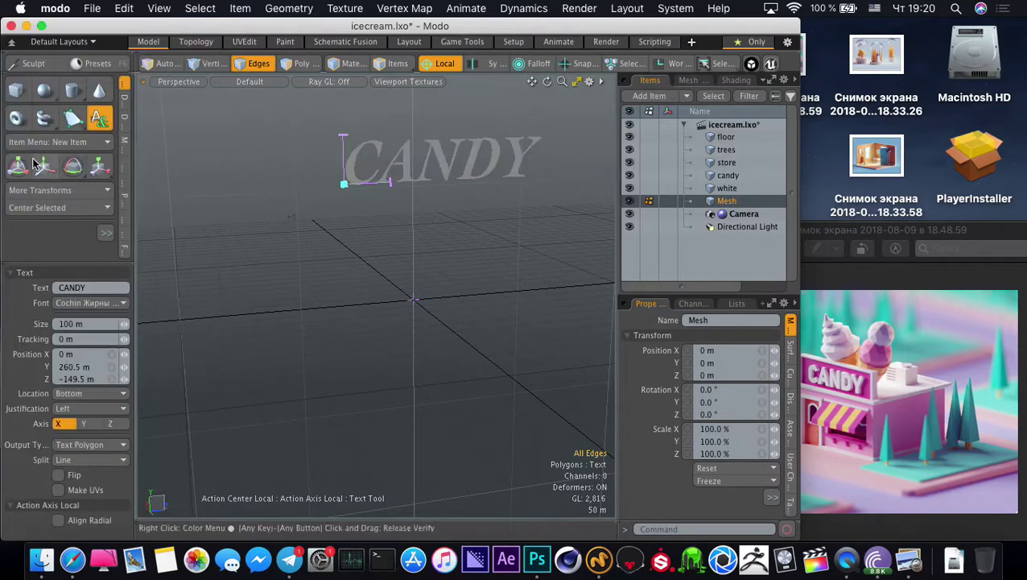
pyautogui.click(93, 303)
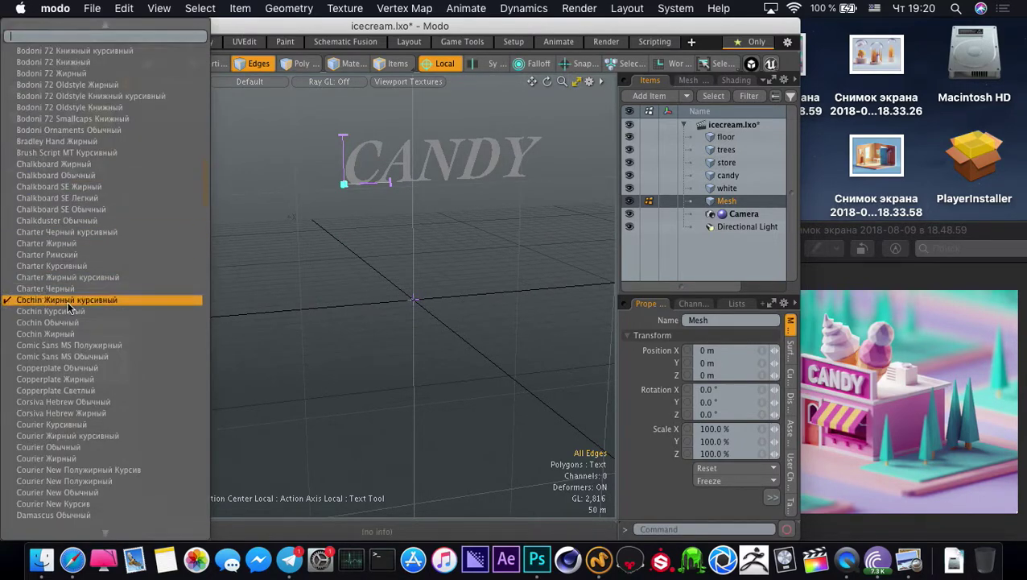
pyautogui.click(56, 356)
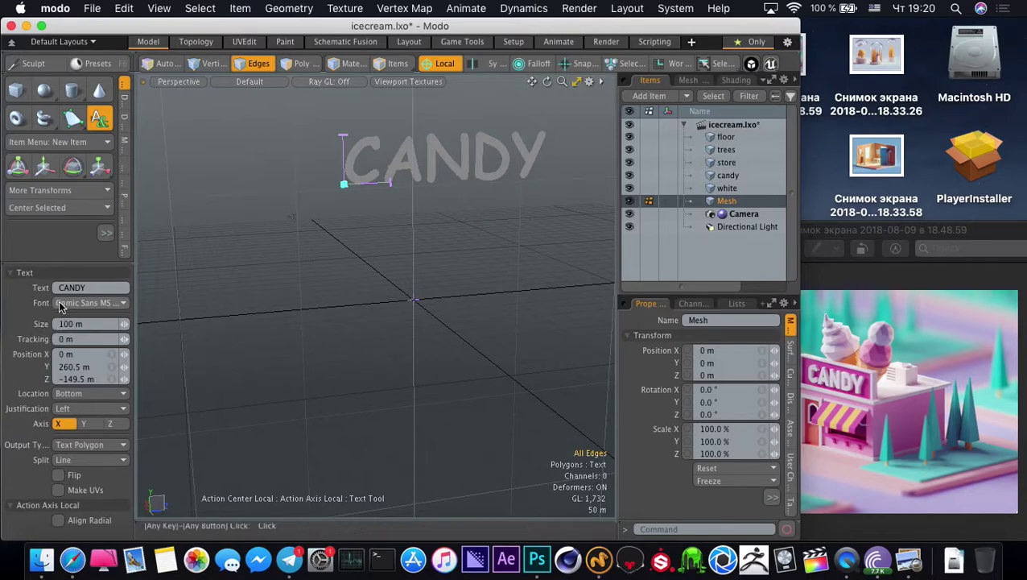
# Try the CANDY text in the fonts Corsiva Hebrew Жирный, Courier New Курсив and Didot Жирный
pyautogui.click(64, 304)
pyautogui.click(72, 431)
pyautogui.click(64, 310)
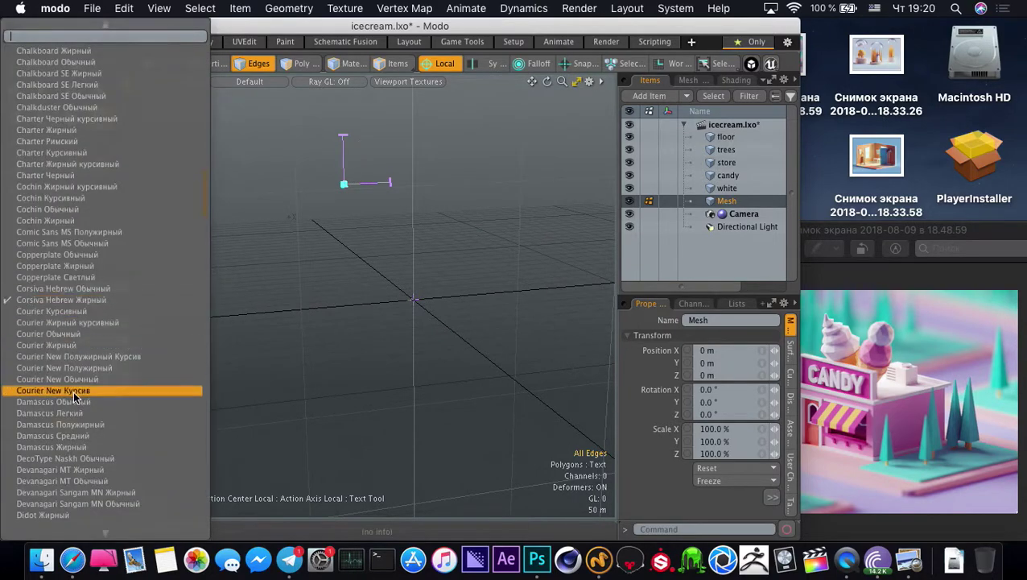
pyautogui.click(57, 393)
pyautogui.click(79, 302)
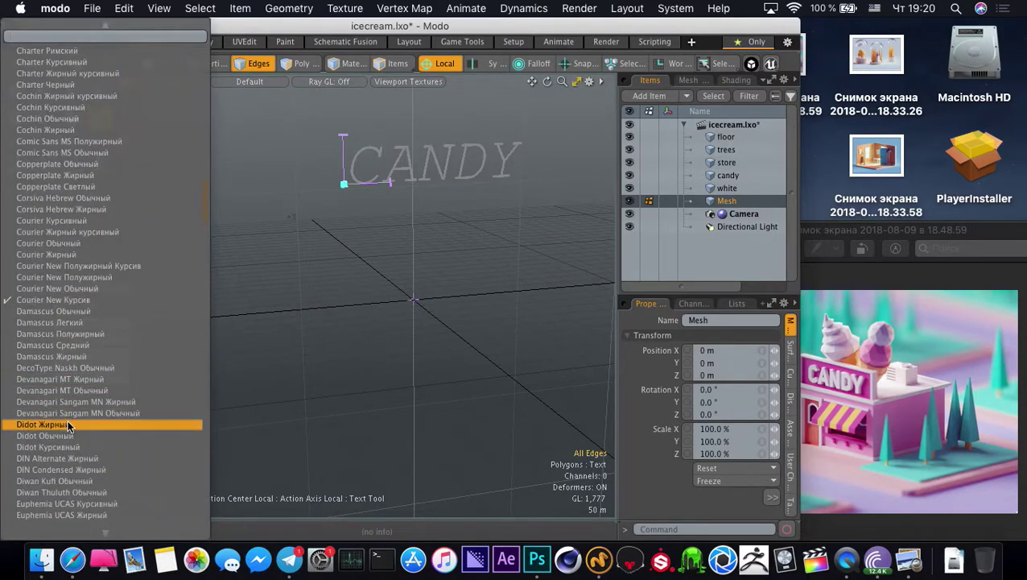
pyautogui.click(71, 424)
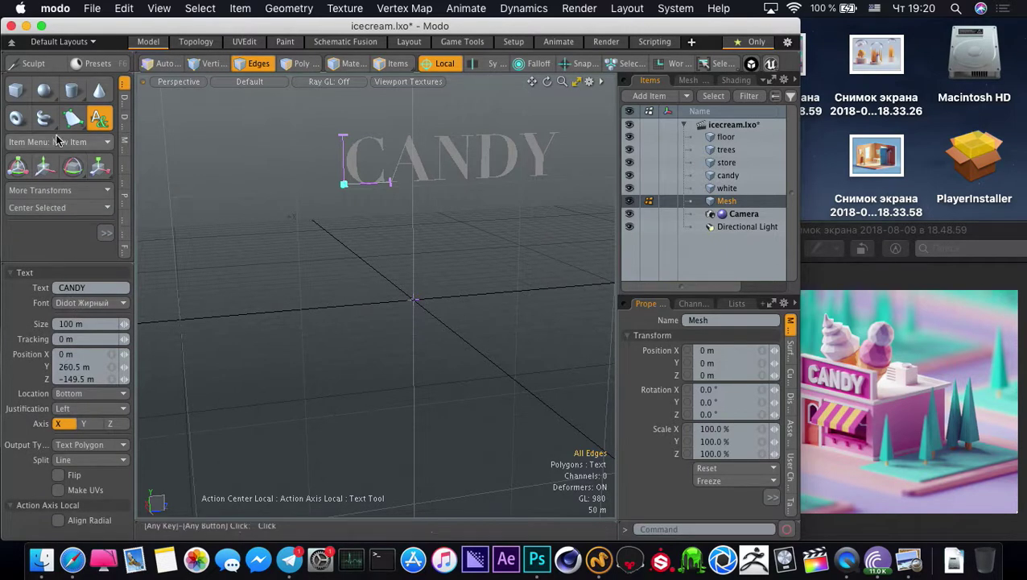
# Try the CANDY text in the fonts Charter Курсивный, Bangla MN Обычный and Al Bayan Жирный
pyautogui.click(75, 306)
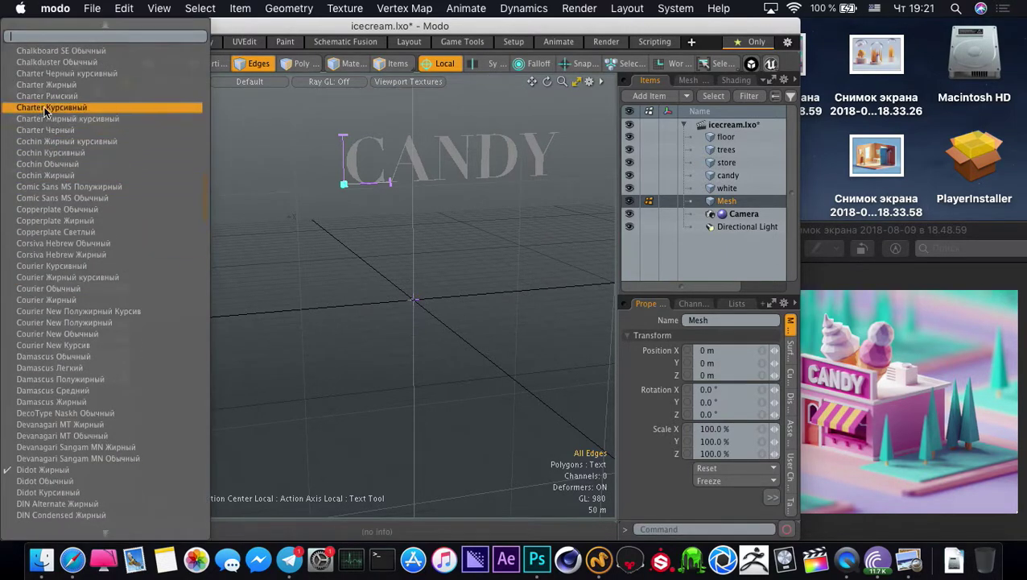
pyautogui.click(40, 107)
pyautogui.click(98, 303)
pyautogui.scroll(5, 65, 145)
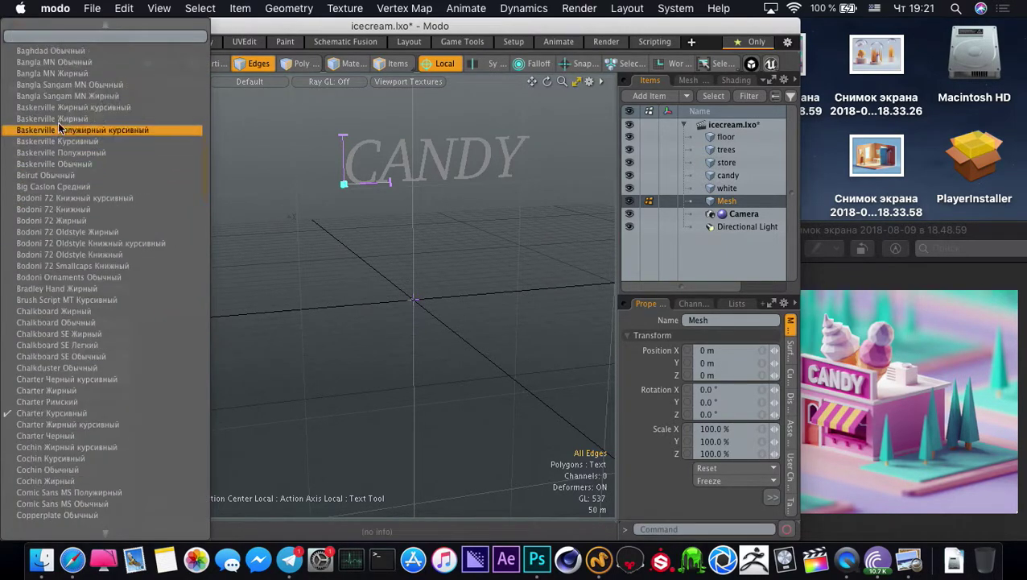
pyautogui.click(52, 49)
pyautogui.click(95, 303)
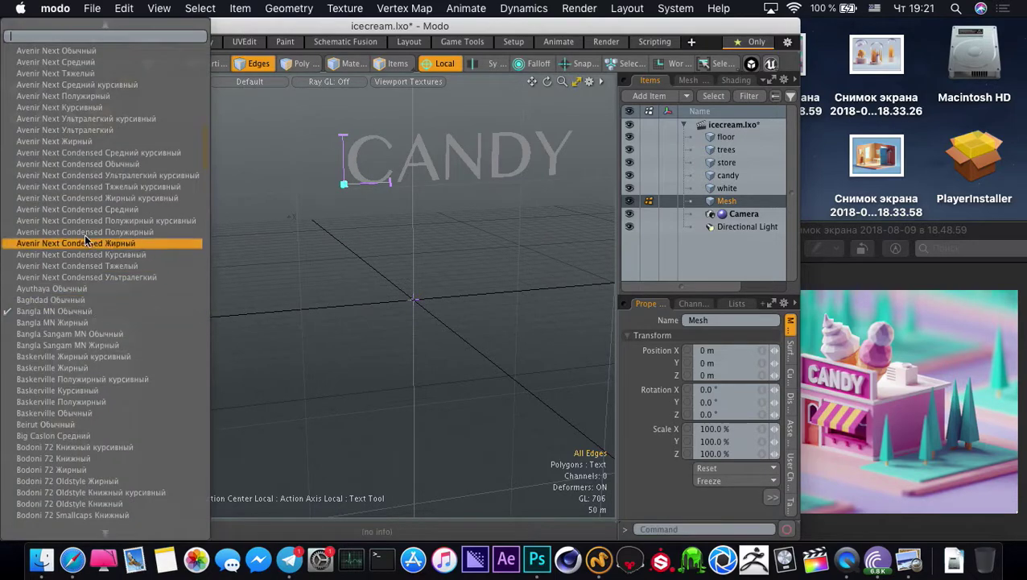
pyautogui.scroll(10, 64, 65)
pyautogui.scroll(5, 61, 65)
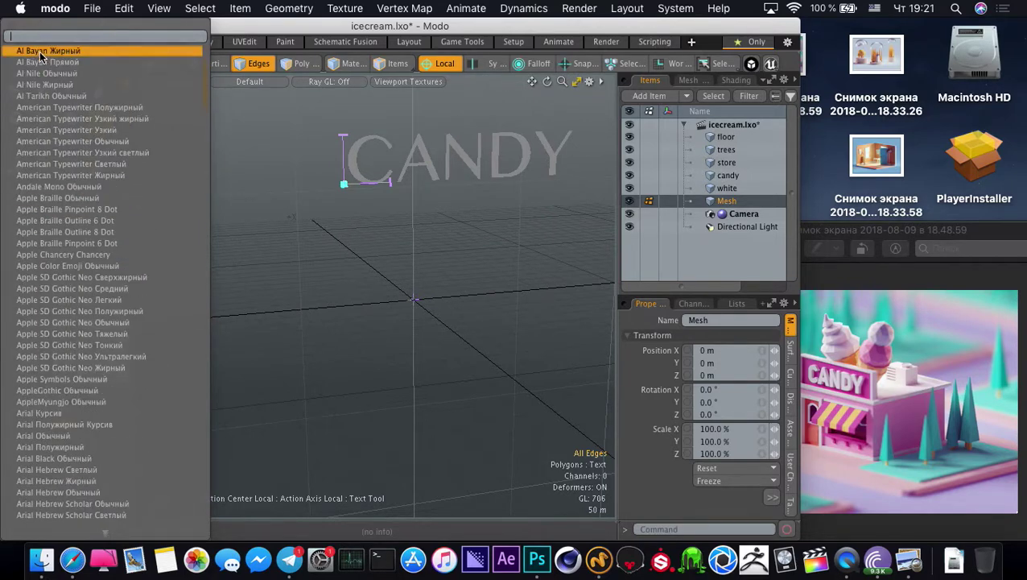
pyautogui.click(42, 54)
# Try the CANDY text in the font Al Nile Обычный
pyautogui.click(97, 300)
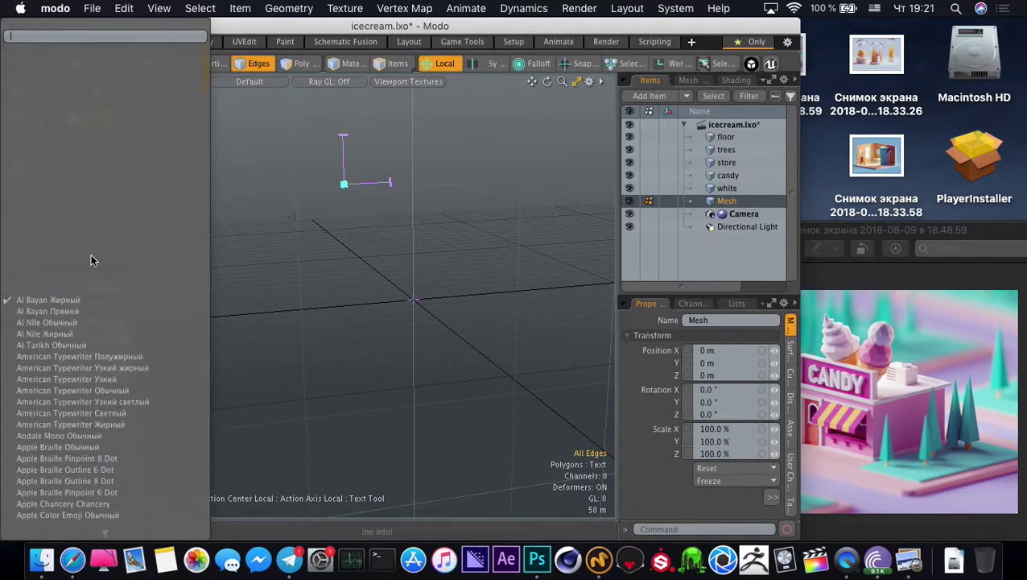
pyautogui.click(60, 313)
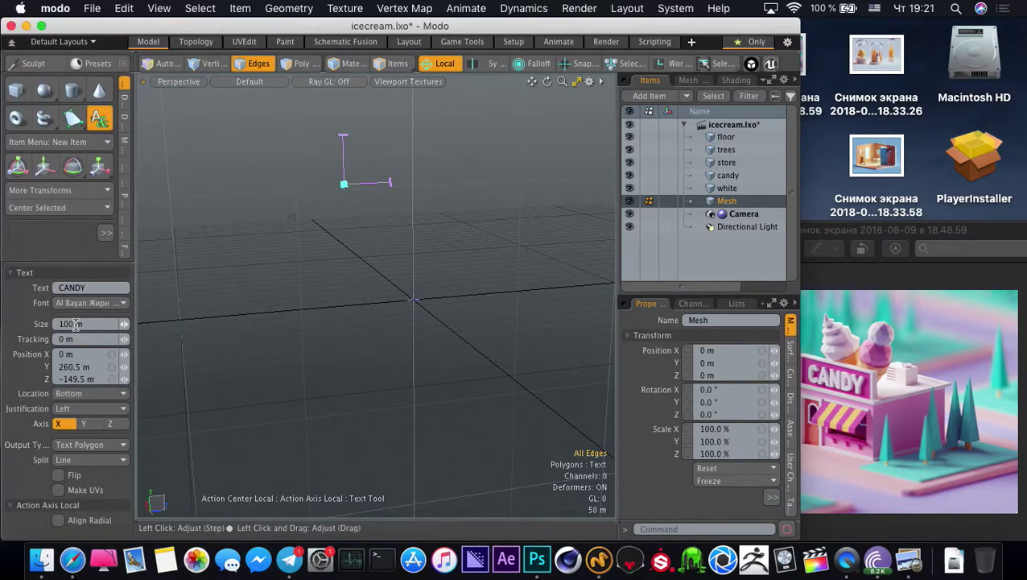
pyautogui.click(79, 310)
pyautogui.click(70, 334)
# Try American Typewriter Полужирный, set the CANDY text to a lighter American Typewriter weight and finish the Text tool
pyautogui.click(79, 303)
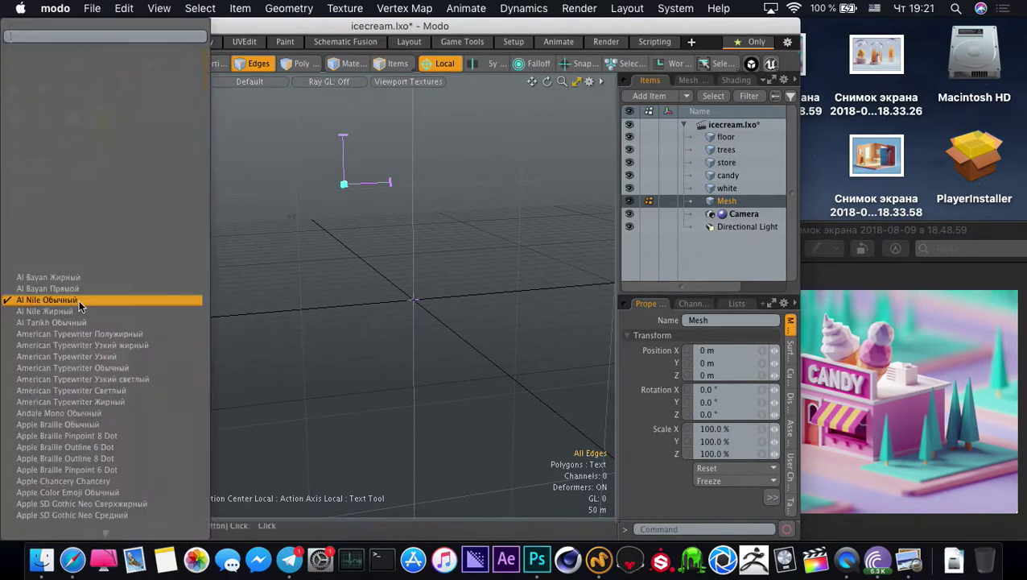
pyautogui.click(71, 334)
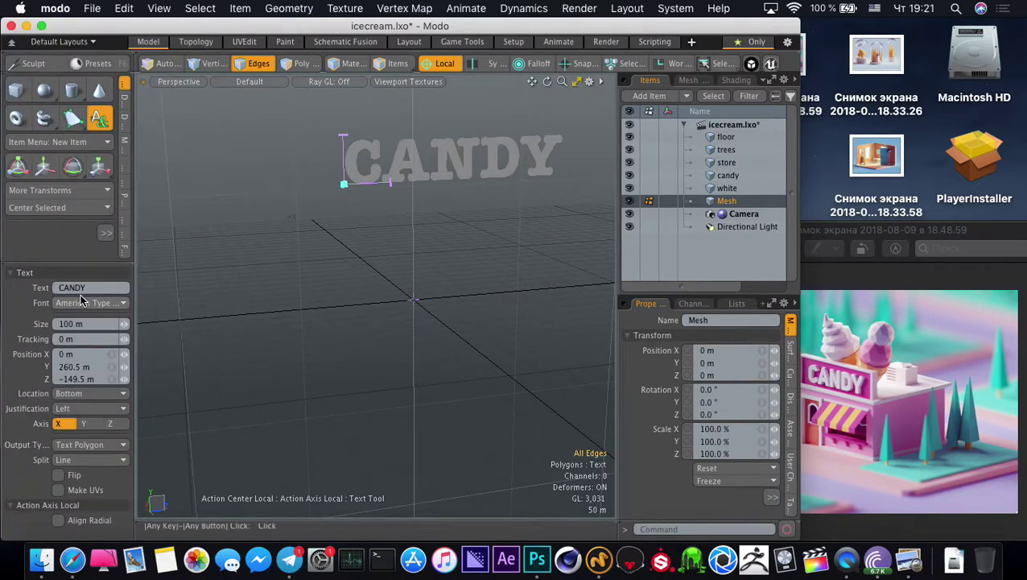
pyautogui.click(81, 299)
pyautogui.click(77, 310)
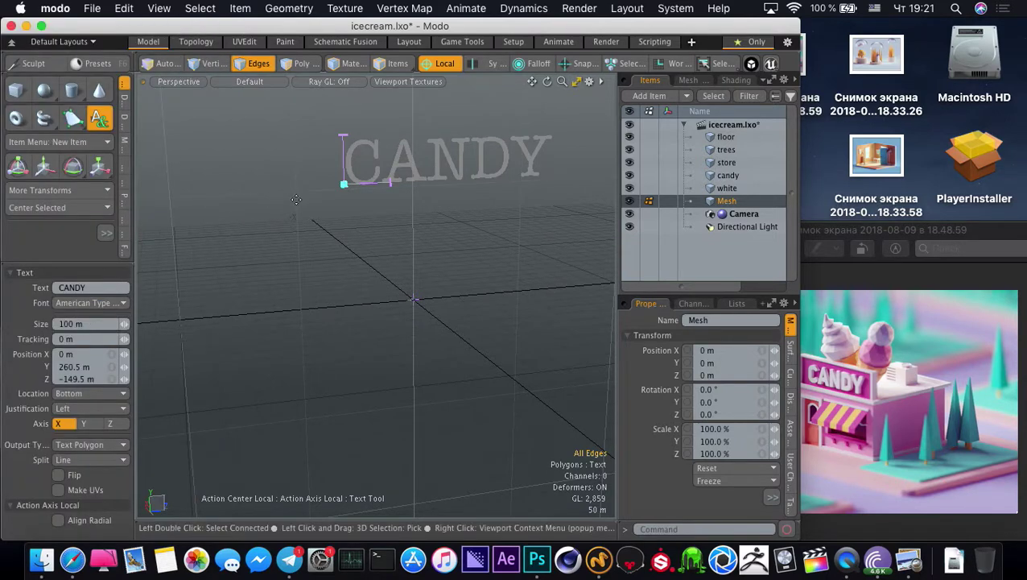
pyautogui.press('space')
pyautogui.keyDown('alt'); pyautogui.moveTo(341, 227); pyautogui.dragTo(307, 351); pyautogui.keyUp('alt')
pyautogui.press('/')
pyautogui.press('e')
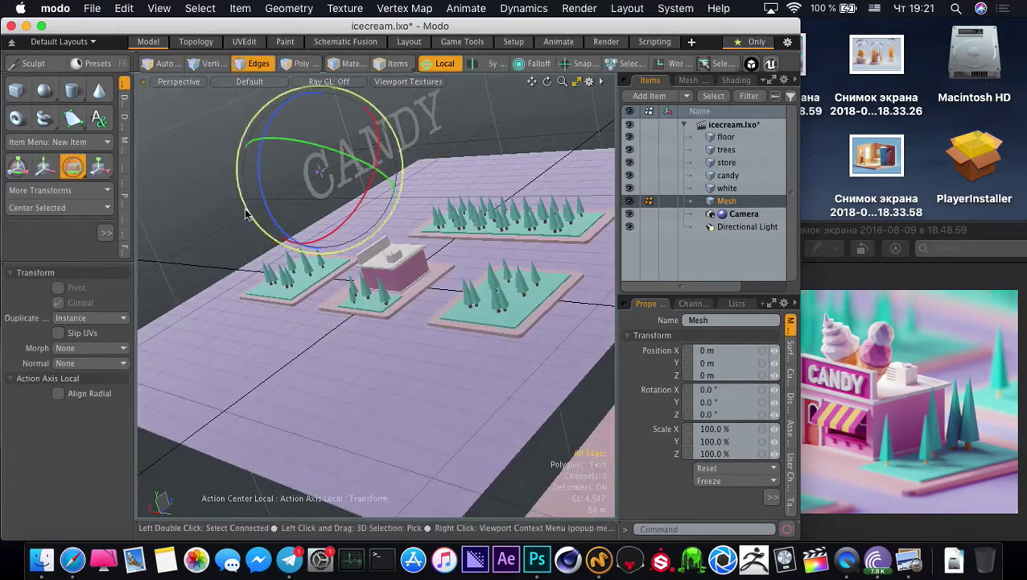
pyautogui.press('super+z')
pyautogui.press('super+z')
pyautogui.press('super+z')
pyautogui.press('super+z')
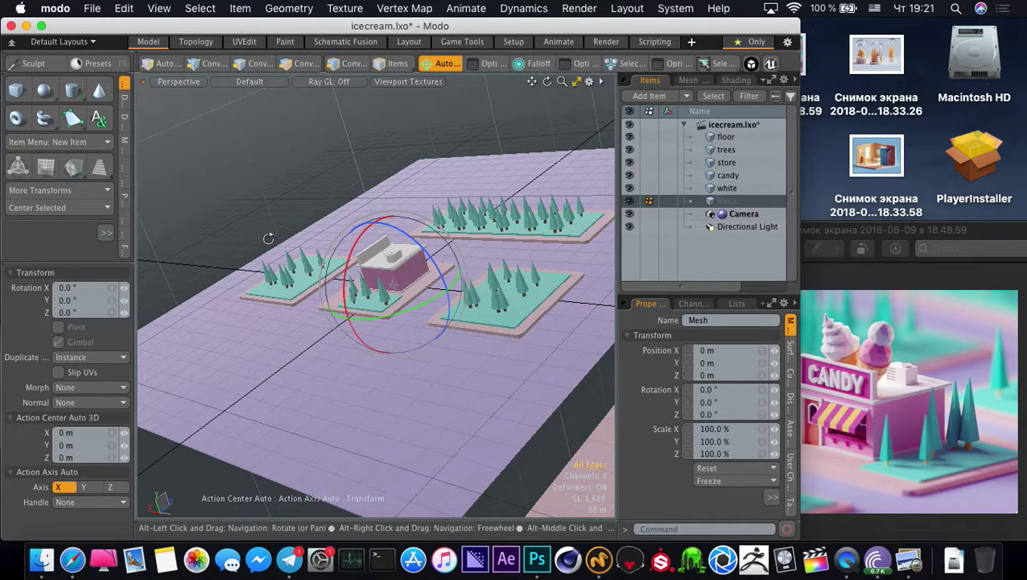
pyautogui.keyDown('alt'); pyautogui.moveTo(262, 236); pyautogui.dragTo(373, 231); pyautogui.keyUp('alt')
pyautogui.press('2')
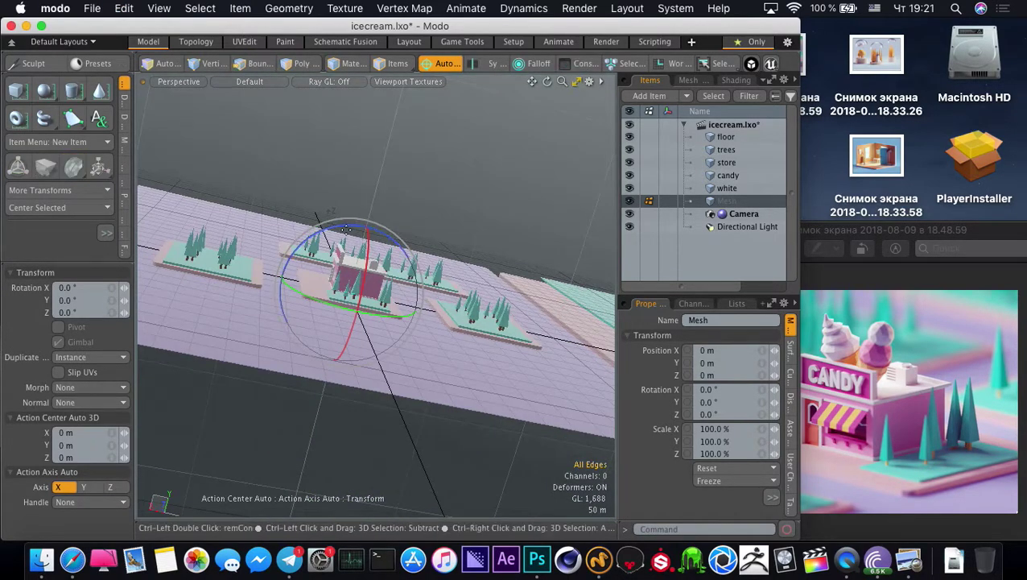
pyautogui.press('super+z')
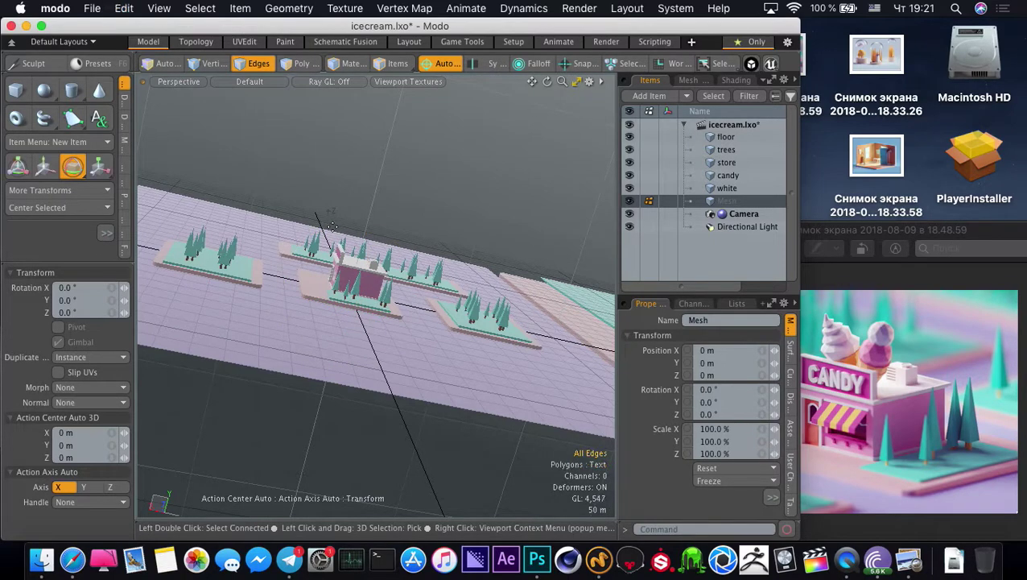
# Rotate the CANDY lettering -180° about the Y axis so that it faces the store's front side
pyautogui.keyDown('alt'); pyautogui.moveTo(356, 240); pyautogui.dragTo(284, 280); pyautogui.keyUp('alt')
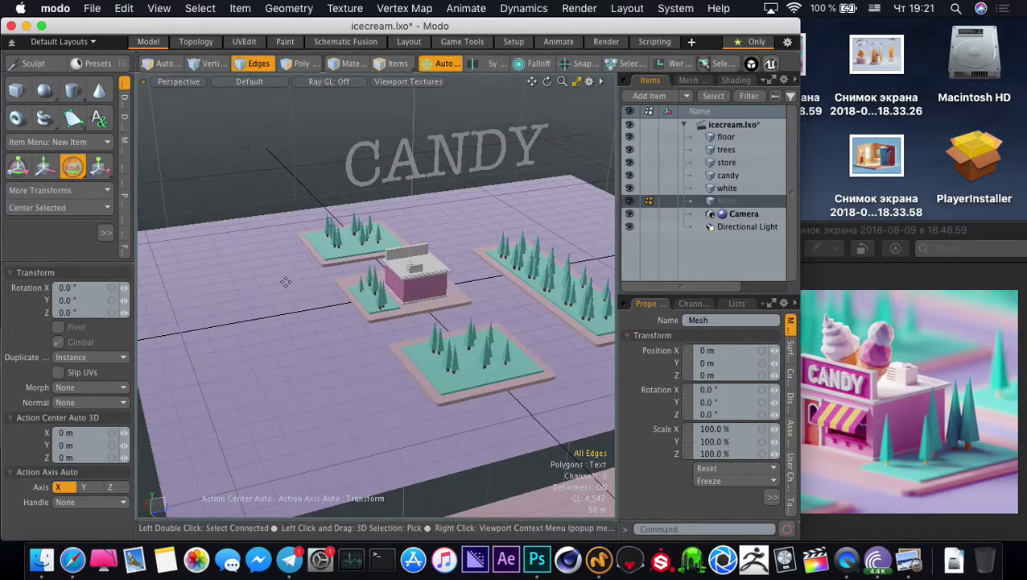
pyautogui.press('space')
pyautogui.press('e')
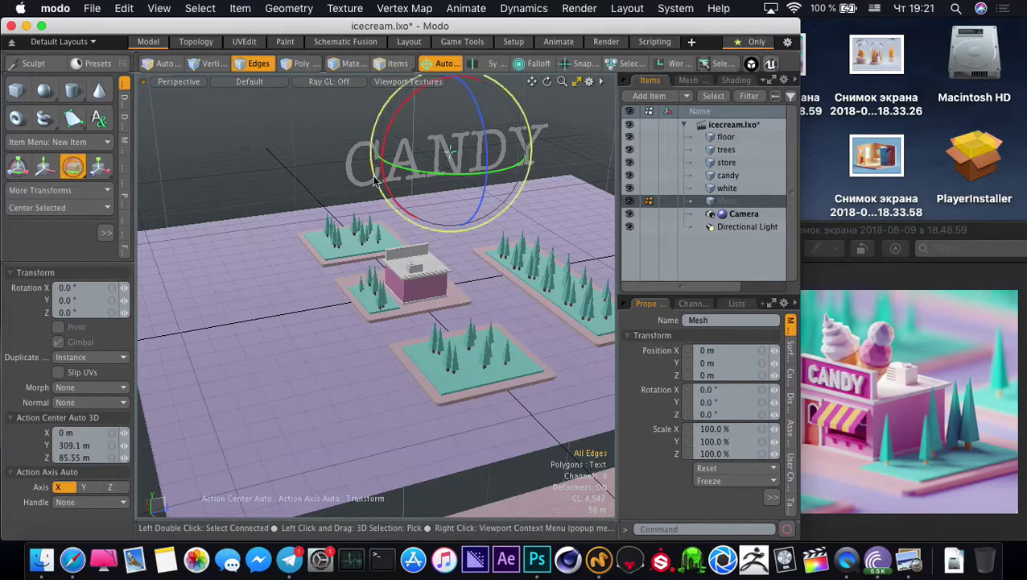
pyautogui.keyDown('alt'); pyautogui.moveTo(372, 179); pyautogui.dragTo(325, 287); pyautogui.keyUp('alt')
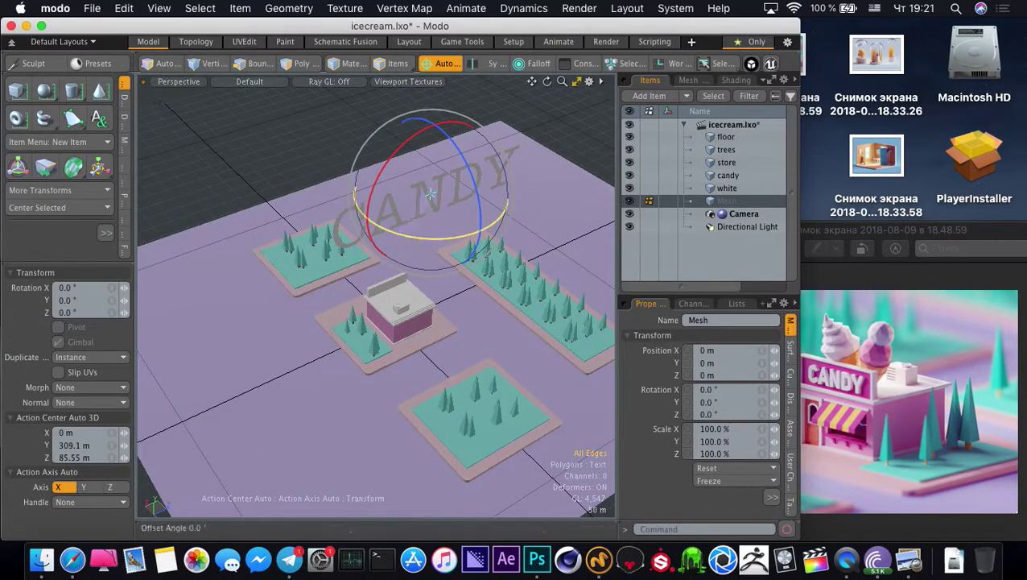
pyautogui.moveTo(356, 198); pyautogui.dragTo(402, 148)
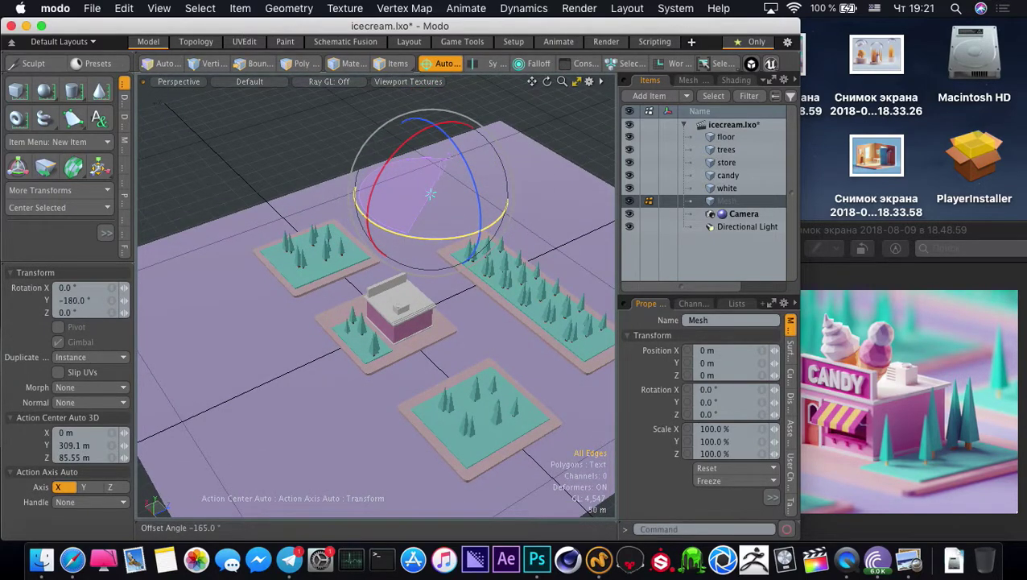
pyautogui.press('q')
# Select the CANDY text mesh and give all its polygons thickness with a polygon Bevel, shift 20 m
pyautogui.keyDown('alt'); pyautogui.moveTo(332, 407); pyautogui.dragTo(427, 194); pyautogui.keyUp('alt')
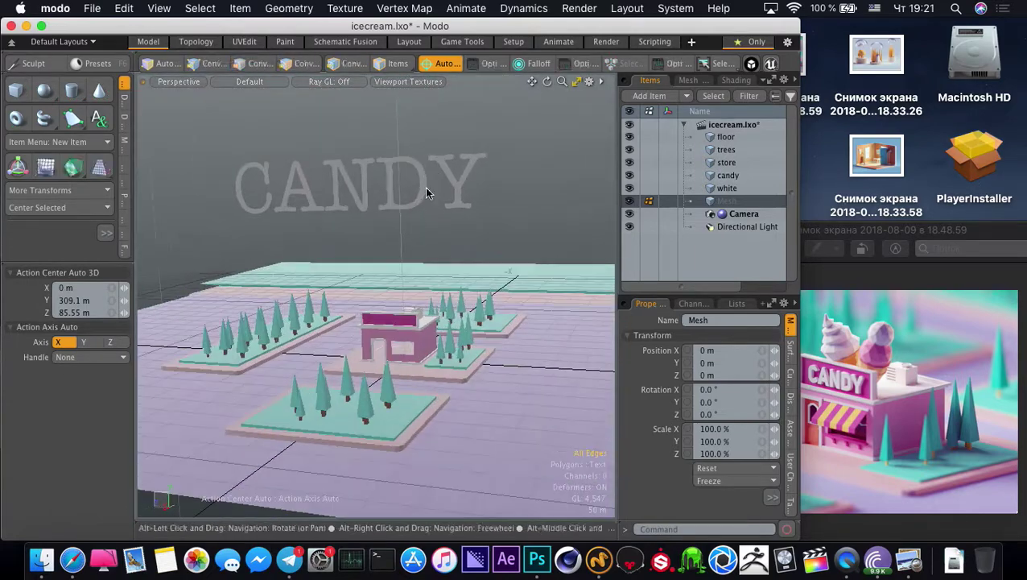
pyautogui.press('5')
pyautogui.click(385, 182)
pyautogui.click(392, 183)
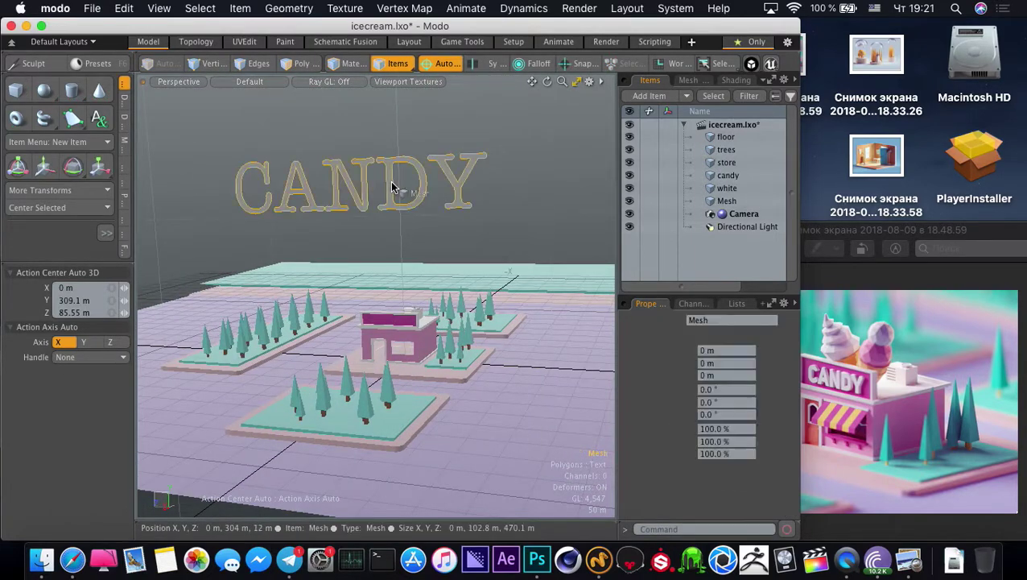
pyautogui.click(392, 186)
pyautogui.keyDown('alt'); pyautogui.moveTo(396, 234); pyautogui.dragTo(388, 325); pyautogui.keyUp('alt')
pyautogui.press('3')
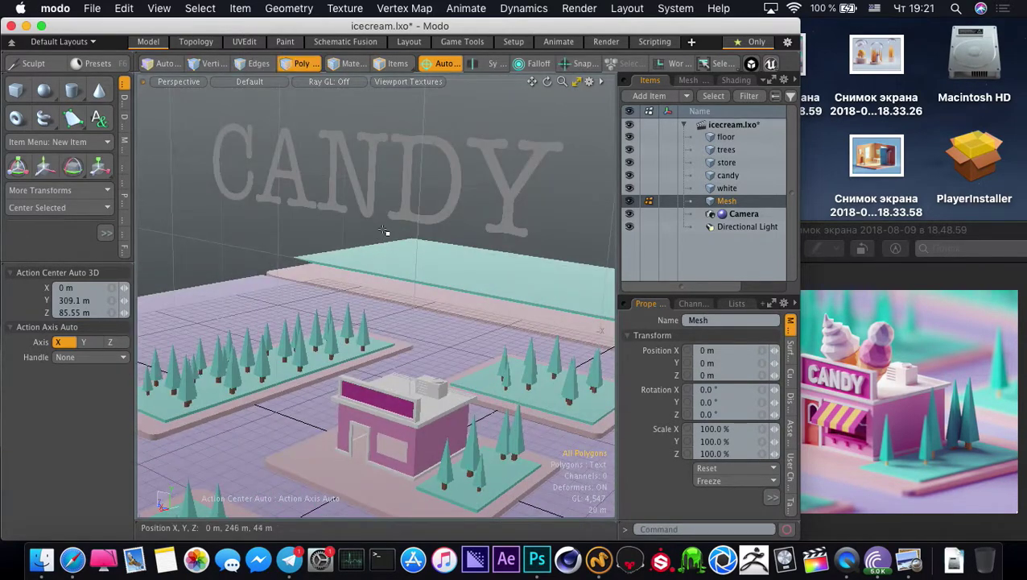
pyautogui.press('b')
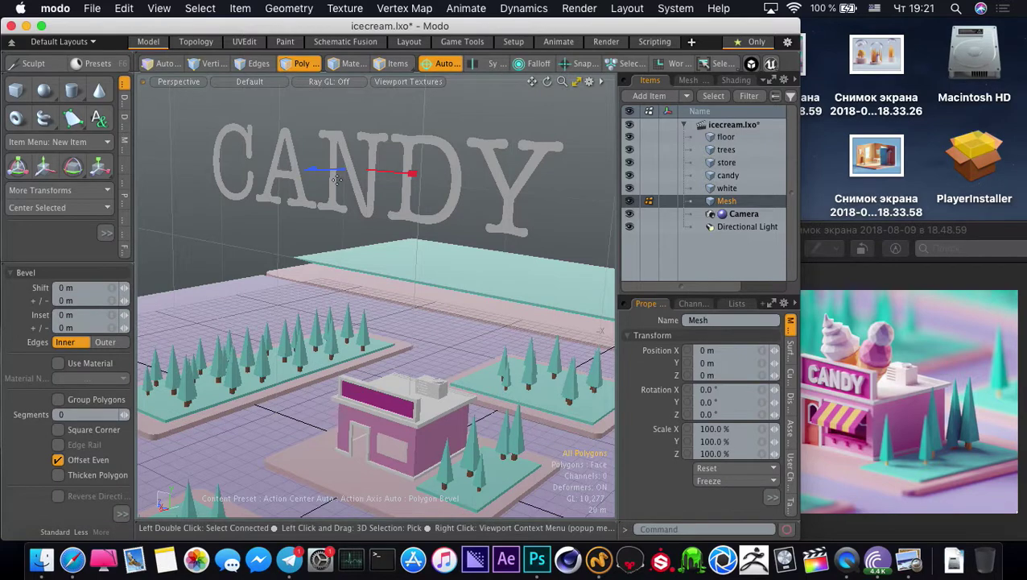
pyautogui.moveTo(312, 169); pyautogui.dragTo(302, 170)
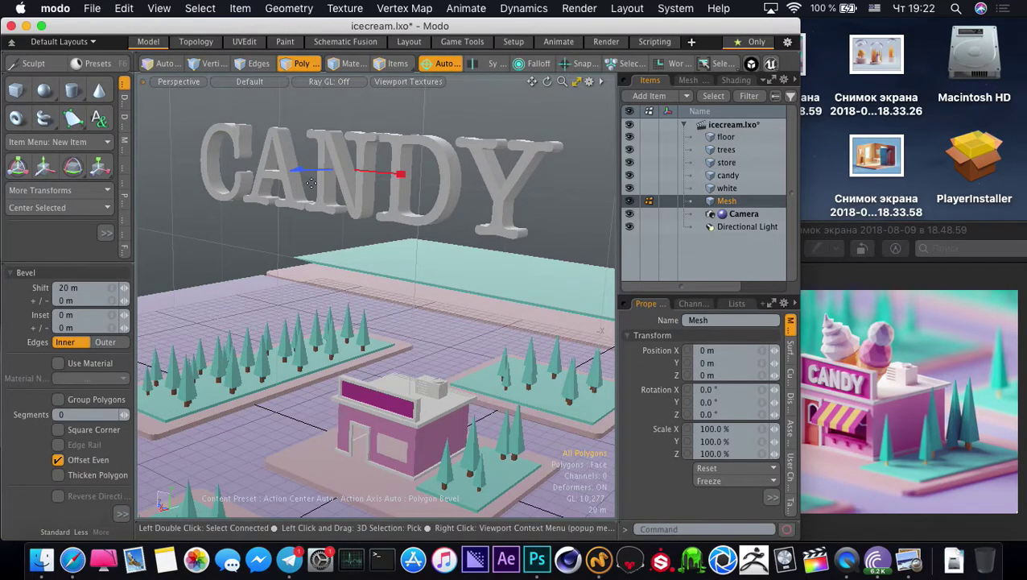
pyautogui.press('q')
# Rename the CANDY lettering's mesh item as text
pyautogui.keyDown('alt'); pyautogui.moveTo(311, 184); pyautogui.dragTo(414, 278); pyautogui.keyUp('alt')
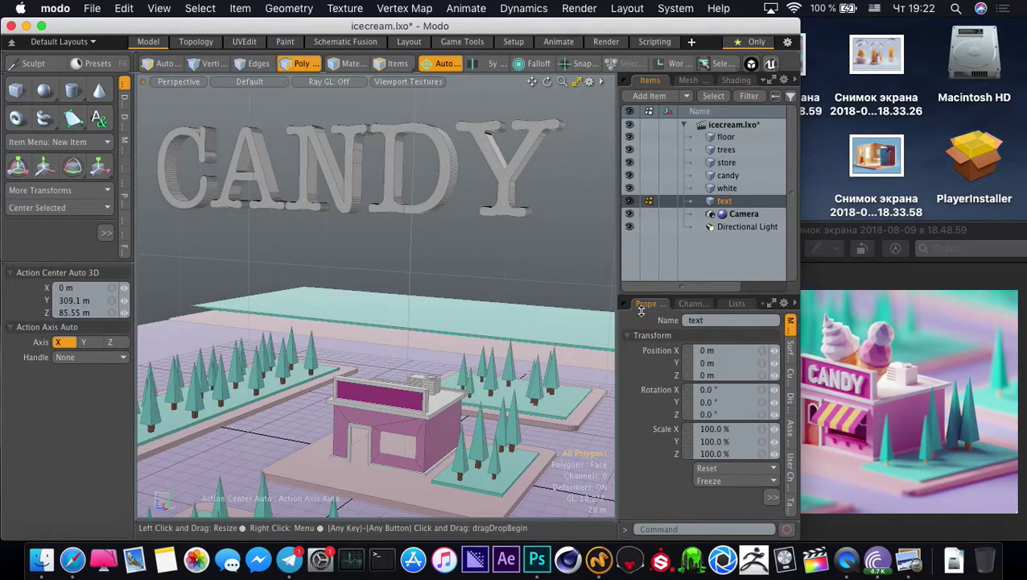
pyautogui.keyDown('alt'); pyautogui.keyDown('shift'); pyautogui.moveTo(307, 278); pyautogui.dragTo(329, 285); pyautogui.keyUp('shift'); pyautogui.keyUp('alt')
pyautogui.press('m')
pyautogui.click(641, 303)
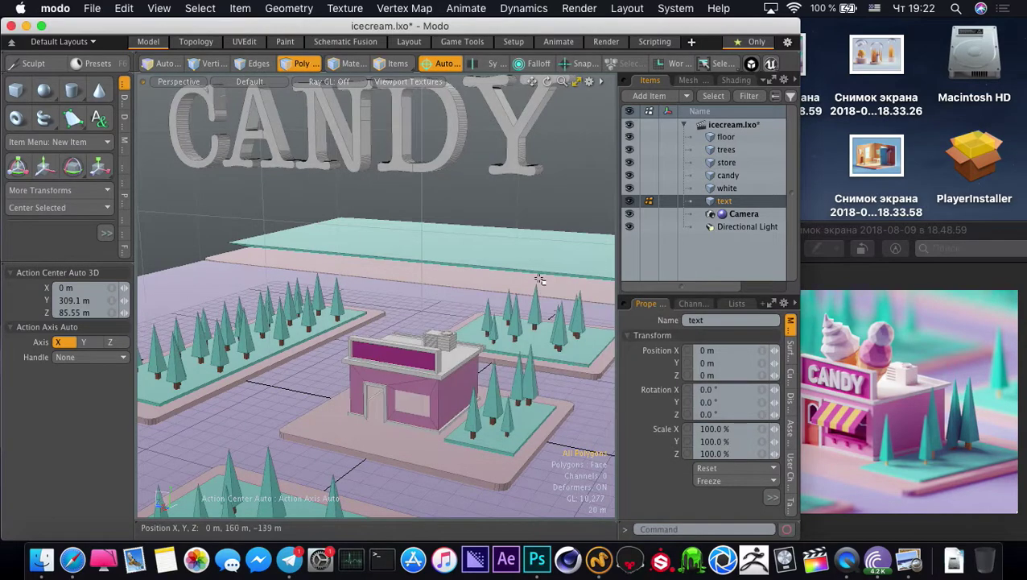
# Scale down the CANDY lettering and move it to the store's sign, by Y -237.85 m and Z -85.1 m
pyautogui.press('r')
pyautogui.keyDown('alt'); pyautogui.moveTo(272, 256); pyautogui.dragTo(334, 259); pyautogui.keyUp('alt')
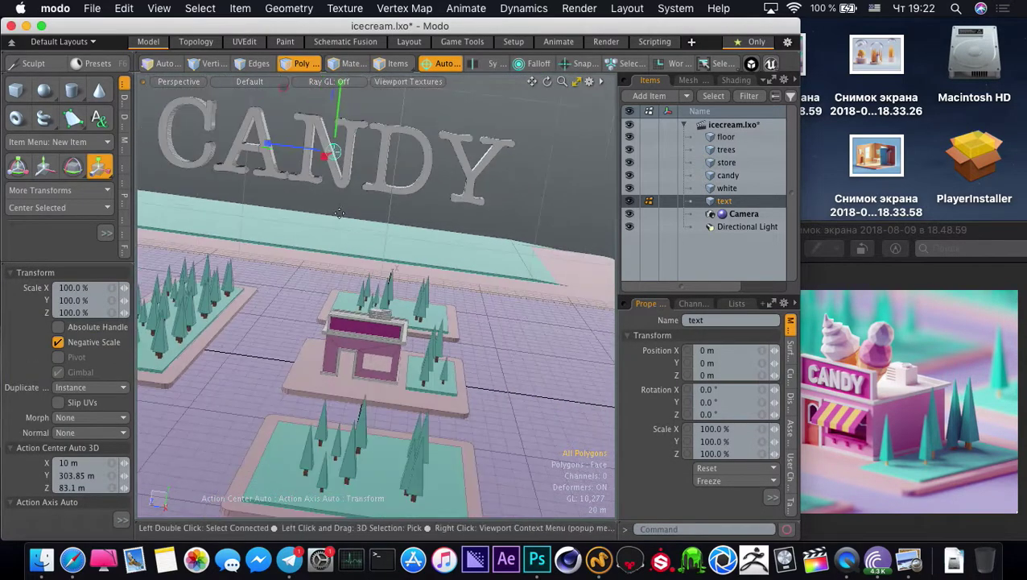
pyautogui.press('Escape')
pyautogui.moveTo(337, 159); pyautogui.dragTo(335, 267)
pyautogui.press('w')
pyautogui.hotkey('shift', 'a')
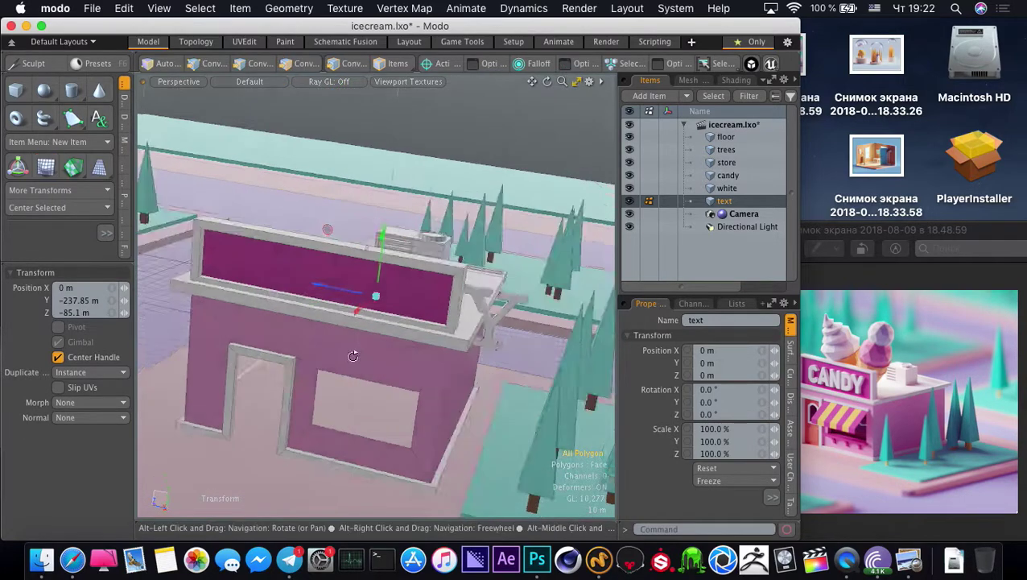
# Bring the lettering out in front of the sign panel, with the move at X 33.5 m and Y -220.35 m
pyautogui.keyDown('alt'); pyautogui.moveTo(429, 291); pyautogui.dragTo(330, 301); pyautogui.keyUp('alt')
pyautogui.moveTo(318, 248); pyautogui.dragTo(222, 209)
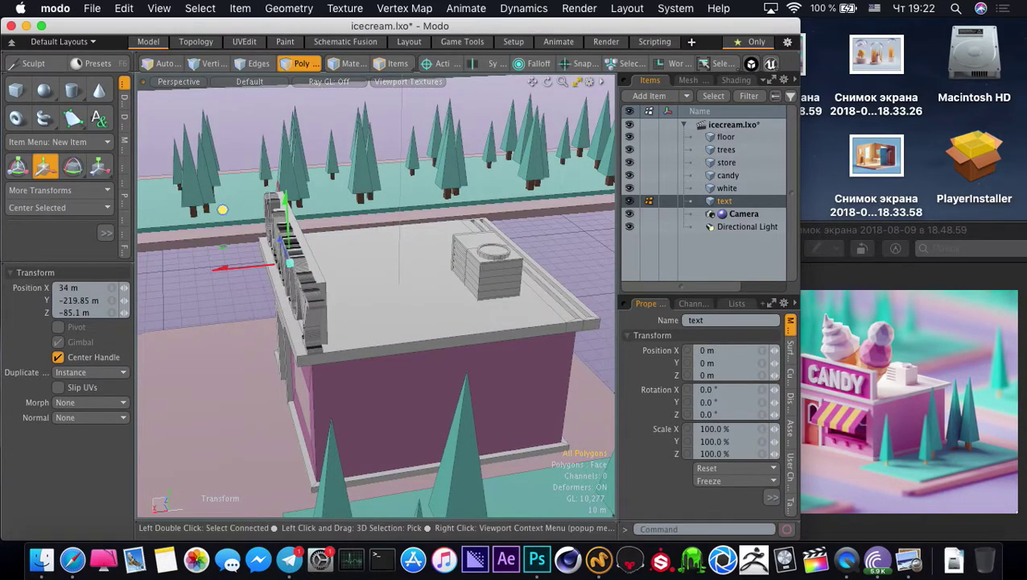
pyautogui.hotkey('shift', 'a')
pyautogui.keyDown('alt'); pyautogui.moveTo(271, 357); pyautogui.dragTo(324, 254); pyautogui.keyUp('alt')
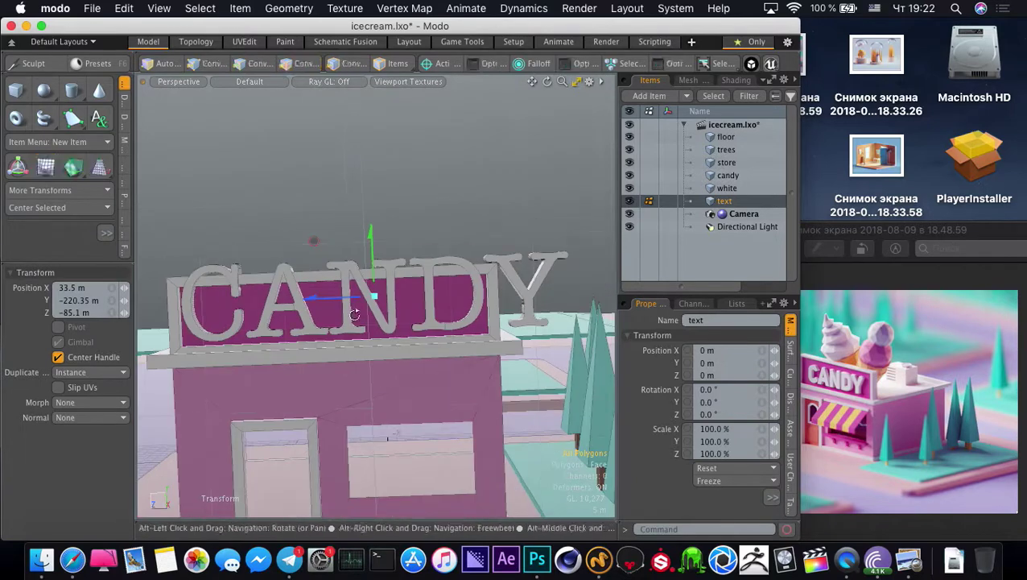
# Scale the CANDY lettering uniformly to 71% and fit it centred inside the purple sign panel's frame
pyautogui.press('r')
pyautogui.moveTo(371, 297); pyautogui.dragTo(337, 296)
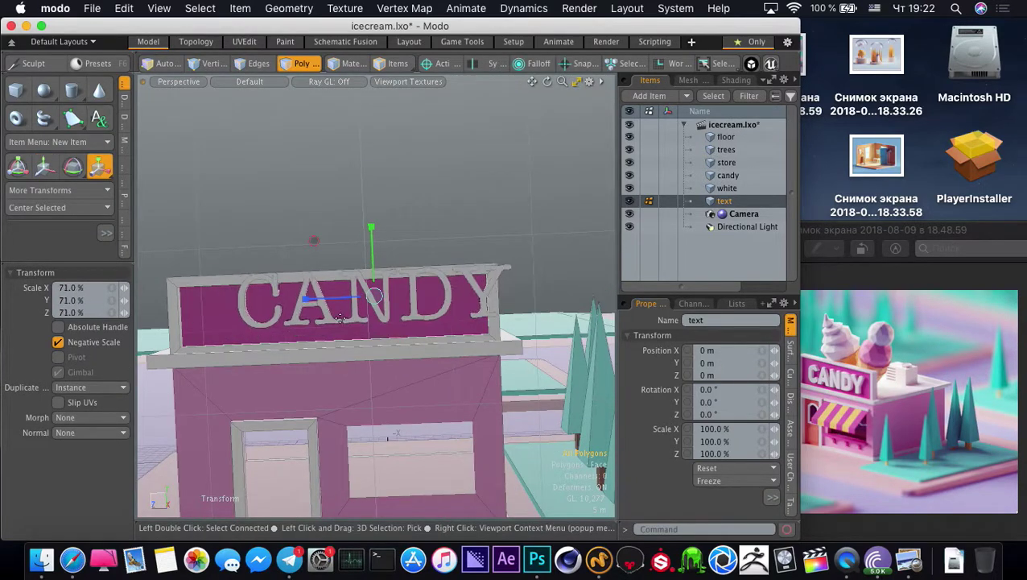
pyautogui.press('w')
pyautogui.moveTo(314, 241); pyautogui.dragTo(406, 328)
pyautogui.press('r')
pyautogui.press('w')
pyautogui.press('q')
pyautogui.press('w')
pyautogui.press('q')
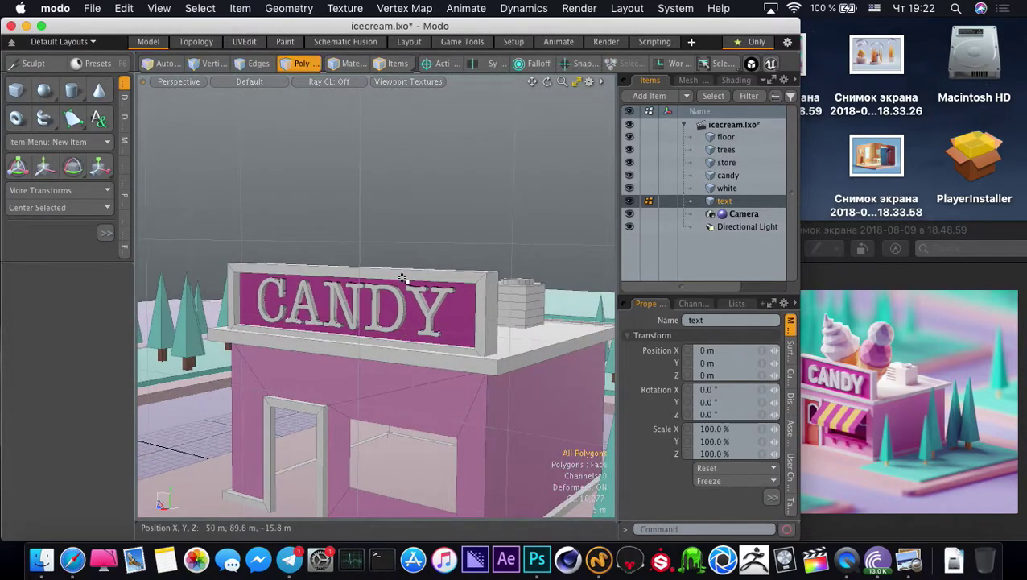
# View the store's sign at an angle and switch to the reference image in Preview to compare the lettering
pyautogui.keyDown('alt'); pyautogui.moveTo(401, 277); pyautogui.dragTo(386, 279); pyautogui.keyUp('alt')
pyautogui.press('3')
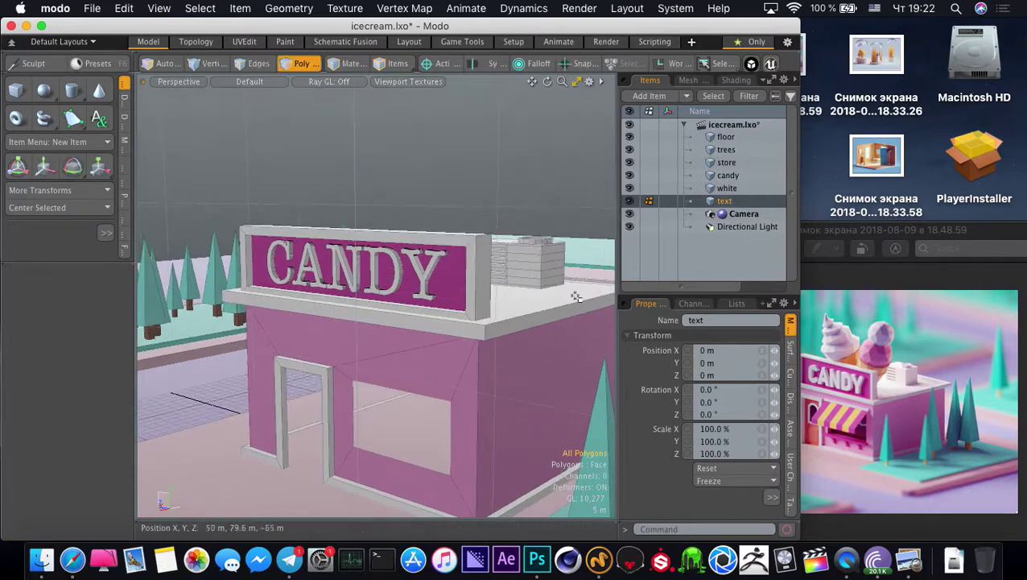
pyautogui.click(823, 231)
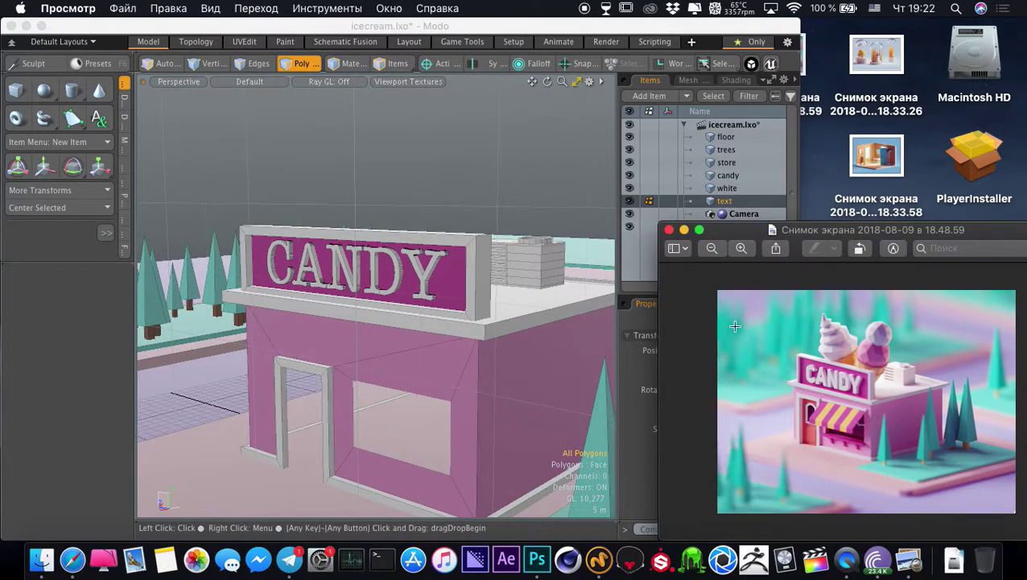
# Switch back to Modo and raise the top bar of the sign's white frame by 4.6 m in Y
pyautogui.click(451, 274)
pyautogui.click(465, 274)
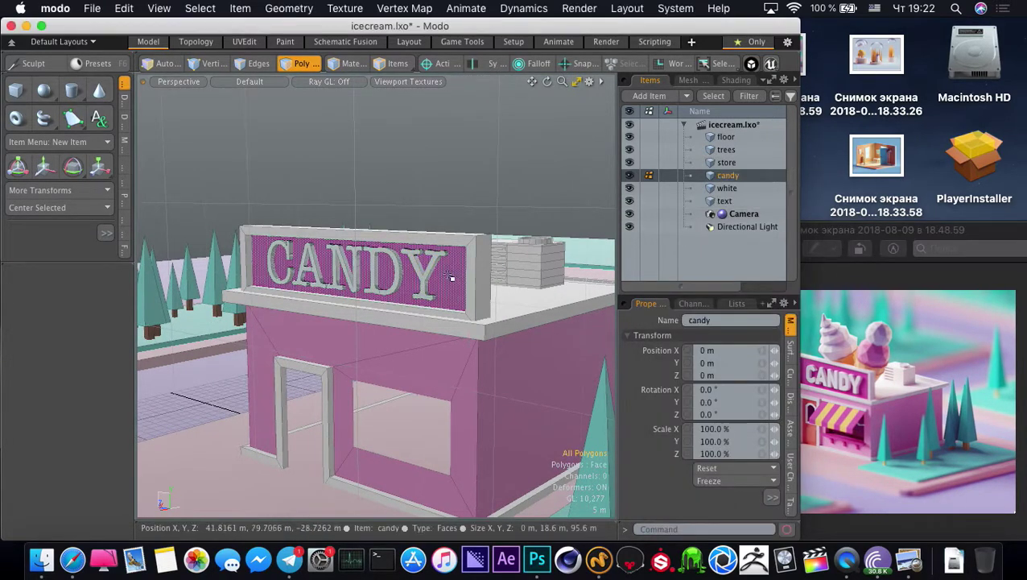
pyautogui.press('2')
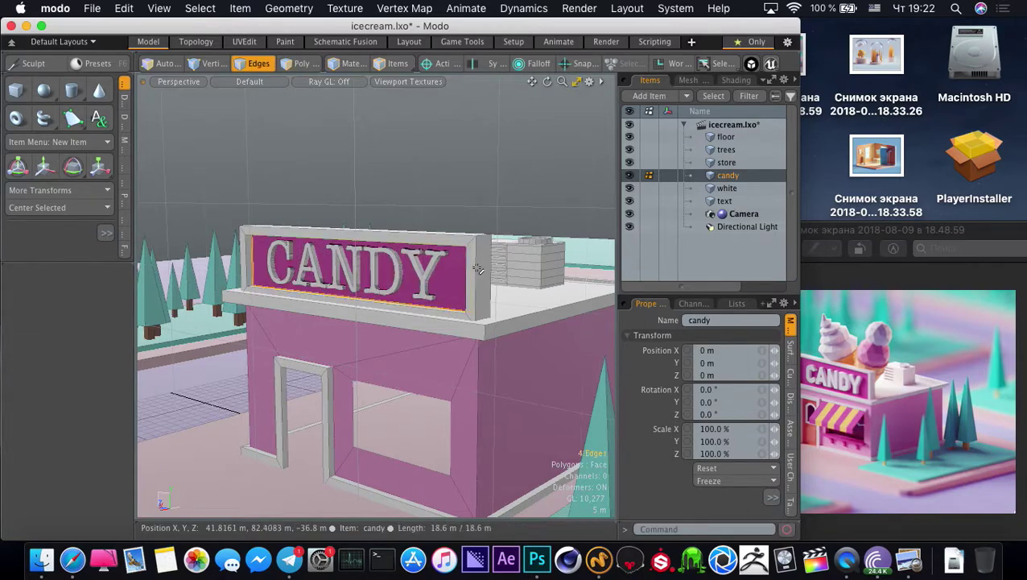
pyautogui.click(733, 190)
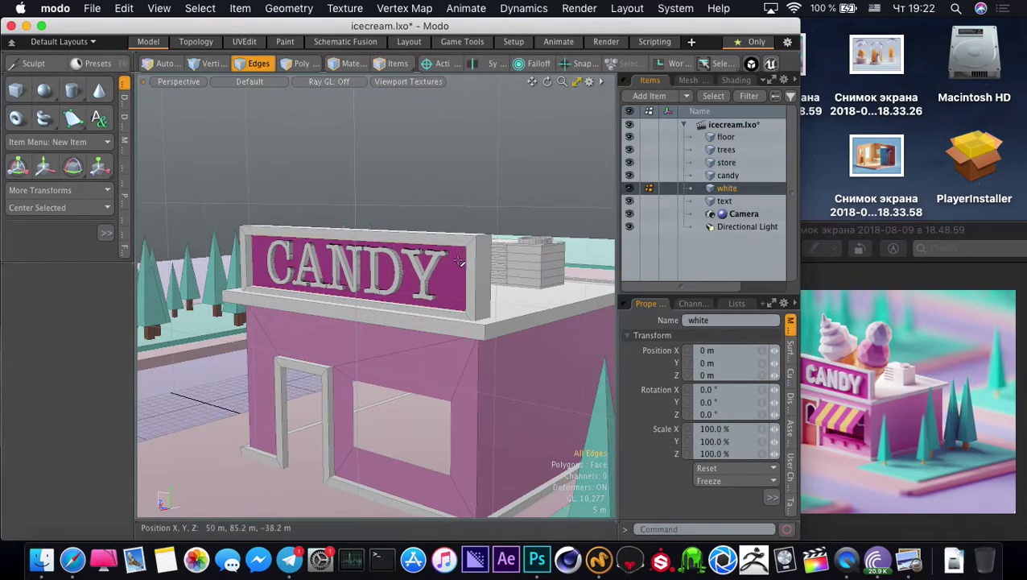
pyautogui.hotkey('shift', 'h')
pyautogui.keyDown('alt'); pyautogui.moveTo(451, 262); pyautogui.dragTo(450, 250); pyautogui.keyUp('alt')
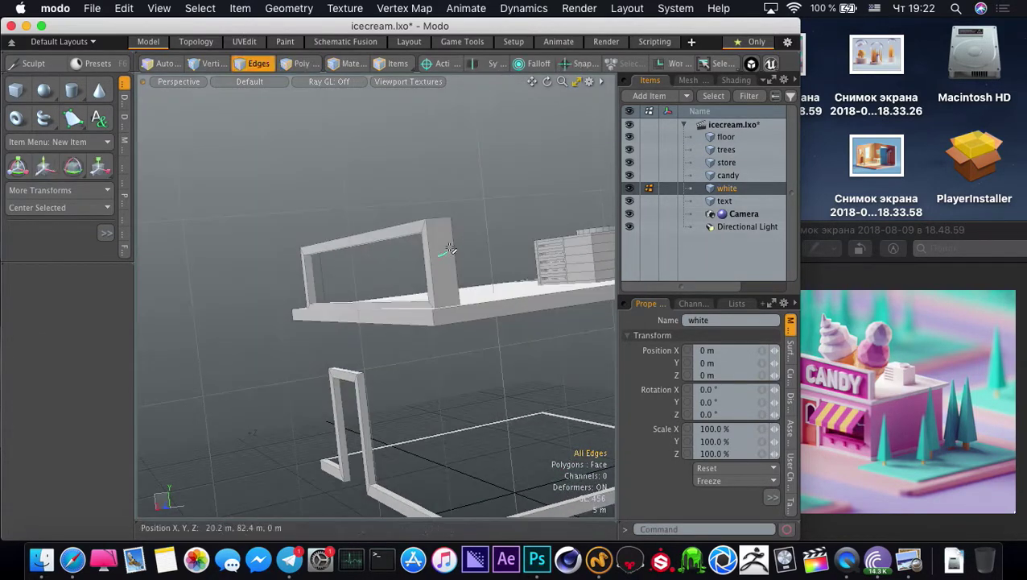
pyautogui.moveTo(214, 272); pyautogui.dragTo(218, 278, button='right')
pyautogui.press('w')
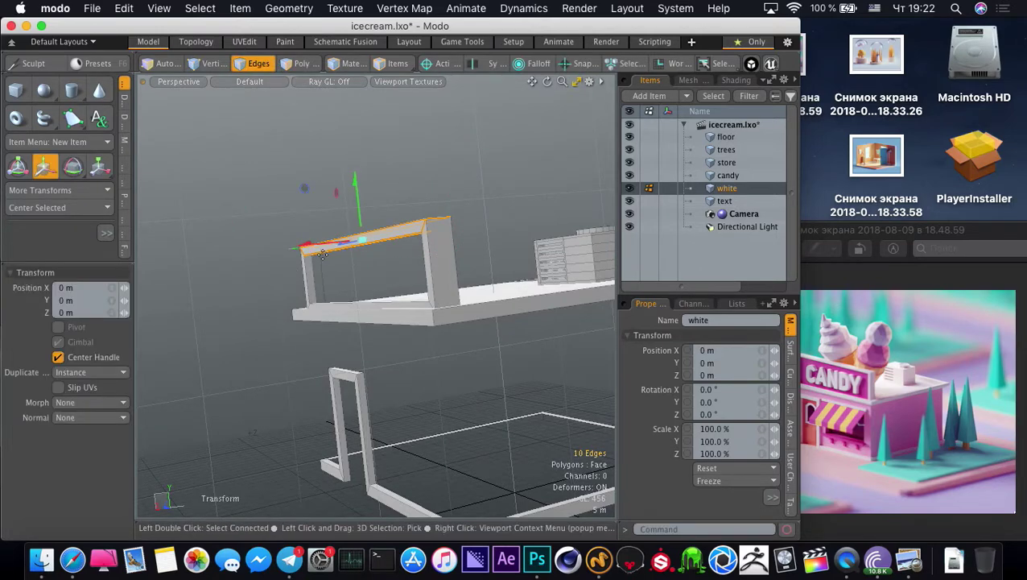
pyautogui.press('u')
pyautogui.moveTo(359, 208); pyautogui.dragTo(358, 197)
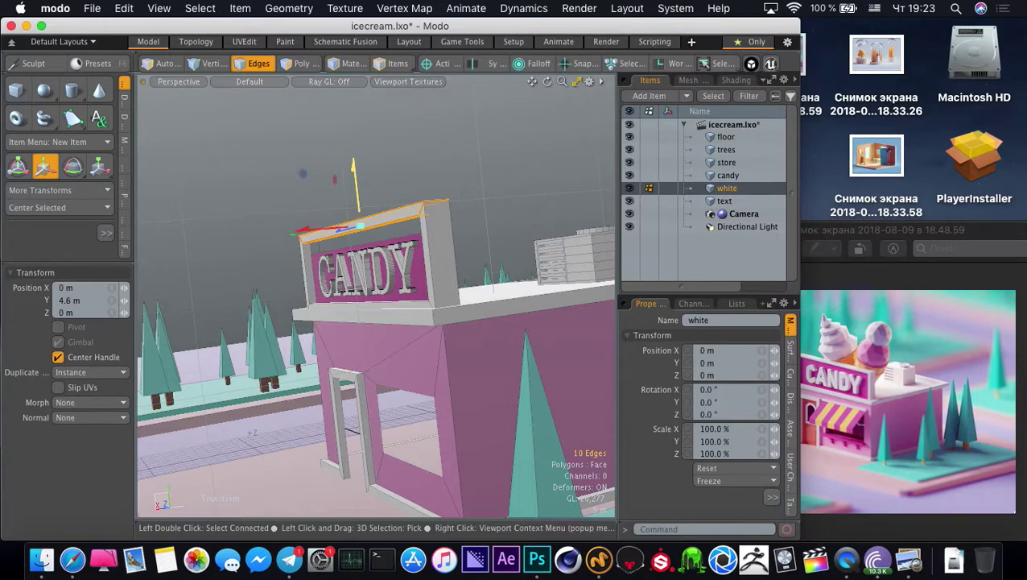
pyautogui.press('q')
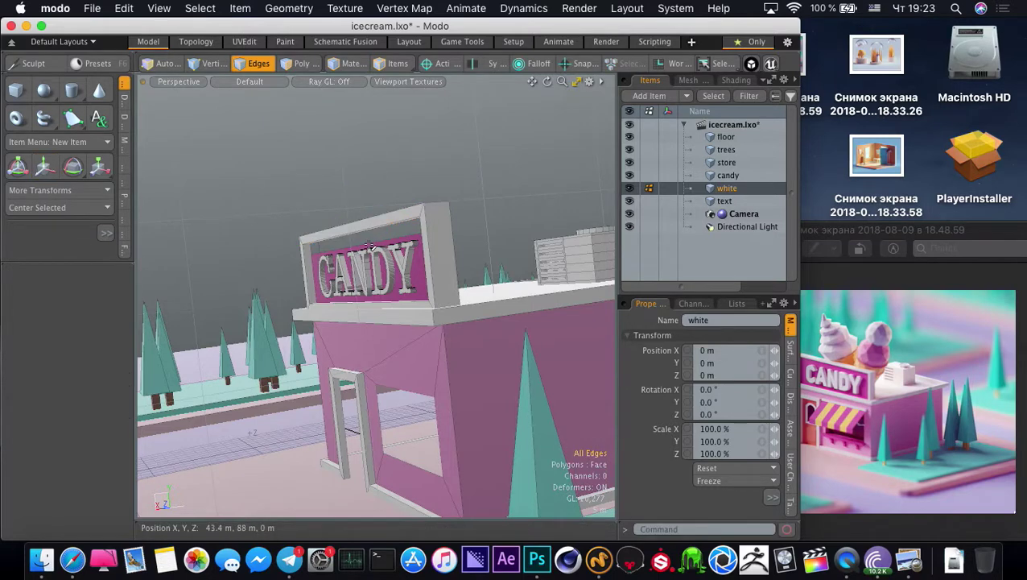
# Raise the top edge of the purple sign panel by 4.4 m in Y to meet the frame
pyautogui.click(367, 242)
pyautogui.press('w')
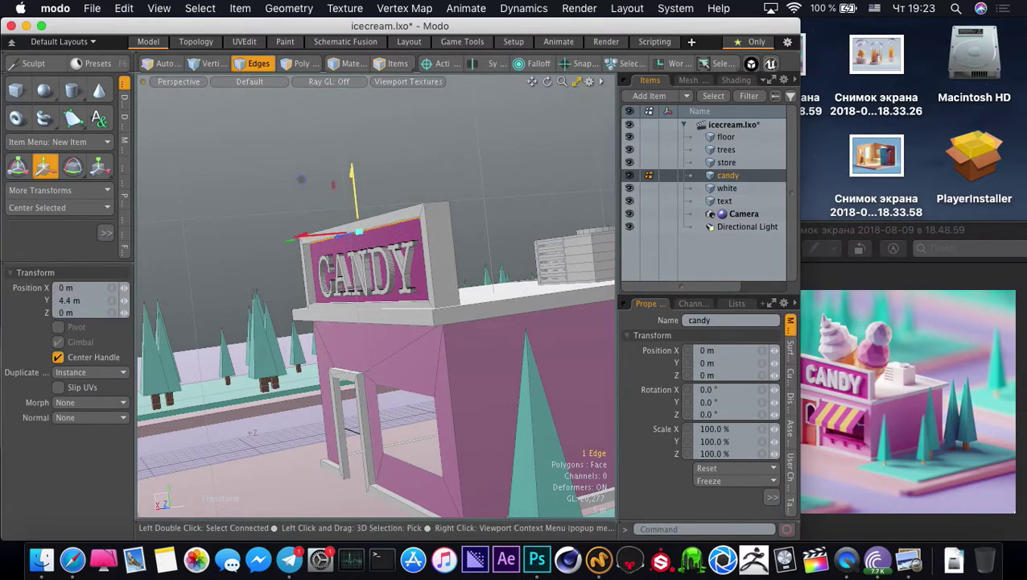
pyautogui.press('q')
# Move the CANDY lettering in the text mesh up so it sits centred in the taller sign panel
pyautogui.click(696, 201)
pyautogui.press('w')
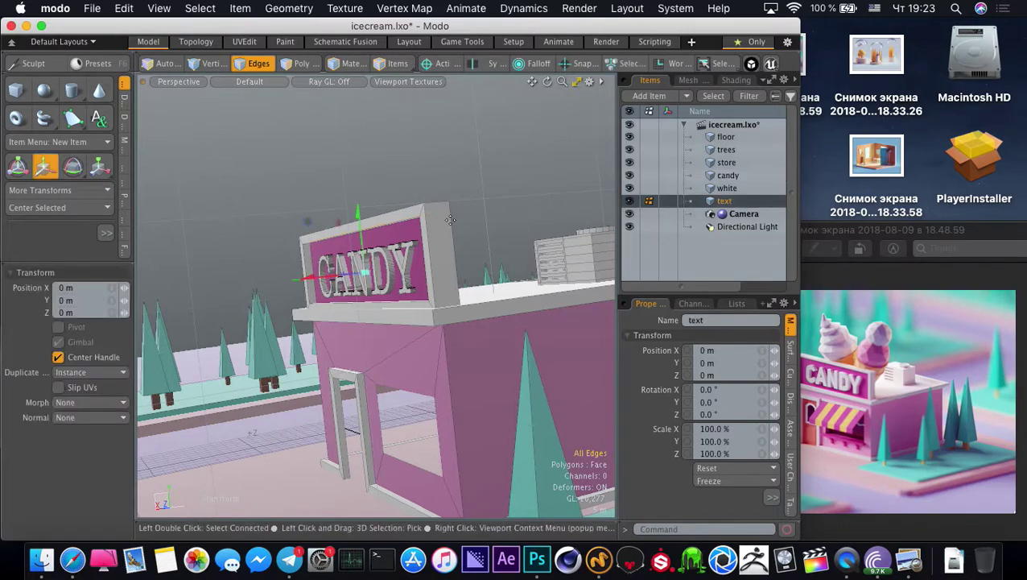
pyautogui.moveTo(364, 239); pyautogui.dragTo(403, 344)
pyautogui.press('q')
pyautogui.scroll(-3, 415, 197)
pyautogui.keyDown('alt'); pyautogui.moveTo(411, 307); pyautogui.dragTo(399, 274); pyautogui.keyUp('alt')
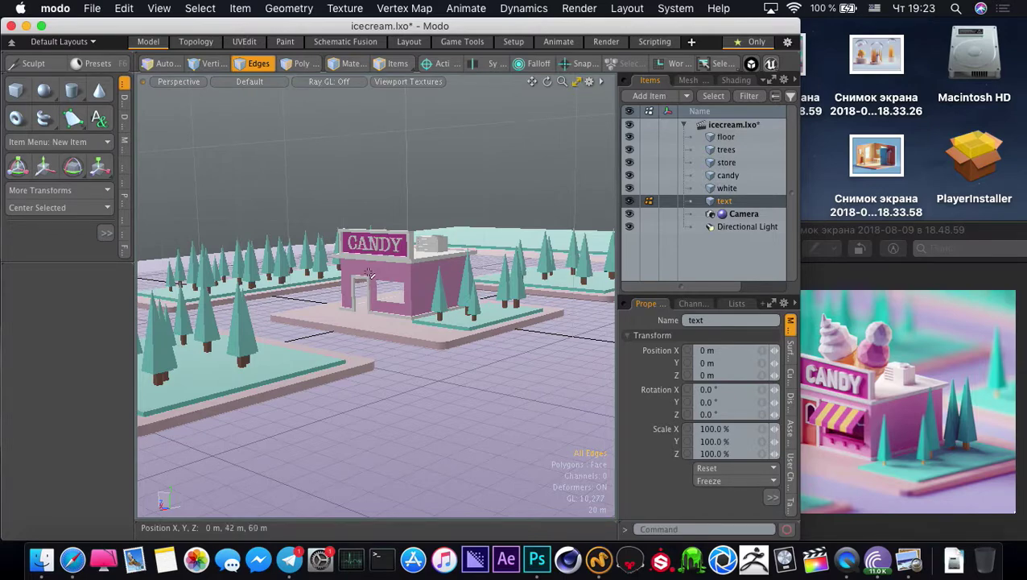
# Raise the door opening's top edge and the window opening's edges in the store wall by 7 m in Y
pyautogui.press('`')
pyautogui.keyDown('ctrl'); pyautogui.keyDown('alt'); pyautogui.moveTo(364, 277); pyautogui.dragTo(393, 292); pyautogui.keyUp('alt'); pyautogui.keyUp('ctrl')
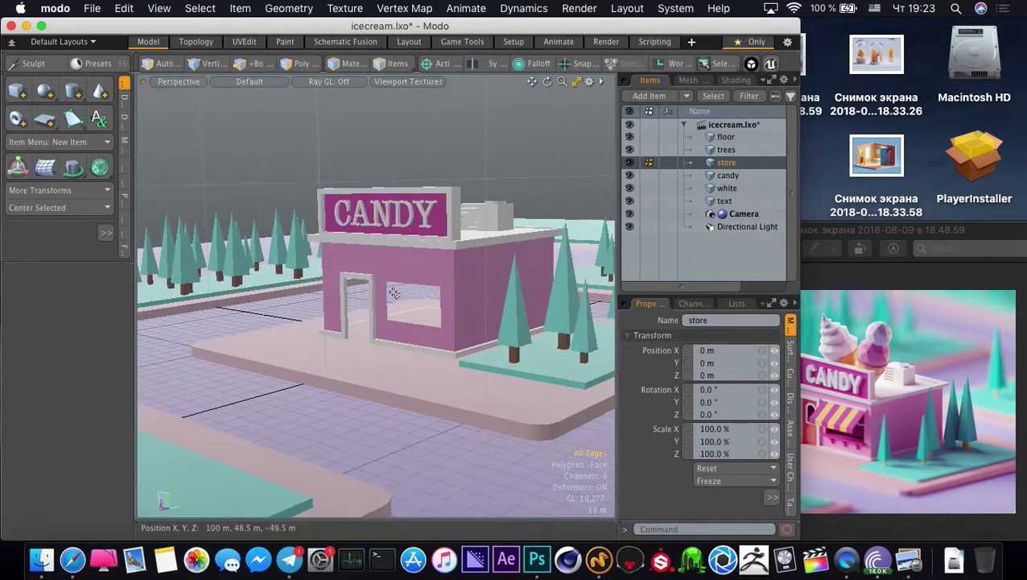
pyautogui.press('2')
pyautogui.press('i')
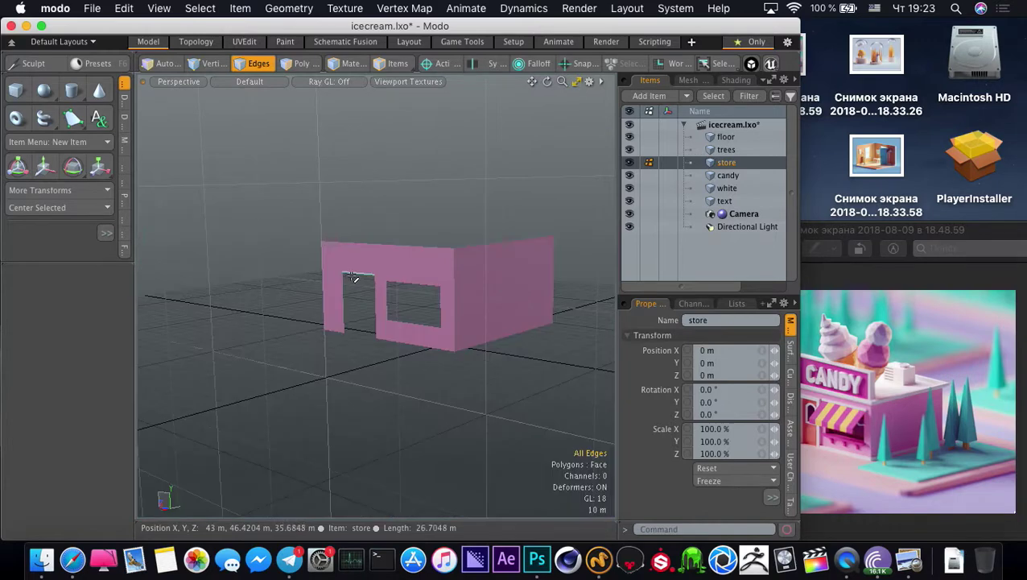
pyautogui.press('w')
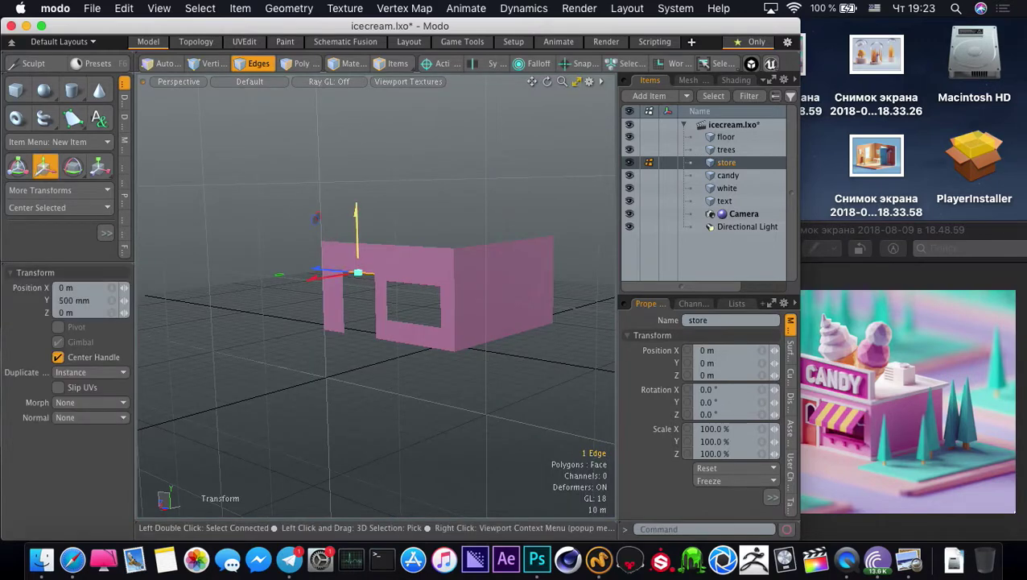
pyautogui.press('super+z')
pyautogui.press('q')
pyautogui.moveTo(387, 296)
pyautogui.keyDown('shift'); pyautogui.mouseDown()
pyautogui.moveTo(403, 287)
pyautogui.moveTo(419, 324)
pyautogui.moveTo(441, 306)
pyautogui.moveTo(388, 287)
pyautogui.mouseUp(); pyautogui.keyUp('shift')
pyautogui.press('w')
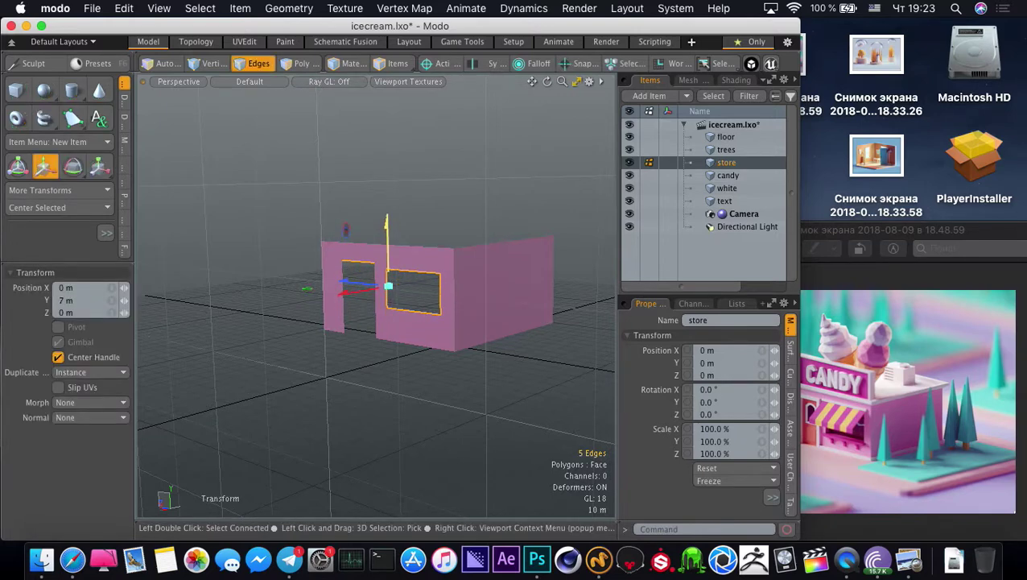
pyautogui.press('space')
pyautogui.click(281, 263)
pyautogui.press('i')
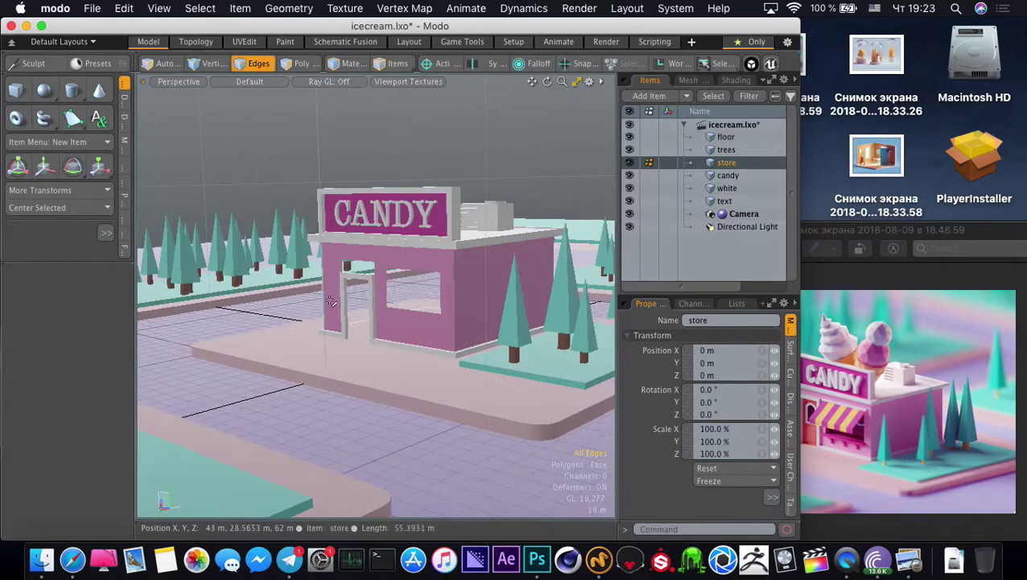
# Raise the top vertices of the white door frame to match the taller door opening, and save the scene
pyautogui.press('1')
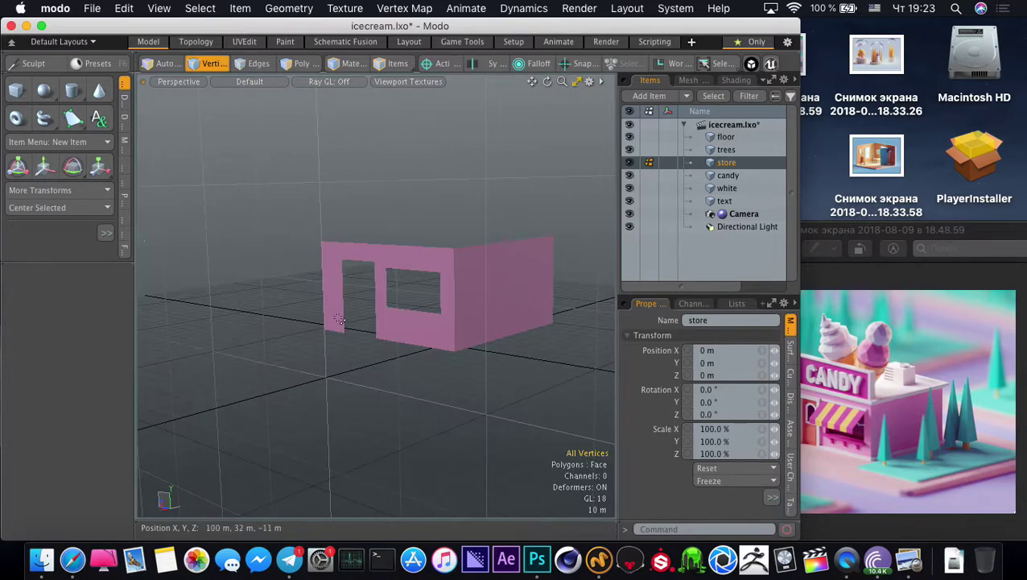
pyautogui.click(727, 188)
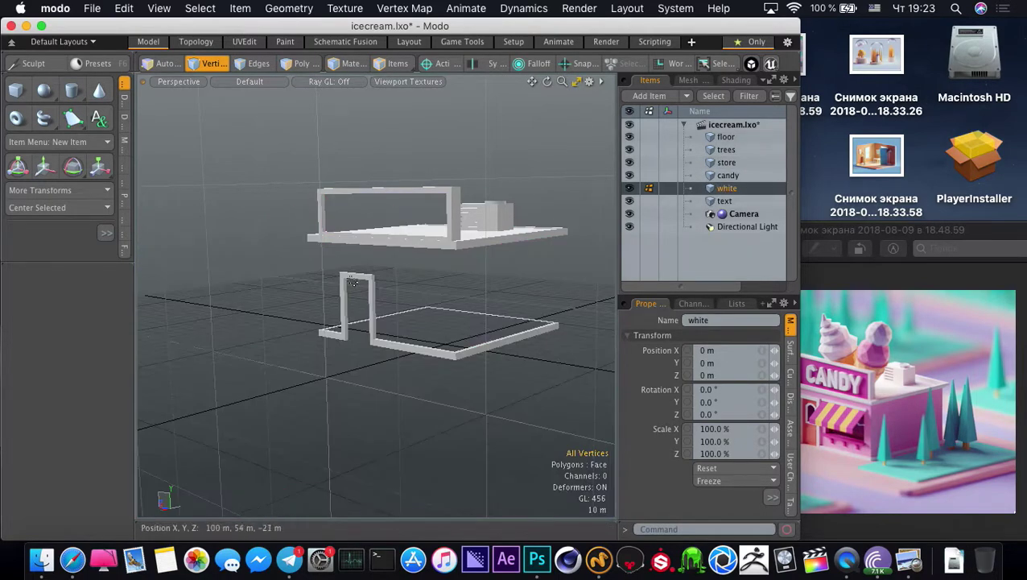
pyautogui.moveTo(385, 285); pyautogui.dragTo(332, 282, button='right')
pyautogui.press('i')
pyautogui.press('w')
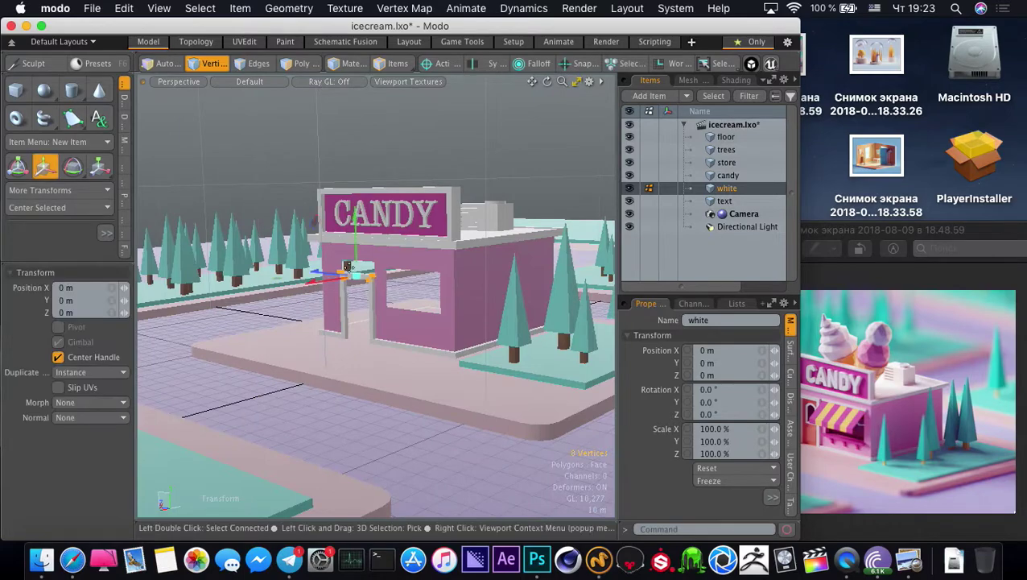
pyautogui.press('Escape')
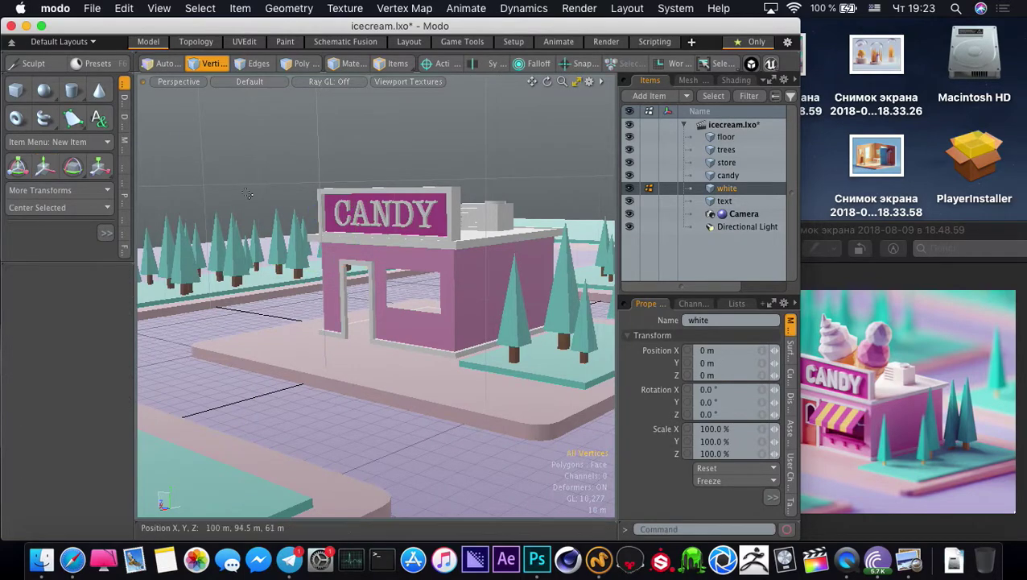
pyautogui.scroll(-5, 349, 264)
pyautogui.keyDown('alt'); pyautogui.moveTo(349, 270); pyautogui.dragTo(371, 339); pyautogui.keyUp('alt')
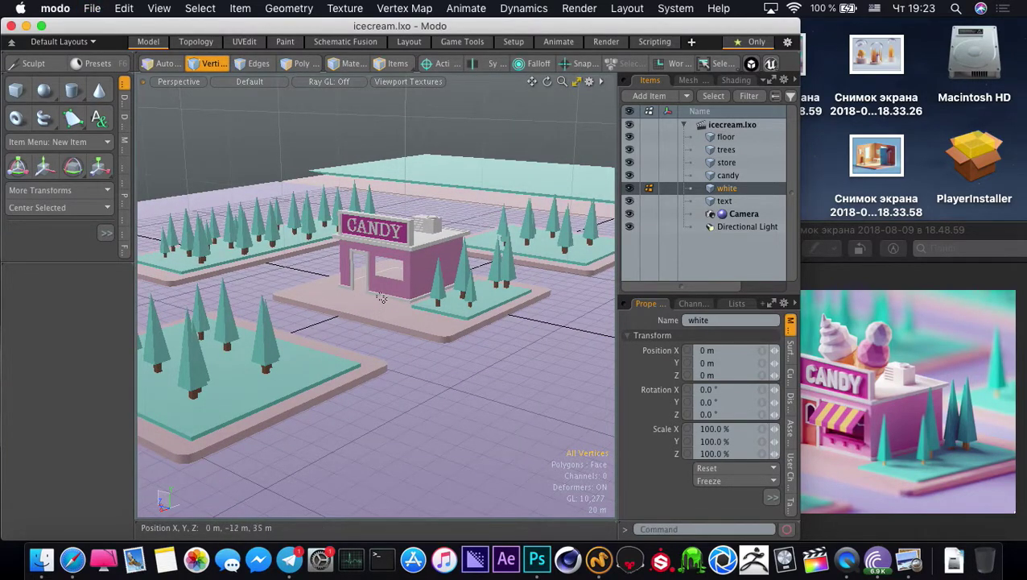
# Clone the top polygon of the white door frame once, offset X 0 m, Y 0 m and Z -41.1496 m, placing it above the window
pyautogui.keyDown('ctrl'); pyautogui.keyDown('alt'); pyautogui.moveTo(382, 298); pyautogui.dragTo(396, 328); pyautogui.keyUp('alt'); pyautogui.keyUp('ctrl')
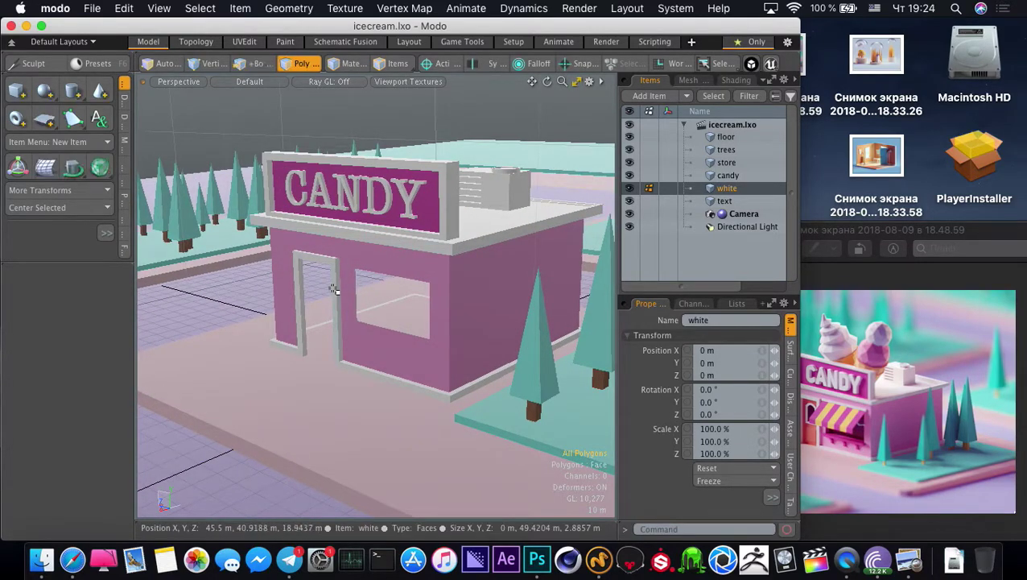
pyautogui.hotkey('shift', 'h')
pyautogui.keyDown('alt'); pyautogui.keyDown('shift'); pyautogui.moveTo(382, 335); pyautogui.dragTo(378, 320); pyautogui.keyUp('shift'); pyautogui.keyUp('alt')
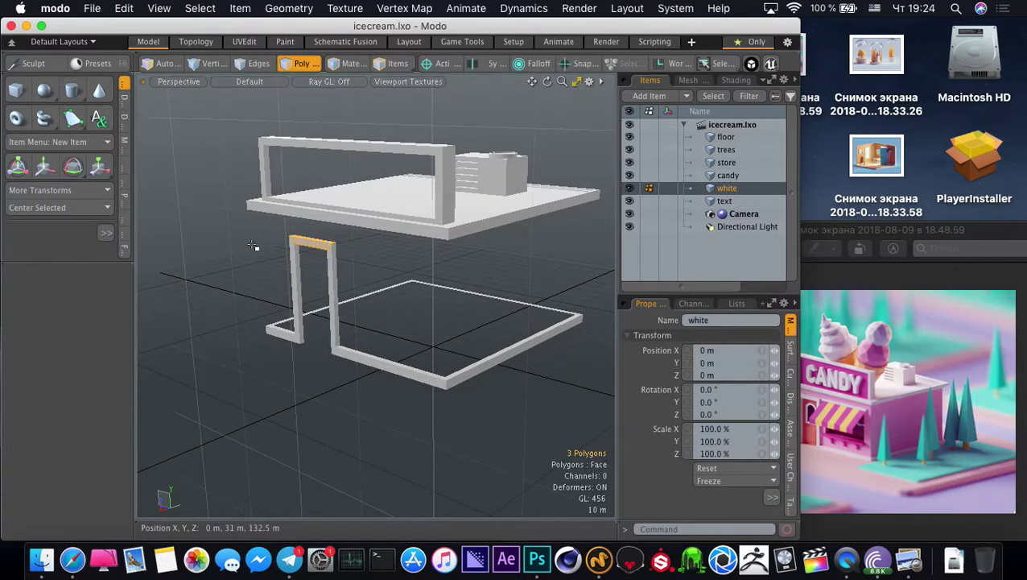
pyautogui.keyDown('ctrl'); pyautogui.keyDown('alt'); pyautogui.moveTo(306, 243); pyautogui.dragTo(409, 273); pyautogui.keyUp('alt'); pyautogui.keyUp('ctrl')
pyautogui.click(355, 243)
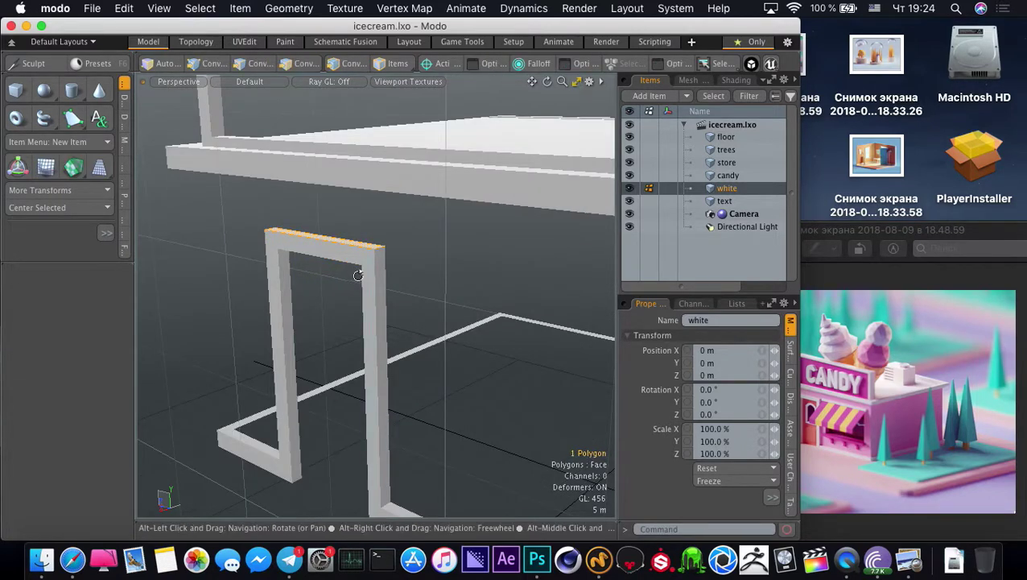
pyautogui.hotkey('shift', 'c')
pyautogui.keyDown('alt'); pyautogui.moveTo(304, 247); pyautogui.dragTo(274, 240); pyautogui.keyUp('alt')
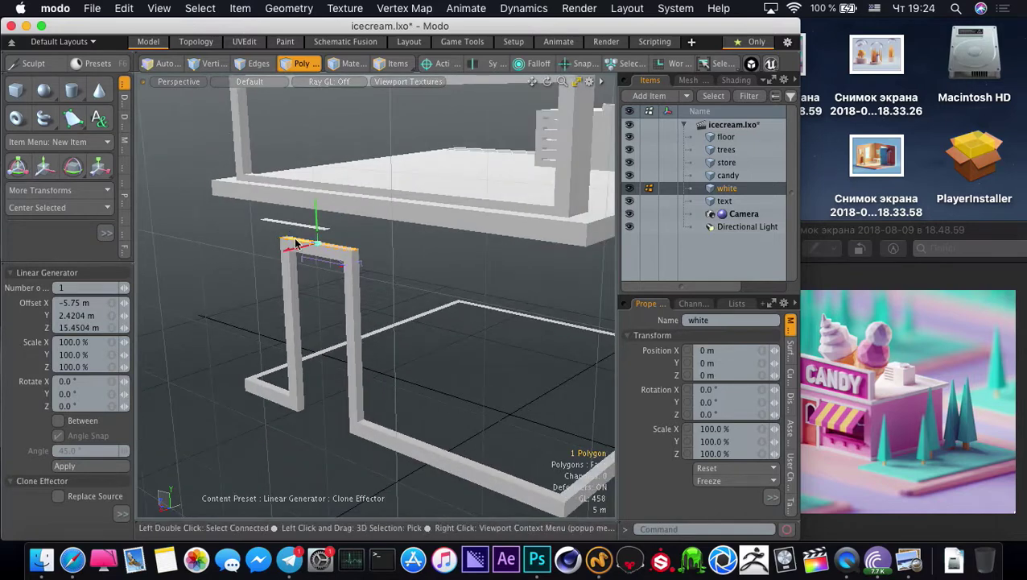
pyautogui.doubleClick(70, 304)
pyautogui.write('0')
pyautogui.press('Return')
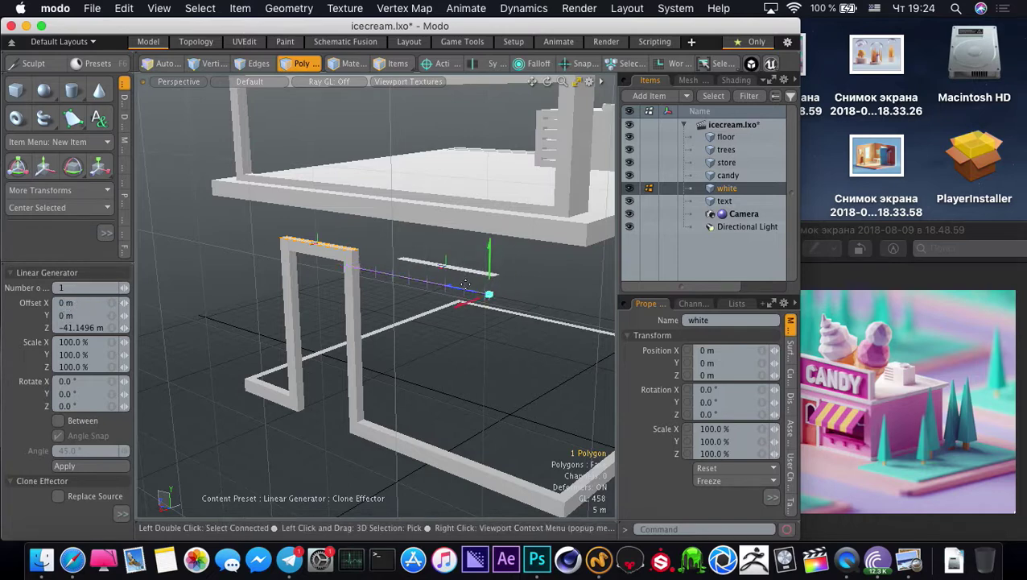
pyautogui.press('q')
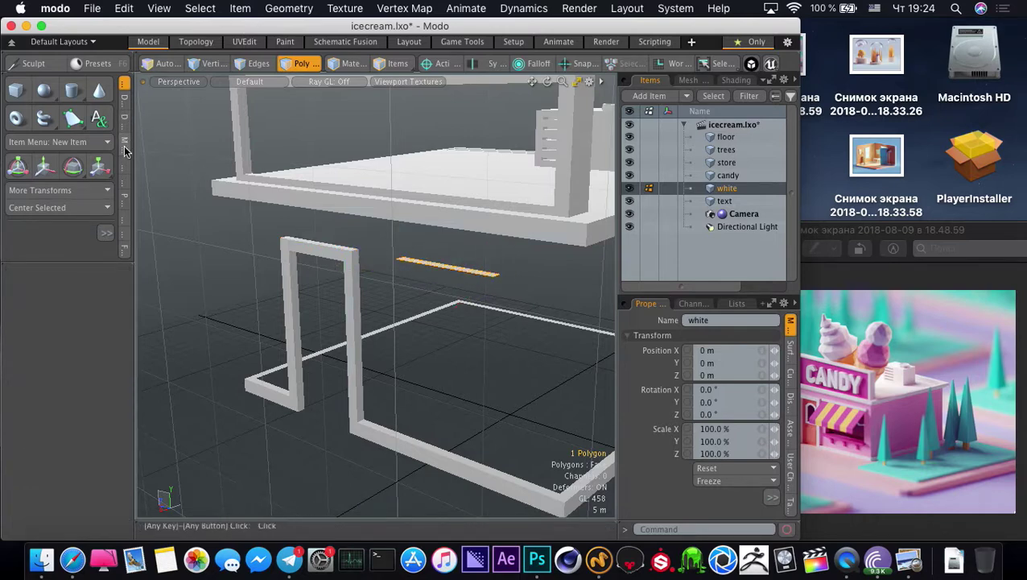
# Thicken the cloned polygon above the window into a bar about 1.8 m thick
pyautogui.click(124, 146)
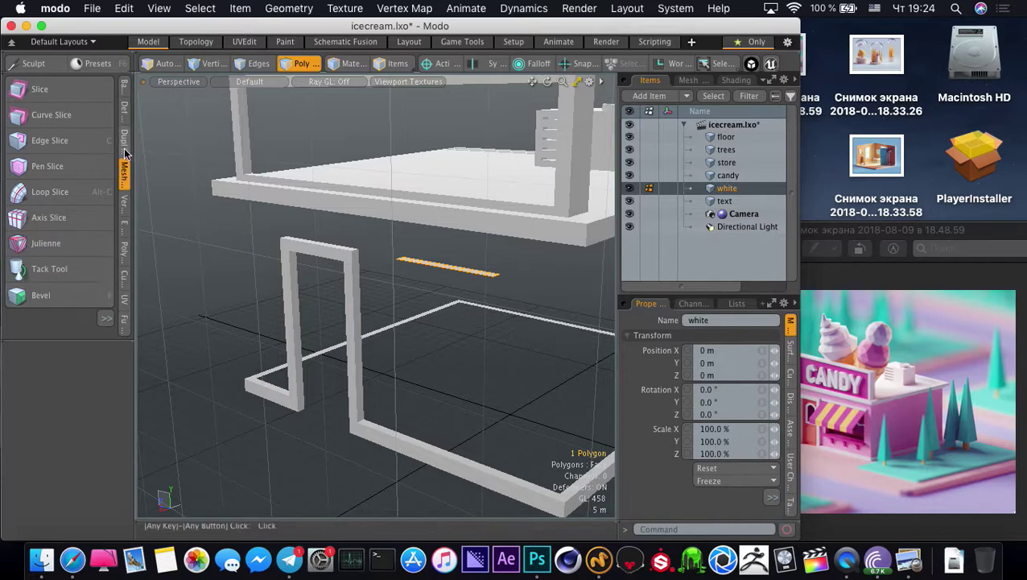
pyautogui.click(124, 199)
pyautogui.click(124, 249)
pyautogui.click(57, 135)
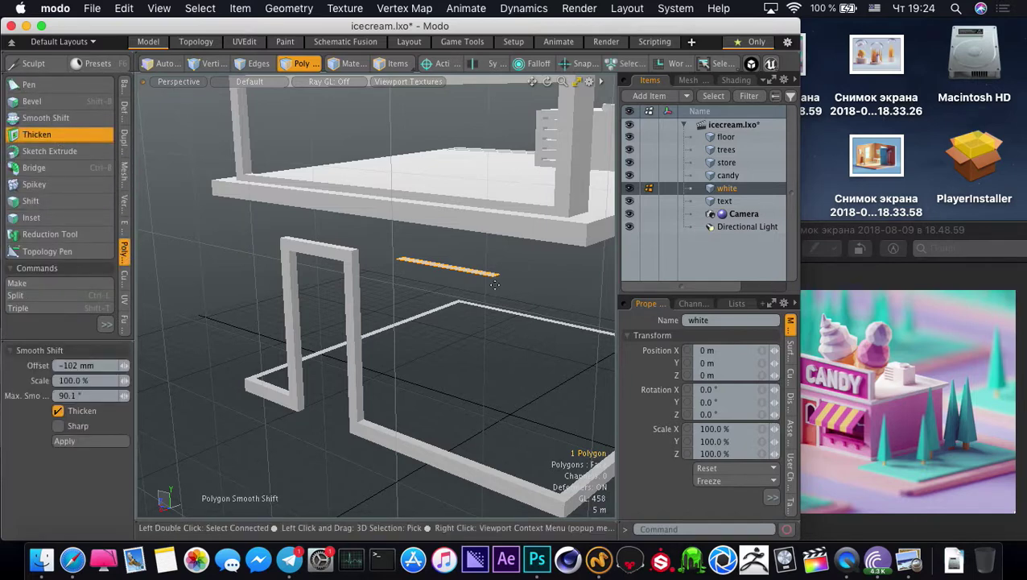
pyautogui.moveTo(448, 246); pyautogui.dragTo(448, 264)
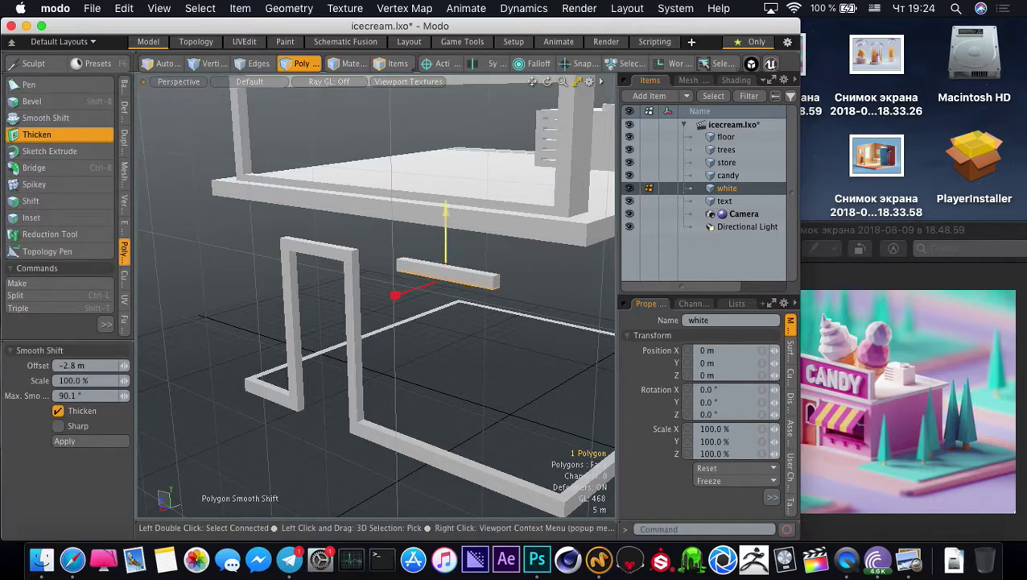
pyautogui.press('q')
# Stretch the bar to span the window, moving its end faces by Z -7.8 m and Z 6.8 m
pyautogui.click(495, 280)
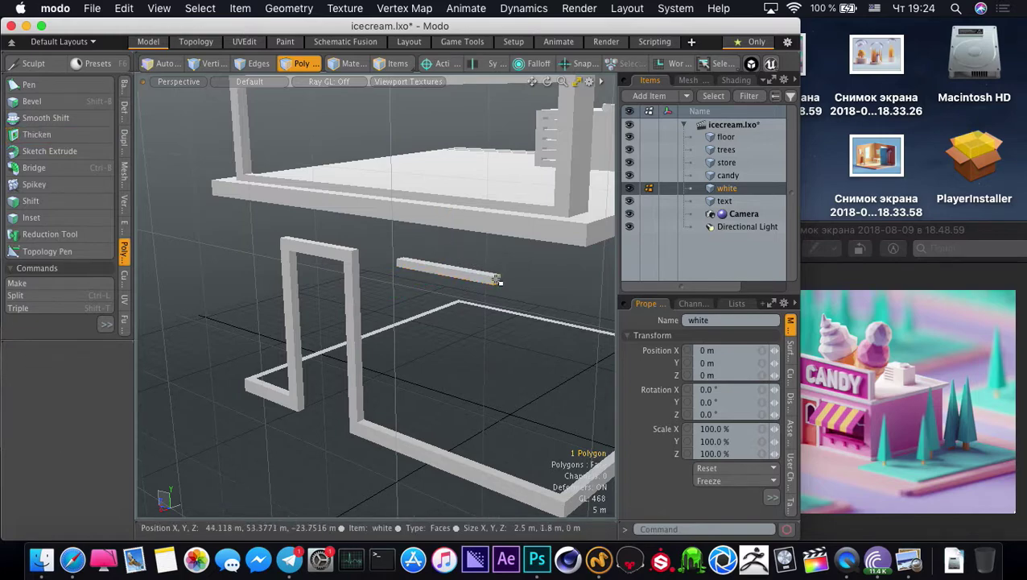
pyautogui.press('i')
pyautogui.press('y')
pyautogui.moveTo(455, 296); pyautogui.dragTo(481, 304)
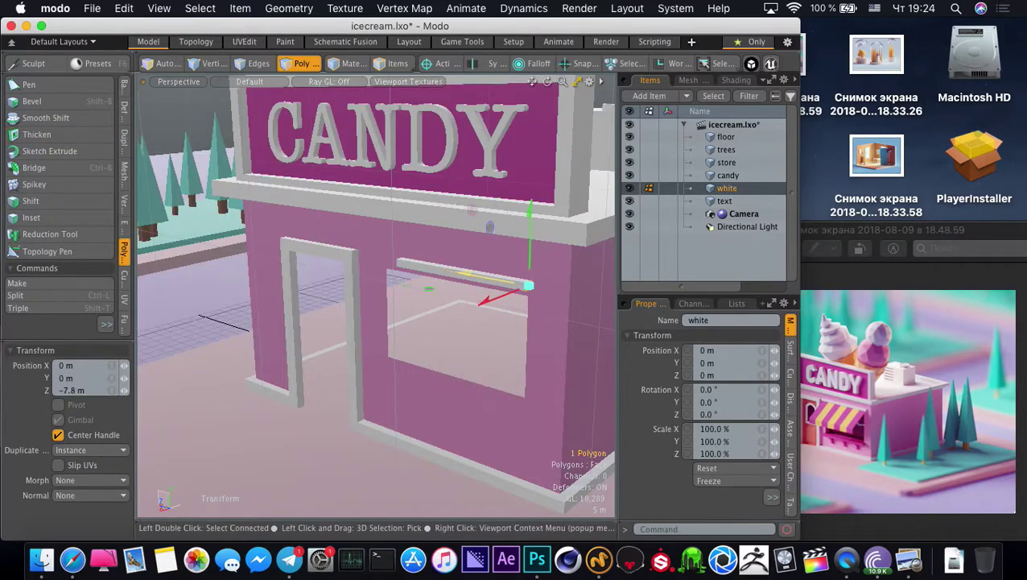
pyautogui.press('q')
pyautogui.keyDown('alt'); pyautogui.moveTo(338, 326); pyautogui.dragTo(419, 309); pyautogui.keyUp('alt')
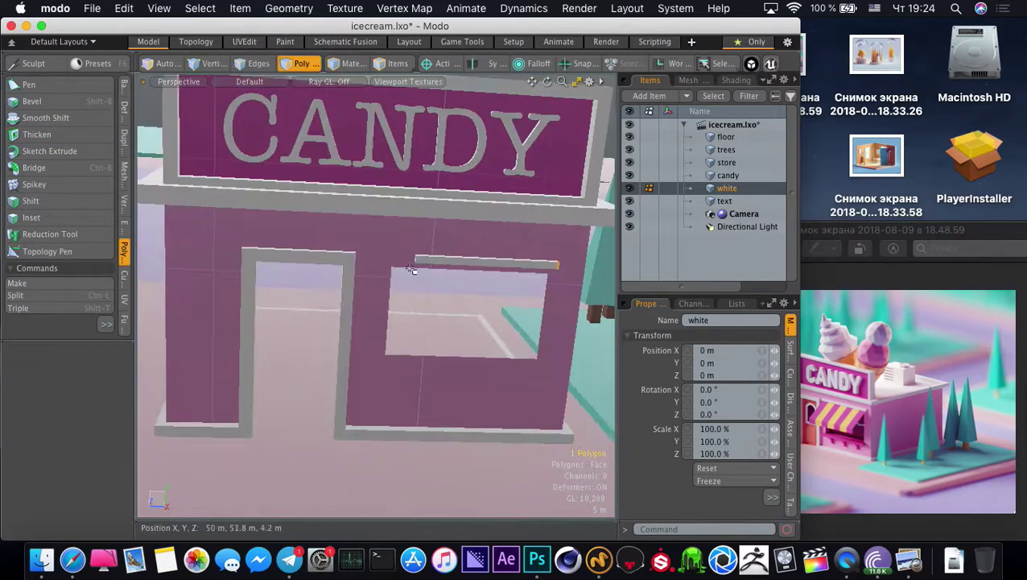
pyautogui.click(416, 260)
pyautogui.press('y')
pyautogui.press('w')
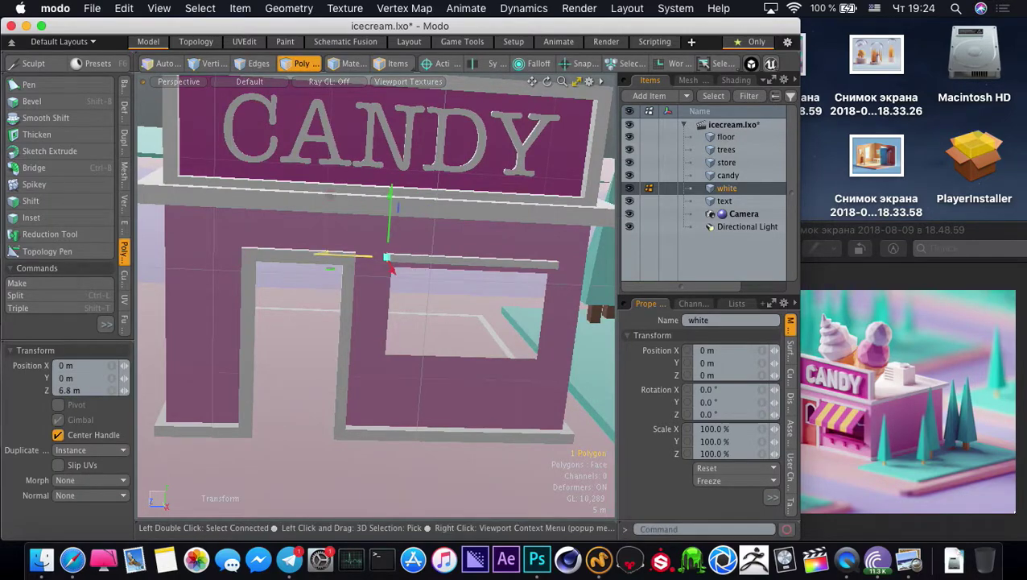
pyautogui.press('space')
# Clone the white bar above the window once with the Linear Generator
pyautogui.keyDown('alt'); pyautogui.moveTo(435, 301); pyautogui.dragTo(410, 313); pyautogui.keyUp('alt')
pyautogui.doubleClick(446, 213)
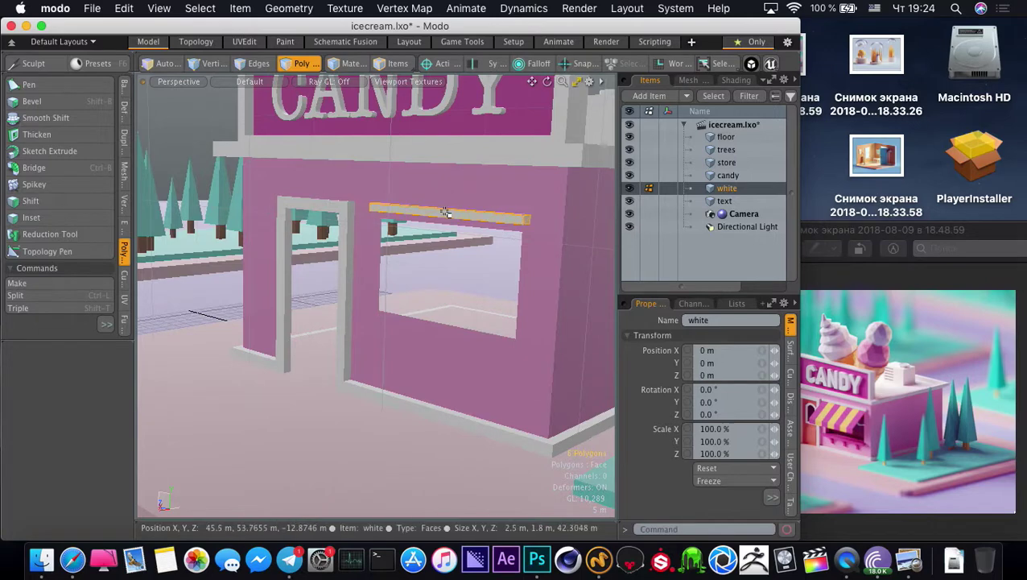
pyautogui.keyDown('alt'); pyautogui.moveTo(446, 214); pyautogui.dragTo(420, 284); pyautogui.keyUp('alt')
pyautogui.hotkey('shift', 'c')
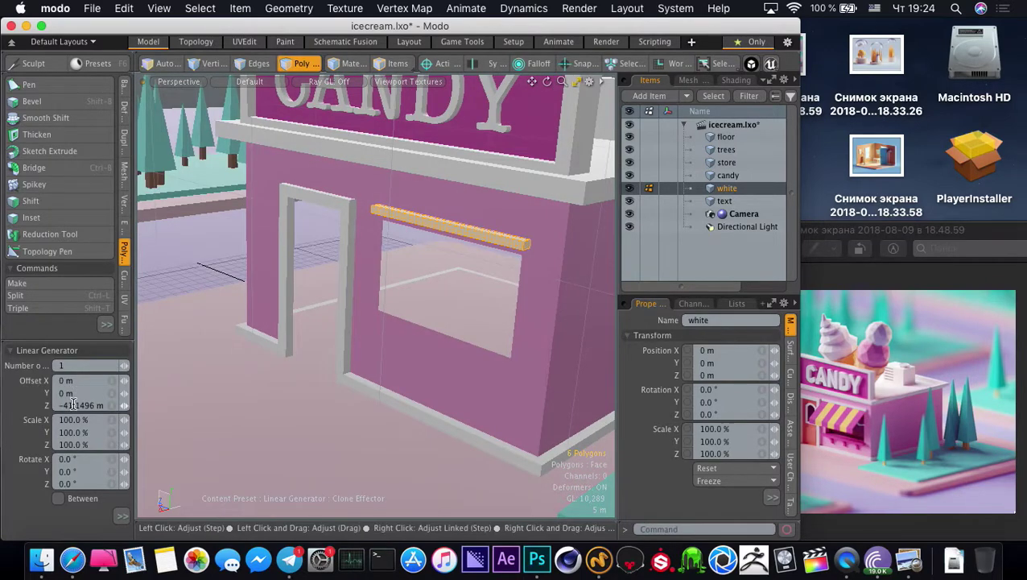
pyautogui.write('0')
pyautogui.press('Return')
pyautogui.click(438, 207)
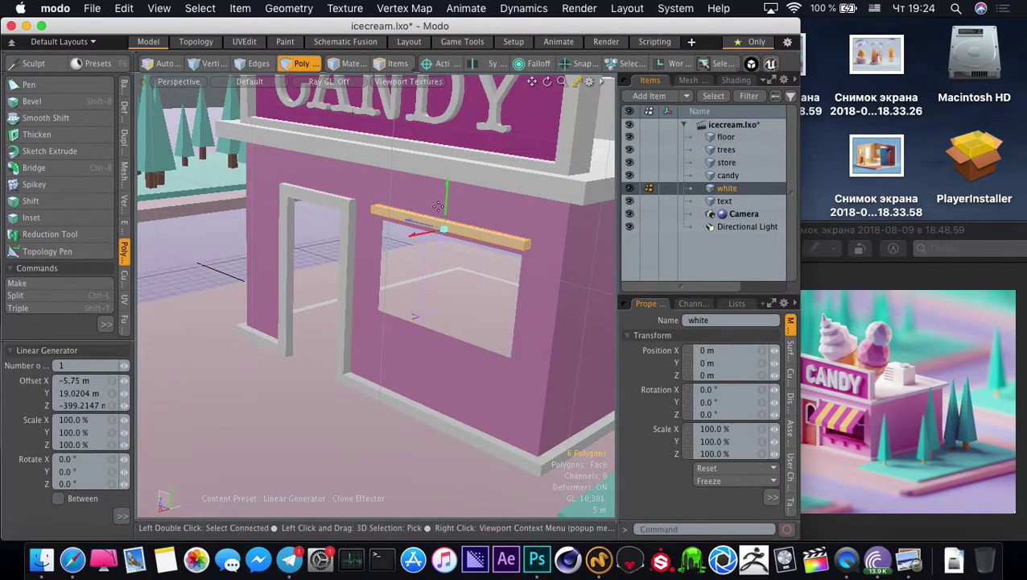
pyautogui.moveTo(448, 165); pyautogui.dragTo(440, 280)
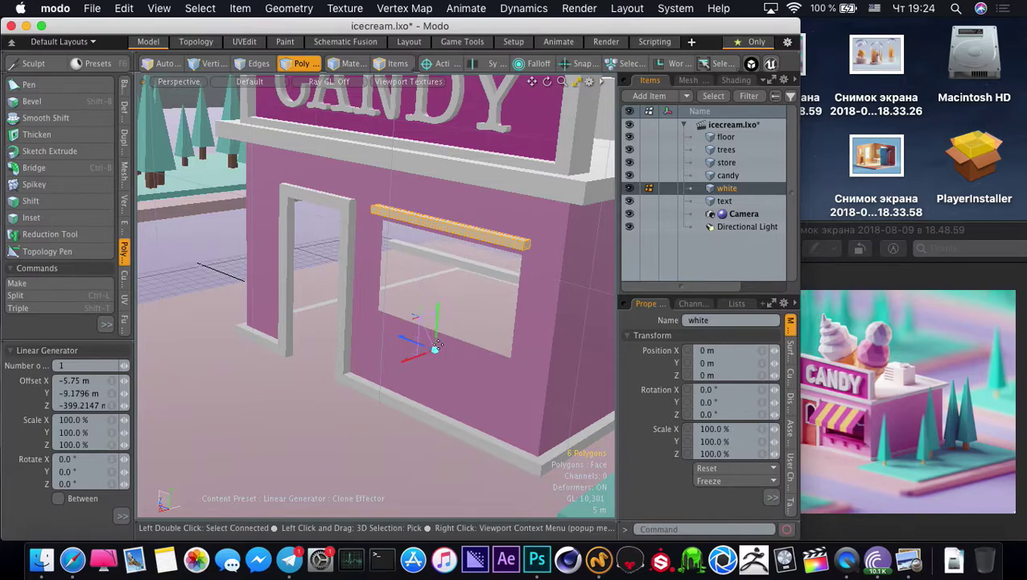
# Set the cloned bar's offset to X 0 m, Y -24.8 m and Z 0 m, placing it along the window's lower edge
pyautogui.keyDown('alt'); pyautogui.moveTo(438, 345); pyautogui.dragTo(322, 334); pyautogui.keyUp('alt')
pyautogui.scroll(-3, 379, 310)
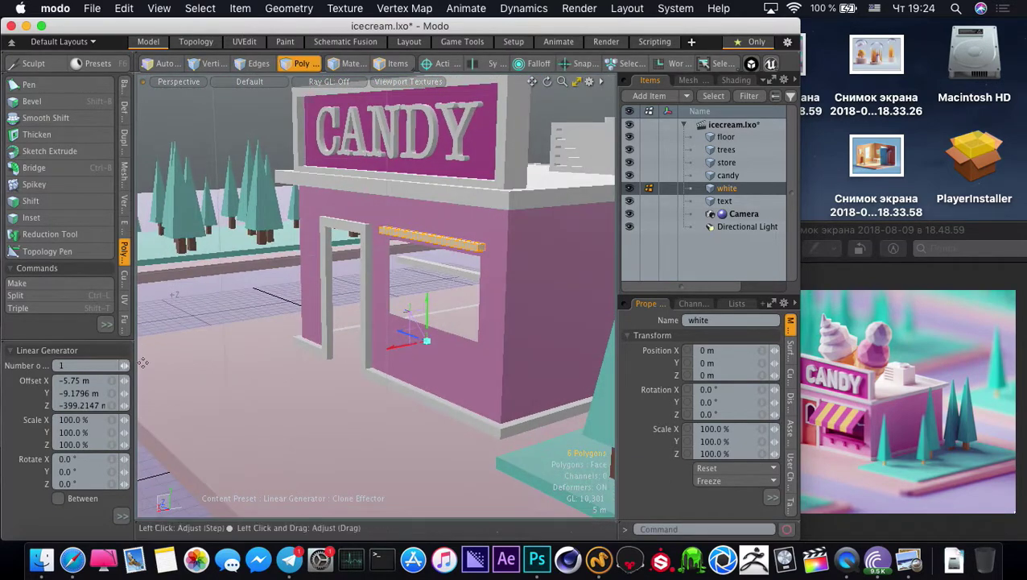
pyautogui.keyDown('alt'); pyautogui.moveTo(454, 359); pyautogui.dragTo(413, 374); pyautogui.keyUp('alt')
pyautogui.click(70, 381)
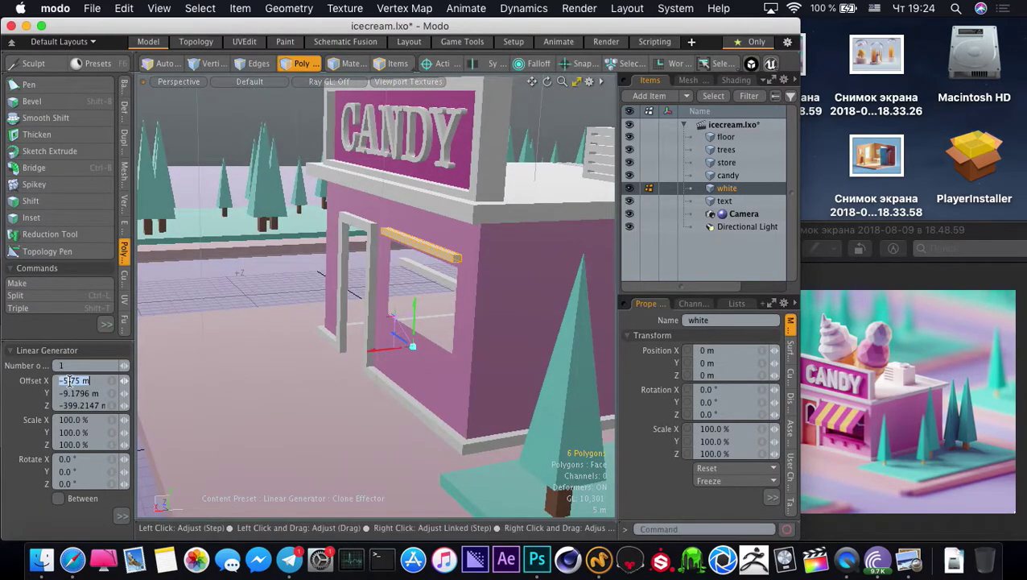
pyautogui.write('0')
pyautogui.press('Return')
pyautogui.press('Return')
pyautogui.click(77, 407)
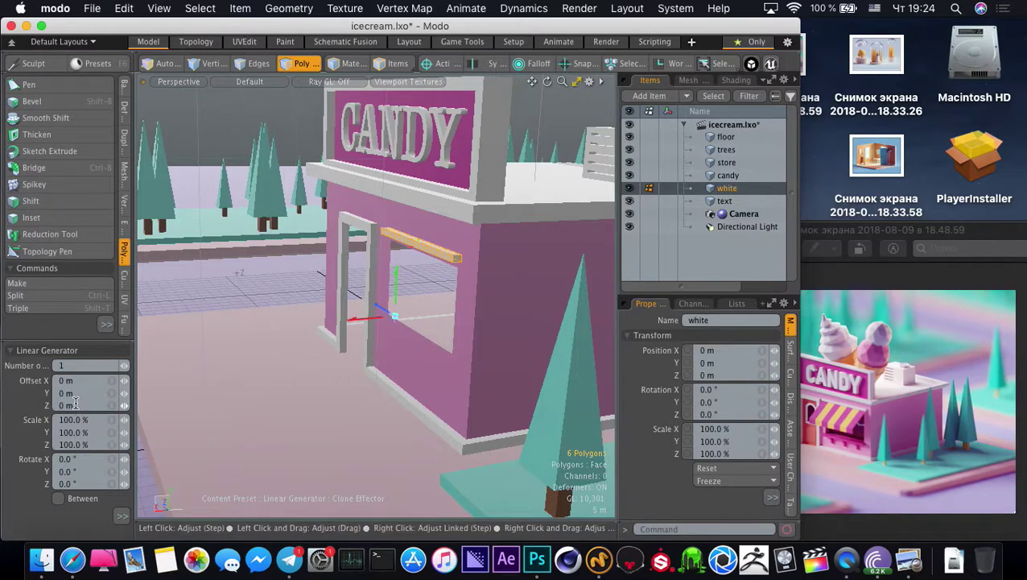
pyautogui.moveTo(394, 316)
pyautogui.mouseDown()
pyautogui.moveTo(387, 425)
pyautogui.moveTo(391, 400)
pyautogui.mouseUp()
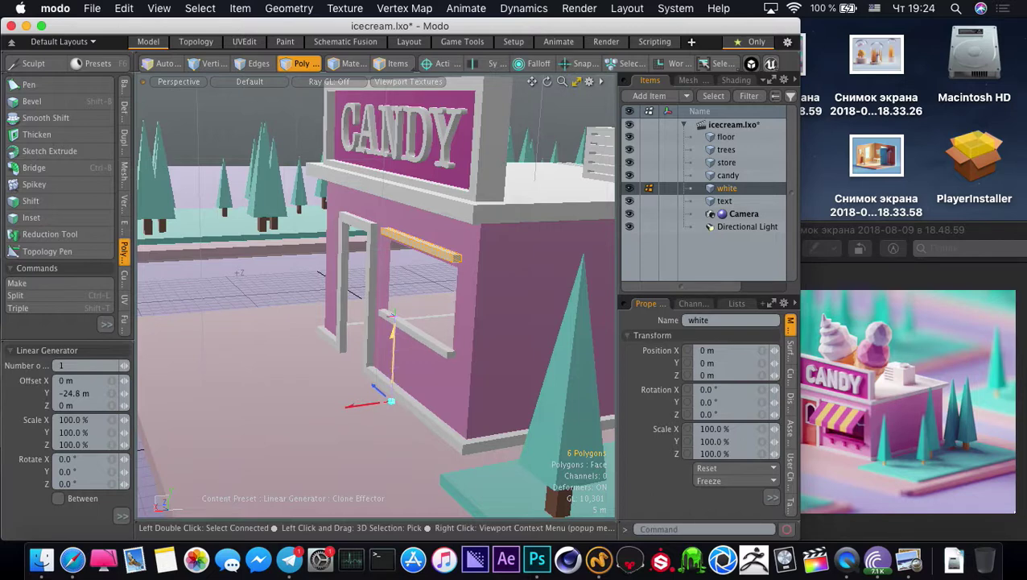
# Pull the lower bar's front face outward into a shelf about 7.7 m deep and assign the shelf the candy material
pyautogui.click(410, 334)
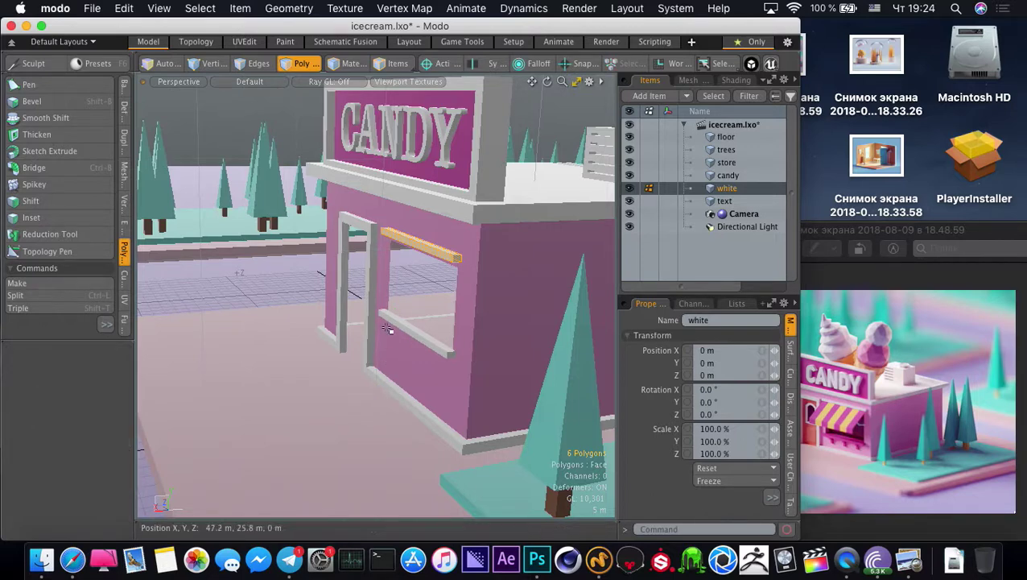
pyautogui.press('y')
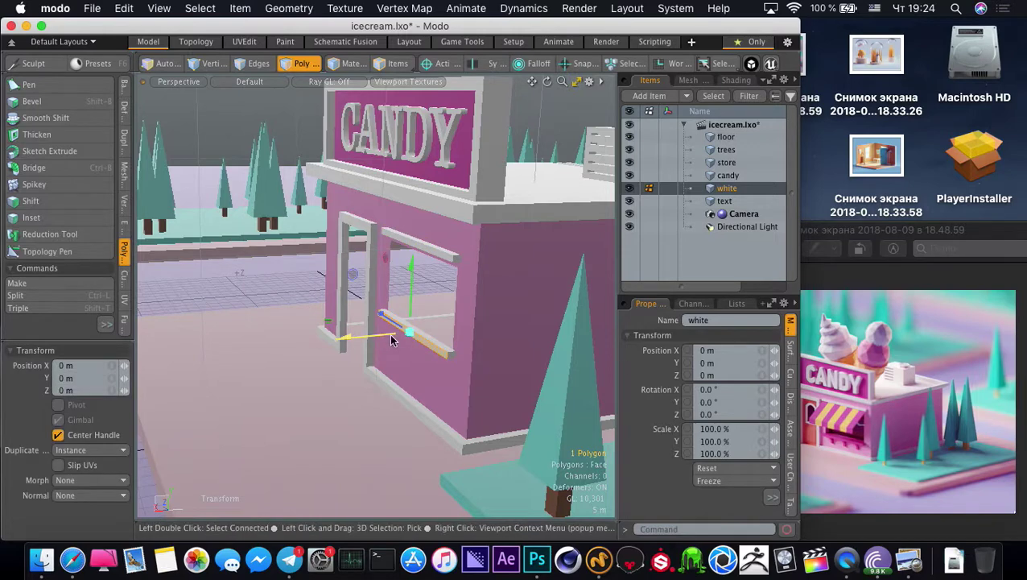
pyautogui.doubleClick(404, 335)
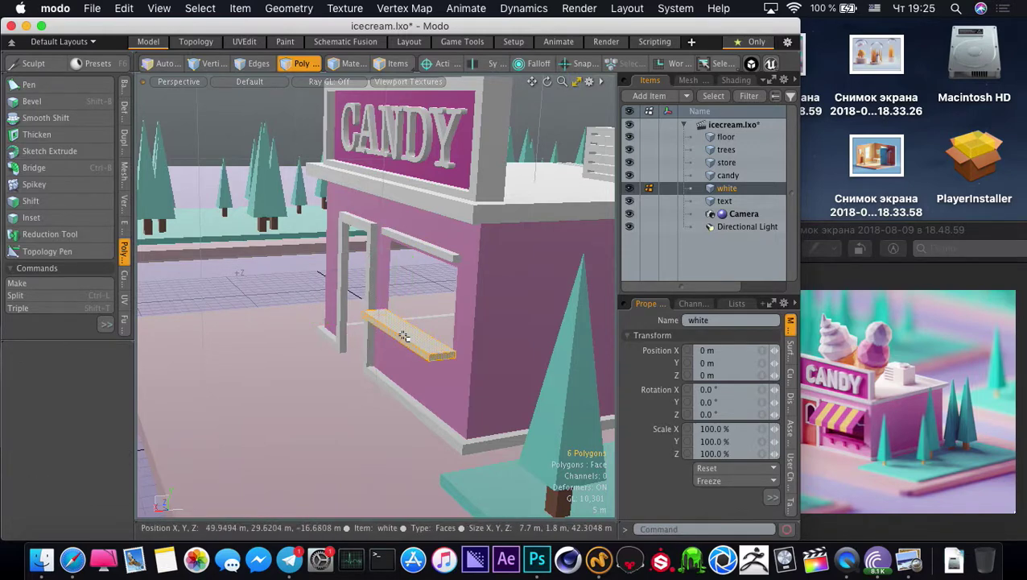
pyautogui.press('m')
pyautogui.click(608, 302)
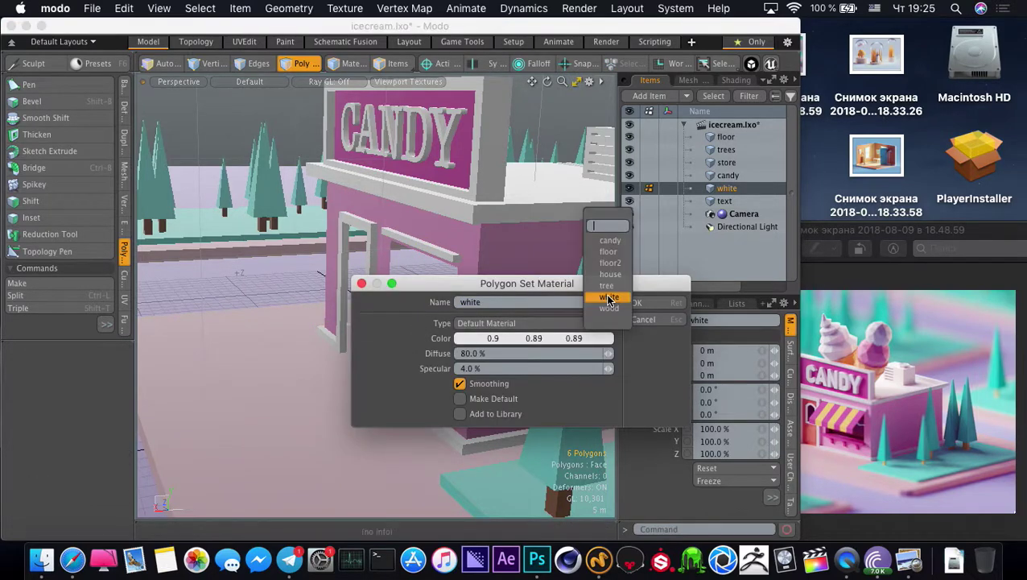
pyautogui.click(599, 240)
pyautogui.click(636, 303)
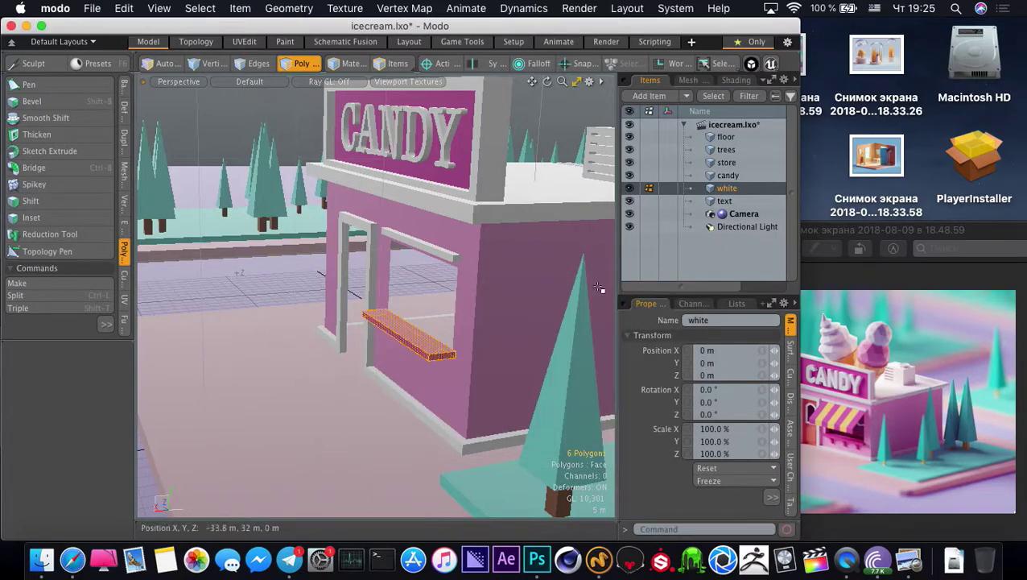
# Clone the shelf once below itself, scale the copy to 14.5% in Z and stretch it taller in Y
pyautogui.moveTo(306, 368)
pyautogui.keyDown('alt'); pyautogui.mouseDown()
pyautogui.moveTo(384, 404)
pyautogui.moveTo(385, 354)
pyautogui.moveTo(418, 354)
pyautogui.moveTo(456, 311)
pyautogui.moveTo(430, 329)
pyautogui.moveTo(431, 357)
pyautogui.mouseUp(); pyautogui.keyUp('alt')
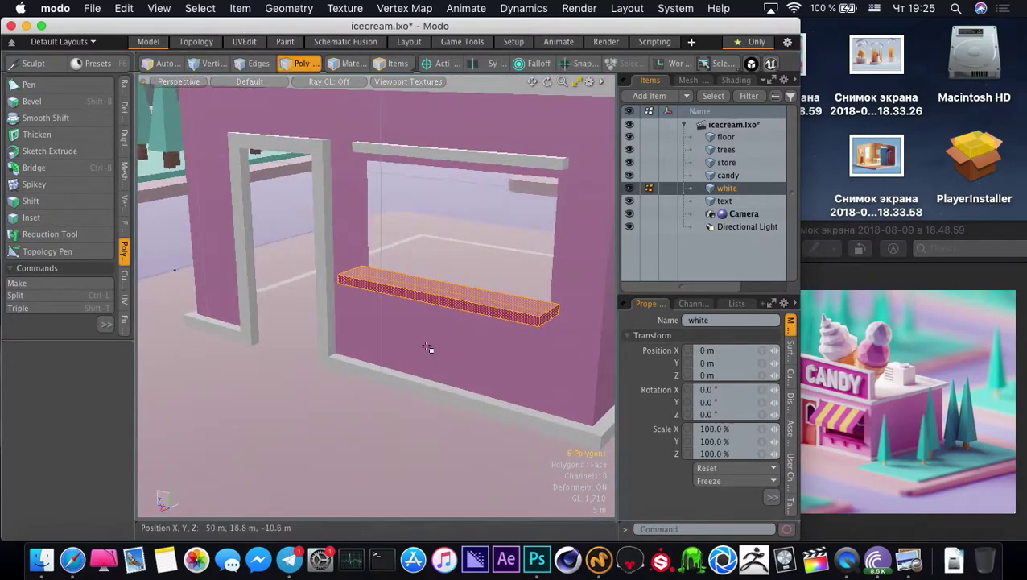
pyautogui.hotkey('shift', 'c')
pyautogui.moveTo(446, 321)
pyautogui.mouseDown()
pyautogui.moveTo(452, 314)
pyautogui.moveTo(346, 320)
pyautogui.moveTo(432, 318)
pyautogui.moveTo(400, 280)
pyautogui.mouseUp()
pyautogui.press('q')
pyautogui.doubleClick(434, 314)
pyautogui.press('r')
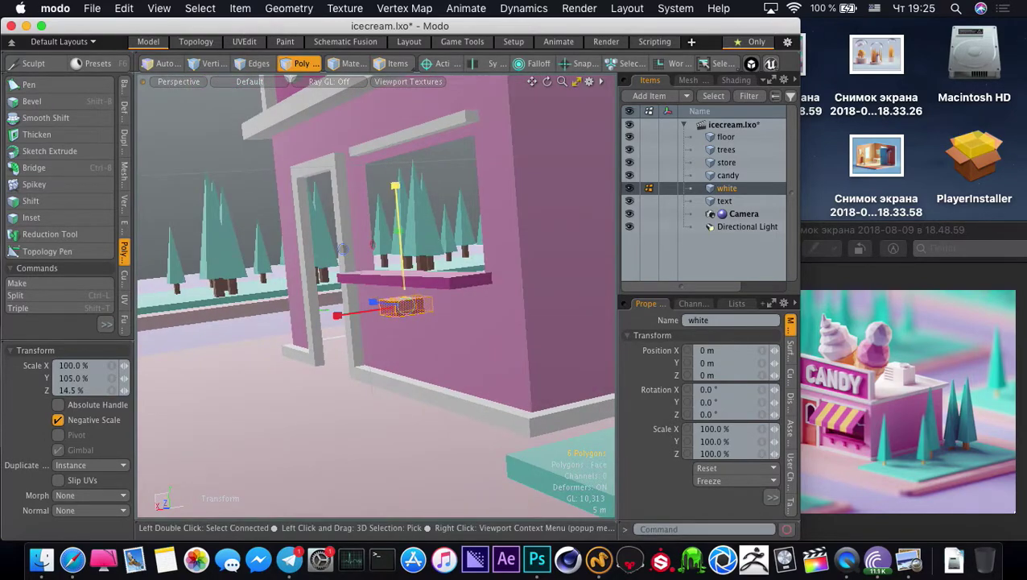
pyautogui.moveTo(386, 80); pyautogui.dragTo(386, 83)
# Resize and position the cloned block against the wall under the shelf, about 5.9 m deep, 5.2 m tall and 1.5 m wide
pyautogui.keyDown('alt'); pyautogui.moveTo(400, 296); pyautogui.dragTo(443, 307); pyautogui.keyUp('alt')
pyautogui.hotkey('shift', 'a')
pyautogui.scroll(-5, 392, 306)
pyautogui.moveTo(332, 303)
pyautogui.mouseDown()
pyautogui.moveTo(319, 303)
pyautogui.moveTo(329, 303)
pyautogui.mouseUp()
pyautogui.press('space')
pyautogui.hotkey('shift', 'a')
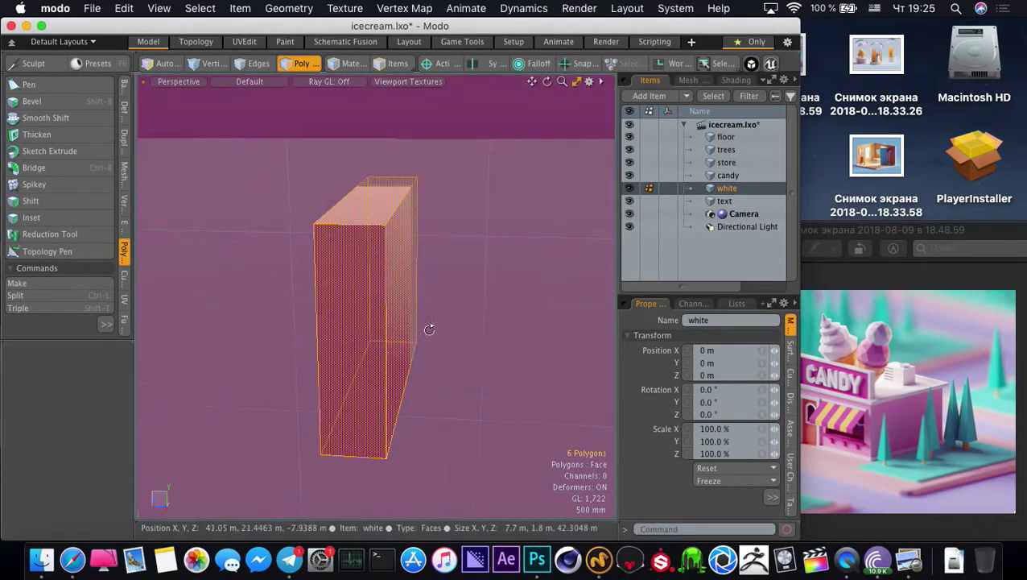
pyautogui.scroll(-5, 429, 330)
pyautogui.keyDown('alt'); pyautogui.moveTo(429, 330); pyautogui.dragTo(373, 312); pyautogui.keyUp('alt')
pyautogui.press('w')
pyautogui.keyDown('alt'); pyautogui.moveTo(302, 328); pyautogui.dragTo(323, 312); pyautogui.keyUp('alt')
pyautogui.press('r')
pyautogui.press('w')
pyautogui.scroll(4, 367, 335)
# Move the block's lower front edge inward and up to form a bracket, and bevel that edge 1.53 m with round level 1
pyautogui.press('2')
pyautogui.click(383, 339)
pyautogui.press('w')
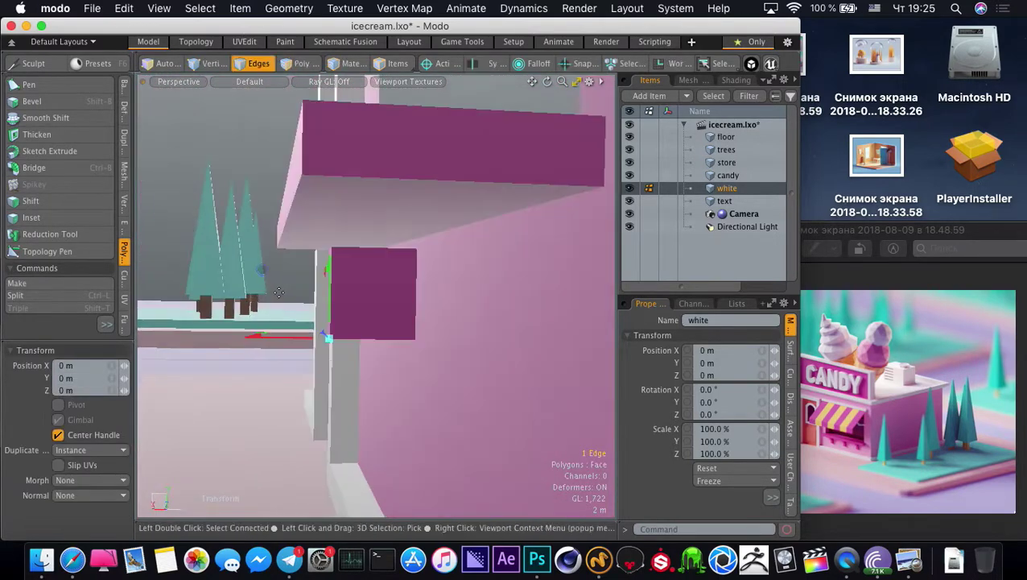
pyautogui.moveTo(263, 272); pyautogui.dragTo(292, 238)
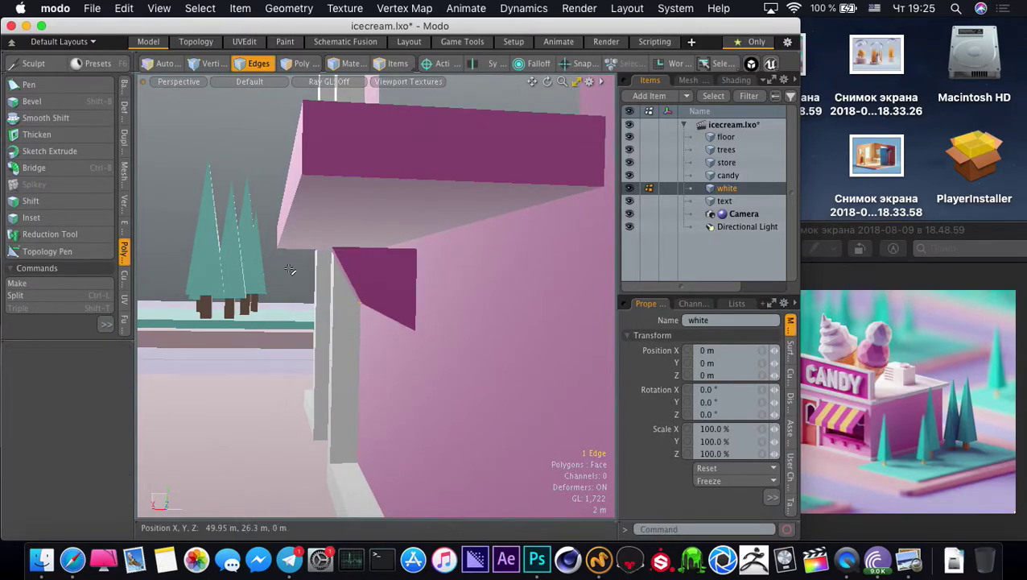
pyautogui.keyDown('alt'); pyautogui.moveTo(357, 303); pyautogui.dragTo(297, 288); pyautogui.keyUp('alt')
pyautogui.press('b')
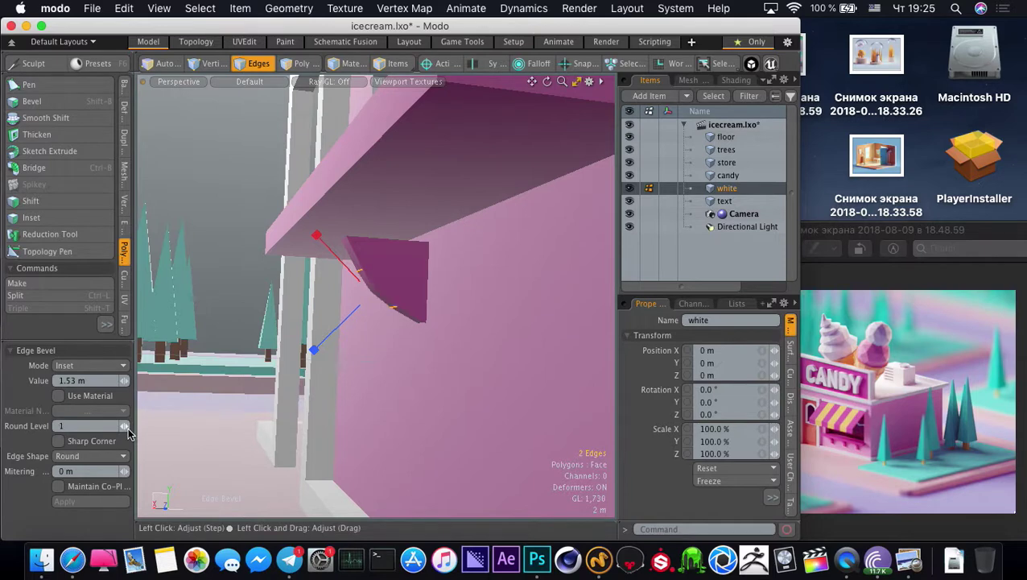
pyautogui.press('space')
# Isolate the bracket and delete its top and back polygons
pyautogui.press('3')
pyautogui.doubleClick(396, 271)
pyautogui.keyDown('alt'); pyautogui.moveTo(368, 279); pyautogui.dragTo(300, 302); pyautogui.keyUp('alt')
pyautogui.hotkey('shift', 'h')
pyautogui.hotkey('shift', 'h')
pyautogui.click(408, 298)
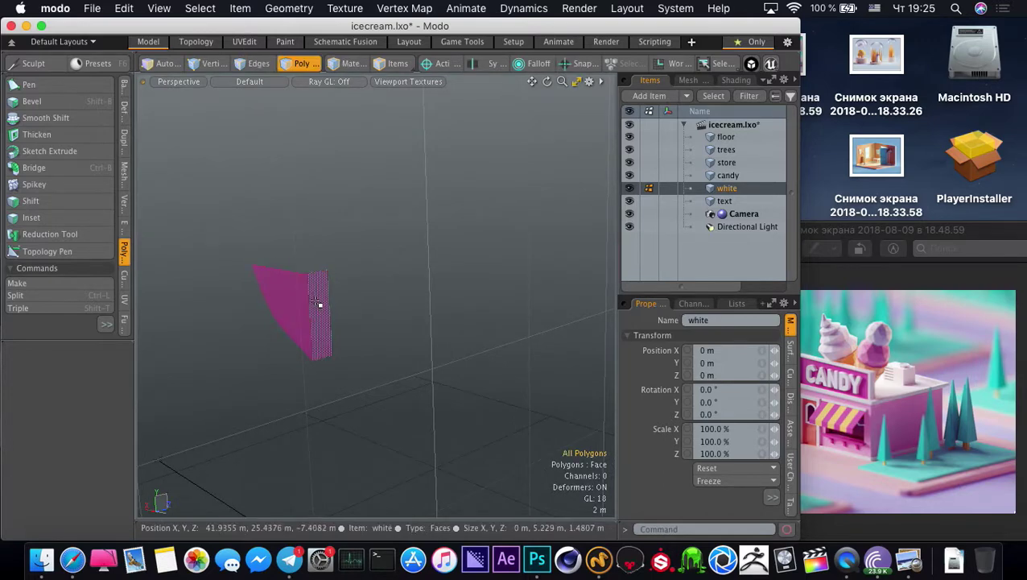
pyautogui.doubleClick(277, 304)
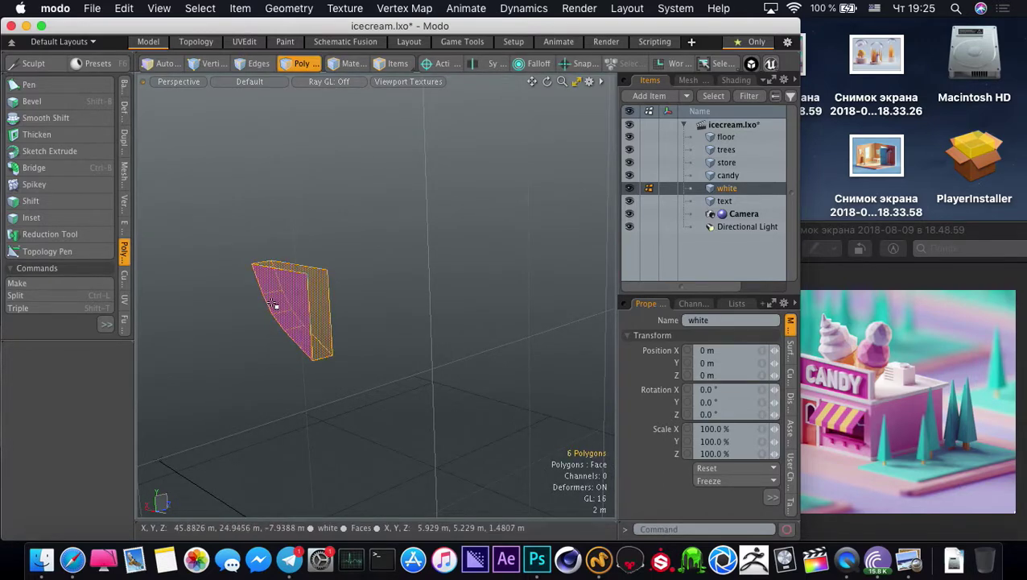
pyautogui.press('u')
# Move the bracket up 850 mm against the shelf and 13.4 m in Z to the shelf end nearest the door
pyautogui.keyDown('alt'); pyautogui.moveTo(248, 314); pyautogui.dragTo(414, 301); pyautogui.keyUp('alt')
pyautogui.press('w')
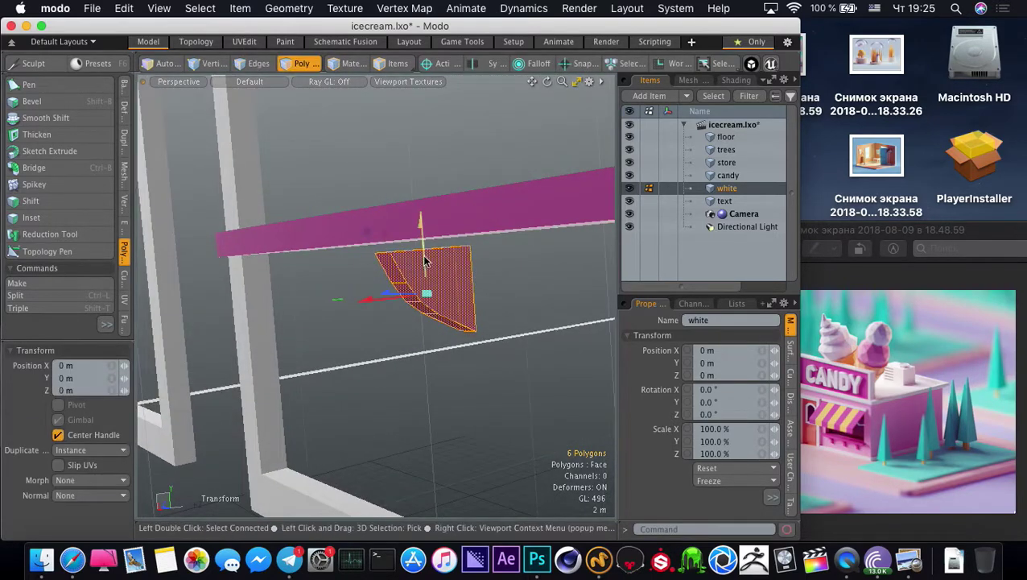
pyautogui.moveTo(426, 259); pyautogui.dragTo(425, 239)
pyautogui.keyDown('alt'); pyautogui.moveTo(427, 274); pyautogui.dragTo(274, 313); pyautogui.keyUp('alt')
pyautogui.keyDown('alt'); pyautogui.moveTo(274, 312); pyautogui.dragTo(411, 324); pyautogui.keyUp('alt')
pyautogui.moveTo(326, 301); pyautogui.dragTo(268, 305)
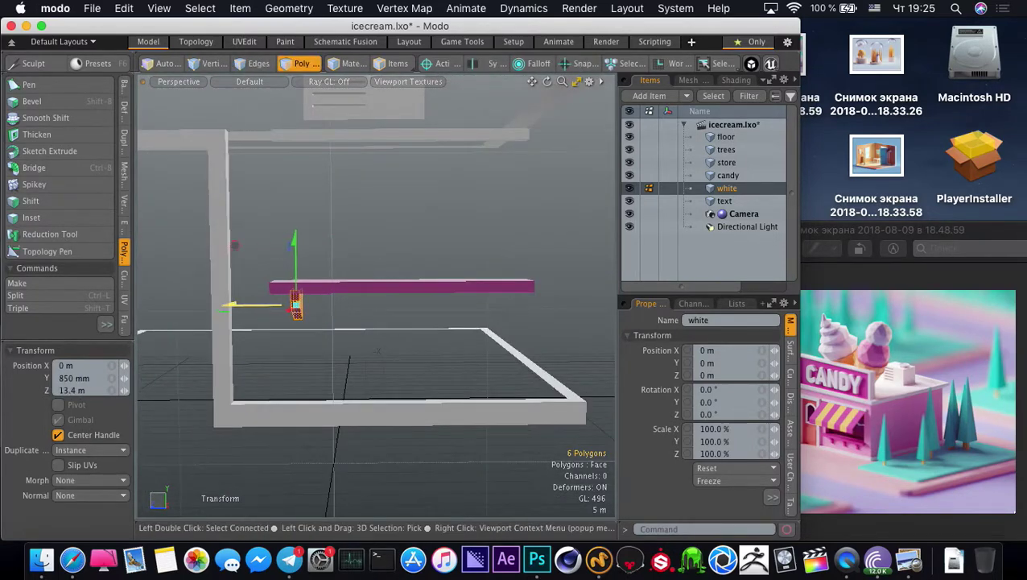
# Clone the bracket twice along the shelf's underside, spacing the copies evenly toward the far end
pyautogui.hotkey('shift', 'c')
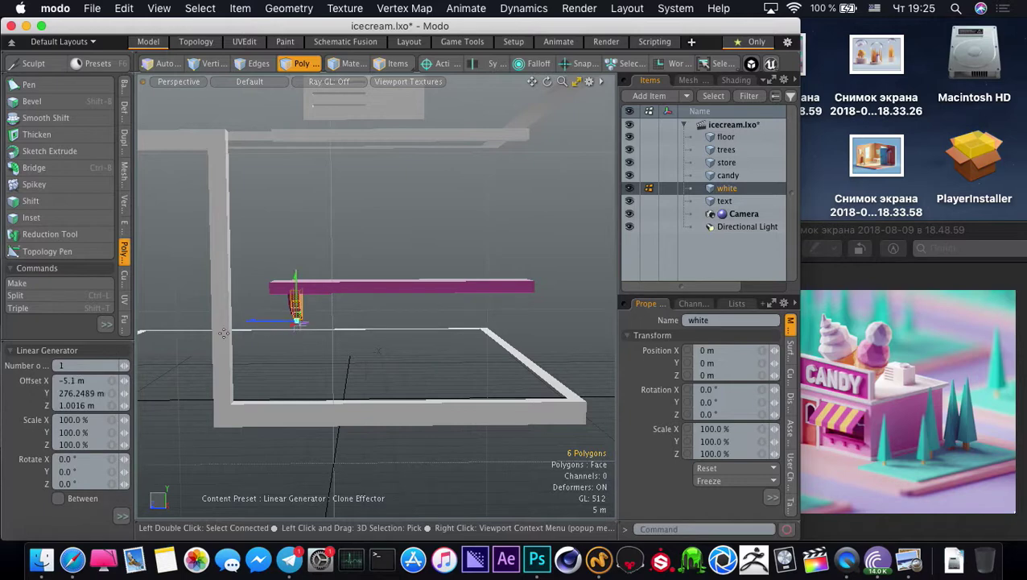
pyautogui.doubleClick(77, 406)
pyautogui.write('0')
pyautogui.press('Return')
pyautogui.moveTo(270, 325)
pyautogui.mouseDown()
pyautogui.moveTo(381, 326)
pyautogui.moveTo(355, 328)
pyautogui.moveTo(368, 312)
pyautogui.moveTo(334, 325)
pyautogui.moveTo(333, 375)
pyautogui.mouseUp()
pyautogui.click(125, 366)
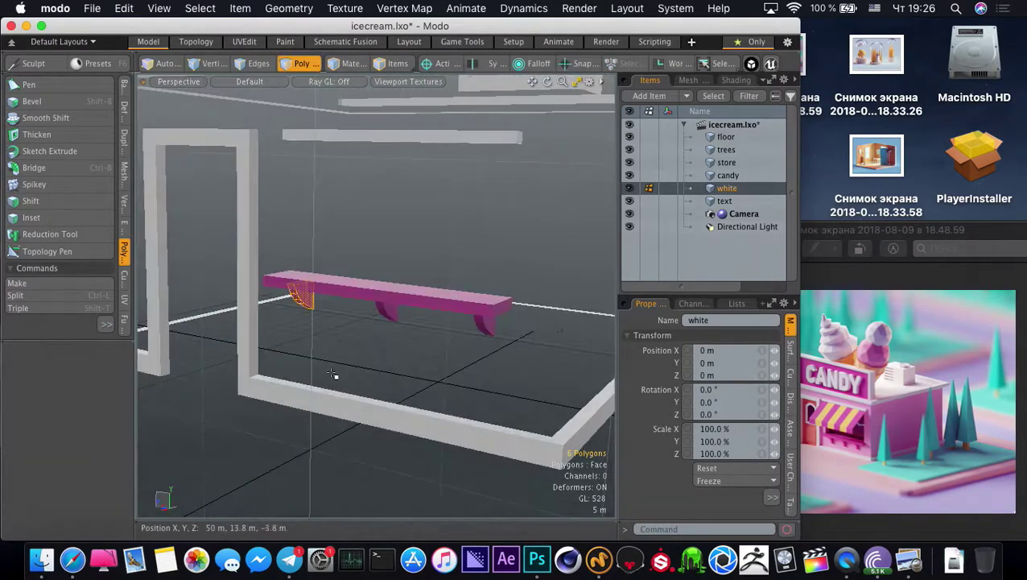
# Cut the shelf and its three brackets out of the white mesh and paste them into a new mesh item
pyautogui.press('u')
pyautogui.keyDown('ctrl'); pyautogui.keyDown('alt'); pyautogui.moveTo(350, 294); pyautogui.dragTo(302, 310); pyautogui.keyUp('alt'); pyautogui.keyUp('ctrl')
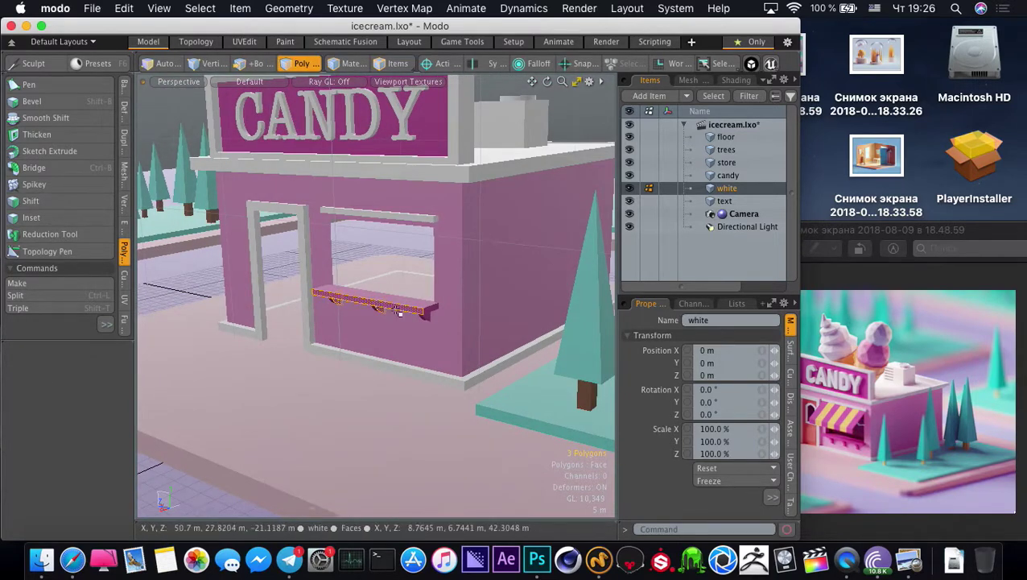
pyautogui.keyDown('alt'); pyautogui.moveTo(365, 331); pyautogui.dragTo(355, 316); pyautogui.keyUp('alt')
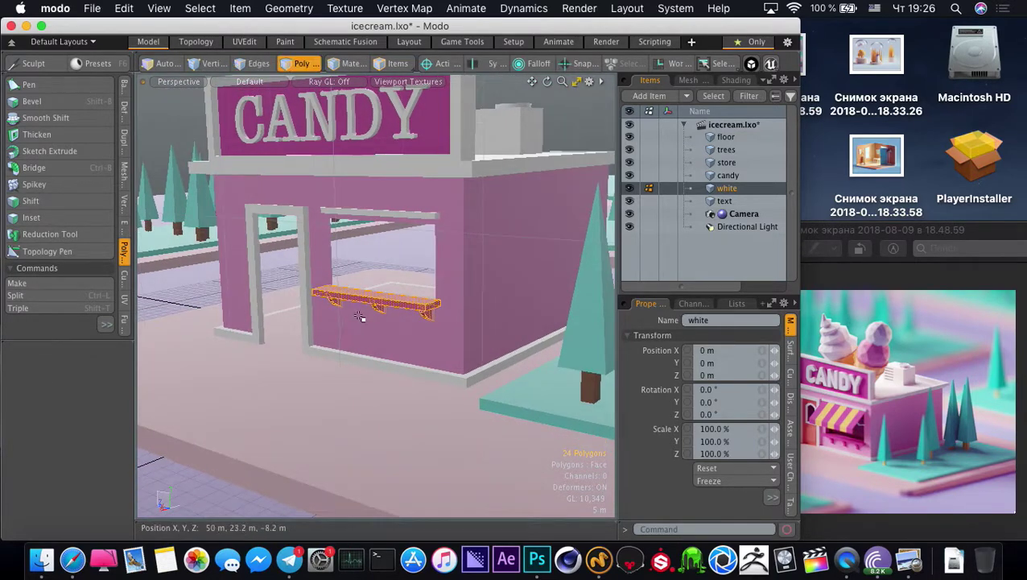
pyautogui.press('Delete')
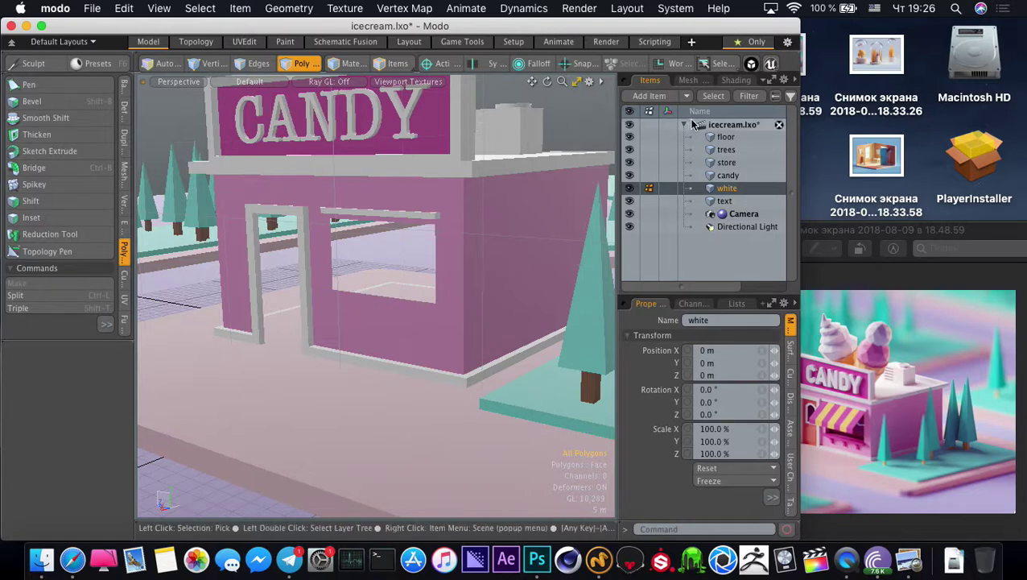
pyautogui.click(650, 96)
pyautogui.click(675, 132)
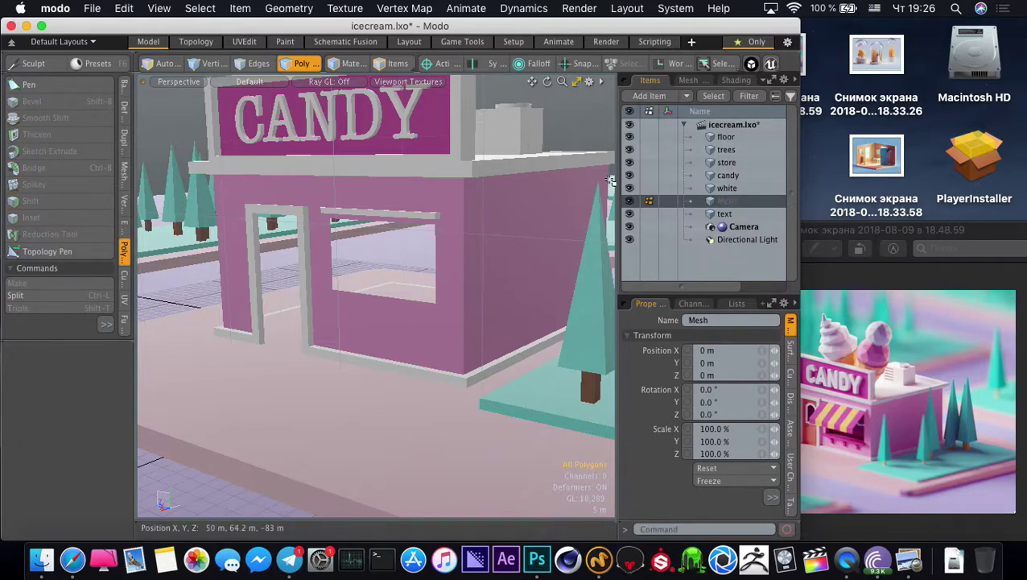
pyautogui.press('super+v')
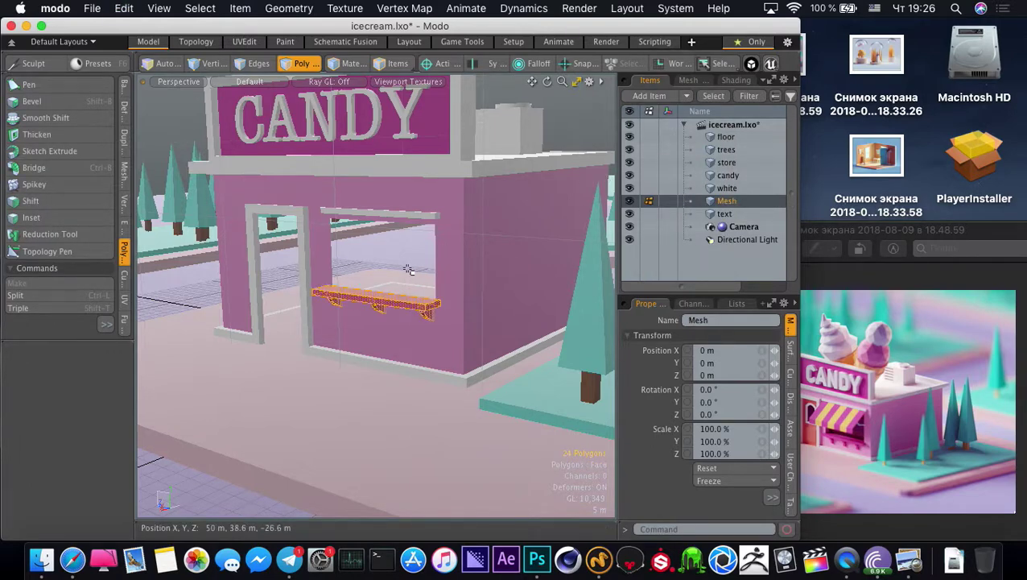
# Isolate the new shelf mesh and the store mesh in turn to check what each one contains
pyautogui.click(409, 270)
pyautogui.keyDown('ctrl'); pyautogui.keyDown('alt'); pyautogui.moveTo(408, 274); pyautogui.dragTo(394, 315); pyautogui.keyUp('alt'); pyautogui.keyUp('ctrl')
pyautogui.hotkey('shift', 'h')
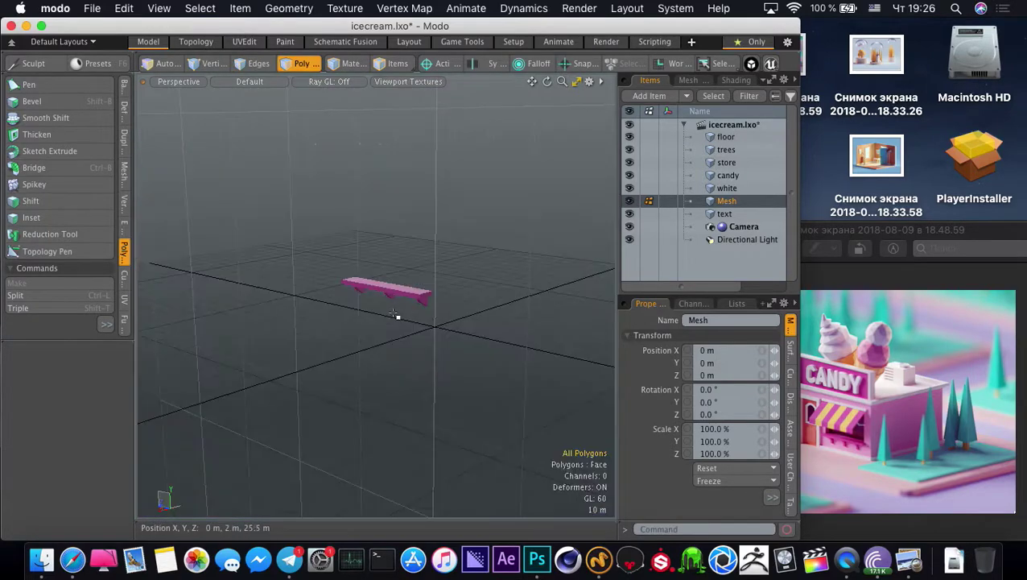
pyautogui.press('u')
pyautogui.scroll(-4, 348, 260)
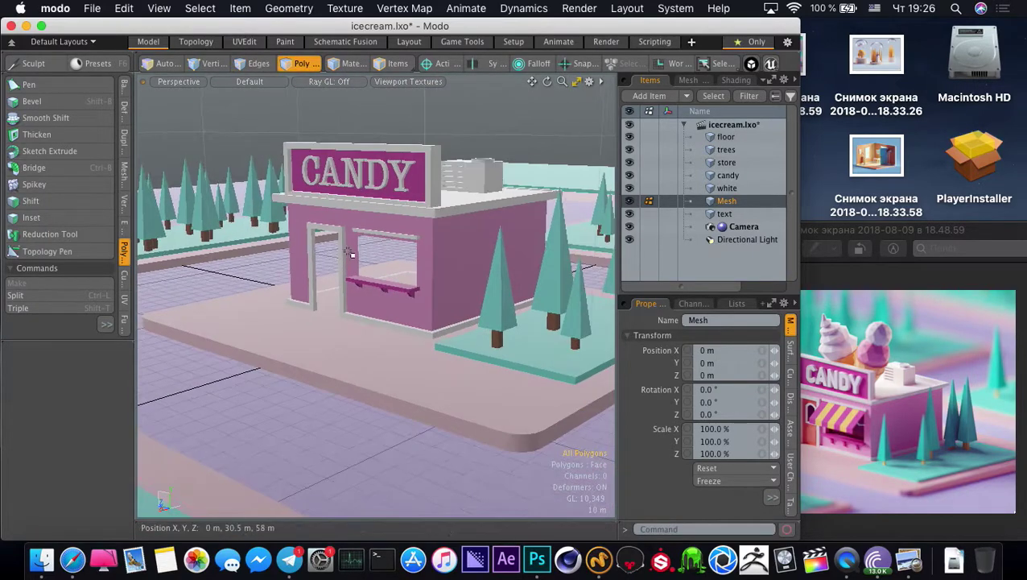
pyautogui.click(350, 257)
pyautogui.hotkey('shift', 'h')
pyautogui.press('u')
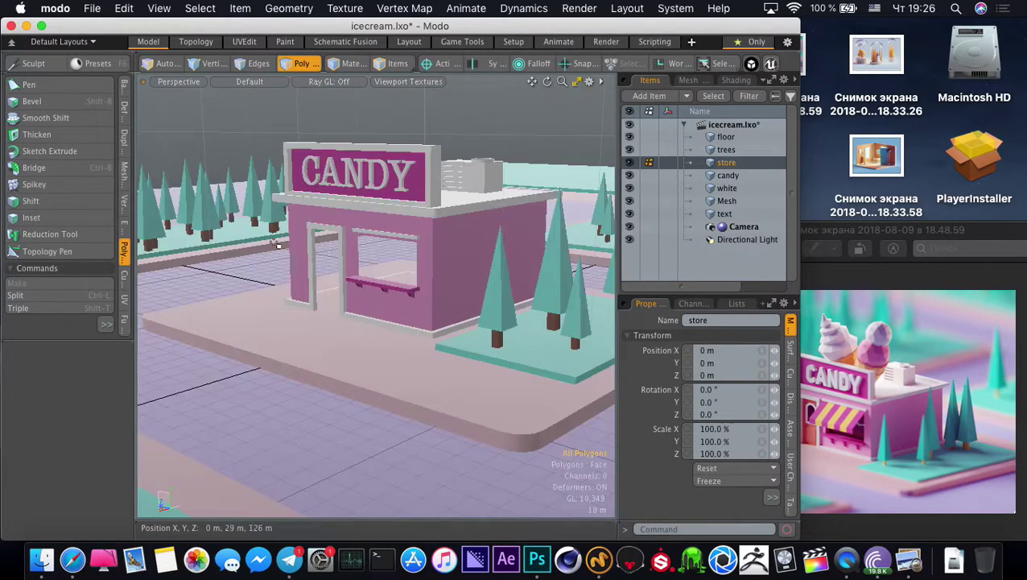
# Save the scene with the finished window shelf
pyautogui.keyDown('alt'); pyautogui.moveTo(332, 258); pyautogui.dragTo(383, 344); pyautogui.keyUp('alt')
pyautogui.press('3')
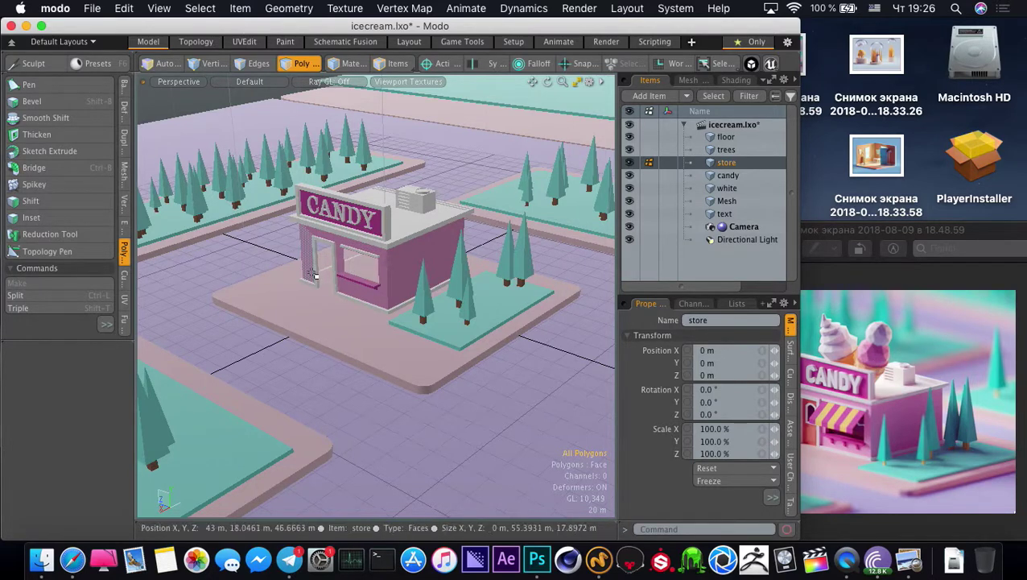
pyautogui.keyDown('alt'); pyautogui.moveTo(309, 274); pyautogui.dragTo(312, 270); pyautogui.keyUp('alt')
pyautogui.press('super+s')
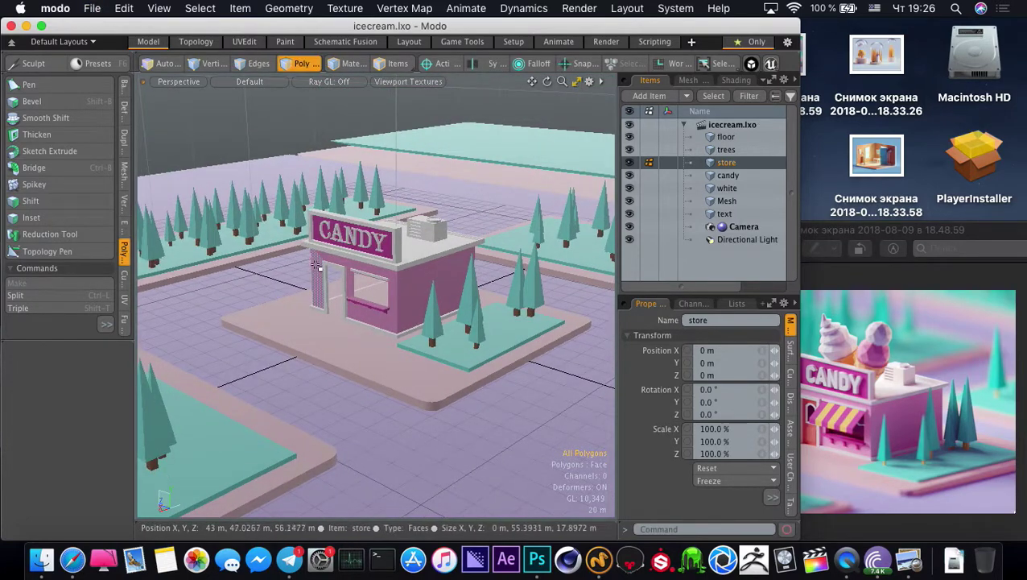
# Examine the store's front wall around the window and its upper trim, toggling the mesh isolation
pyautogui.keyDown('alt'); pyautogui.moveTo(366, 319); pyautogui.dragTo(367, 274); pyautogui.keyUp('alt')
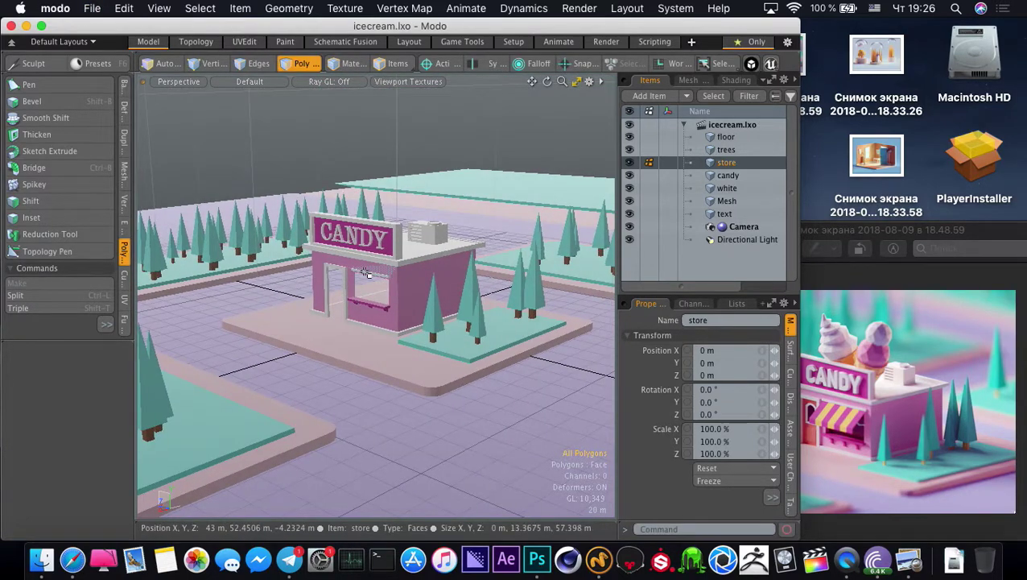
pyautogui.keyDown('alt'); pyautogui.moveTo(281, 296); pyautogui.dragTo(367, 309); pyautogui.keyUp('alt')
pyautogui.keyDown('alt'); pyautogui.moveTo(444, 264); pyautogui.dragTo(501, 310); pyautogui.keyUp('alt')
pyautogui.keyDown('alt'); pyautogui.moveTo(501, 310); pyautogui.dragTo(369, 266); pyautogui.keyUp('alt')
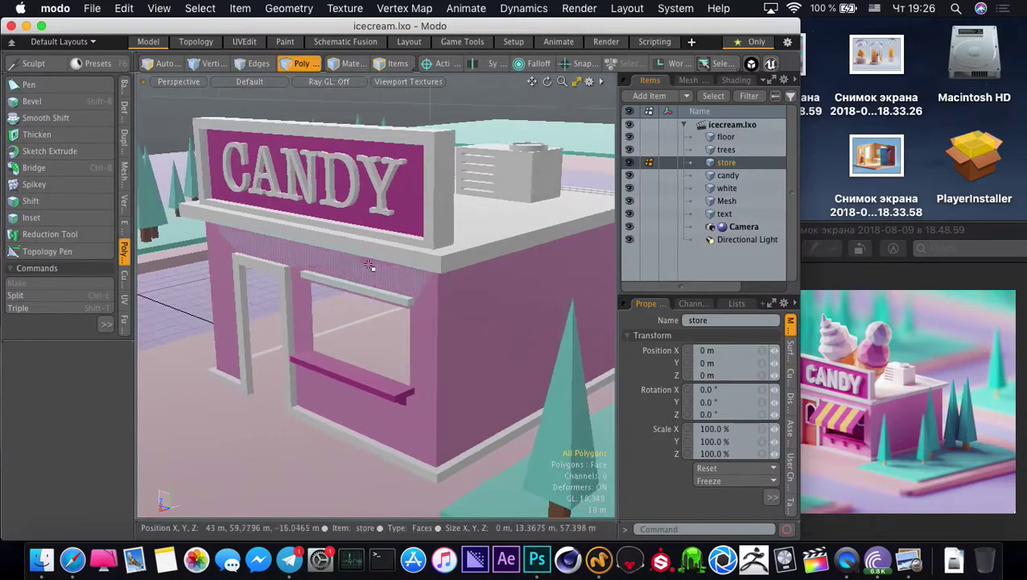
pyautogui.press('2')
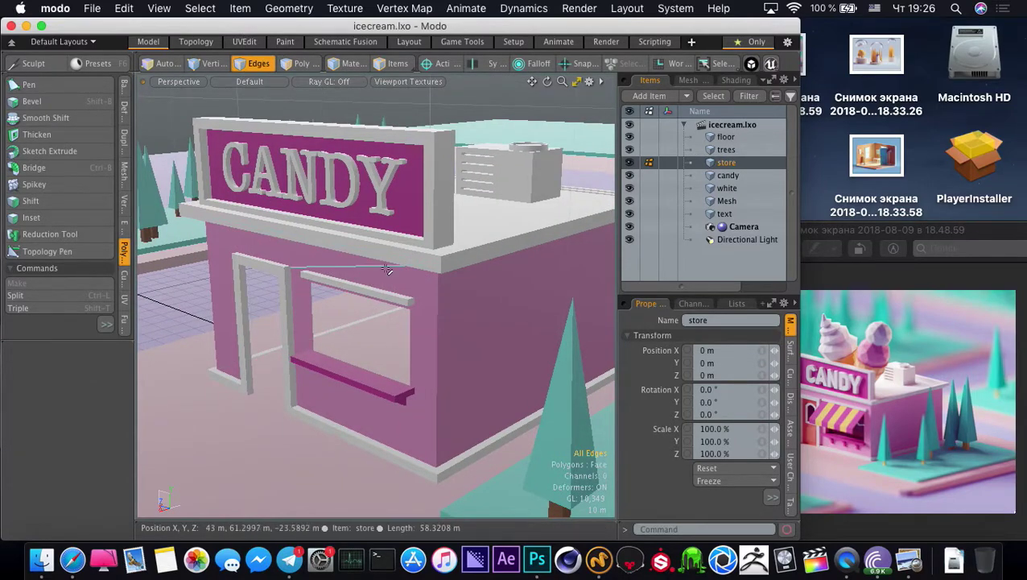
pyautogui.press('/')
pyautogui.press('/')
pyautogui.press('3')
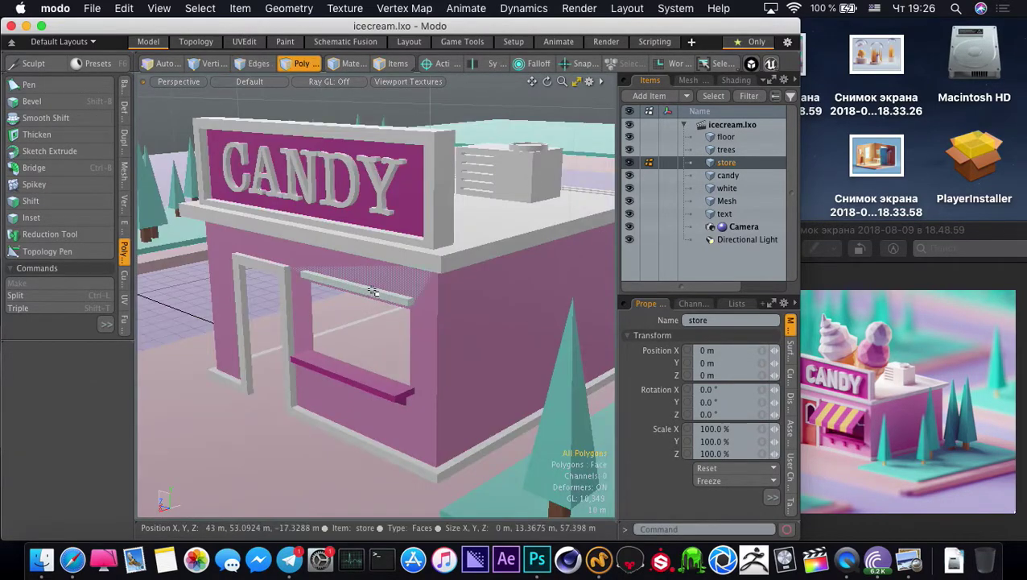
pyautogui.press('/')
pyautogui.press('/')
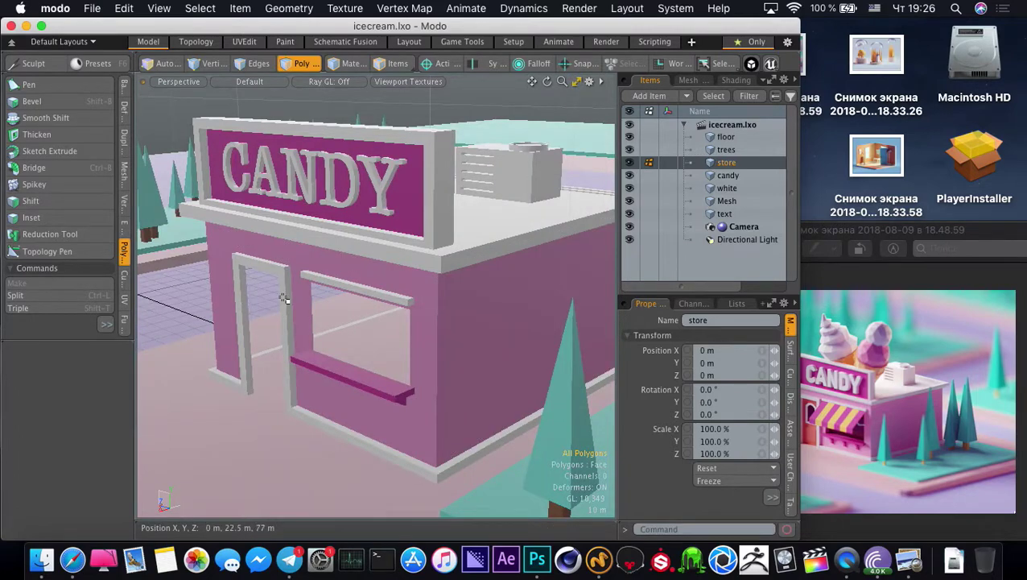
# Copy the front face of the white trim above the window into a new mesh item
pyautogui.click(285, 299)
pyautogui.press('/')
pyautogui.click(340, 288)
pyautogui.press('2')
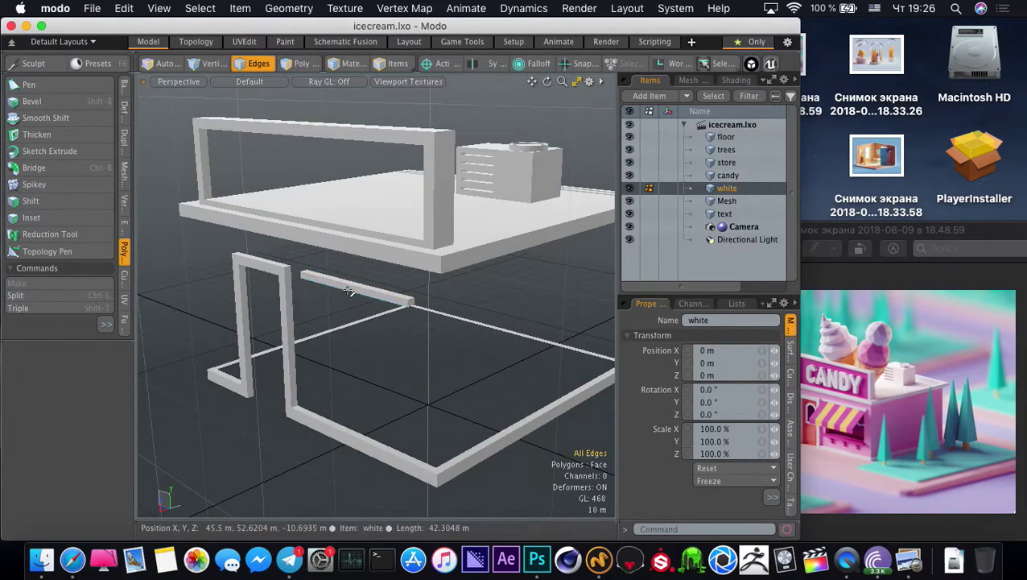
pyautogui.press('3')
pyautogui.doubleClick(349, 289)
pyautogui.keyDown('alt'); pyautogui.moveTo(367, 342); pyautogui.dragTo(368, 306); pyautogui.keyUp('alt')
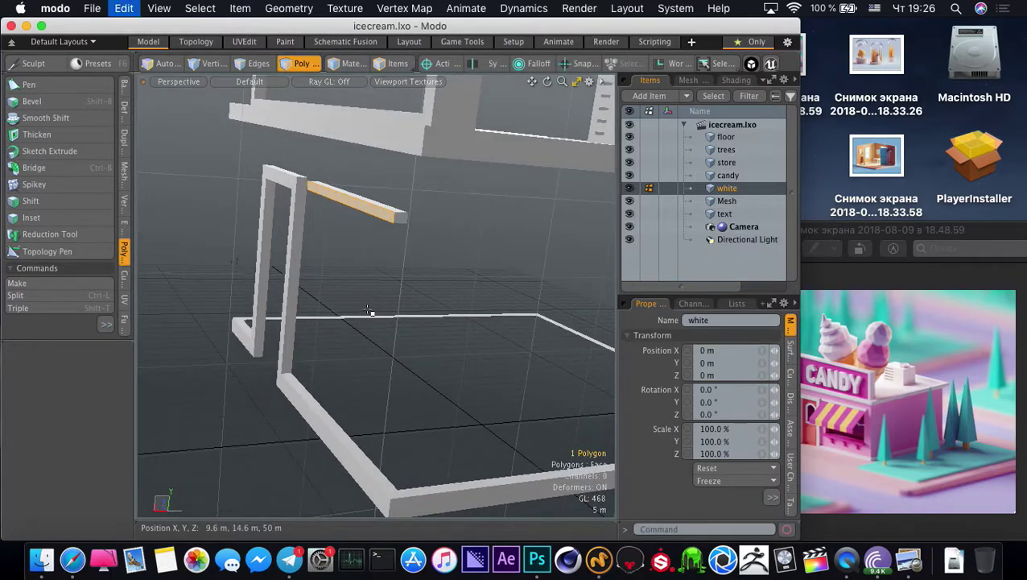
pyautogui.click(687, 96)
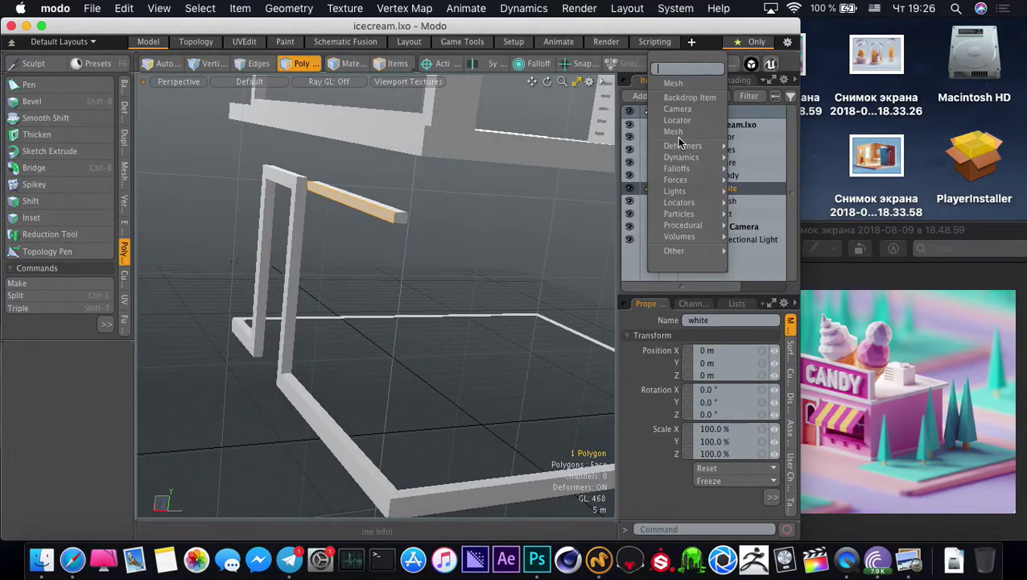
pyautogui.click(676, 131)
pyautogui.press('n')
pyautogui.press('super+v')
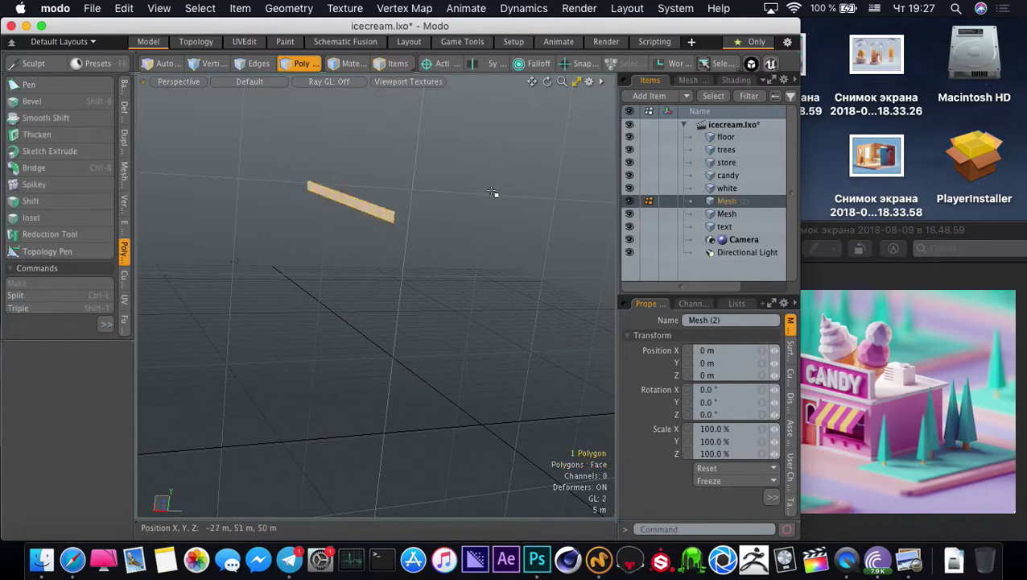
# Pull the copied strip's lower edge outward and down to form a slanted awning over the window
pyautogui.keyDown('alt'); pyautogui.moveTo(296, 222); pyautogui.dragTo(368, 252); pyautogui.keyUp('alt')
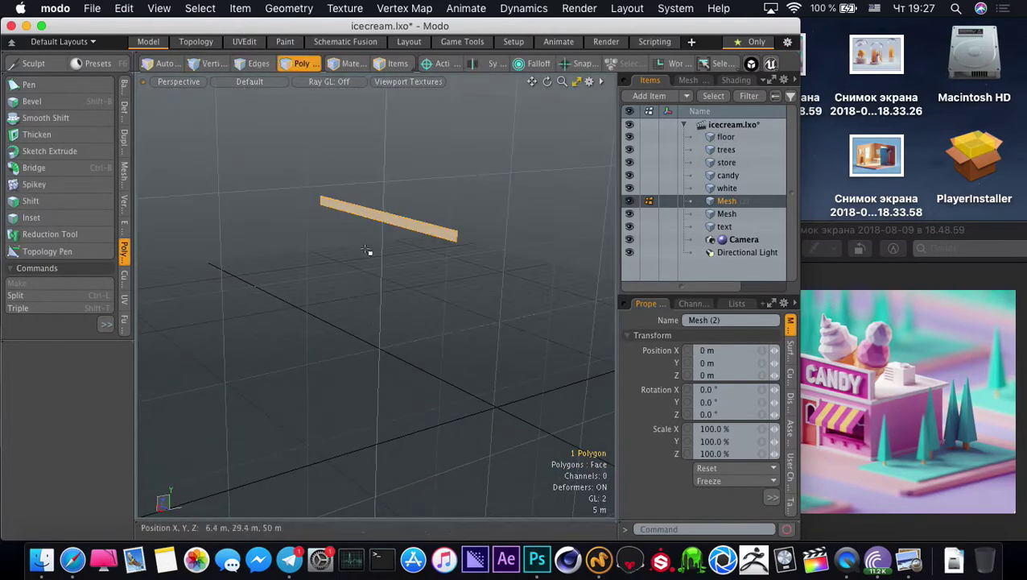
pyautogui.press('2')
pyautogui.press('w')
pyautogui.keyDown('alt'); pyautogui.moveTo(395, 215); pyautogui.dragTo(304, 222); pyautogui.keyUp('alt')
pyautogui.moveTo(232, 130); pyautogui.dragTo(341, 305)
pyautogui.press('3')
pyautogui.press('/')
pyautogui.moveTo(342, 305)
pyautogui.keyDown('alt'); pyautogui.mouseDown()
pyautogui.moveTo(479, 344)
pyautogui.moveTo(352, 339)
pyautogui.moveTo(355, 294)
pyautogui.mouseUp(); pyautogui.keyUp('alt')
pyautogui.press('w')
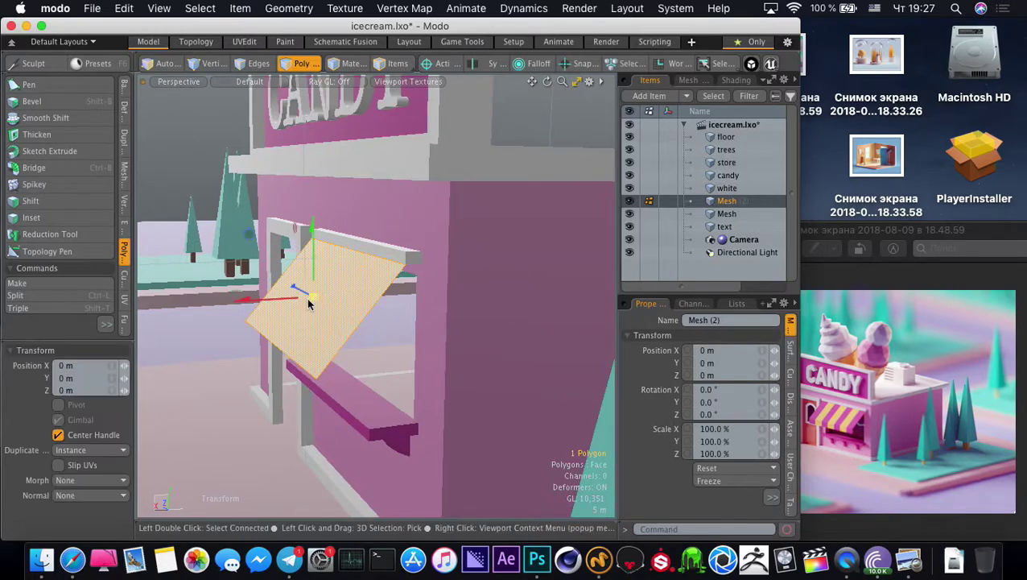
pyautogui.press('q')
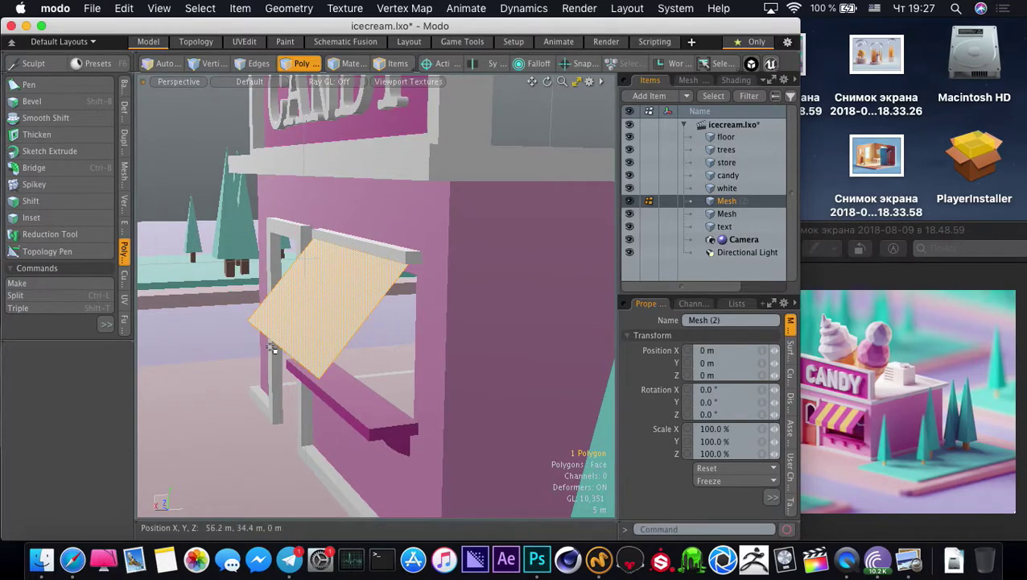
# Extend the awning's lower front edge straight down to form a hanging valance about 3.4 m tall
pyautogui.press('2')
pyautogui.press('z')
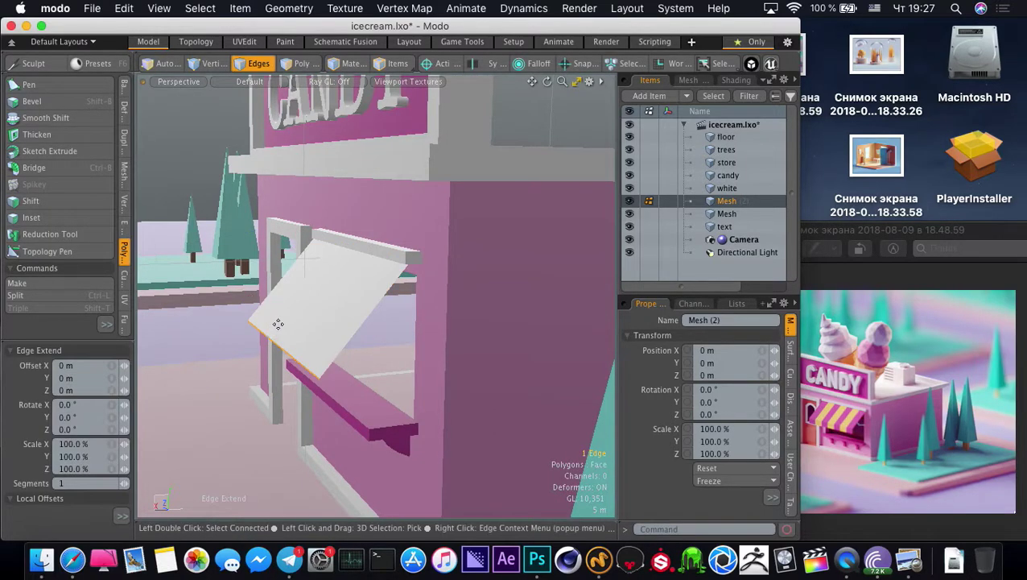
pyautogui.moveTo(280, 326); pyautogui.dragTo(354, 359)
pyautogui.press('q')
pyautogui.press('3')
pyautogui.click(294, 362)
pyautogui.moveTo(354, 359)
pyautogui.keyDown('ctrl'); pyautogui.keyDown('alt'); pyautogui.mouseDown()
pyautogui.moveTo(332, 354)
pyautogui.moveTo(362, 353)
pyautogui.mouseUp(); pyautogui.keyUp('alt'); pyautogui.keyUp('ctrl')
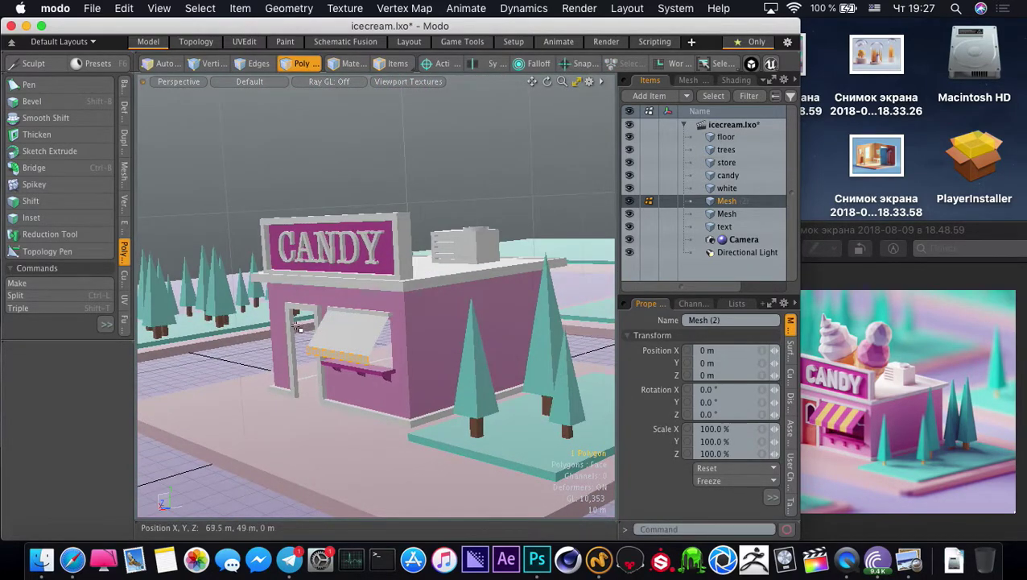
pyautogui.keyDown('alt'); pyautogui.moveTo(297, 326); pyautogui.dragTo(334, 330); pyautogui.keyUp('alt')
# Isolate the awning and split it across its width into two halves with a 50-50 edge slice
pyautogui.hotkey('shift', 'h')
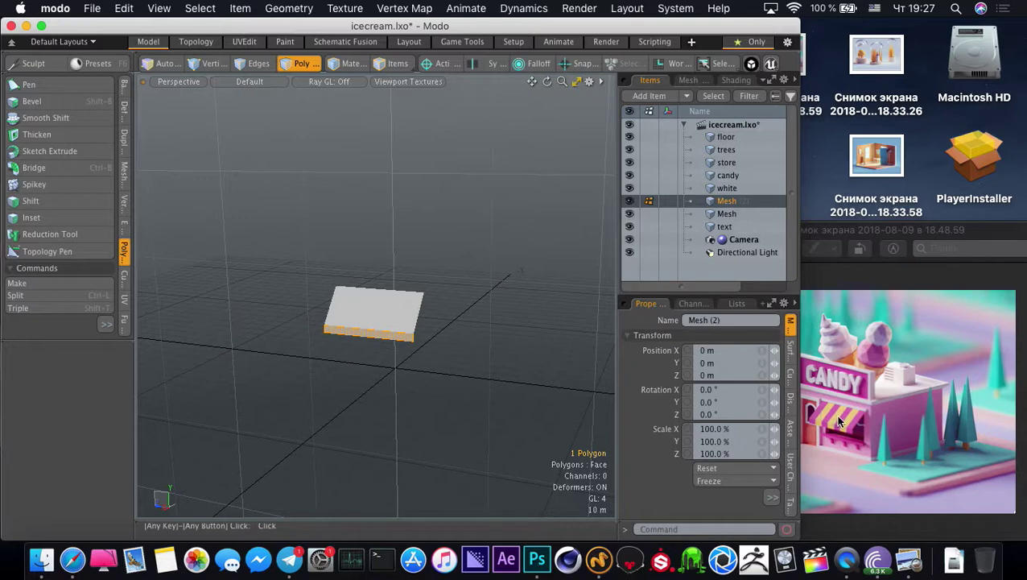
pyautogui.press('2')
pyautogui.click(367, 337)
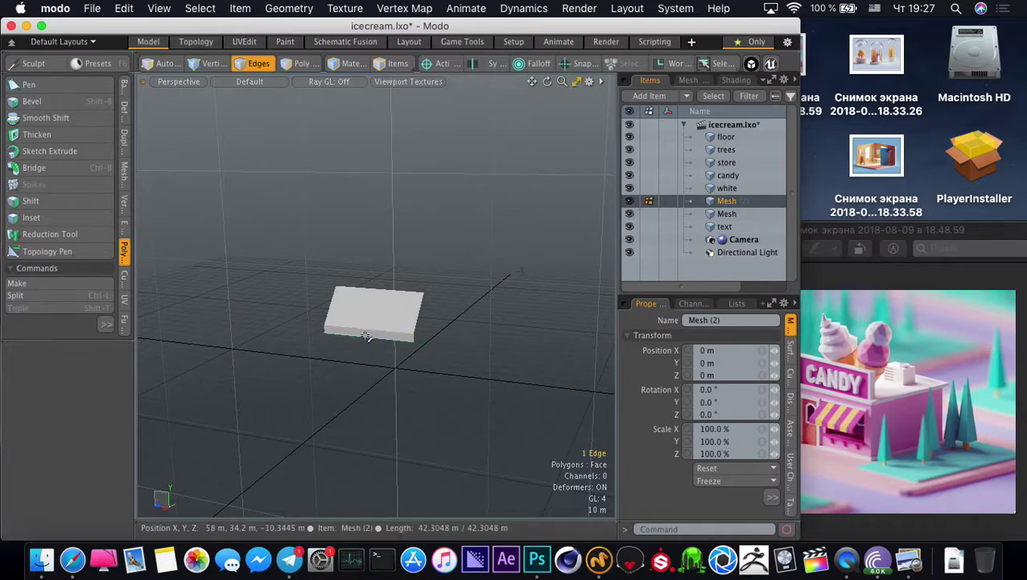
pyautogui.hotkey('alt', 'x')
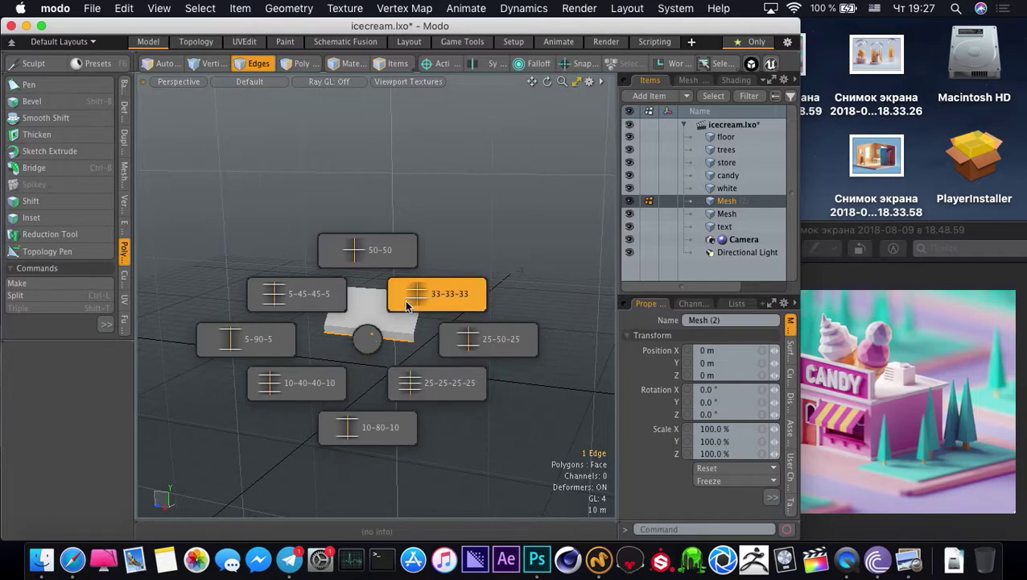
pyautogui.click(353, 256)
pyautogui.press('3')
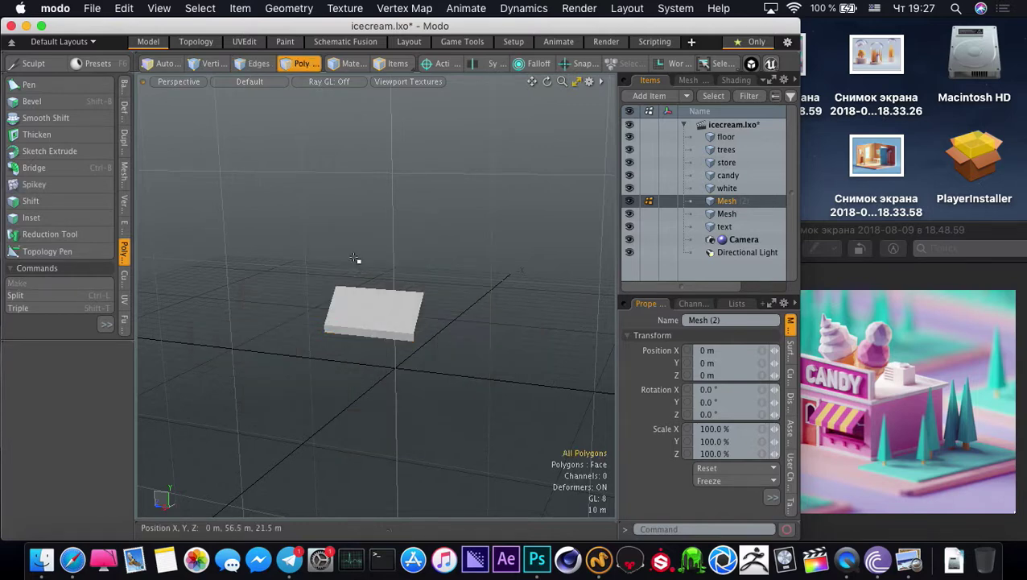
# Split both halves of the awning with the 33-33-33 slice to get six equal strips
pyautogui.press('2')
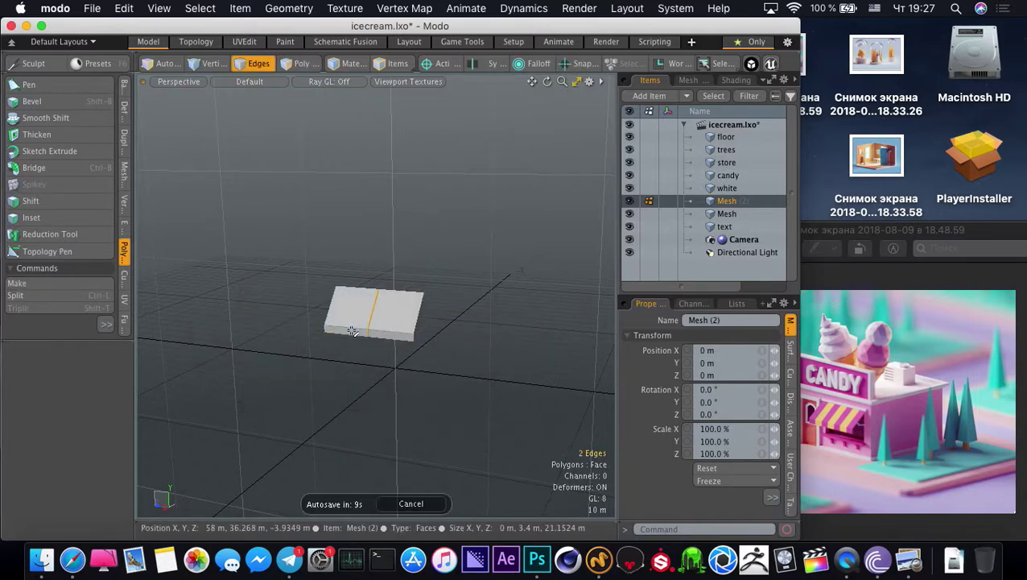
pyautogui.hotkey('alt', 'x')
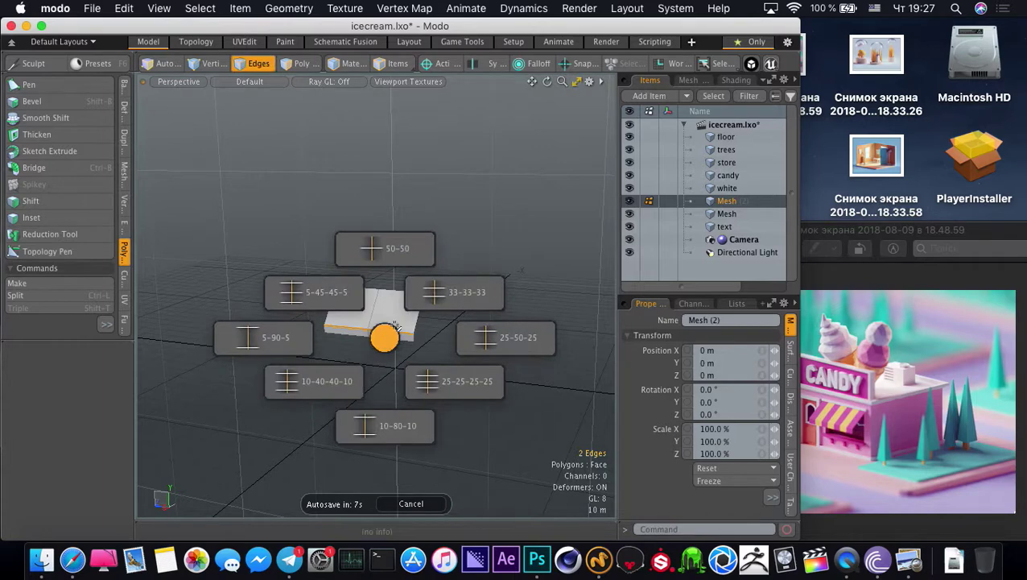
pyautogui.click(424, 296)
pyautogui.press('3')
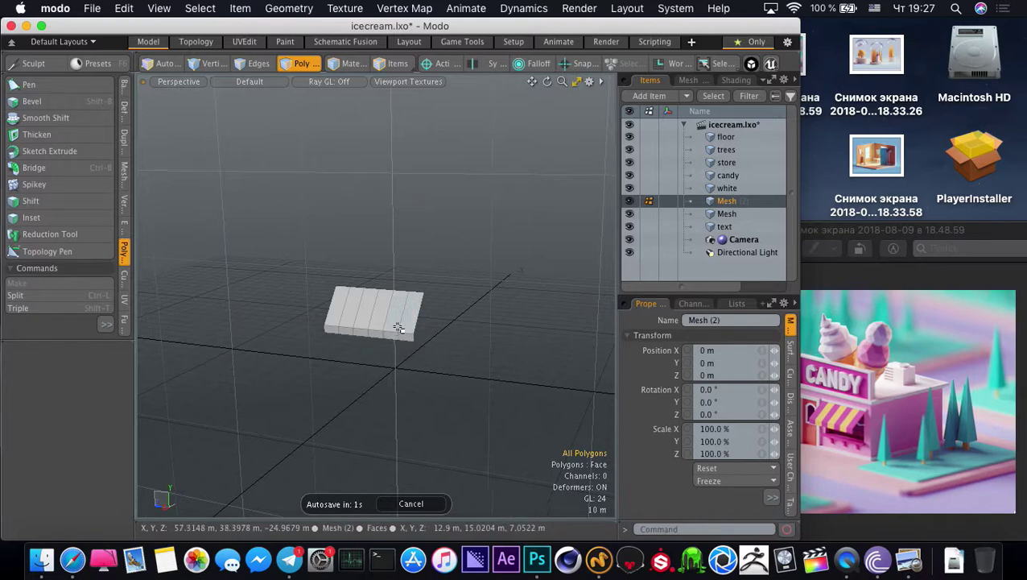
# Assign a new material named yellow to all awning polygons, sampling its colour from the reference awning
pyautogui.keyDown('ctrl'); pyautogui.keyDown('alt'); pyautogui.moveTo(376, 291); pyautogui.dragTo(403, 323); pyautogui.keyUp('alt'); pyautogui.keyUp('ctrl')
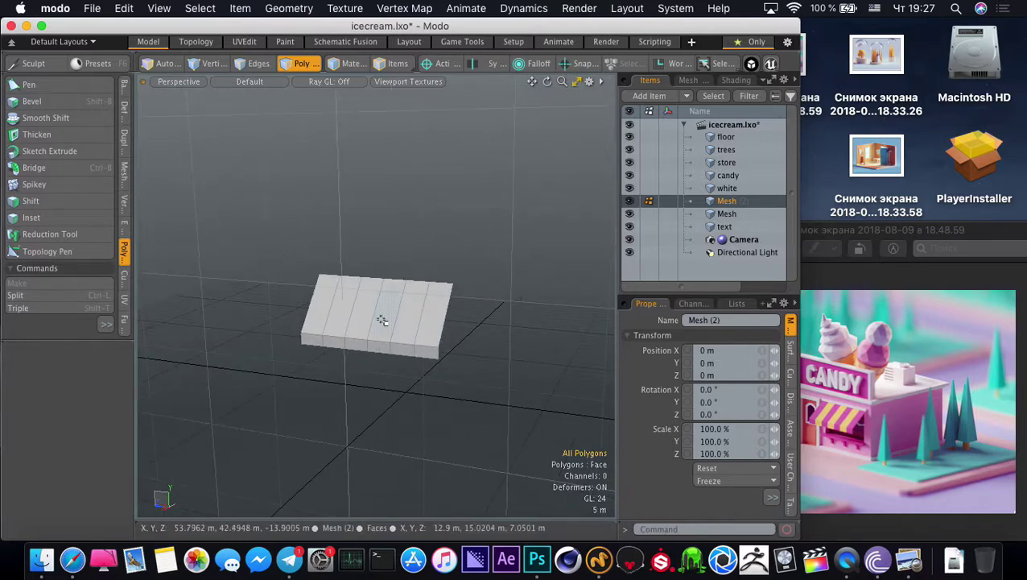
pyautogui.keyDown('alt'); pyautogui.moveTo(319, 325); pyautogui.dragTo(339, 344); pyautogui.keyUp('alt')
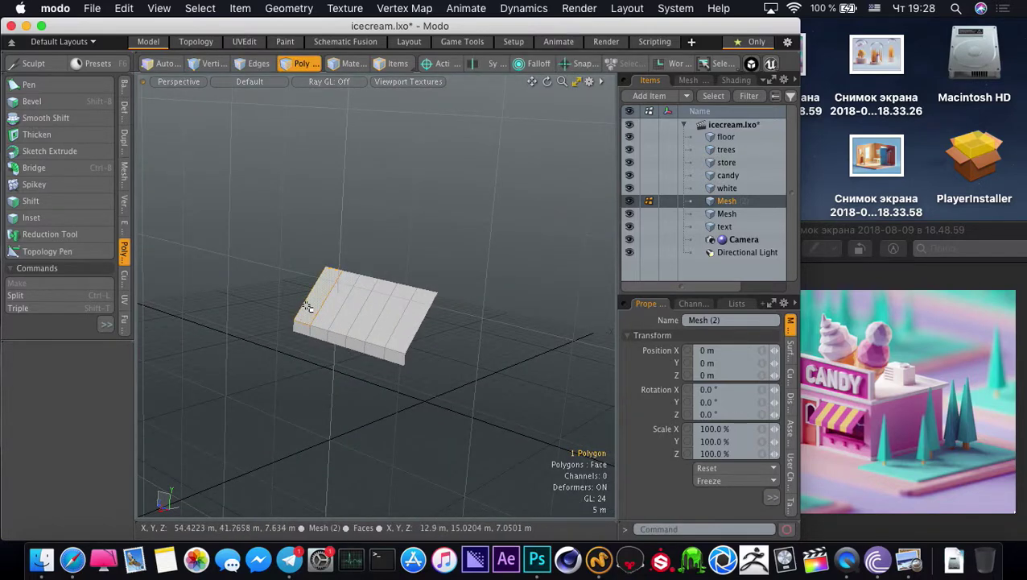
pyautogui.keyDown('shift'); pyautogui.click(316, 309); pyautogui.keyUp('shift')
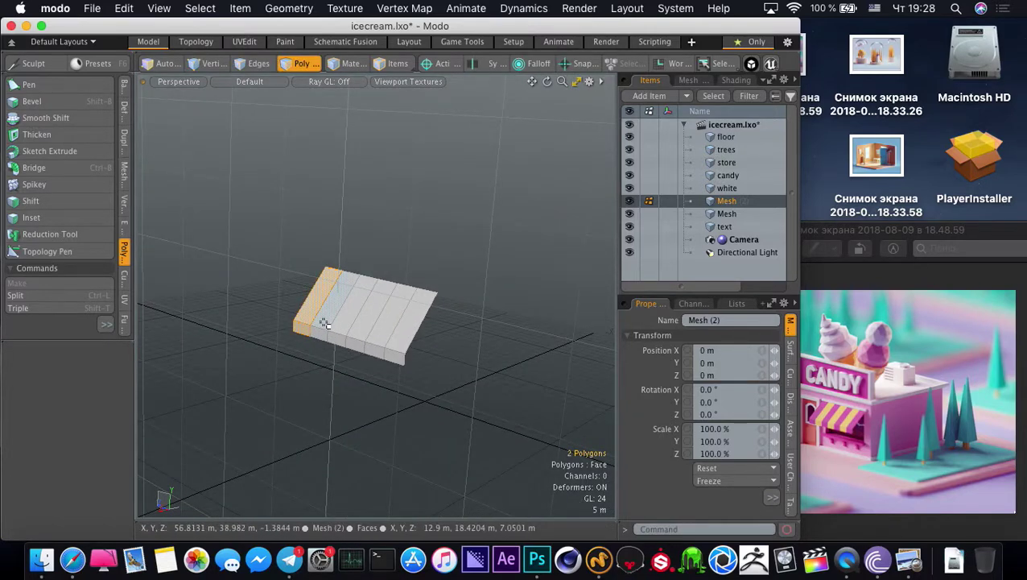
pyautogui.doubleClick(324, 323)
pyautogui.press('m')
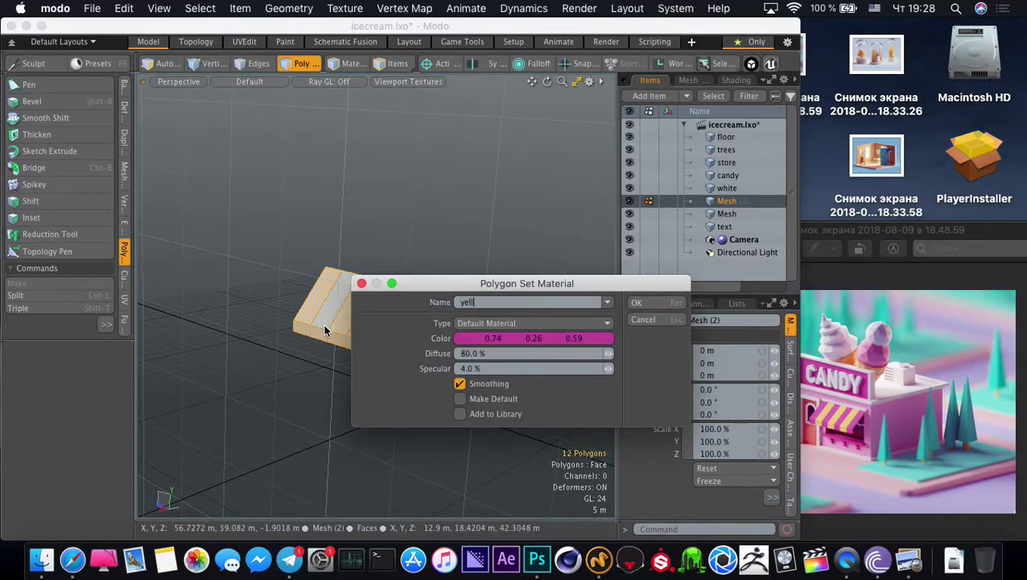
pyautogui.click(487, 341)
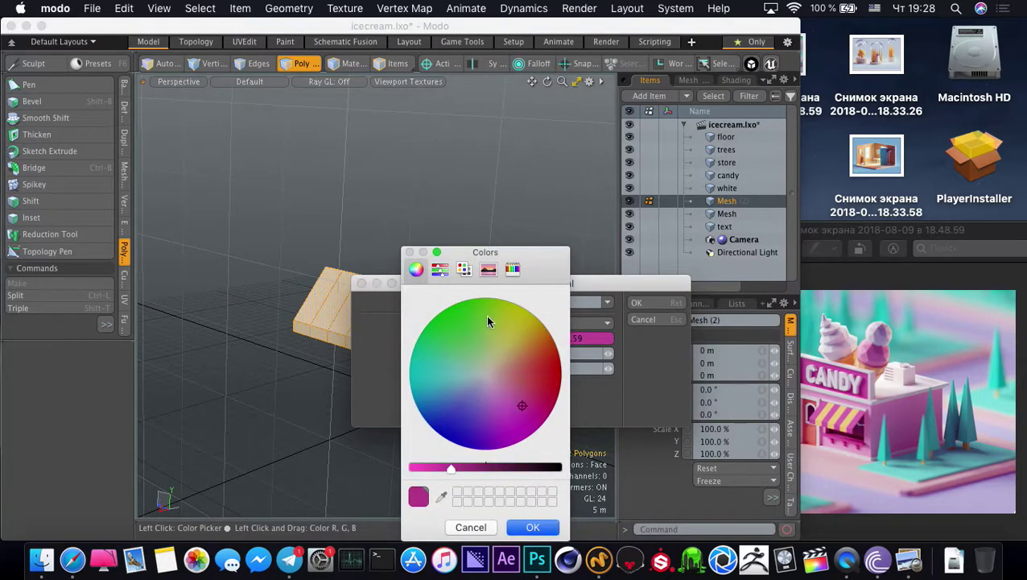
pyautogui.click(441, 497)
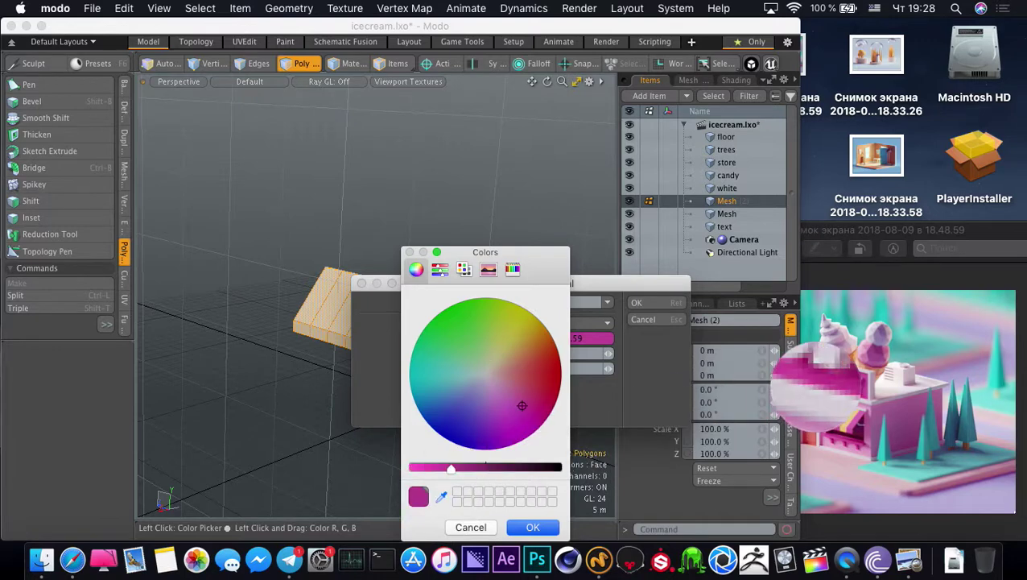
pyautogui.click(827, 407)
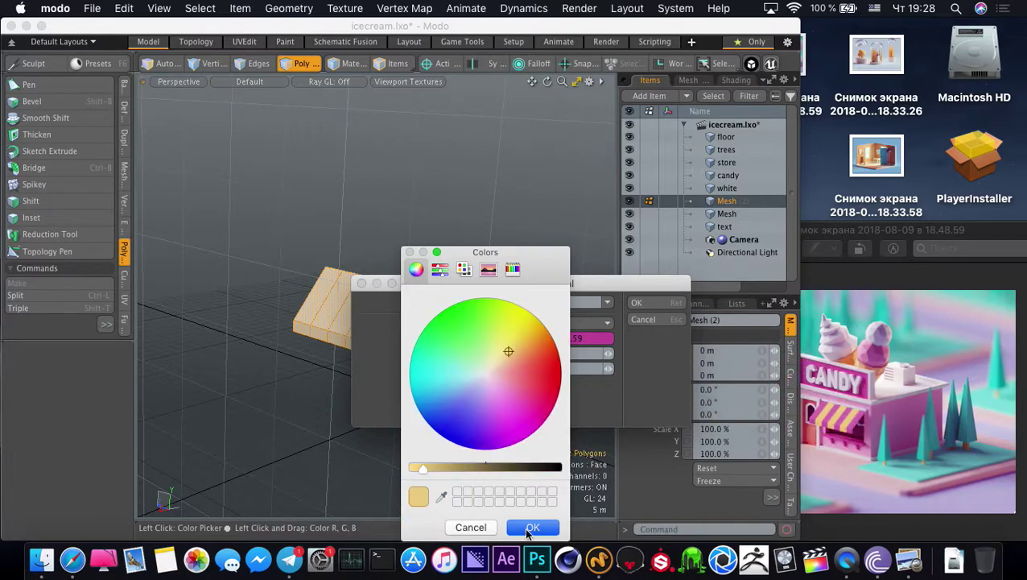
pyautogui.click(531, 528)
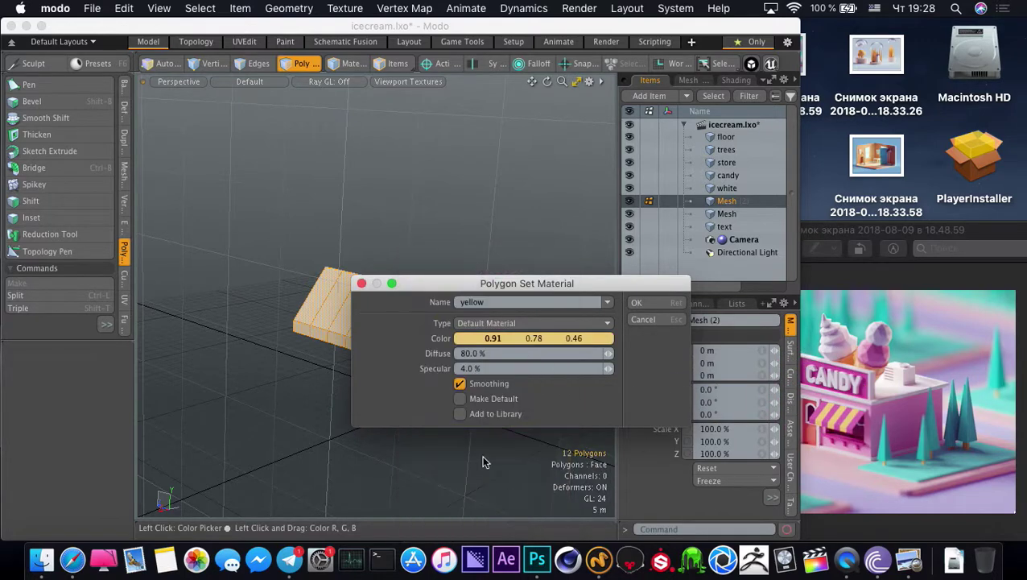
pyautogui.click(636, 303)
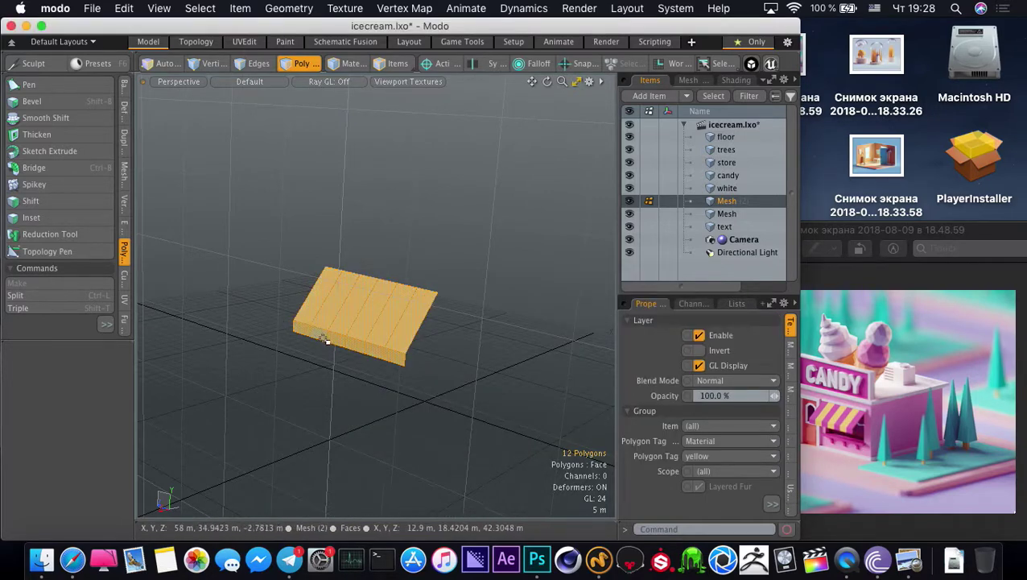
# Assign the existing candy material to every other awning strip, including its valance face, starting at the door end
pyautogui.moveTo(299, 318); pyautogui.dragTo(375, 355)
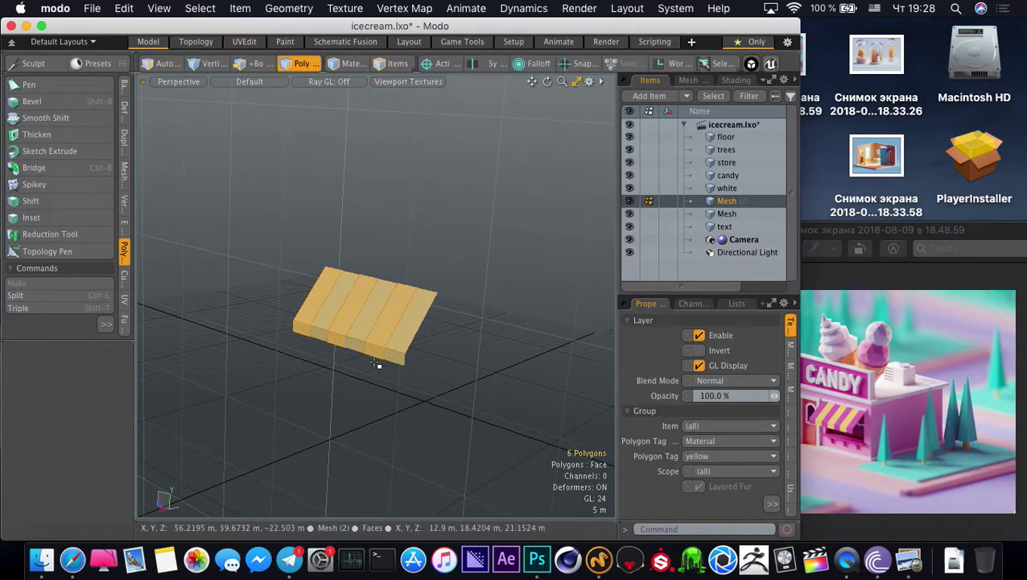
pyautogui.press('m')
pyautogui.click(607, 307)
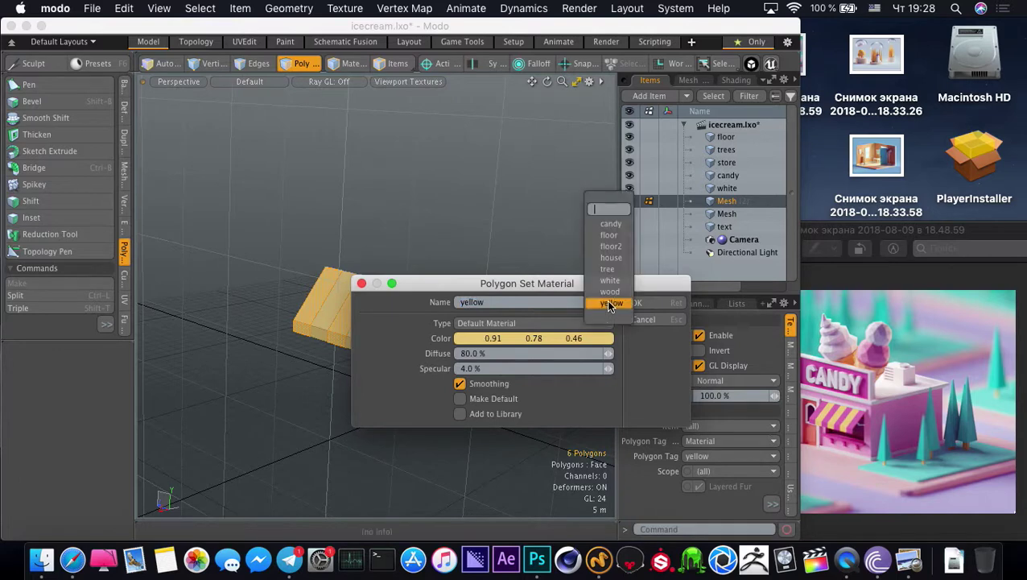
pyautogui.click(604, 224)
pyautogui.click(636, 303)
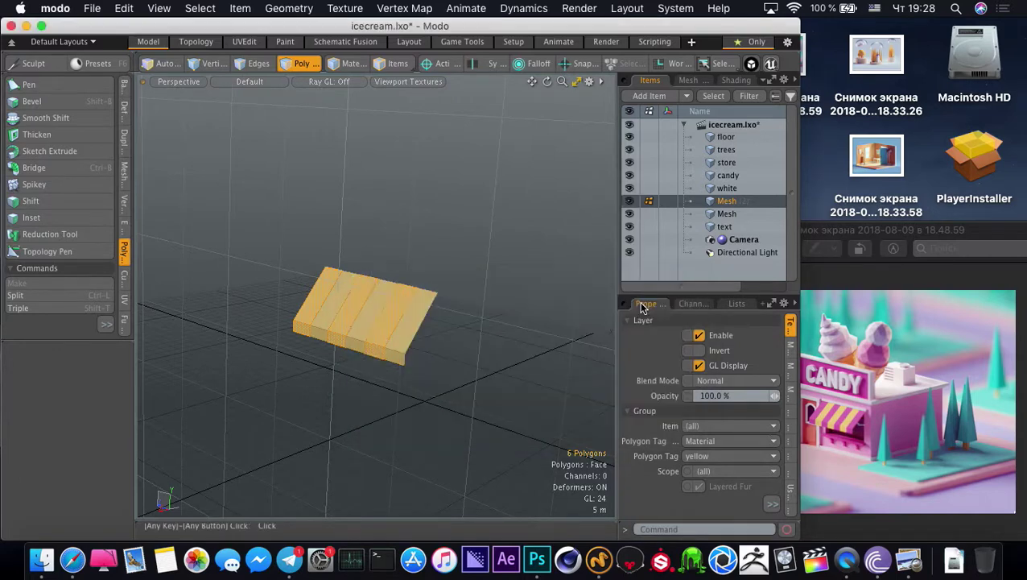
pyautogui.click(458, 360)
# Stretch the three brackets under the window shelf vertically to about 156% and move them down about 1.4 m
pyautogui.scroll(-3, 401, 357)
pyautogui.keyDown('alt'); pyautogui.moveTo(402, 358); pyautogui.dragTo(363, 362); pyautogui.keyUp('alt')
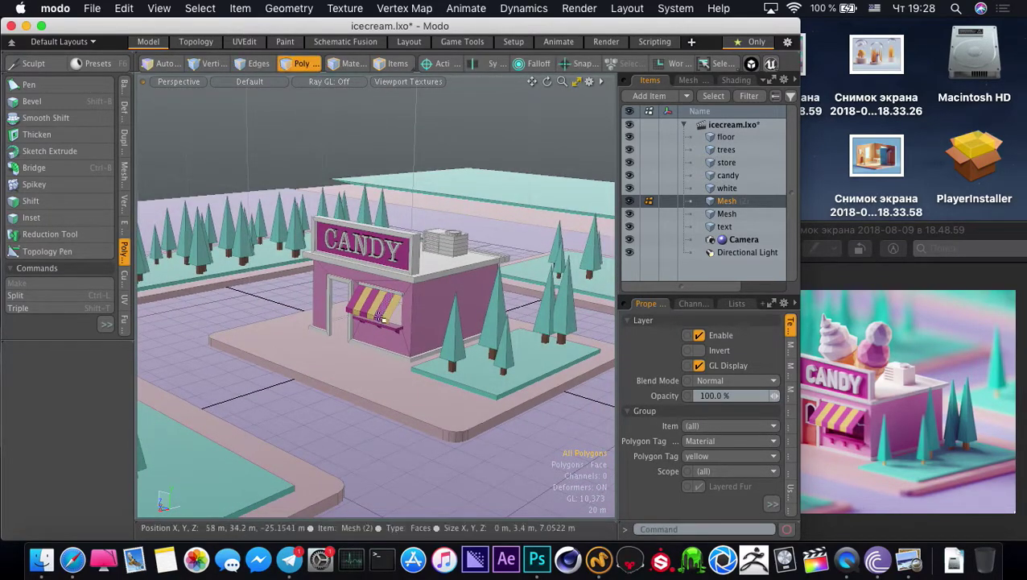
pyautogui.scroll(5, 389, 334)
pyautogui.press('1')
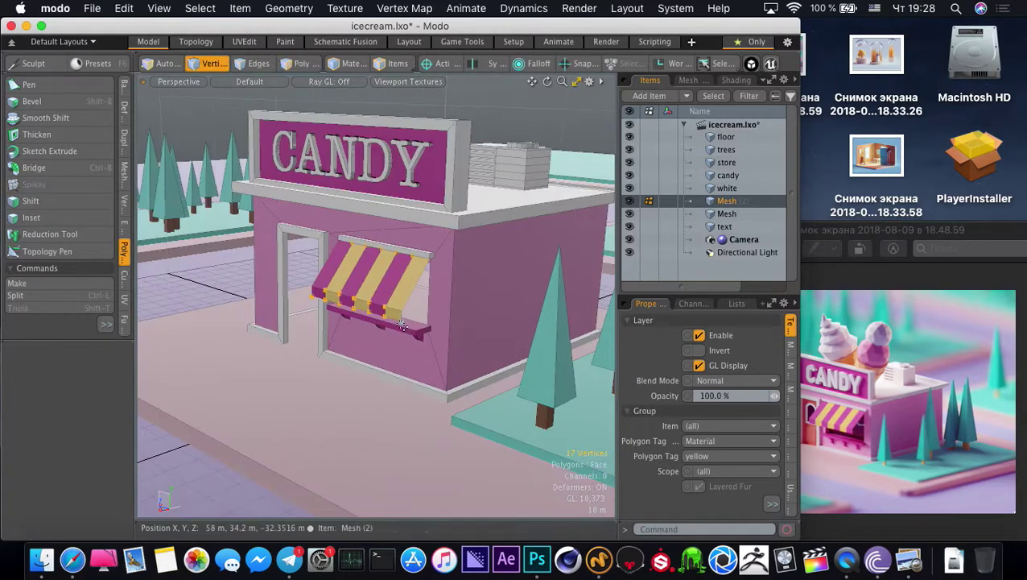
pyautogui.keyDown('alt'); pyautogui.moveTo(414, 331); pyautogui.dragTo(408, 323); pyautogui.keyUp('alt')
pyautogui.click(407, 323)
pyautogui.scroll(3, 432, 337)
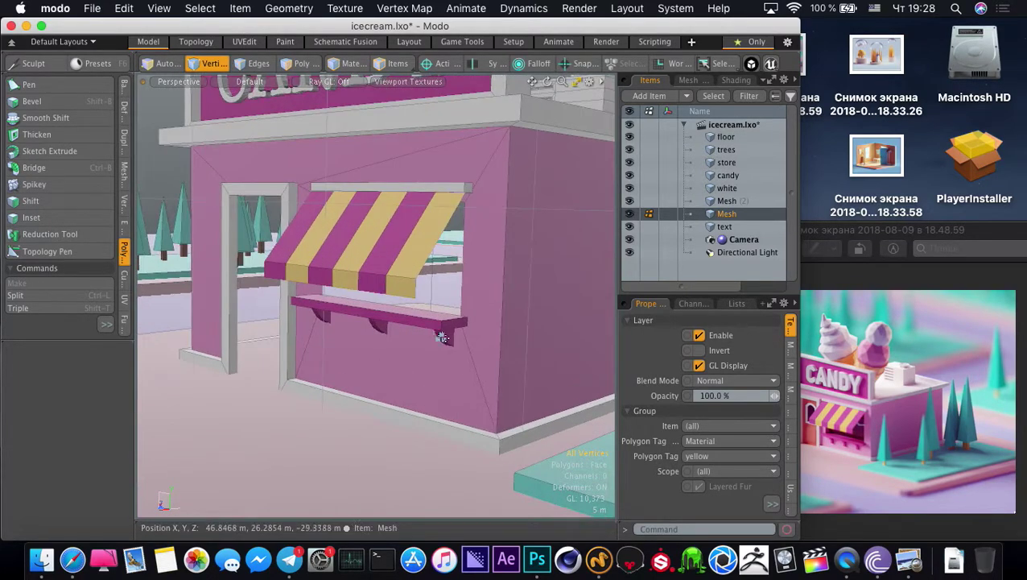
pyautogui.press('4')
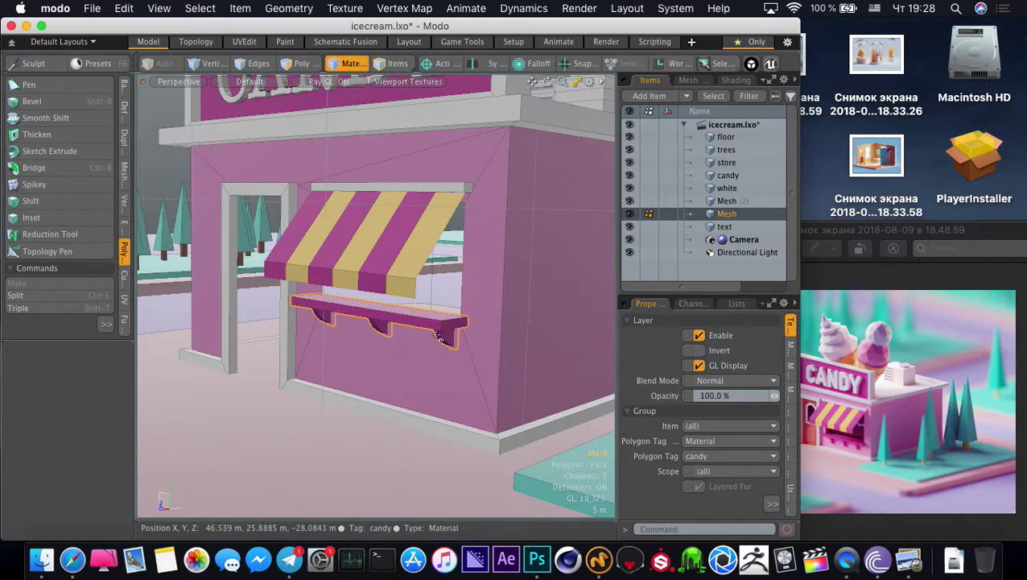
pyautogui.press('3')
pyautogui.click(444, 338)
pyautogui.keyDown('shift'); pyautogui.click(383, 327); pyautogui.keyUp('shift')
pyautogui.keyDown('shift'); pyautogui.click(323, 316); pyautogui.keyUp('shift')
pyautogui.press(']')
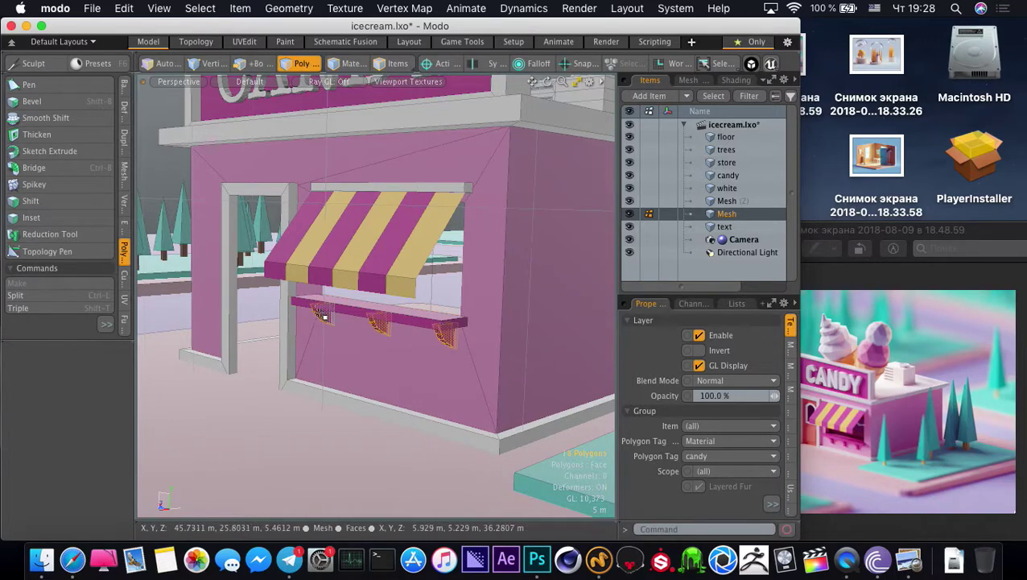
pyautogui.press('y')
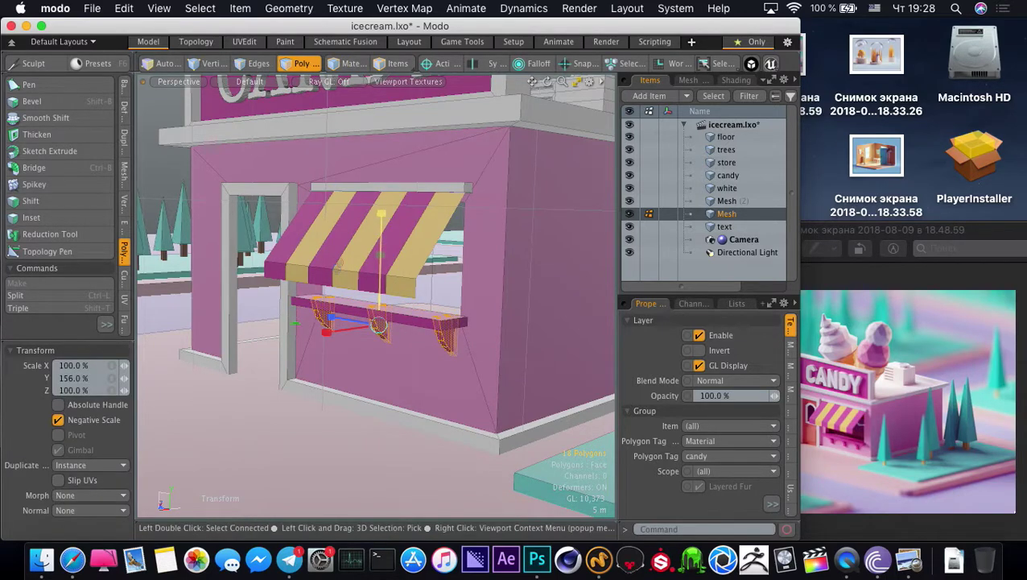
pyautogui.press('w')
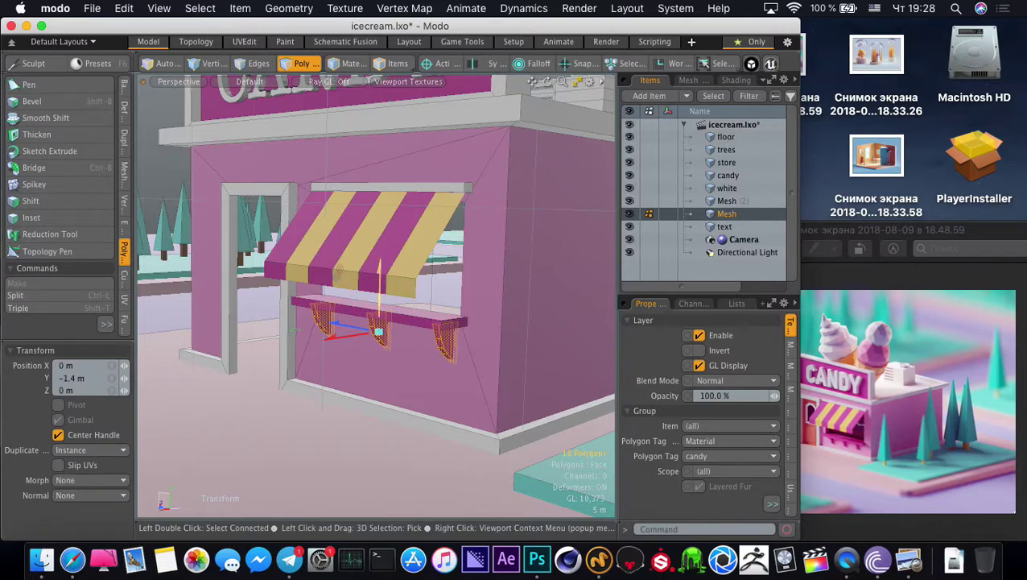
pyautogui.press('q')
# Select the awning's six front valance faces and scale them vertically to about 118.5%
pyautogui.keyDown('ctrl'); pyautogui.keyDown('alt'); pyautogui.moveTo(407, 319); pyautogui.dragTo(346, 322); pyautogui.keyUp('alt'); pyautogui.keyUp('ctrl')
pyautogui.click(246, 312)
pyautogui.moveTo(344, 371)
pyautogui.keyDown('ctrl'); pyautogui.keyDown('alt'); pyautogui.mouseDown()
pyautogui.moveTo(401, 415)
pyautogui.moveTo(338, 390)
pyautogui.moveTo(340, 353)
pyautogui.mouseUp(); pyautogui.keyUp('alt'); pyautogui.keyUp('ctrl')
pyautogui.click(351, 333)
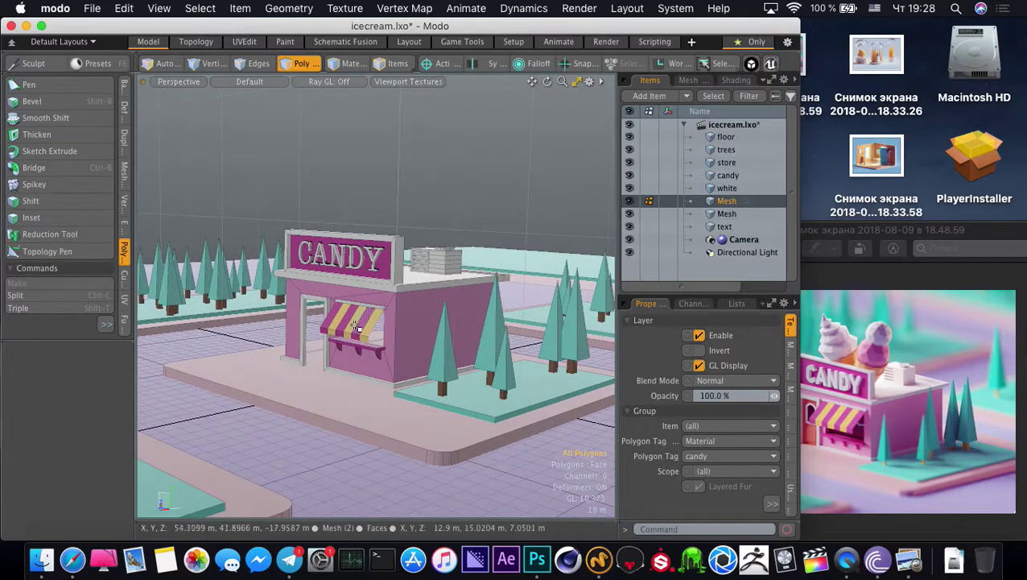
pyautogui.keyDown('shift'); pyautogui.click(331, 337); pyautogui.keyUp('shift')
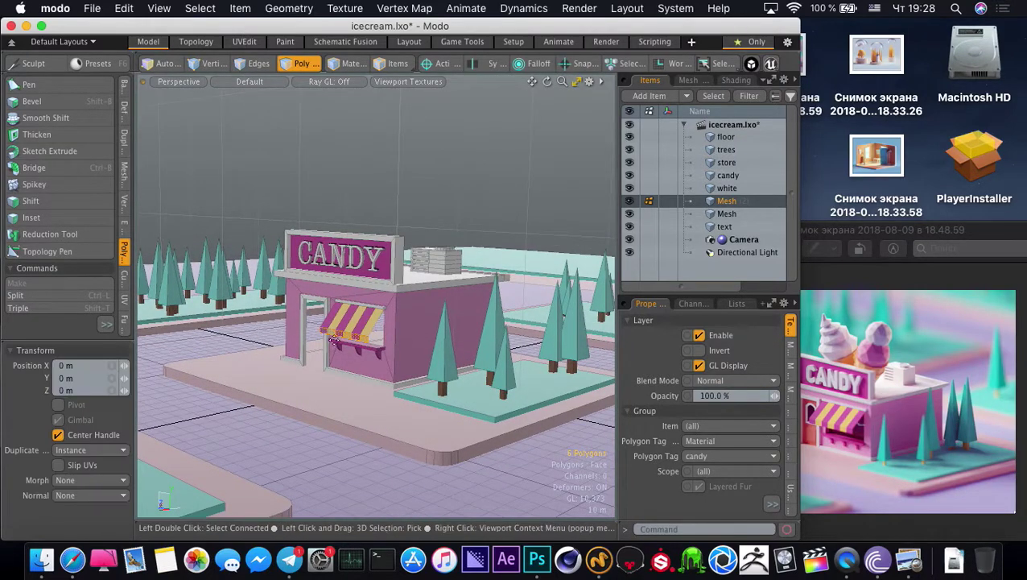
pyautogui.press('r')
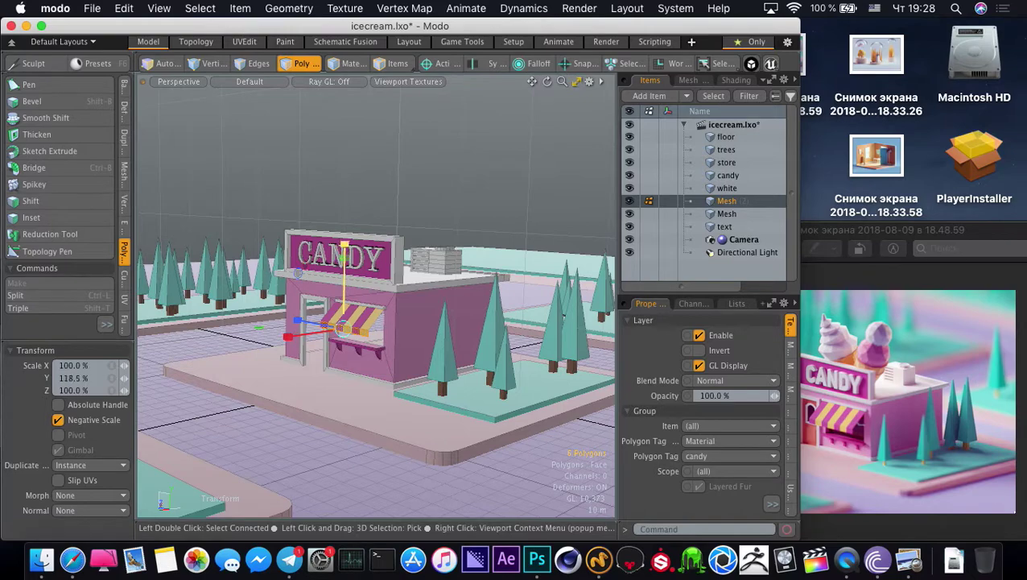
pyautogui.press('Escape')
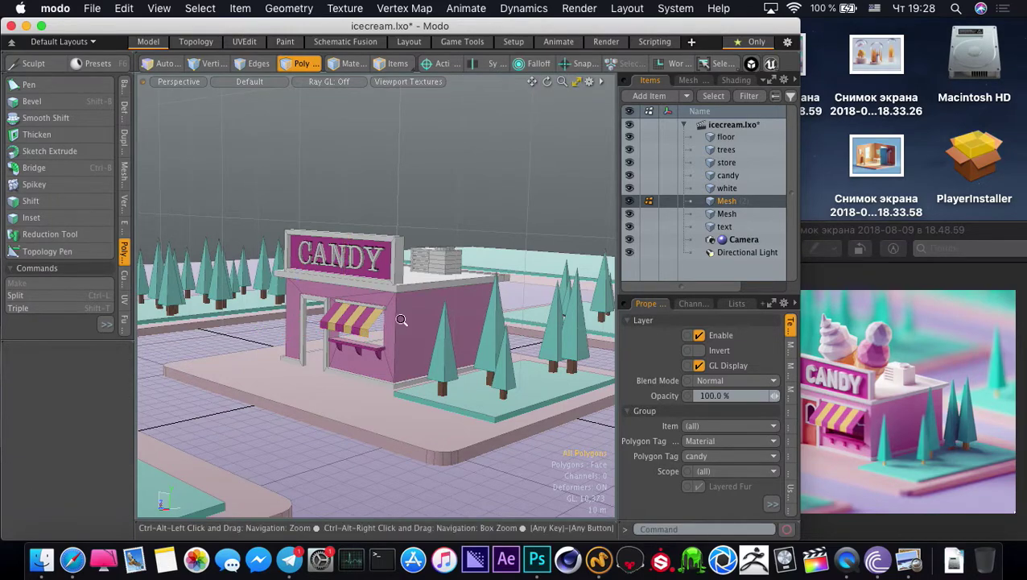
# Scale down the CANDY lettering in the text item so it sits with more margin inside the sign
pyautogui.keyDown('ctrl'); pyautogui.keyDown('alt'); pyautogui.moveTo(401, 319); pyautogui.dragTo(404, 390); pyautogui.keyUp('alt'); pyautogui.keyUp('ctrl')
pyautogui.press('3')
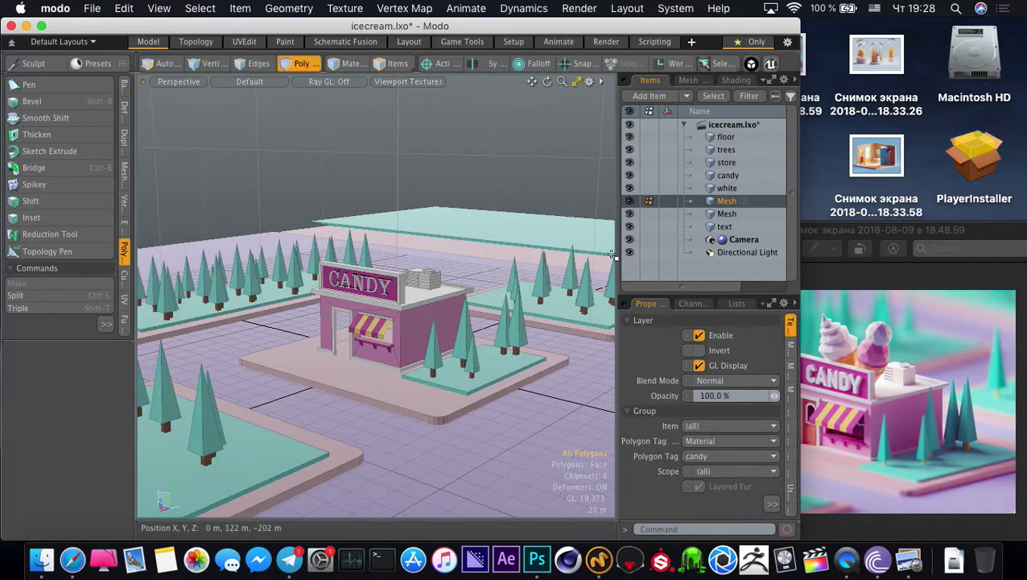
pyautogui.click(695, 228)
pyautogui.press('r')
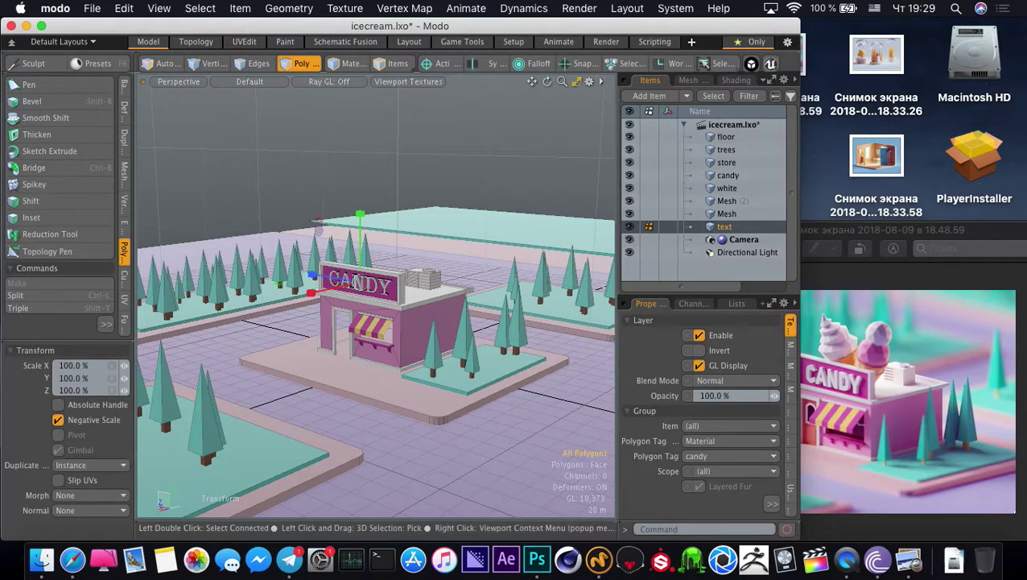
pyautogui.press('space')
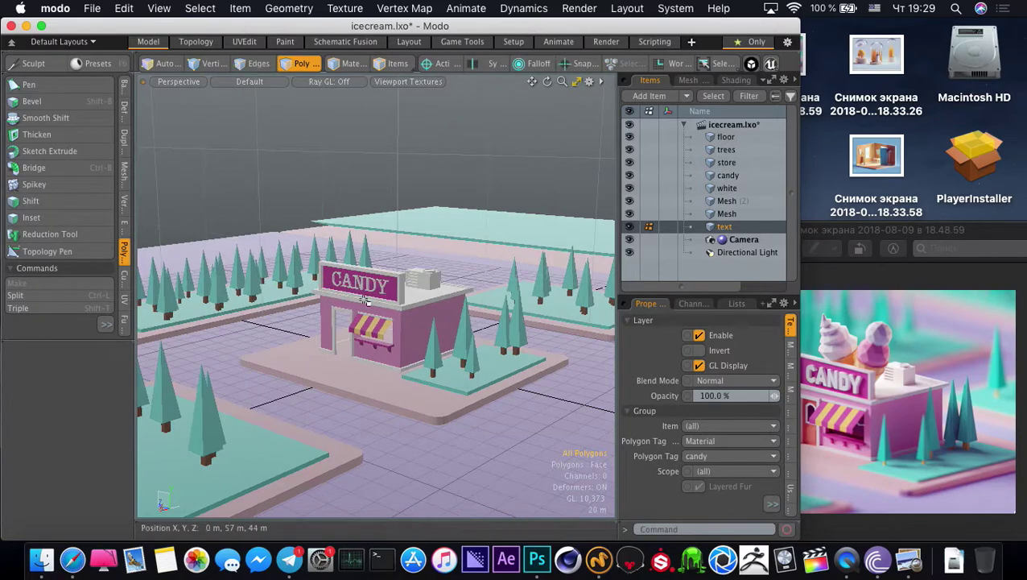
pyautogui.keyDown('alt'); pyautogui.moveTo(364, 296); pyautogui.dragTo(306, 322); pyautogui.keyUp('alt')
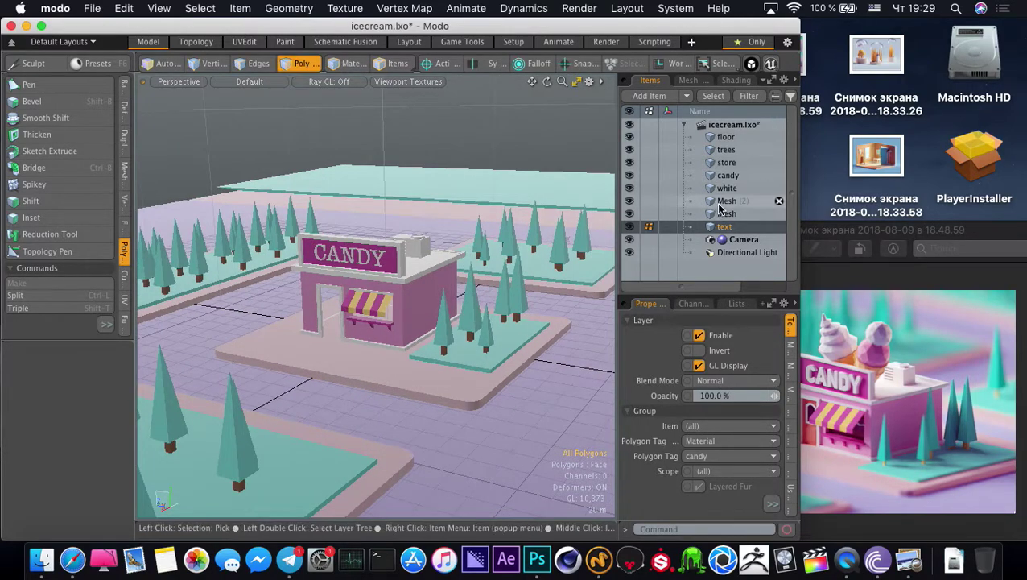
# Rename the awning's mesh item as shtora
pyautogui.click(722, 201)
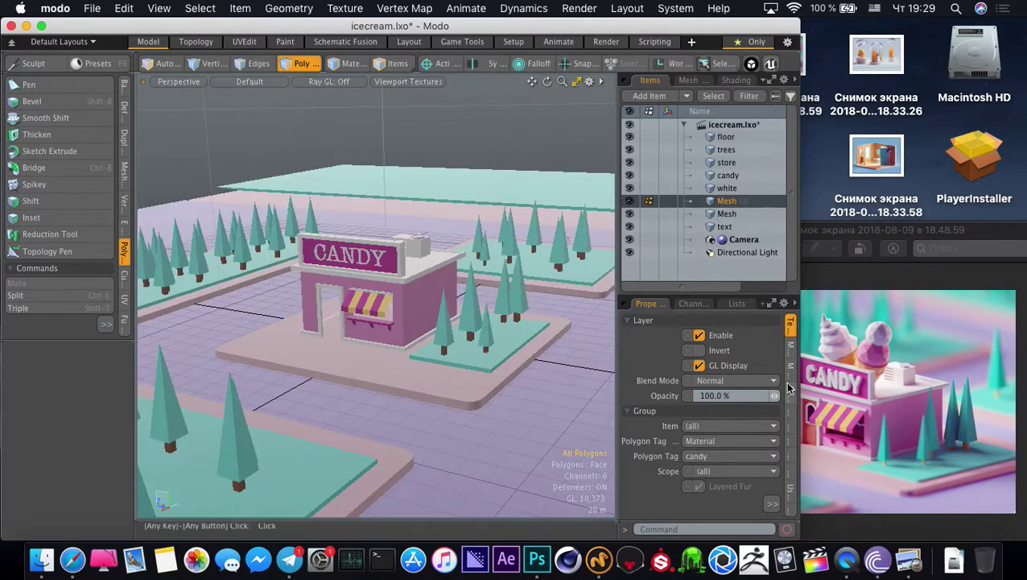
pyautogui.click(790, 394)
pyautogui.click(790, 410)
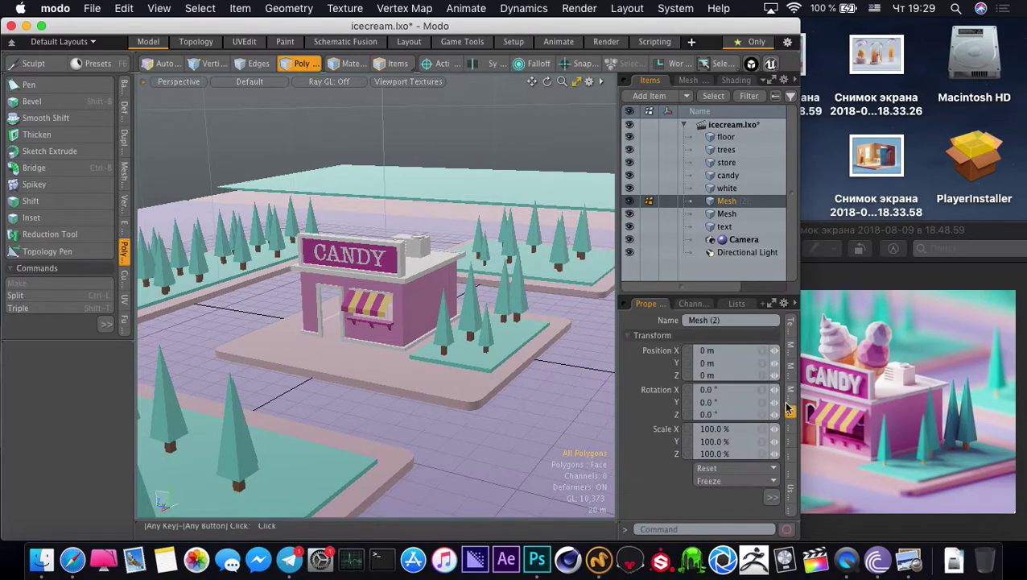
pyautogui.click(727, 321)
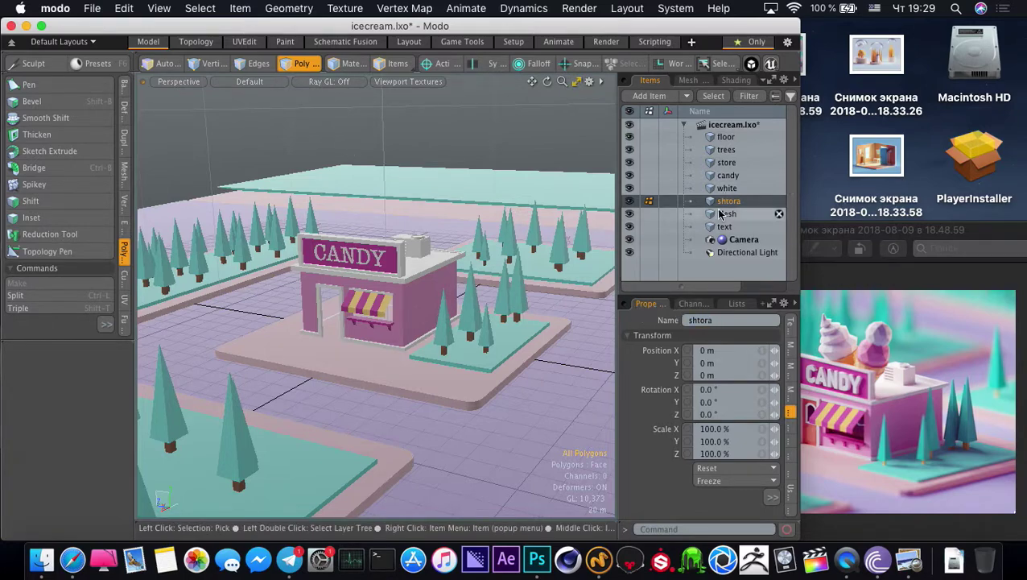
# Add a new mesh item and copy the two inner side faces of the white door frame into it
pyautogui.keyDown('alt'); pyautogui.moveTo(500, 317); pyautogui.dragTo(455, 342); pyautogui.keyUp('alt')
pyautogui.click(649, 96)
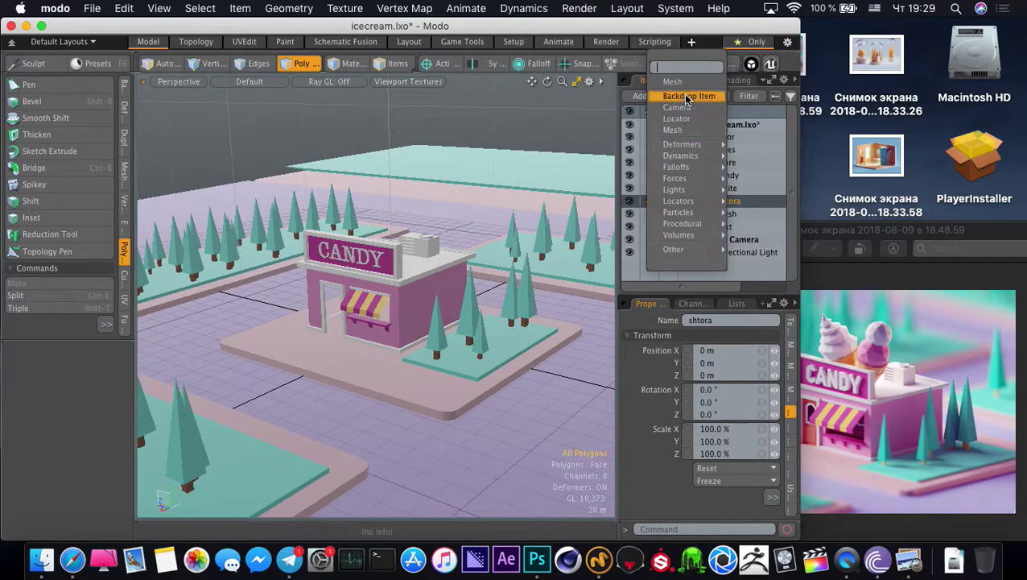
pyautogui.click(680, 131)
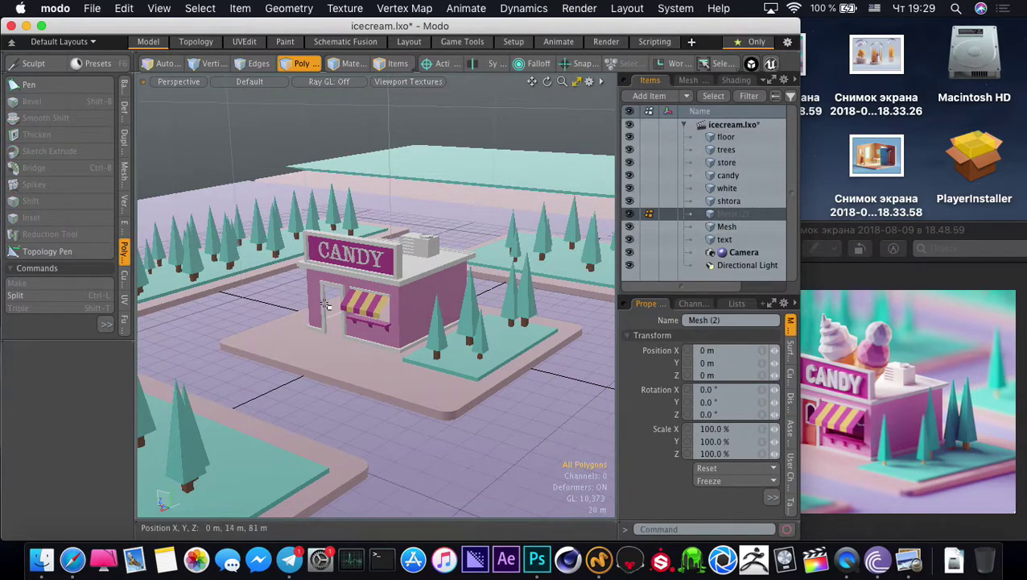
pyautogui.click(325, 306)
pyautogui.scroll(5, 329, 314)
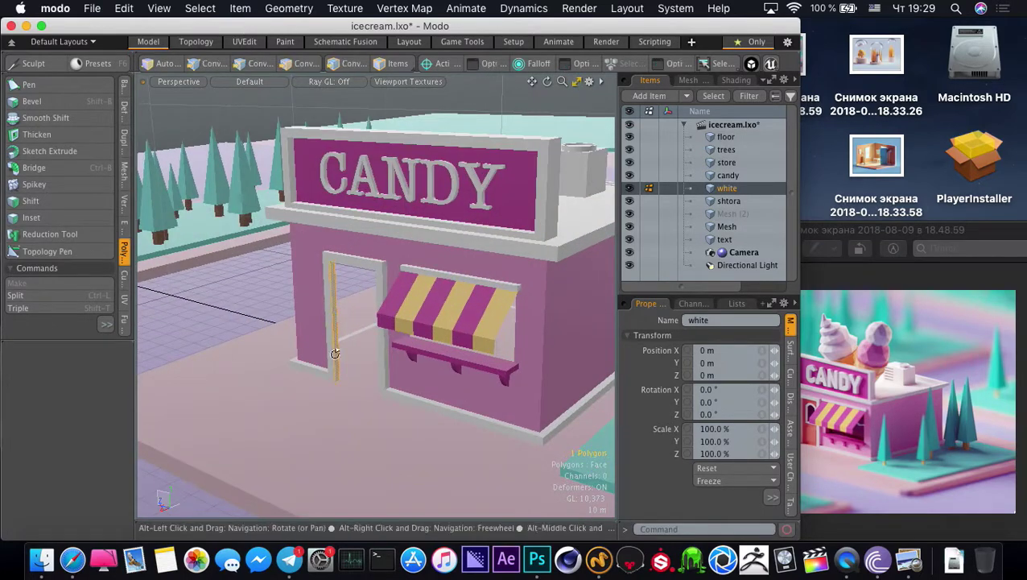
pyautogui.keyDown('alt'); pyautogui.moveTo(335, 354); pyautogui.dragTo(443, 321); pyautogui.keyUp('alt')
pyautogui.keyDown('shift'); pyautogui.click(391, 315); pyautogui.keyUp('shift')
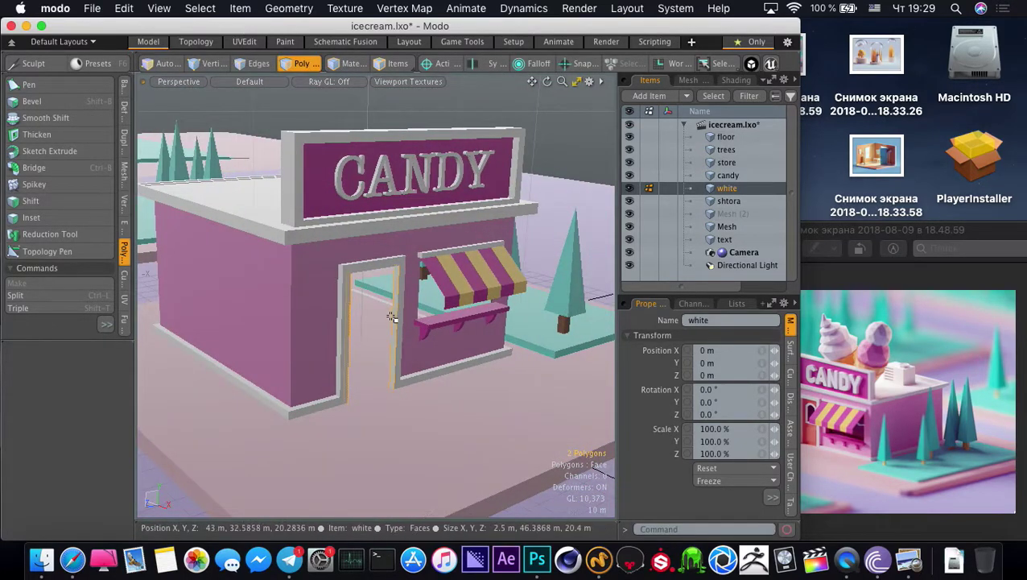
pyautogui.click(716, 213)
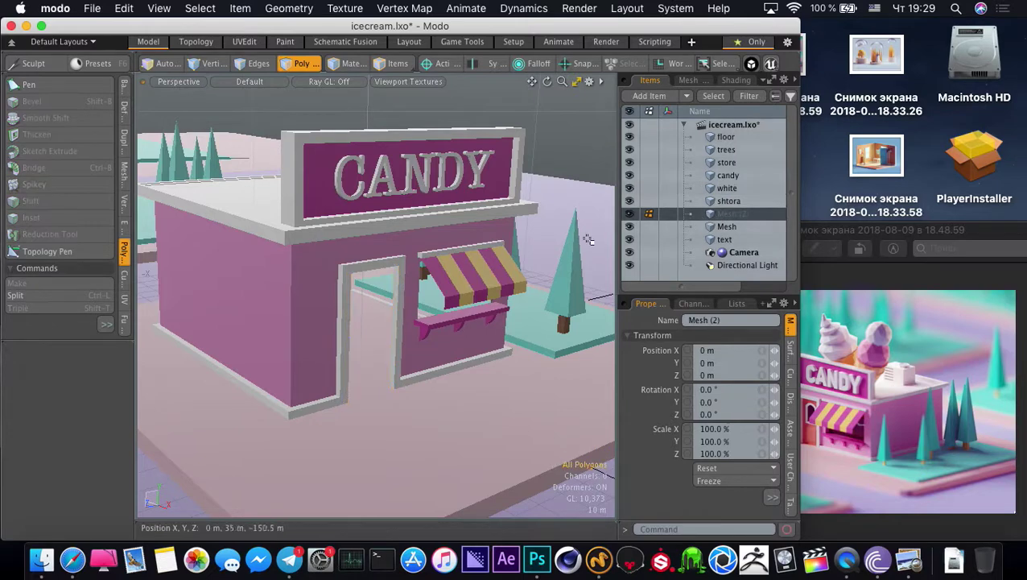
pyautogui.press('super+v')
# Isolate the copied door-frame strips and bridge their facing vertical edges to form a door panel
pyautogui.press('2')
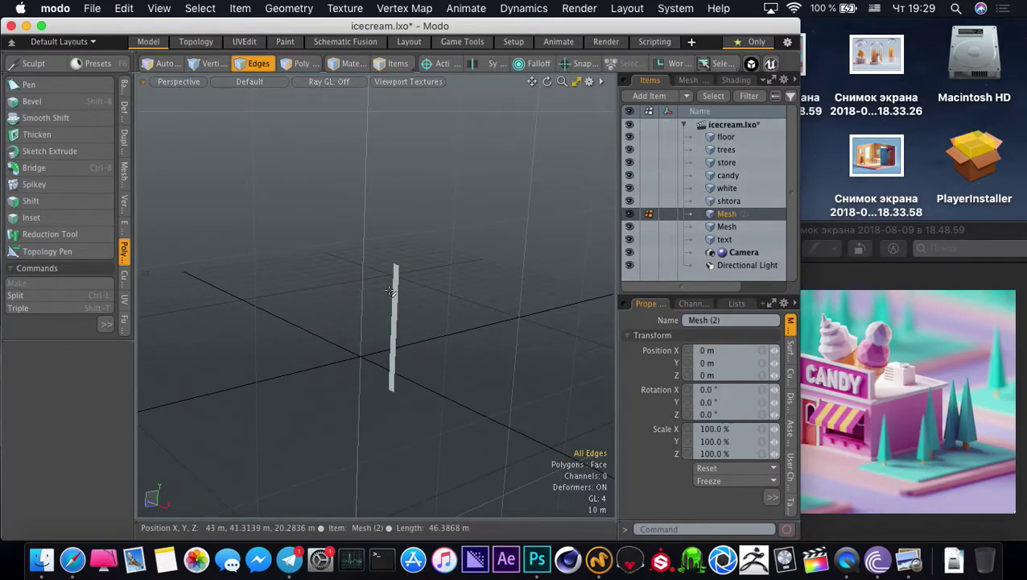
pyautogui.click(397, 304)
pyautogui.keyDown('alt'); pyautogui.moveTo(372, 365); pyautogui.dragTo(290, 348); pyautogui.keyUp('alt')
pyautogui.keyDown('shift'); pyautogui.click(333, 314); pyautogui.keyUp('shift')
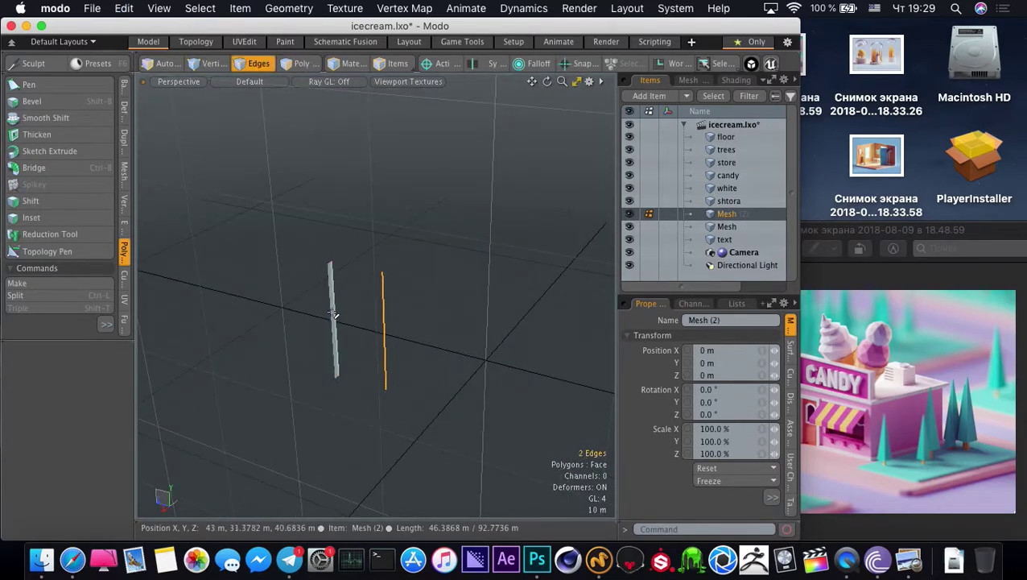
pyautogui.hotkey('ctrl', 'b')
pyautogui.press('space')
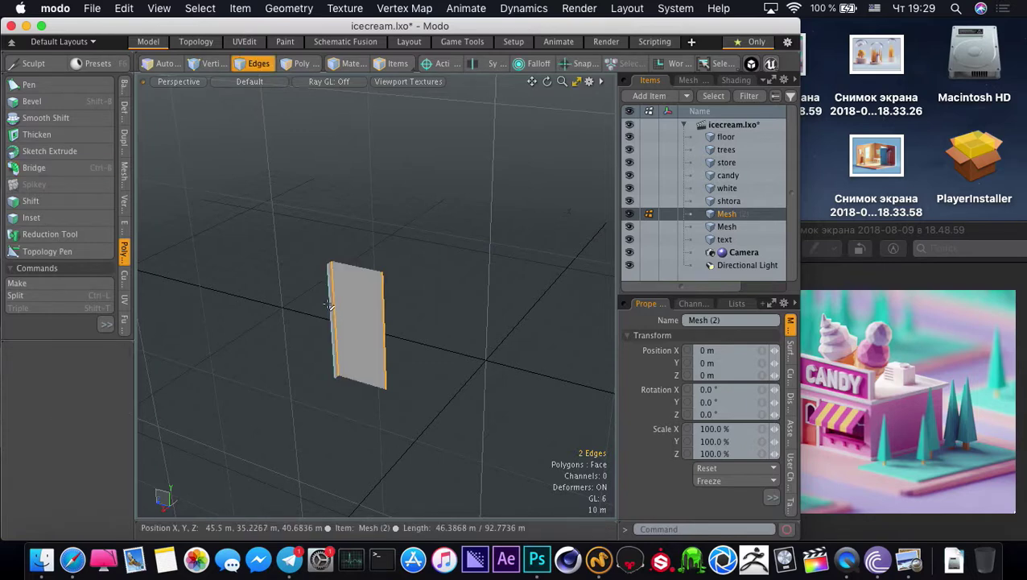
# Delete the two narrow side strips, keeping only the door panel, and show the full scene again
pyautogui.press('3')
pyautogui.keyDown('alt'); pyautogui.moveTo(332, 314); pyautogui.dragTo(429, 303); pyautogui.keyUp('alt')
pyautogui.keyDown('shift'); pyautogui.click(396, 297); pyautogui.keyUp('shift')
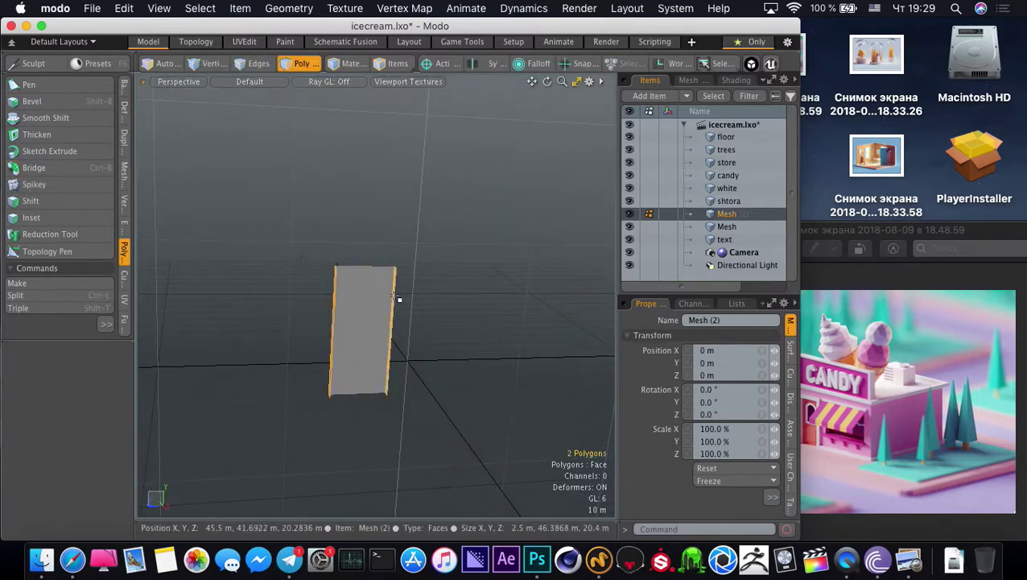
pyautogui.press('Delete')
pyautogui.keyDown('alt'); pyautogui.moveTo(385, 330); pyautogui.dragTo(322, 314); pyautogui.keyUp('alt')
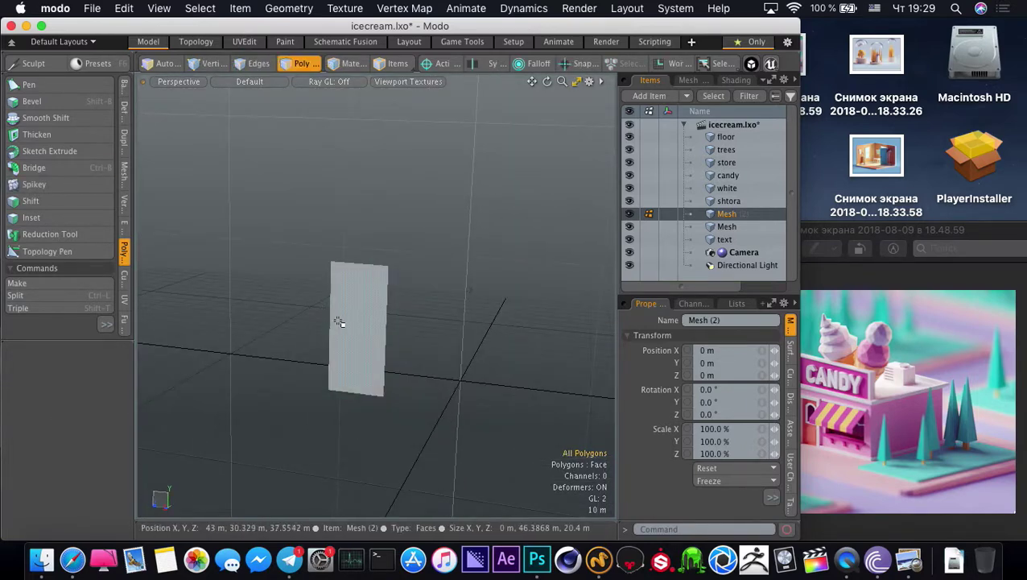
pyautogui.press('u')
# Assign the existing wood material to the door panel
pyautogui.click(341, 322)
pyautogui.keyDown('alt'); pyautogui.moveTo(376, 358); pyautogui.dragTo(315, 343); pyautogui.keyUp('alt')
pyautogui.press('m')
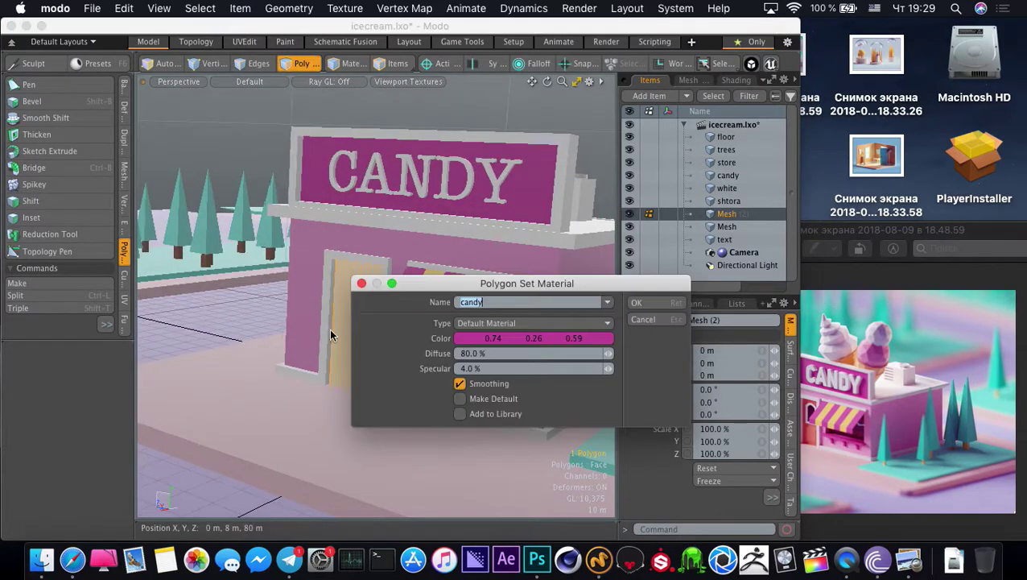
pyautogui.click(607, 303)
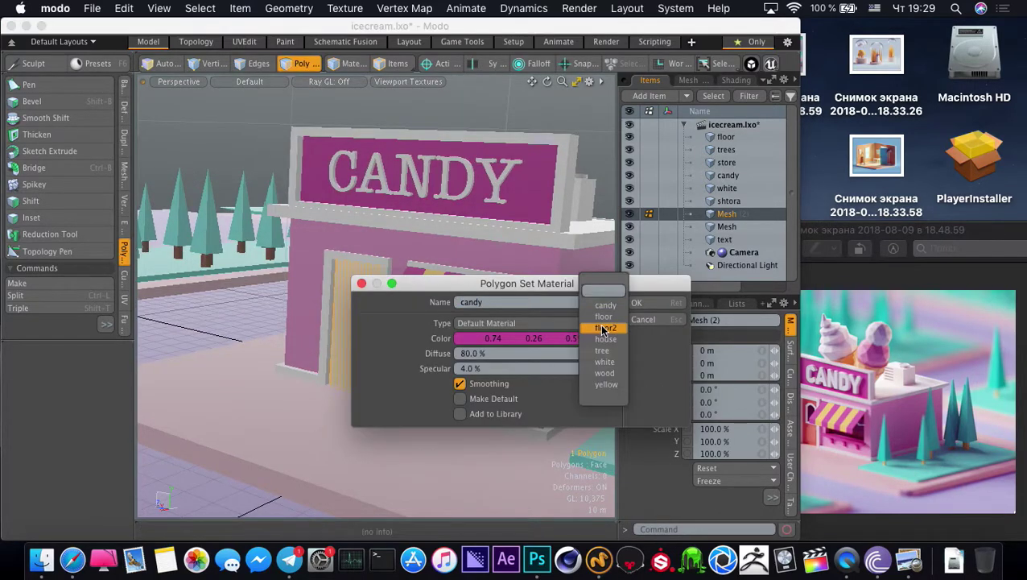
pyautogui.click(605, 373)
pyautogui.click(638, 302)
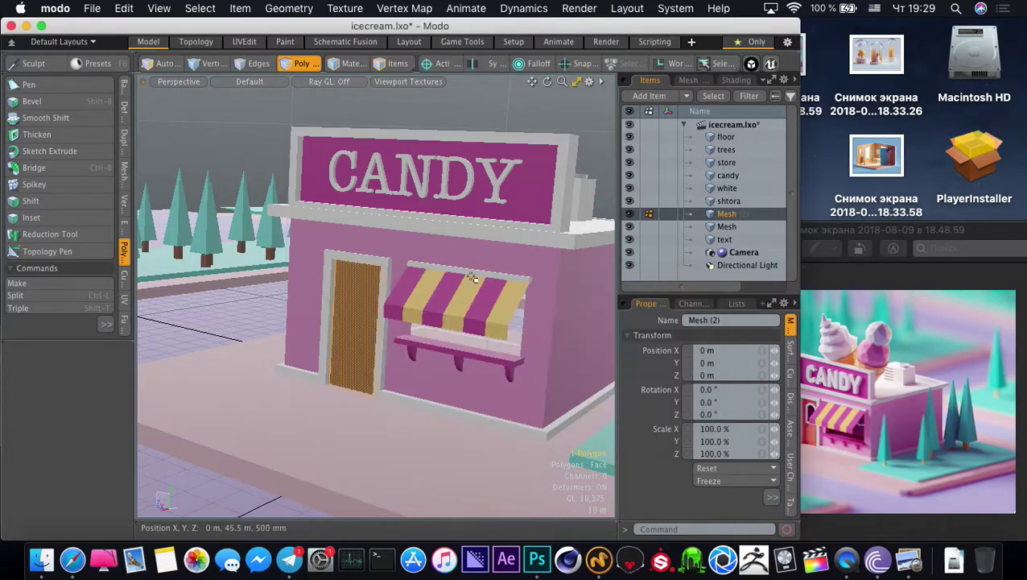
# Assign the door panel a new material named door, with the red colour sampled from the door in the reference image
pyautogui.keyDown('ctrl'); pyautogui.keyDown('alt'); pyautogui.moveTo(314, 258); pyautogui.dragTo(326, 291); pyautogui.keyUp('alt'); pyautogui.keyUp('ctrl')
pyautogui.click(307, 250)
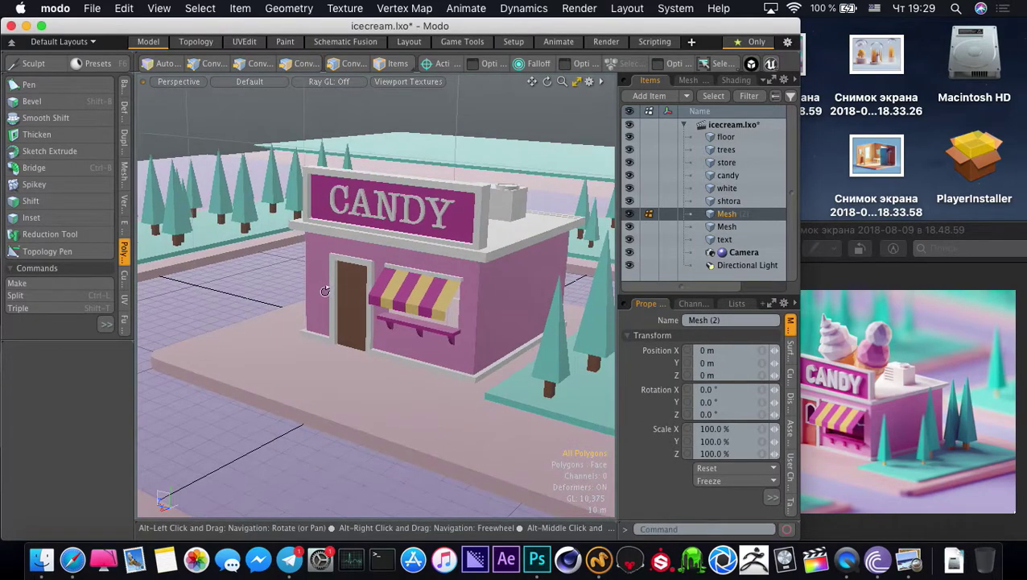
pyautogui.click(343, 301)
pyautogui.write('m')
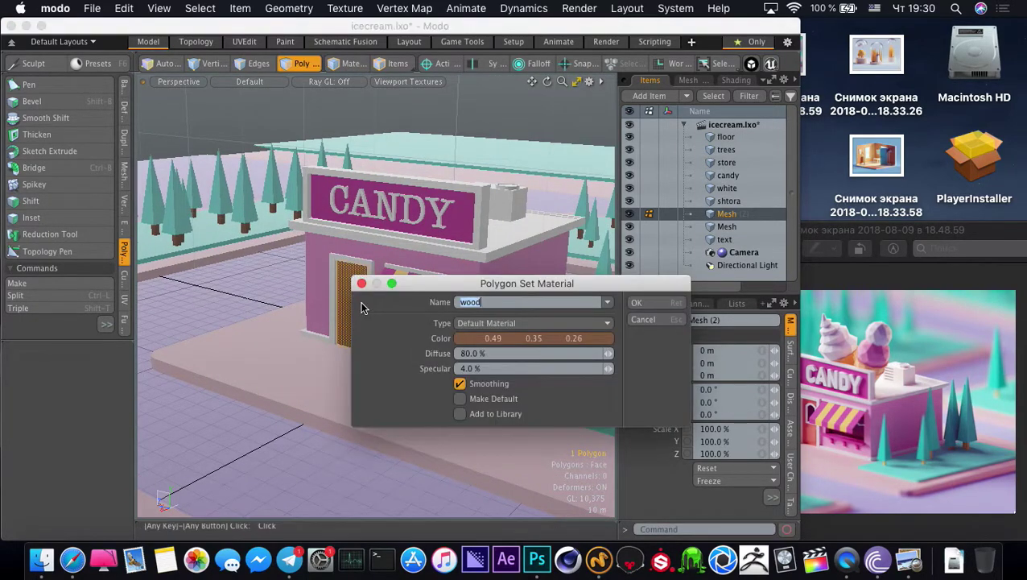
pyautogui.write('door')
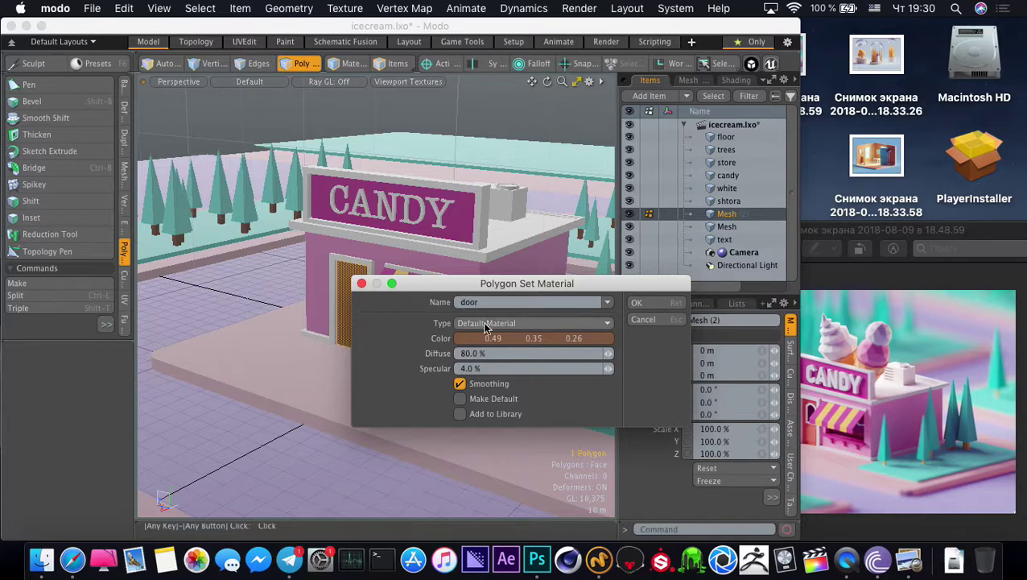
pyautogui.click(483, 338)
pyautogui.click(442, 497)
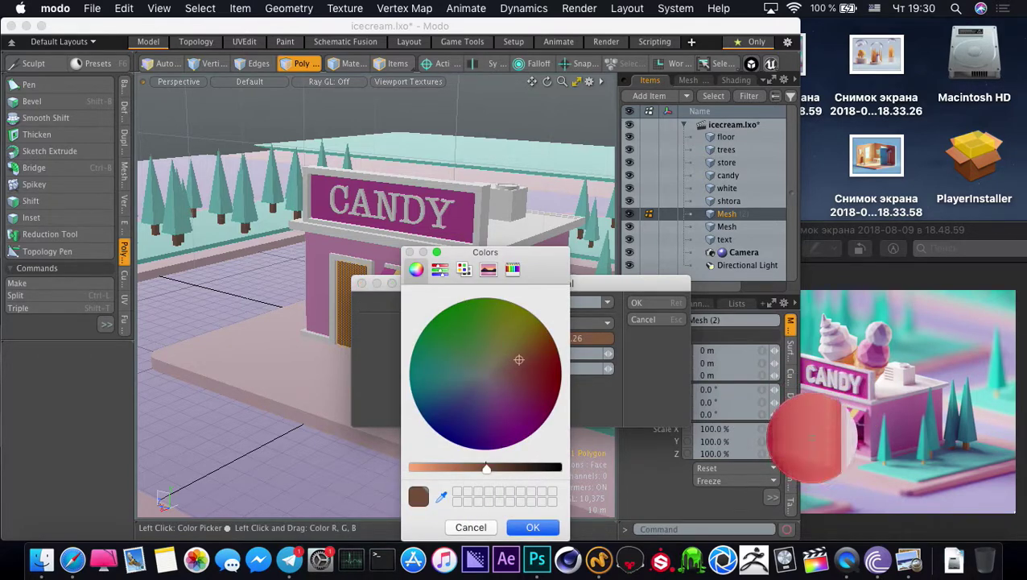
pyautogui.click(822, 388)
pyautogui.click(535, 527)
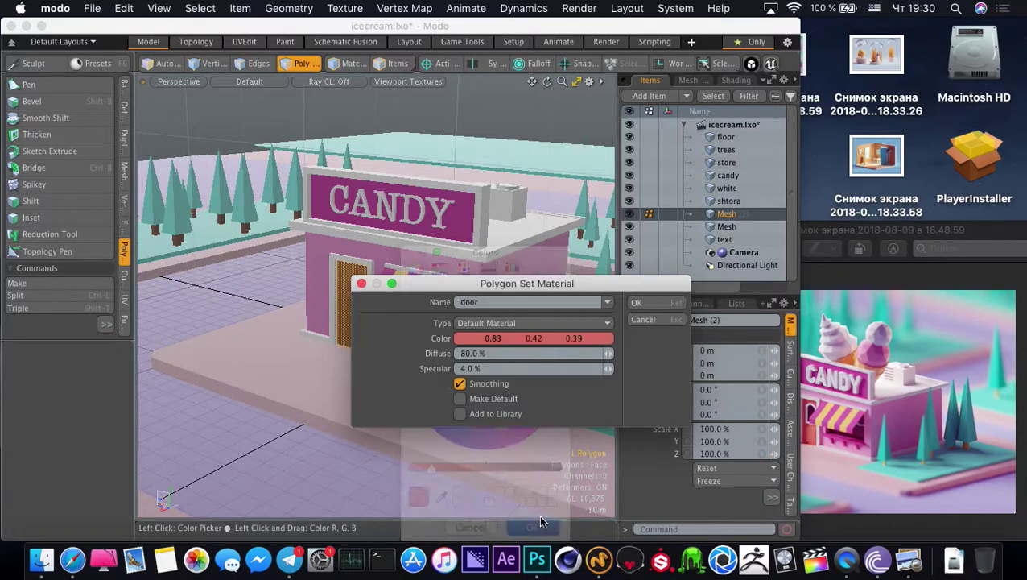
pyautogui.press('Return')
pyautogui.scroll(-5, 417, 241)
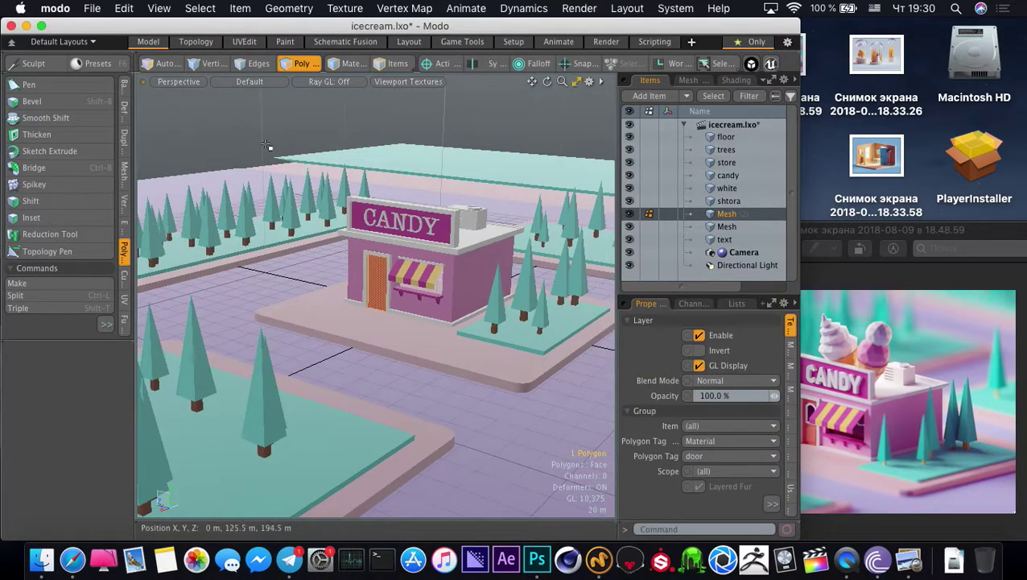
# Select the red door panel and isolate it from the rest of the scene
pyautogui.click(270, 148)
pyautogui.moveTo(403, 326)
pyautogui.keyDown('alt'); pyautogui.mouseDown()
pyautogui.moveTo(379, 289)
pyautogui.moveTo(393, 295)
pyautogui.moveTo(384, 311)
pyautogui.moveTo(406, 324)
pyautogui.moveTo(397, 328)
pyautogui.mouseUp(); pyautogui.keyUp('alt')
pyautogui.keyDown('alt'); pyautogui.moveTo(380, 266); pyautogui.dragTo(358, 282); pyautogui.keyUp('alt')
pyautogui.scroll(5, 362, 278)
pyautogui.click(382, 252)
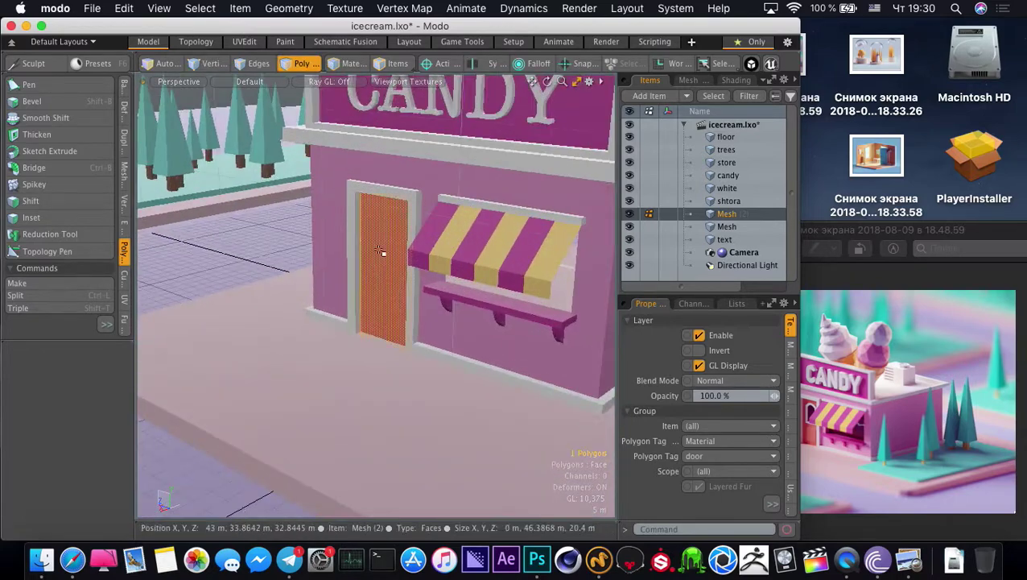
pyautogui.hotkey('shift', 'a')
pyautogui.keyDown('alt'); pyautogui.moveTo(360, 348); pyautogui.dragTo(440, 337); pyautogui.keyUp('alt')
pyautogui.hotkey('shift', 'h')
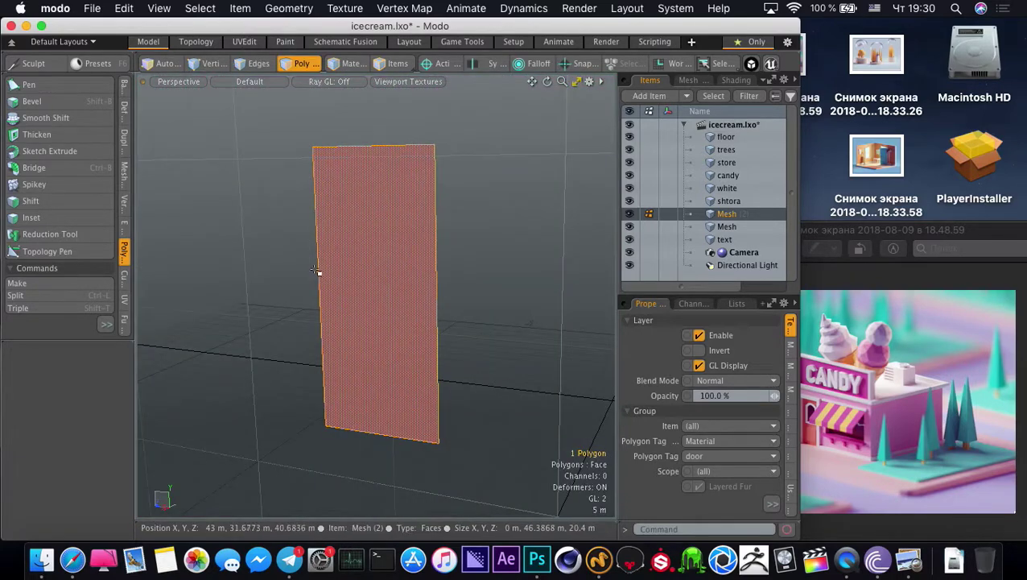
# Add a horizontal cut slightly above the door panel's middle and two vertical cuts forming a wide centre column
pyautogui.hotkey('alt', 'c')
pyautogui.click(319, 273)
pyautogui.press('space')
pyautogui.press('2')
pyautogui.click(360, 278)
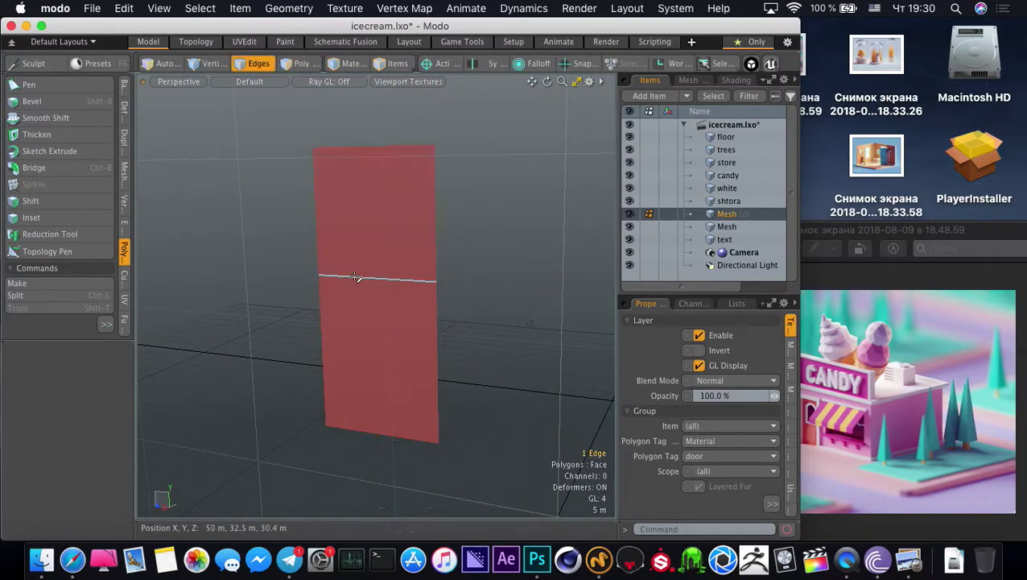
pyautogui.hotkey('alt', 'x')
pyautogui.click(416, 279)
pyautogui.press('3')
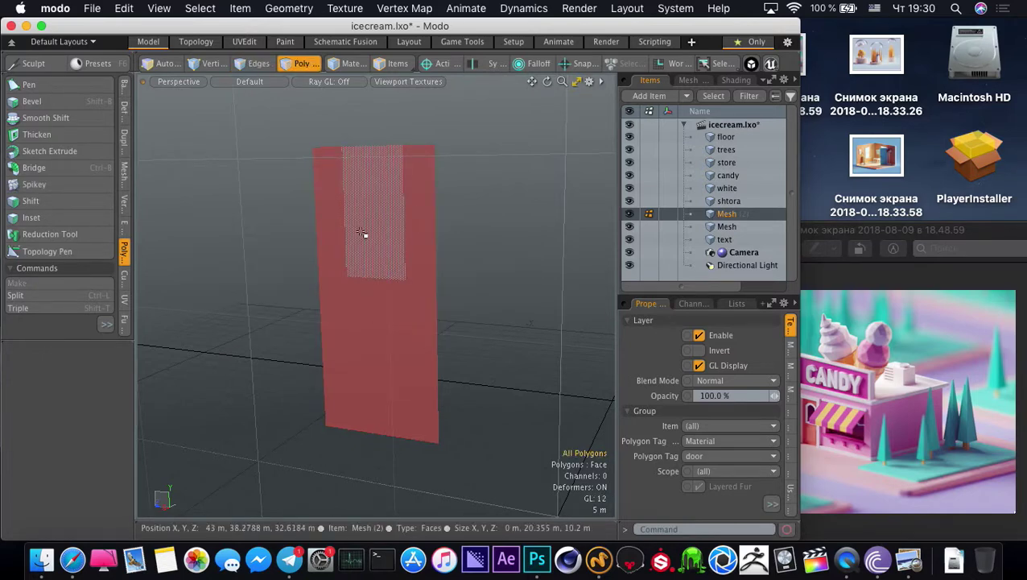
# Add a horizontal cut near the door's upper edge and delete the upper centre polygon to open a window
pyautogui.keyDown('alt'); pyautogui.moveTo(380, 276); pyautogui.dragTo(385, 300); pyautogui.keyUp('alt')
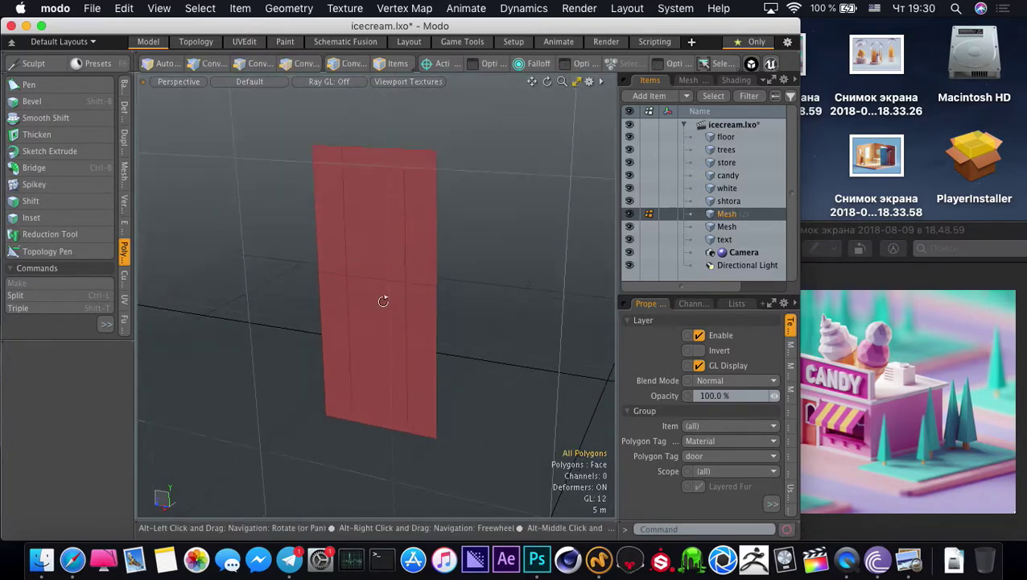
pyautogui.hotkey('alt', 'c')
pyautogui.click(403, 176)
pyautogui.press('space')
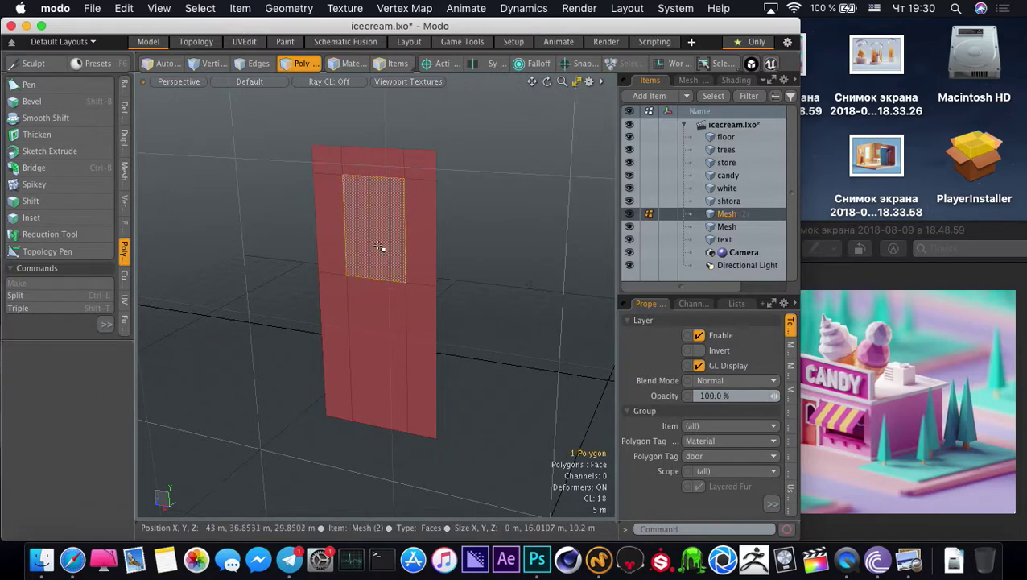
pyautogui.press('Delete')
# Try a vertex bevel with round level 2 and about 3.24 m inset on the window's two upper corners
pyautogui.keyDown('alt'); pyautogui.moveTo(401, 314); pyautogui.dragTo(371, 348); pyautogui.keyUp('alt')
pyautogui.press('2')
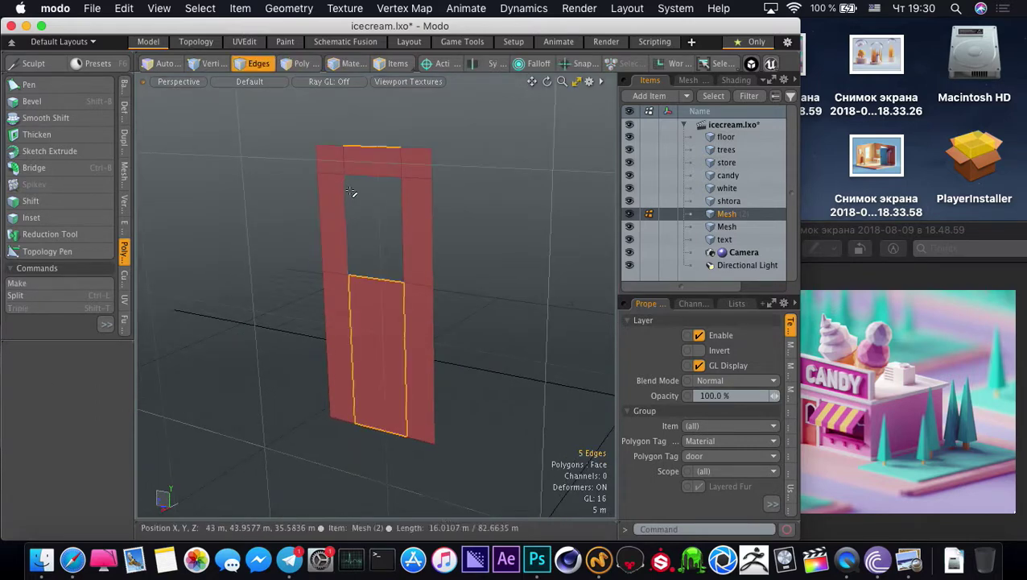
pyautogui.press('1')
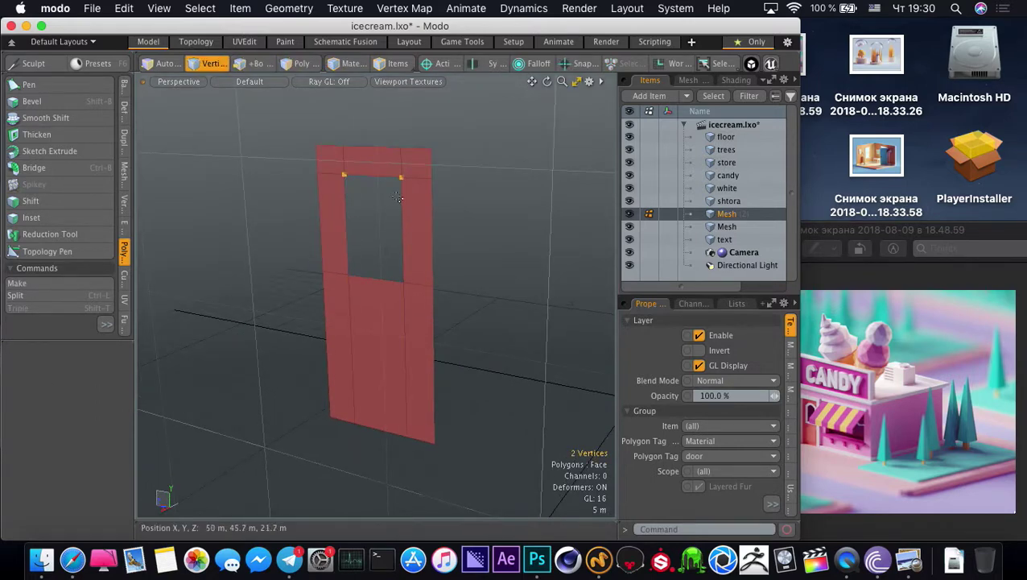
pyautogui.click(32, 102)
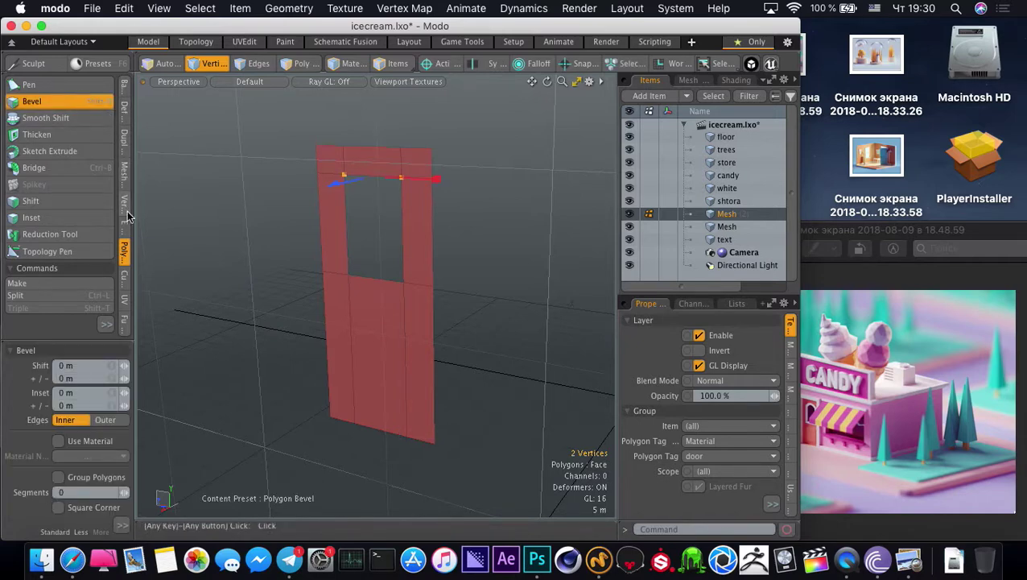
pyautogui.click(85, 114)
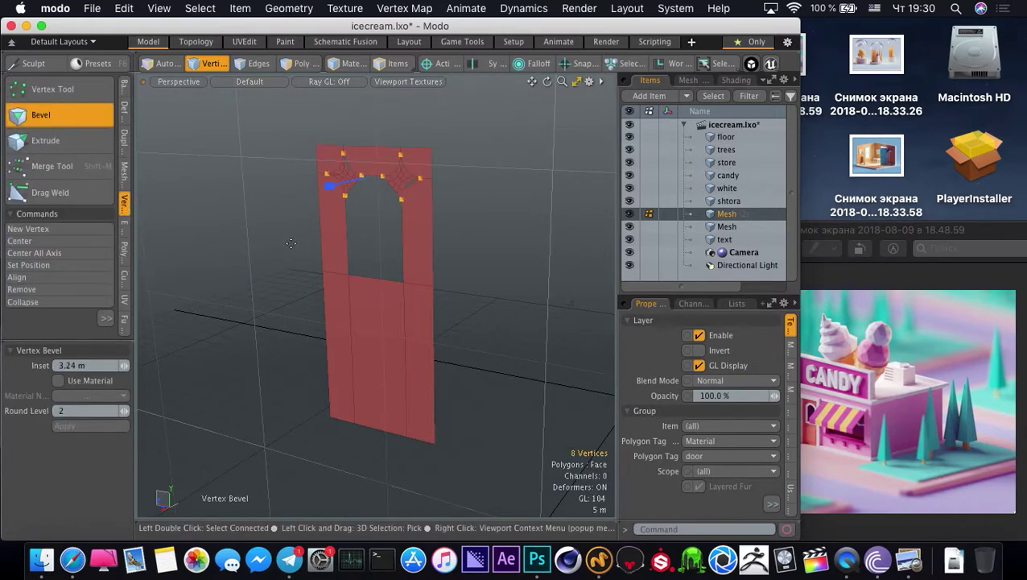
pyautogui.press('super+z')
# Split the strip above the window into thirds using the 33-33-33 slice preset on the window's upper edge
pyautogui.keyDown('alt'); pyautogui.moveTo(277, 241); pyautogui.dragTo(370, 198); pyautogui.keyUp('alt')
pyautogui.press('2')
pyautogui.hotkey('alt', 'shift', 'c')
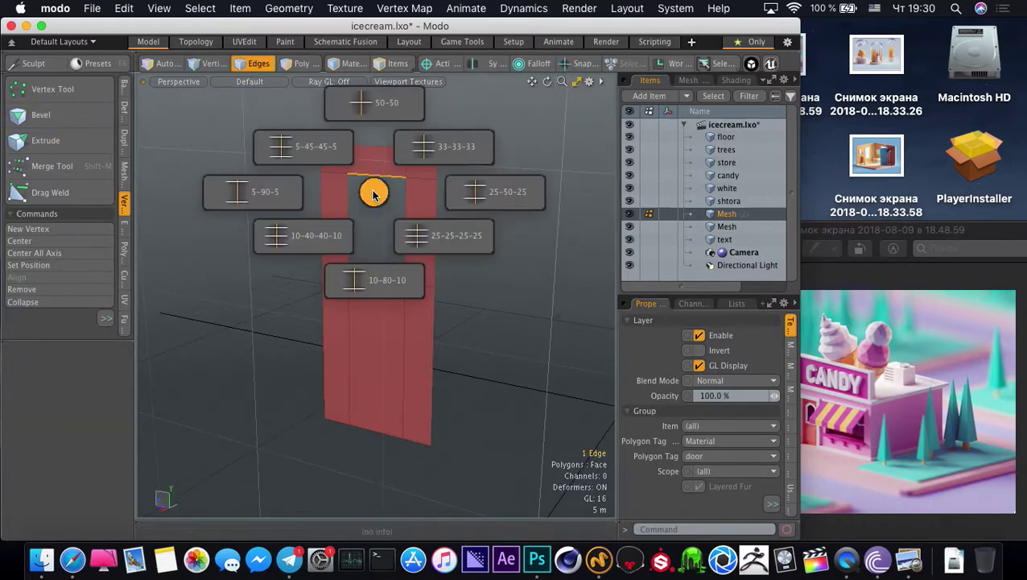
pyautogui.click(419, 160)
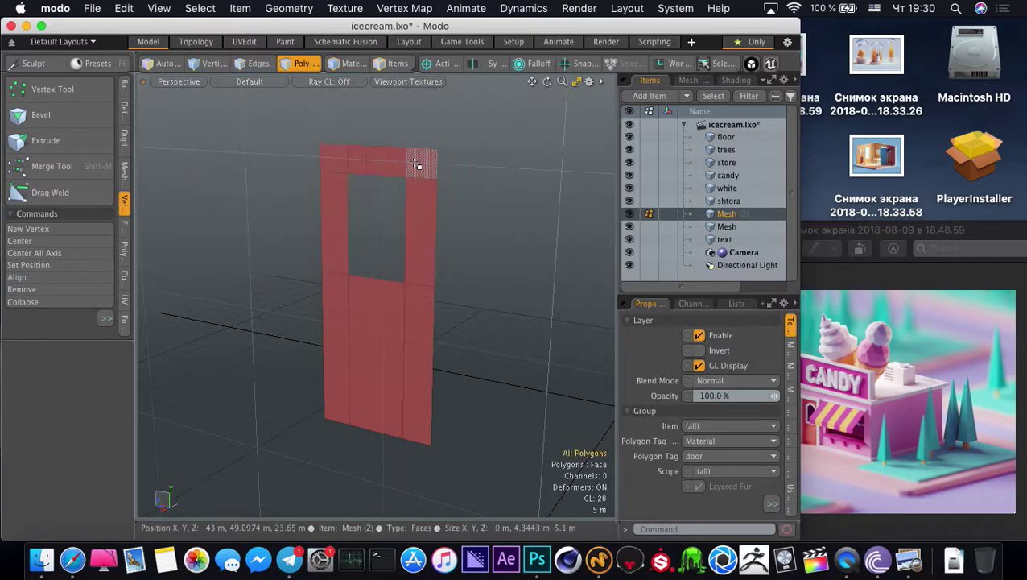
# Move the window's two upper corner vertices down to give the opening an angular arch
pyautogui.press('2')
pyautogui.press('1')
pyautogui.click(349, 175)
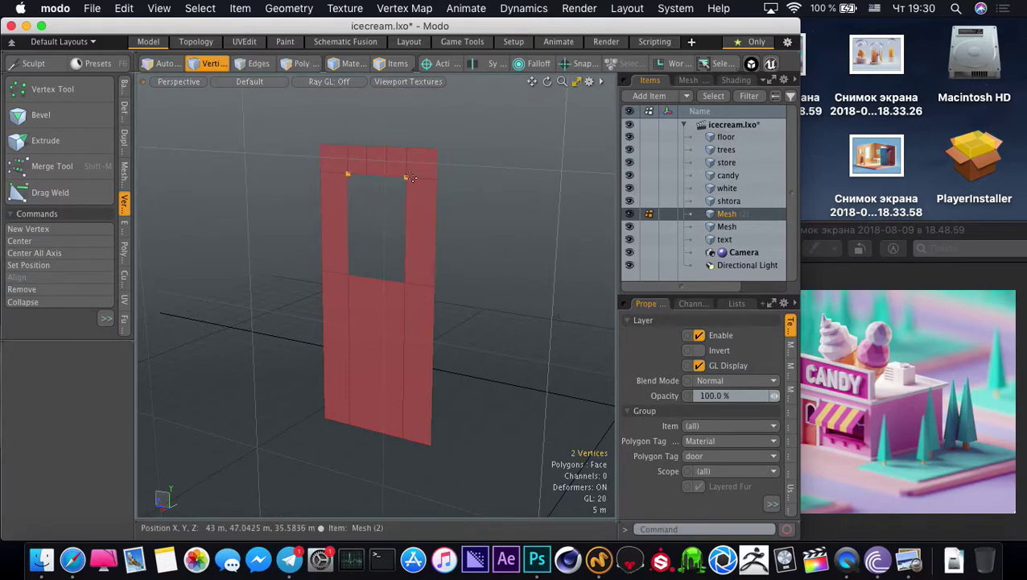
pyautogui.press('w')
pyautogui.press('space')
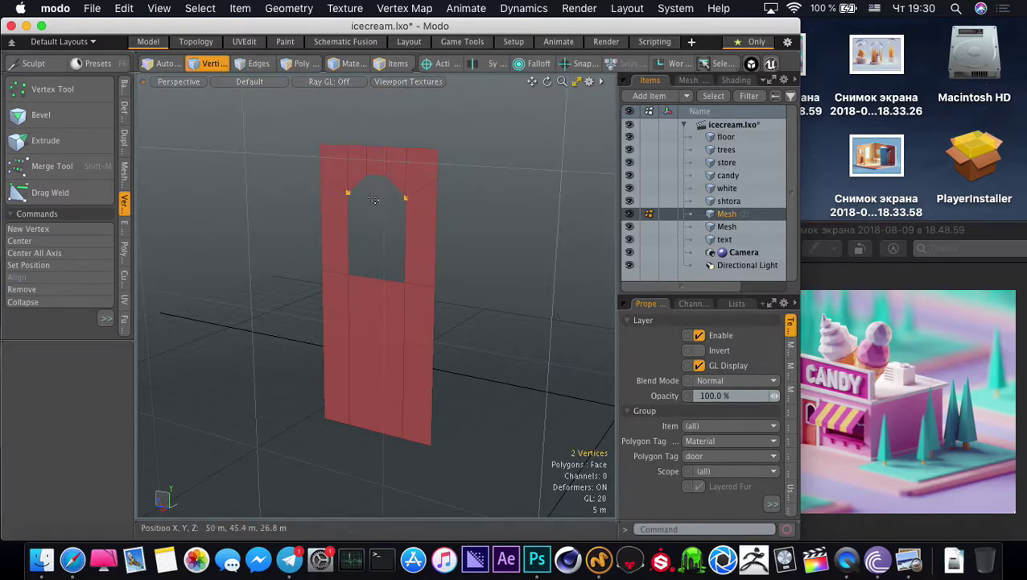
# Bevel the two inner vertical edges above the window with round level 1 and scale them apart to about 138% in Z
pyautogui.scroll(3, 374, 231)
pyautogui.press('2')
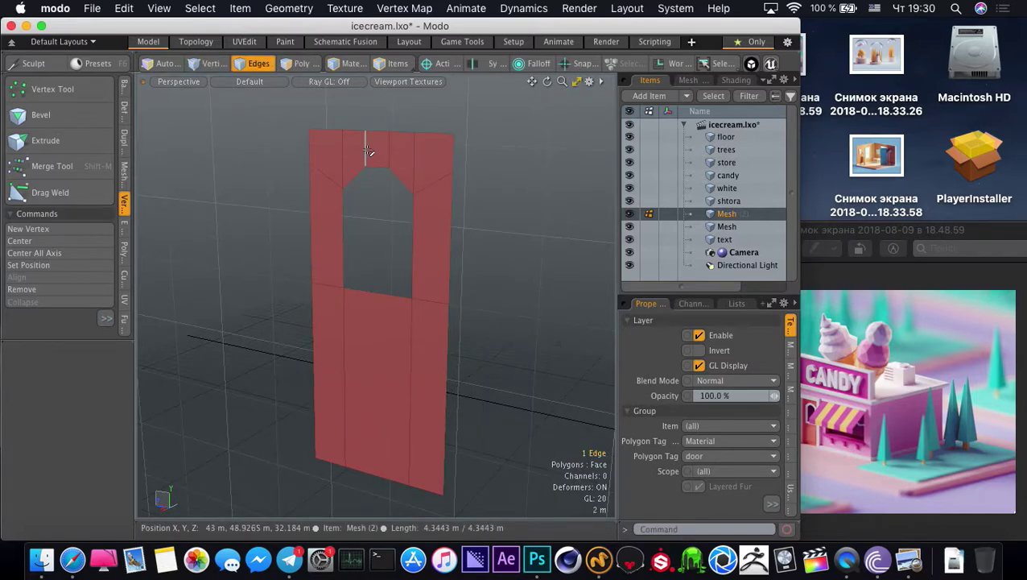
pyautogui.press('b')
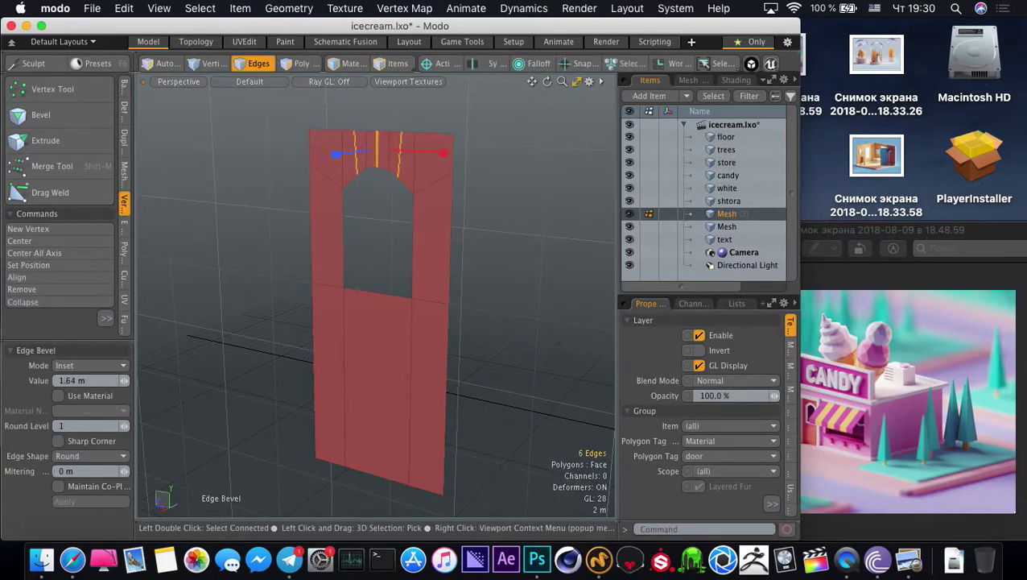
pyautogui.press('space')
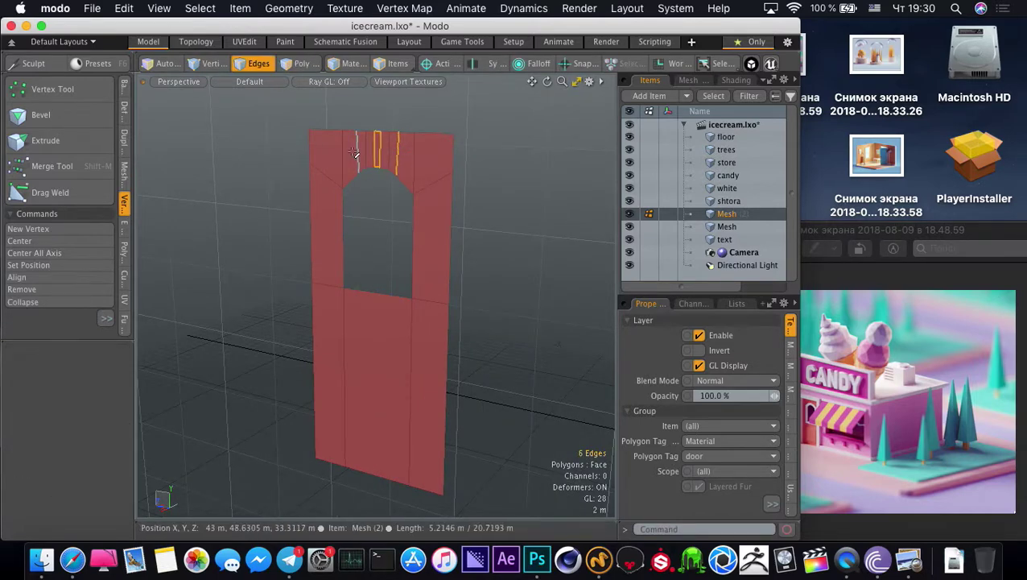
pyautogui.press('r')
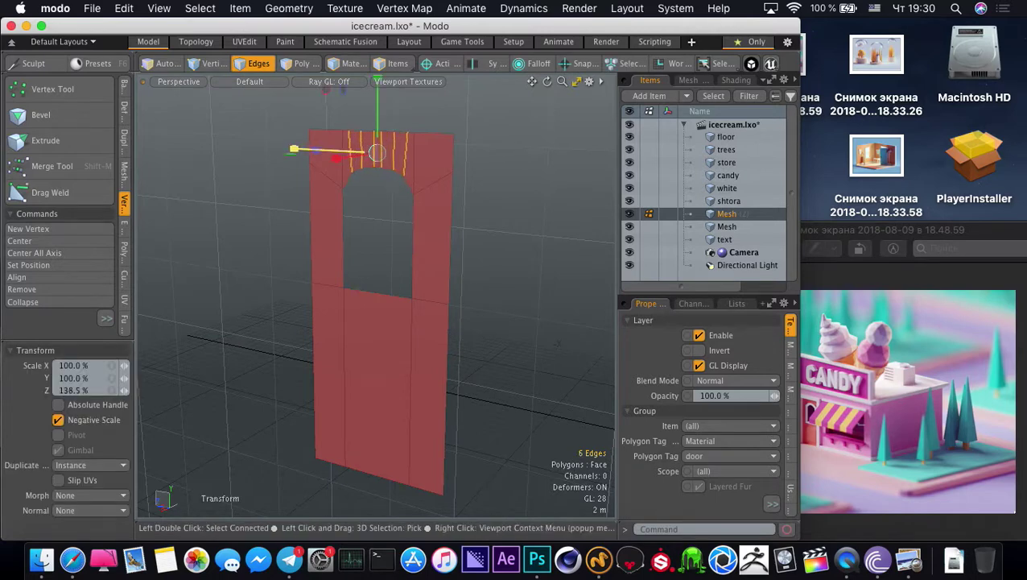
pyautogui.press('space')
# Round the window arch by scaling its five upper edges to about 124.5% in Y and 107% in Z
pyautogui.moveTo(354, 172); pyautogui.dragTo(399, 173)
pyautogui.press('r')
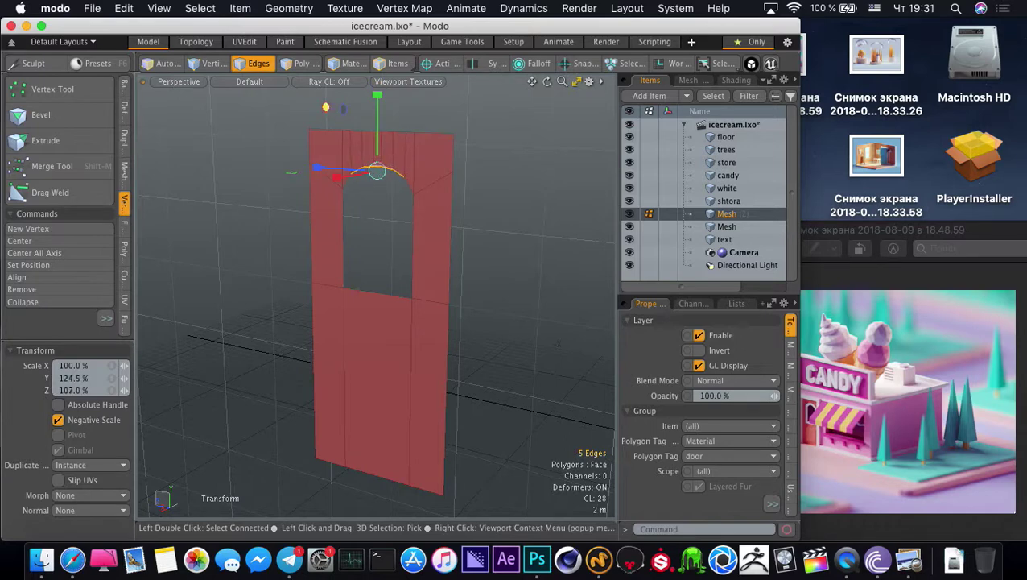
pyautogui.press('w')
pyautogui.press('q')
pyautogui.click(387, 222)
# Collapse the narrow centre segment above the window arch and the short edge segments along the door's upper border
pyautogui.keyDown('alt'); pyautogui.moveTo(387, 222); pyautogui.dragTo(408, 346); pyautogui.keyUp('alt')
pyautogui.click(392, 178)
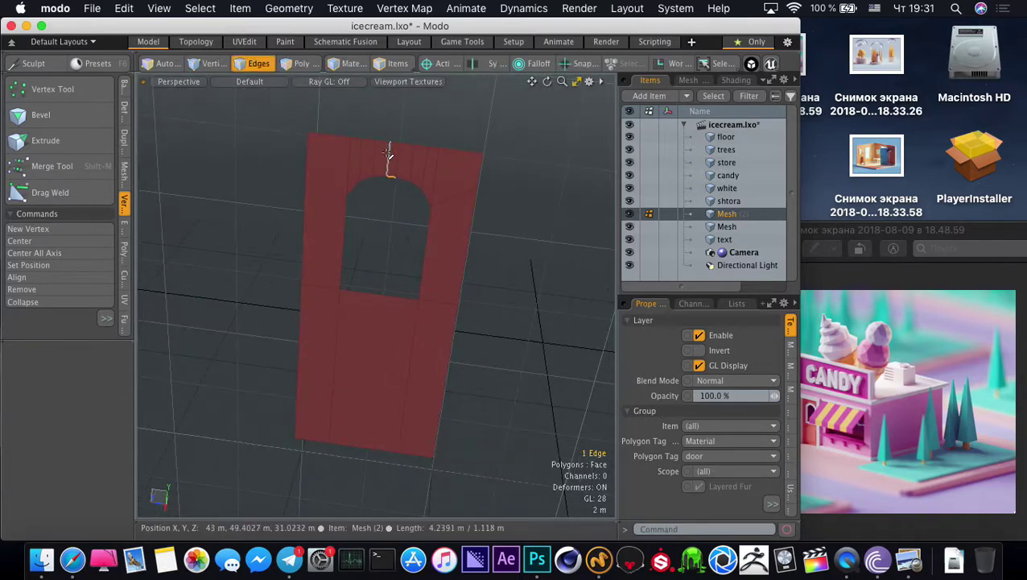
pyautogui.click(394, 206)
pyautogui.moveTo(394, 206)
pyautogui.keyDown('alt'); pyautogui.mouseDown()
pyautogui.moveTo(387, 190)
pyautogui.moveTo(387, 203)
pyautogui.mouseUp(); pyautogui.keyUp('alt')
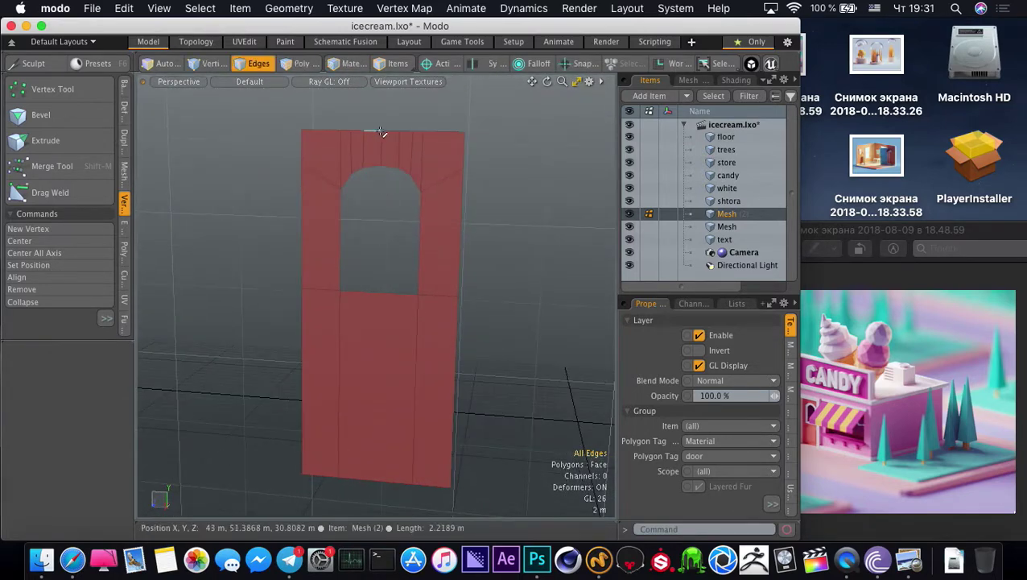
pyautogui.moveTo(387, 131); pyautogui.dragTo(415, 131)
pyautogui.hotkey('ctrl', 'BackSpace')
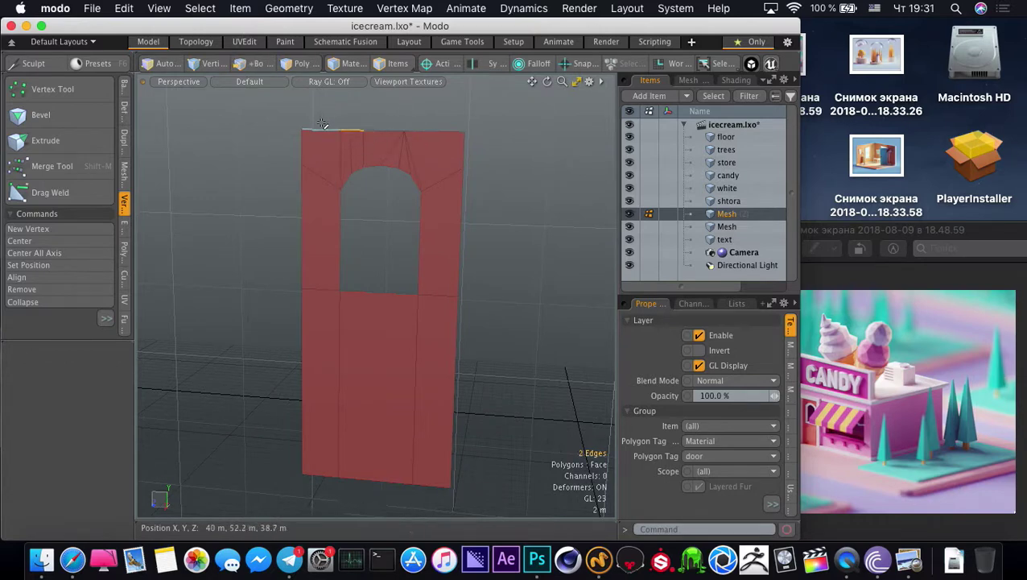
# Weld the remaining extra vertices on the door's outer border into its four corners
pyautogui.hotkey('shift', 'w')
pyautogui.moveTo(304, 167); pyautogui.dragTo(352, 131)
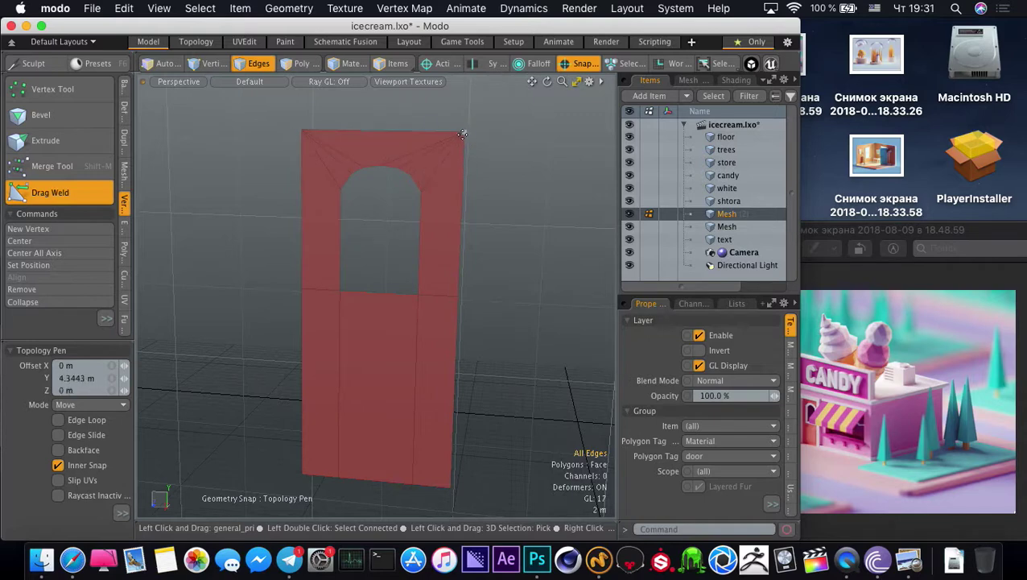
pyautogui.moveTo(456, 452); pyautogui.dragTo(450, 489)
pyautogui.moveTo(298, 283); pyautogui.dragTo(301, 445)
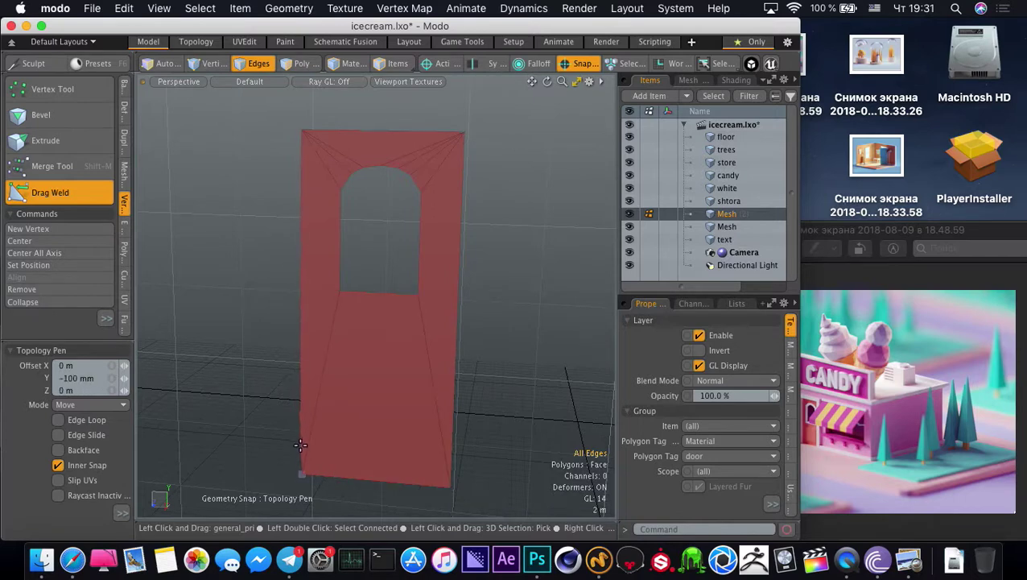
pyautogui.press('space')
# Select the complete edge loop around the arched window opening
pyautogui.keyDown('alt'); pyautogui.moveTo(395, 351); pyautogui.dragTo(323, 354); pyautogui.keyUp('alt')
pyautogui.keyDown('alt'); pyautogui.moveTo(327, 318); pyautogui.dragTo(341, 294); pyautogui.keyUp('alt')
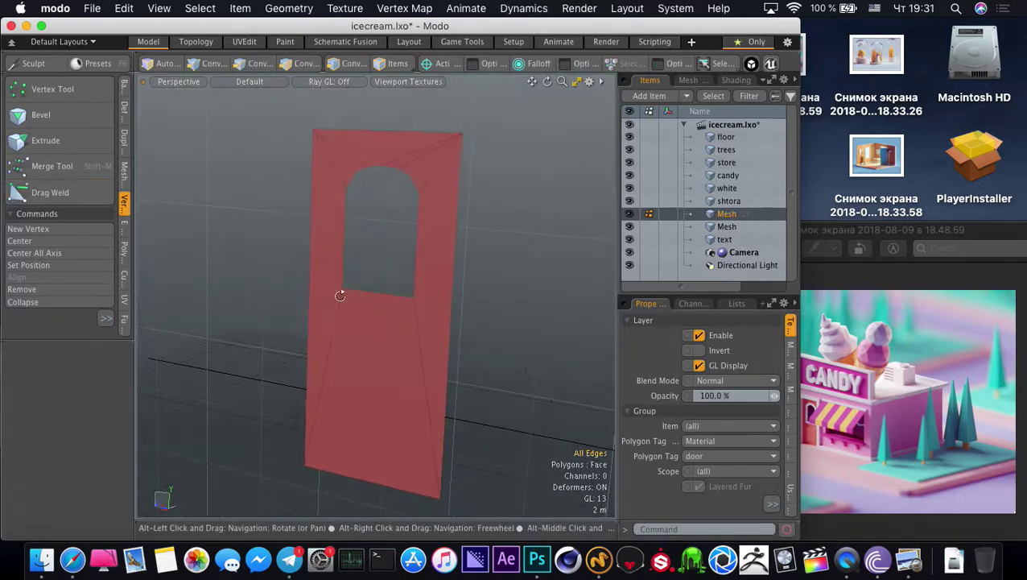
pyautogui.doubleClick(346, 221)
pyautogui.hotkey('shift', 'a')
pyautogui.scroll(-5, 372, 252)
pyautogui.keyDown('alt'); pyautogui.moveTo(371, 252); pyautogui.dragTo(341, 277); pyautogui.keyUp('alt')
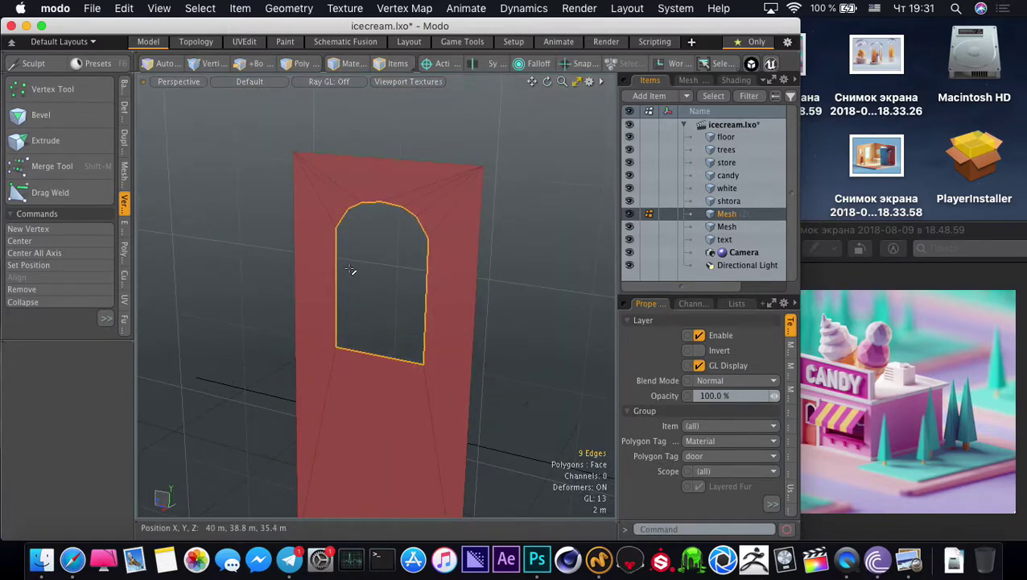
# Try narrowing the window's edge loop to about 75.5% along Z
pyautogui.press('y')
pyautogui.moveTo(348, 277); pyautogui.dragTo(375, 277)
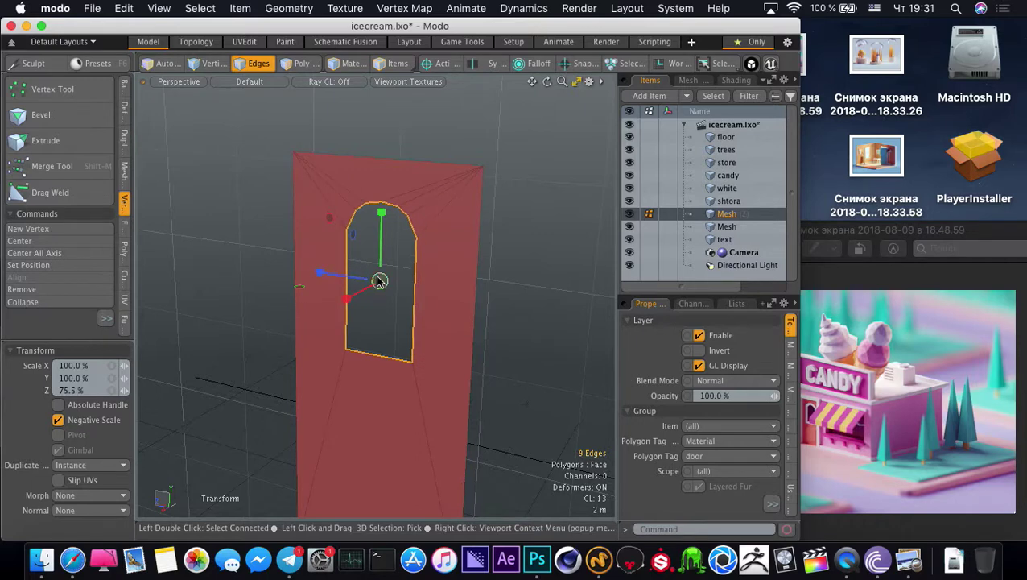
pyautogui.press('super+z')
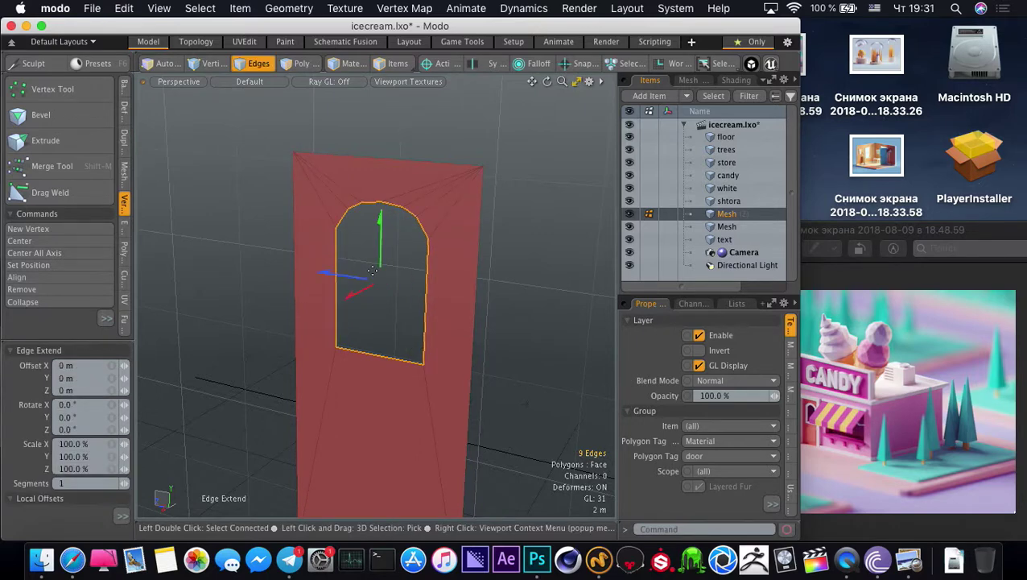
# Extend the window's edge loop inward to form a narrow border around the opening
pyautogui.moveTo(321, 273); pyautogui.dragTo(382, 272)
pyautogui.press('space')
pyautogui.press('space')
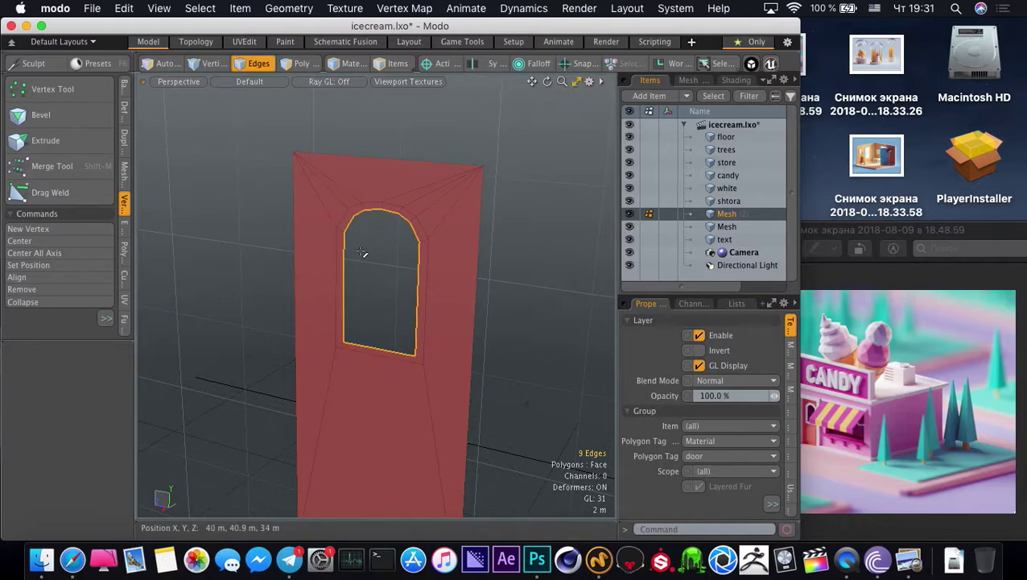
# Select the full ring of border polygons around the arched window opening and move it from the door mesh into the white mesh
pyautogui.moveTo(344, 230); pyautogui.dragTo(345, 245)
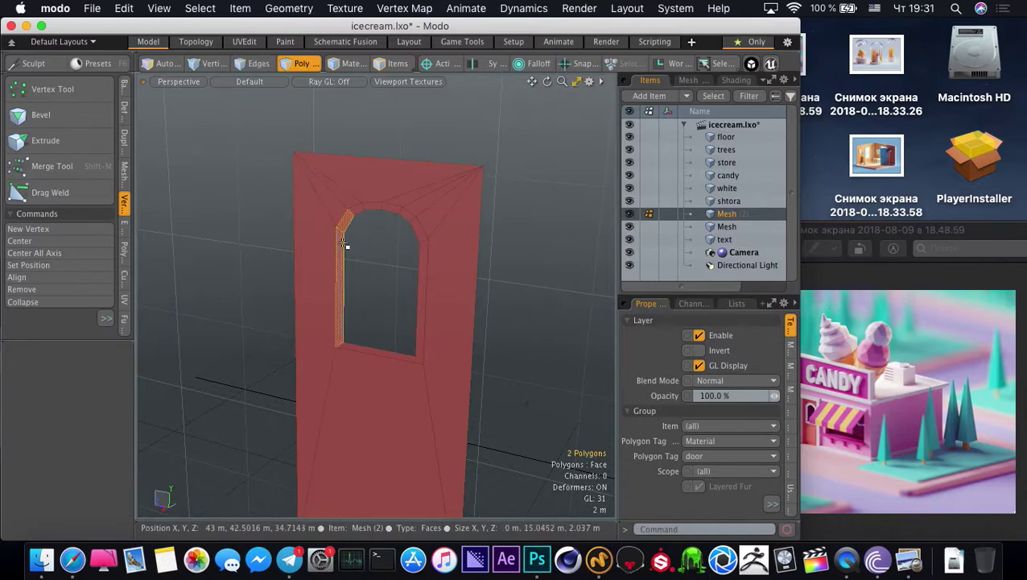
pyautogui.press('Up')
pyautogui.press('Up')
pyautogui.press('Up')
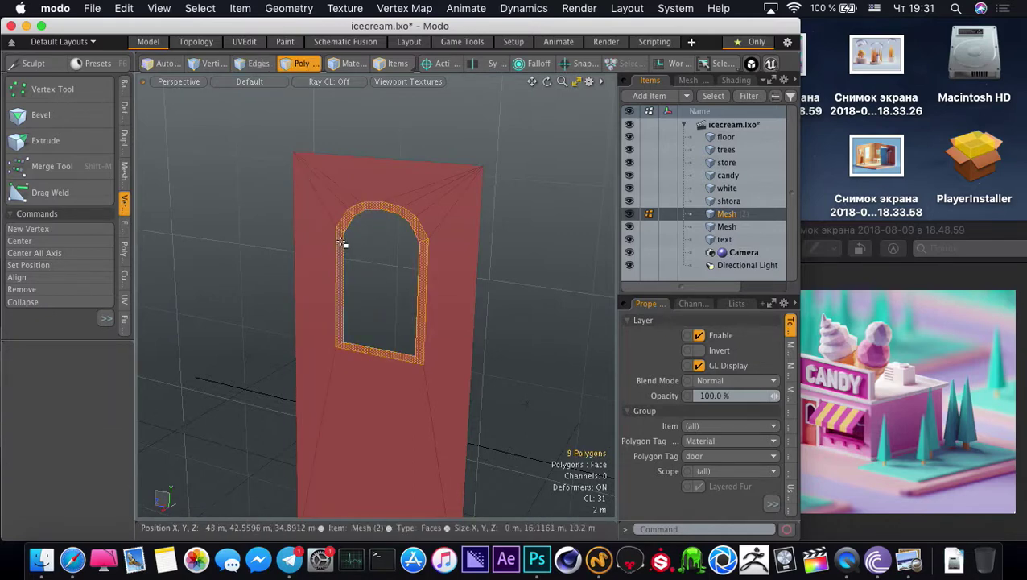
pyautogui.moveTo(344, 326)
pyautogui.keyDown('alt'); pyautogui.mouseDown()
pyautogui.moveTo(335, 341)
pyautogui.moveTo(332, 309)
pyautogui.mouseUp(); pyautogui.keyUp('alt')
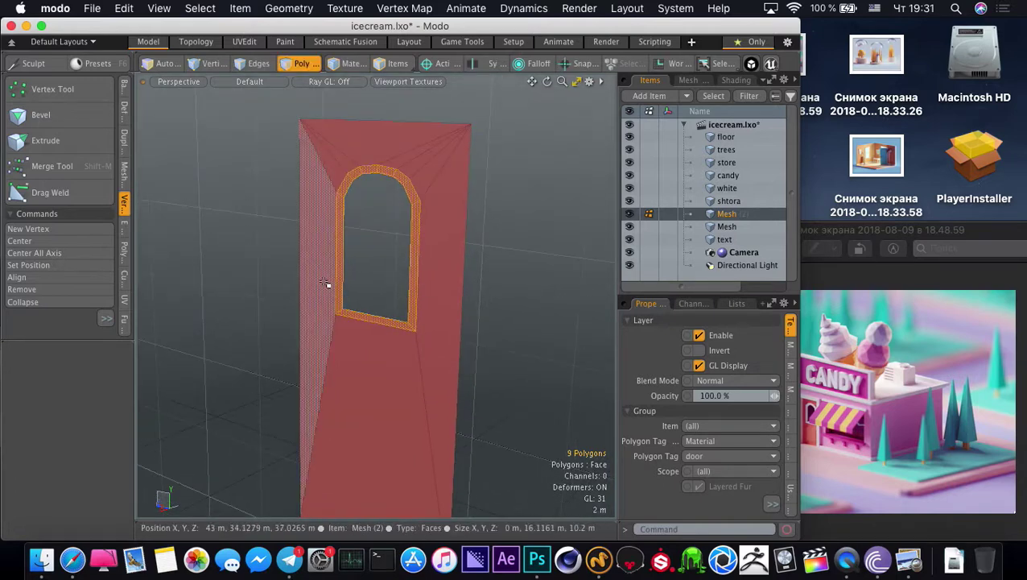
pyautogui.click(384, 259)
pyautogui.click(724, 226)
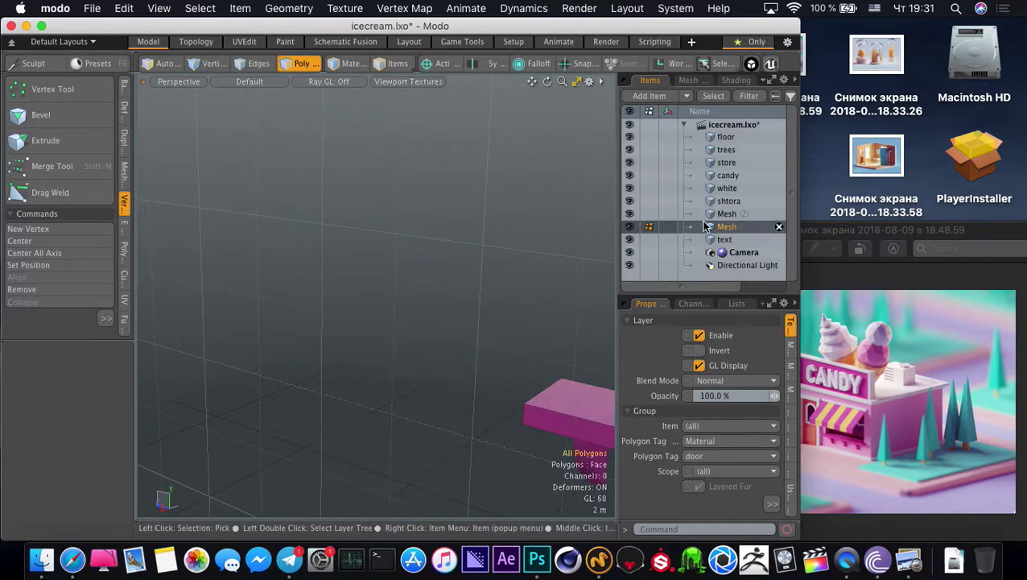
pyautogui.click(719, 239)
pyautogui.click(712, 188)
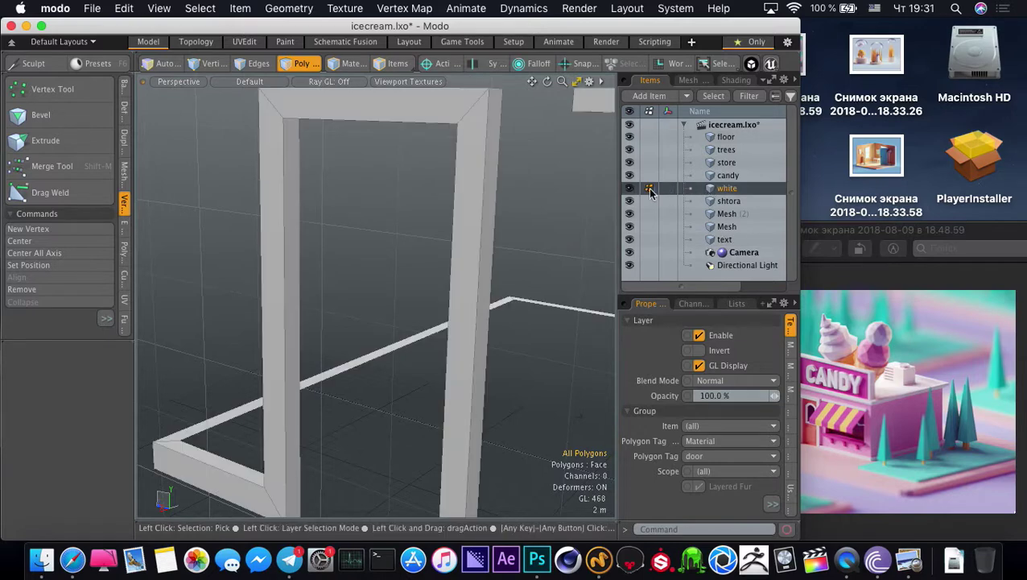
# Bevel the arched border polygons outward by about 1.3 m and assign the white material to the resulting window frame
pyautogui.press('b')
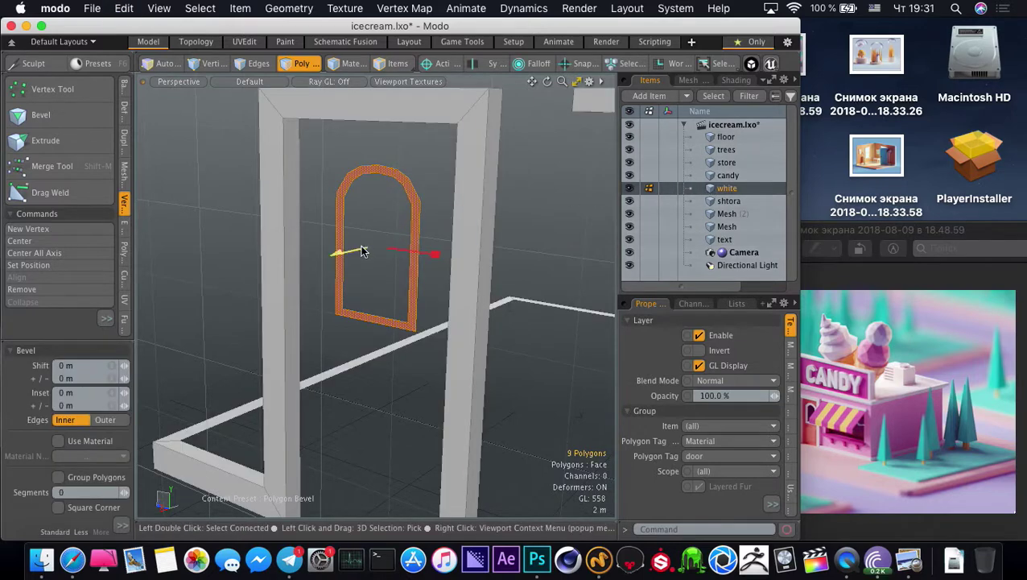
pyautogui.moveTo(363, 252); pyautogui.dragTo(354, 256)
pyautogui.press('space')
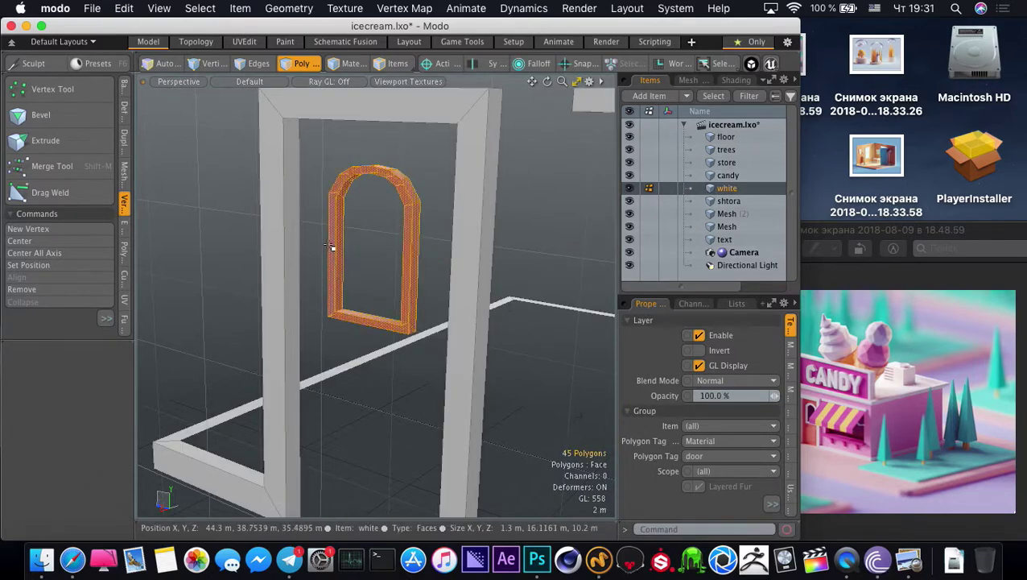
pyautogui.press('m')
pyautogui.click(612, 302)
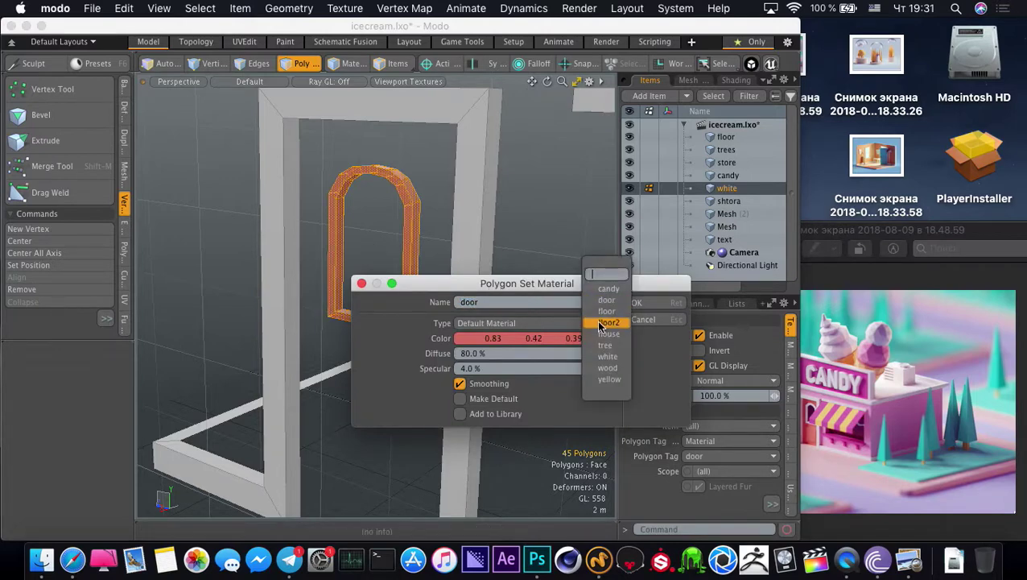
pyautogui.click(606, 357)
pyautogui.click(648, 303)
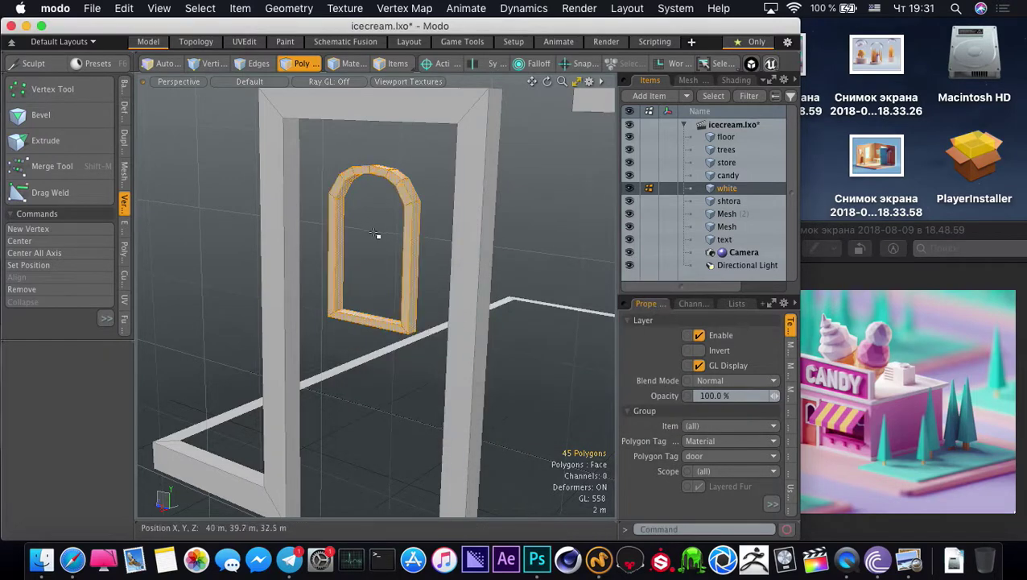
# Run a mesh cleanup on the white mesh containing the arched window frame
pyautogui.press('1')
pyautogui.keyDown('alt'); pyautogui.moveTo(361, 231); pyautogui.dragTo(397, 275); pyautogui.keyUp('alt')
pyautogui.scroll(5, 395, 258)
pyautogui.press('2')
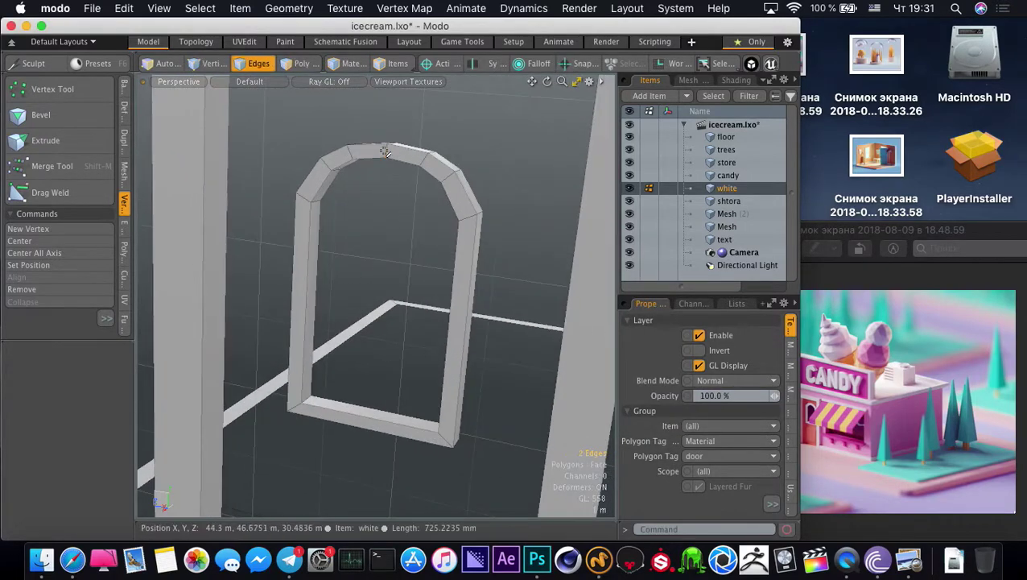
pyautogui.keyDown('alt'); pyautogui.moveTo(389, 149); pyautogui.dragTo(349, 238); pyautogui.keyUp('alt')
pyautogui.click(351, 227)
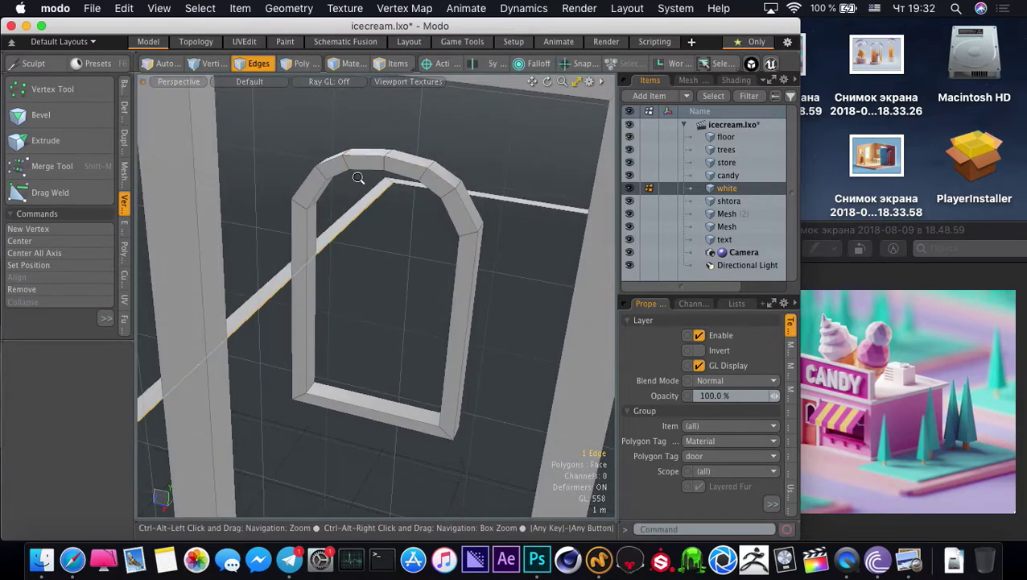
pyautogui.keyDown('ctrl'); pyautogui.keyDown('alt'); pyautogui.moveTo(358, 177); pyautogui.dragTo(385, 195); pyautogui.keyUp('alt'); pyautogui.keyUp('ctrl')
pyautogui.hotkey('shift', 'c')
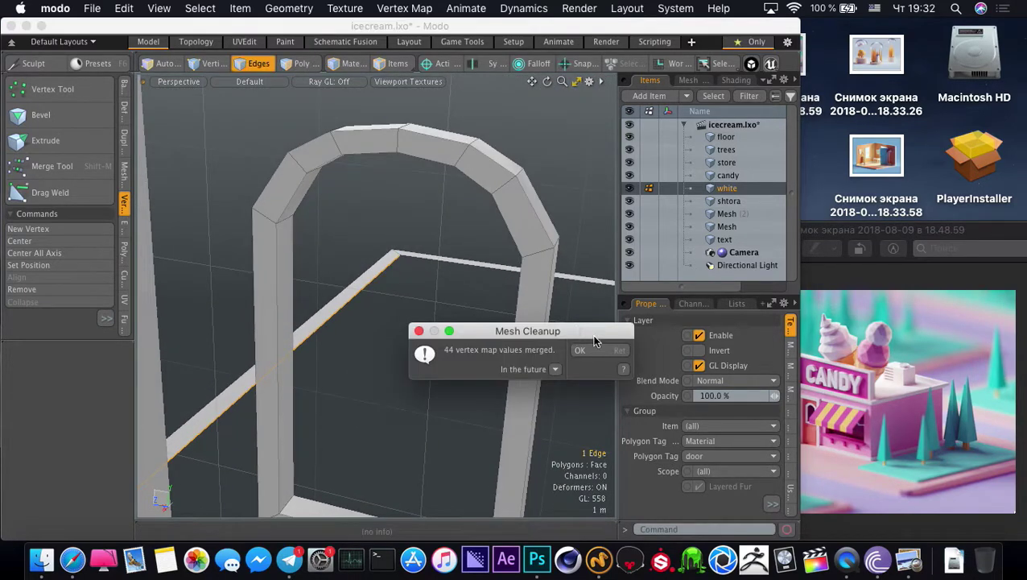
pyautogui.click(583, 349)
# Select the whole arched window frame and isolate it by hiding the rest of the white mesh
pyautogui.keyDown('alt'); pyautogui.moveTo(426, 274); pyautogui.dragTo(376, 218); pyautogui.keyUp('alt')
pyautogui.press('Tab')
pyautogui.press('3')
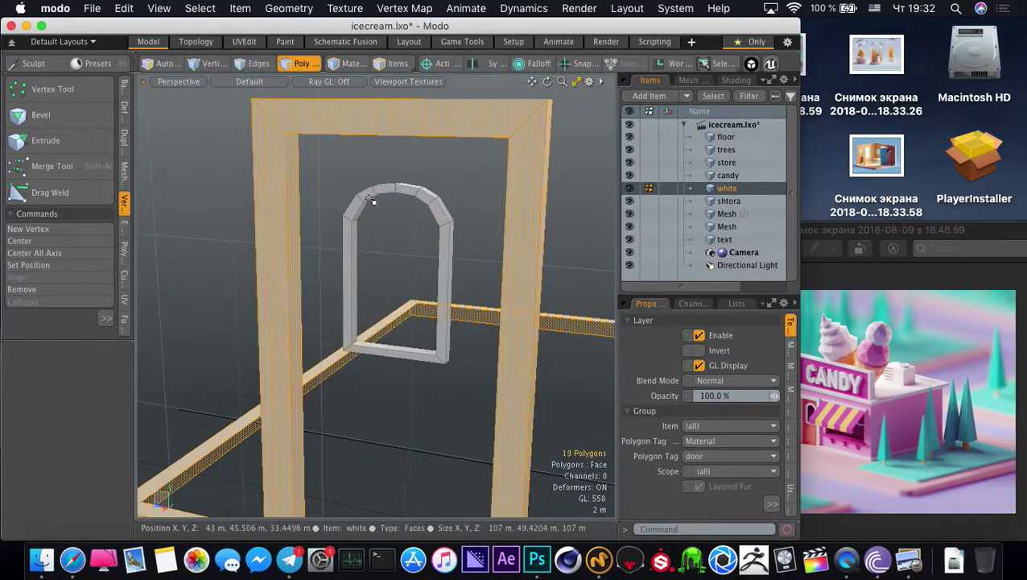
pyautogui.doubleClick(369, 199)
pyautogui.hotkey('shift', 'a')
pyautogui.hotkey('shift', 'h')
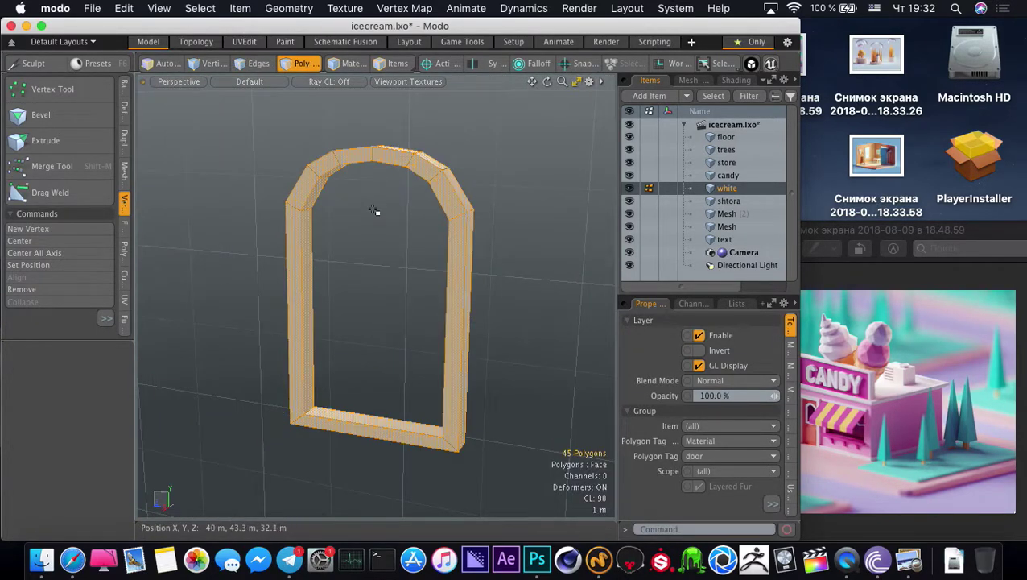
# Try Catmull-Clark subdivision on the isolated window frame
pyautogui.hotkey('shift', 'Tab')
pyautogui.keyDown('ctrl'); pyautogui.keyDown('alt'); pyautogui.moveTo(376, 211); pyautogui.dragTo(437, 316); pyautogui.keyUp('alt'); pyautogui.keyUp('ctrl')
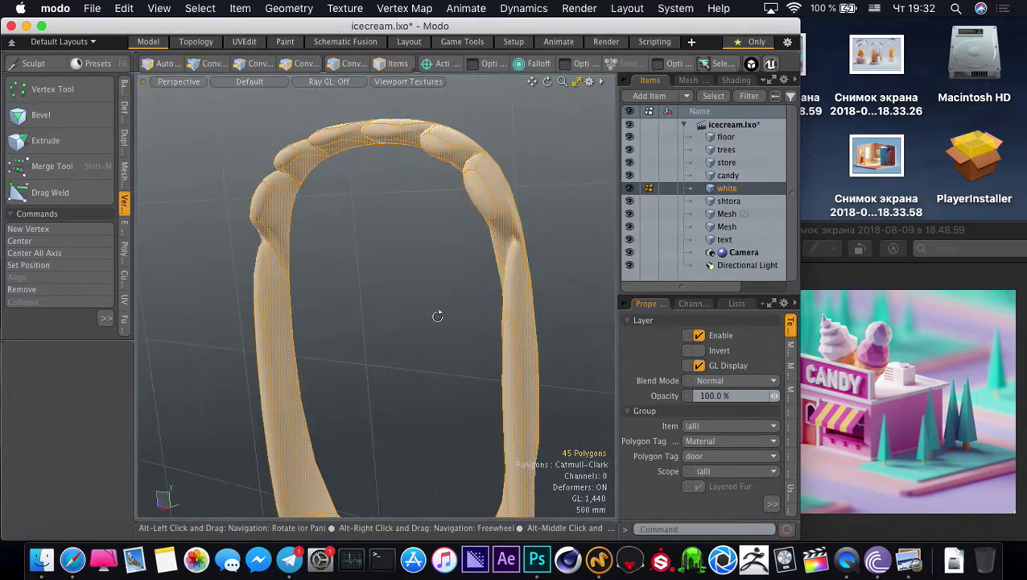
pyautogui.press('3')
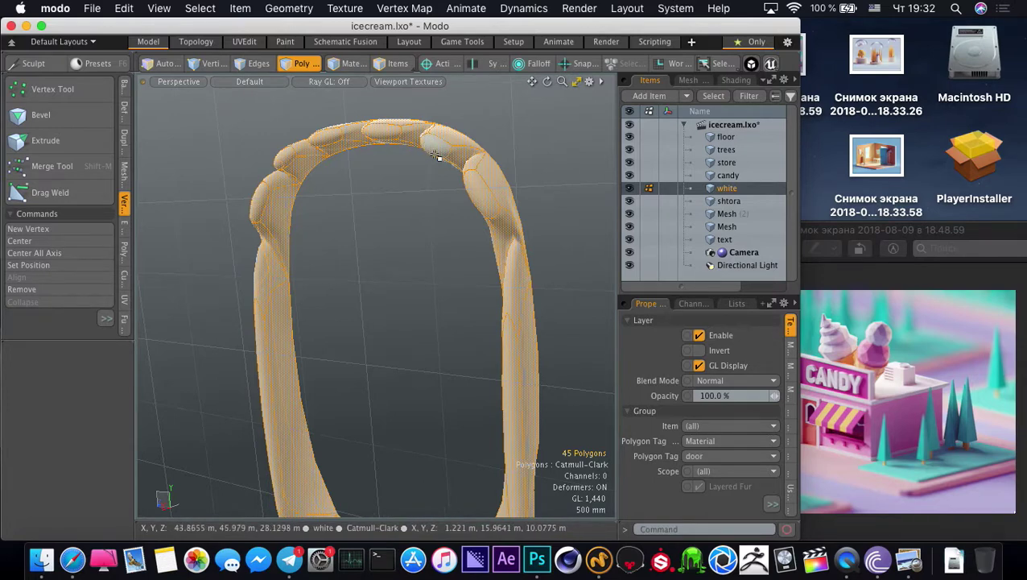
pyautogui.press('Tab')
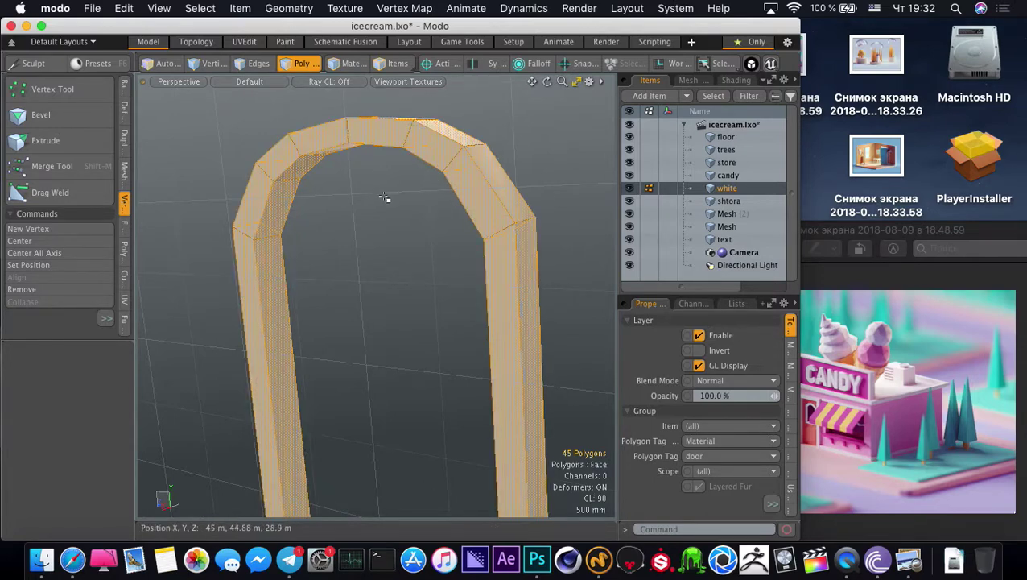
pyautogui.keyDown('alt'); pyautogui.moveTo(392, 192); pyautogui.dragTo(341, 293); pyautogui.keyUp('alt')
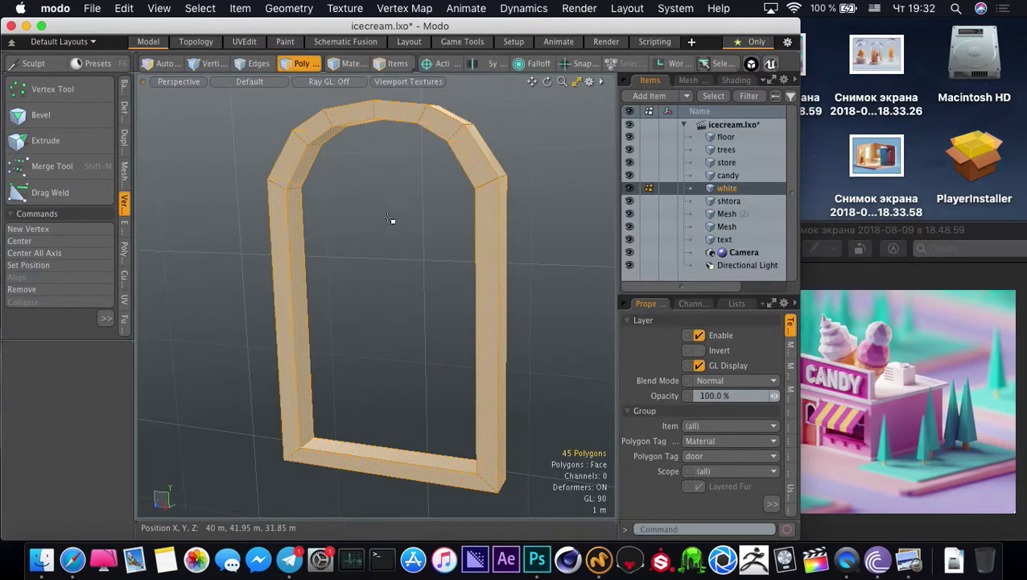
# Select the inner polygons at every joint around the window frame, including the arch segments and both lower corners, and delete them
pyautogui.keyDown('alt'); pyautogui.moveTo(388, 219); pyautogui.dragTo(421, 231); pyautogui.keyUp('alt')
pyautogui.moveTo(481, 133); pyautogui.dragTo(437, 223, button='middle')
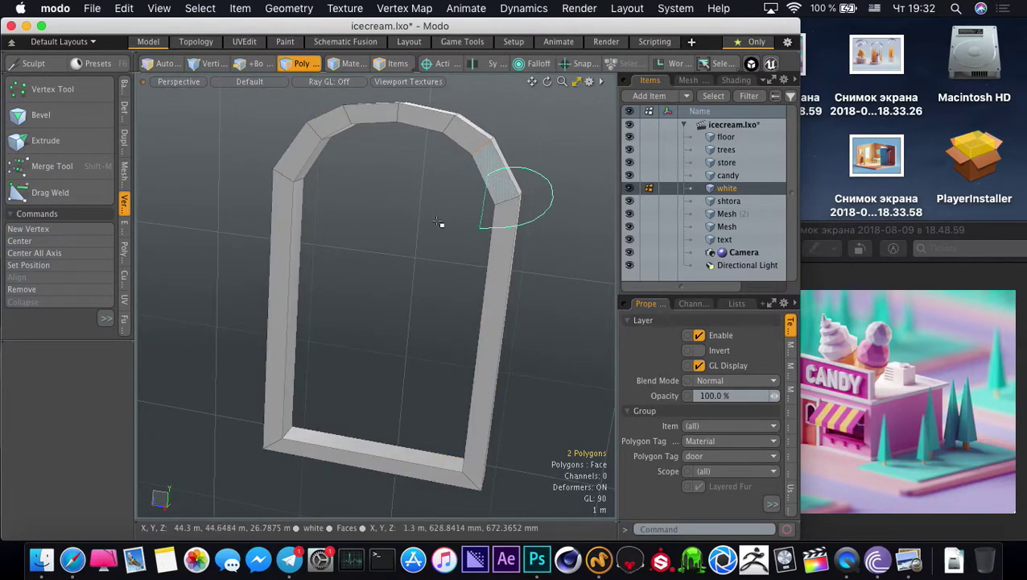
pyautogui.moveTo(439, 223); pyautogui.dragTo(440, 220, button='right')
pyautogui.keyDown('shift'); pyautogui.moveTo(411, 158); pyautogui.dragTo(413, 155, button='right'); pyautogui.keyUp('shift')
pyautogui.keyDown('alt'); pyautogui.keyDown('shift'); pyautogui.moveTo(412, 118); pyautogui.dragTo(452, 139); pyautogui.keyUp('shift'); pyautogui.keyUp('alt')
pyautogui.keyDown('shift'); pyautogui.moveTo(445, 163); pyautogui.dragTo(422, 171, button='right'); pyautogui.keyUp('shift')
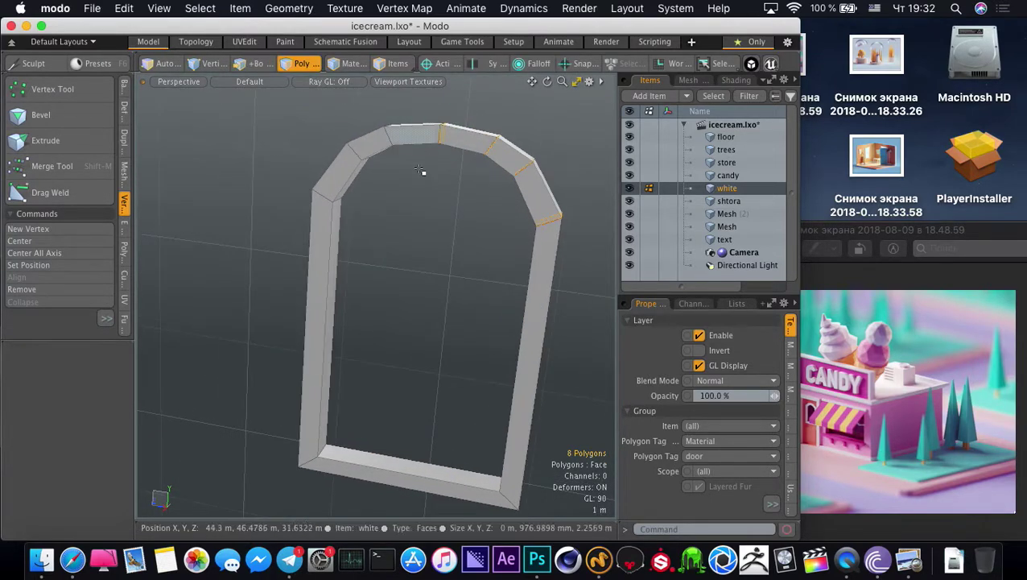
pyautogui.moveTo(378, 124)
pyautogui.keyDown('shift'); pyautogui.mouseDown(button='right')
pyautogui.moveTo(412, 134)
pyautogui.moveTo(316, 214)
pyautogui.mouseUp(button='right'); pyautogui.keyUp('shift')
pyautogui.moveTo(320, 412); pyautogui.dragTo(412, 419, button='right')
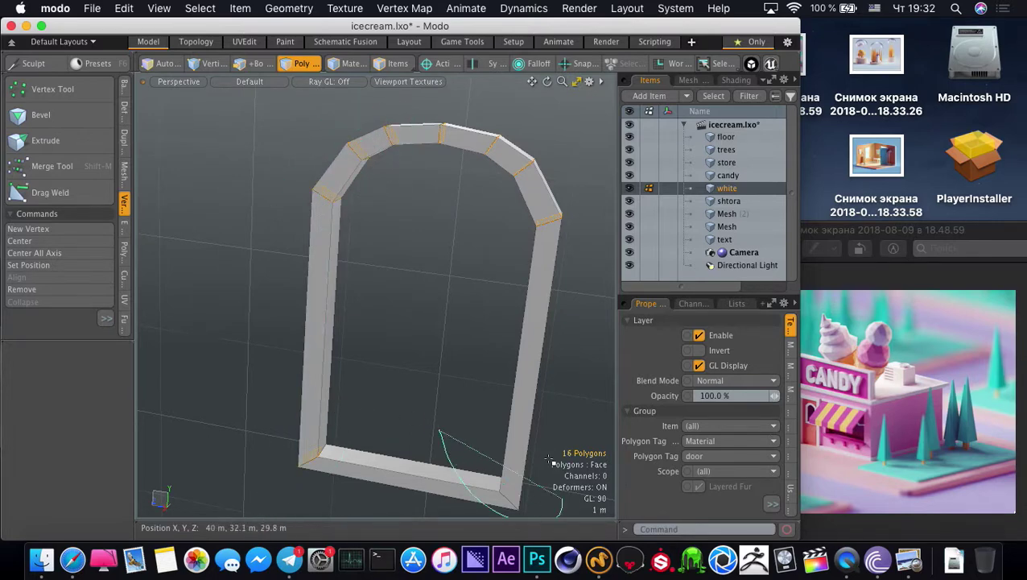
pyautogui.moveTo(548, 458); pyautogui.dragTo(495, 412, button='right')
pyautogui.keyDown('alt'); pyautogui.moveTo(418, 363); pyautogui.dragTo(396, 345); pyautogui.keyUp('alt')
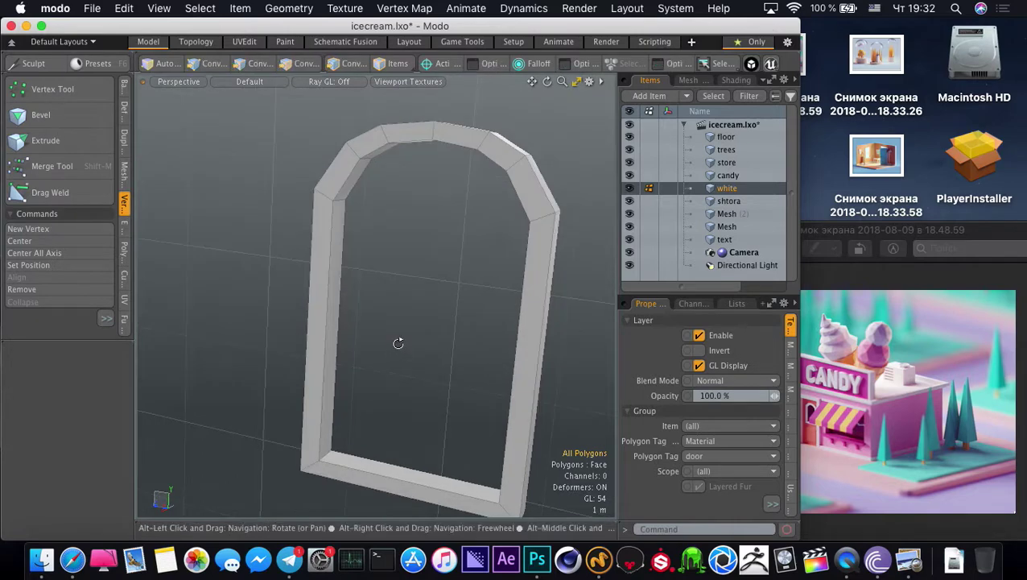
# Preview the window frame with Catmull-Clark smoothing, return it to plain faces, and unhide the rest of the white mesh
pyautogui.hotkey('alt', 'c')
pyautogui.click(582, 316)
pyautogui.press('Tab')
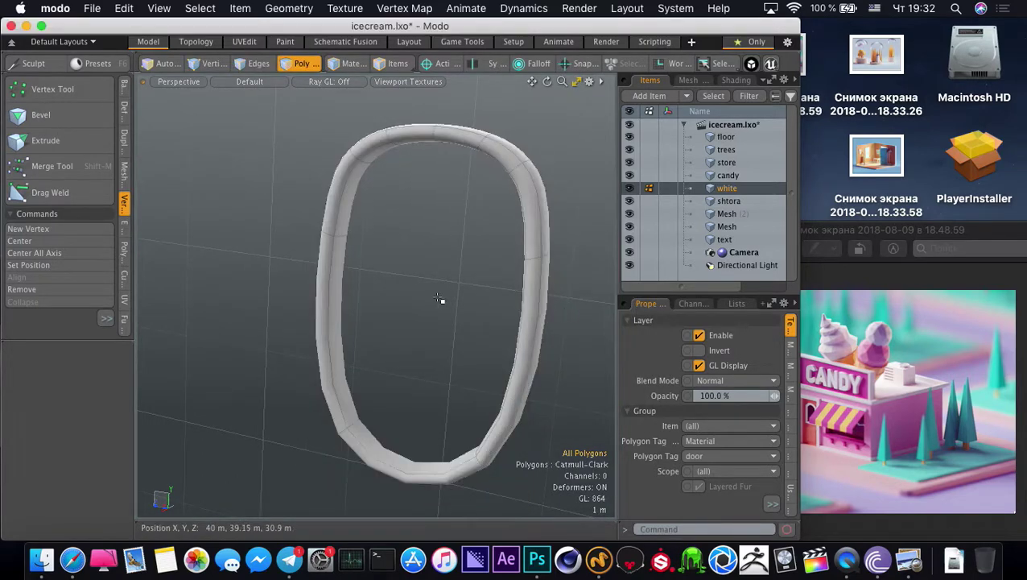
pyautogui.hotkey('shift', 'Tab')
pyautogui.press('u')
# Select the cross-section edges at the crown of the window frame's arch and scale them to about 105.5% along Y
pyautogui.keyDown('ctrl'); pyautogui.keyDown('alt'); pyautogui.moveTo(389, 273); pyautogui.dragTo(444, 236); pyautogui.keyUp('alt'); pyautogui.keyUp('ctrl')
pyautogui.press('2')
pyautogui.doubleClick(408, 226)
pyautogui.press('r')
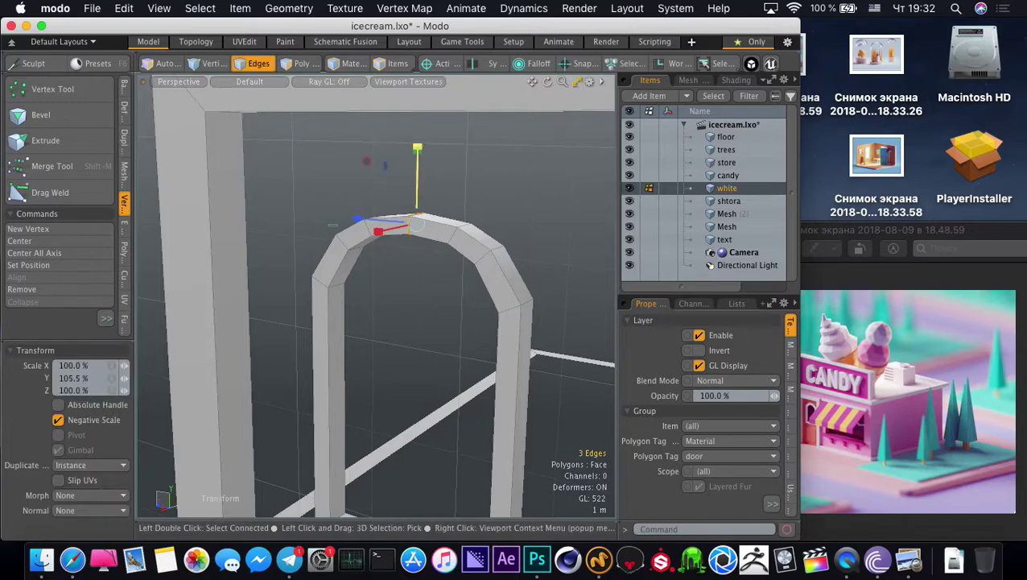
pyautogui.press('q')
pyautogui.click(413, 255)
# Scale the cross-section edges on both sides of the arch's crown to 114% along Y and show the full scene
pyautogui.keyDown('alt'); pyautogui.moveTo(413, 254); pyautogui.dragTo(481, 265); pyautogui.keyUp('alt')
pyautogui.doubleClick(482, 244)
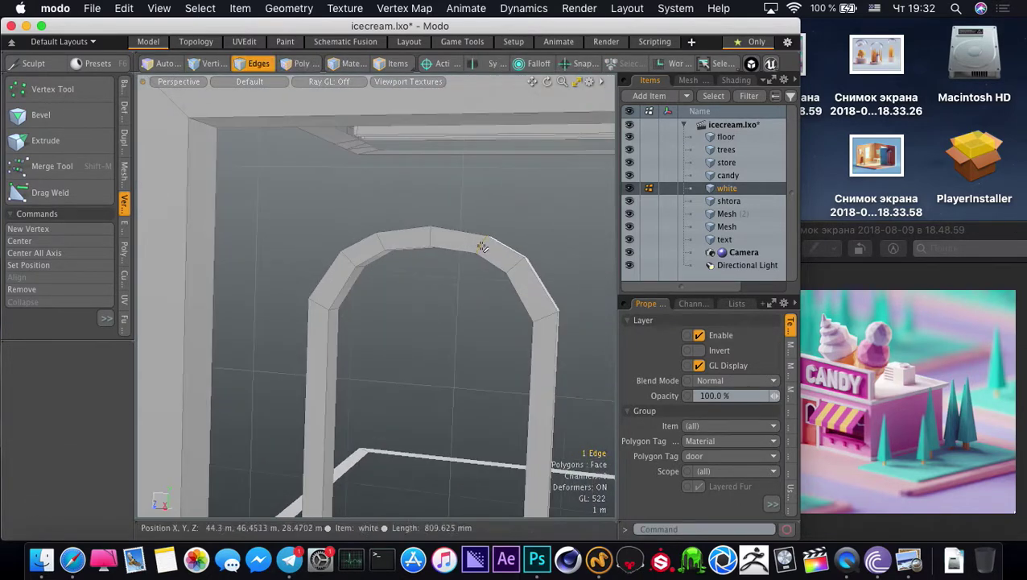
pyautogui.keyDown('shift'); pyautogui.doubleClick(380, 242); pyautogui.keyUp('shift')
pyautogui.press('t')
pyautogui.press('r')
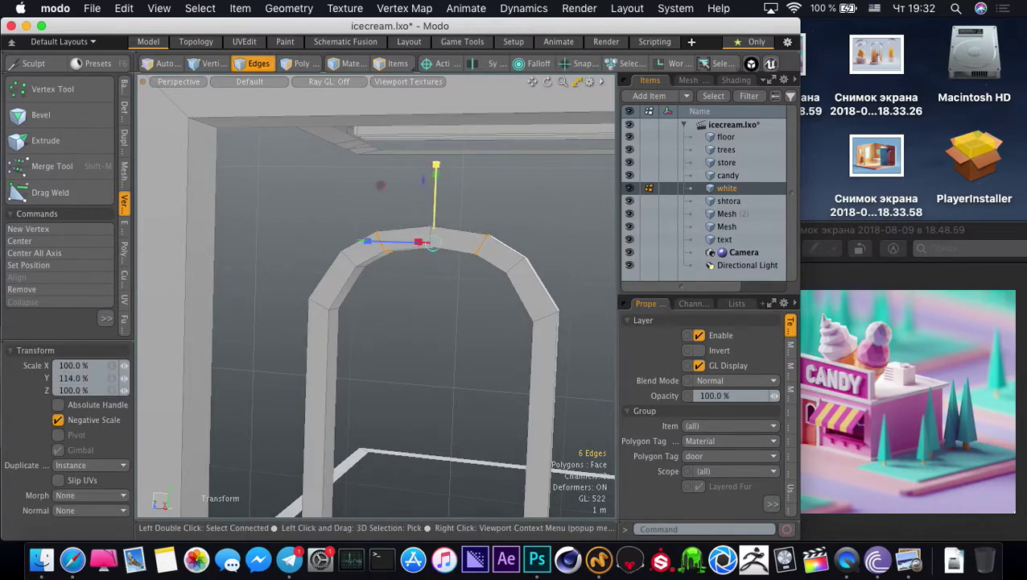
pyautogui.press('q')
pyautogui.click(425, 206)
pyautogui.press('u')
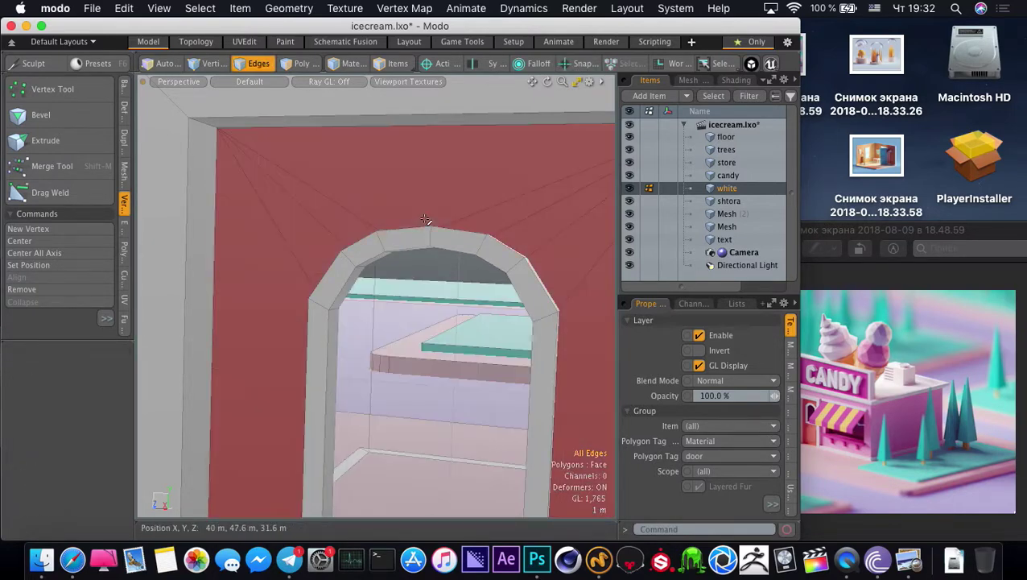
# Check the framed door window against the whole storefront and save the scene
pyautogui.keyDown('ctrl'); pyautogui.keyDown('alt'); pyautogui.moveTo(433, 257); pyautogui.dragTo(382, 305); pyautogui.keyUp('alt'); pyautogui.keyUp('ctrl')
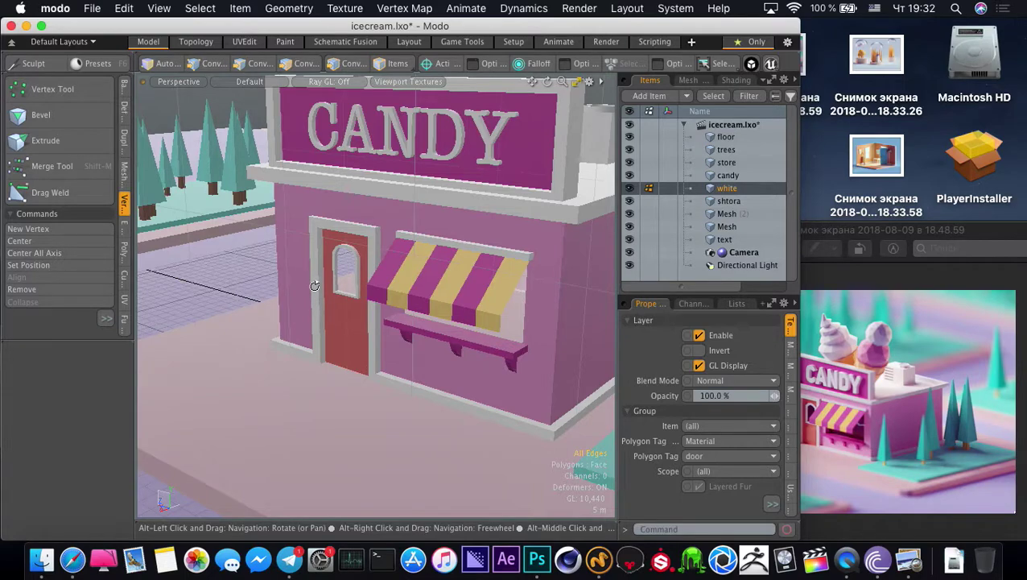
pyautogui.keyDown('ctrl'); pyautogui.keyDown('alt'); pyautogui.moveTo(347, 295); pyautogui.dragTo(305, 302); pyautogui.keyUp('alt'); pyautogui.keyUp('ctrl')
pyautogui.keyDown('alt'); pyautogui.moveTo(378, 313); pyautogui.dragTo(345, 295); pyautogui.keyUp('alt')
pyautogui.moveTo(345, 294)
pyautogui.keyDown('alt'); pyautogui.mouseDown()
pyautogui.moveTo(328, 301)
pyautogui.moveTo(345, 301)
pyautogui.mouseUp(); pyautogui.keyUp('alt')
pyautogui.press('2')
pyautogui.press('super+s')
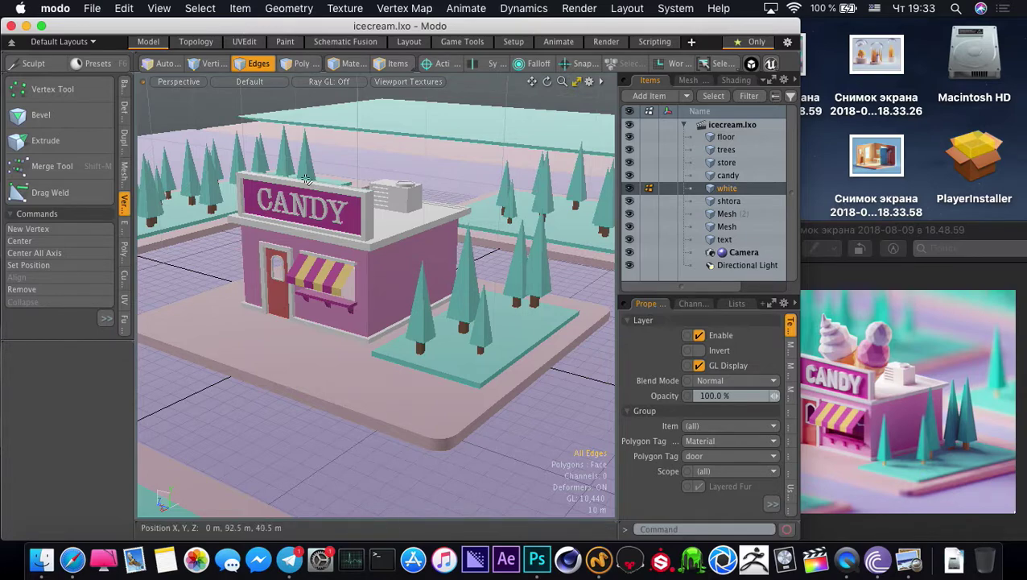
# Examine the door mesh on its own and within the complete store scene
pyautogui.keyDown('alt'); pyautogui.moveTo(307, 179); pyautogui.dragTo(346, 350); pyautogui.keyUp('alt')
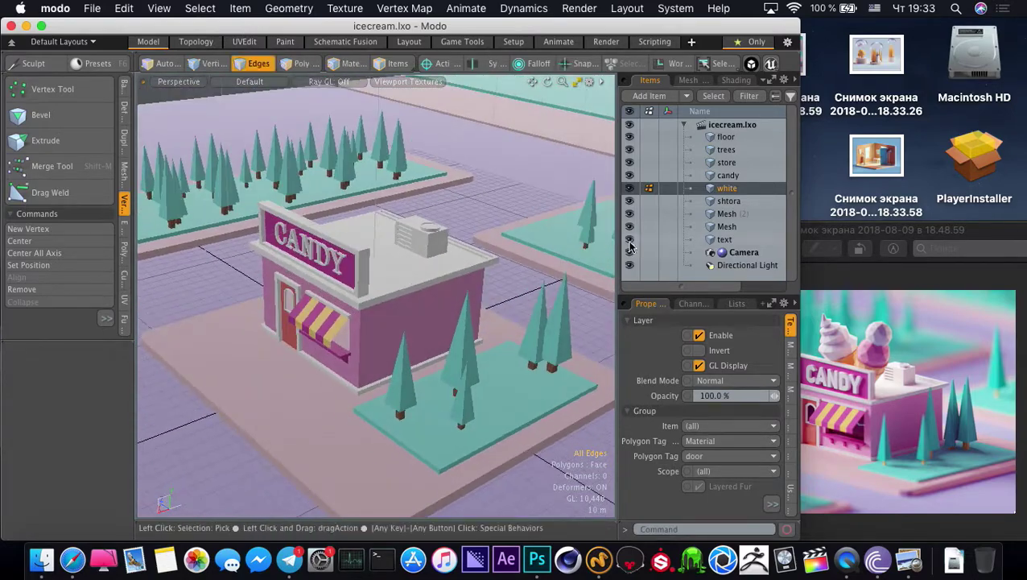
pyautogui.click(723, 213)
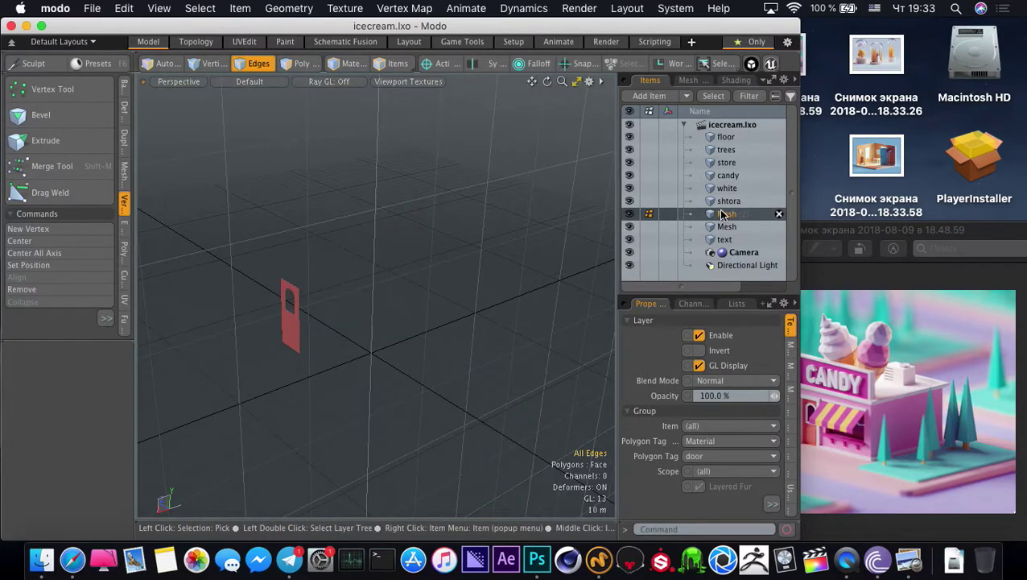
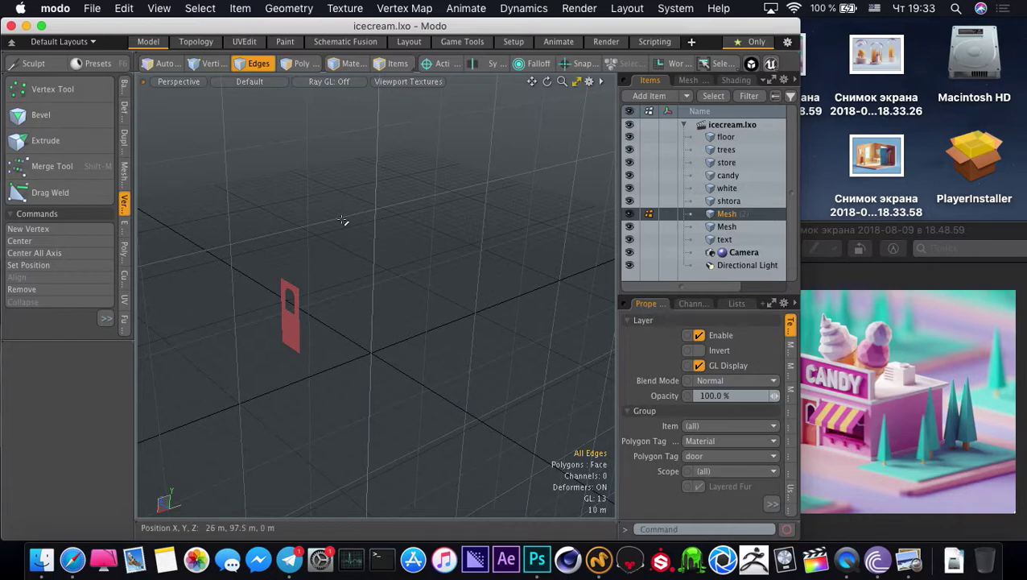
pyautogui.press('u')
pyautogui.keyDown('alt'); pyautogui.moveTo(324, 276); pyautogui.dragTo(404, 332); pyautogui.keyUp('alt')
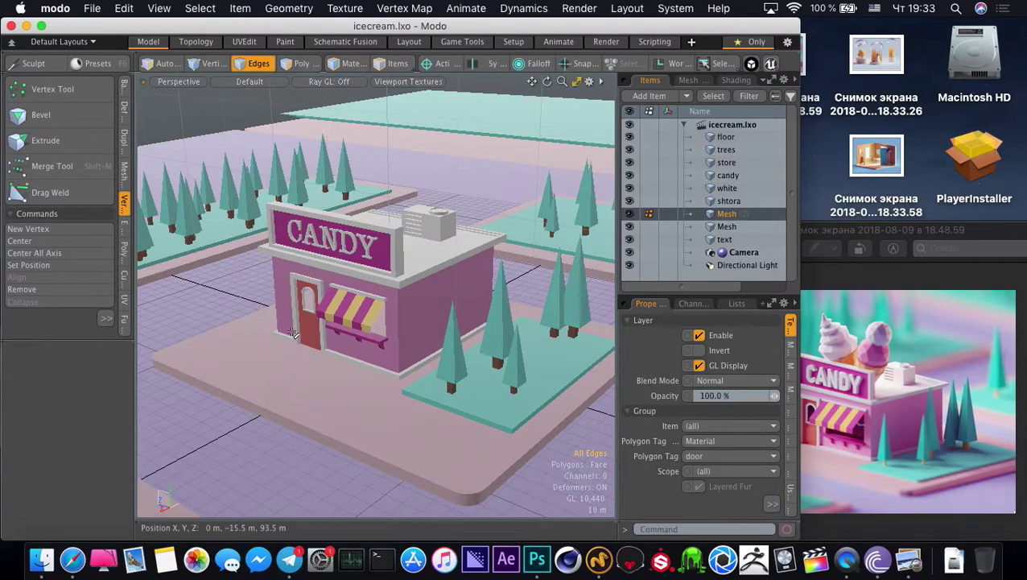
pyautogui.keyDown('alt'); pyautogui.moveTo(293, 333); pyautogui.dragTo(347, 400); pyautogui.keyUp('alt')
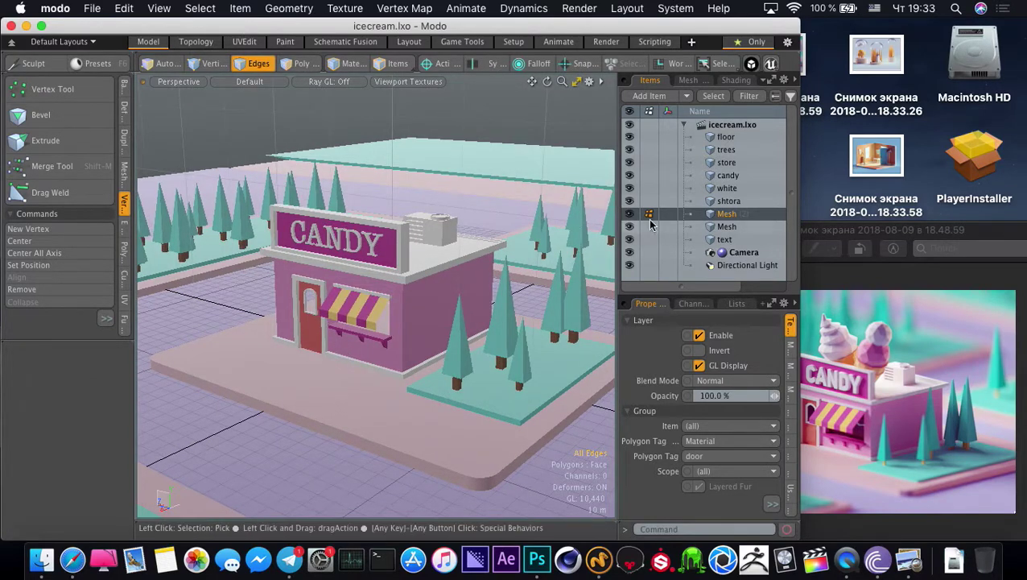
# Add a new mesh item and create a sphere about 50 m across, centred above the shop roof near the CANDY sign
pyautogui.click(674, 96)
pyautogui.click(673, 131)
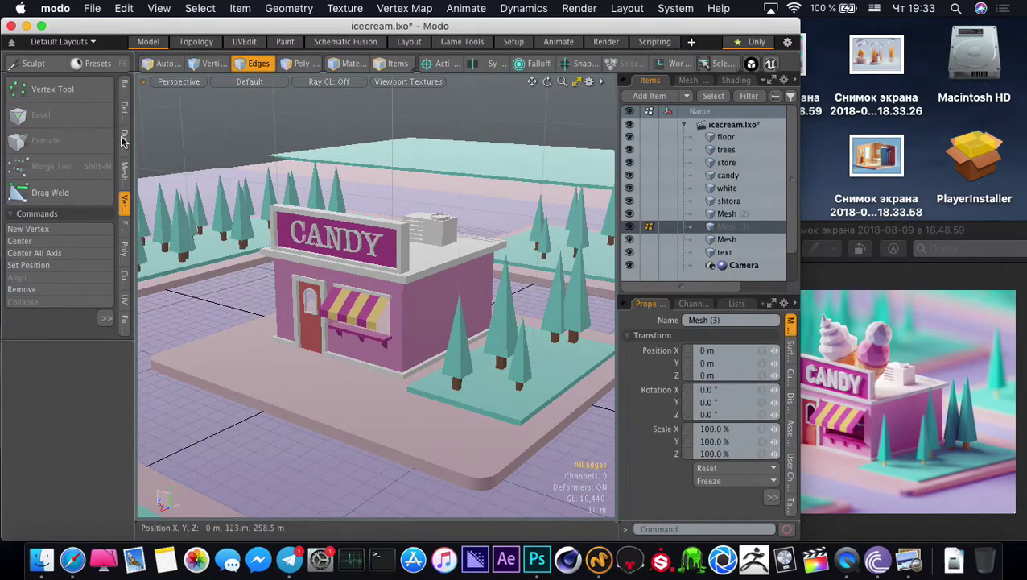
pyautogui.click(124, 87)
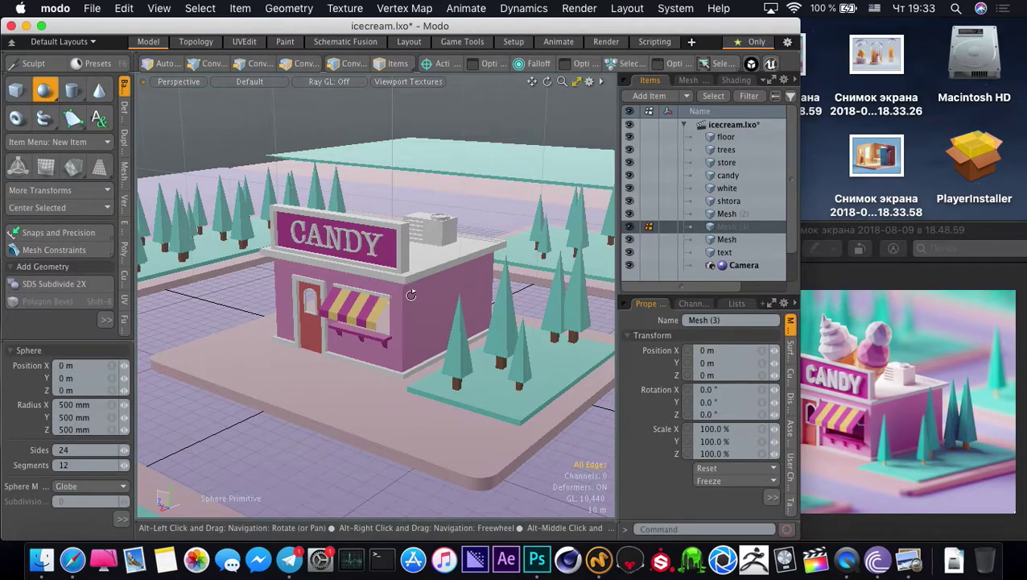
pyautogui.keyDown('alt'); pyautogui.moveTo(413, 290); pyautogui.dragTo(396, 394); pyautogui.keyUp('alt')
pyautogui.moveTo(387, 356); pyautogui.dragTo(296, 207)
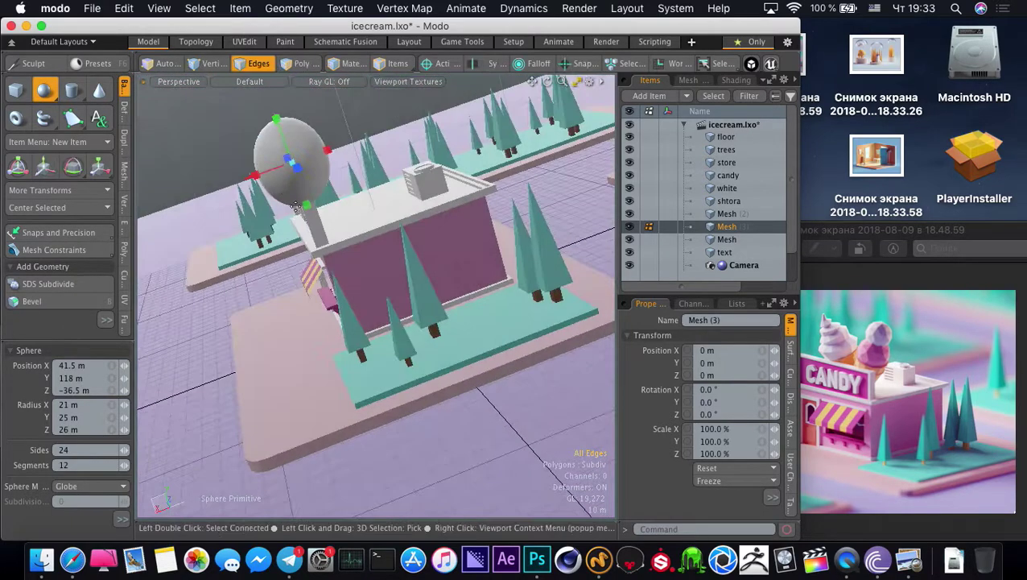
pyautogui.moveTo(270, 174); pyautogui.dragTo(316, 160)
pyautogui.keyDown('alt'); pyautogui.moveTo(315, 198); pyautogui.dragTo(378, 271); pyautogui.keyUp('alt')
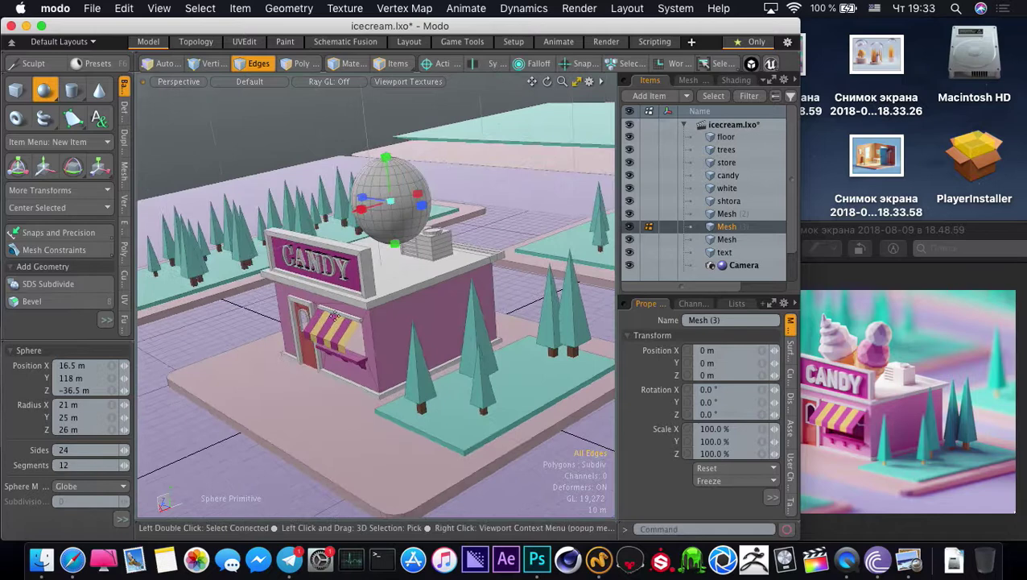
# Set the sphere to Tesselation mode with Face polygons and subdivision level 1
pyautogui.click(84, 486)
pyautogui.click(83, 511)
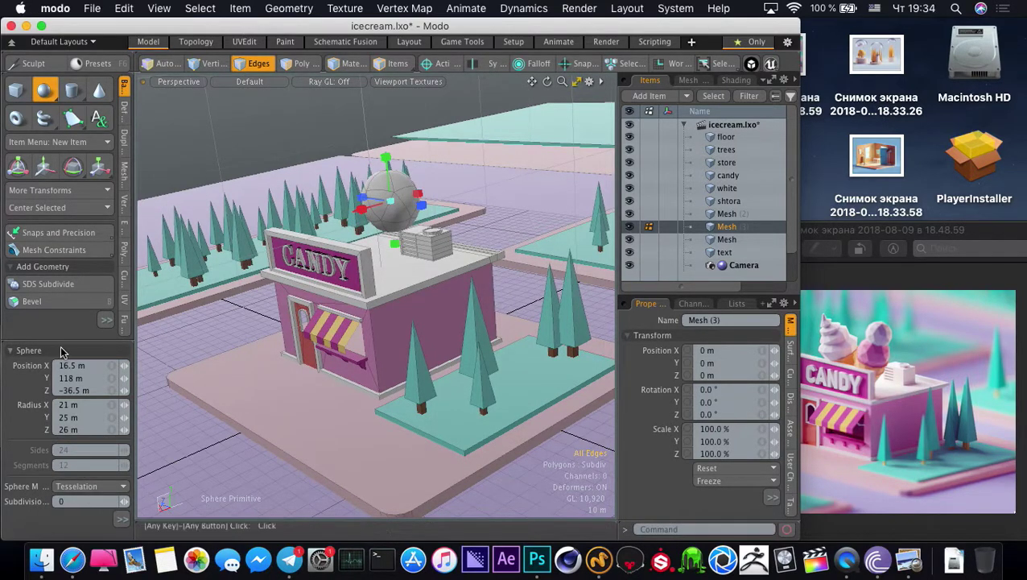
pyautogui.moveTo(61, 340); pyautogui.dragTo(62, 270)
pyautogui.moveTo(322, 282)
pyautogui.keyDown('alt'); pyautogui.mouseDown()
pyautogui.moveTo(342, 318)
pyautogui.moveTo(338, 294)
pyautogui.mouseUp(); pyautogui.keyUp('alt')
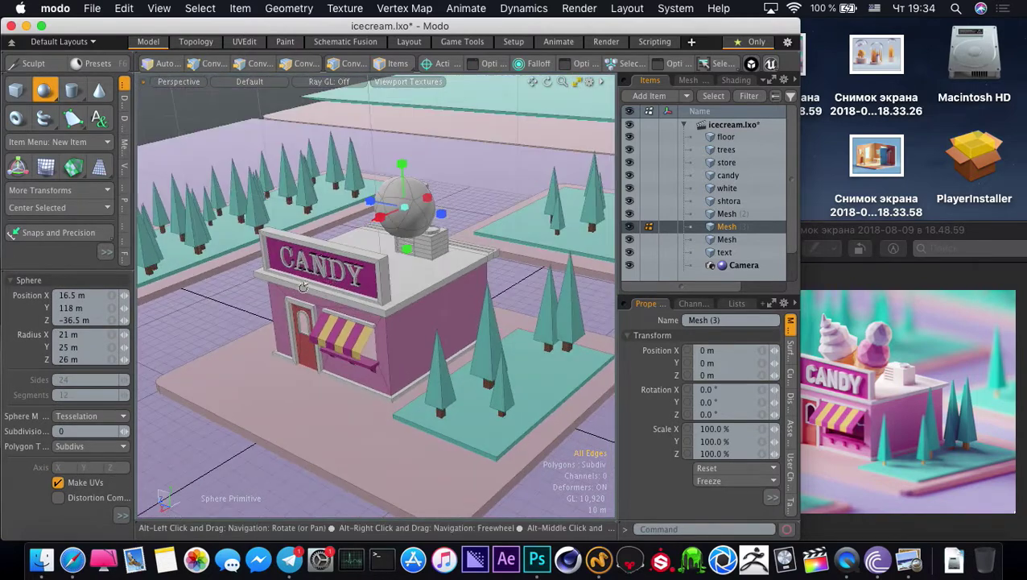
pyautogui.click(88, 444)
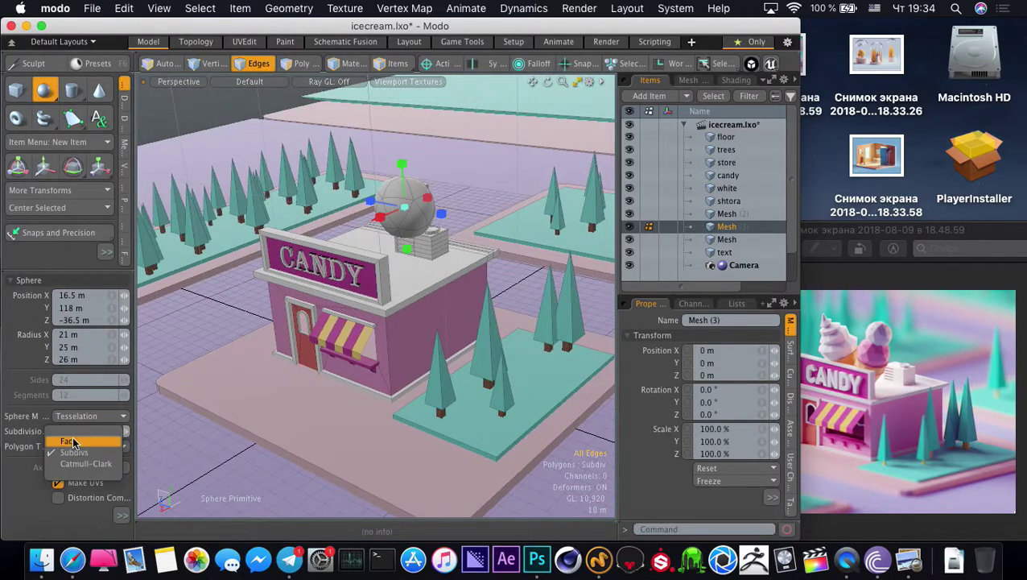
pyautogui.click(73, 445)
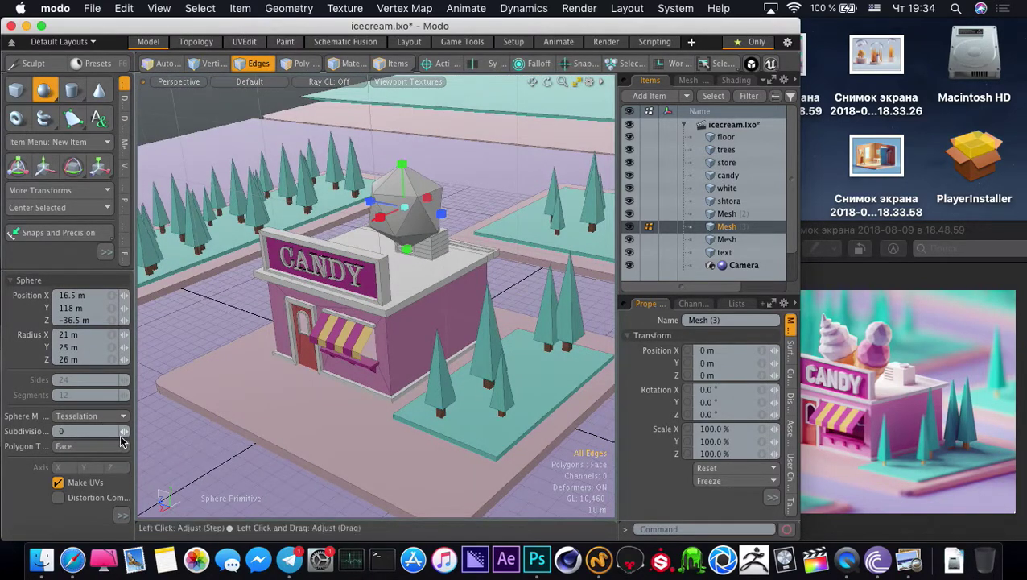
pyautogui.click(125, 432)
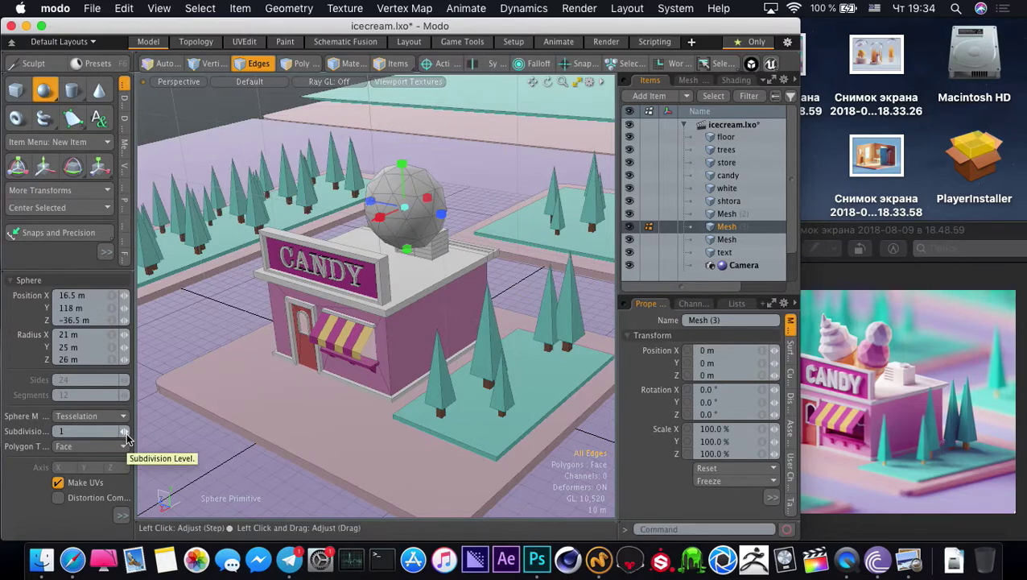
# Set the sphere's radius to 25 m on all three axes and finish the primitive
pyautogui.keyDown('alt'); pyautogui.moveTo(322, 362); pyautogui.dragTo(230, 311); pyautogui.keyUp('alt')
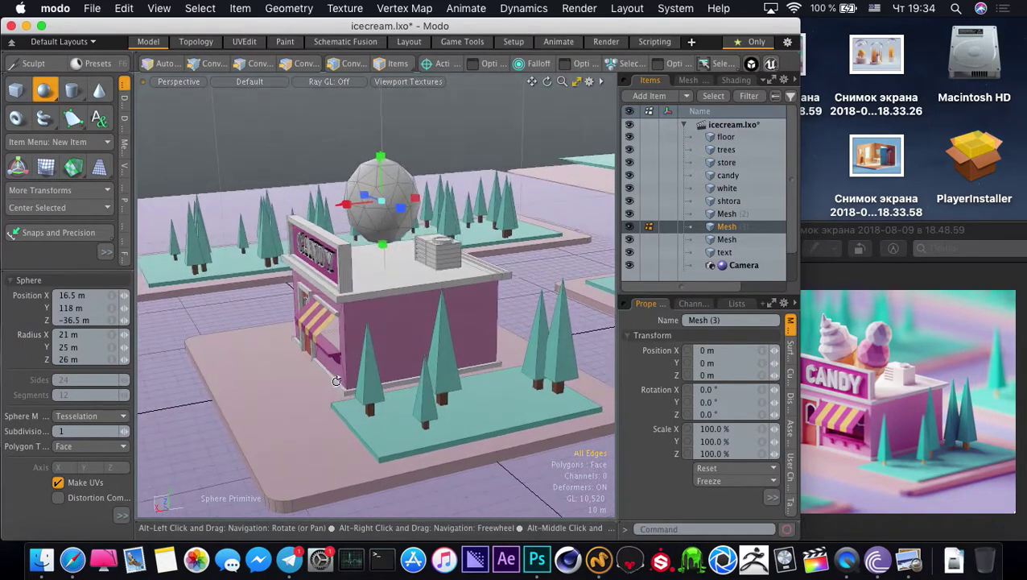
pyautogui.moveTo(348, 210); pyautogui.dragTo(337, 205)
pyautogui.click(74, 334)
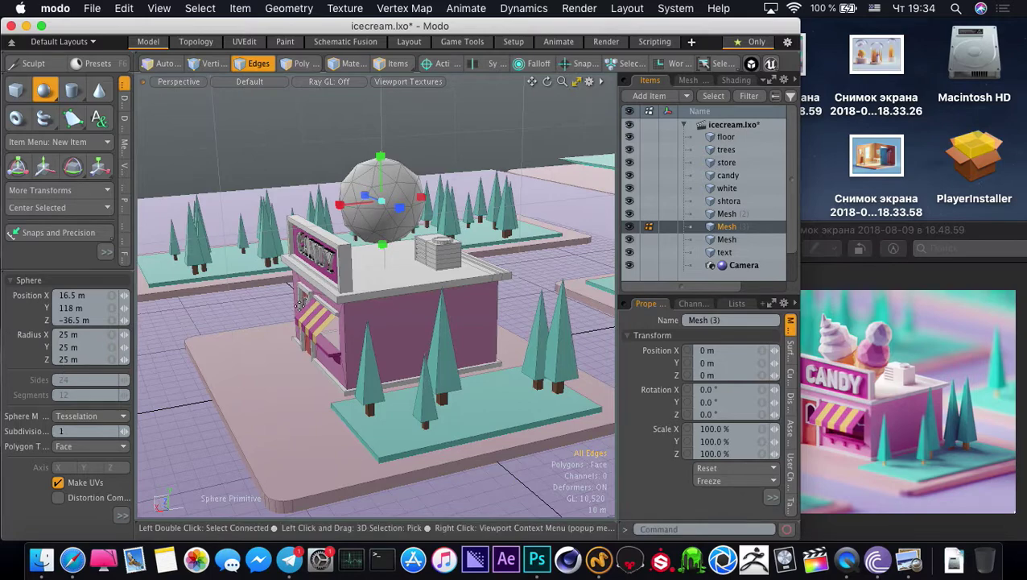
pyautogui.press('q')
# Assign the existing house material to all of the sphere's polygons
pyautogui.keyDown('alt'); pyautogui.moveTo(299, 306); pyautogui.dragTo(313, 355); pyautogui.keyUp('alt')
pyautogui.keyDown('alt'); pyautogui.moveTo(385, 345); pyautogui.dragTo(390, 346); pyautogui.keyUp('alt')
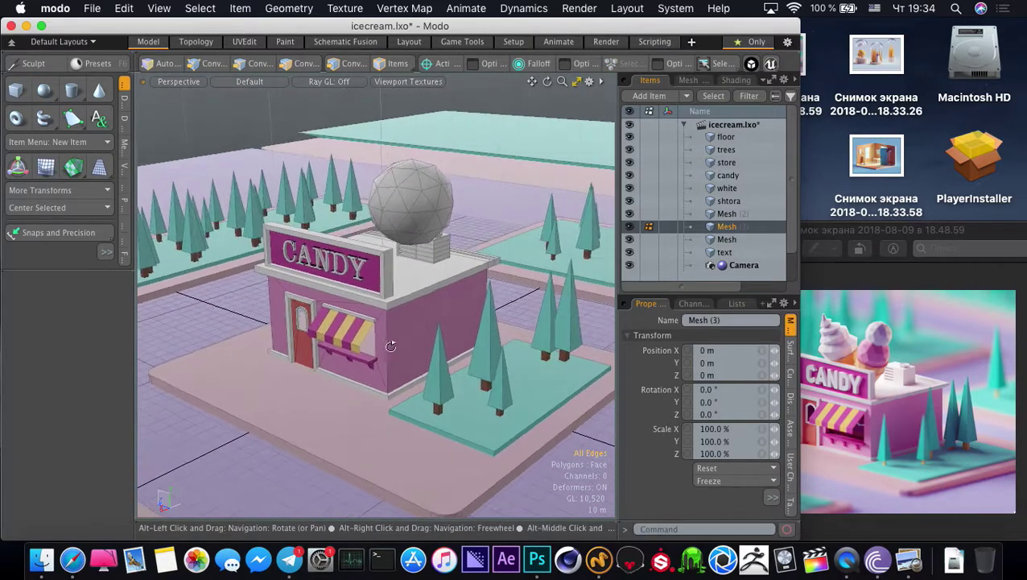
pyautogui.keyDown('alt'); pyautogui.moveTo(342, 284); pyautogui.dragTo(401, 289); pyautogui.keyUp('alt')
pyautogui.press('3')
pyautogui.doubleClick(419, 213)
pyautogui.press('m')
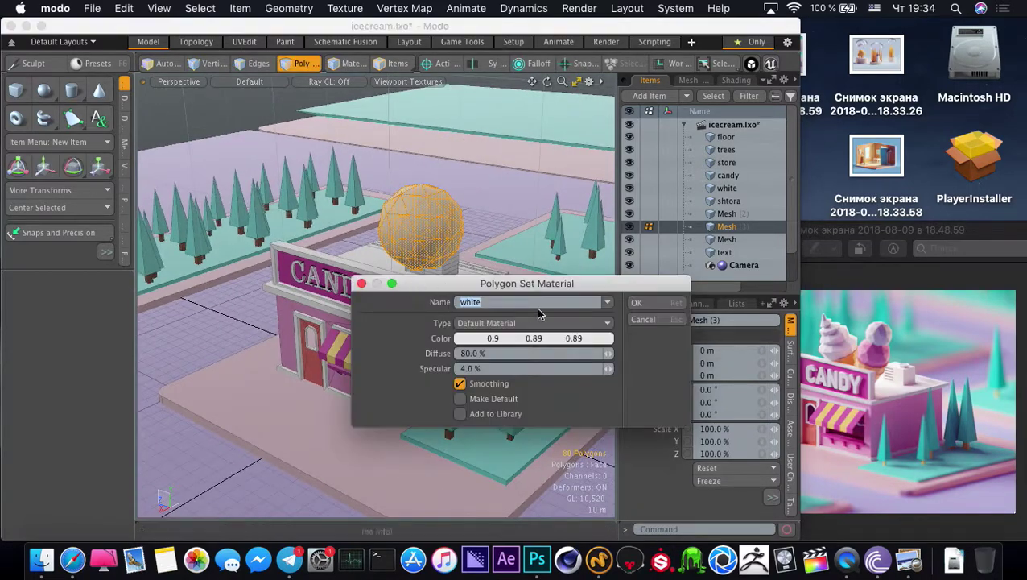
pyautogui.click(606, 304)
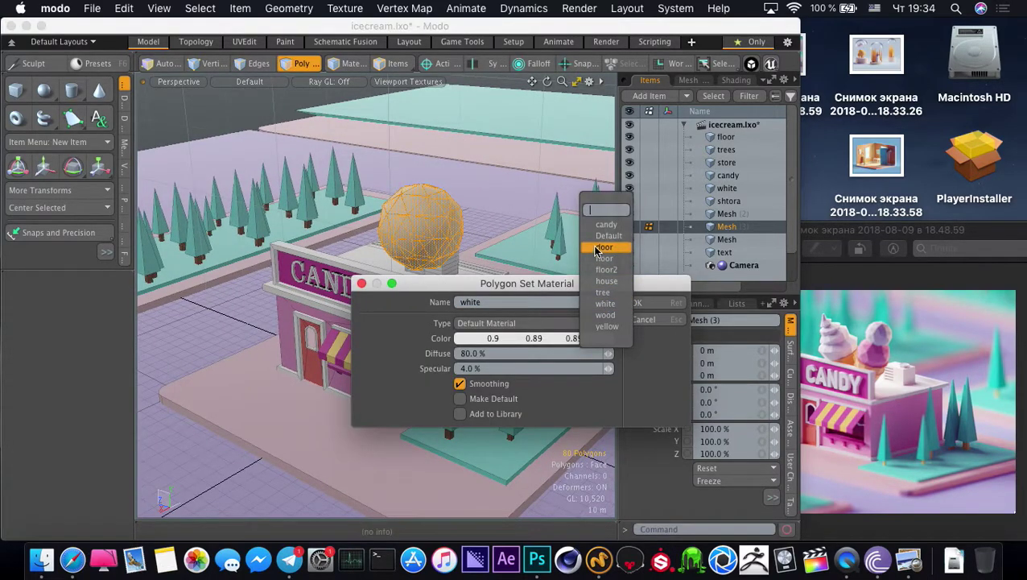
pyautogui.click(606, 280)
pyautogui.click(648, 302)
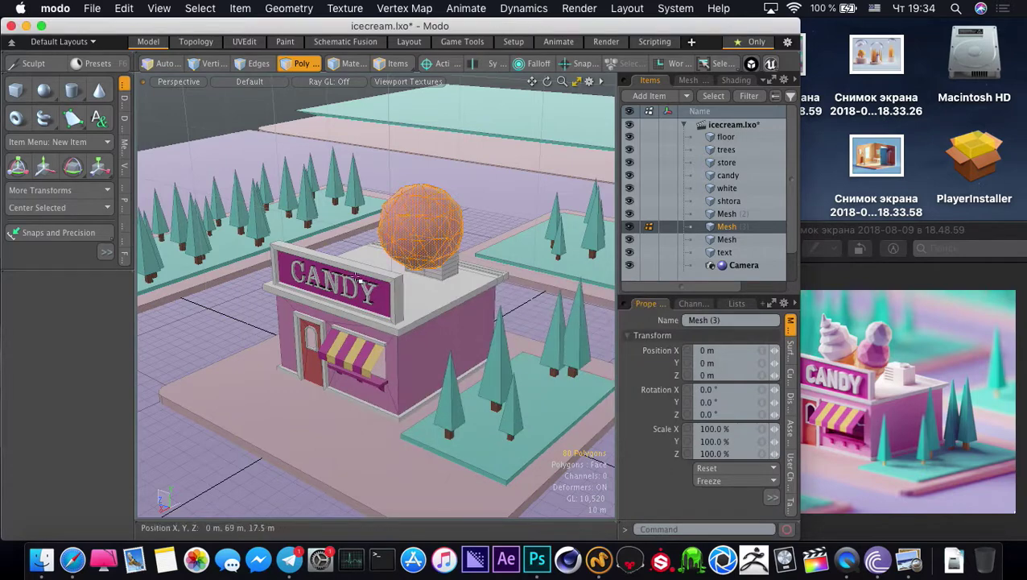
pyautogui.keyDown('alt'); pyautogui.moveTo(362, 367); pyautogui.dragTo(324, 351); pyautogui.keyUp('alt')
pyautogui.click(295, 156)
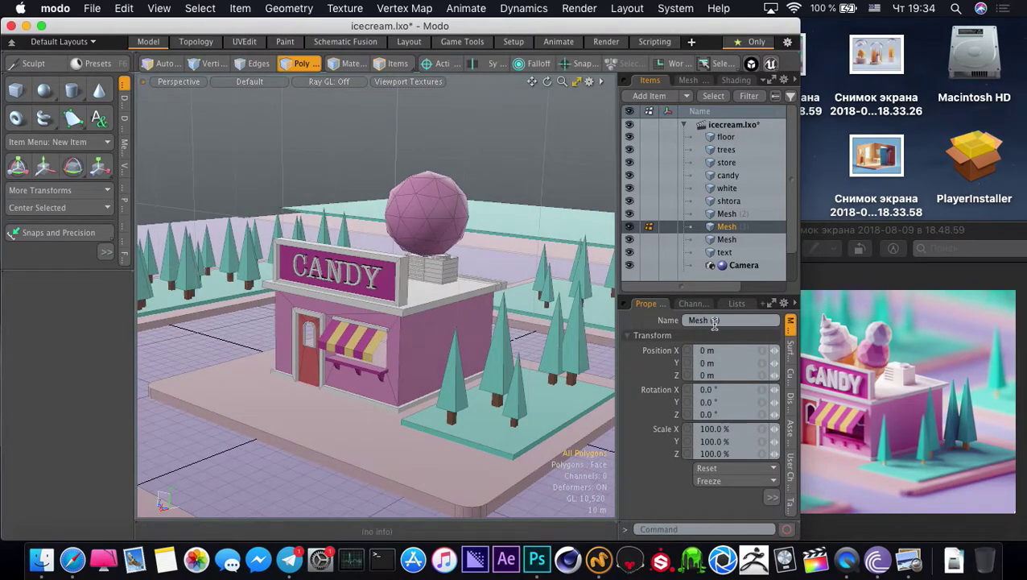
# Make all of the sphere's edges hard with Hard Edge Smoothing for a faceted look, then return to the Model layout
pyautogui.doubleClick(394, 193)
pyautogui.hotkey('shift', 'a')
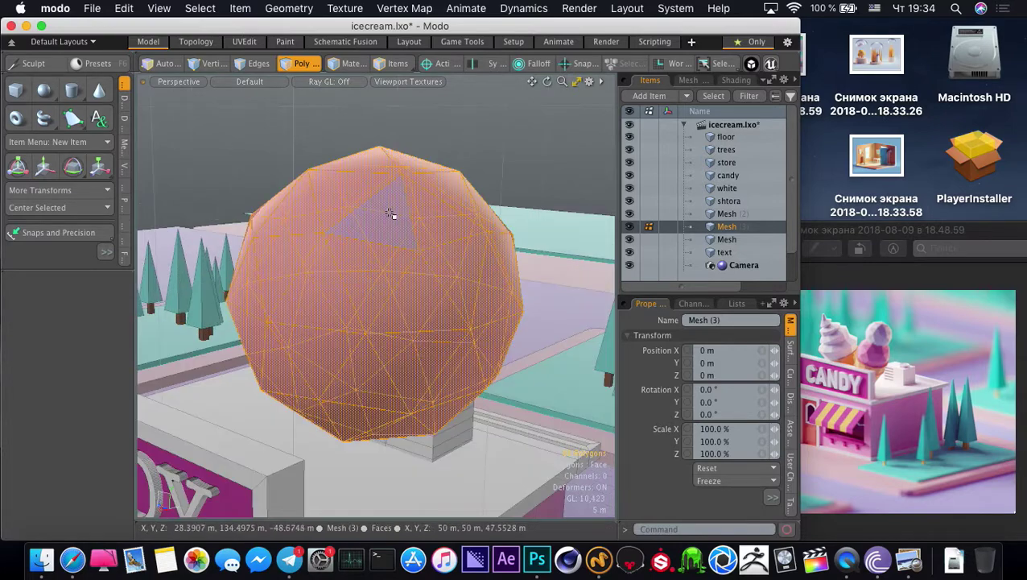
pyautogui.scroll(-4, 391, 215)
pyautogui.click(462, 41)
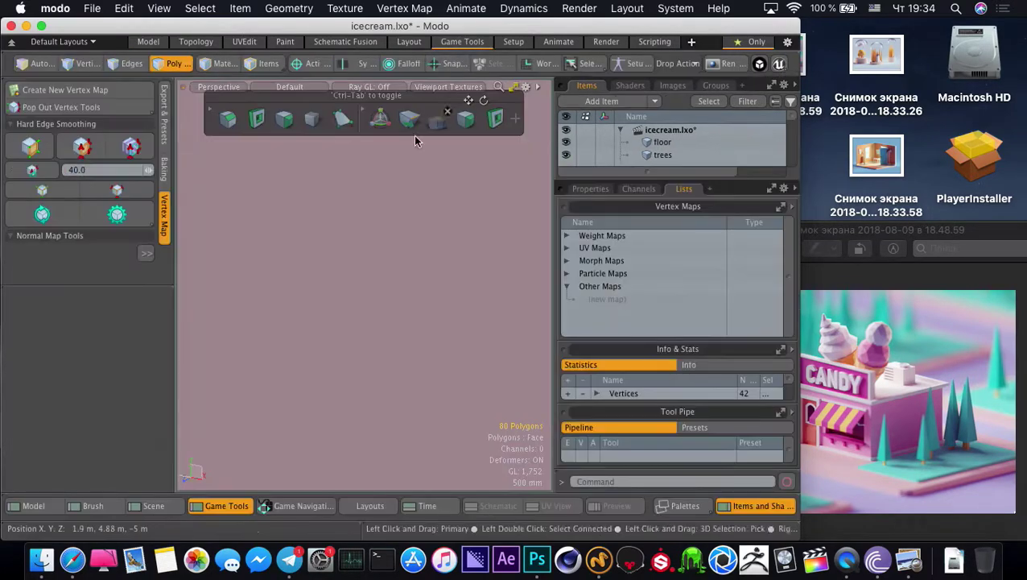
pyautogui.keyDown('alt'); pyautogui.moveTo(353, 281); pyautogui.dragTo(362, 269); pyautogui.keyUp('alt')
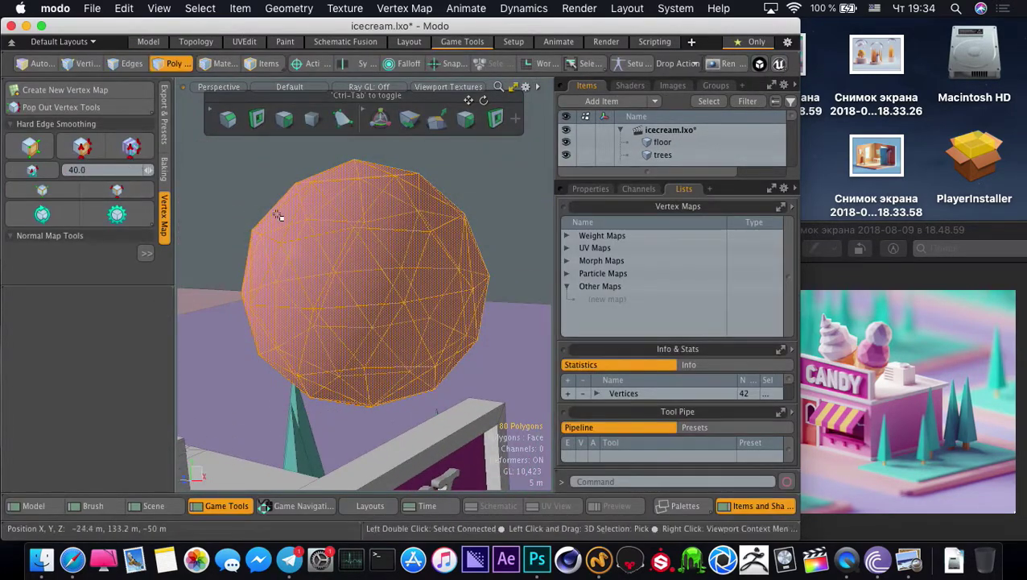
pyautogui.keyDown('alt'); pyautogui.moveTo(373, 312); pyautogui.dragTo(395, 344); pyautogui.keyUp('alt')
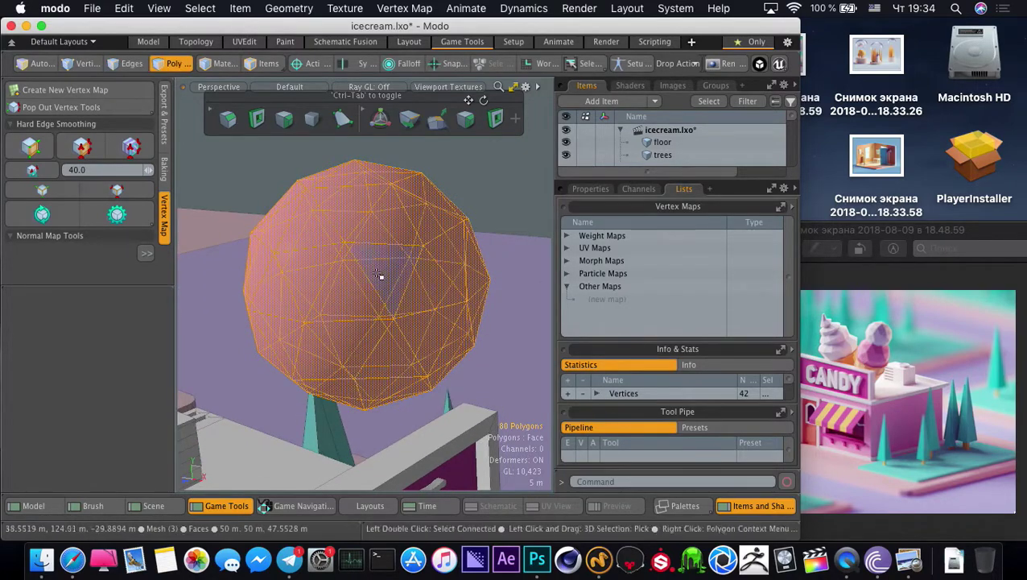
pyautogui.keyDown('alt'); pyautogui.moveTo(380, 278); pyautogui.dragTo(301, 277); pyautogui.keyUp('alt')
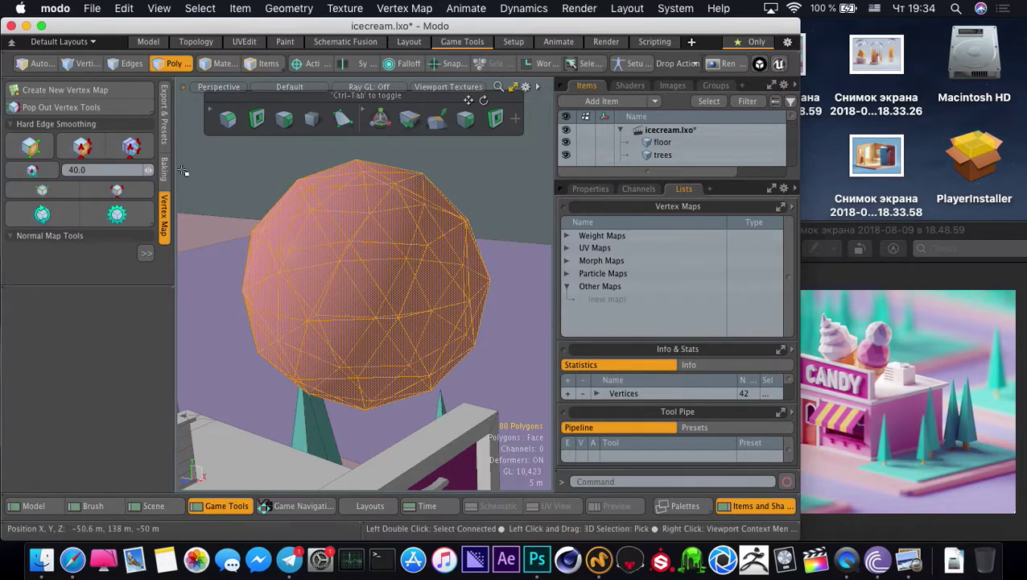
pyautogui.click(80, 152)
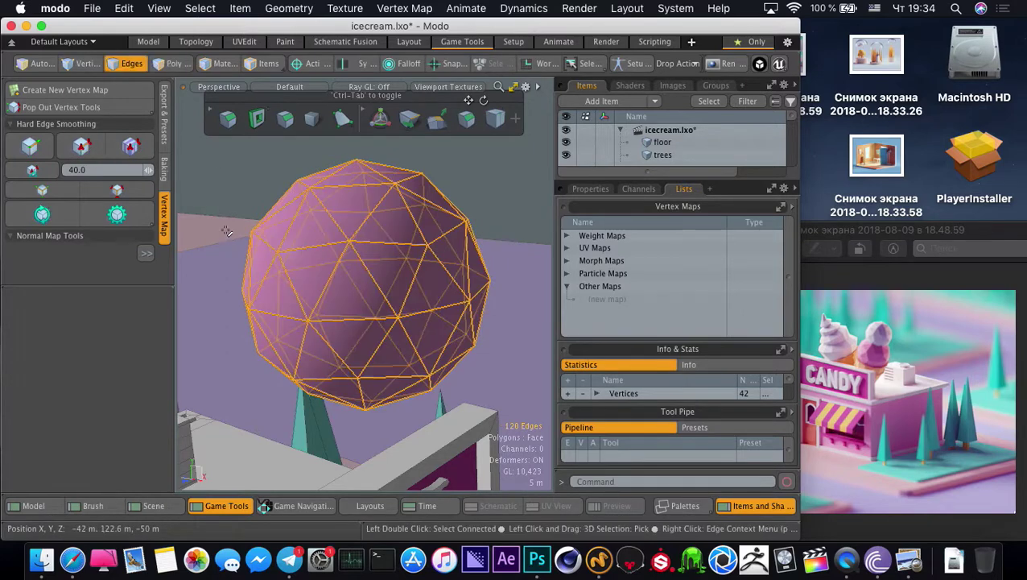
pyautogui.click(245, 176)
pyautogui.keyDown('alt'); pyautogui.moveTo(306, 291); pyautogui.dragTo(320, 284); pyautogui.keyUp('alt')
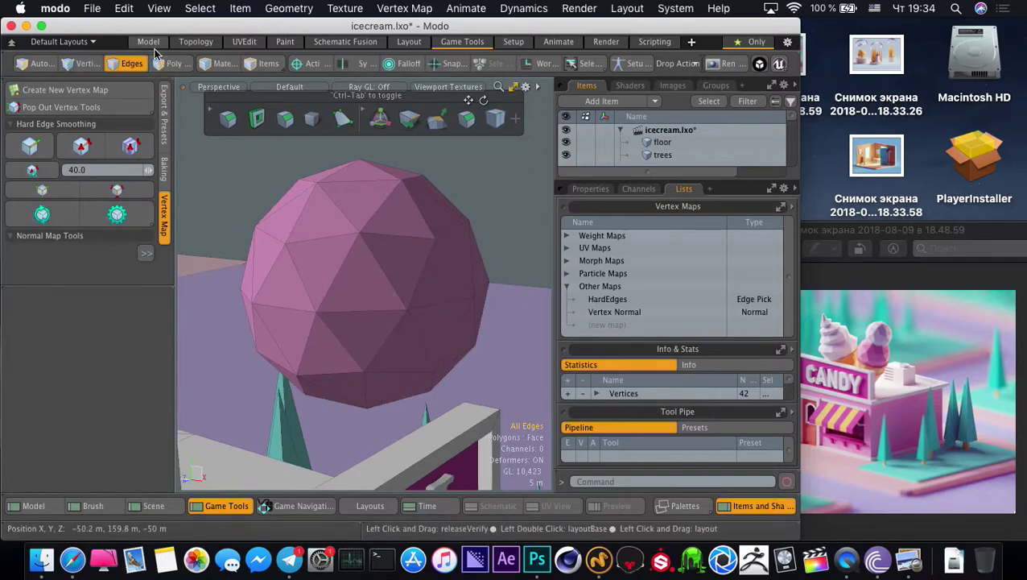
pyautogui.click(149, 42)
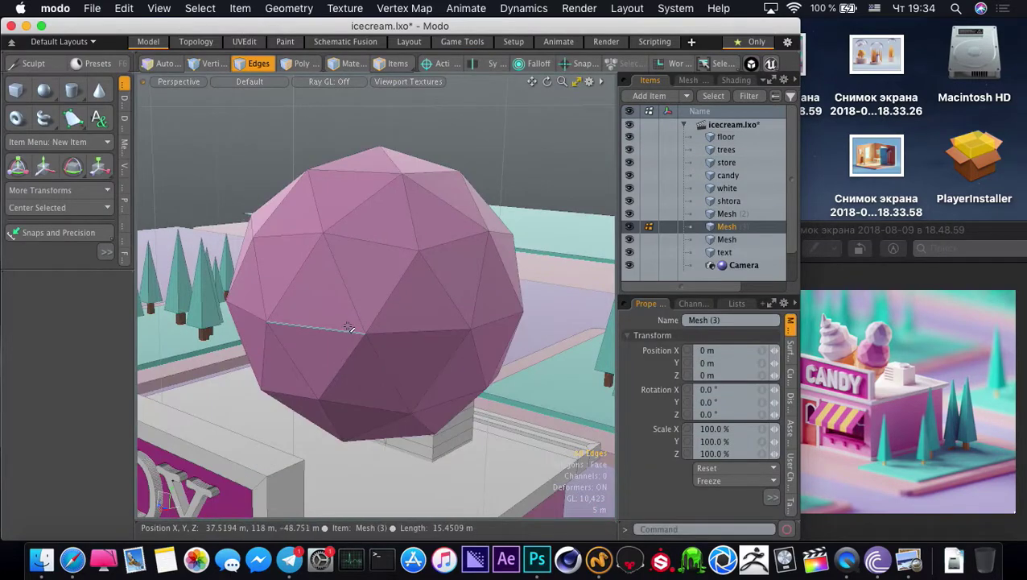
# Clone the pink sphere once with an offset of 16.5 m in X, 40 m in Y and -20.5 m in Z
pyautogui.scroll(-10, 346, 324)
pyautogui.keyDown('alt'); pyautogui.moveTo(257, 324); pyautogui.dragTo(363, 286); pyautogui.keyUp('alt')
pyautogui.keyDown('alt'); pyautogui.scroll(3, 340, 317); pyautogui.keyUp('alt')
pyautogui.keyDown('alt'); pyautogui.scroll(2, 349, 312); pyautogui.keyUp('alt')
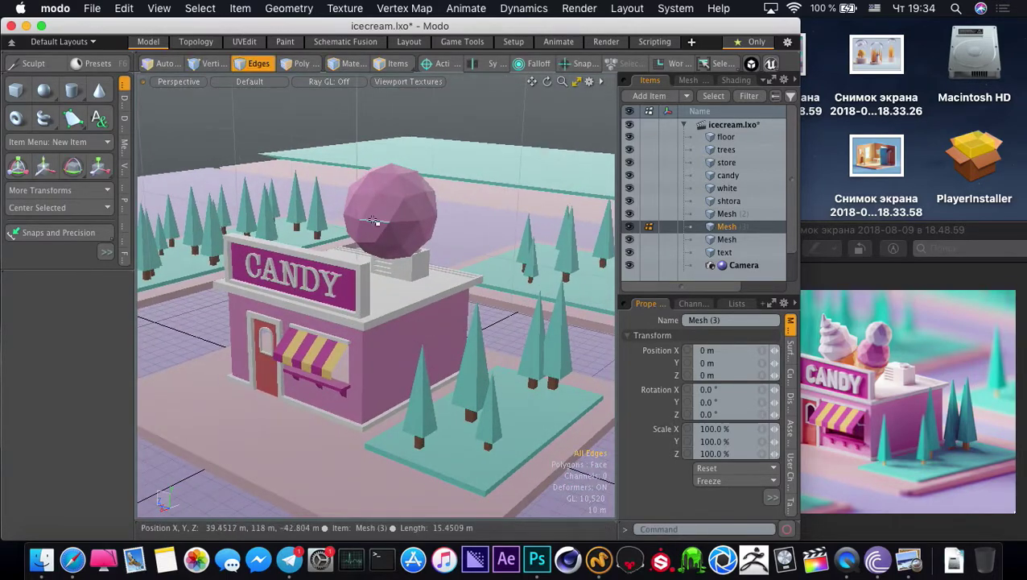
pyautogui.press('3')
pyautogui.doubleClick(376, 220)
pyautogui.hotkey('alt', 'd')
pyautogui.click(378, 229)
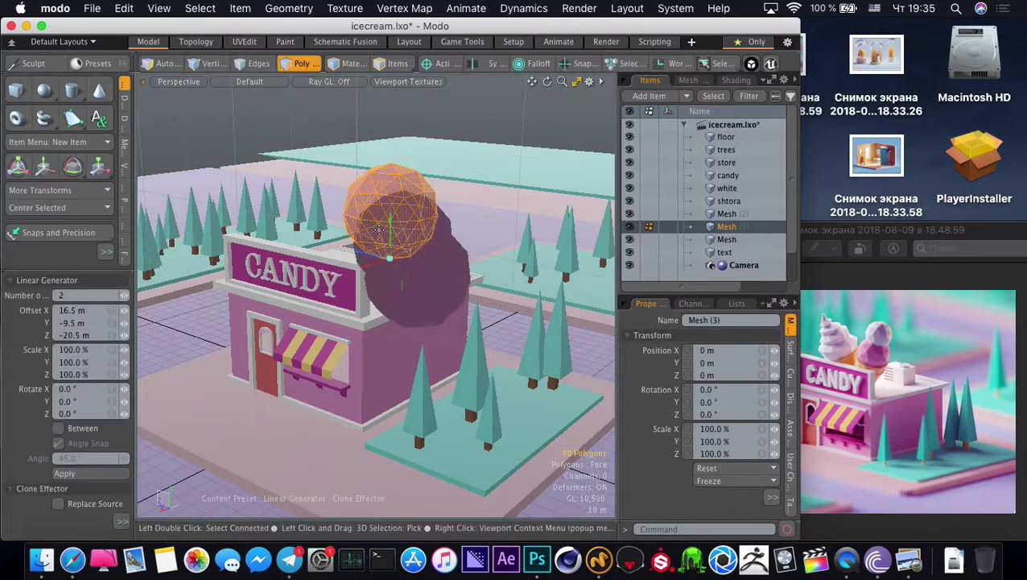
pyautogui.click(122, 297)
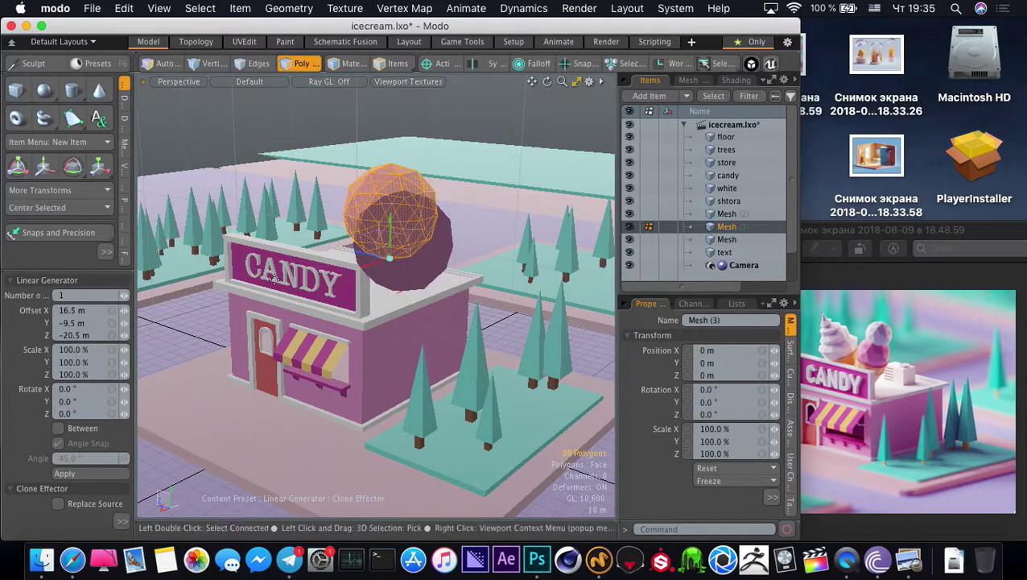
pyautogui.moveTo(392, 219); pyautogui.dragTo(395, 110)
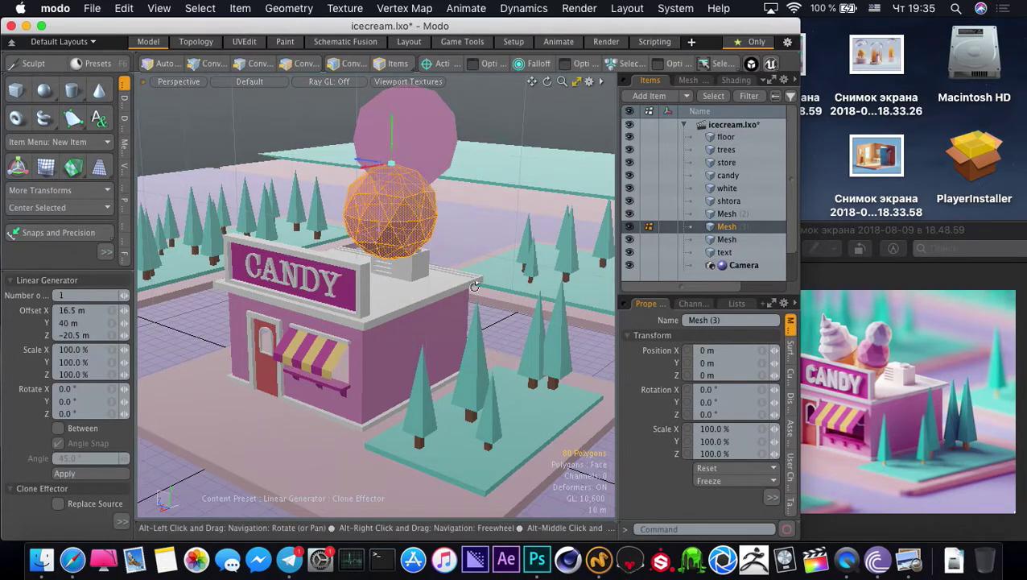
pyautogui.moveTo(396, 242)
pyautogui.keyDown('alt'); pyautogui.mouseDown()
pyautogui.moveTo(280, 246)
pyautogui.moveTo(304, 195)
pyautogui.moveTo(346, 161)
pyautogui.moveTo(354, 134)
pyautogui.moveTo(363, 196)
pyautogui.mouseUp(); pyautogui.keyUp('alt')
# Assign the existing white material to all polygons of the upper sphere
pyautogui.press('3')
pyautogui.doubleClick(376, 143)
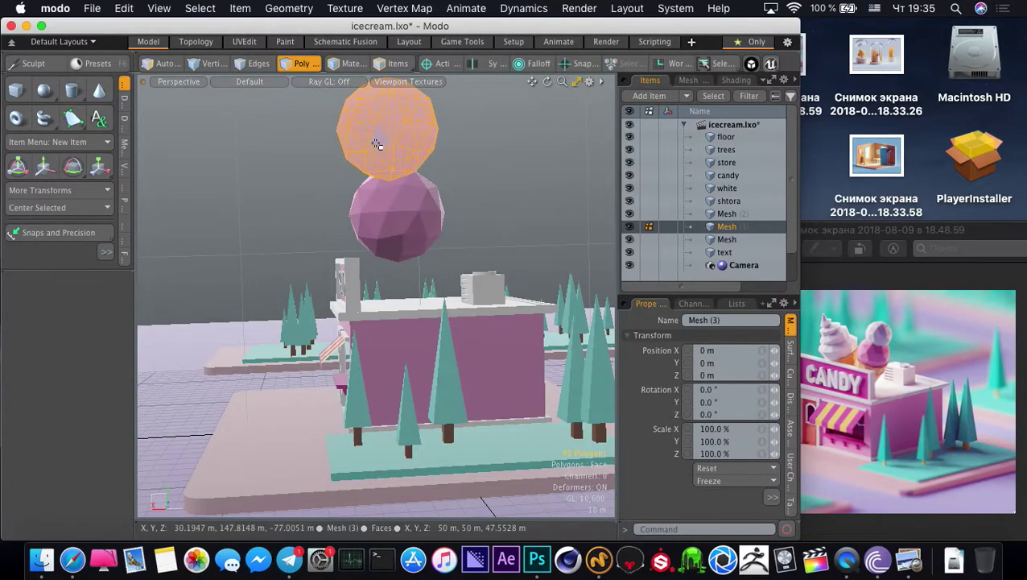
pyautogui.click(462, 41)
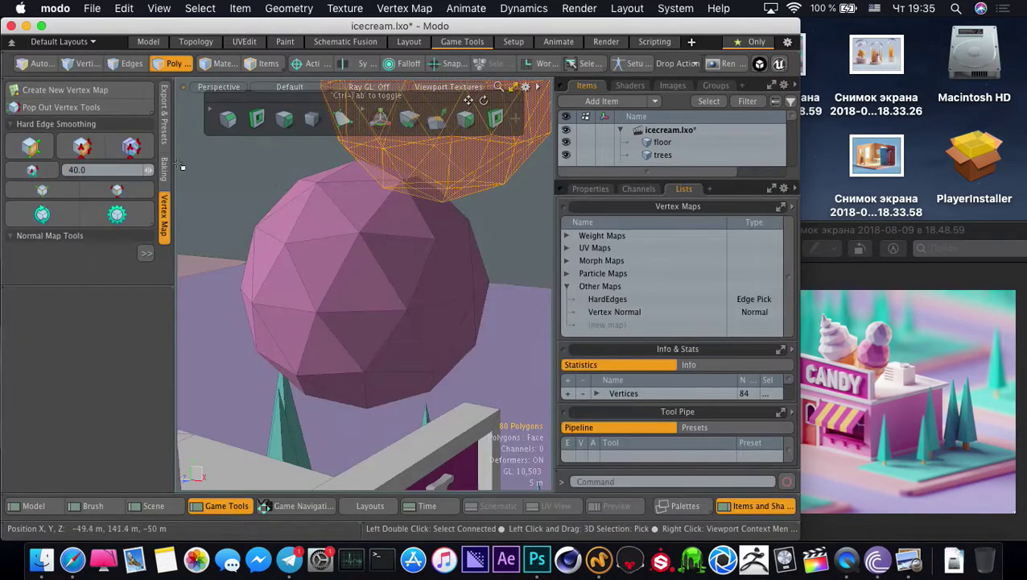
pyautogui.click(160, 42)
pyautogui.press('m')
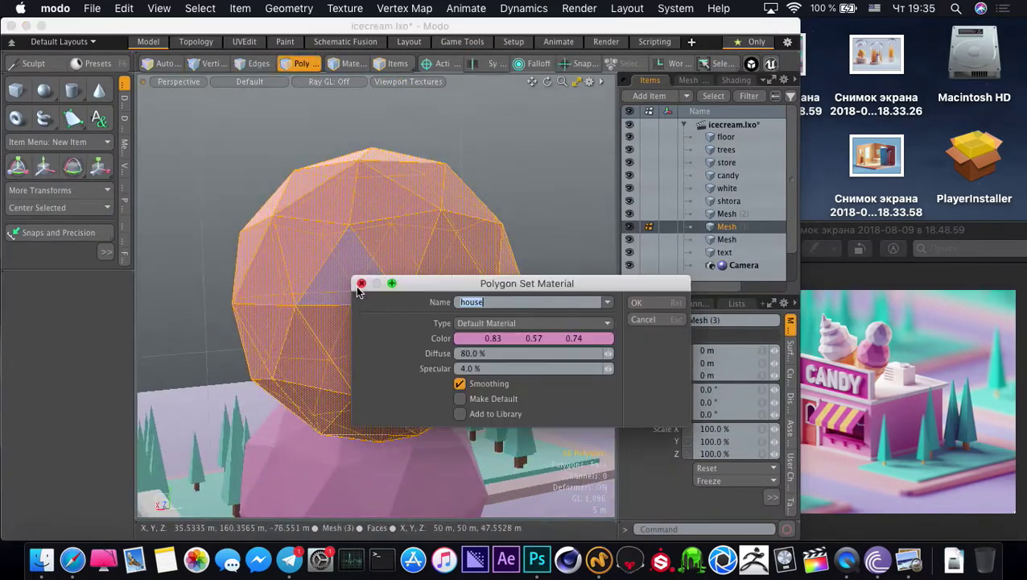
pyautogui.click(607, 302)
pyautogui.click(602, 327)
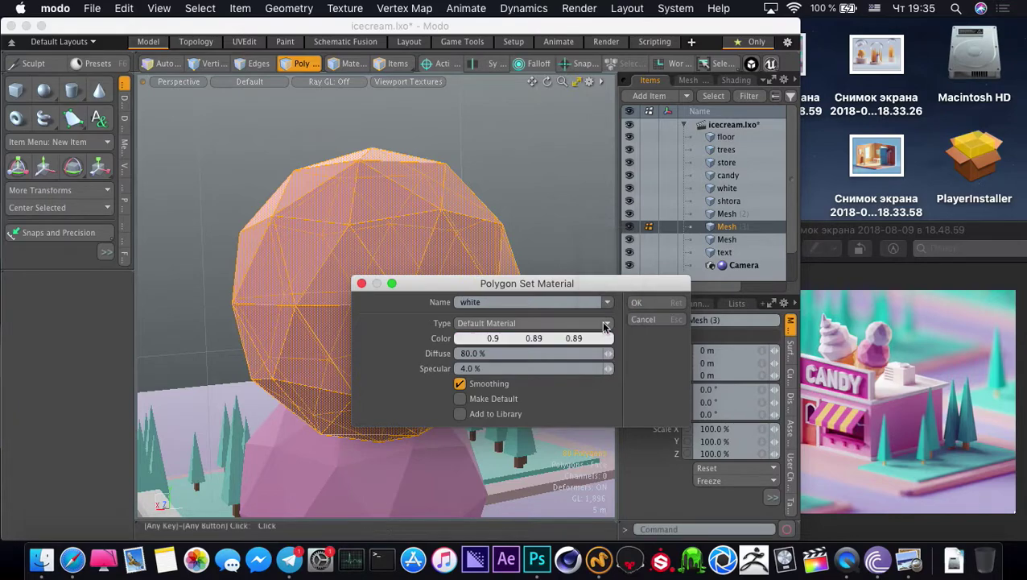
pyautogui.click(656, 303)
# Scale the white sphere down slightly and move it so it rests on top of the pink sphere
pyautogui.scroll(-5, 386, 298)
pyautogui.moveTo(387, 298)
pyautogui.keyDown('alt'); pyautogui.mouseDown()
pyautogui.moveTo(304, 345)
pyautogui.moveTo(407, 353)
pyautogui.moveTo(358, 322)
pyautogui.moveTo(388, 291)
pyautogui.mouseUp(); pyautogui.keyUp('alt')
pyautogui.press('r')
pyautogui.press('w')
pyautogui.moveTo(315, 258); pyautogui.dragTo(362, 253)
pyautogui.press('space')
pyautogui.press('Escape')
# Move both stacked spheres together so they sit above the shop roof behind the CANDY sign
pyautogui.hotkey('shift', 'a')
pyautogui.scroll(-5, 366, 329)
pyautogui.keyDown('alt'); pyautogui.moveTo(366, 320); pyautogui.dragTo(486, 289); pyautogui.keyUp('alt')
pyautogui.press('w')
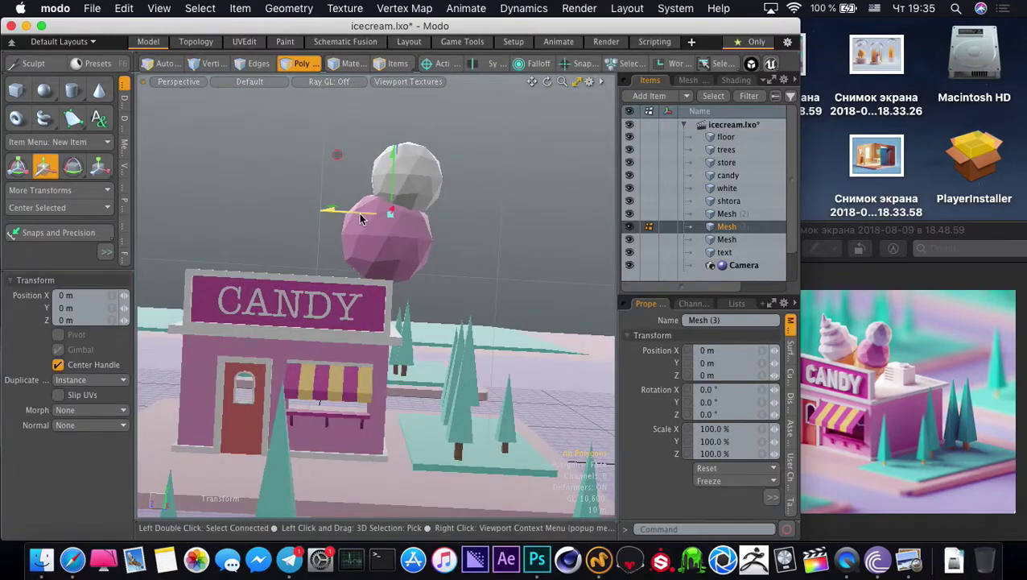
pyautogui.moveTo(361, 218); pyautogui.dragTo(342, 232)
pyautogui.press('space')
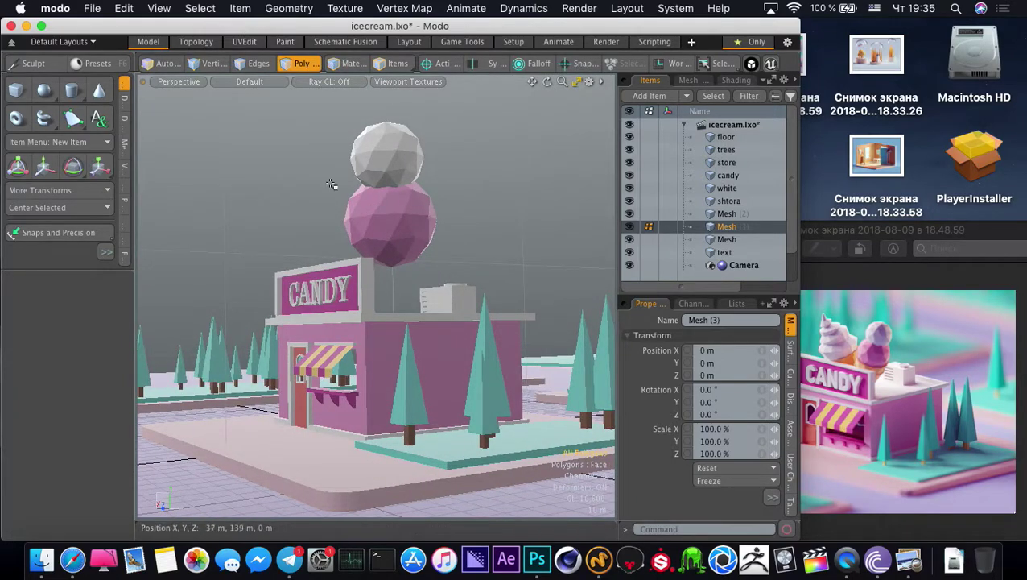
pyautogui.keyDown('alt'); pyautogui.moveTo(294, 190); pyautogui.dragTo(374, 301); pyautogui.keyUp('alt')
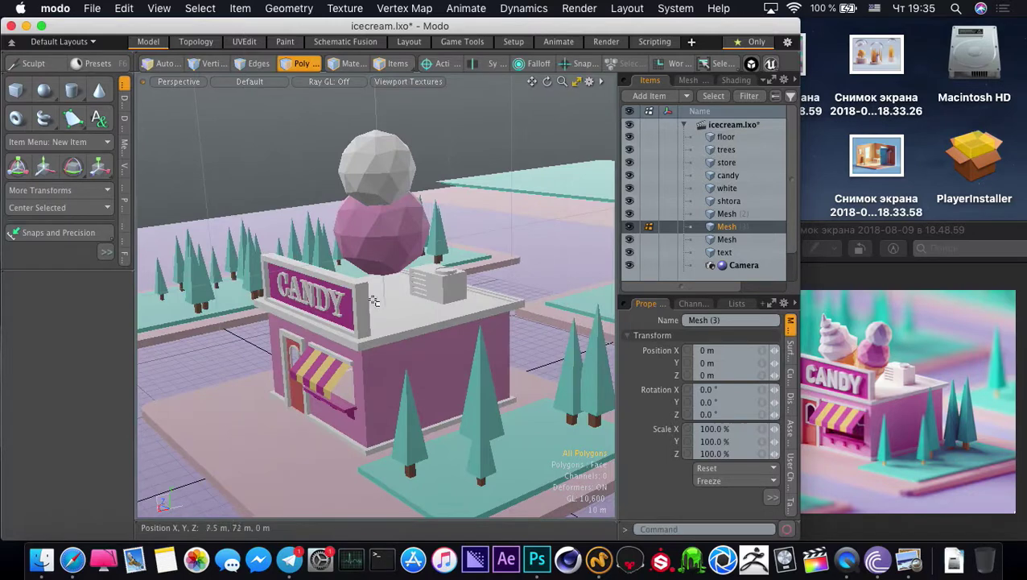
# Rename the ice cream mesh to icecream1, the door mesh to door and the window sill mesh to podokonnik
pyautogui.click(725, 321)
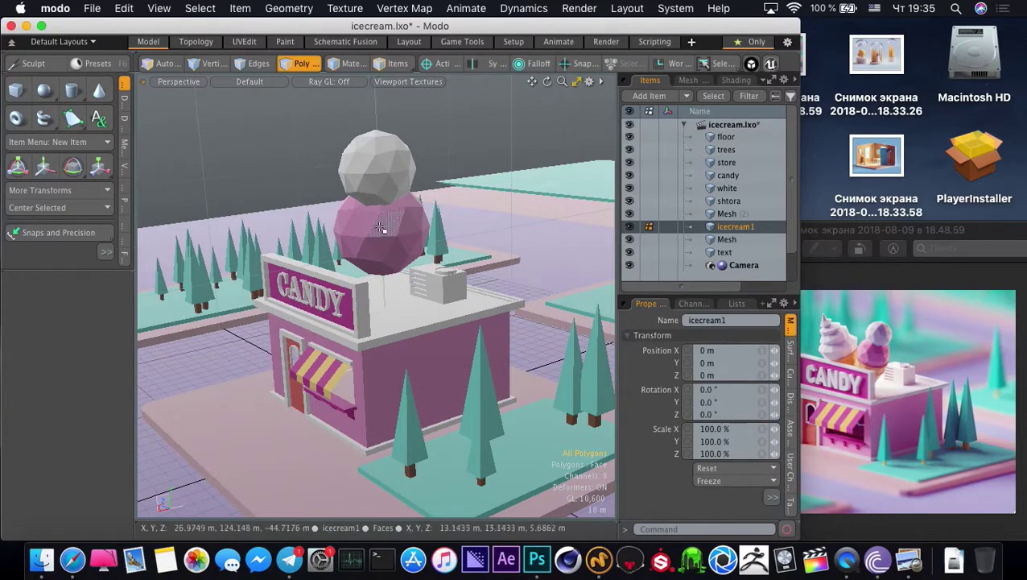
pyautogui.click(724, 214)
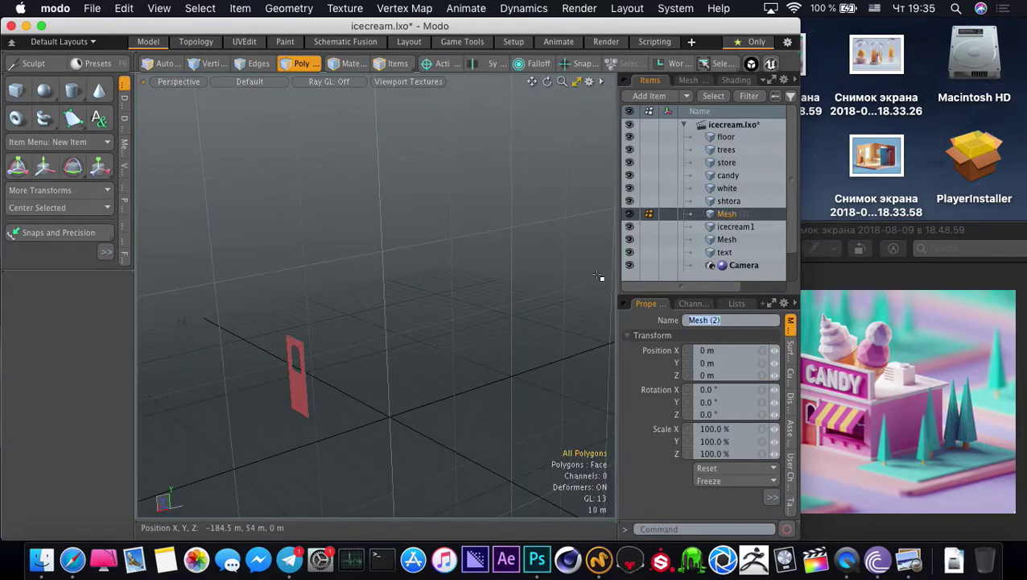
pyautogui.write('door')
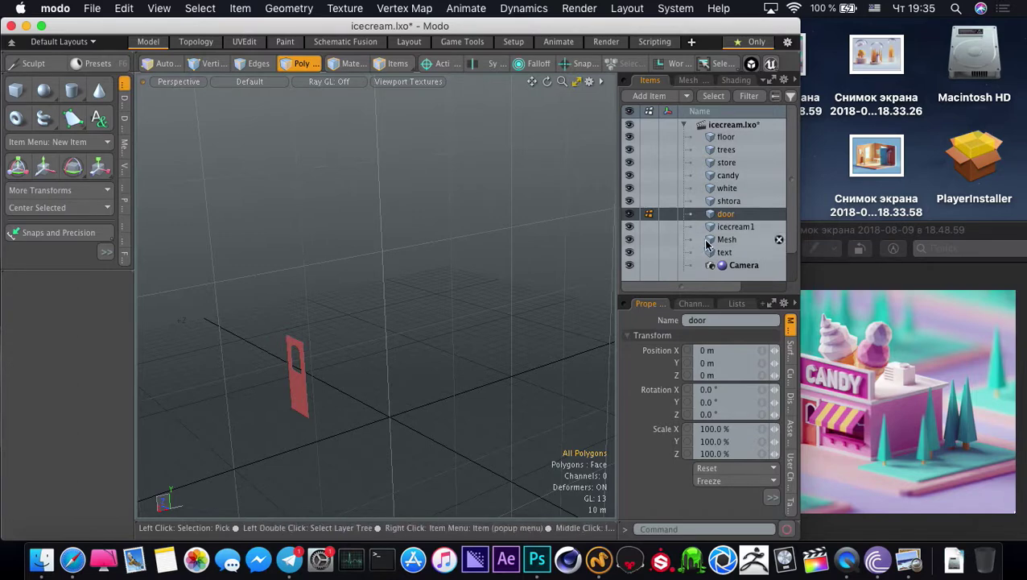
pyautogui.click(709, 240)
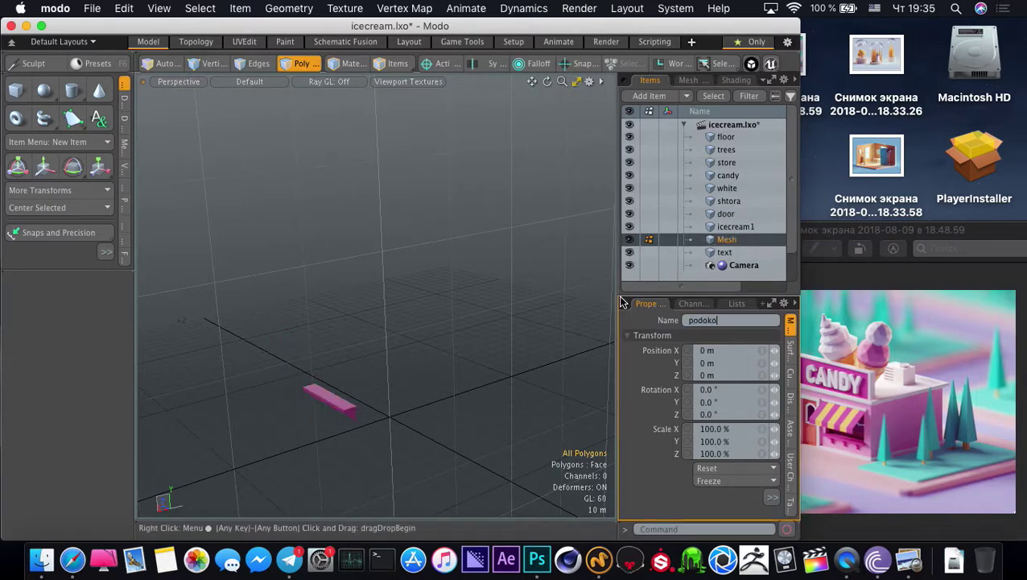
# In the icecream1 mesh, create a flat eight-sided cylinder disc of 20 m radius below the pink sphere at 31.5, 100, -44.5 m
pyautogui.click(725, 226)
pyautogui.keyDown('alt'); pyautogui.moveTo(272, 346); pyautogui.dragTo(268, 183); pyautogui.keyUp('alt')
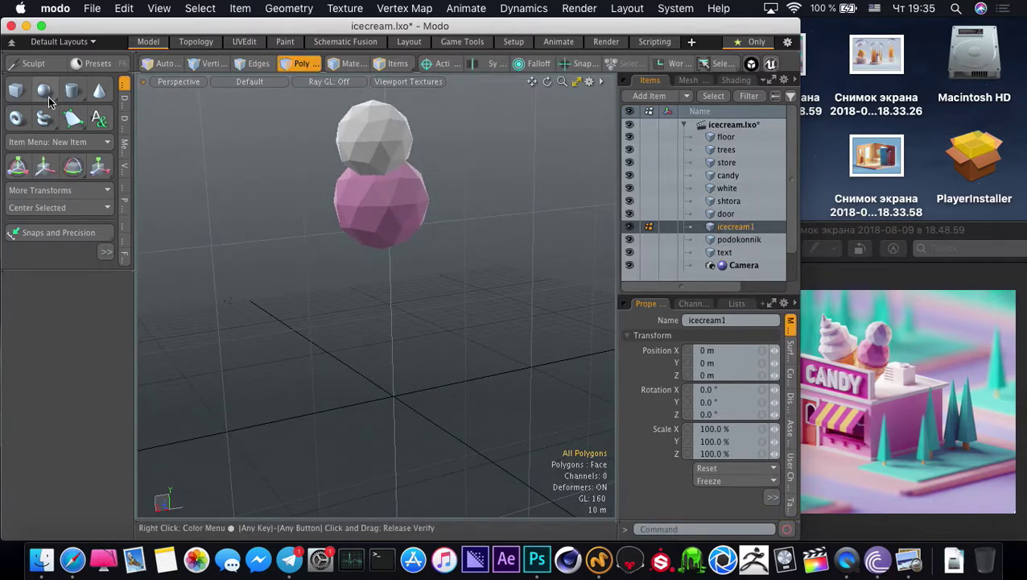
pyautogui.click(71, 90)
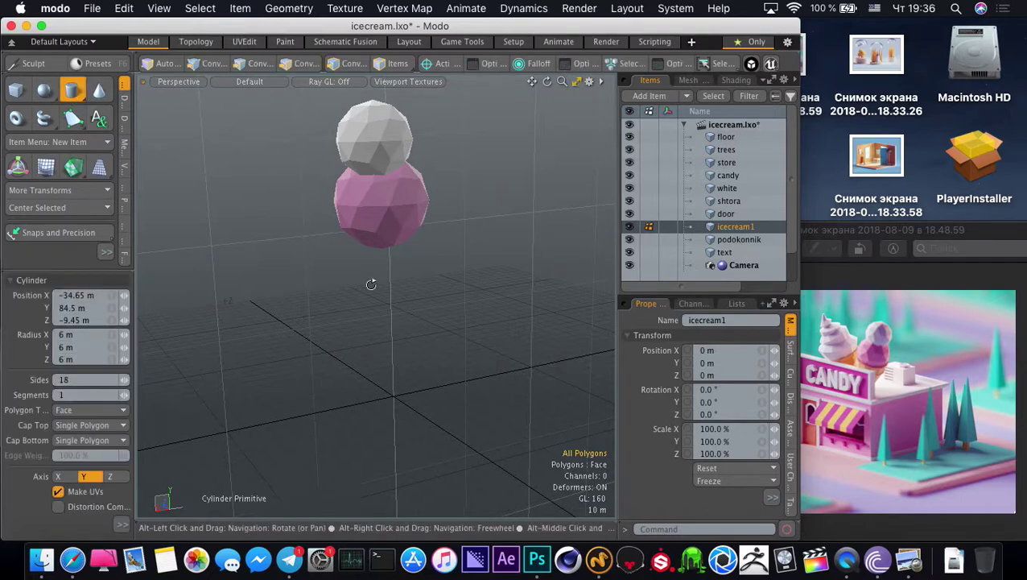
pyautogui.keyDown('alt'); pyautogui.moveTo(371, 284); pyautogui.dragTo(368, 330); pyautogui.keyUp('alt')
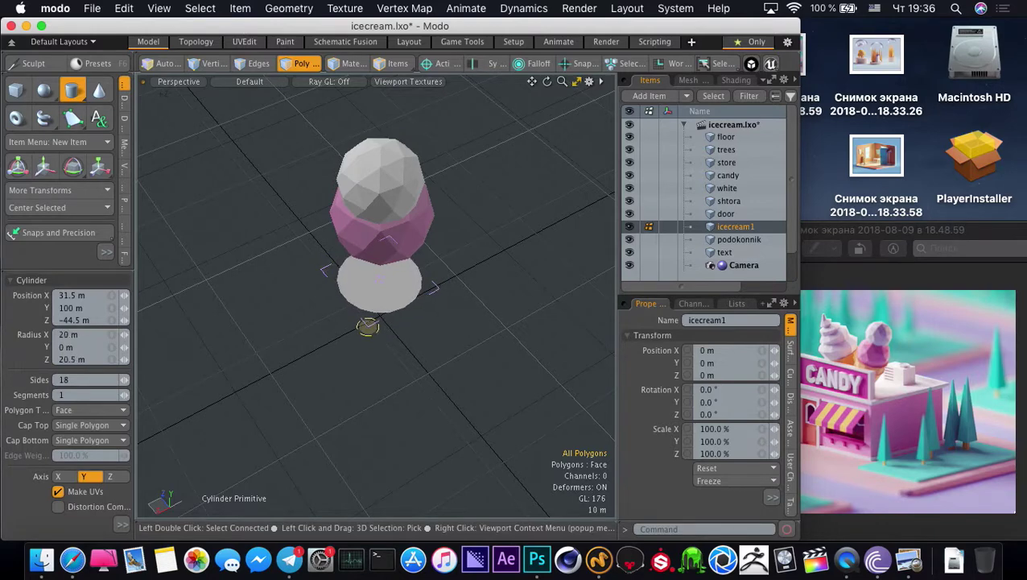
pyautogui.keyDown('alt'); pyautogui.moveTo(362, 321); pyautogui.dragTo(360, 267); pyautogui.keyUp('alt')
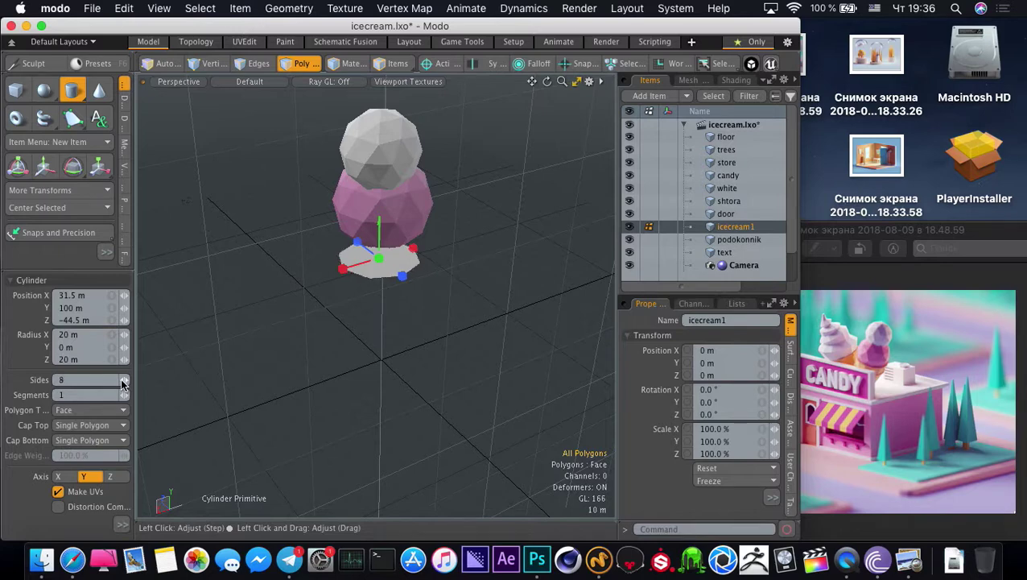
pyautogui.press('space')
# Bevel the disc polygon downward into an eight-sided column and flip the column's polygons
pyautogui.click(374, 286)
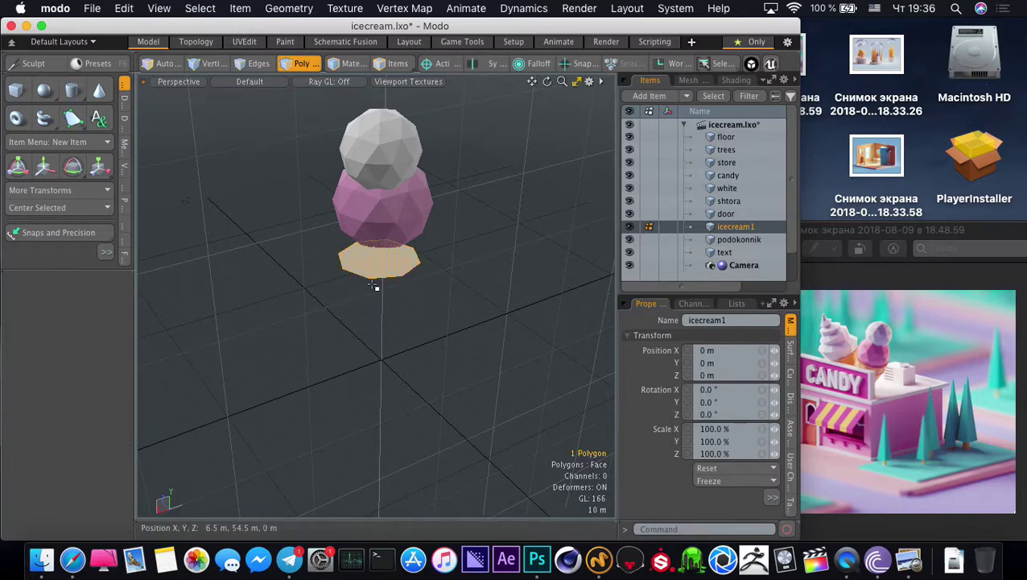
pyautogui.press('b')
pyautogui.moveTo(375, 283); pyautogui.dragTo(360, 138)
pyautogui.press('space')
pyautogui.doubleClick(386, 326)
pyautogui.press('f')
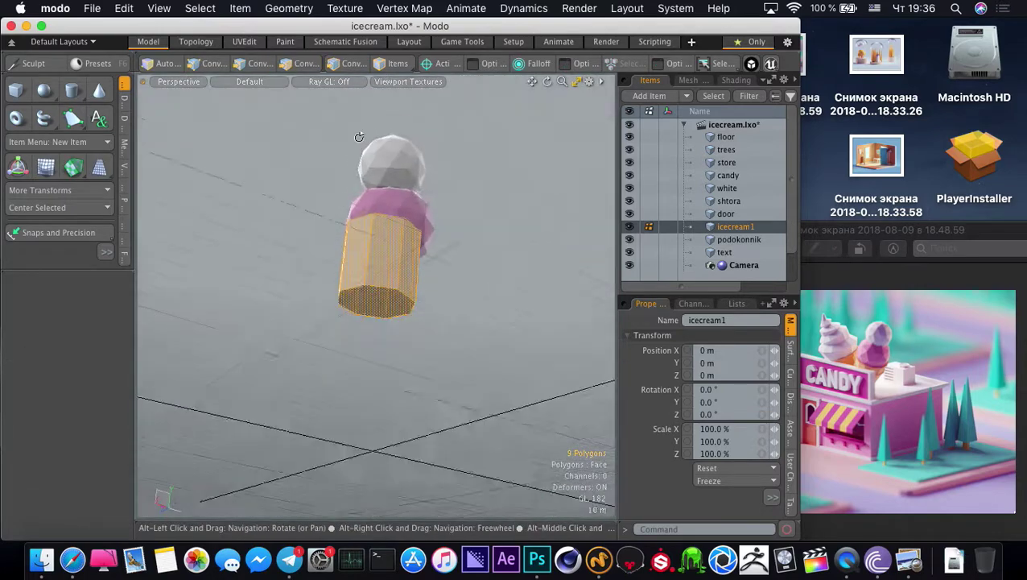
# Collapse the edges of the column's bottom face into a single point to form a cone
pyautogui.click(376, 304)
pyautogui.hotkey('alt', 'BackSpace')
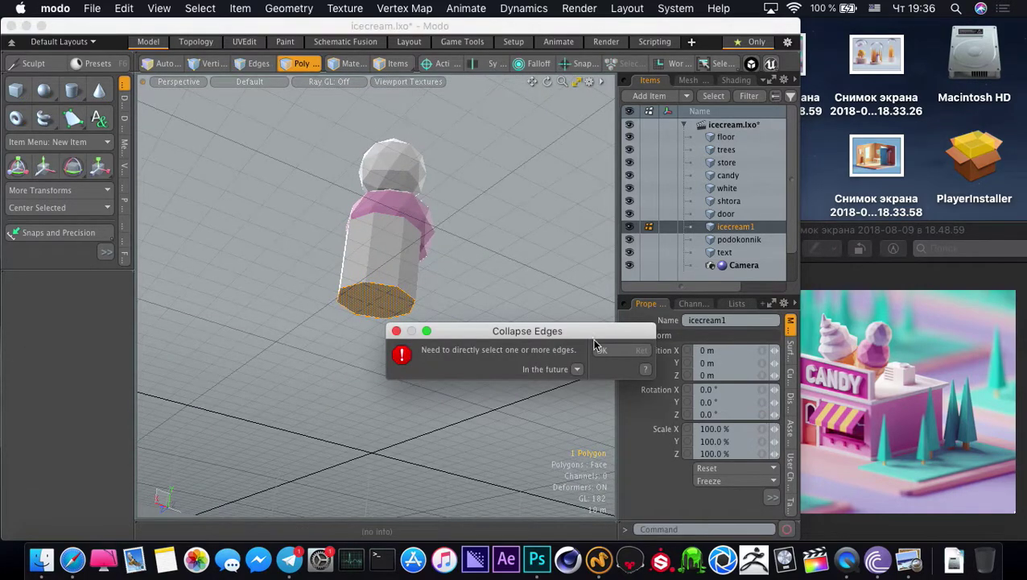
pyautogui.click(598, 348)
pyautogui.press('2')
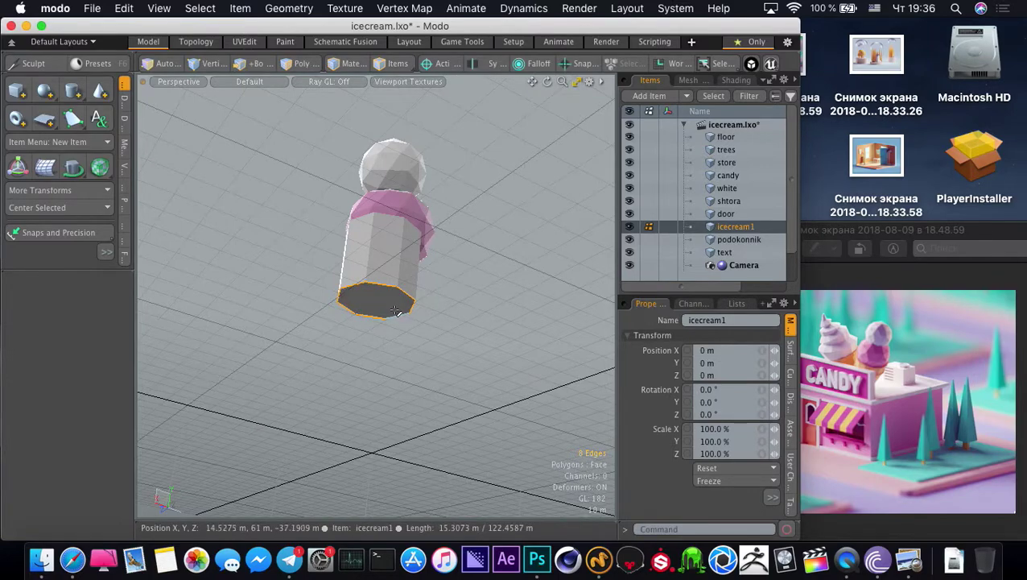
pyautogui.hotkey('shift', 'Delete')
pyautogui.moveTo(349, 287)
pyautogui.keyDown('alt'); pyautogui.mouseDown()
pyautogui.moveTo(376, 360)
pyautogui.moveTo(383, 296)
pyautogui.moveTo(341, 273)
pyautogui.mouseUp(); pyautogui.keyUp('alt')
# Move the whole cone by -15 m in X, 5.5 m in Y and 14 m in Z so it sits under the pink sphere
pyautogui.click(383, 295)
pyautogui.press('w')
pyautogui.press('3')
pyautogui.doubleClick(378, 293)
pyautogui.press('w')
pyautogui.keyDown('alt'); pyautogui.moveTo(332, 309); pyautogui.dragTo(347, 268); pyautogui.keyUp('alt')
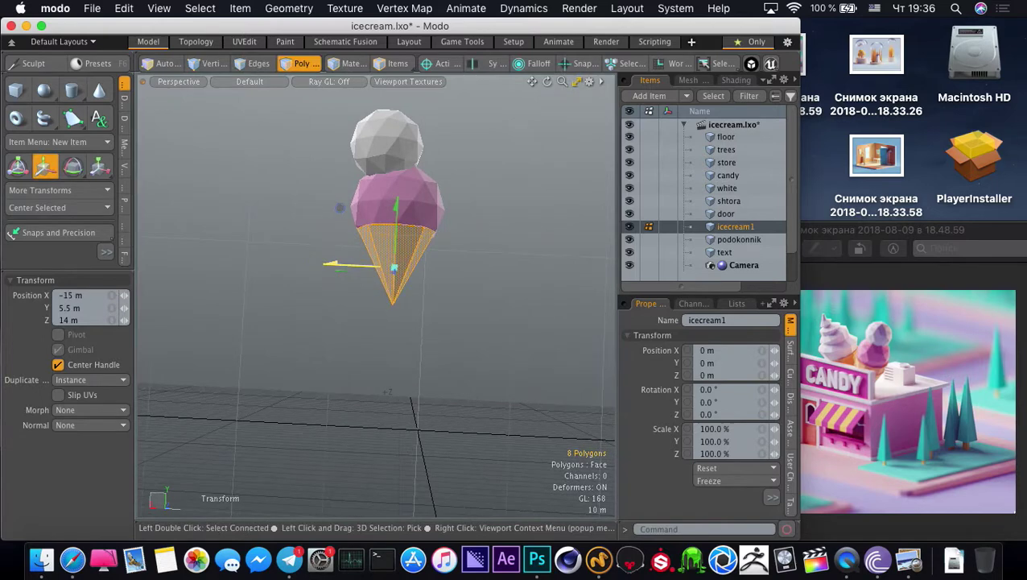
pyautogui.keyDown('alt'); pyautogui.moveTo(351, 266); pyautogui.dragTo(339, 308); pyautogui.keyUp('alt')
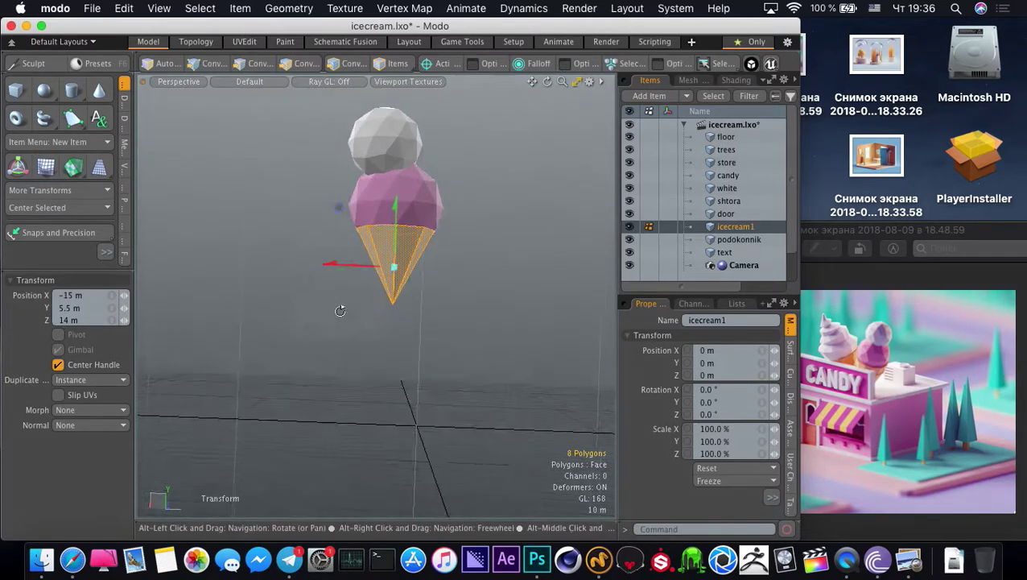
# Pull the cone's tip vertex downward to lengthen the cone
pyautogui.press('1')
pyautogui.click(392, 303)
pyautogui.press('w')
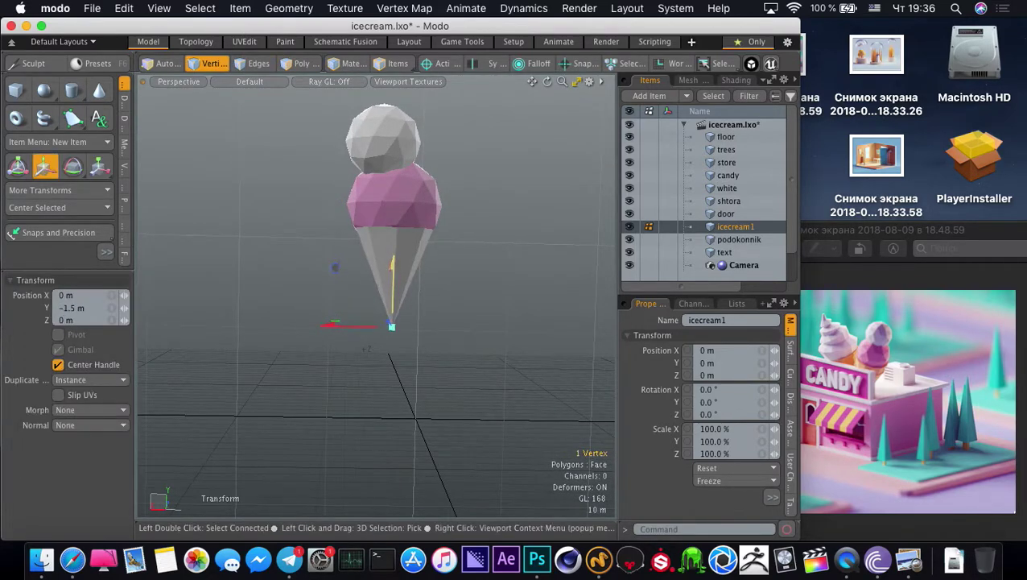
pyautogui.keyDown('alt'); pyautogui.moveTo(366, 348); pyautogui.dragTo(284, 272); pyautogui.keyUp('alt')
# Scale the cone up slightly and adjust its height so its rim meets the lower part of the pink sphere
pyautogui.press('3')
pyautogui.press('q')
pyautogui.press('r')
pyautogui.press('y')
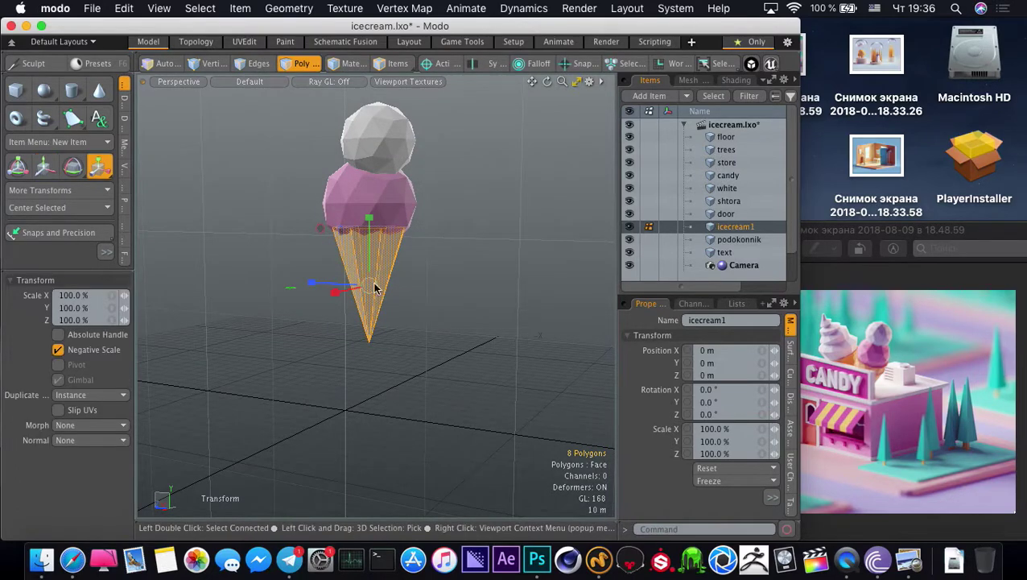
pyautogui.press('w')
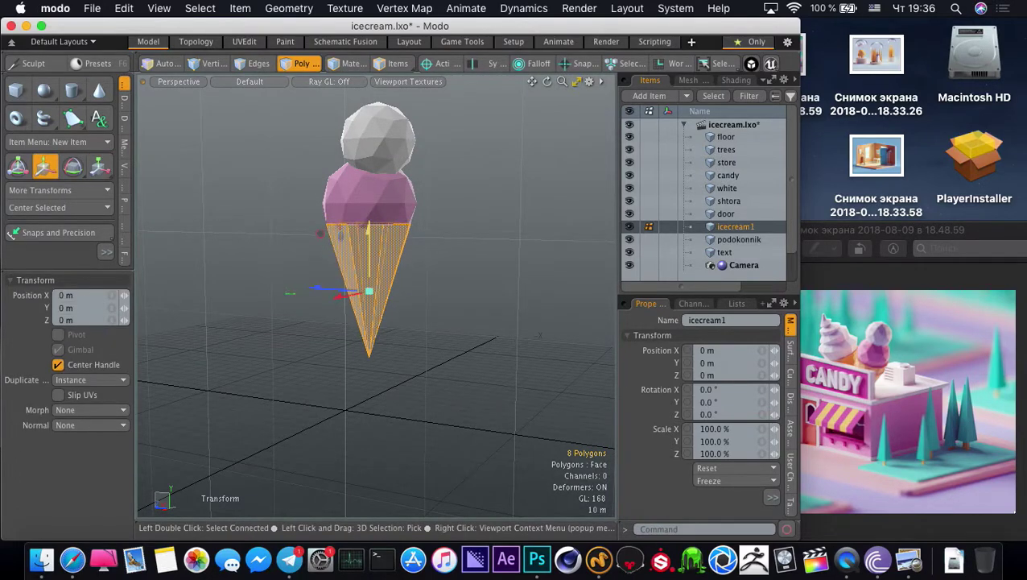
pyautogui.moveTo(368, 231); pyautogui.dragTo(368, 228)
pyautogui.press('q')
pyautogui.click(431, 320)
# Compare the ice cream with the shop scene and reference, and extend the cone's open rim edge loop upward by 2 m
pyautogui.keyDown('alt'); pyautogui.moveTo(431, 320); pyautogui.dragTo(329, 352); pyautogui.keyUp('alt')
pyautogui.press('i')
pyautogui.keyDown('alt'); pyautogui.moveTo(328, 352); pyautogui.dragTo(332, 288); pyautogui.keyUp('alt')
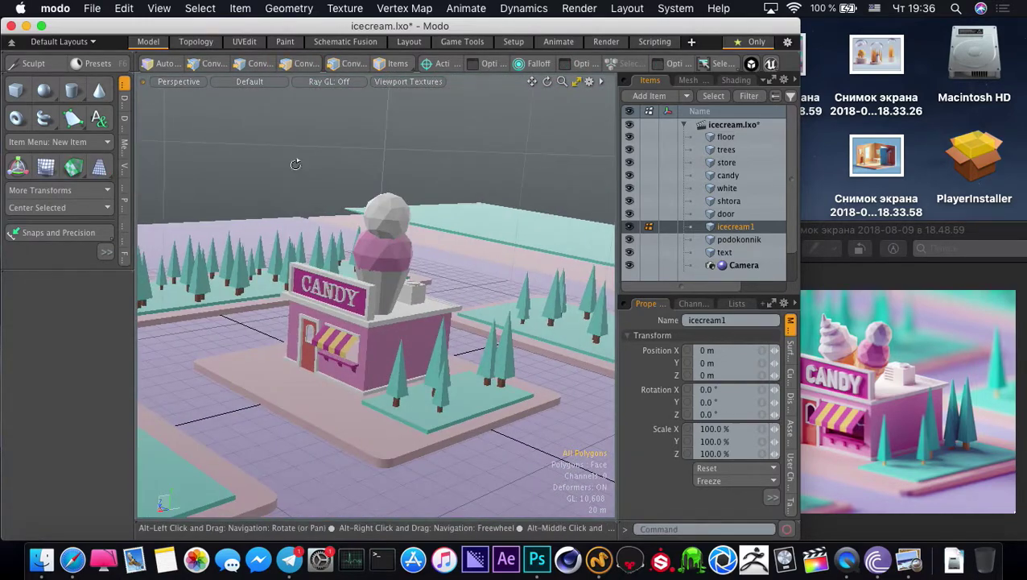
pyautogui.keyDown('alt'); pyautogui.moveTo(276, 274); pyautogui.dragTo(342, 327); pyautogui.keyUp('alt')
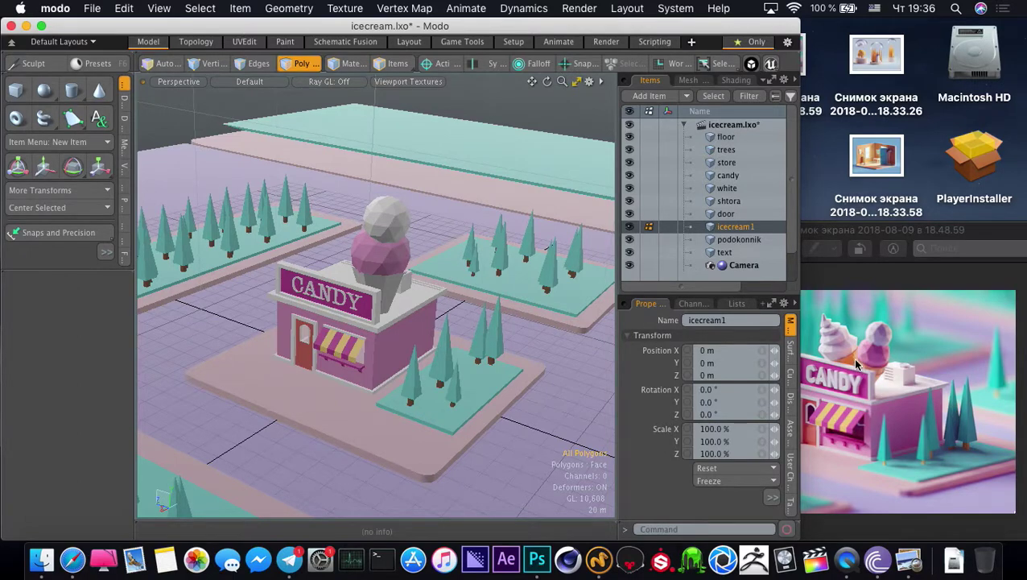
pyautogui.keyDown('alt'); pyautogui.moveTo(383, 331); pyautogui.dragTo(403, 316); pyautogui.keyUp('alt')
pyautogui.hotkey('shift', 'h')
pyautogui.keyDown('alt'); pyautogui.moveTo(403, 316); pyautogui.dragTo(365, 277); pyautogui.keyUp('alt')
pyautogui.press('2')
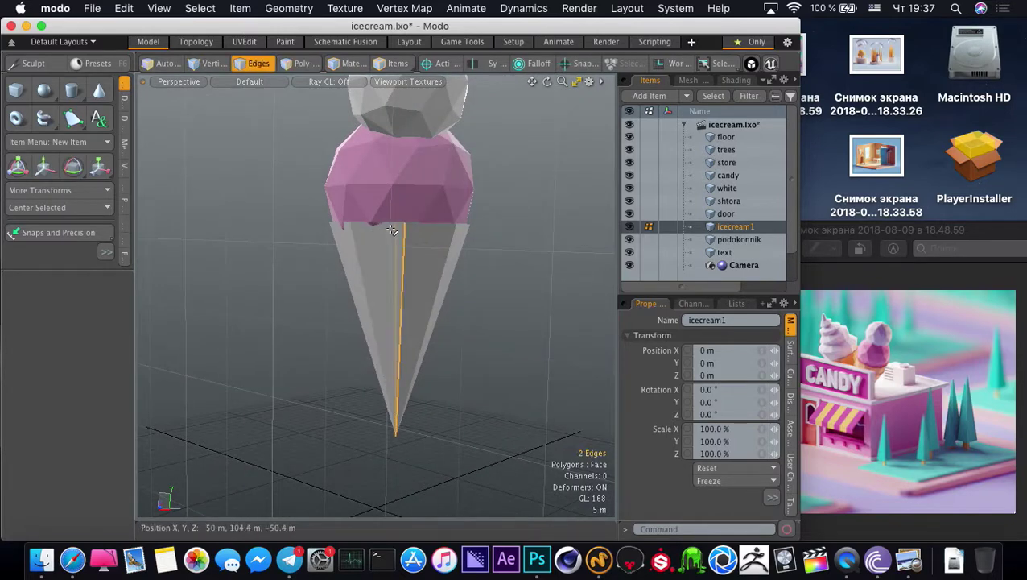
pyautogui.doubleClick(388, 231)
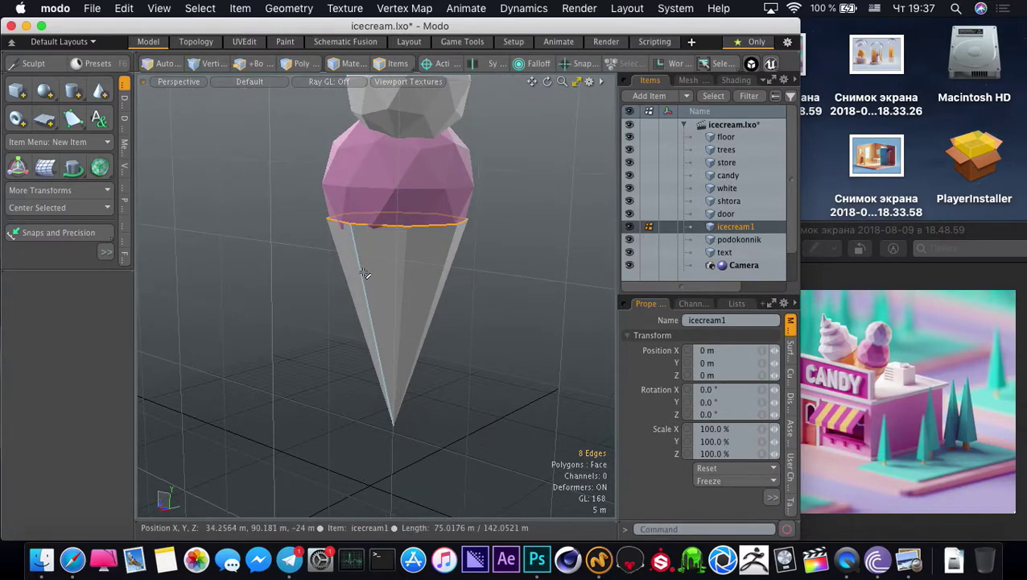
pyautogui.press('z')
pyautogui.moveTo(398, 209); pyautogui.dragTo(398, 200)
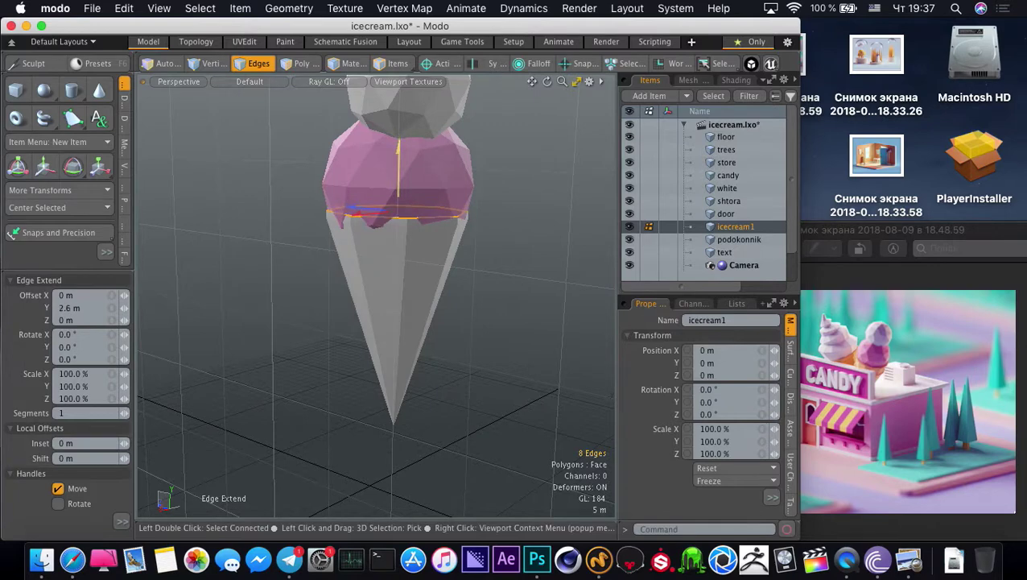
pyautogui.press('space')
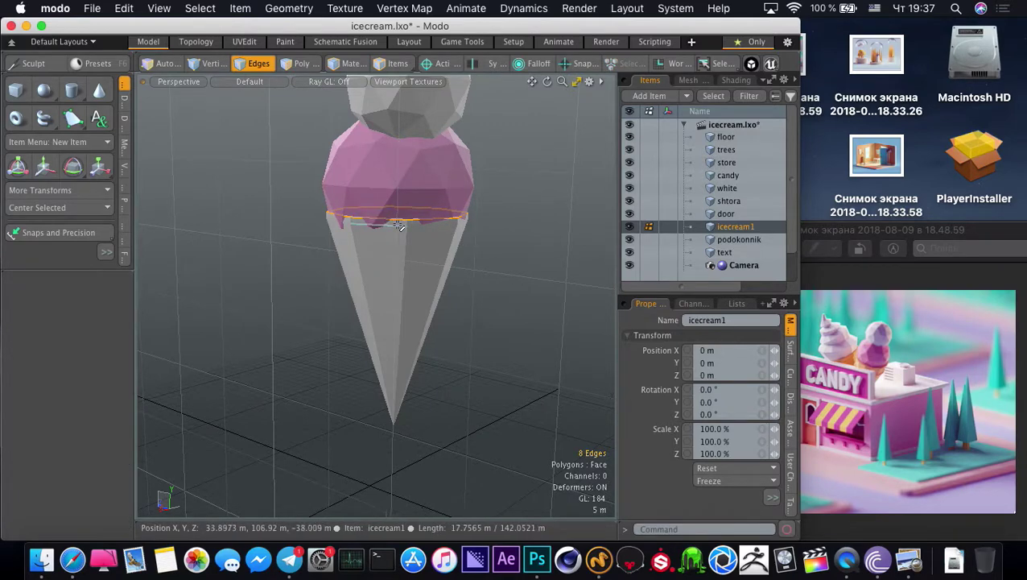
# Add an edge loop around the narrow rim band and slide it down the cone by -15.3 percent
pyautogui.scroll(5, 398, 226)
pyautogui.click(441, 245)
pyautogui.hotkey('alt', 'c')
pyautogui.click(412, 221)
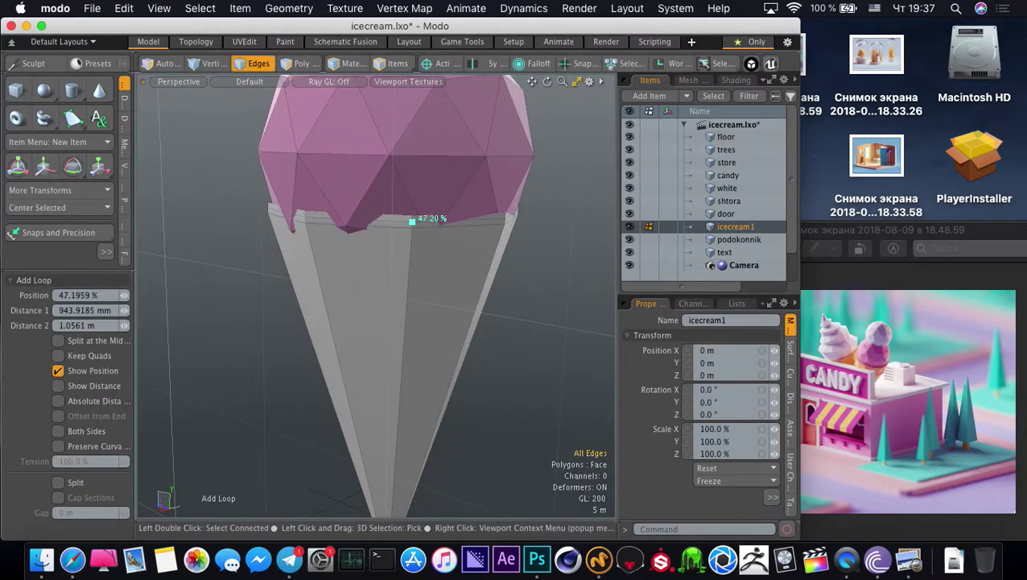
pyautogui.press('space')
pyautogui.doubleClick(386, 227)
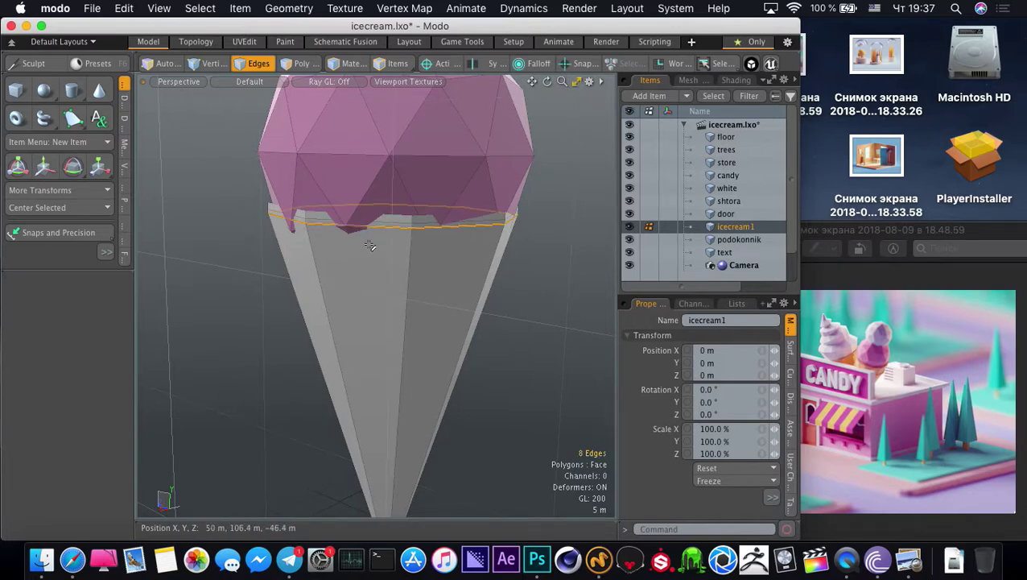
pyautogui.hotkey('alt', 'g')
pyautogui.moveTo(370, 245); pyautogui.dragTo(343, 246)
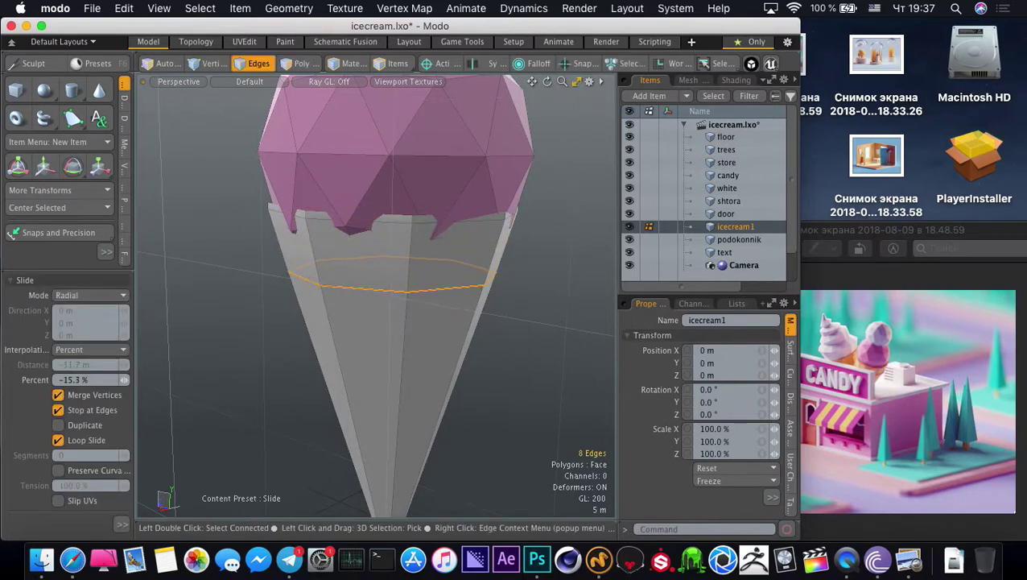
pyautogui.press('space')
# Extrude the slid edge loop outward by 1.9 m to form a raised ring around the cone
pyautogui.click(124, 191)
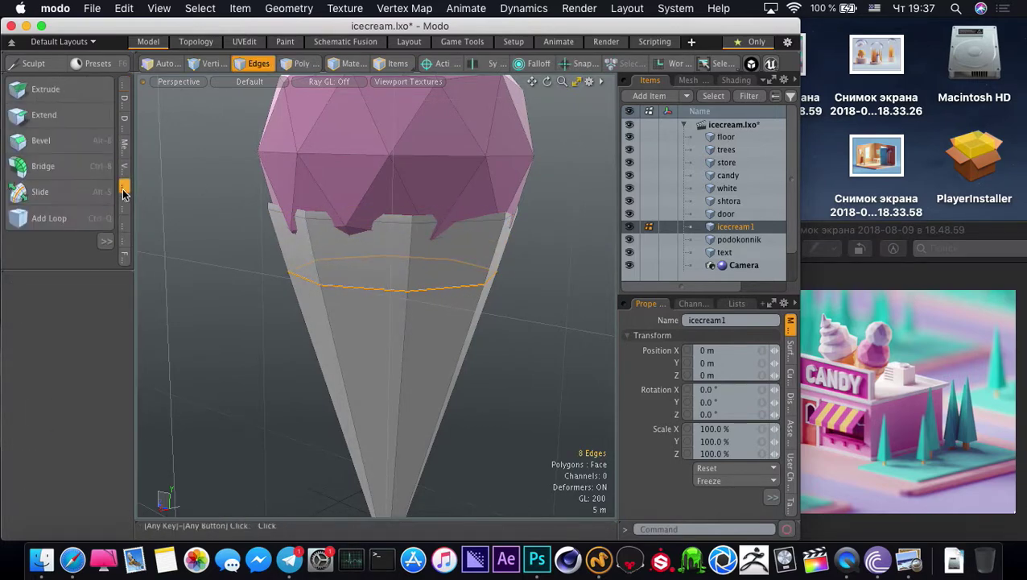
pyautogui.click(56, 90)
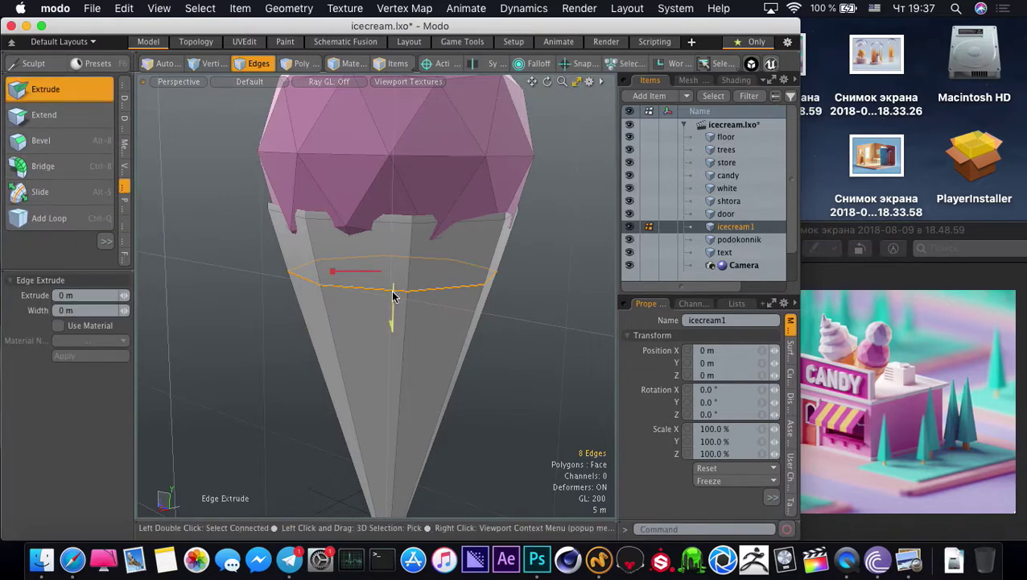
pyautogui.moveTo(393, 296); pyautogui.dragTo(393, 316)
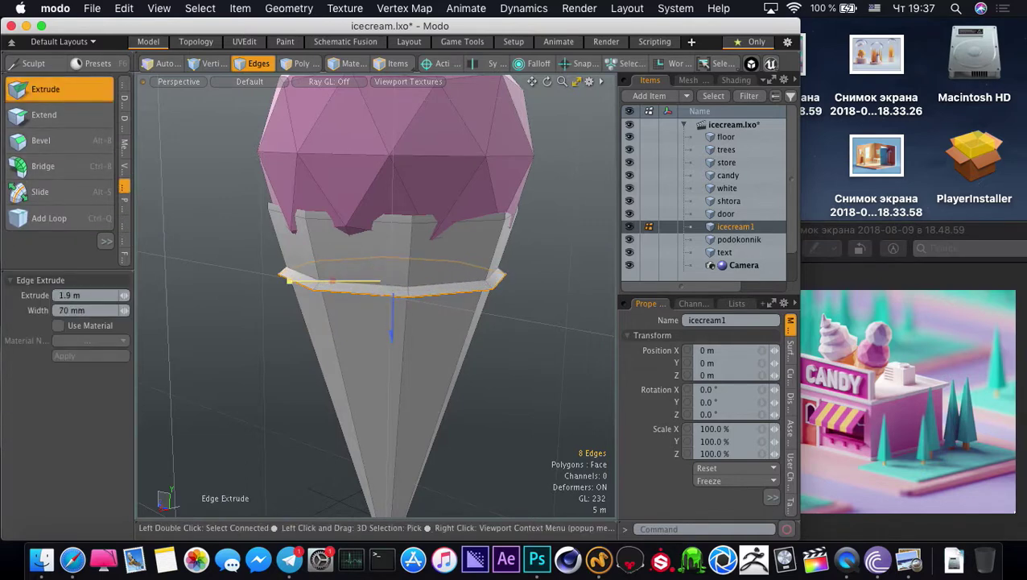
pyautogui.press('space')
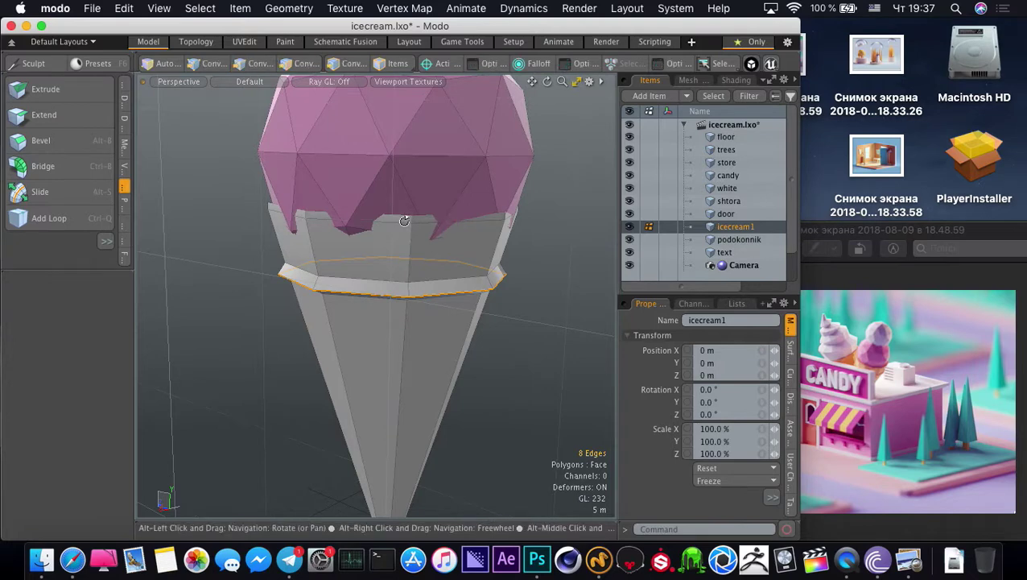
# Extend the cone's top rim edge loop and scale the new edges inward to 90.5% to give the rim thickness
pyautogui.doubleClick(369, 218)
pyautogui.keyDown('alt'); pyautogui.moveTo(369, 224); pyautogui.dragTo(376, 268); pyautogui.keyUp('alt')
pyautogui.press('z')
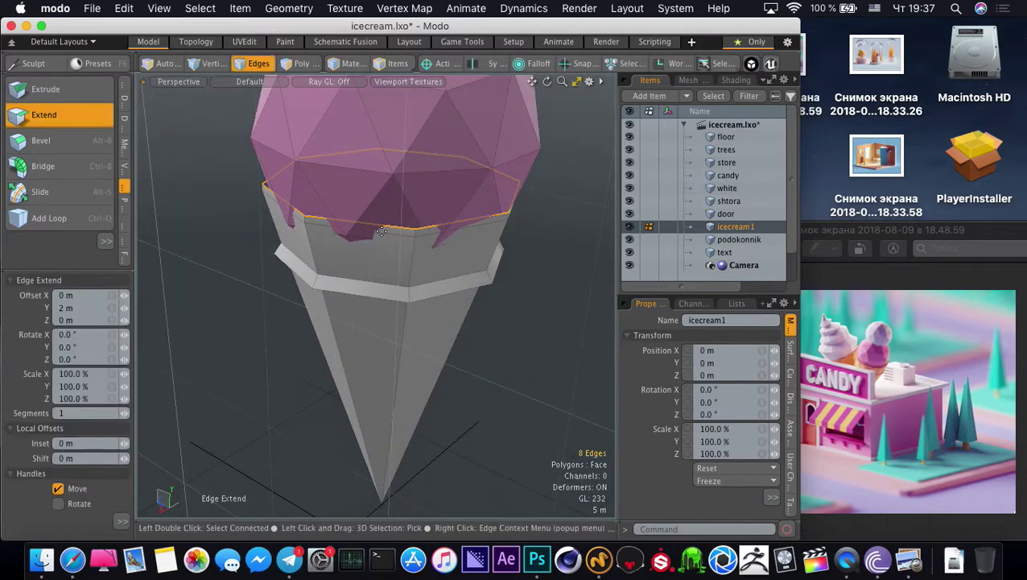
pyautogui.press('r')
pyautogui.moveTo(395, 182); pyautogui.dragTo(393, 182)
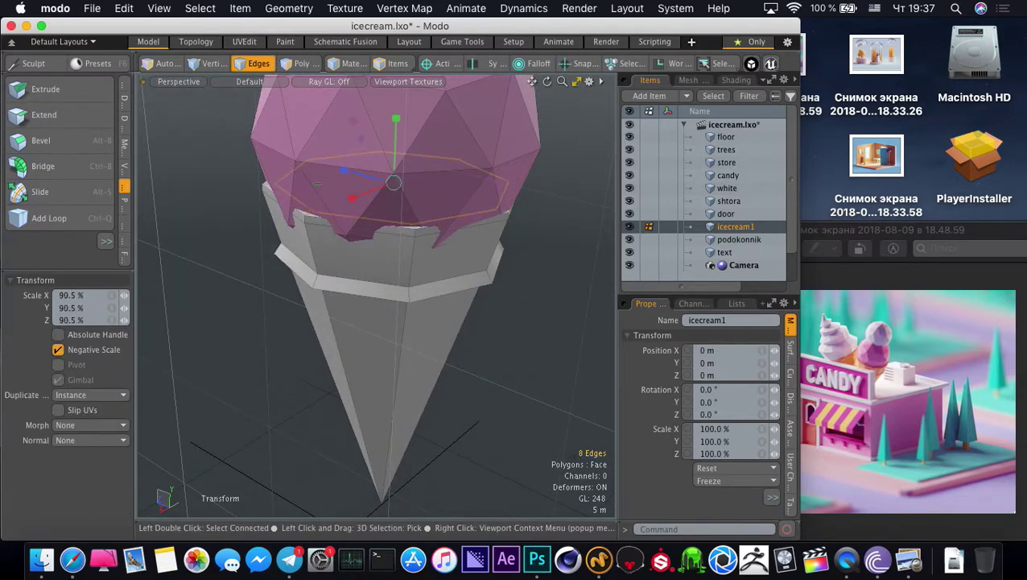
pyautogui.press('space')
# Select the 16 polygons of the cone's rim band and scale them up to 110.5% so the rim flares outward
pyautogui.keyDown('shift'); pyautogui.doubleClick(389, 234); pyautogui.keyUp('shift')
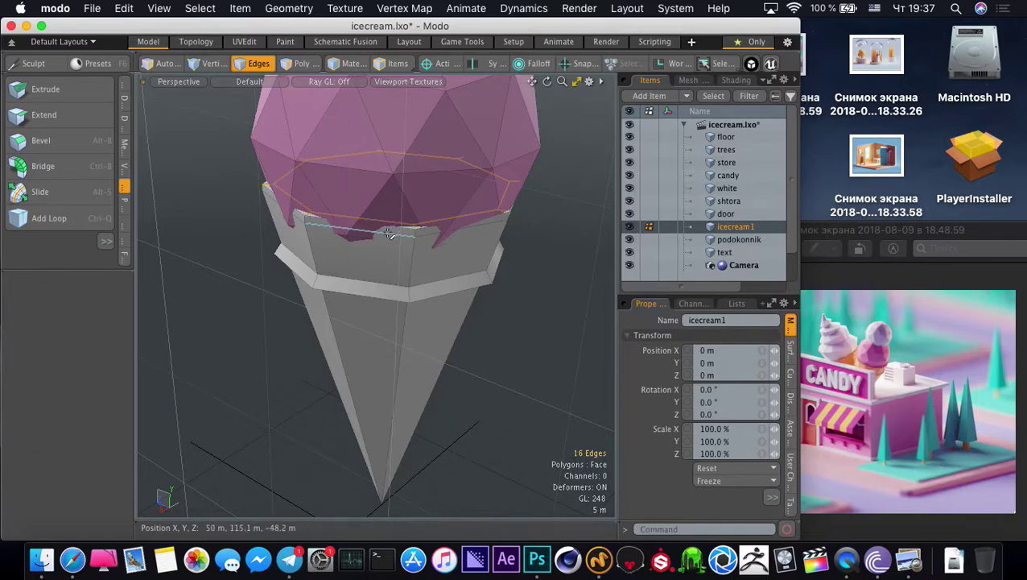
pyautogui.press('3')
pyautogui.hotkey('shift', 'Up')
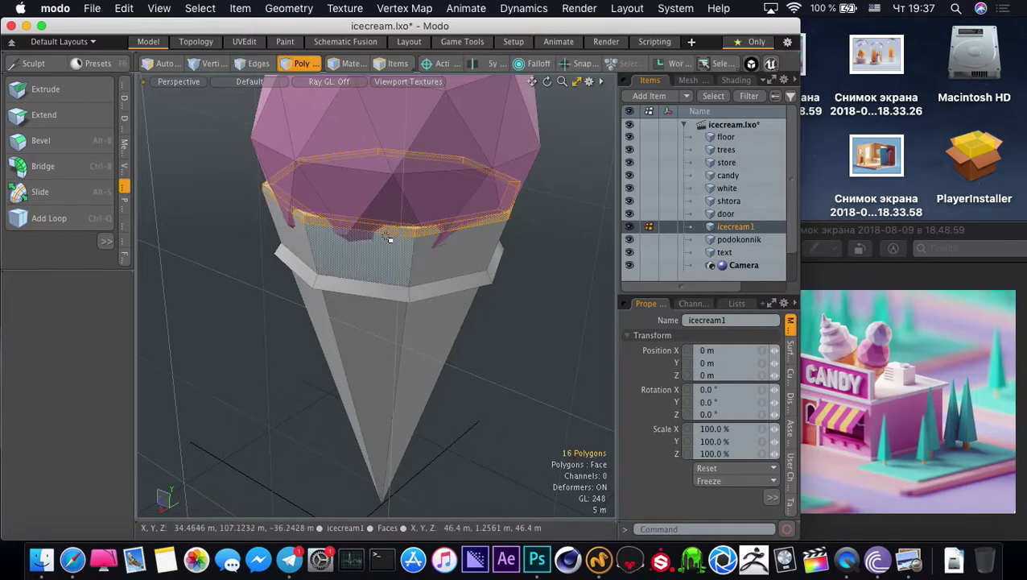
pyautogui.press('r')
pyautogui.moveTo(388, 204); pyautogui.dragTo(417, 202)
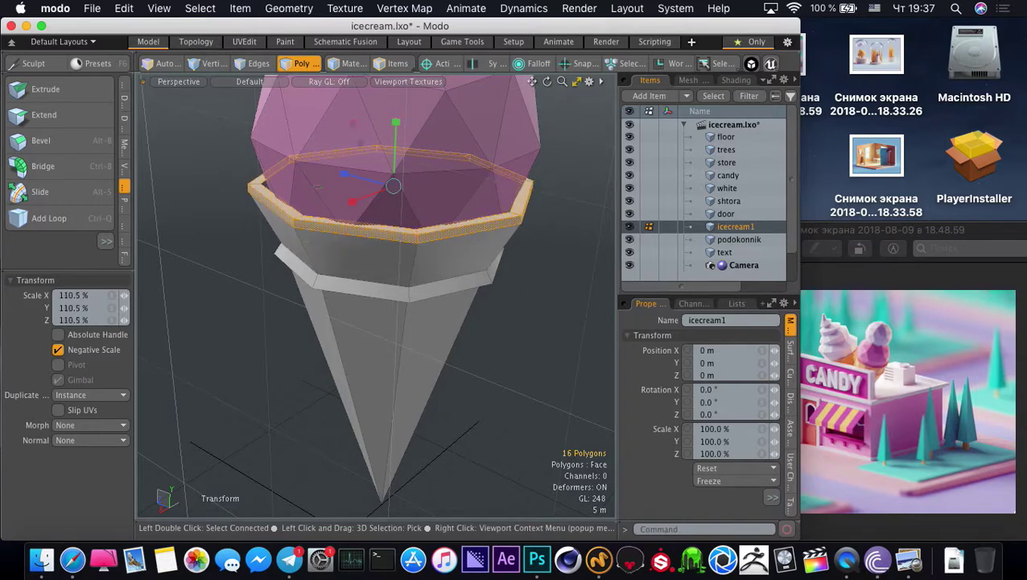
# Scale the 8-edge inner loop of the cone's rim inward to 95.5% to widen the rim's top face
pyautogui.press('space')
pyautogui.press('1')
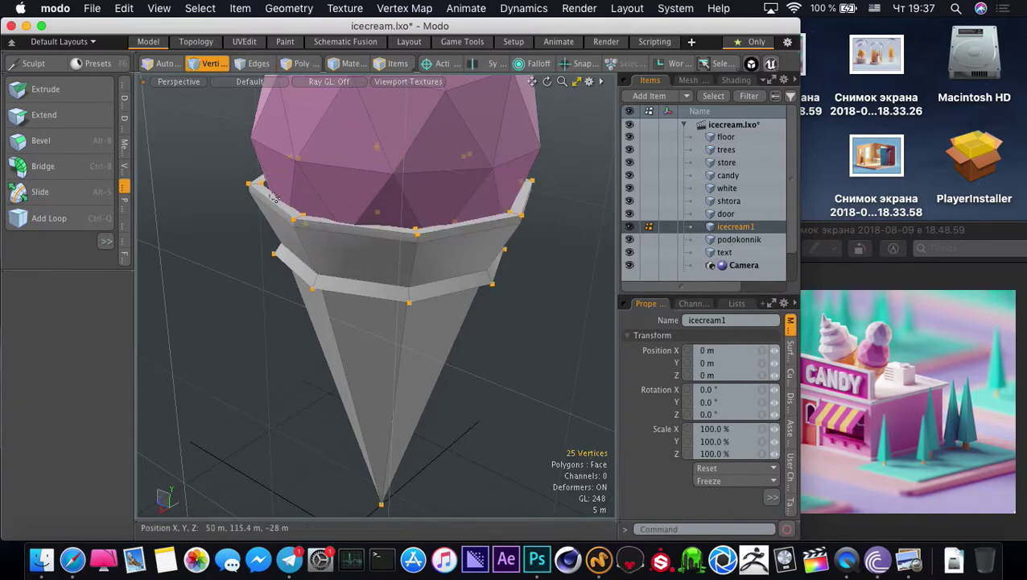
pyautogui.press('2')
pyautogui.moveTo(400, 195); pyautogui.dragTo(388, 196)
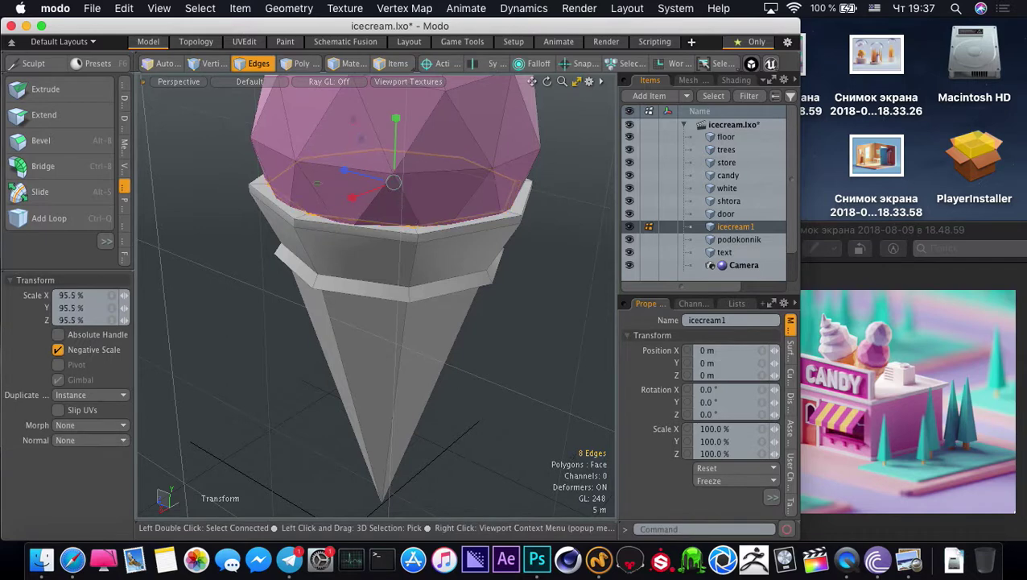
pyautogui.press('space')
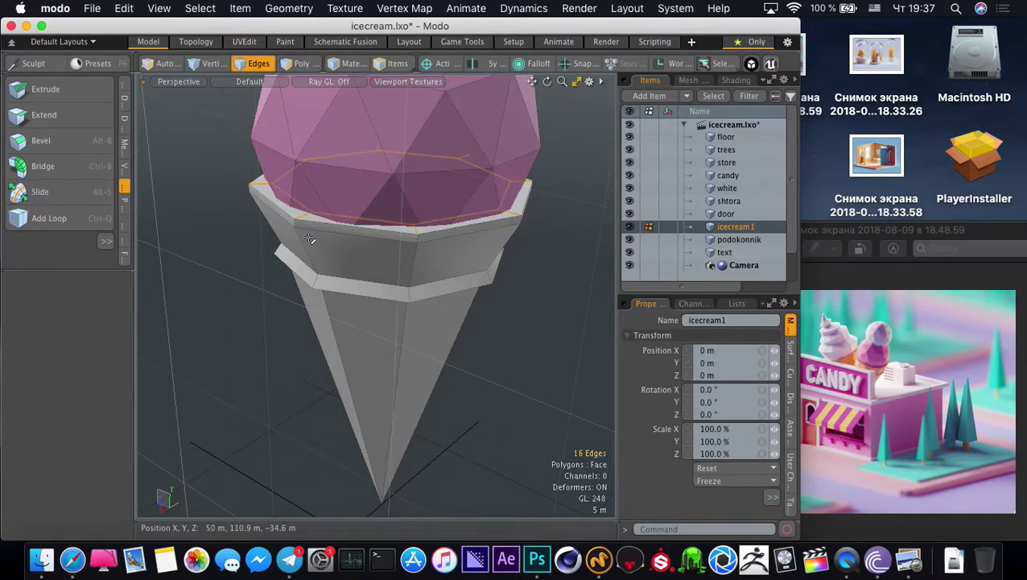
# Assign a new material named red, coloured deep red (0.86, 0.0, 0.06), to the 16 polygons of the cone's rim
pyautogui.hotkey('alt', '3')
pyautogui.hotkey('shift', 'Up')
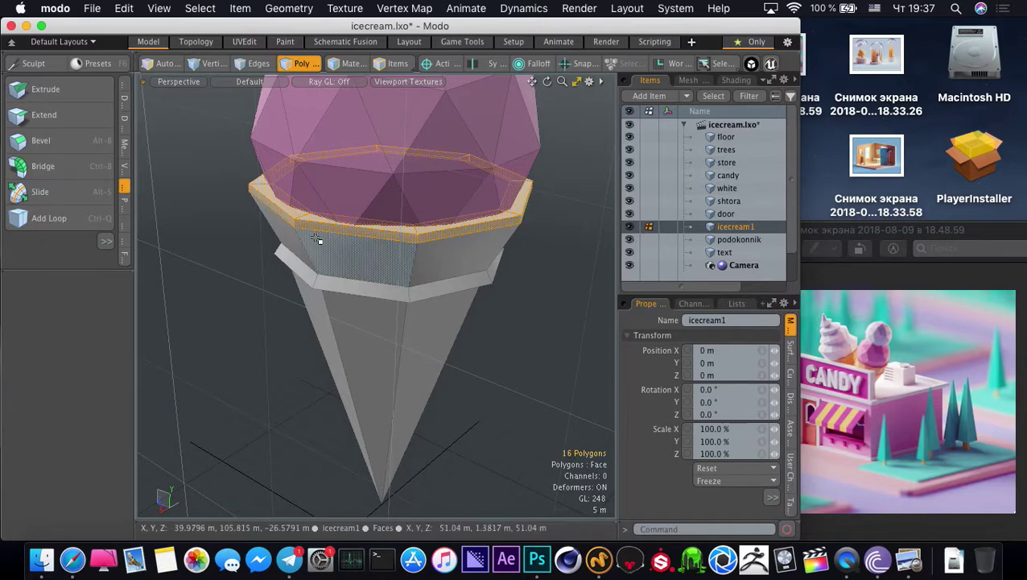
pyautogui.write('mred')
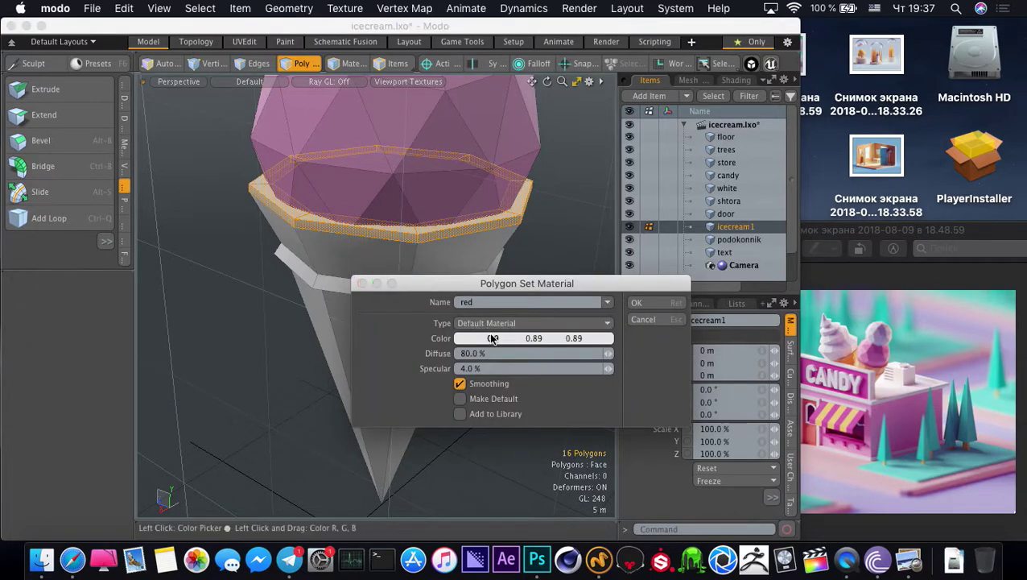
pyautogui.click(493, 339)
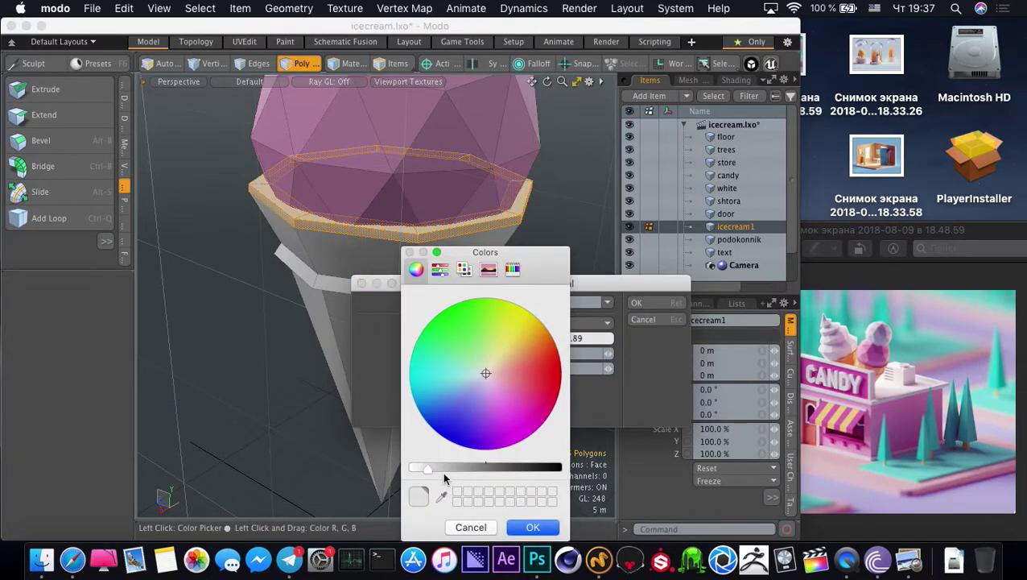
pyautogui.moveTo(527, 364); pyautogui.dragTo(554, 369)
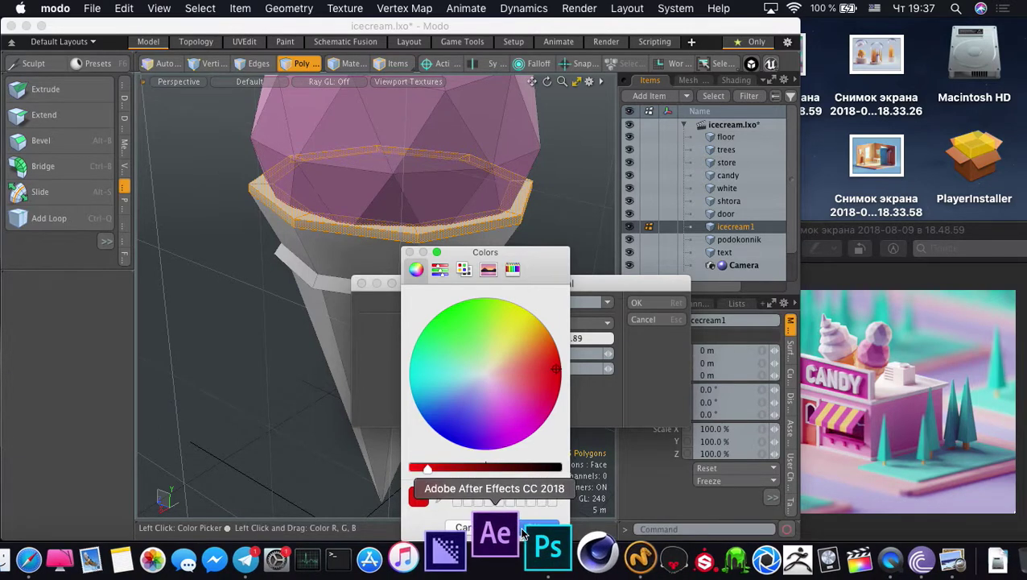
pyautogui.click(531, 525)
pyautogui.click(636, 303)
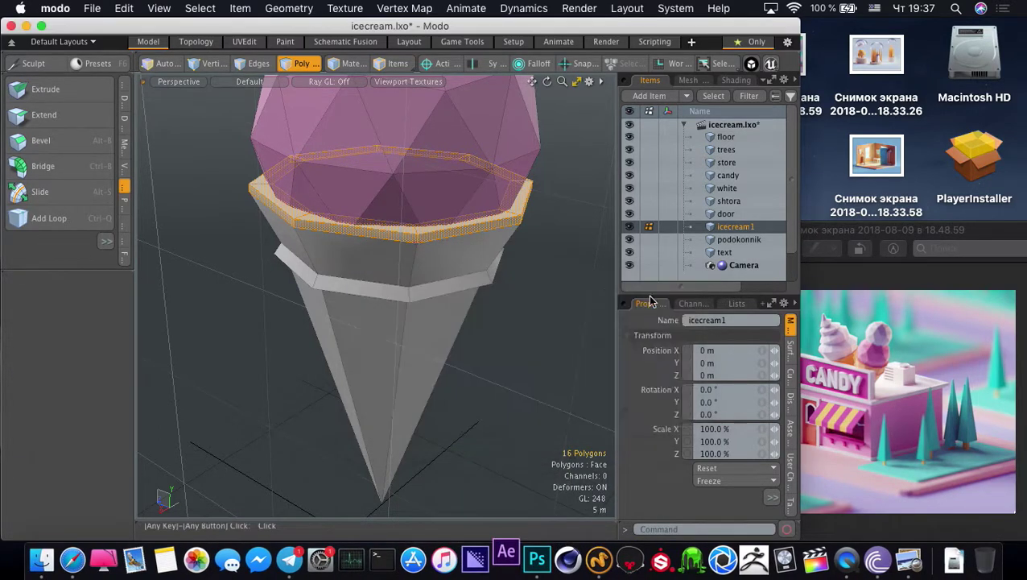
pyautogui.click(516, 279)
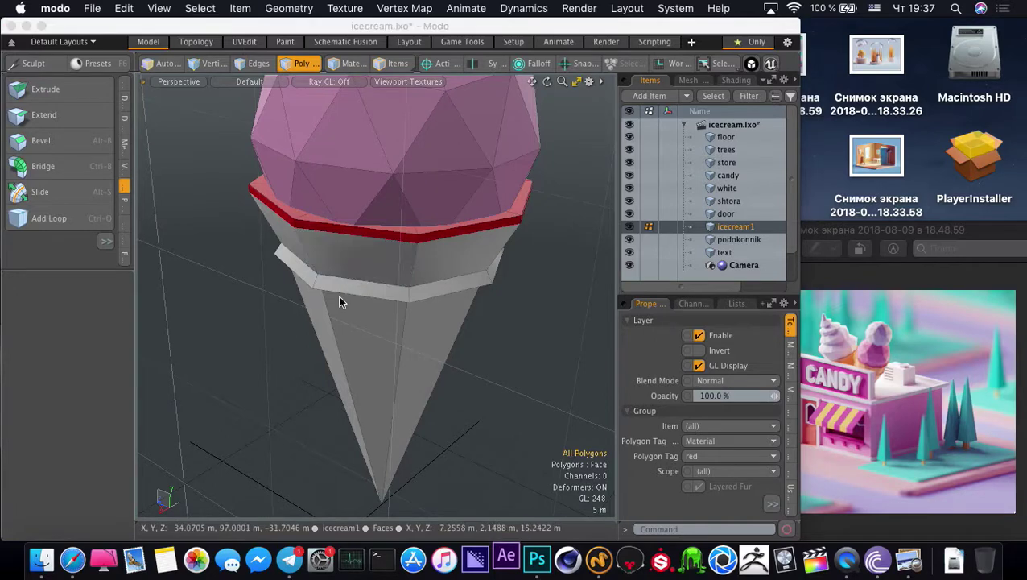
# Select the 32 polygons of the cone below the red rim and assign them the existing yellow material
pyautogui.moveTo(340, 298)
pyautogui.keyDown('ctrl'); pyautogui.keyDown('alt'); pyautogui.mouseDown()
pyautogui.moveTo(285, 280)
pyautogui.moveTo(295, 267)
pyautogui.moveTo(337, 287)
pyautogui.mouseUp(); pyautogui.keyUp('alt'); pyautogui.keyUp('ctrl')
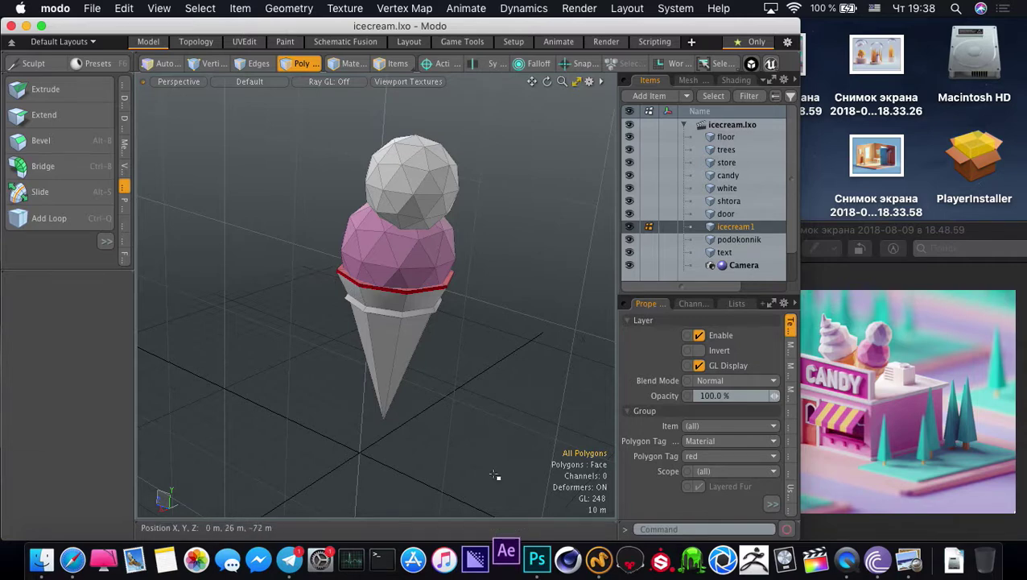
pyautogui.press('alt')
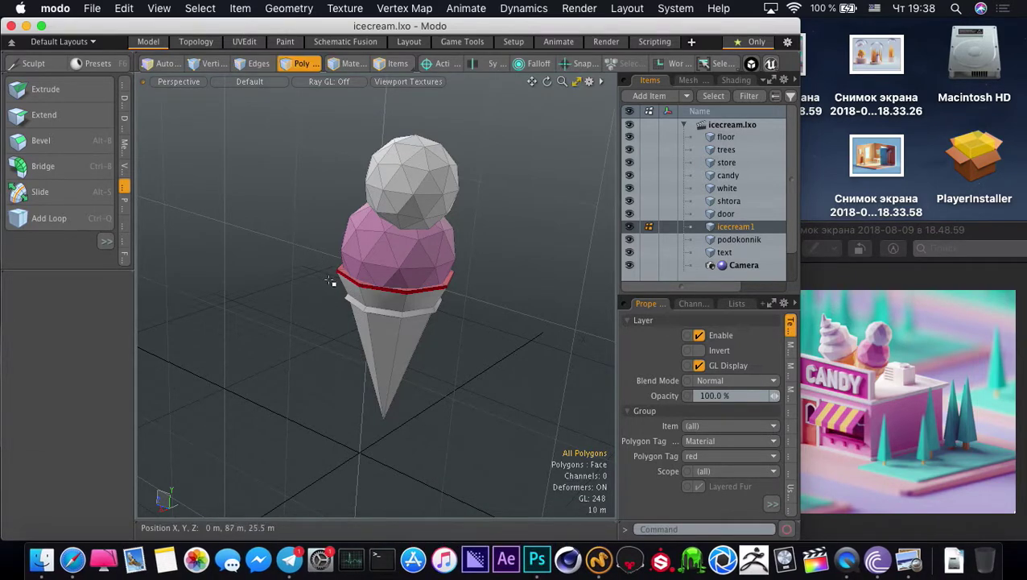
pyautogui.moveTo(330, 280)
pyautogui.keyDown('alt'); pyautogui.mouseDown()
pyautogui.moveTo(344, 298)
pyautogui.moveTo(434, 337)
pyautogui.moveTo(452, 332)
pyautogui.mouseUp(); pyautogui.keyUp('alt')
pyautogui.scroll(5, 411, 324)
pyautogui.keyDown('shift'); pyautogui.moveTo(422, 268); pyautogui.dragTo(490, 262); pyautogui.keyUp('shift')
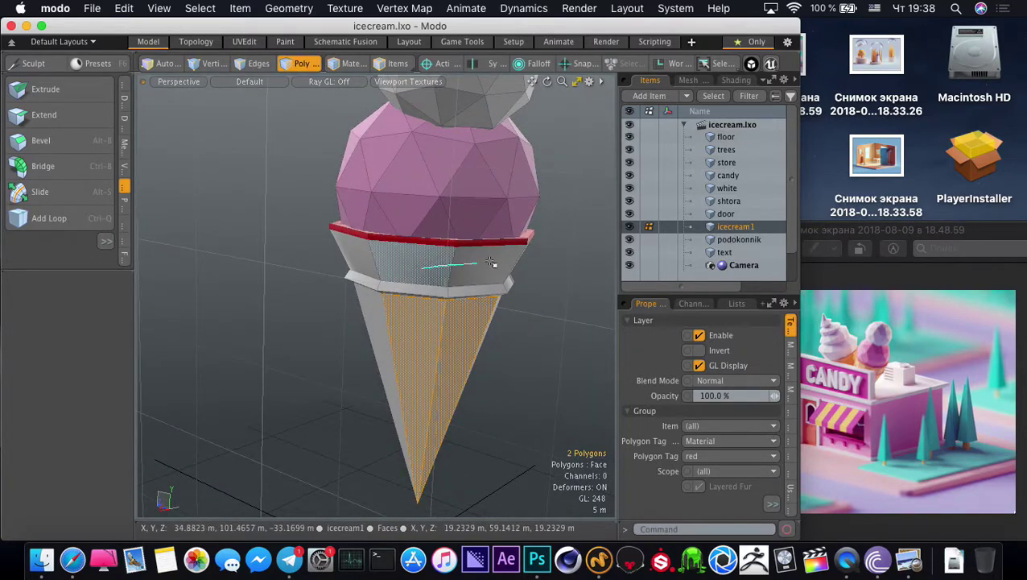
pyautogui.moveTo(490, 262); pyautogui.dragTo(347, 291, button='middle')
pyautogui.moveTo(416, 269); pyautogui.dragTo(472, 273)
pyautogui.press('l')
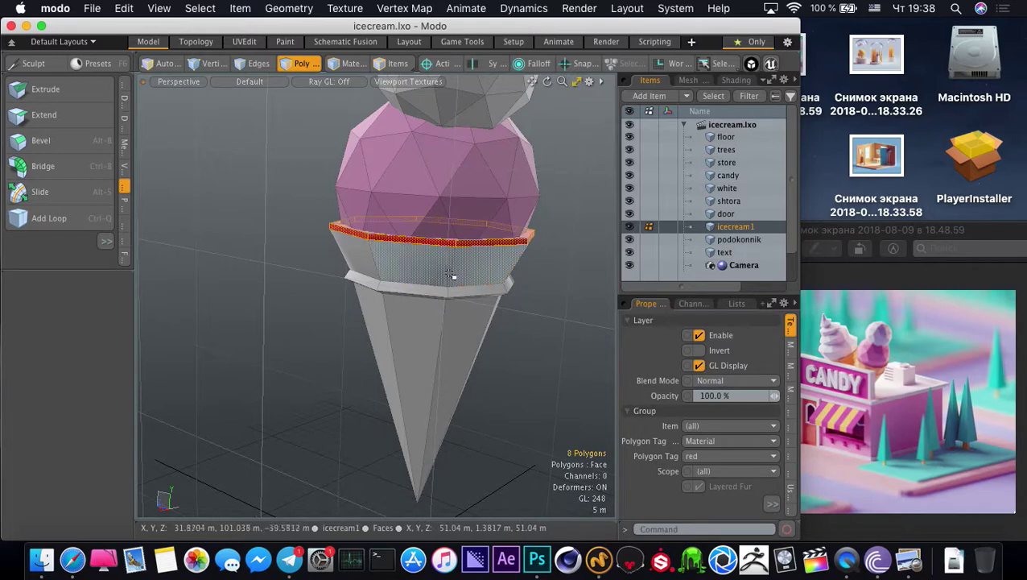
pyautogui.press('Right')
pyautogui.press('Right')
pyautogui.press('Up')
pyautogui.press('Up')
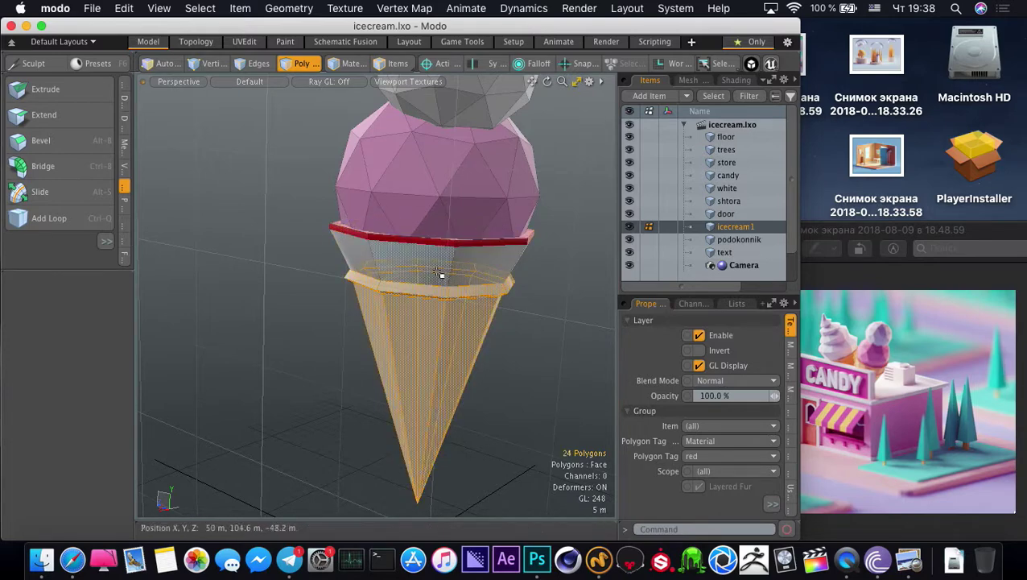
pyautogui.press('Up')
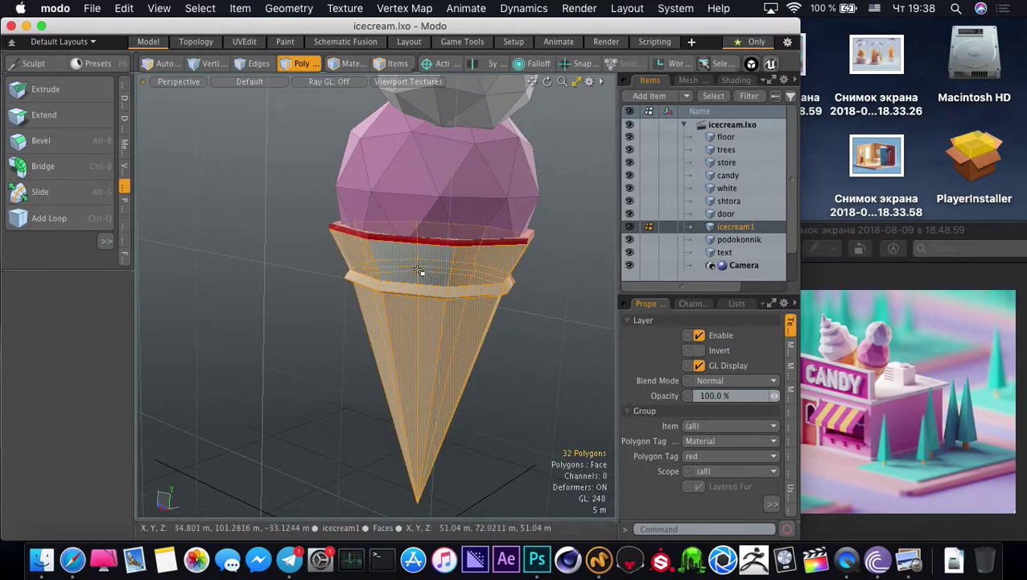
pyautogui.press('m')
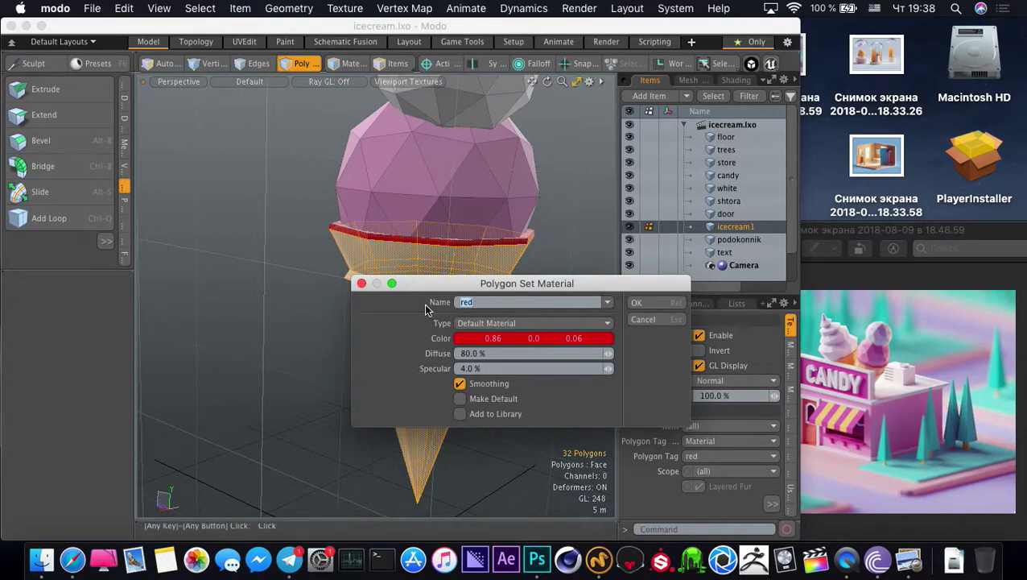
pyautogui.click(597, 303)
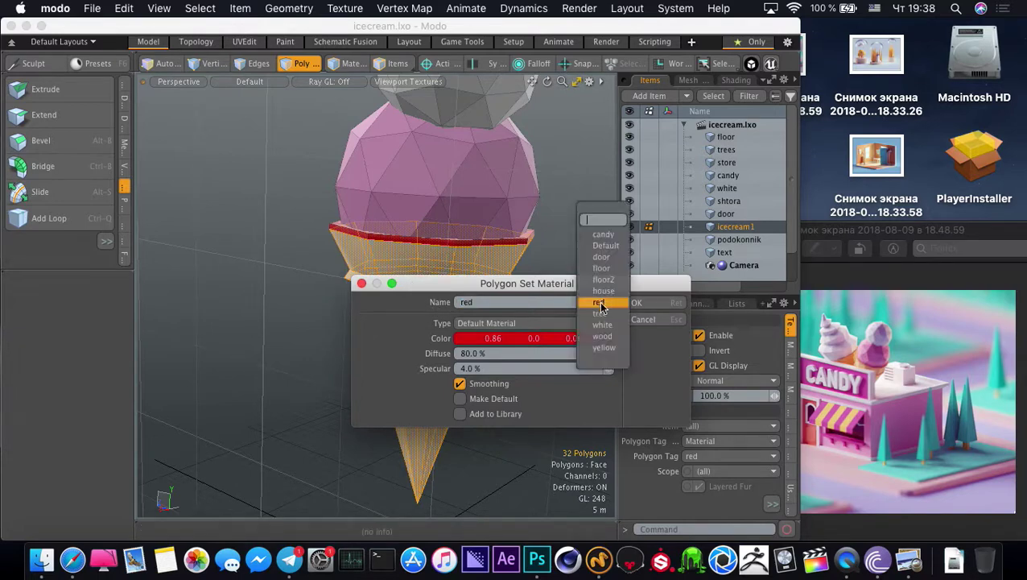
pyautogui.click(603, 347)
pyautogui.click(647, 303)
pyautogui.click(548, 300)
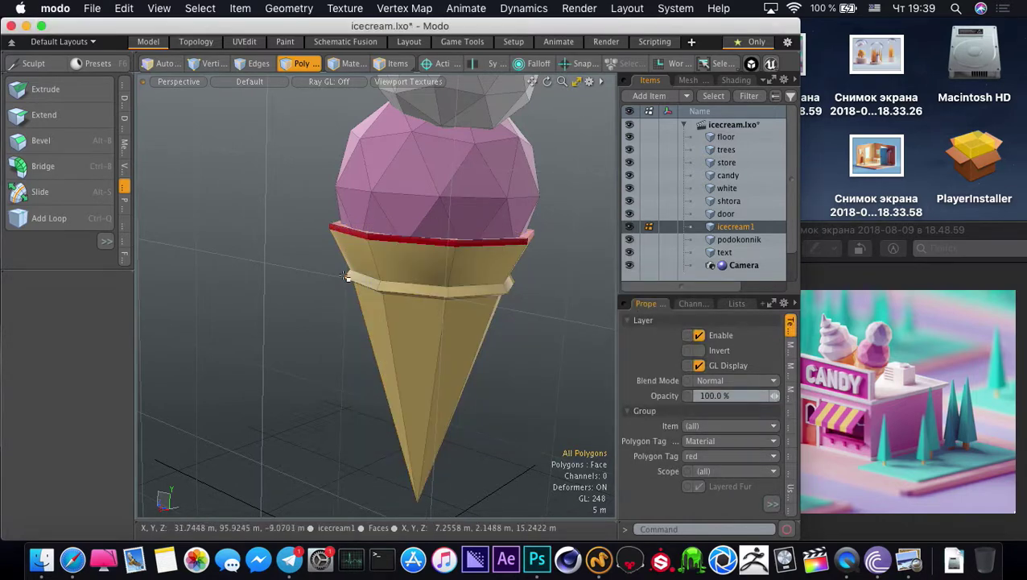
# Duplicate the icecream1 mesh and move the copy 59.5 m along Z so it stands beside the original
pyautogui.keyDown('ctrl'); pyautogui.keyDown('alt'); pyautogui.moveTo(368, 300); pyautogui.dragTo(348, 305); pyautogui.keyUp('alt'); pyautogui.keyUp('ctrl')
pyautogui.keyDown('alt'); pyautogui.moveTo(348, 305); pyautogui.dragTo(385, 359); pyautogui.keyUp('alt')
pyautogui.doubleClick(381, 325)
pyautogui.click(390, 357)
pyautogui.rightClick(726, 230)
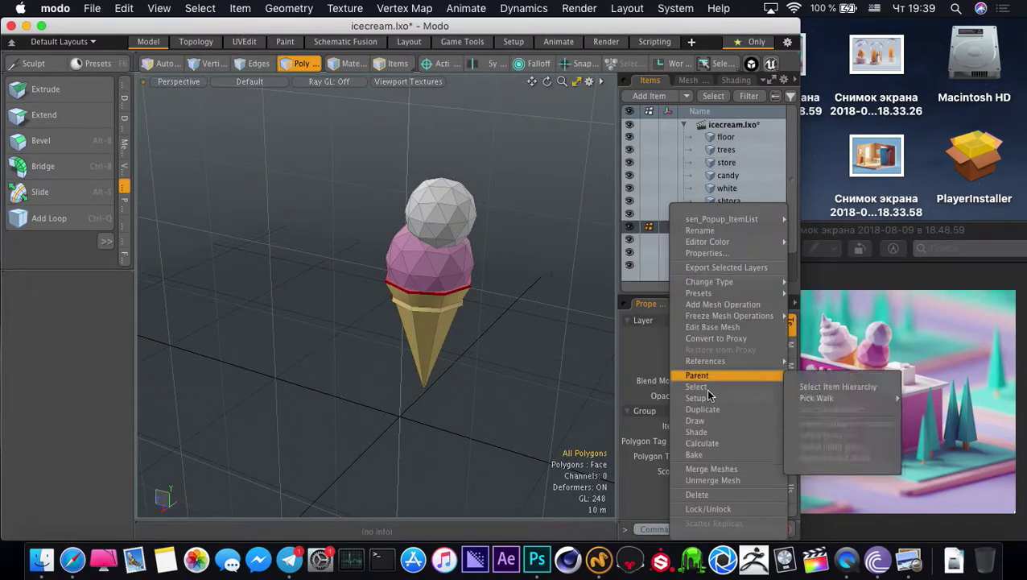
pyautogui.moveTo(731, 410)
pyautogui.click(798, 411)
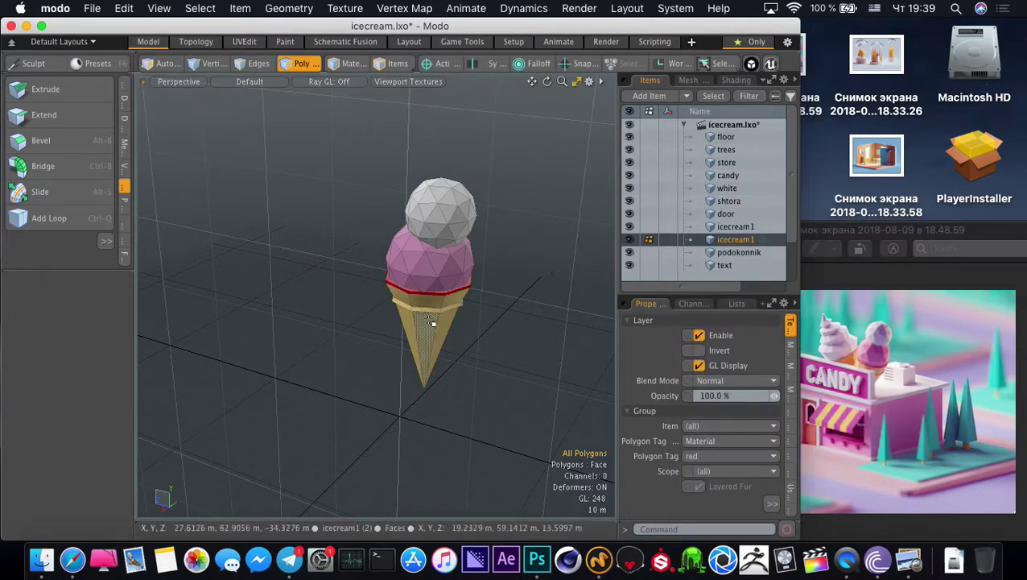
pyautogui.press('w')
pyautogui.moveTo(375, 277); pyautogui.dragTo(285, 258)
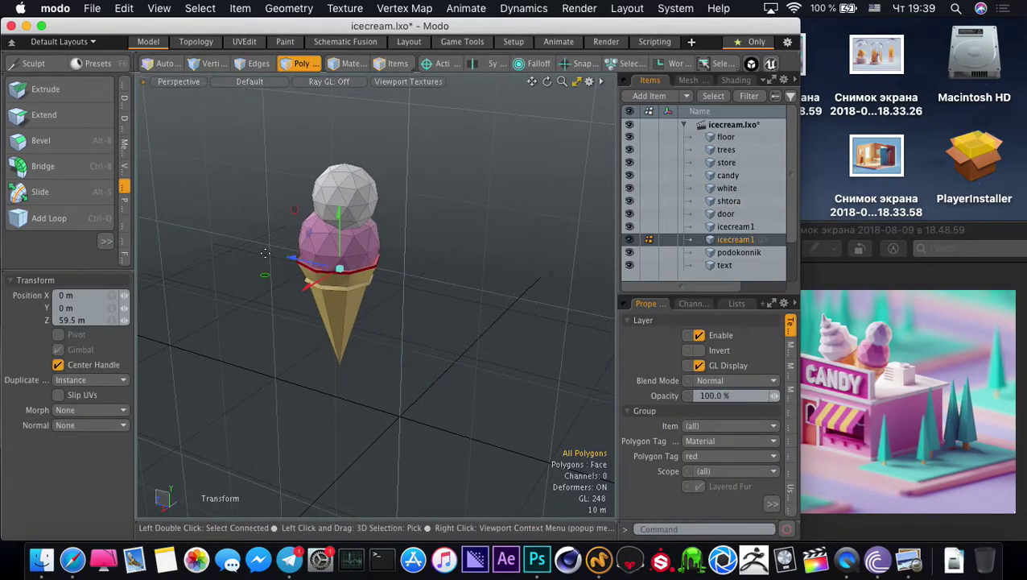
# Unhide the rest of the scene and tilt the duplicated ice cream 18.5° about the X axis
pyautogui.press('u')
pyautogui.keyDown('alt'); pyautogui.moveTo(340, 303); pyautogui.dragTo(346, 330); pyautogui.keyUp('alt')
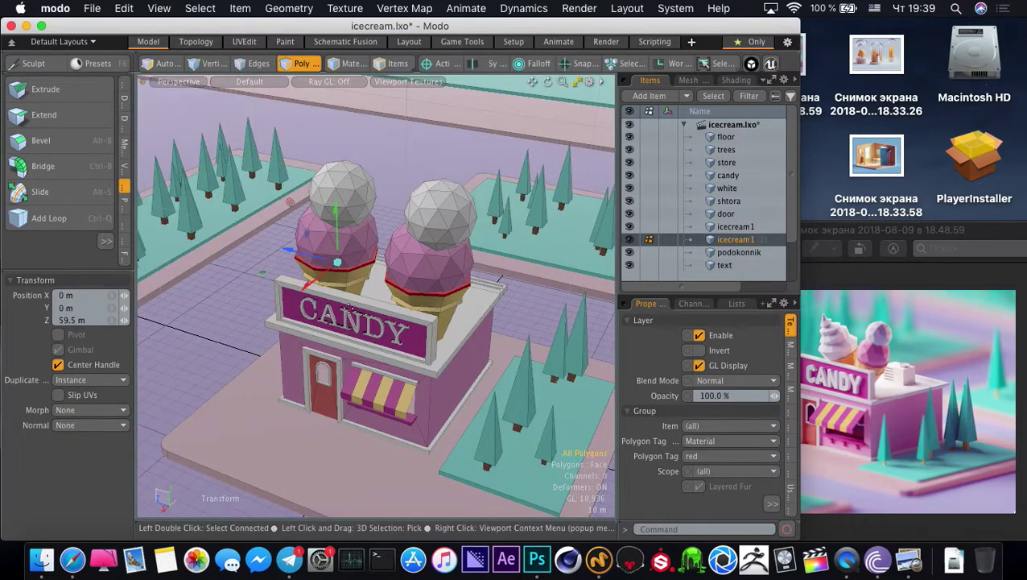
pyautogui.press('e')
pyautogui.moveTo(374, 216); pyautogui.dragTo(350, 201)
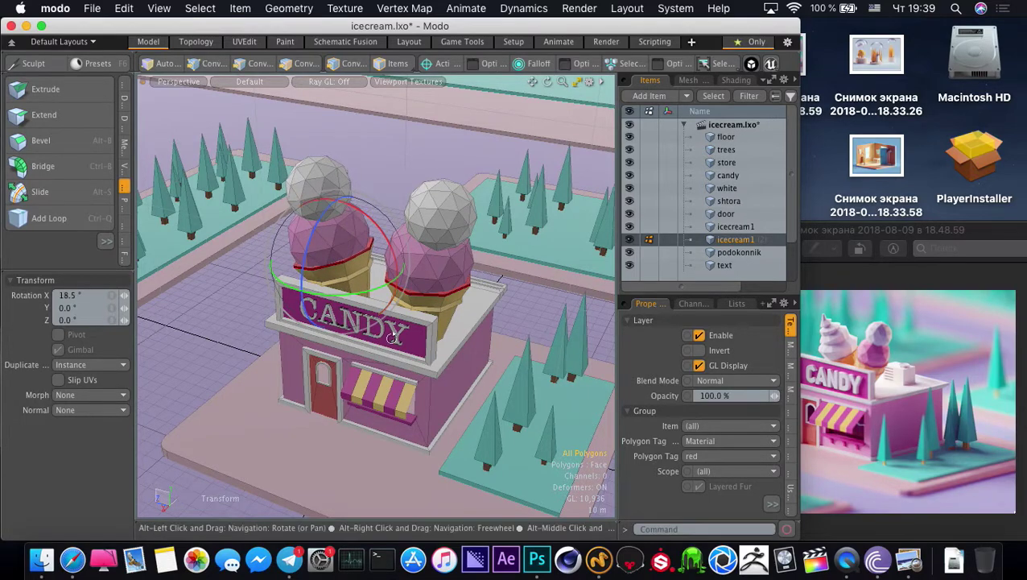
# Shift the tilted ice cream by -4.5 m along Z, closer to the other ice cream on the roof
pyautogui.keyDown('alt'); pyautogui.moveTo(394, 338); pyautogui.dragTo(430, 352); pyautogui.keyUp('alt')
pyautogui.press('w')
pyautogui.press('e')
pyautogui.press('q')
pyautogui.press('w')
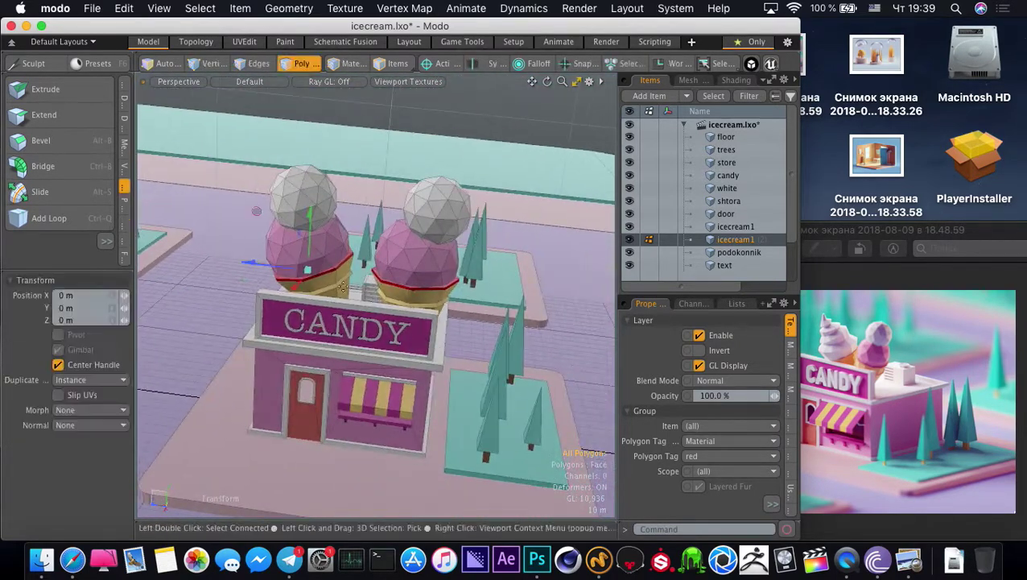
pyautogui.moveTo(271, 267); pyautogui.dragTo(277, 269)
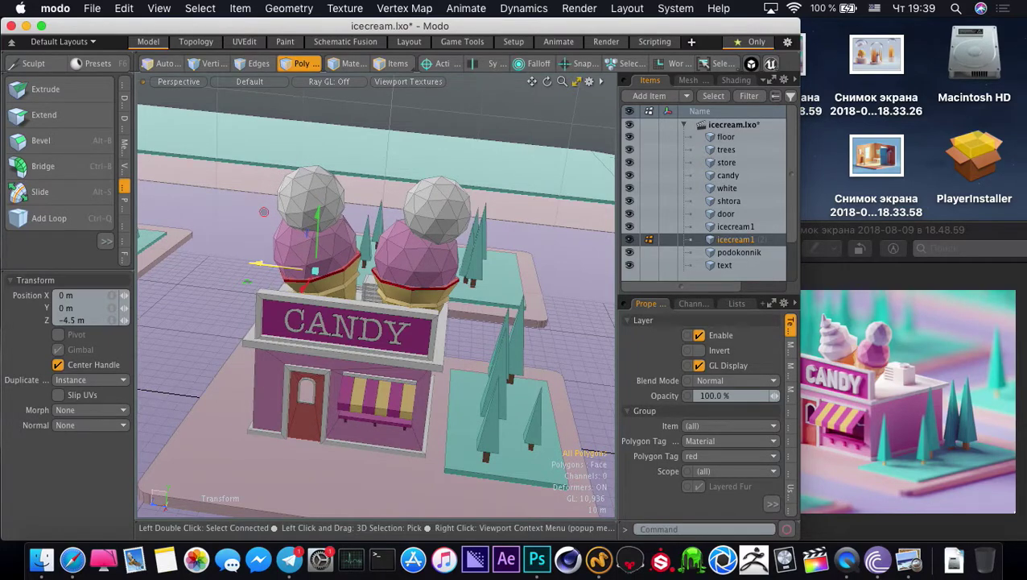
# Delete the pink scoop from the tilted ice cream copy
pyautogui.press('q')
pyautogui.keyDown('alt'); pyautogui.moveTo(334, 312); pyautogui.dragTo(305, 274); pyautogui.keyUp('alt')
pyautogui.doubleClick(318, 248)
pyautogui.press('Delete')
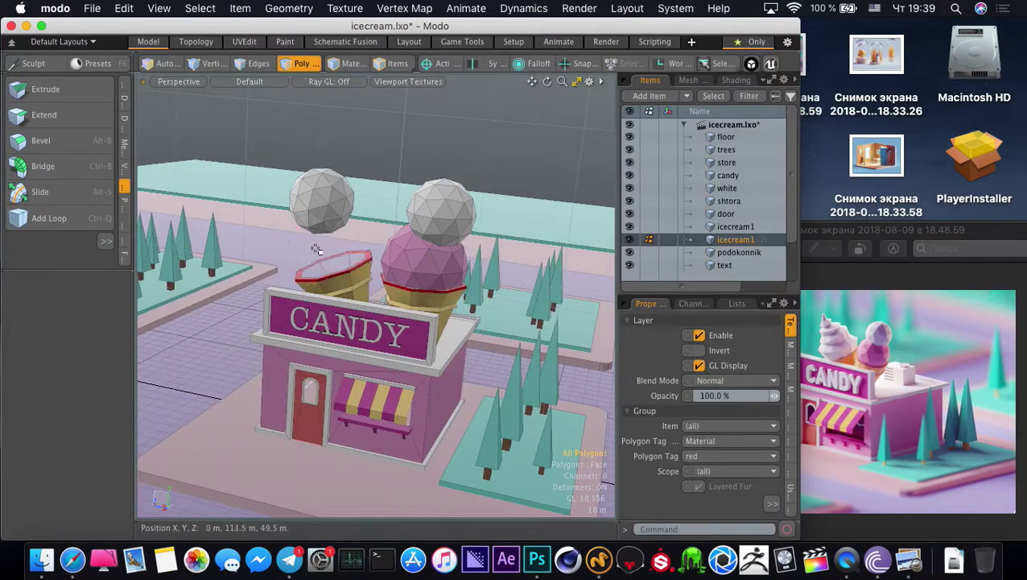
# Isolate the copy's remaining white scoop and delete its upper half of 40 polygons
pyautogui.doubleClick(317, 209)
pyautogui.press('w')
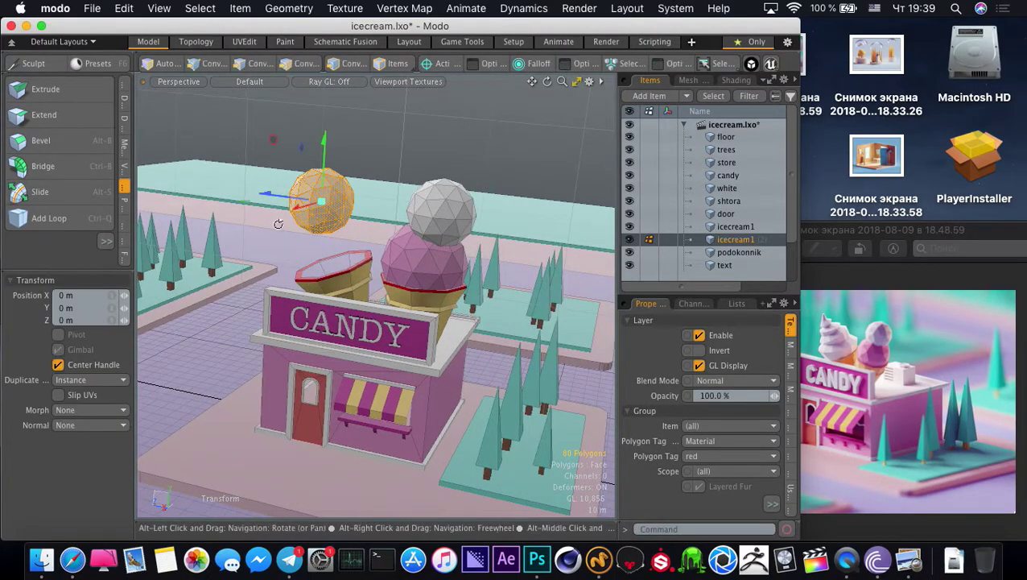
pyautogui.keyDown('alt'); pyautogui.moveTo(314, 232); pyautogui.dragTo(387, 281); pyautogui.keyUp('alt')
pyautogui.hotkey('shift', 'h')
pyautogui.press('space')
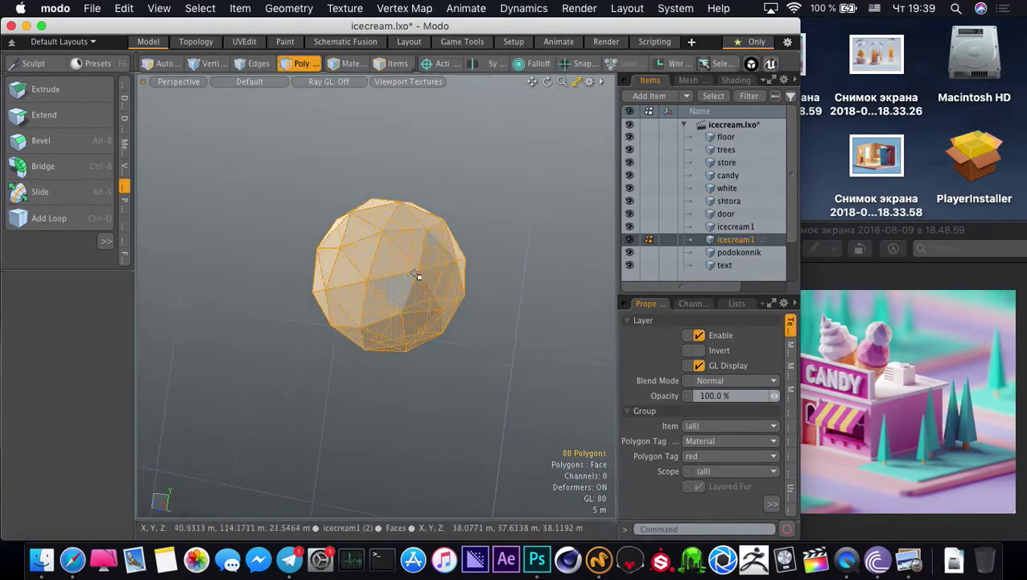
pyautogui.moveTo(206, 302); pyautogui.dragTo(240, 305, button='right')
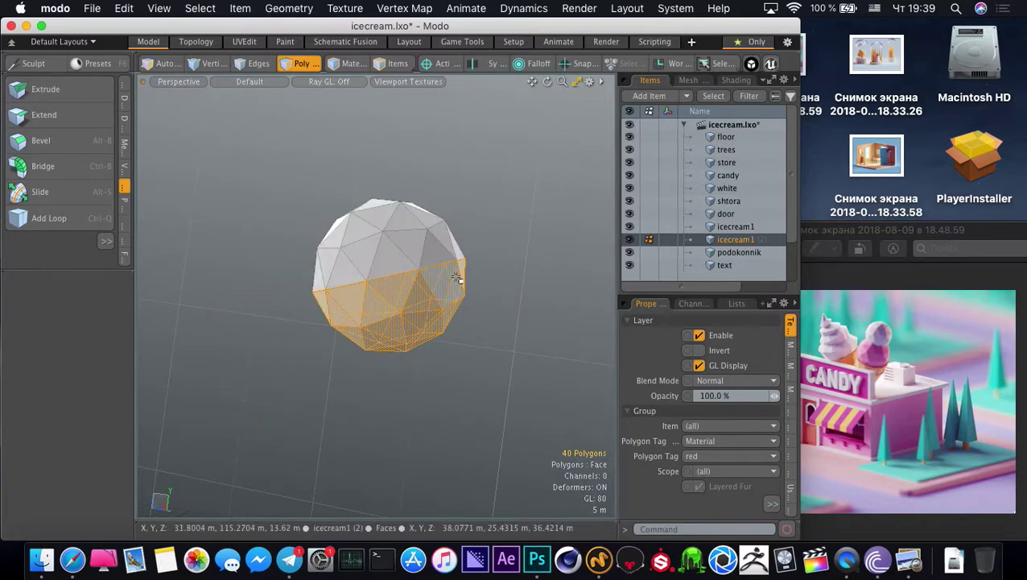
pyautogui.moveTo(205, 274); pyautogui.dragTo(209, 328, button='right')
pyautogui.press('Delete')
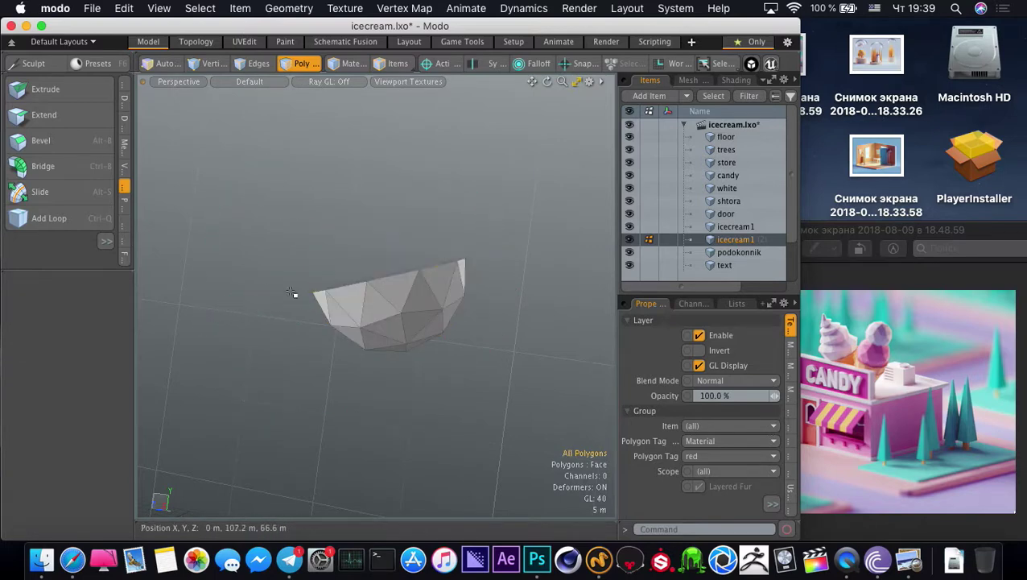
# Extend the half-sphere's 10 open boundary edges and move them upward along the local axis to form a straight-sided band
pyautogui.press('2')
pyautogui.hotkey('shift', 'x')
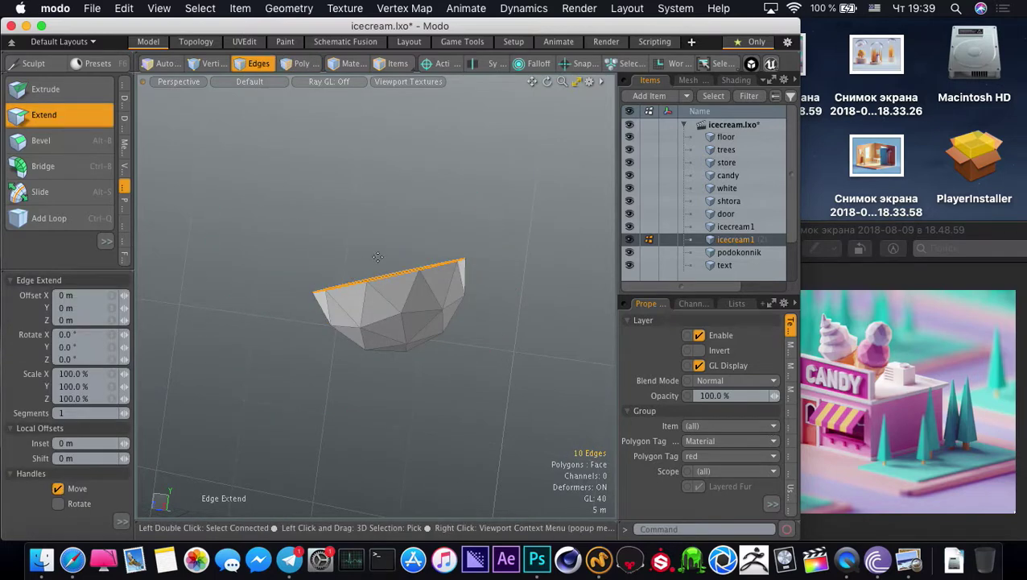
pyautogui.hotkey('alt', 'c')
pyautogui.press('w')
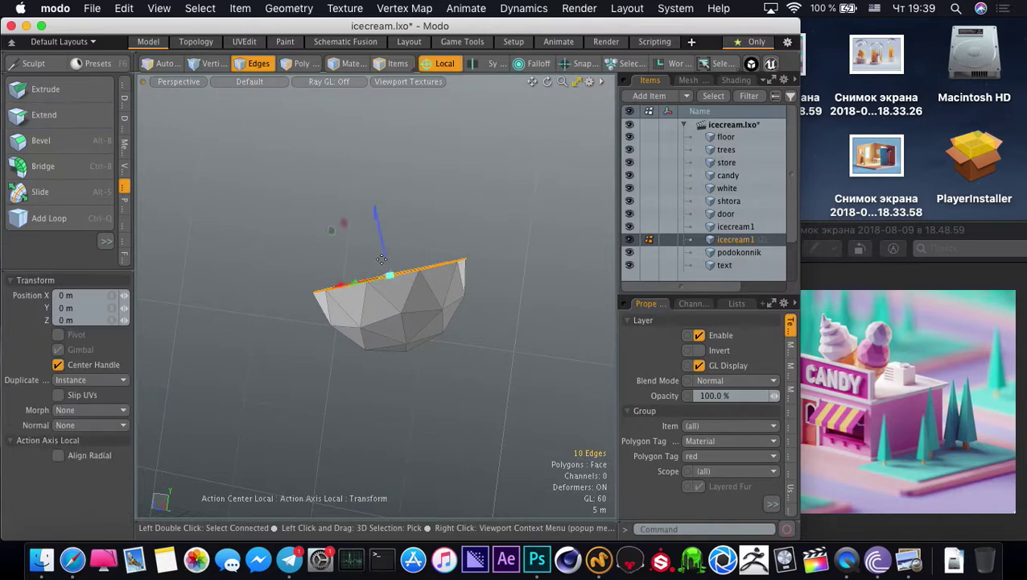
pyautogui.moveTo(383, 254); pyautogui.dragTo(384, 243)
pyautogui.press('space')
pyautogui.press('space')
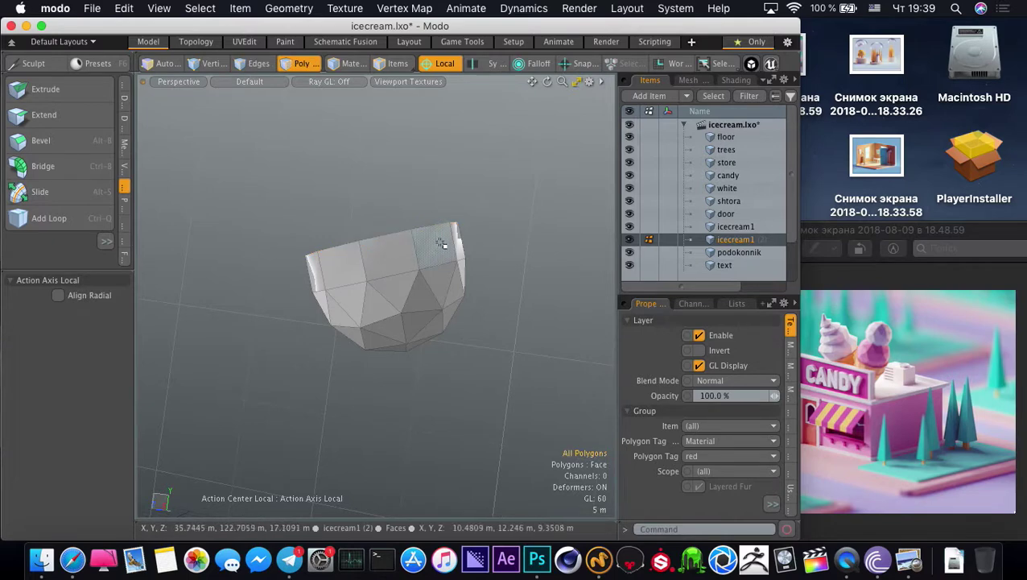
# Delete the faceted half-sphere below the extended band and unhide the rest of the copy, with the 10-polygon band selected
pyautogui.moveTo(240, 377); pyautogui.dragTo(242, 374, button='right')
pyautogui.press('Delete')
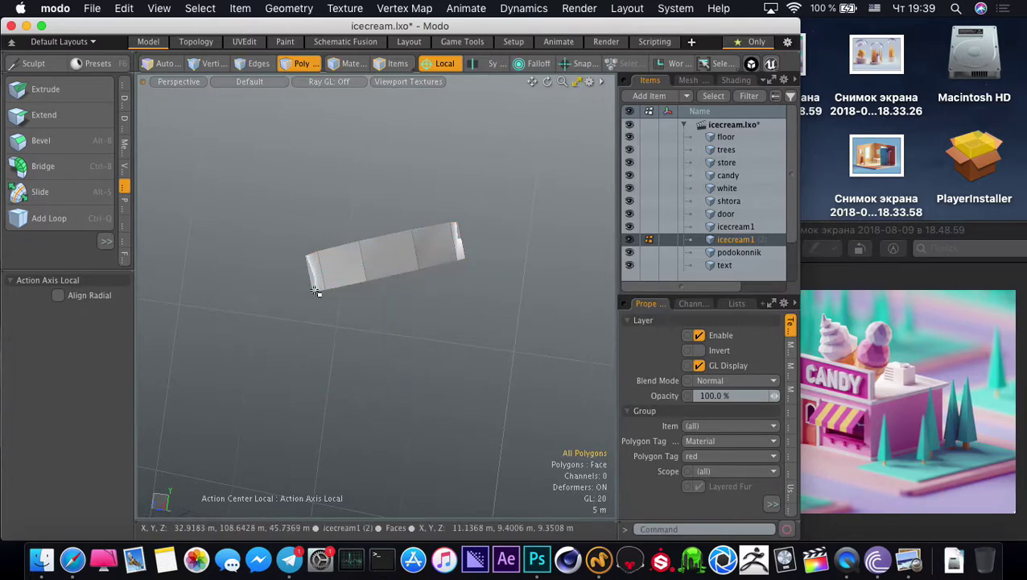
pyautogui.press('u')
pyautogui.doubleClick(356, 269)
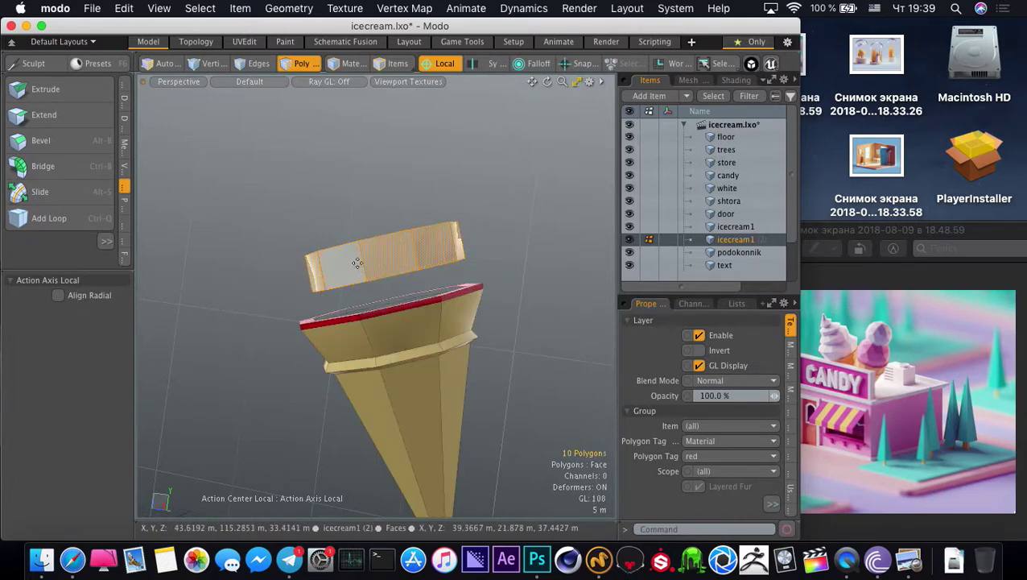
# Move the white 10-polygon band down into the tilted cone's red rim, then scale and rotate it to fit the rim
pyautogui.press('w')
pyautogui.moveTo(373, 218); pyautogui.dragTo(399, 413)
pyautogui.moveTo(452, 344); pyautogui.dragTo(441, 310)
pyautogui.press('r')
pyautogui.press('q')
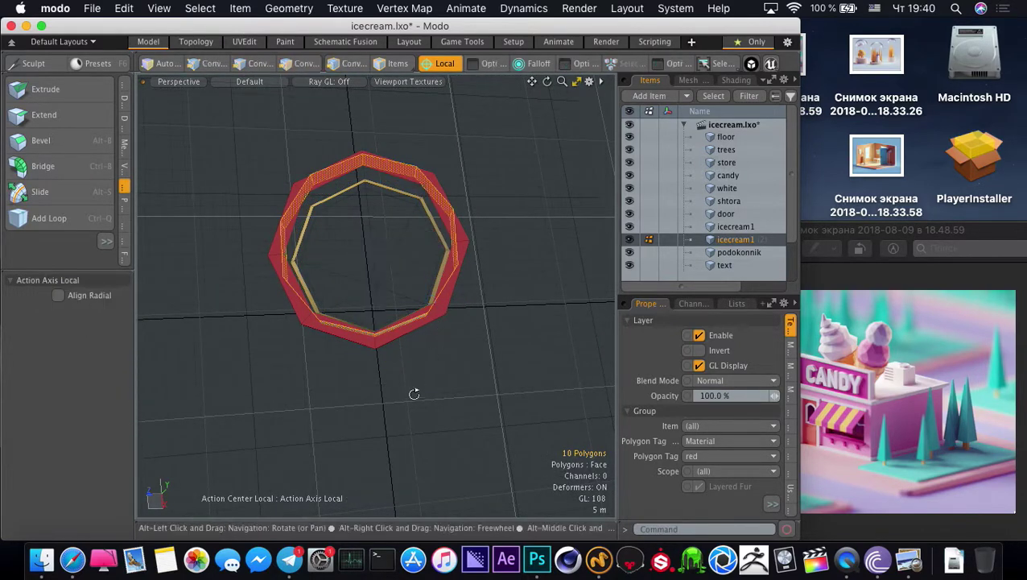
pyautogui.keyDown('alt'); pyautogui.moveTo(413, 393); pyautogui.dragTo(339, 245); pyautogui.keyUp('alt')
pyautogui.press('e')
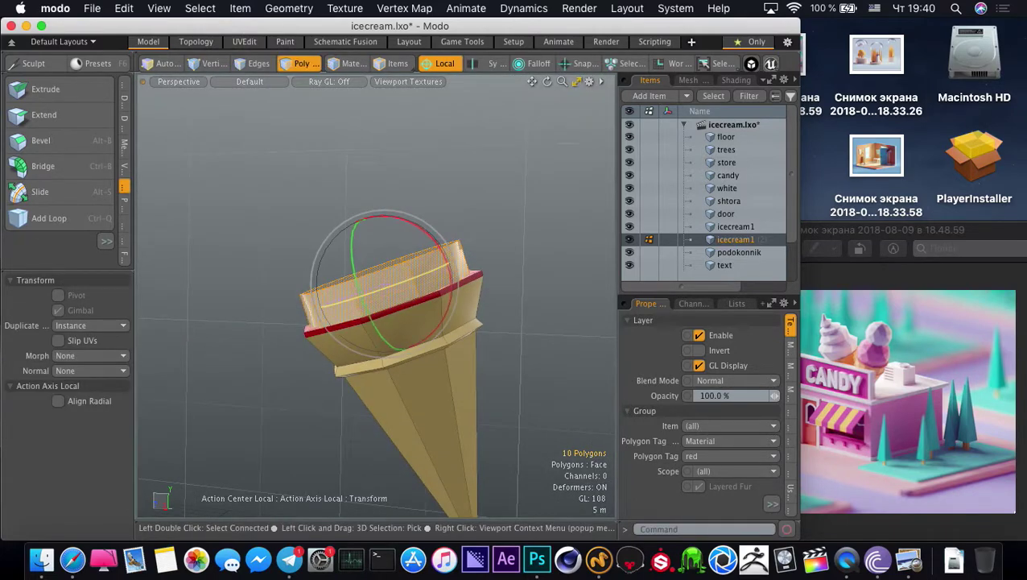
pyautogui.press('q')
# Flare the white band by scaling its upper 10-edge loop to 124.5%
pyautogui.click(387, 269)
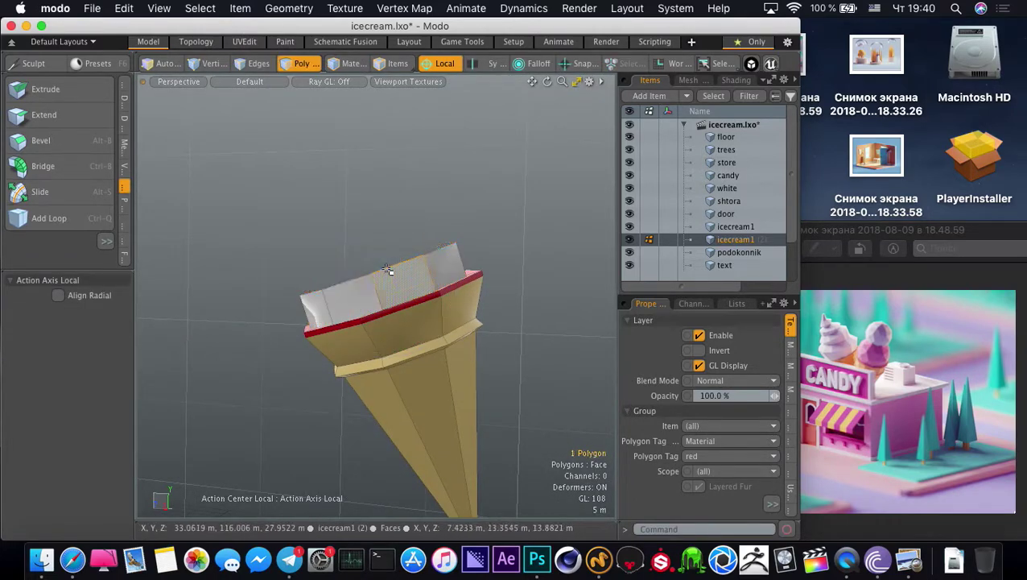
pyautogui.press('2')
pyautogui.click(387, 269)
pyautogui.press('r')
pyautogui.press('q')
pyautogui.doubleClick(382, 270)
pyautogui.press('r')
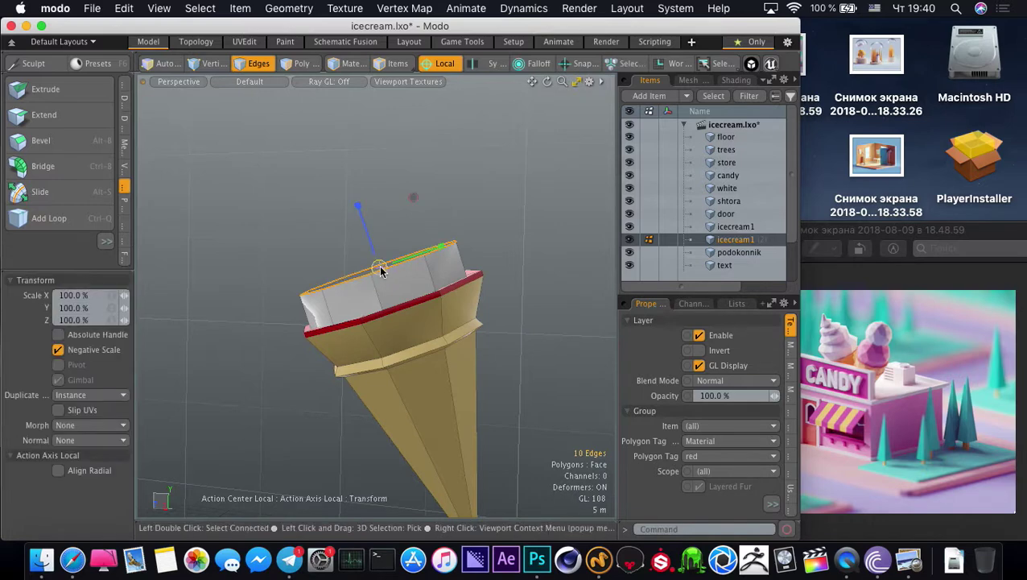
pyautogui.moveTo(381, 271); pyautogui.dragTo(419, 272)
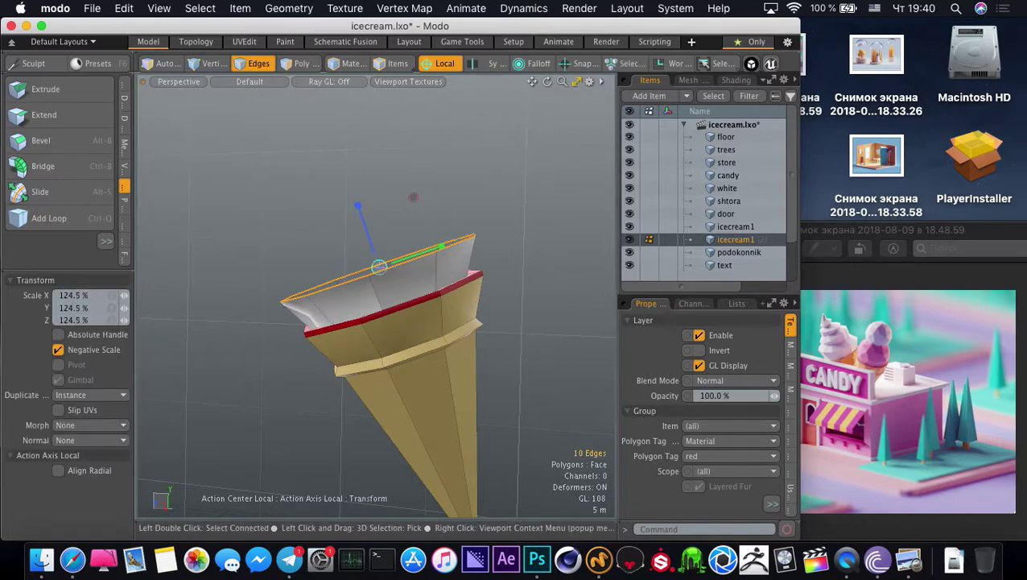
pyautogui.press('w')
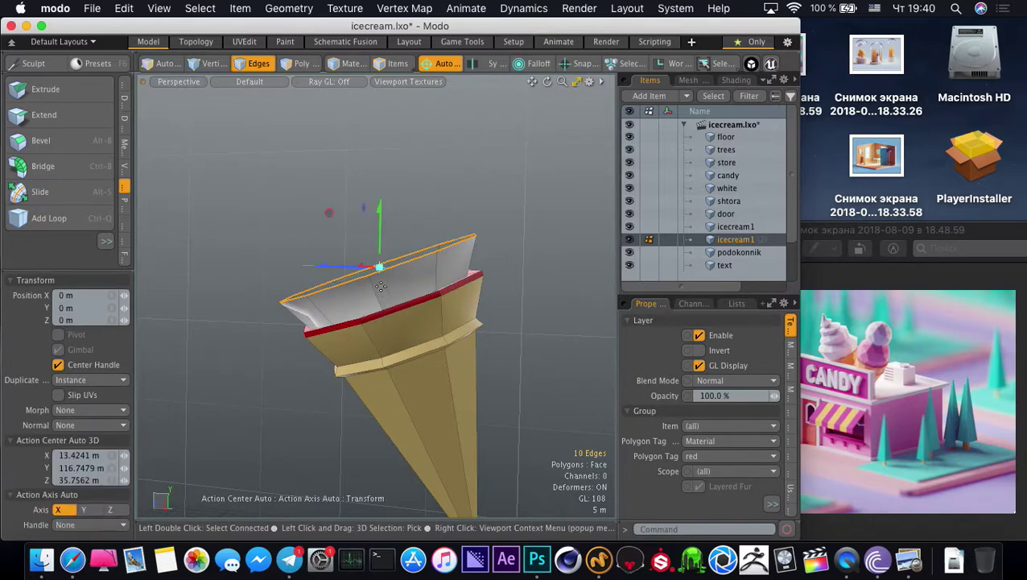
pyautogui.moveTo(387, 291); pyautogui.dragTo(340, 288)
pyautogui.press('q')
# Bring back the whole shop scene and move the band's upper edge loop -65.5 m along local Z to form a tall column
pyautogui.press('i')
pyautogui.keyDown('alt'); pyautogui.moveTo(340, 289); pyautogui.dragTo(344, 257); pyautogui.keyUp('alt')
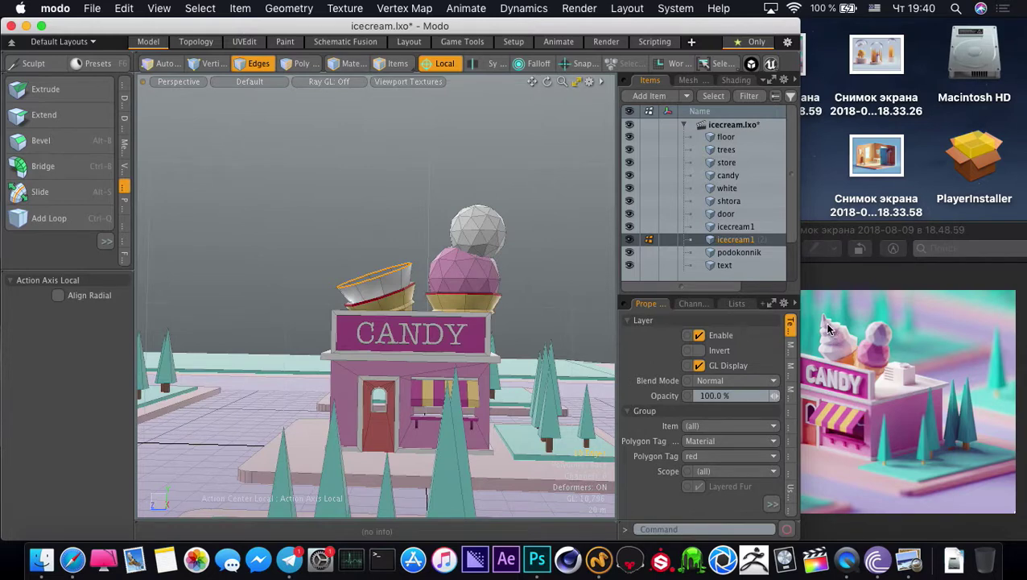
pyautogui.keyDown('alt'); pyautogui.moveTo(359, 273); pyautogui.dragTo(346, 270); pyautogui.keyUp('alt')
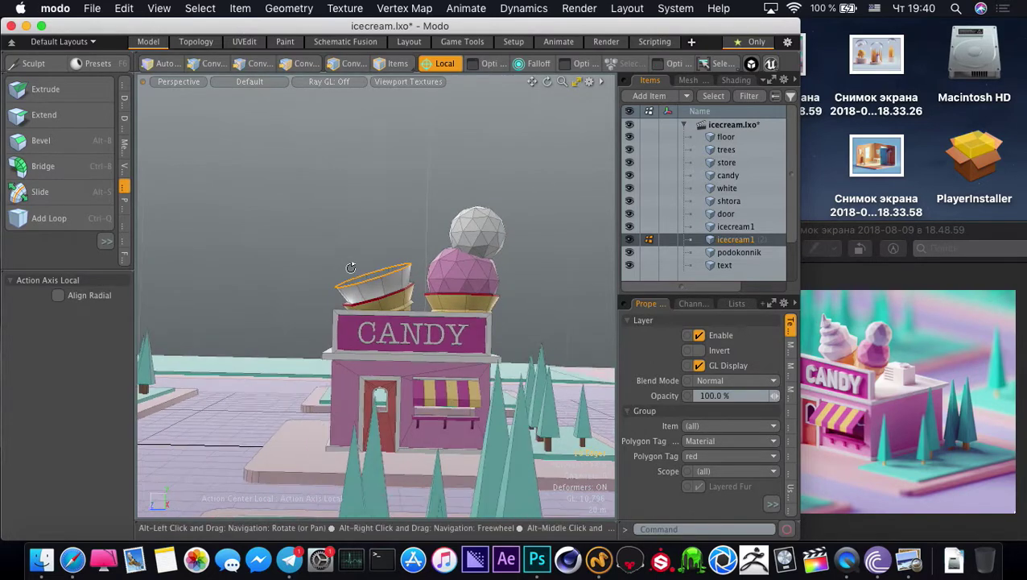
pyautogui.press('w')
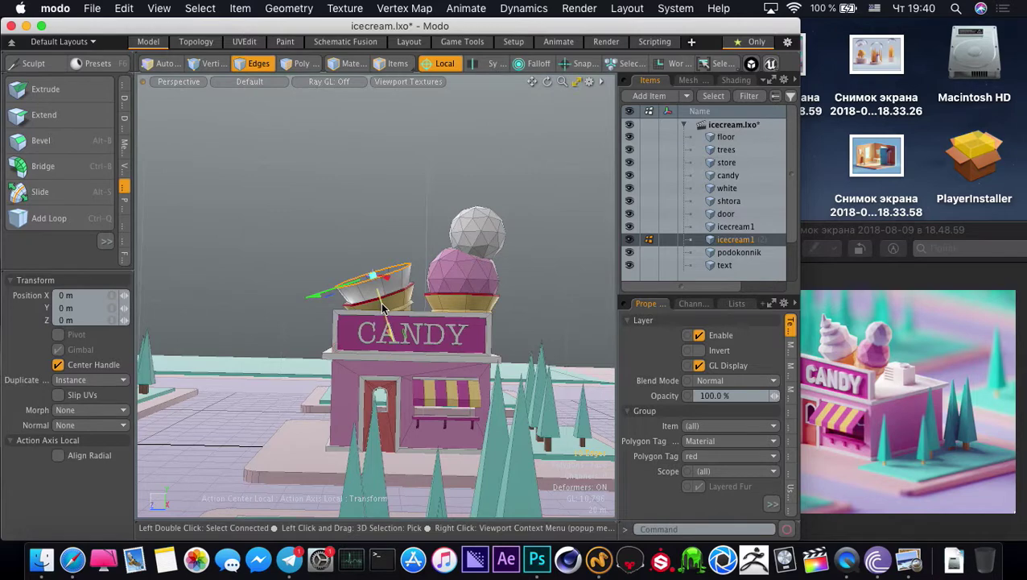
pyautogui.moveTo(383, 308); pyautogui.dragTo(355, 216)
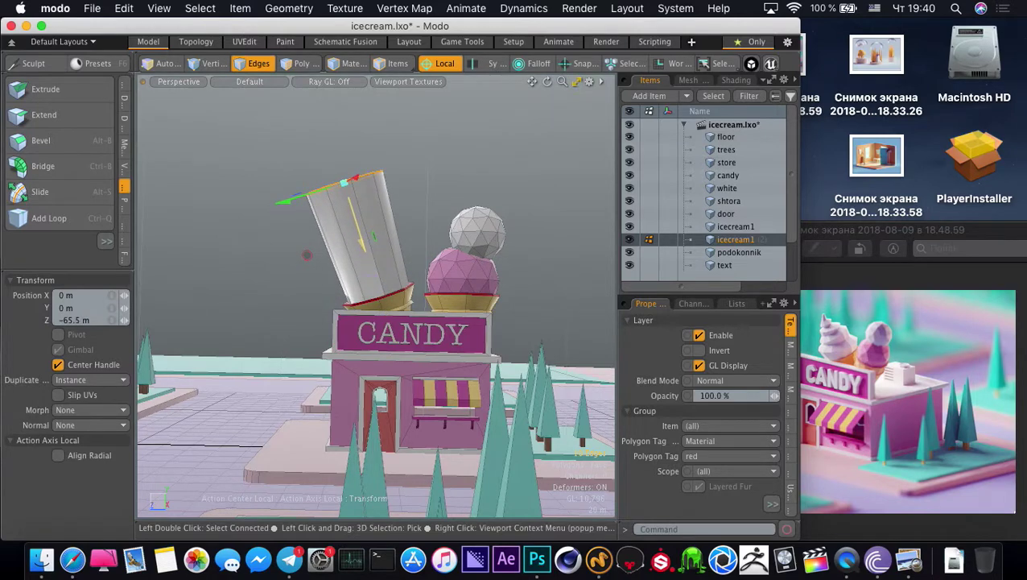
pyautogui.press('space')
# Add a series of roughly evenly spaced horizontal edge loops along the full height of the white column
pyautogui.hotkey('ctrl', 'q')
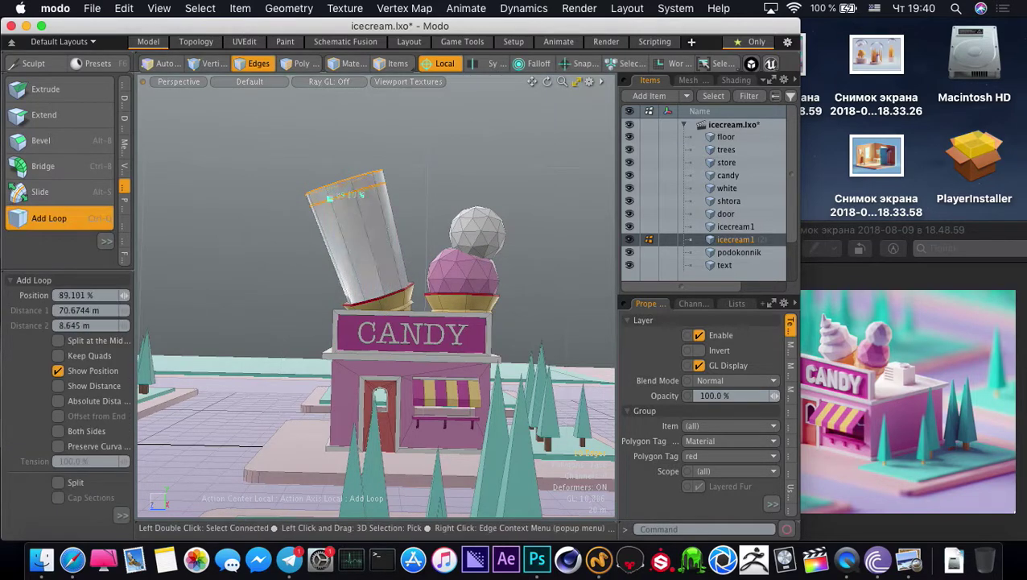
pyautogui.press('shift')
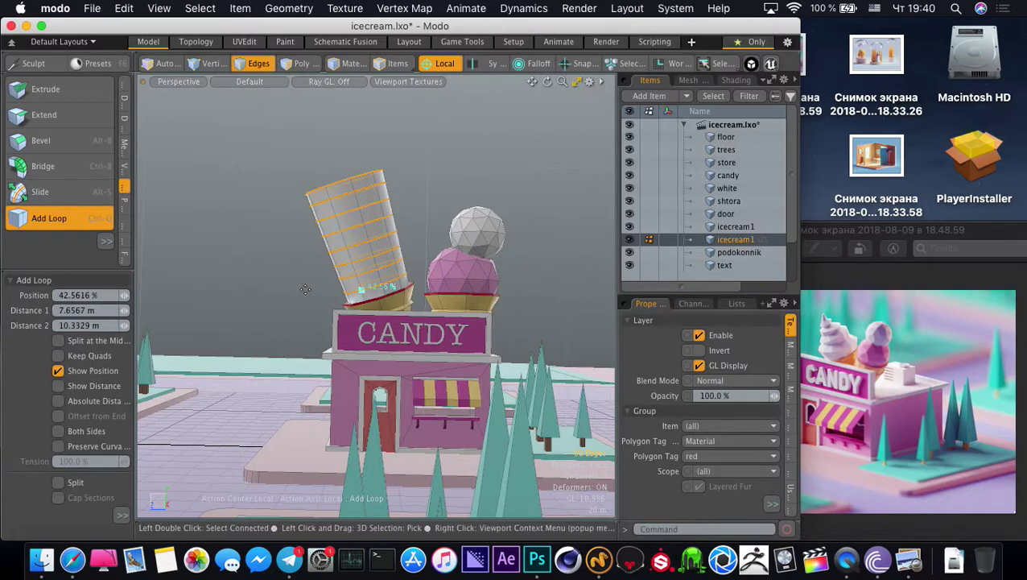
pyautogui.press('space')
# Enlarge the column's lowest added edge loop into a bulge, tilt it and adjust its height above the cone's rim
pyautogui.doubleClick(375, 285)
pyautogui.press('r')
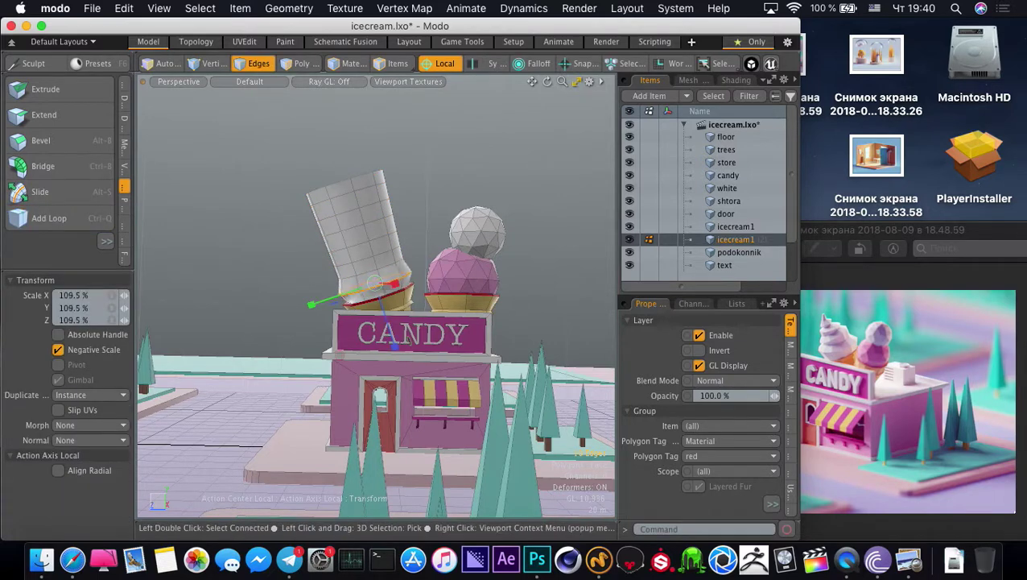
pyautogui.press('e')
pyautogui.press('alt')
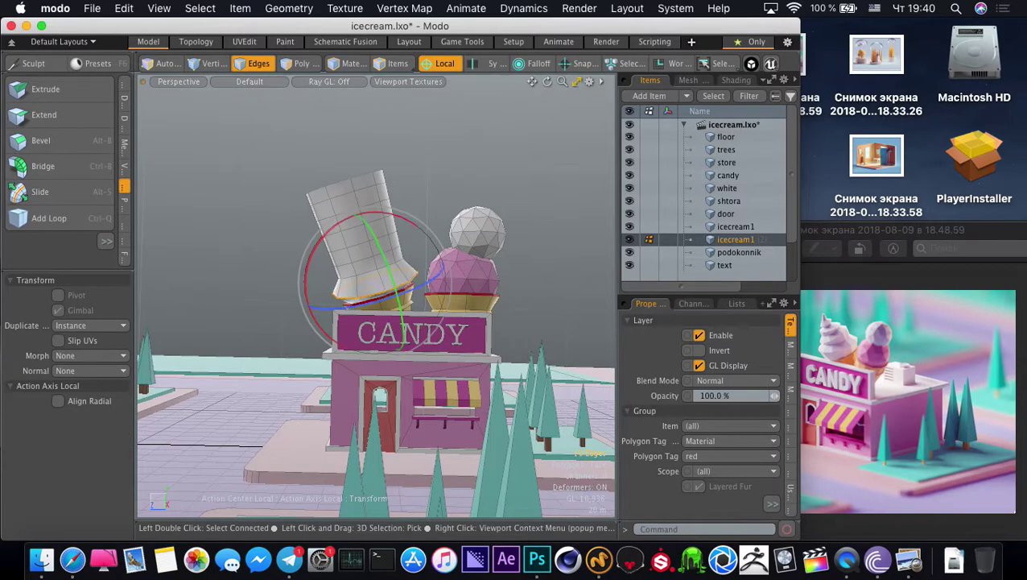
pyautogui.press('w')
pyautogui.press('space')
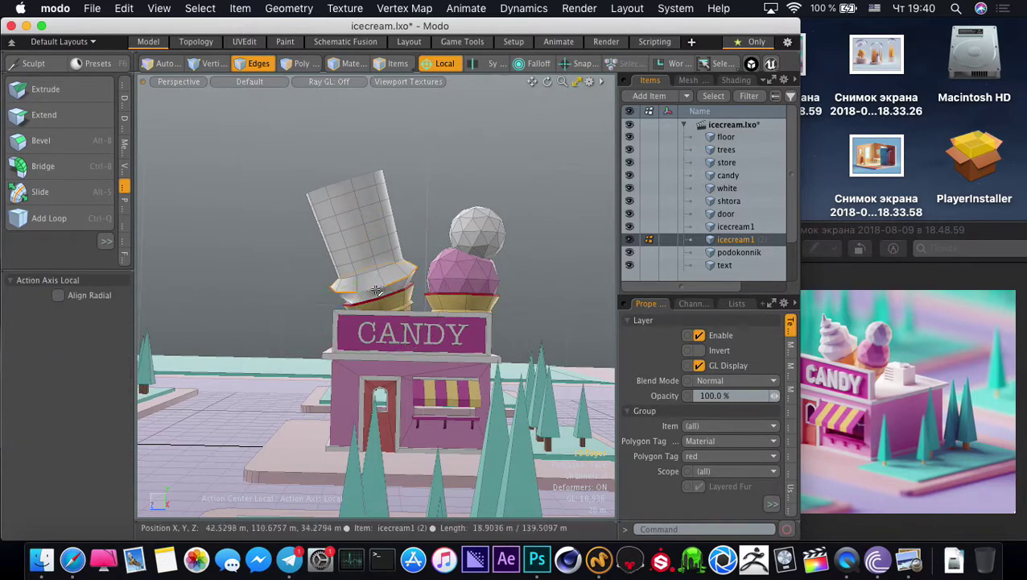
# Resize and tilt the column's second edge loop from the bottom, and shift it along the local axis
pyautogui.press('r')
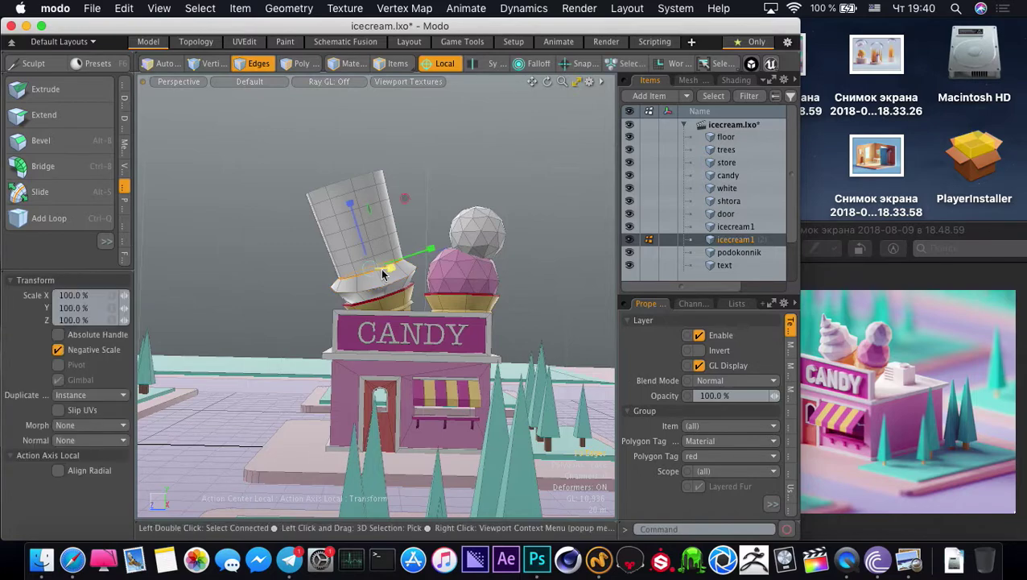
pyautogui.press('space')
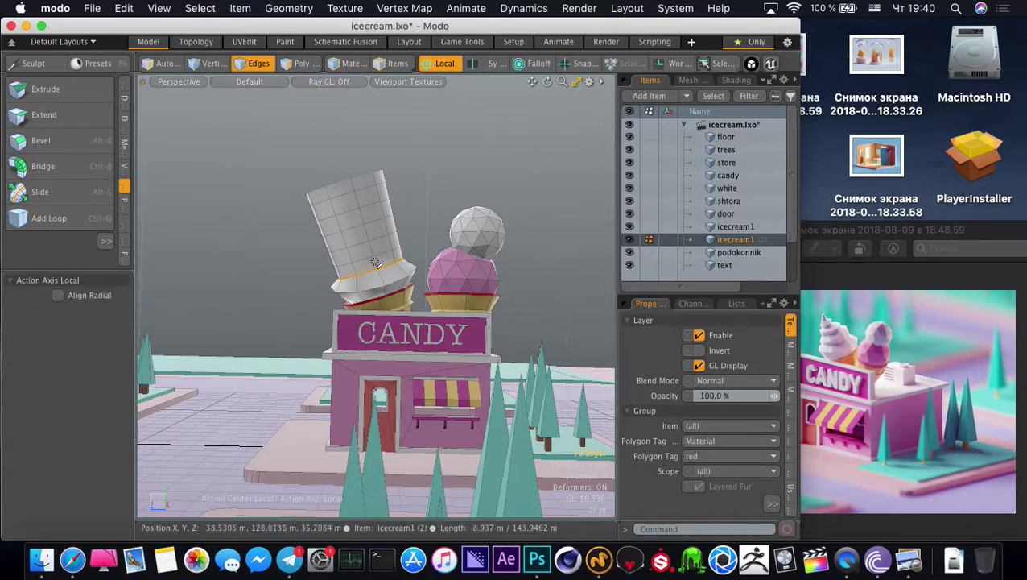
pyautogui.keyDown('alt'); pyautogui.moveTo(376, 262); pyautogui.dragTo(362, 262); pyautogui.keyUp('alt')
pyautogui.scroll(4, 361, 259)
pyautogui.press('e')
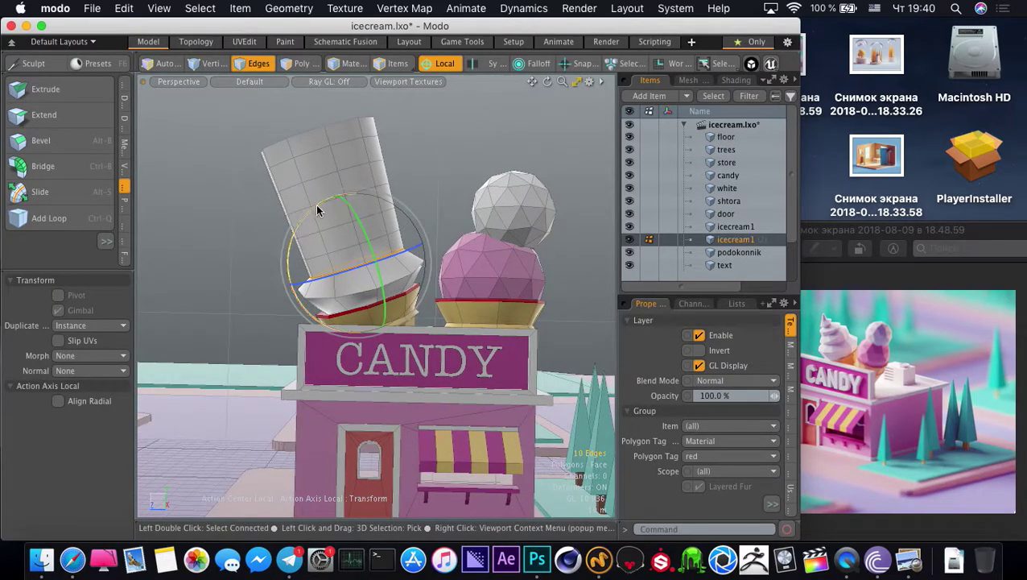
pyautogui.press('w')
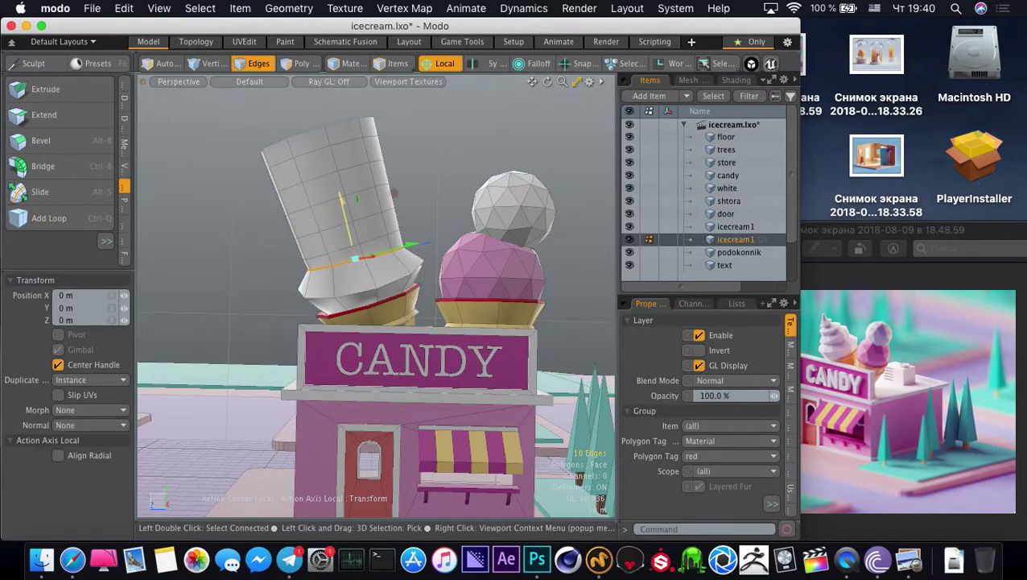
pyautogui.press('space')
# Scale the column's third edge loop from the bottom to 125% and the fourth to 77%
pyautogui.press('r')
pyautogui.moveTo(353, 245); pyautogui.dragTo(381, 245)
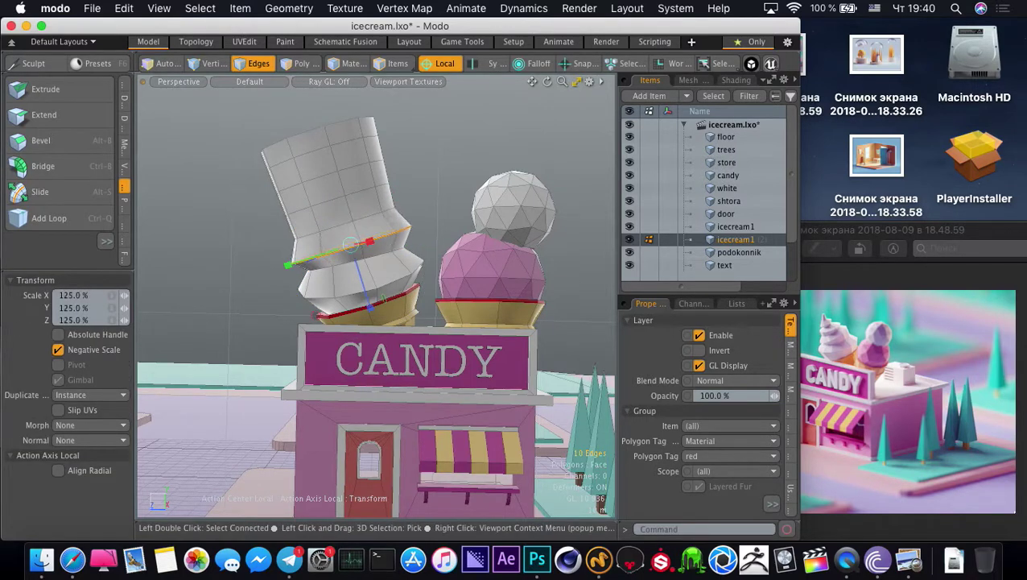
pyautogui.press('space')
pyautogui.doubleClick(336, 226)
pyautogui.press('w')
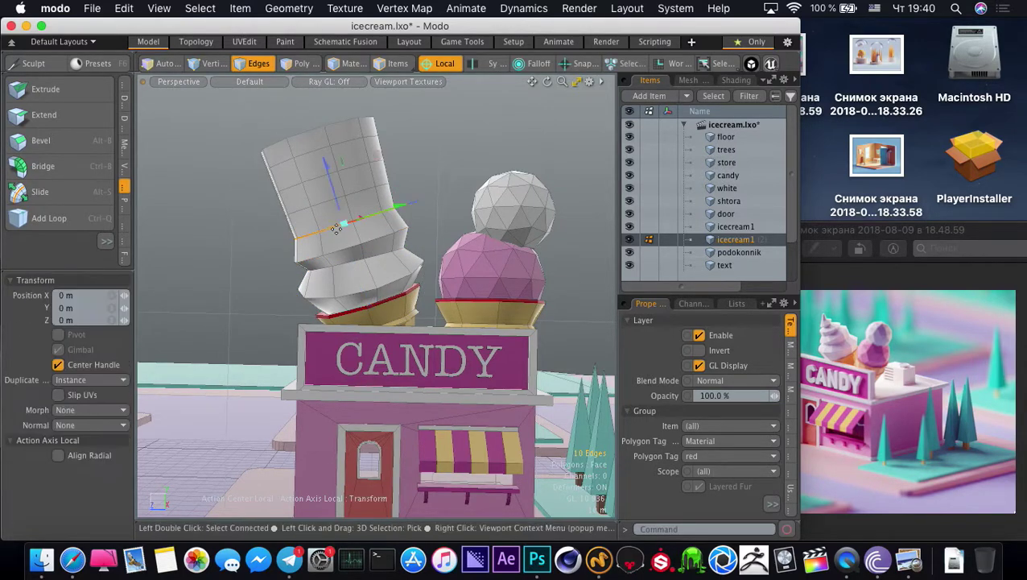
pyautogui.press('r')
pyautogui.moveTo(345, 225); pyautogui.dragTo(312, 225)
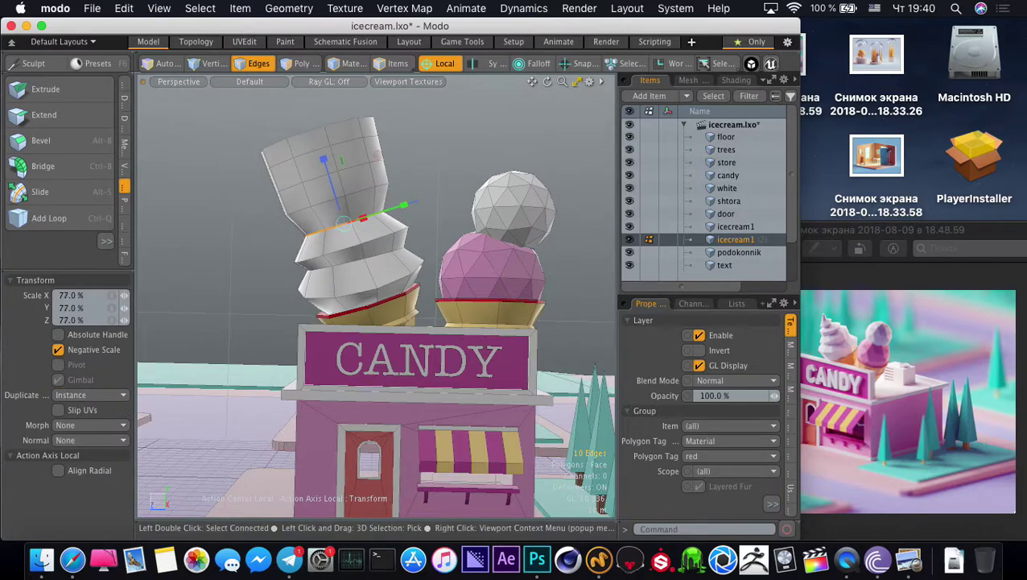
pyautogui.press('space')
# Tilt the column's fifth edge loop from the bottom and move it down along its local axis
pyautogui.press('e')
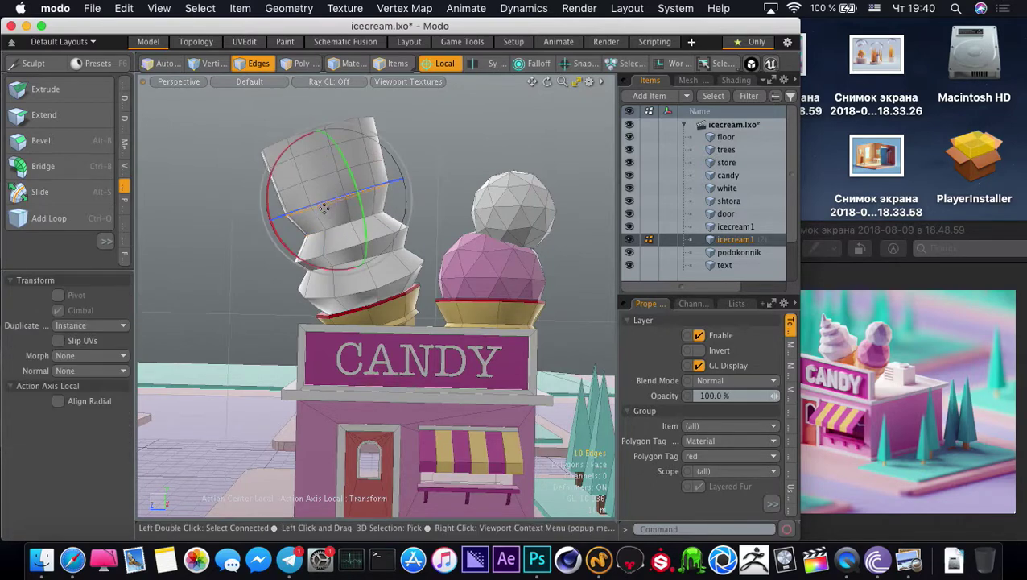
pyautogui.press('w')
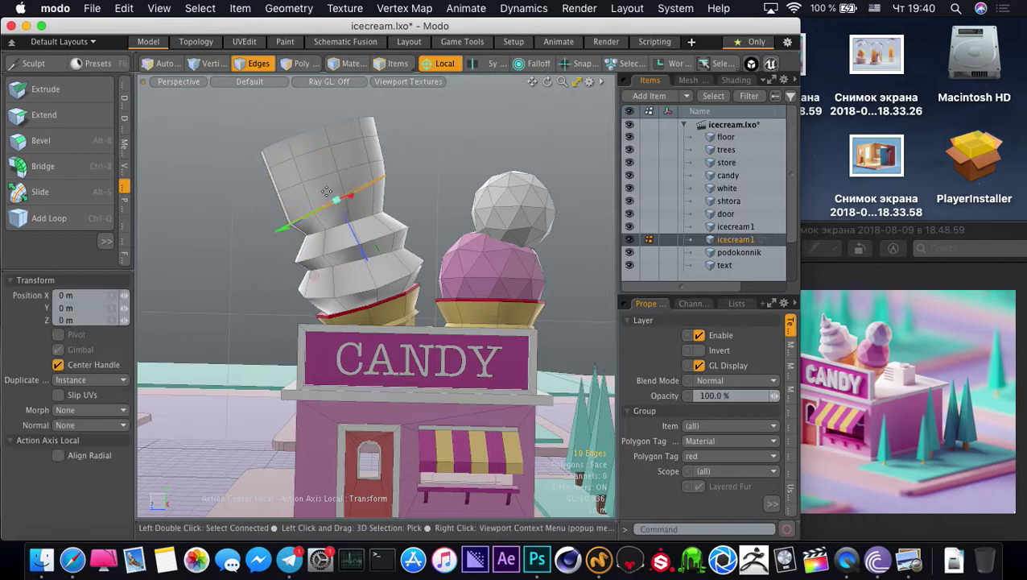
pyautogui.press('space')
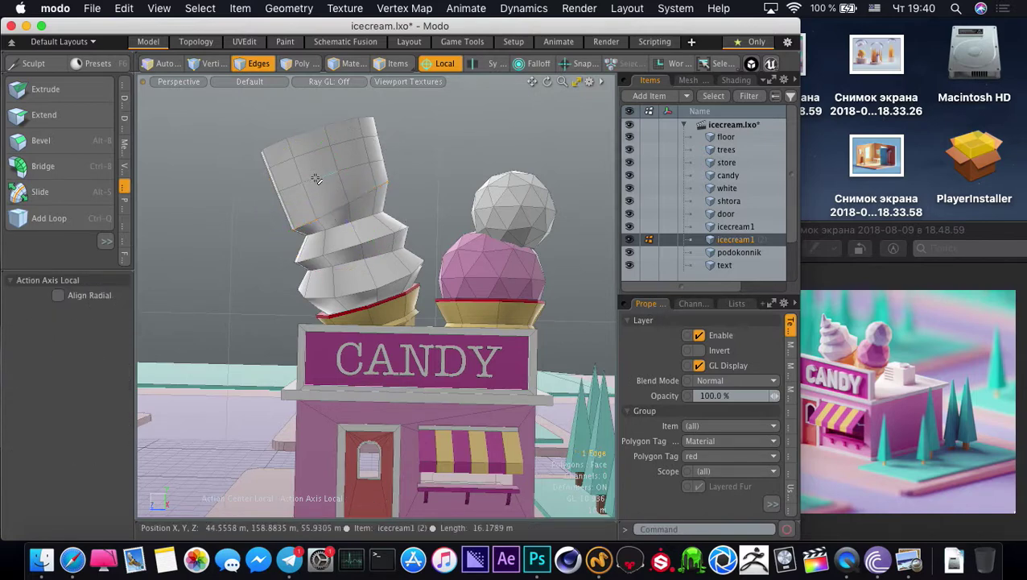
# Narrow the column's sixth edge loop from the bottom and move it along its local axis to shape another swirl groove
pyautogui.doubleClick(329, 175)
pyautogui.press('r')
pyautogui.moveTo(328, 178); pyautogui.dragTo(301, 178)
pyautogui.press('w')
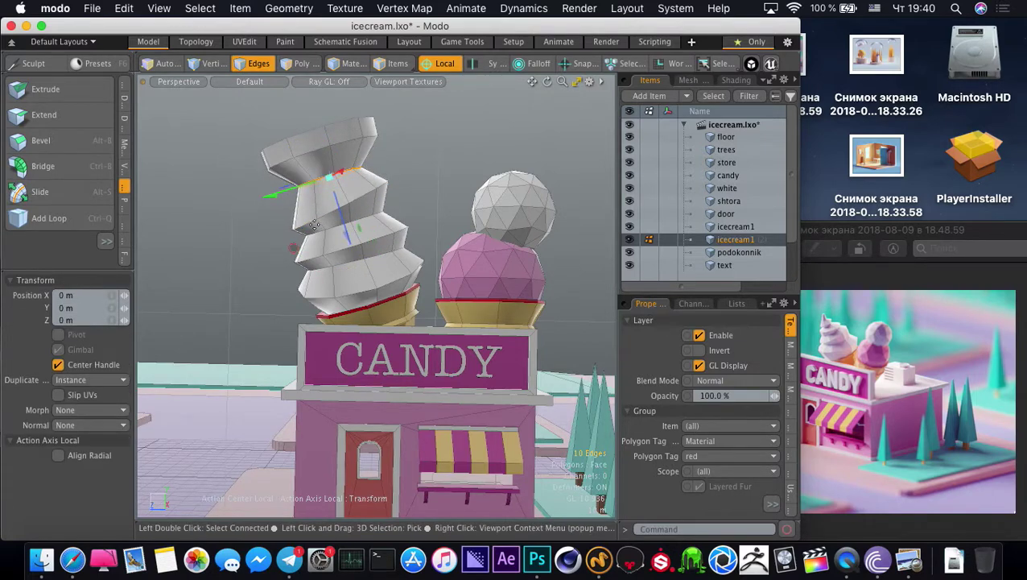
pyautogui.moveTo(342, 211); pyautogui.dragTo(331, 174)
pyautogui.press('space')
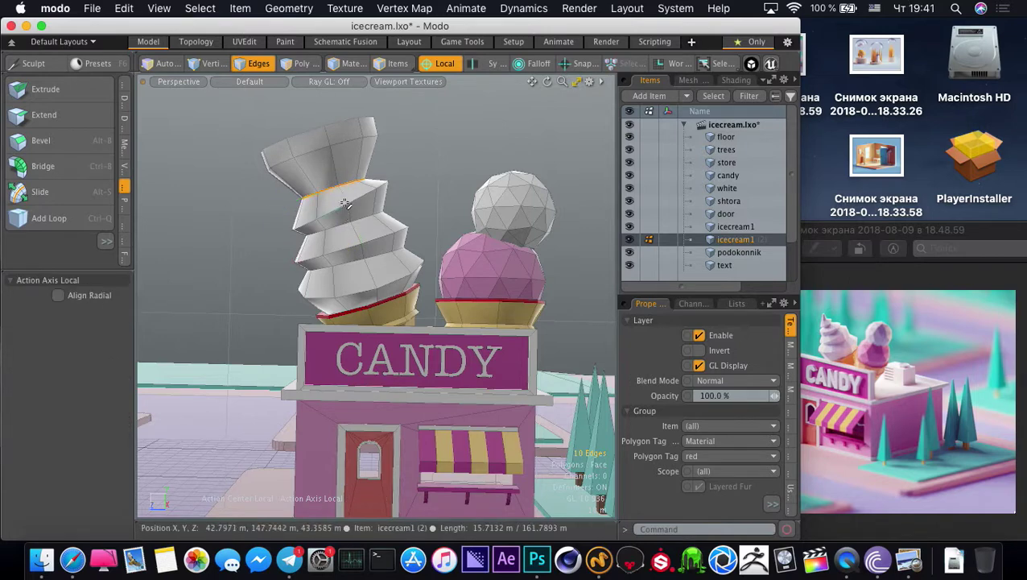
# Scale the fifth edge loop from the bottom to 83% and the groove loop below it to 82.5%
pyautogui.doubleClick(346, 204)
pyautogui.press('r')
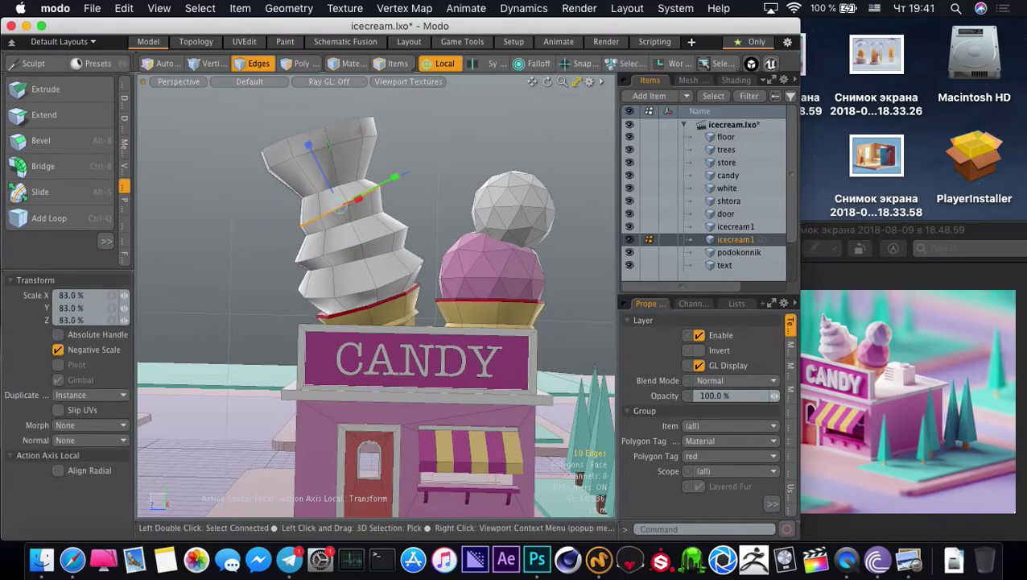
pyautogui.press('space')
pyautogui.doubleClick(346, 228)
pyautogui.press('r')
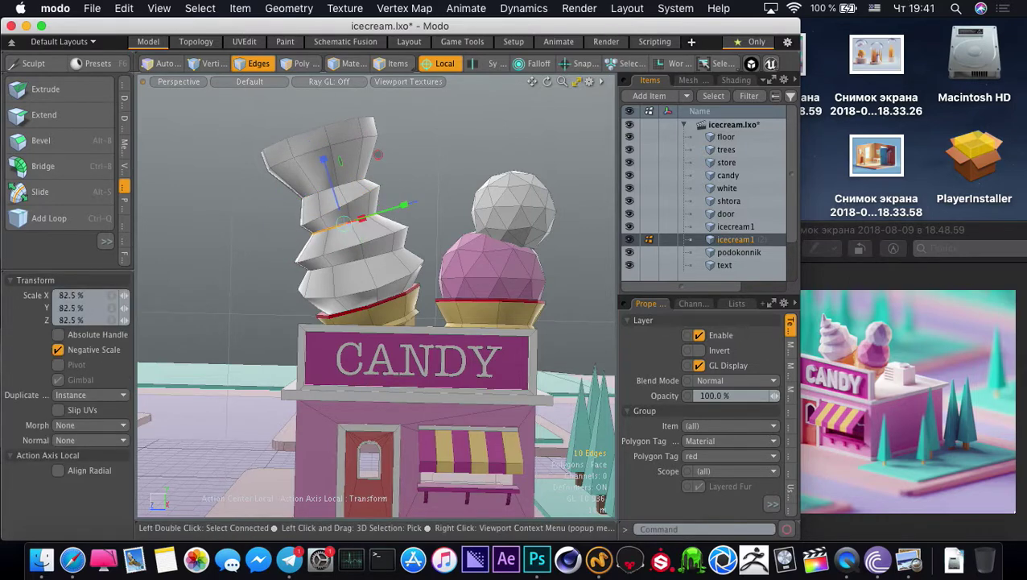
# Narrow the loop below the open top and move it 8.5 m along local Z, then scale the groove loop beneath it to 54.5%
pyautogui.press('space')
pyautogui.doubleClick(321, 159)
pyautogui.press('r')
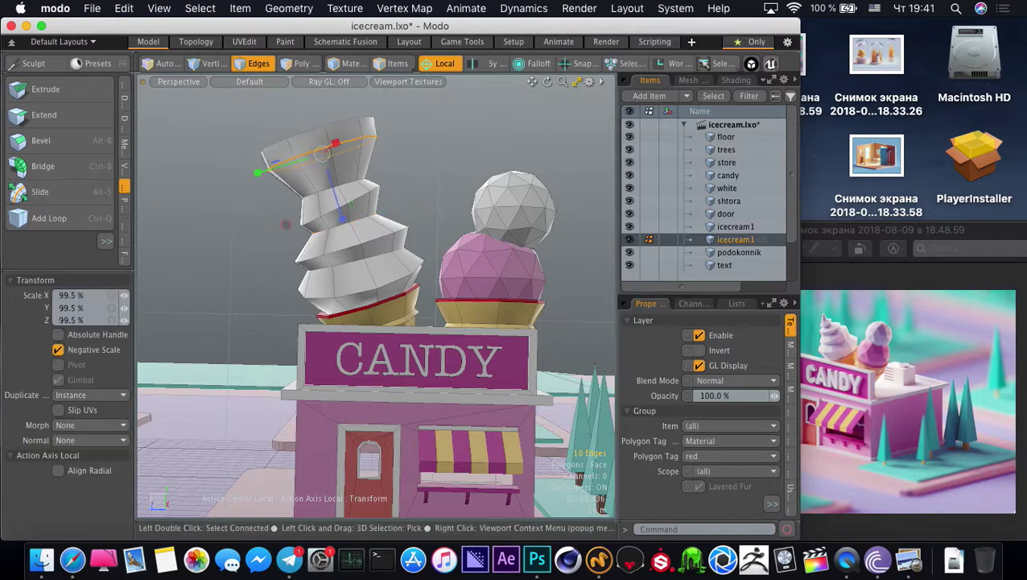
pyautogui.moveTo(321, 154); pyautogui.dragTo(234, 154)
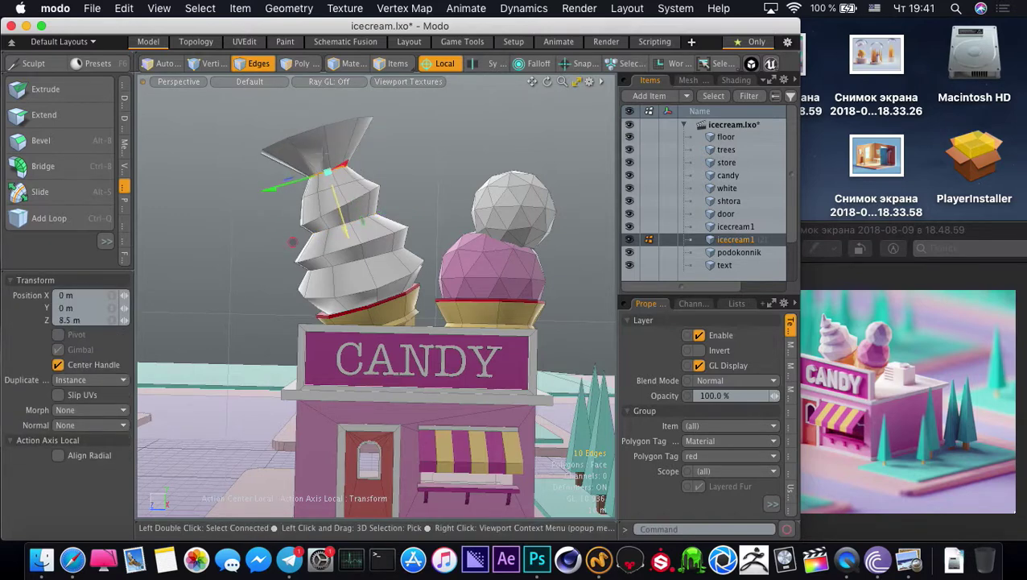
pyautogui.press('space')
pyautogui.doubleClick(331, 194)
pyautogui.press('r')
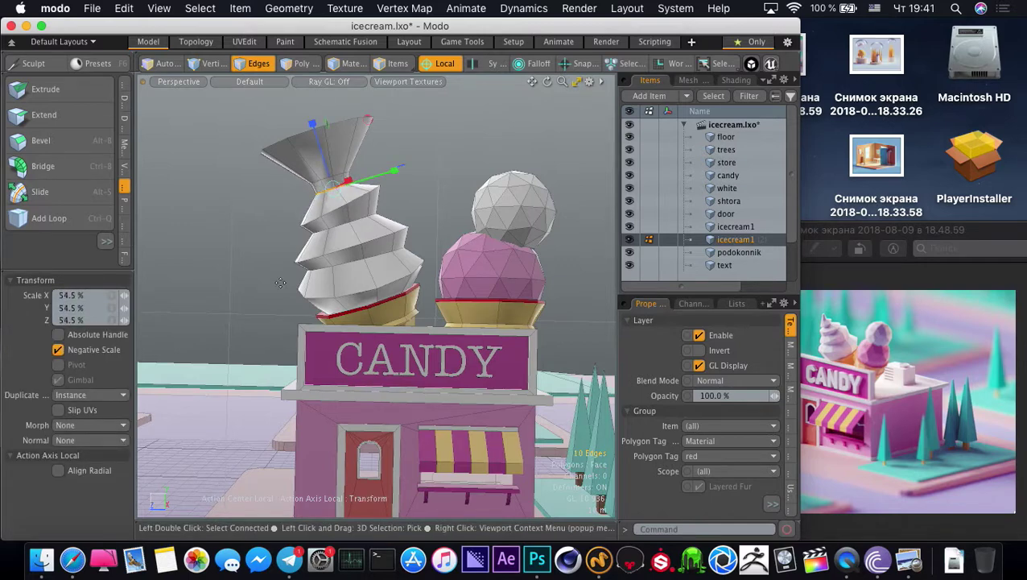
# Scale the soft-serve's top opening loop to 32.5% and collapse it into a single pointed tip
pyautogui.press('space')
pyautogui.doubleClick(308, 130)
pyautogui.press('r')
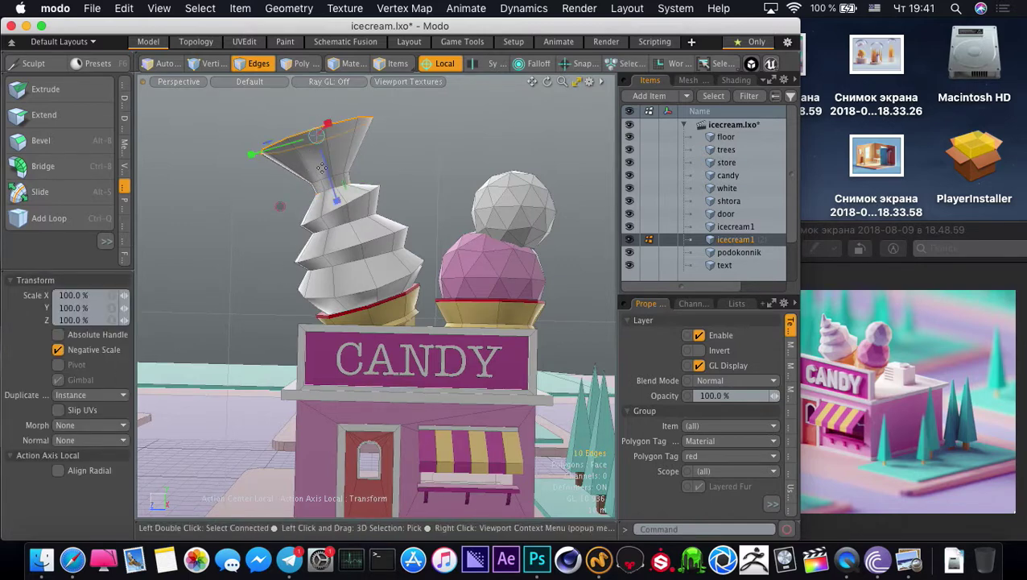
pyautogui.moveTo(314, 150); pyautogui.dragTo(291, 149)
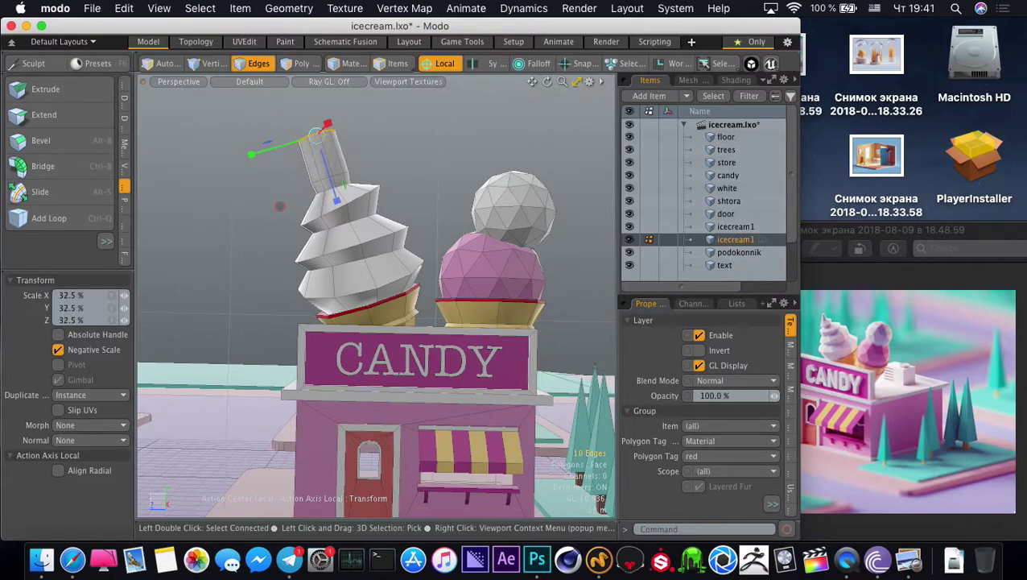
pyautogui.hotkey('alt', 'BackSpace')
pyautogui.press('space')
# Widen and tilt the edge loop just below the soft-serve's pointed tip to form the last swirl
pyautogui.keyDown('ctrl'); pyautogui.keyDown('alt'); pyautogui.moveTo(307, 191); pyautogui.dragTo(360, 187); pyautogui.keyUp('alt'); pyautogui.keyUp('ctrl')
pyautogui.click(335, 175)
pyautogui.doubleClick(335, 174)
pyautogui.press('r')
pyautogui.press('e')
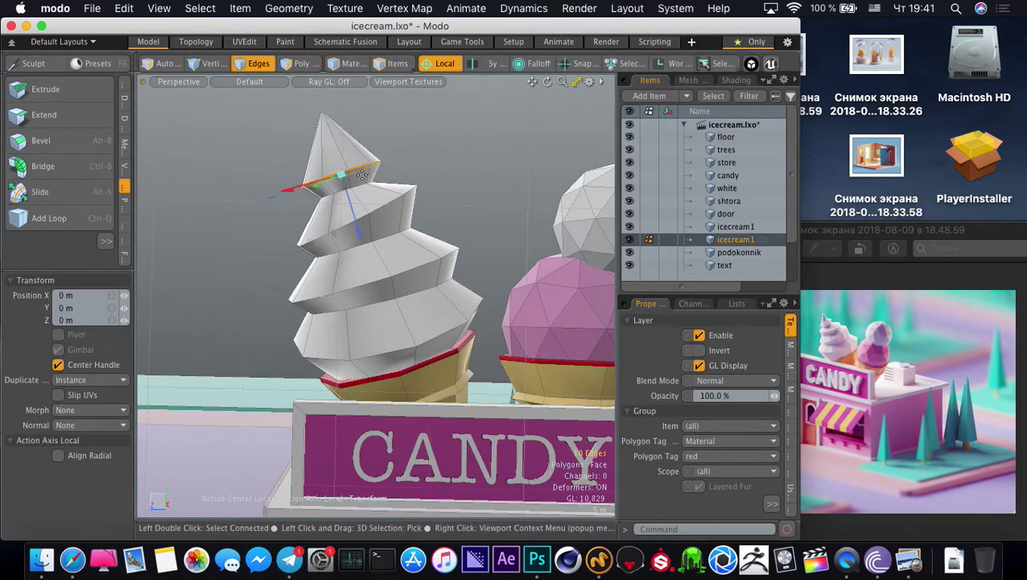
# Lower the soft-serve's pointed tip vertex to shorten the topmost swirl
pyautogui.press('space')
pyautogui.press('1')
pyautogui.click(321, 114)
pyautogui.press('w')
pyautogui.moveTo(269, 135); pyautogui.dragTo(279, 171)
pyautogui.press('space')
pyautogui.click(279, 171)
# Scale the edge loop just below the soft-serve's tip to 28%
pyautogui.keyDown('ctrl'); pyautogui.keyDown('alt'); pyautogui.moveTo(338, 235); pyautogui.dragTo(304, 238); pyautogui.keyUp('alt'); pyautogui.keyUp('ctrl')
pyautogui.keyDown('alt'); pyautogui.moveTo(322, 190); pyautogui.dragTo(342, 202); pyautogui.keyUp('alt')
pyautogui.press('2')
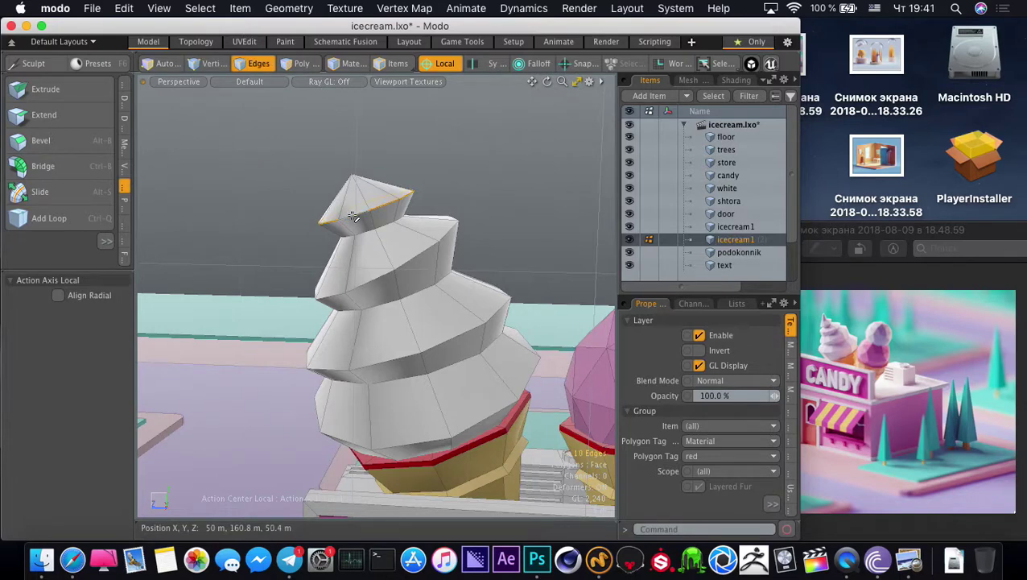
pyautogui.doubleClick(338, 188)
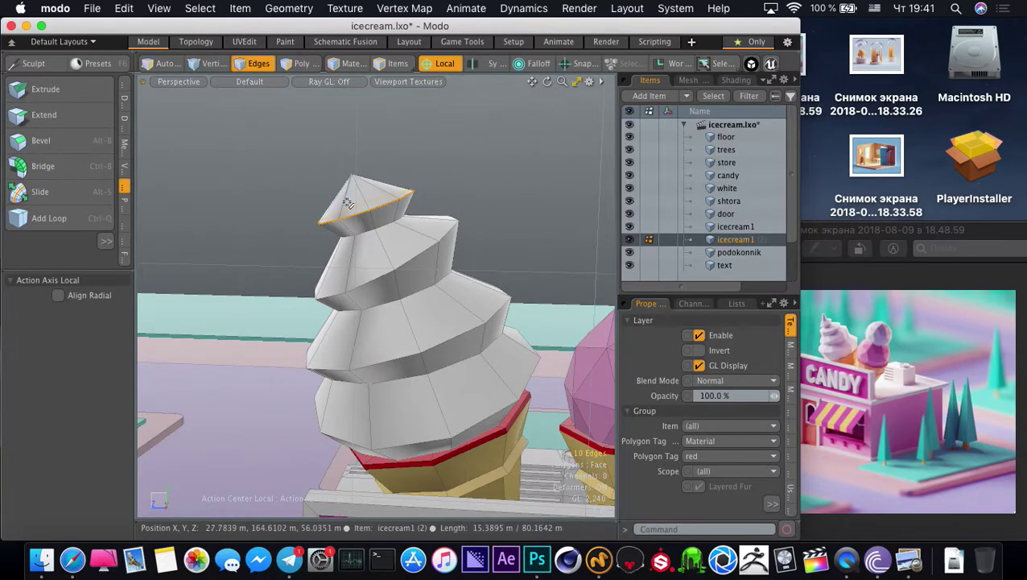
pyautogui.press('r')
pyautogui.moveTo(365, 208); pyautogui.dragTo(310, 208)
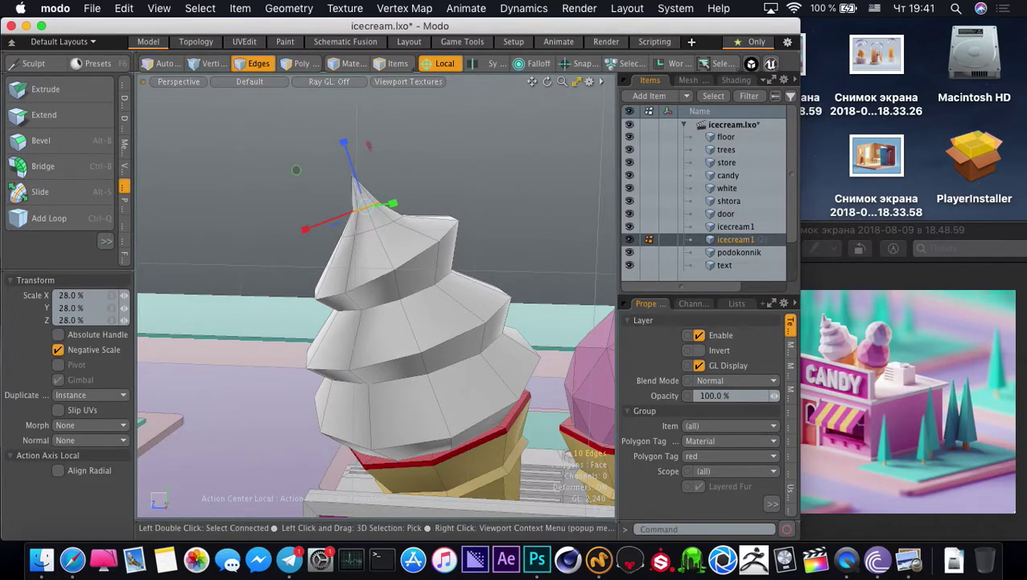
# Scale the groove loop beneath the soft-serve's topmost swirl to 31%
pyautogui.press('q')
pyautogui.doubleClick(365, 233)
pyautogui.press('r')
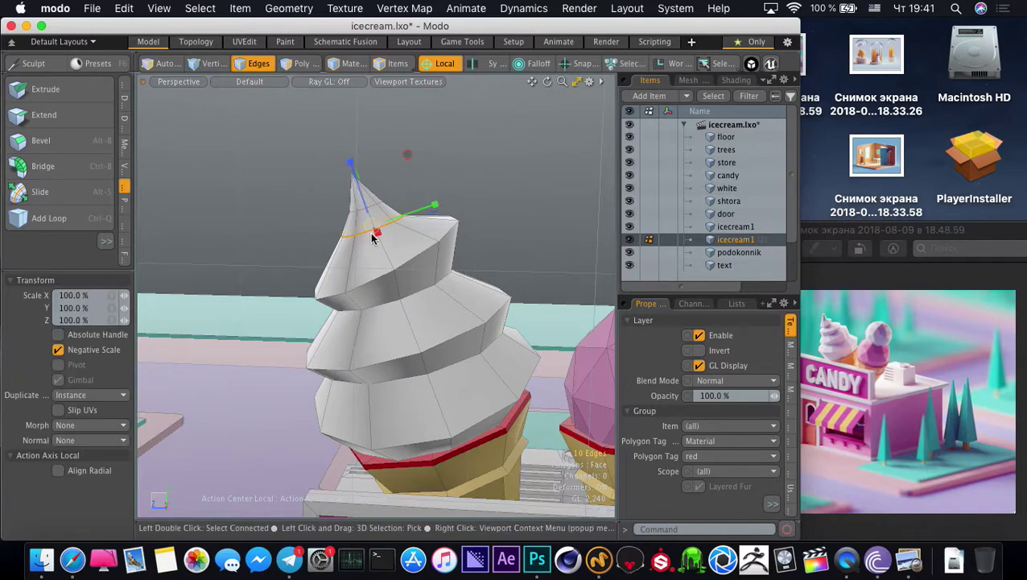
pyautogui.moveTo(373, 236); pyautogui.dragTo(367, 236)
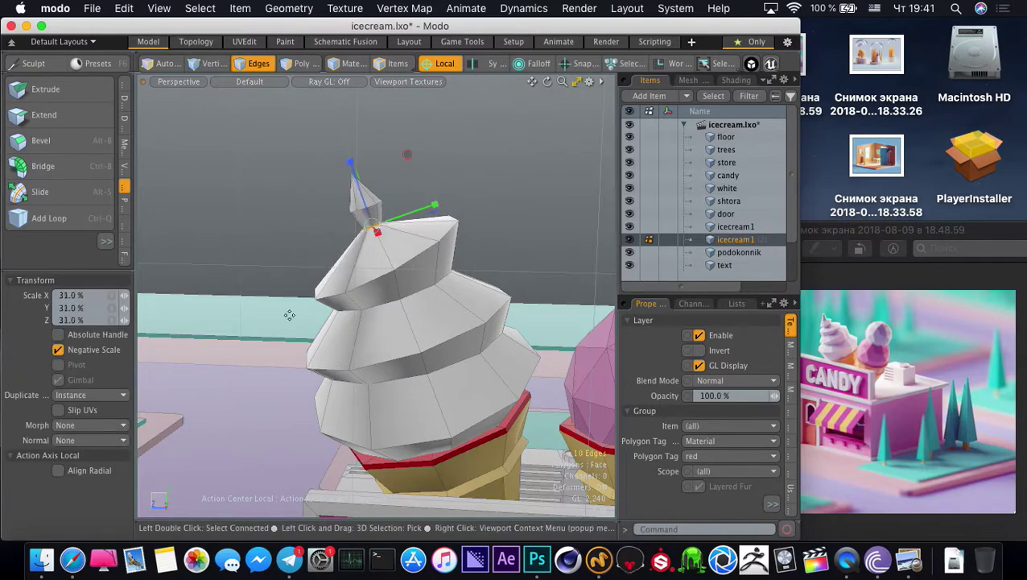
# Reposition the soft-serve's tip vertex so that it sits above the narrowed top loops
pyautogui.press('1')
pyautogui.click(339, 179)
pyautogui.moveTo(311, 190); pyautogui.dragTo(357, 225)
pyautogui.press('q')
# Widen the edge loop just below the tip and move it down along its local axis
pyautogui.press('2')
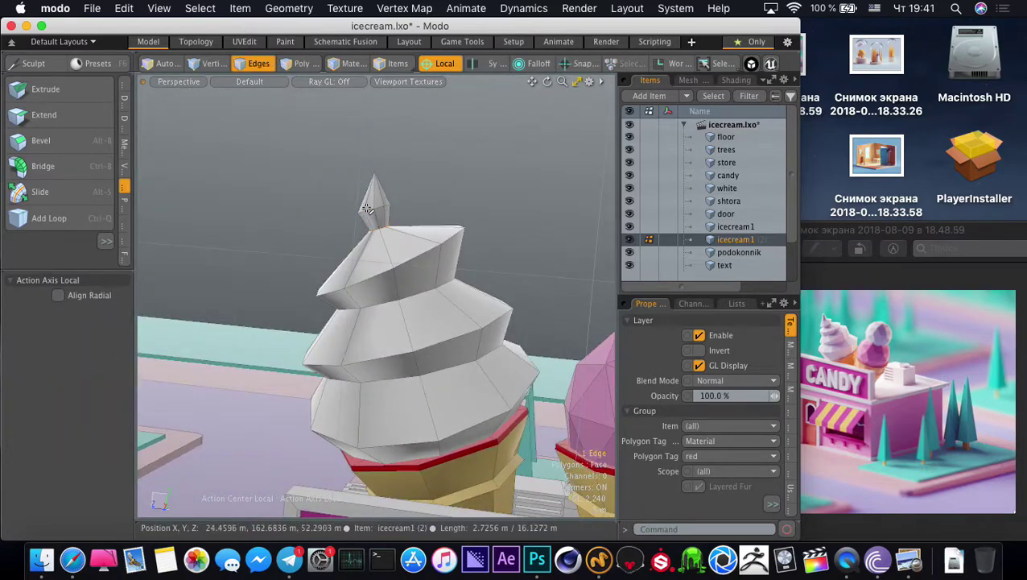
pyautogui.press('r')
pyautogui.press('w')
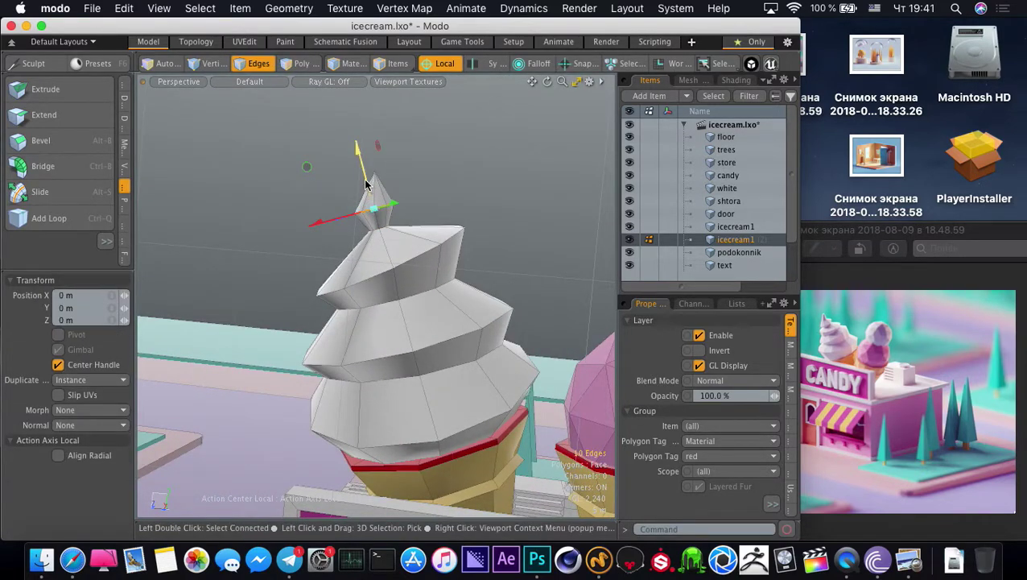
# Shrink the edge loop of the swirl below the tip and the groove loop beneath that swirl
pyautogui.press('r')
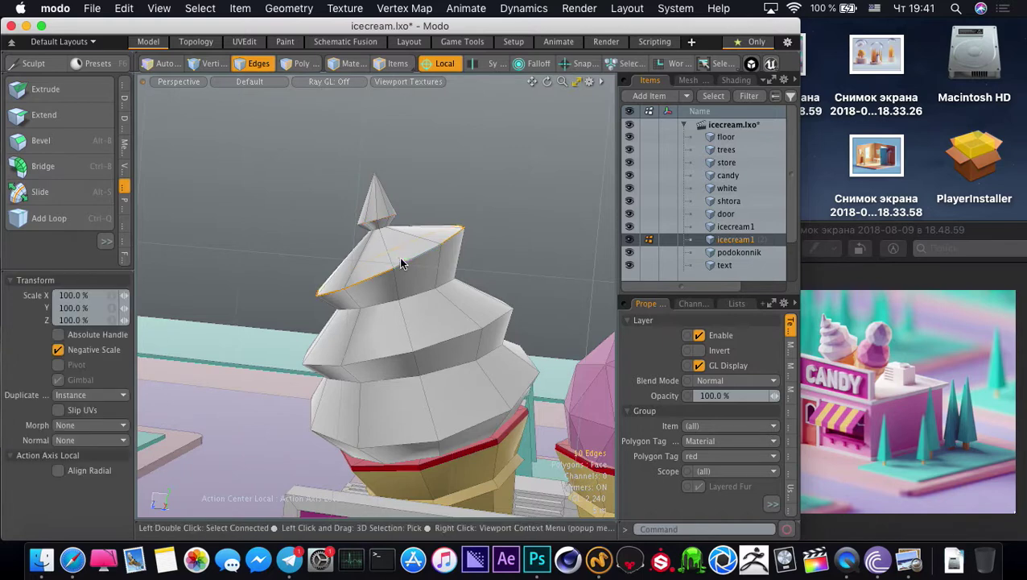
pyautogui.moveTo(388, 272); pyautogui.dragTo(363, 303)
pyautogui.press('q')
pyautogui.doubleClick(392, 302)
pyautogui.press('r')
pyautogui.press('q')
pyautogui.click(275, 248)
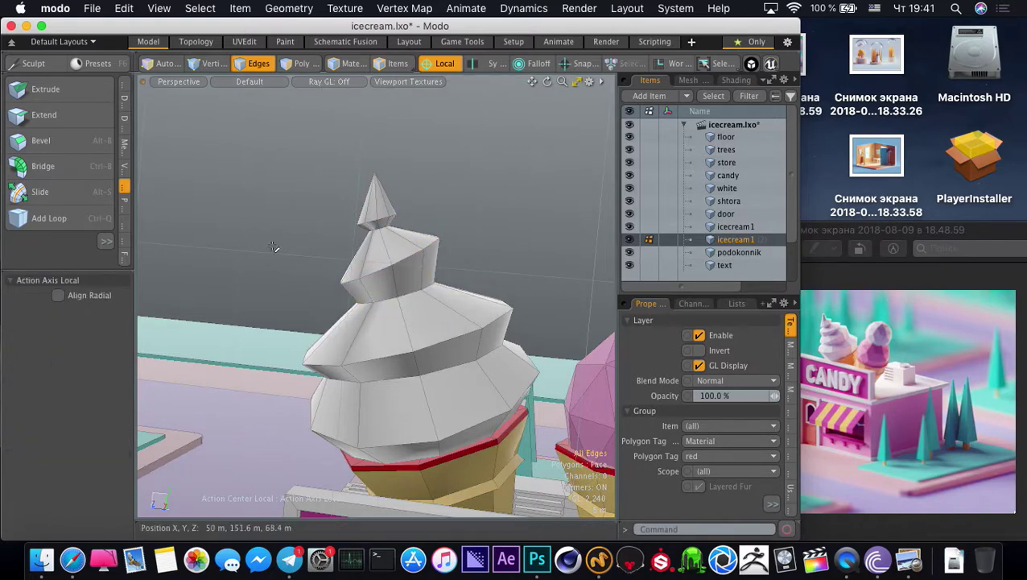
# Rotate the edge loop of the swirl below the tip and enlarge it slightly
pyautogui.scroll(-5, 277, 251)
pyautogui.keyDown('alt'); pyautogui.moveTo(280, 285); pyautogui.dragTo(341, 268); pyautogui.keyUp('alt')
pyautogui.scroll(5, 342, 267)
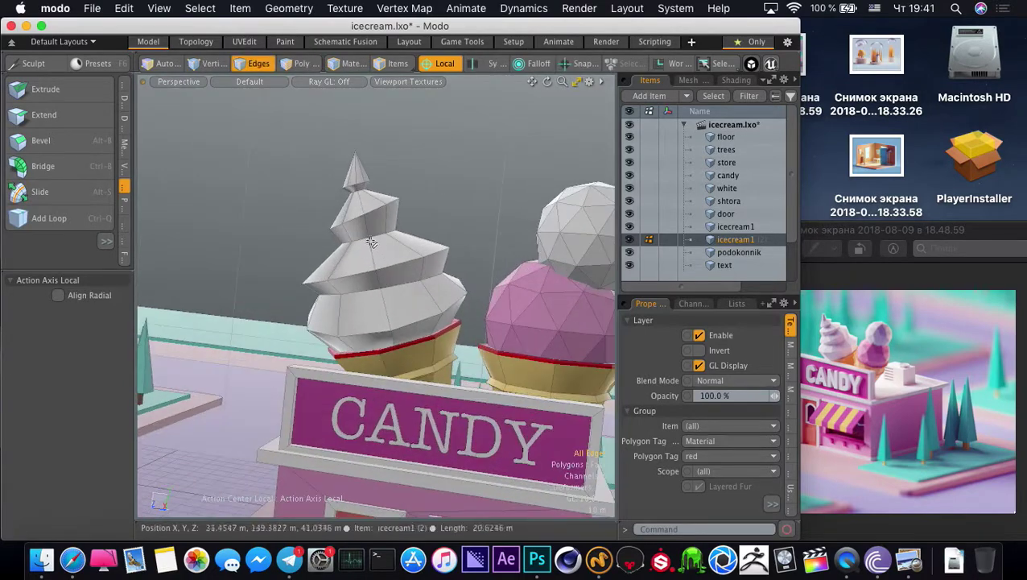
pyautogui.doubleClick(370, 217)
pyautogui.press('r')
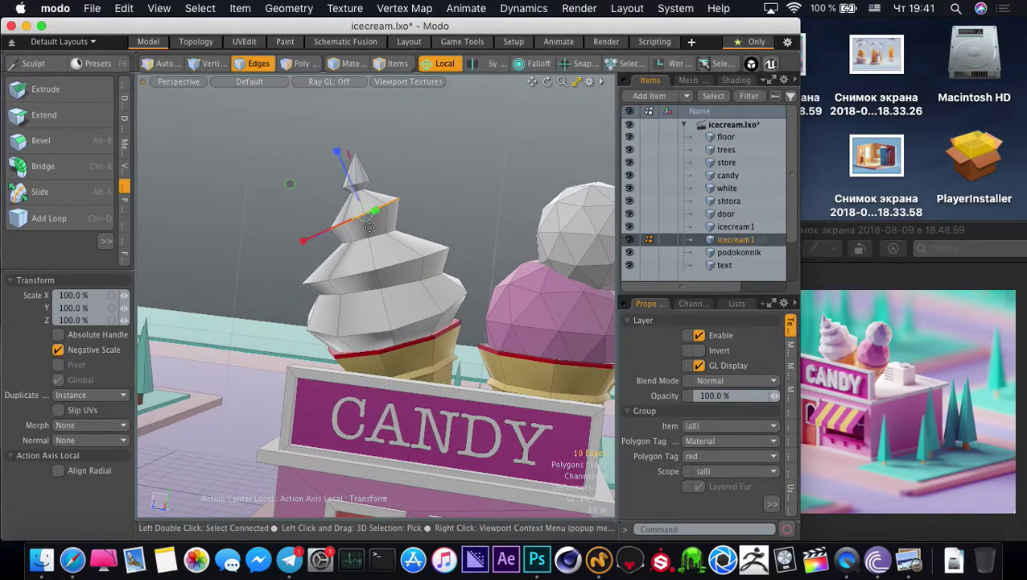
pyautogui.press('e')
pyautogui.moveTo(305, 177); pyautogui.dragTo(313, 167)
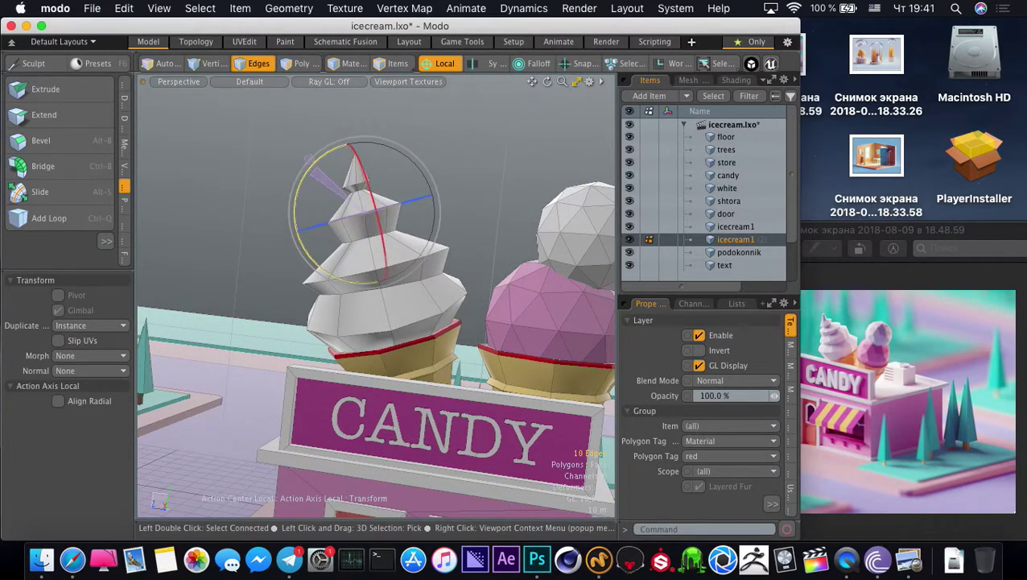
pyautogui.press('r')
pyautogui.moveTo(367, 214); pyautogui.dragTo(376, 214)
pyautogui.press('q')
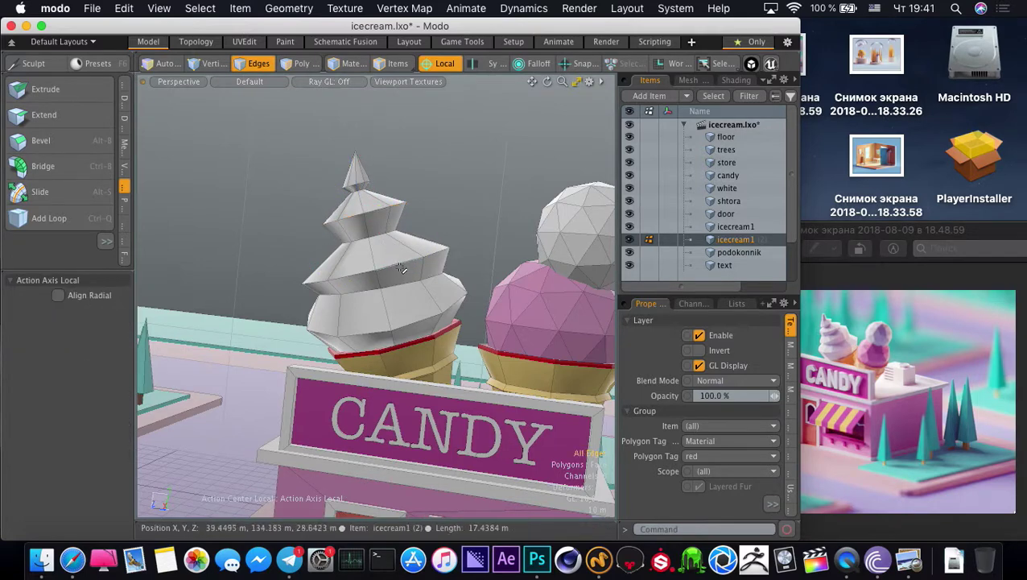
# Scale the edge loop of the soft-serve's middle swirl to 105.5%
pyautogui.doubleClick(401, 262)
pyautogui.press('w')
pyautogui.press('r')
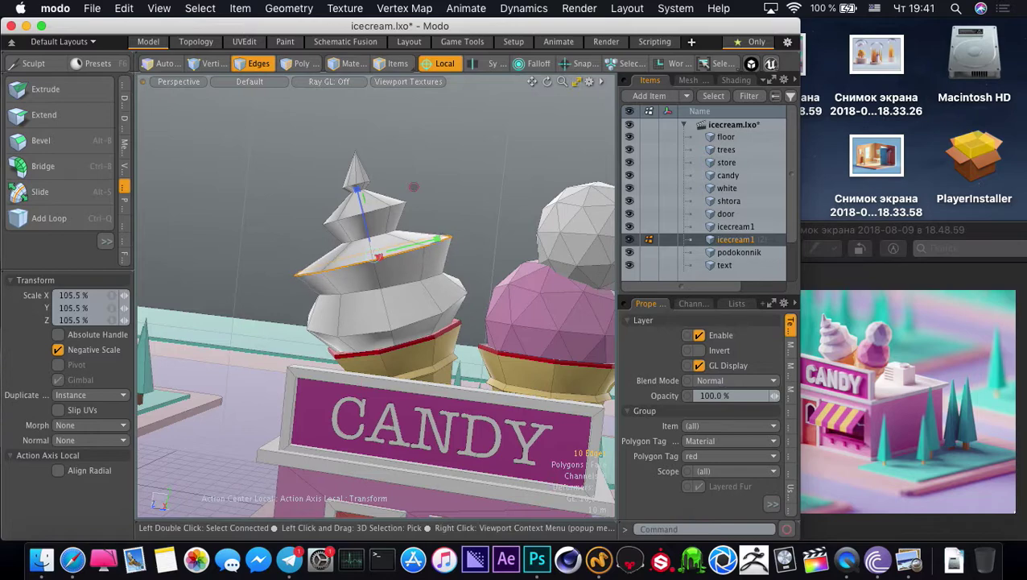
pyautogui.press('space')
pyautogui.keyDown('alt'); pyautogui.moveTo(413, 186); pyautogui.dragTo(361, 196); pyautogui.keyUp('alt')
pyautogui.press('w')
pyautogui.press('space')
# Widen the groove loop above the middle swirl and shift it along its local X axis
pyautogui.doubleClick(401, 233)
pyautogui.press('r')
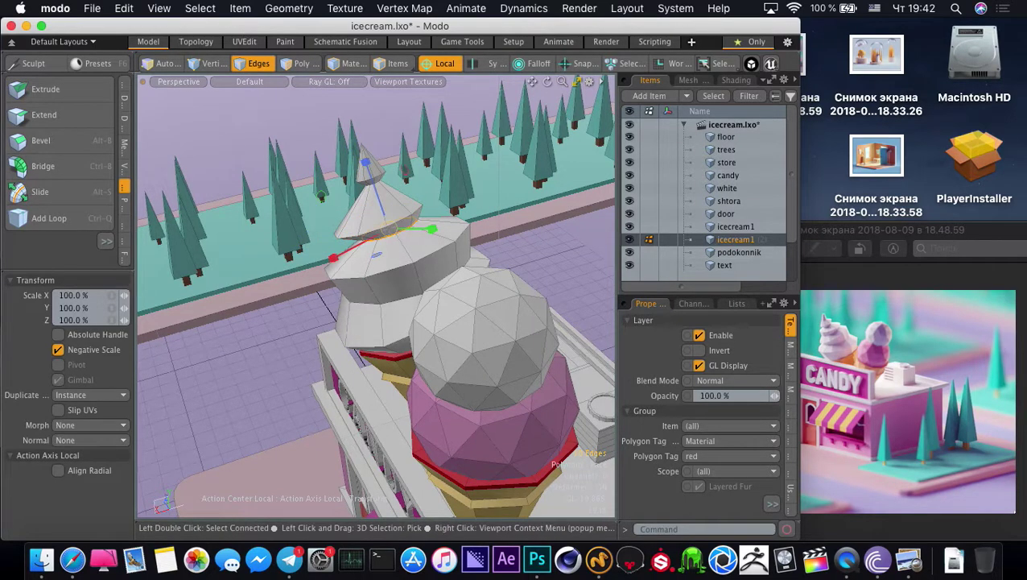
pyautogui.press('w')
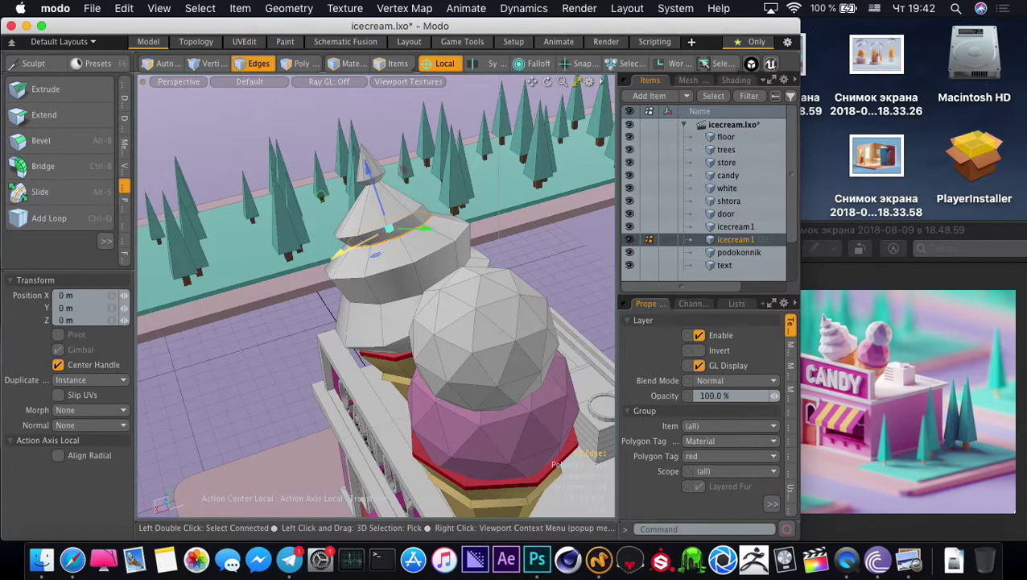
pyautogui.moveTo(341, 251); pyautogui.dragTo(370, 204)
pyautogui.press('space')
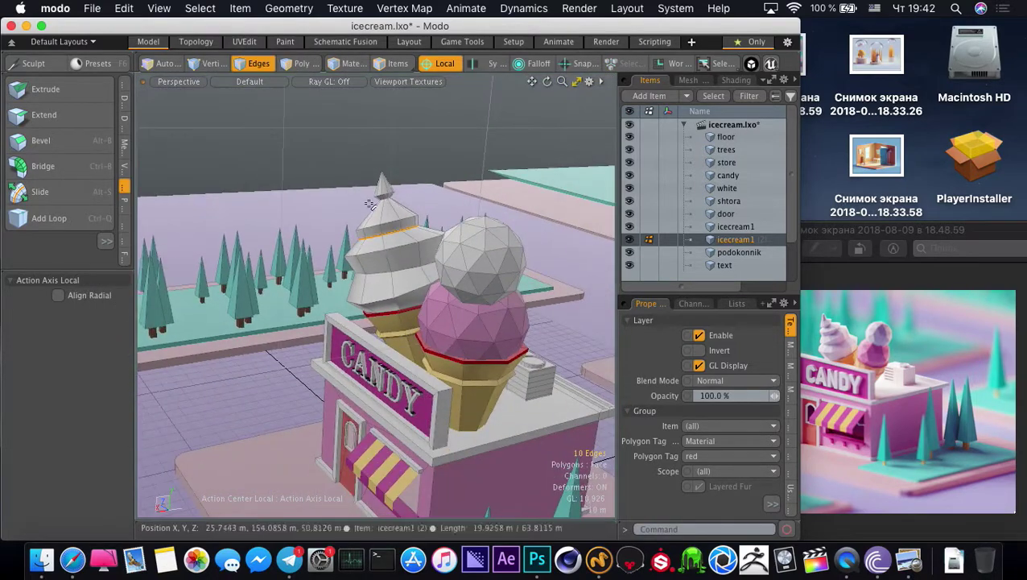
# Scale all edges of the soft-serve's pointed tip to 128.5% and move them -2 m along local X
pyautogui.click(325, 151)
pyautogui.keyDown('alt'); pyautogui.moveTo(360, 256); pyautogui.dragTo(427, 300); pyautogui.keyUp('alt')
pyautogui.keyDown('ctrl'); pyautogui.keyDown('alt'); pyautogui.moveTo(427, 300); pyautogui.dragTo(428, 216); pyautogui.keyUp('alt'); pyautogui.keyUp('ctrl')
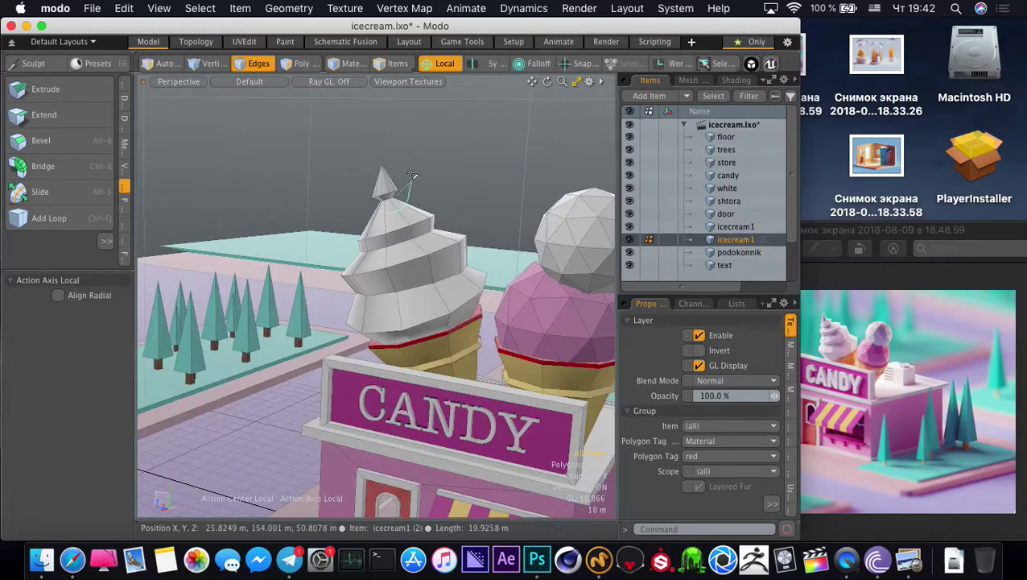
pyautogui.moveTo(410, 173); pyautogui.dragTo(331, 207, button='middle')
pyautogui.press('r')
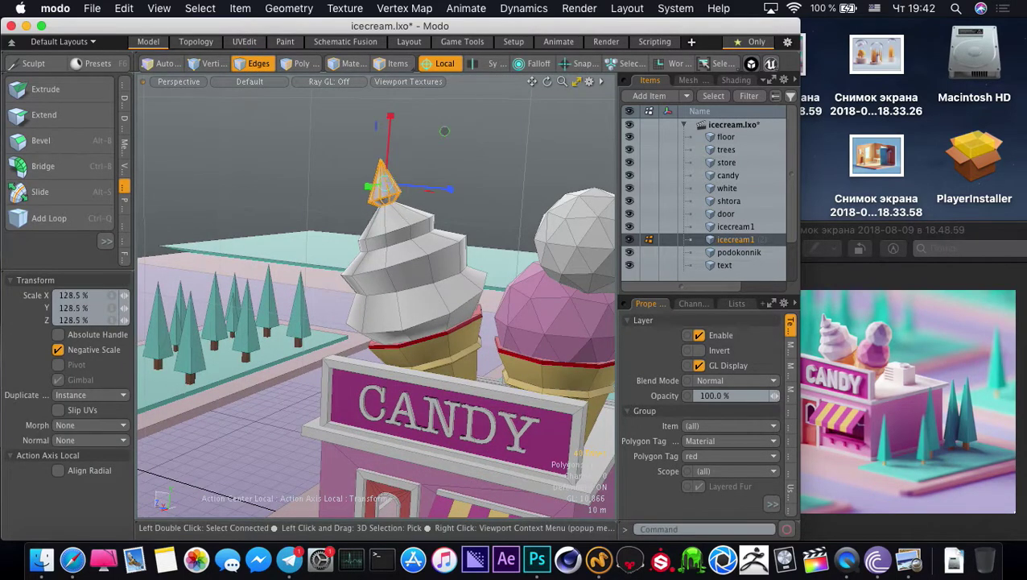
pyautogui.press('w')
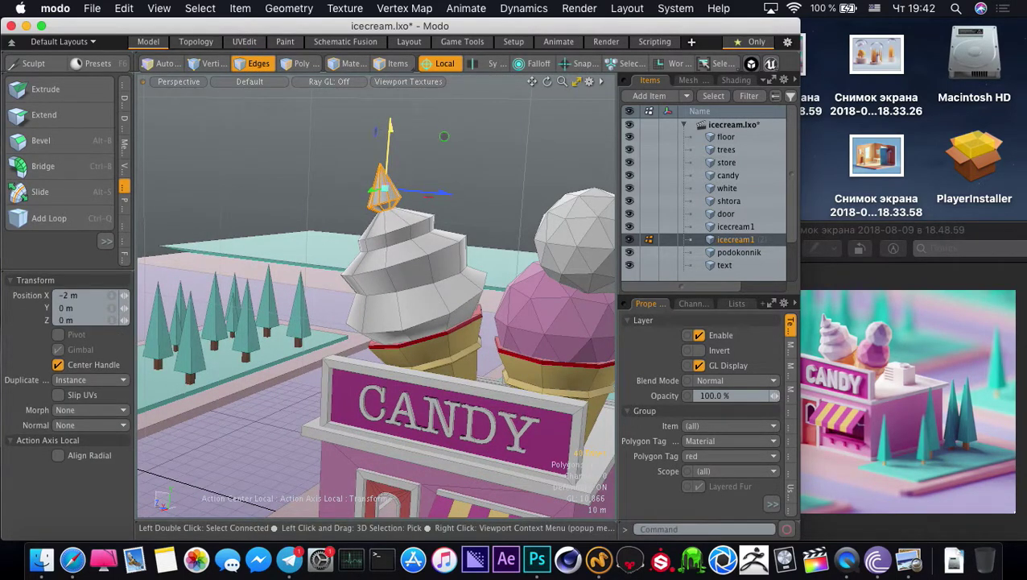
pyautogui.keyDown('alt'); pyautogui.moveTo(427, 211); pyautogui.dragTo(376, 265); pyautogui.keyUp('alt')
pyautogui.press('q')
pyautogui.click(314, 167)
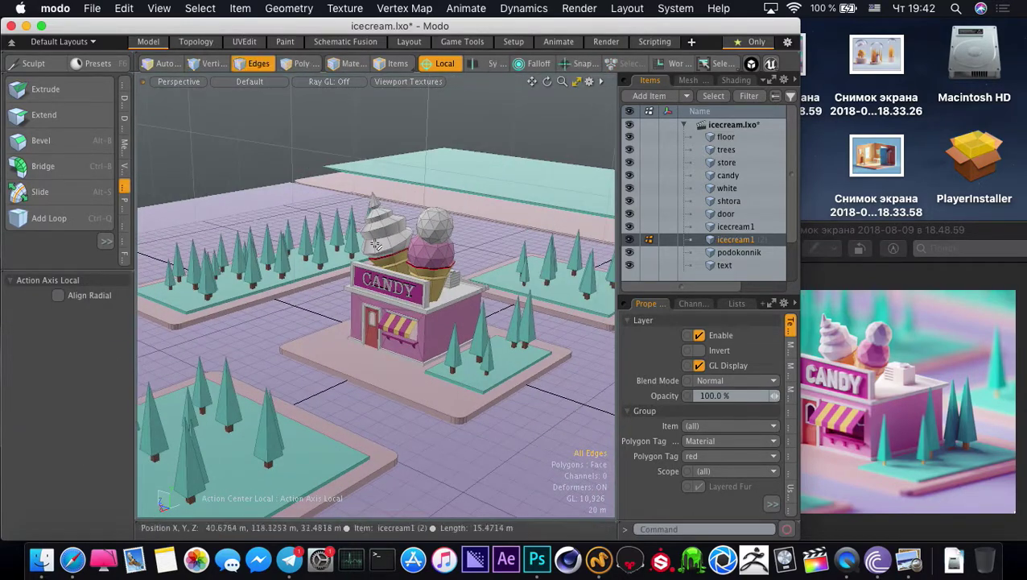
# Bring the reference image fully into view to compare its ice creams with the whole candy shop model
pyautogui.keyDown('alt'); pyautogui.moveTo(392, 326); pyautogui.dragTo(426, 335); pyautogui.keyUp('alt')
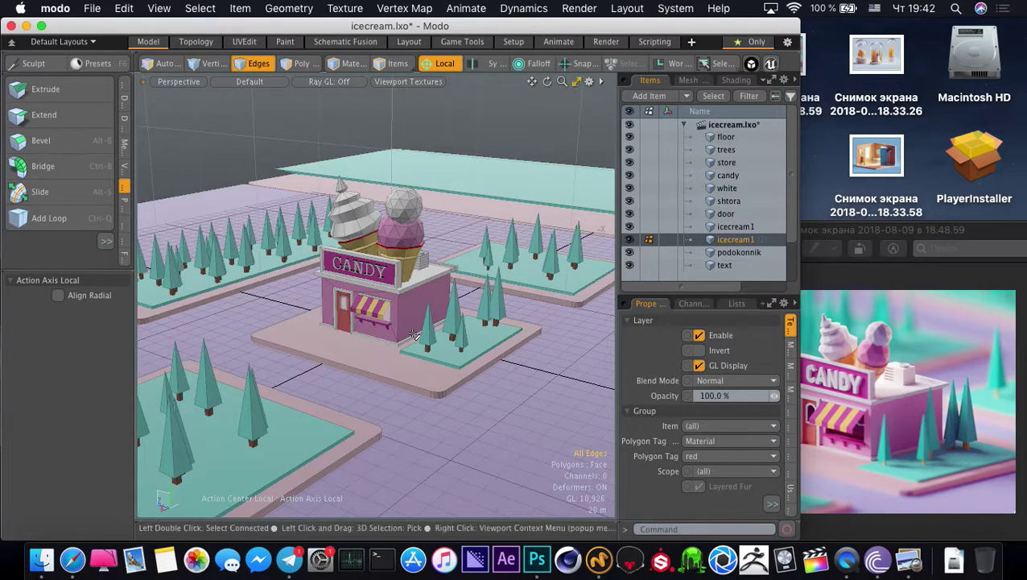
pyautogui.keyDown('alt'); pyautogui.moveTo(413, 335); pyautogui.dragTo(346, 330); pyautogui.keyUp('alt')
pyautogui.moveTo(837, 235); pyautogui.dragTo(819, 233)
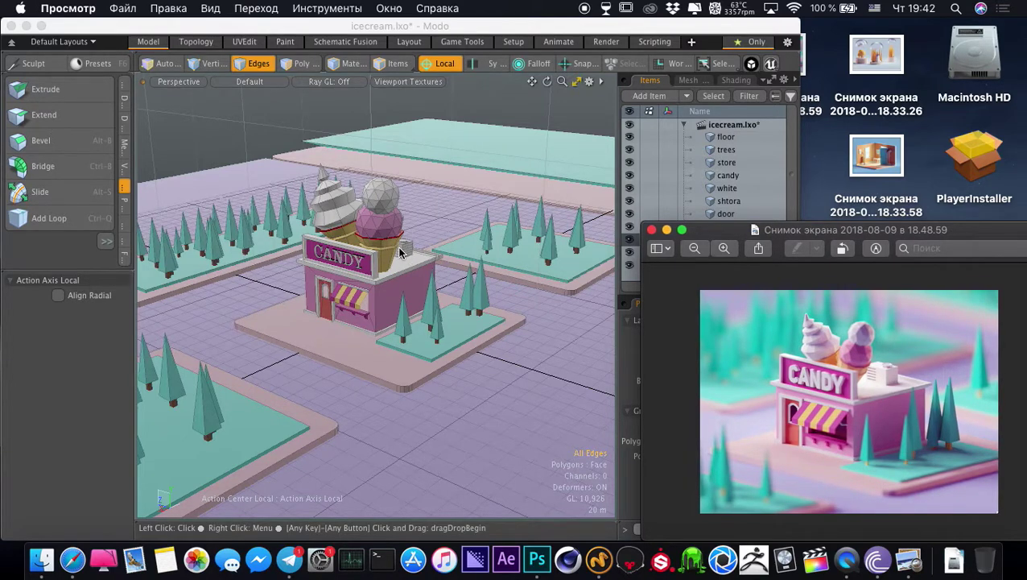
# Scale the whole soft-serve ice cream, including its cone, to 78%
pyautogui.click(340, 228)
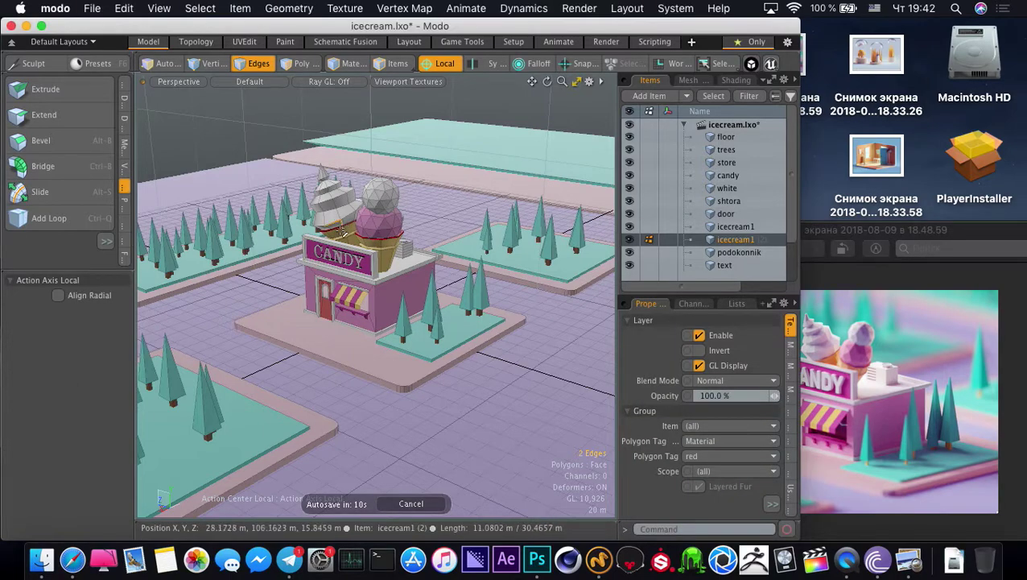
pyautogui.scroll(2, 354, 238)
pyautogui.press('r')
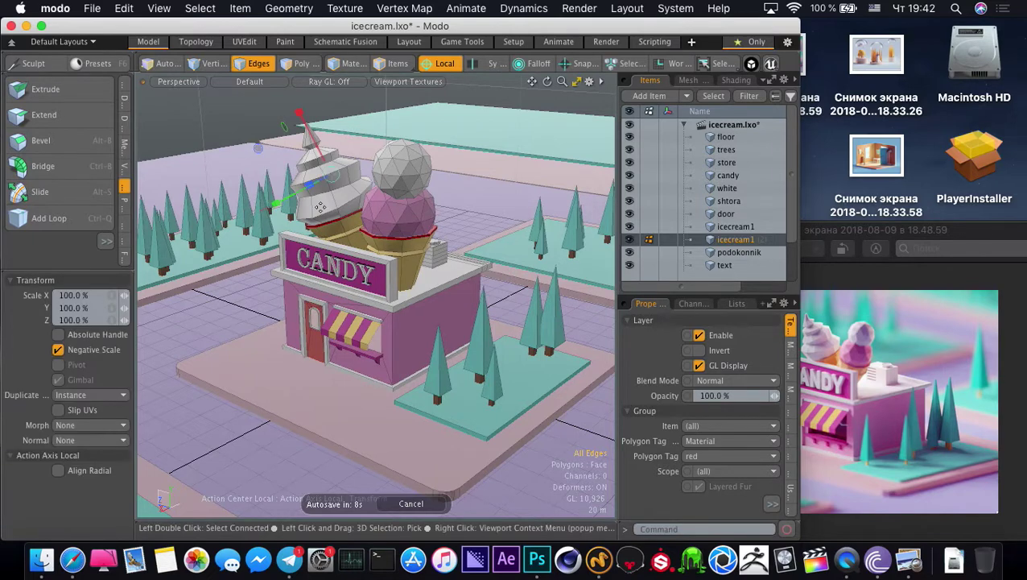
pyautogui.moveTo(333, 219); pyautogui.dragTo(305, 219)
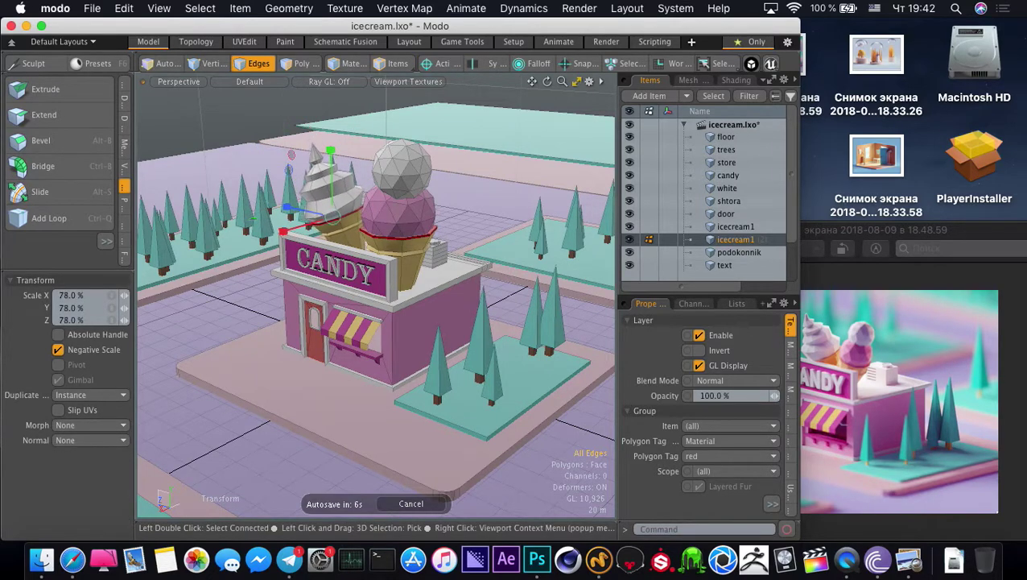
pyautogui.press('space')
# Scale the double-scoop ice cream to 81% and rotate it -6° about X
pyautogui.click(730, 228)
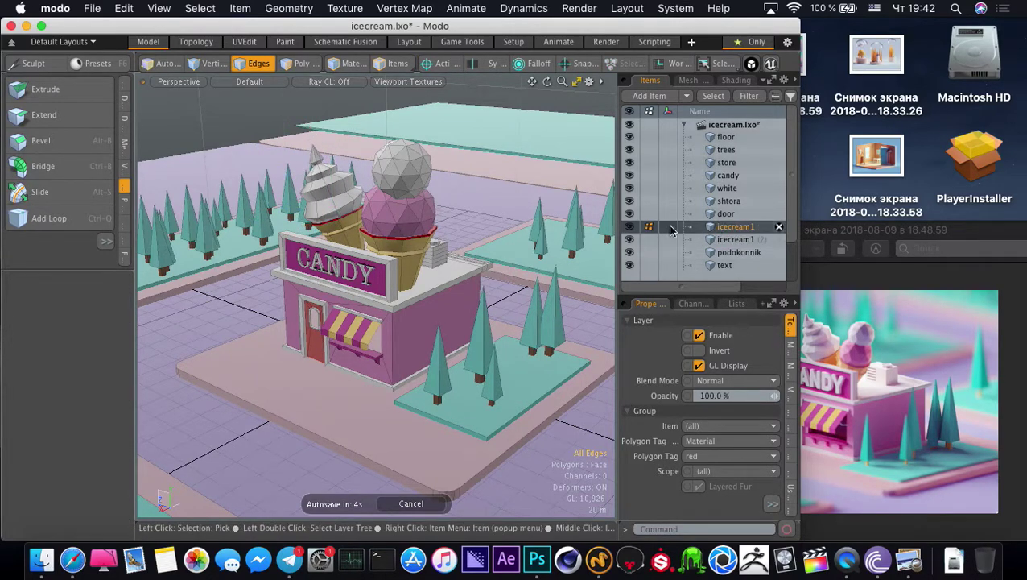
pyautogui.press('y')
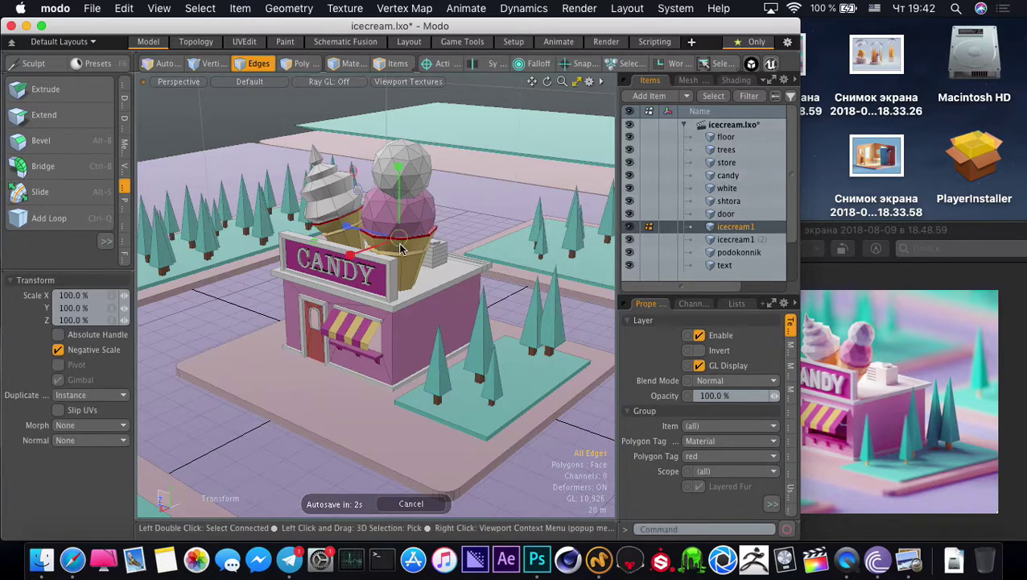
pyautogui.moveTo(401, 248); pyautogui.dragTo(387, 246)
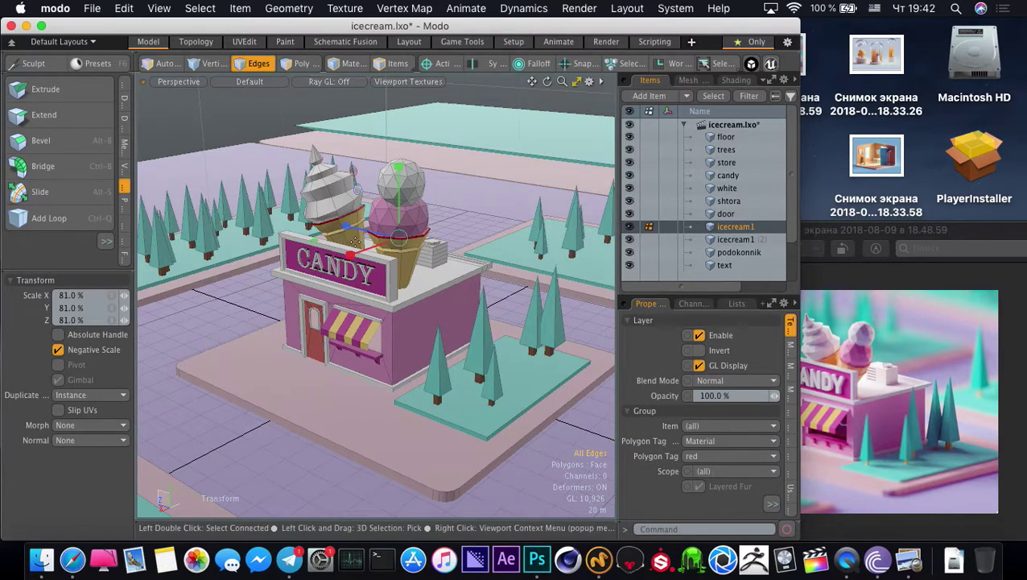
pyautogui.press('q')
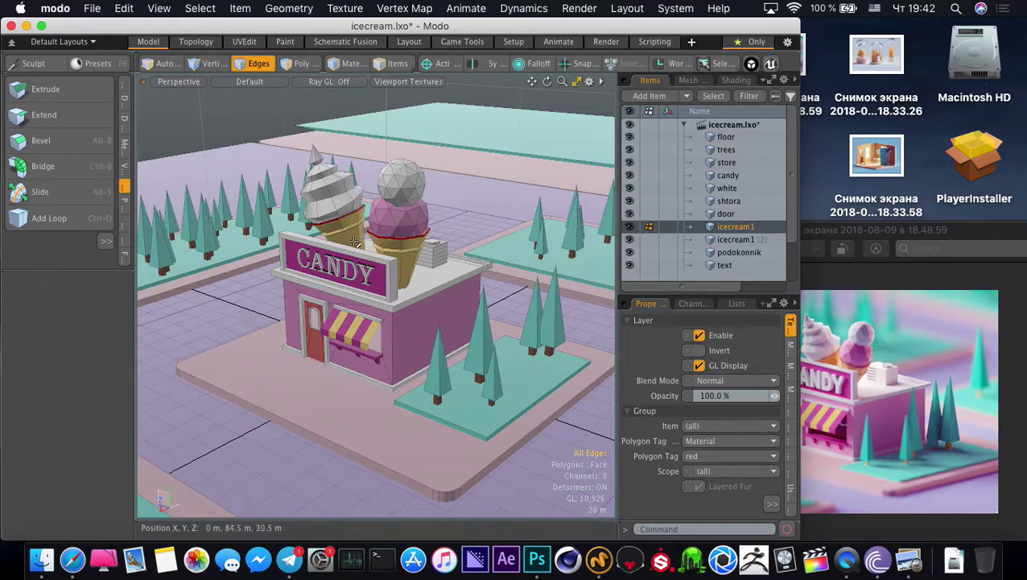
pyautogui.press('e')
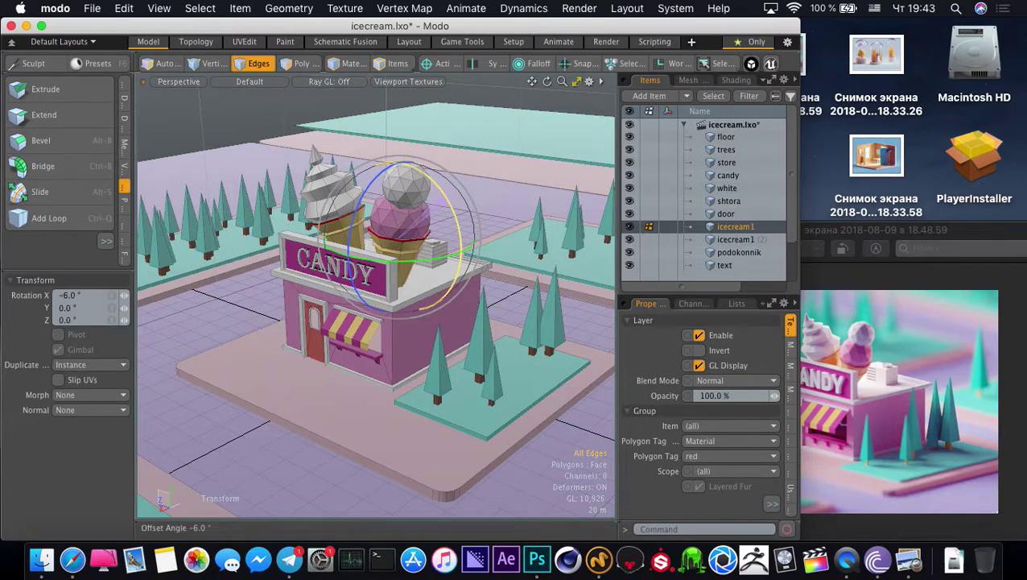
pyautogui.press('q')
# Select all edges of the isolated soft-serve ice cream and switch to the Game Tools layout
pyautogui.click(322, 186)
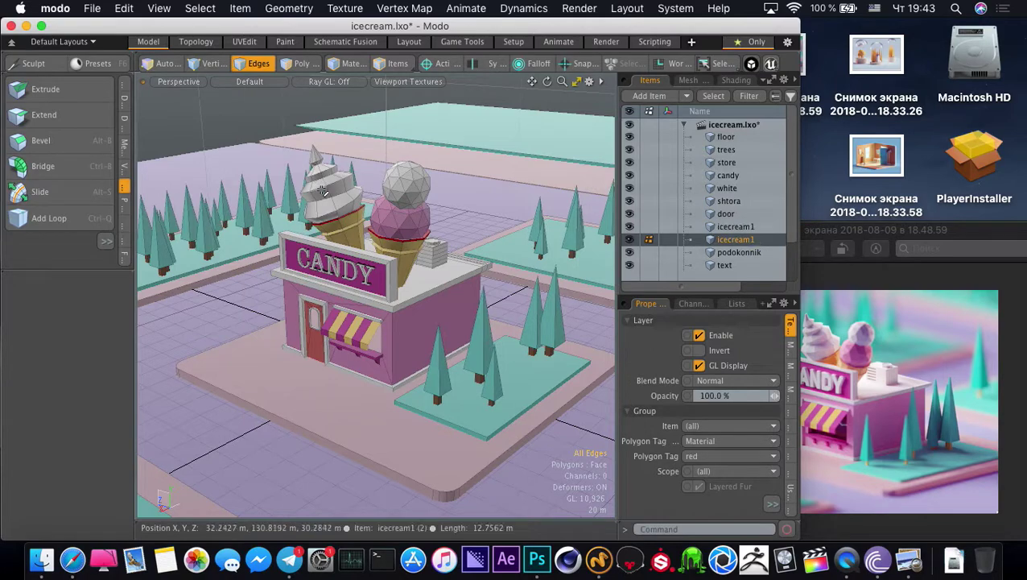
pyautogui.press('/')
pyautogui.keyDown('ctrl'); pyautogui.keyDown('alt'); pyautogui.moveTo(320, 203); pyautogui.dragTo(357, 168); pyautogui.keyUp('alt'); pyautogui.keyUp('ctrl')
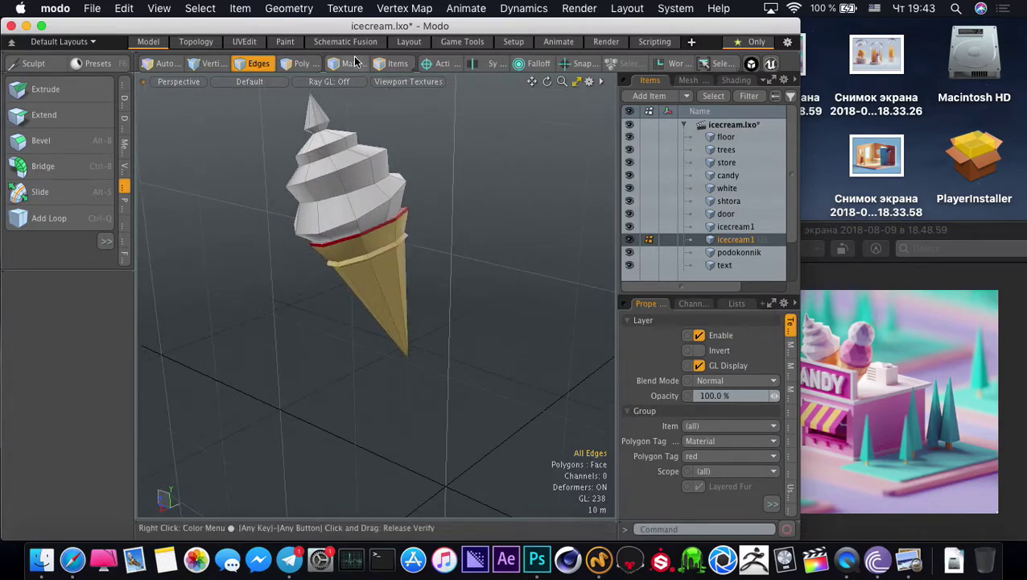
pyautogui.doubleClick(341, 122)
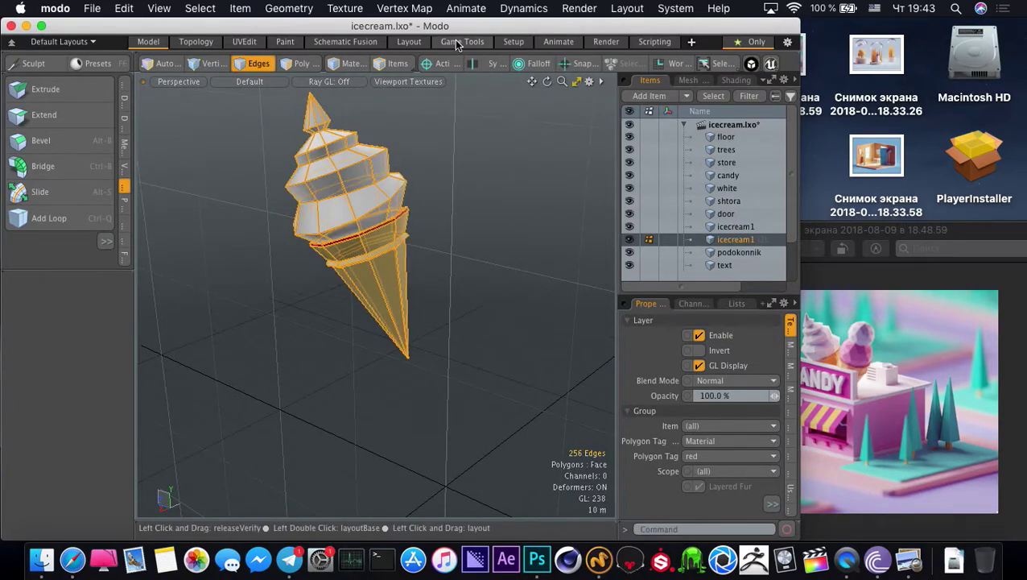
pyautogui.click(460, 41)
pyautogui.hotkey('shift', 'a')
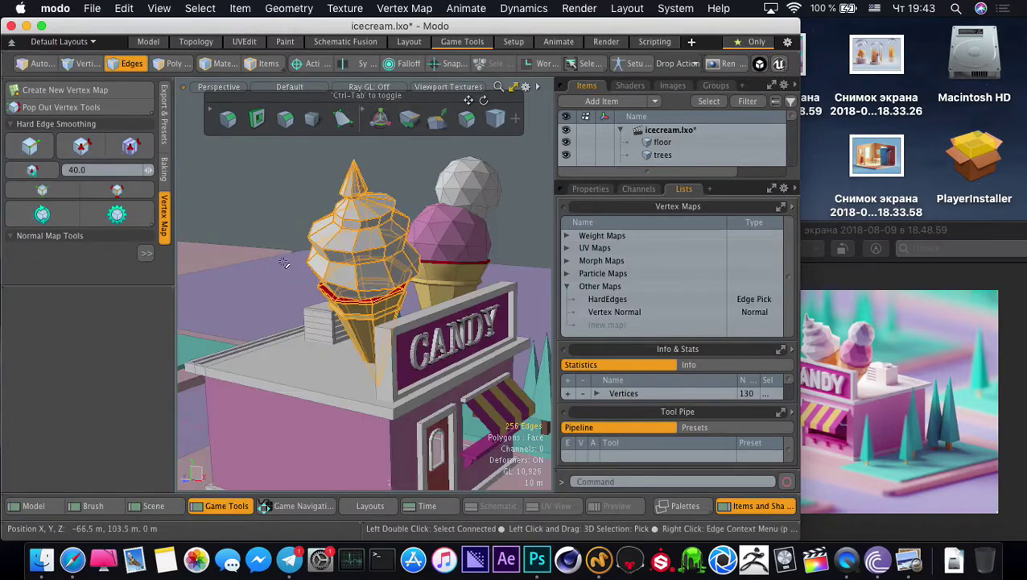
# Clear the soft-serve's edge selection and return to the Model layout with a closer view of the ice creams
pyautogui.click(262, 203)
pyautogui.click(154, 41)
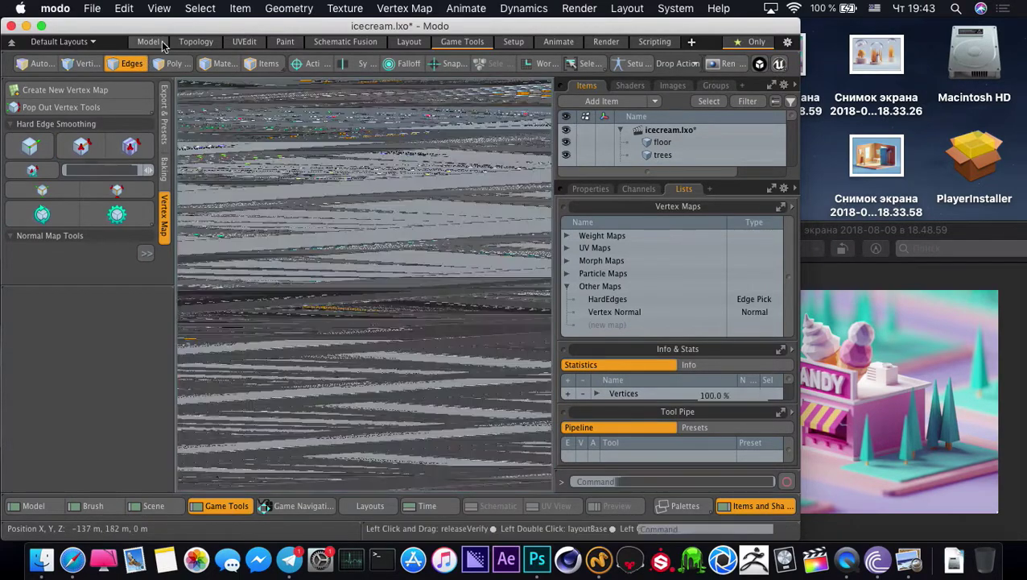
pyautogui.hotkey('shift', 'a')
pyautogui.press('/')
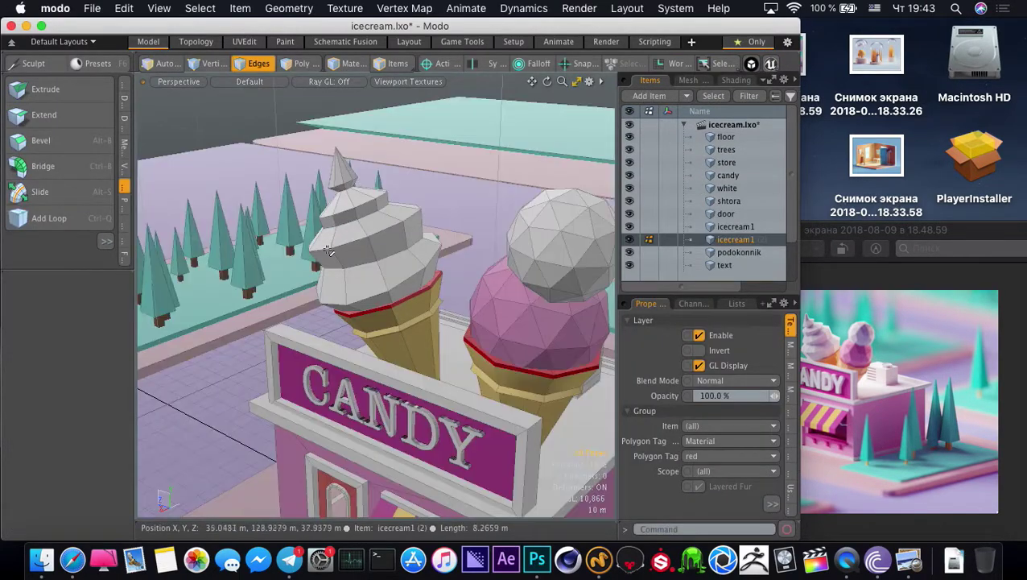
# Rename the soft-serve ice cream's mesh item as icecream2
pyautogui.keyDown('alt'); pyautogui.moveTo(344, 226); pyautogui.dragTo(528, 253); pyautogui.keyUp('alt')
pyautogui.scroll(-3, 345, 298)
pyautogui.scroll(-3, 350, 300)
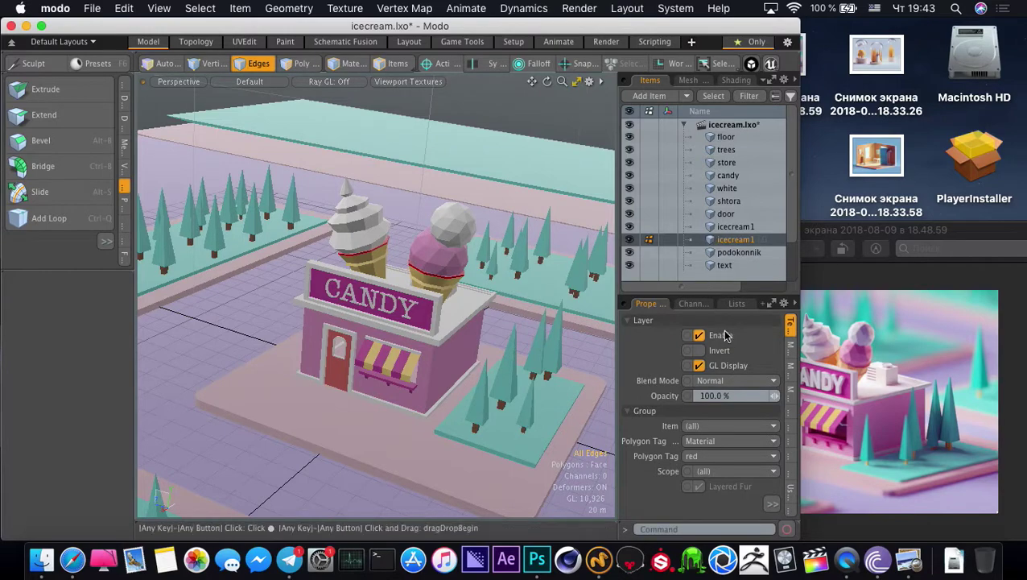
pyautogui.click(792, 410)
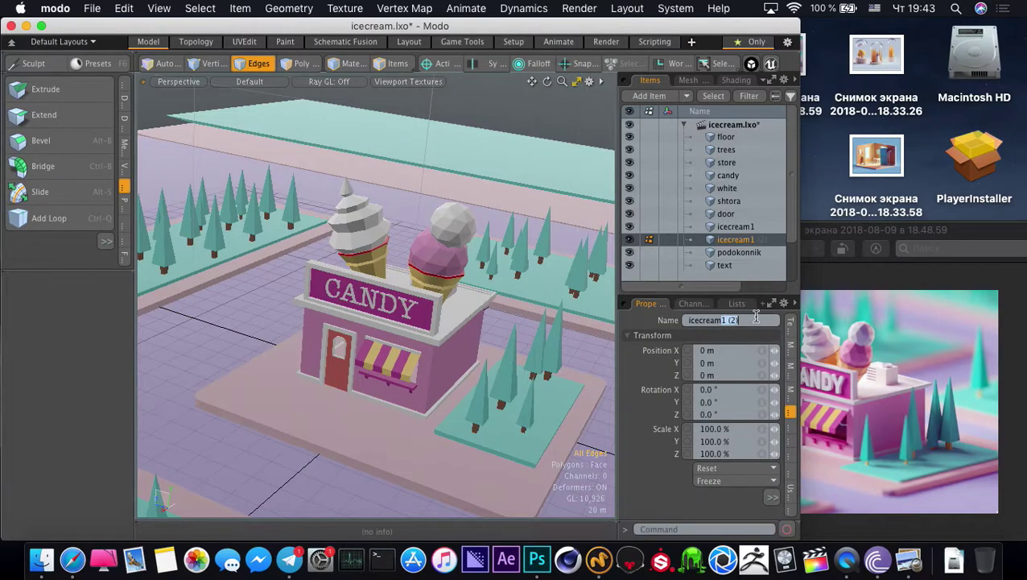
pyautogui.keyDown('alt'); pyautogui.moveTo(414, 265); pyautogui.dragTo(382, 286); pyautogui.keyUp('alt')
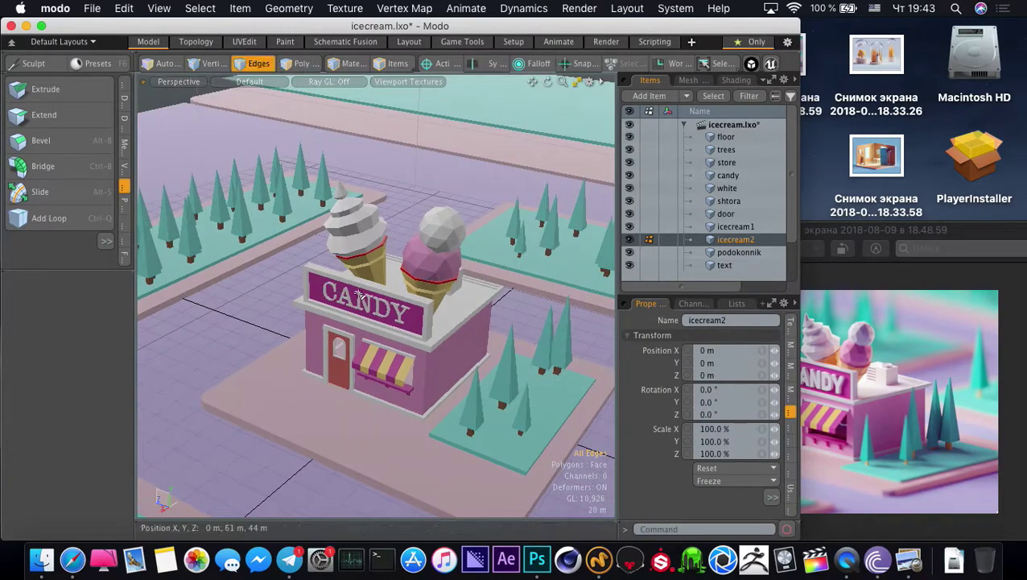
# Select both ice cream items and move them together 7 m along Z on the shop's roof
pyautogui.press('w')
pyautogui.moveTo(308, 235); pyautogui.dragTo(337, 248)
pyautogui.keyDown('shift'); pyautogui.click(385, 244); pyautogui.keyUp('shift')
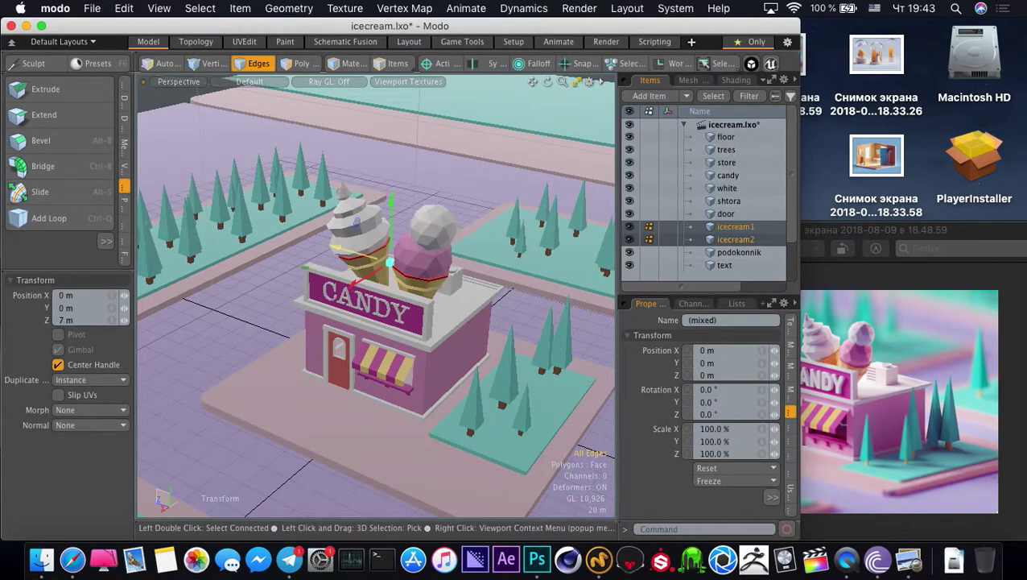
pyautogui.press('space')
pyautogui.keyDown('alt'); pyautogui.moveTo(427, 354); pyautogui.dragTo(556, 363); pyautogui.keyUp('alt')
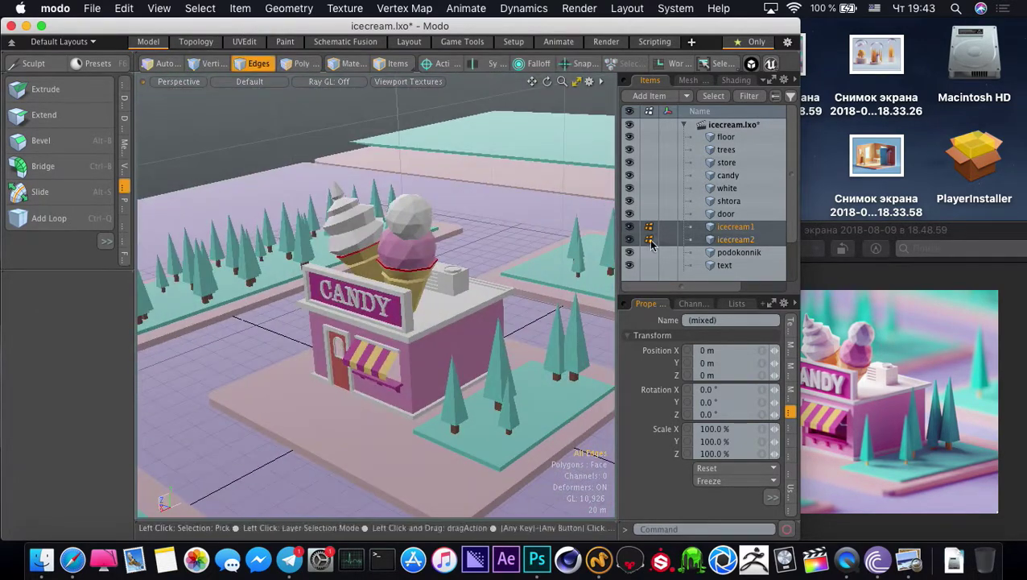
# Select all polygons of the vent box in the white item and move it slightly away from the double-scoop cone
pyautogui.click(705, 189)
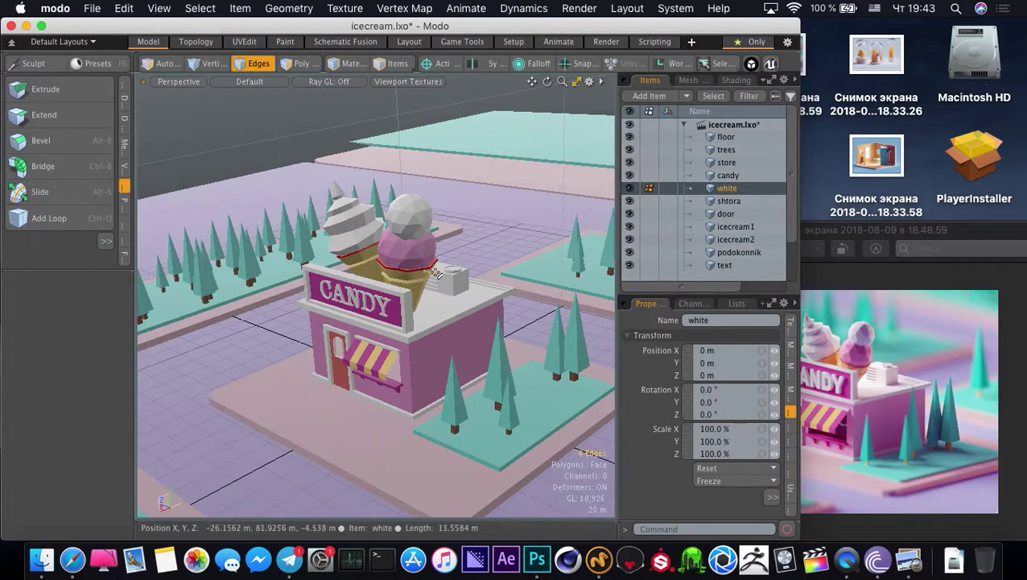
pyautogui.press('3')
pyautogui.doubleClick(450, 282)
pyautogui.press('w')
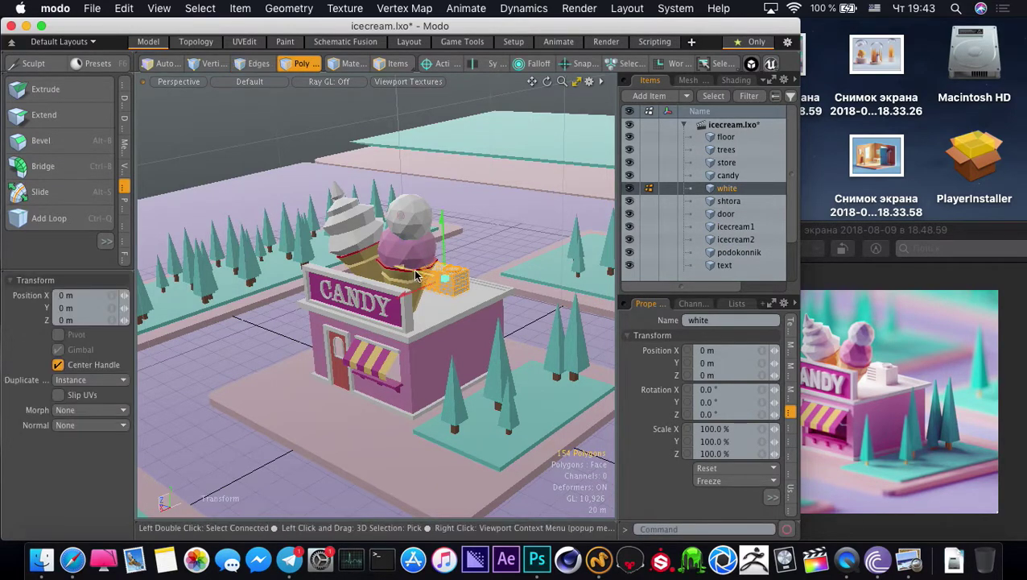
pyautogui.press('q')
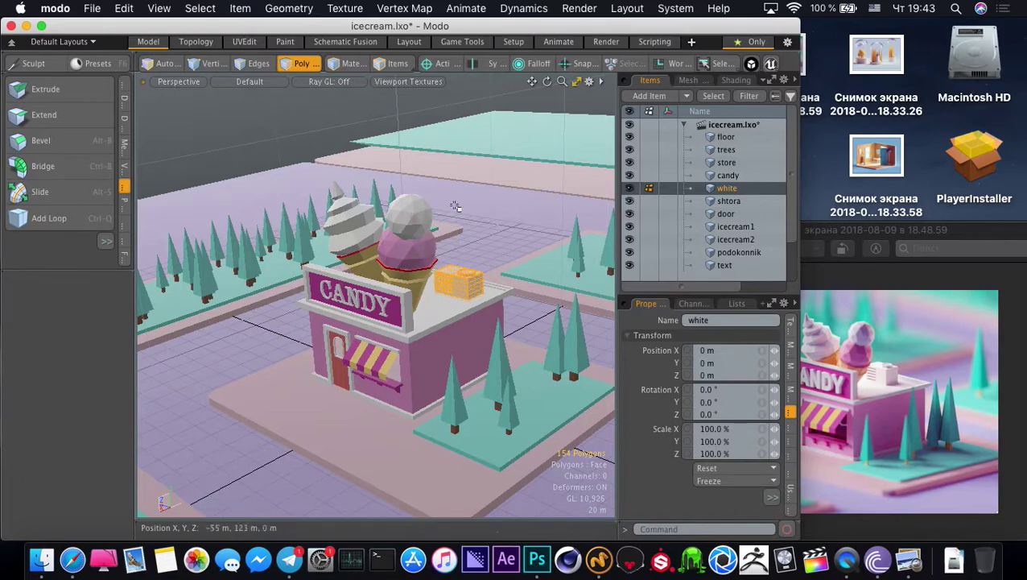
pyautogui.keyDown('alt'); pyautogui.moveTo(325, 246); pyautogui.dragTo(405, 314); pyautogui.keyUp('alt')
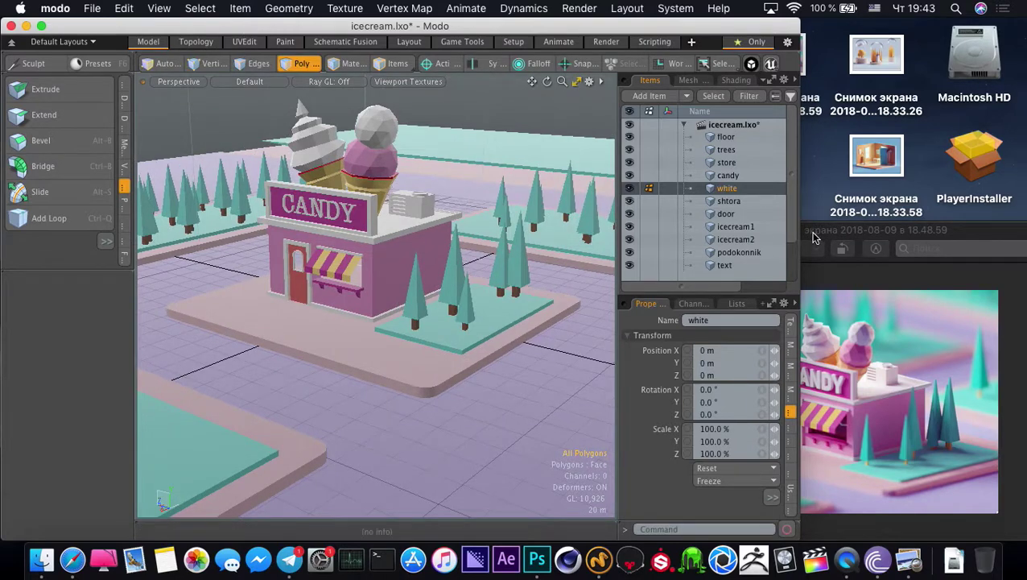
# Compare the roof's ice creams with the reference image, with icecream2 as the active item
pyautogui.click(810, 235)
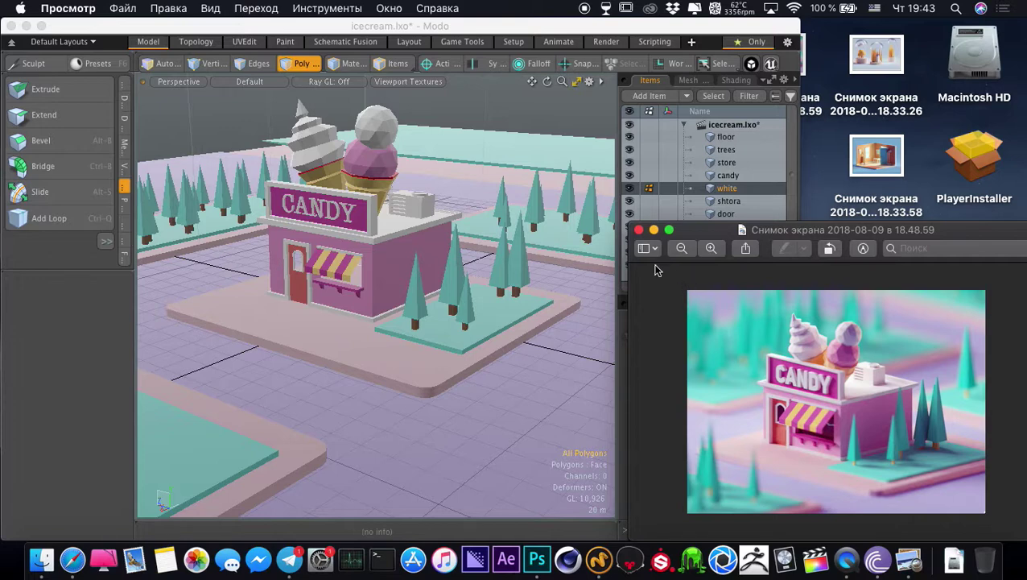
pyautogui.click(255, 116)
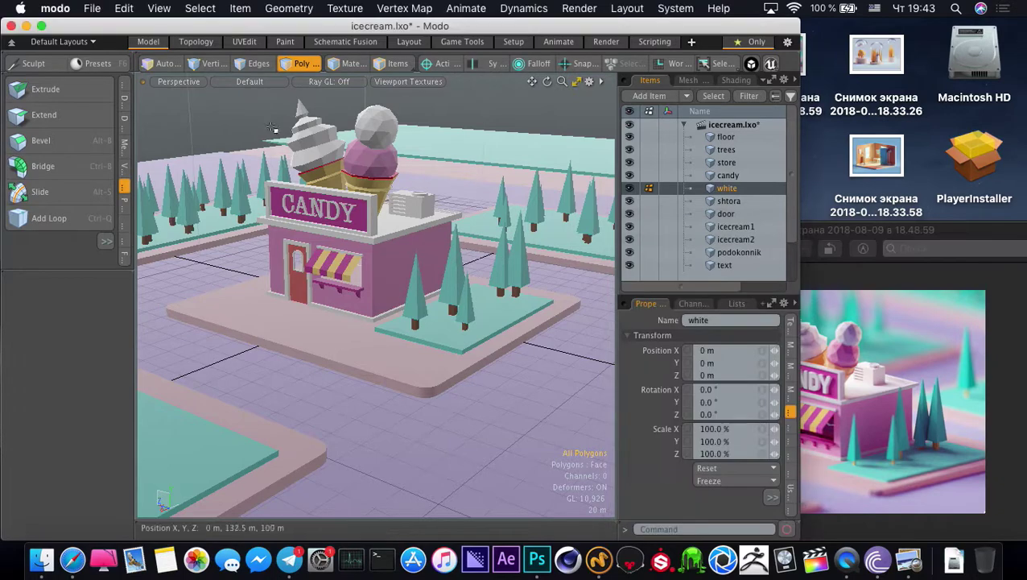
pyautogui.doubleClick(306, 149)
pyautogui.keyDown('alt'); pyautogui.moveTo(306, 149); pyautogui.dragTo(319, 177); pyautogui.keyUp('alt')
pyautogui.press('e')
pyautogui.press('space')
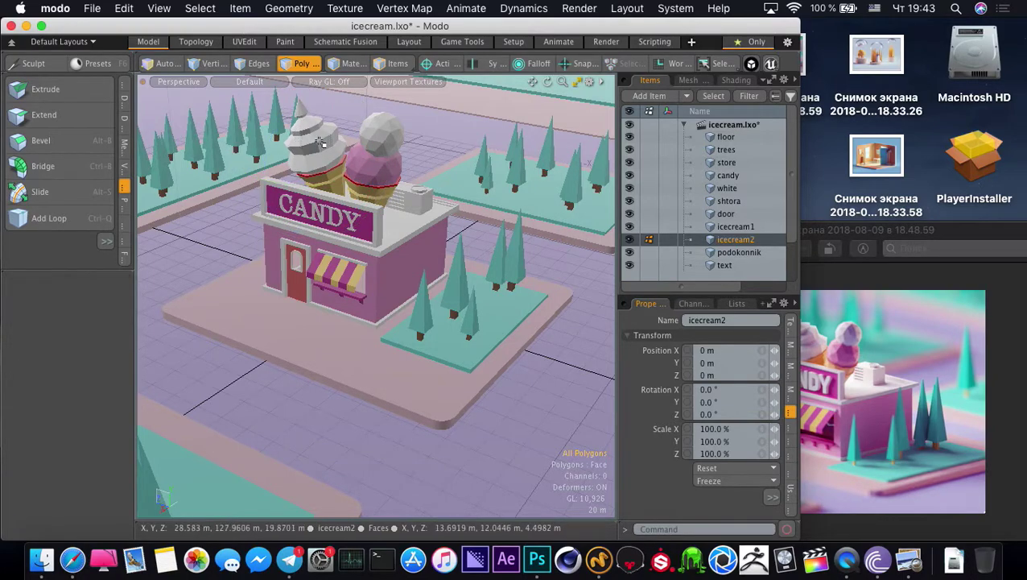
pyautogui.moveTo(810, 229); pyautogui.dragTo(819, 229)
pyautogui.click(358, 172)
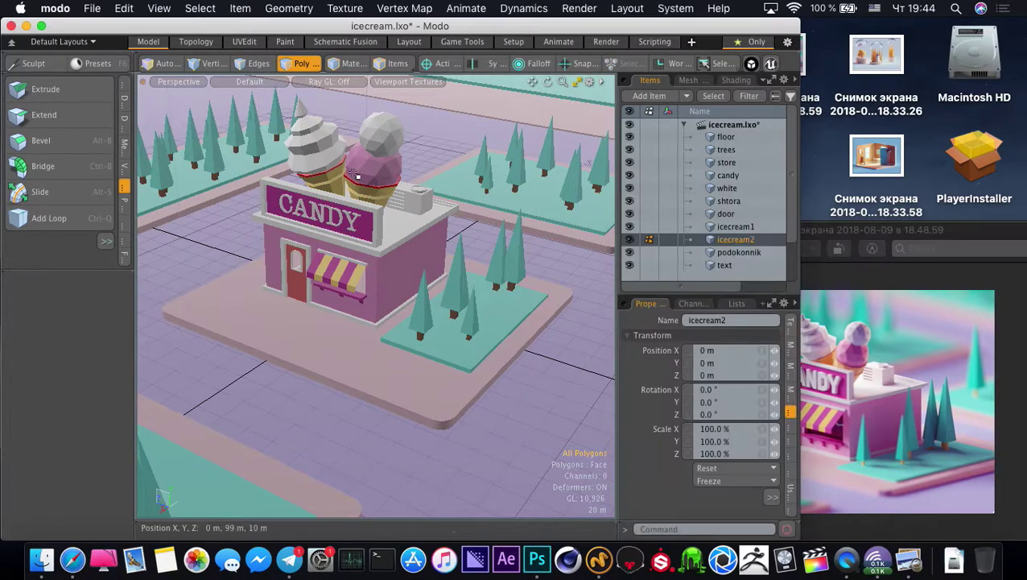
# Adjust the scale of two edge loops around the soft-serve's middle swirls
pyautogui.keyDown('ctrl'); pyautogui.keyDown('alt'); pyautogui.moveTo(315, 161); pyautogui.dragTo(342, 154); pyautogui.keyUp('alt'); pyautogui.keyUp('ctrl')
pyautogui.press('2')
pyautogui.doubleClick(318, 144)
pyautogui.press('r')
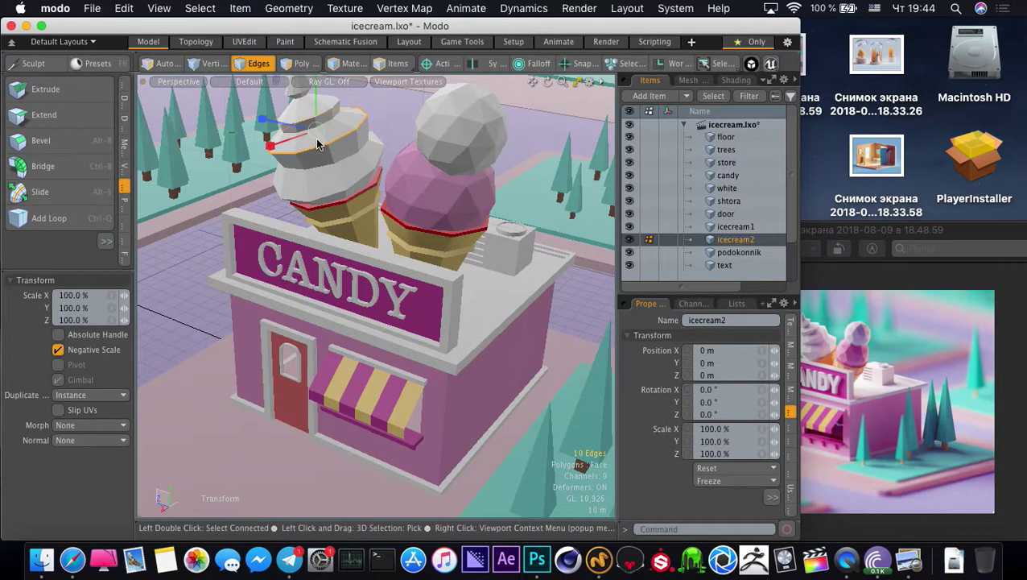
pyautogui.press('space')
pyautogui.doubleClick(321, 167)
pyautogui.press('r')
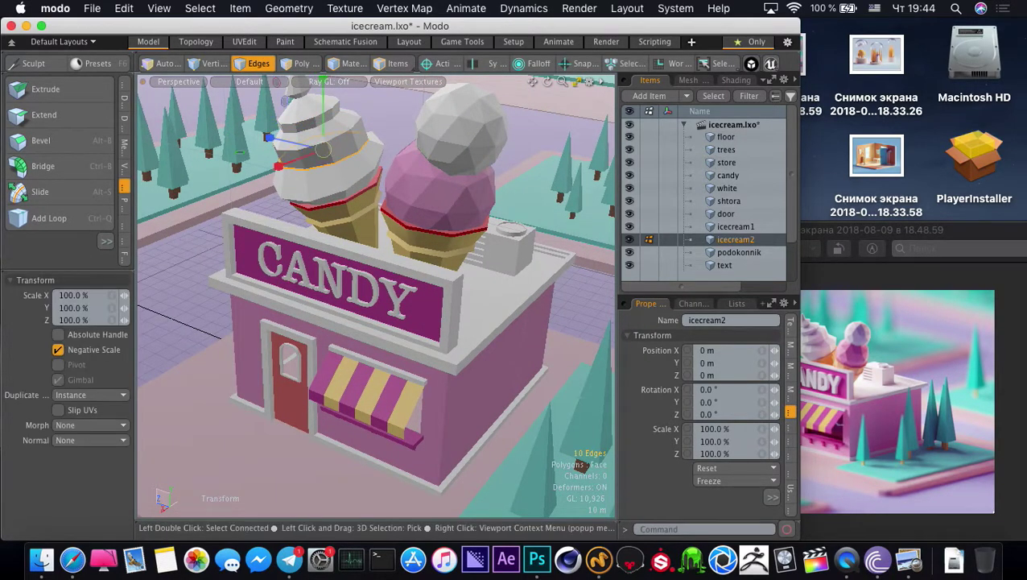
pyautogui.press('space')
# Scale the edge loop beneath the soft-serve's upper swirl to 79% and shift it slightly down
pyautogui.keyDown('alt'); pyautogui.moveTo(299, 179); pyautogui.dragTo(318, 163); pyautogui.keyUp('alt')
pyautogui.press('2')
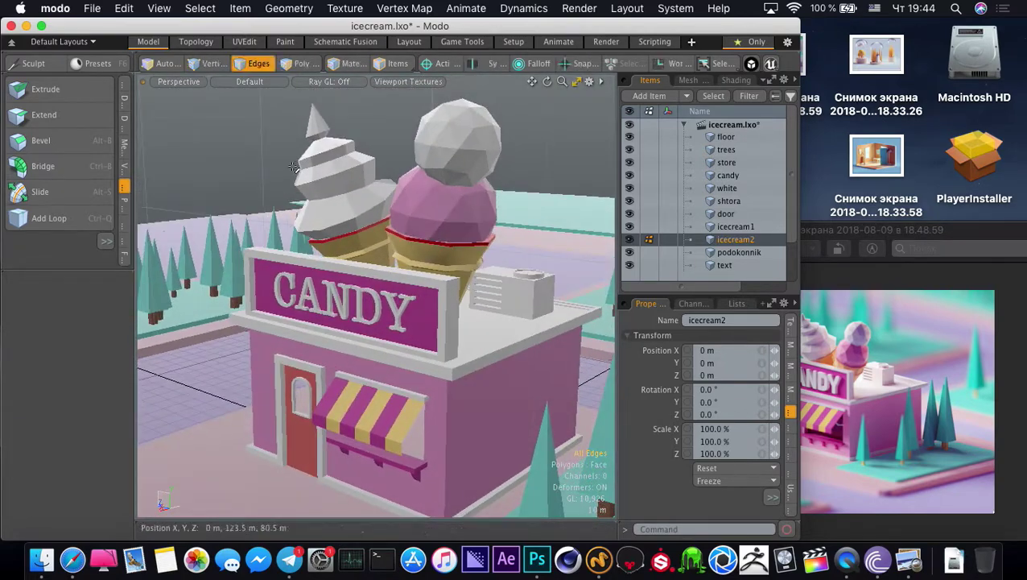
pyautogui.press('r')
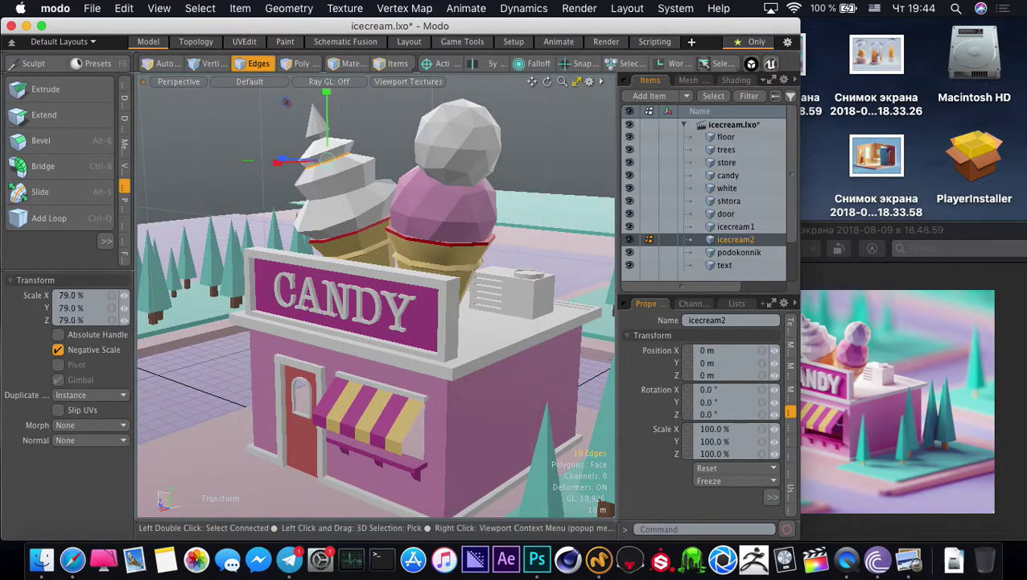
pyautogui.press('w')
pyautogui.moveTo(326, 100); pyautogui.dragTo(326, 102)
pyautogui.press('space')
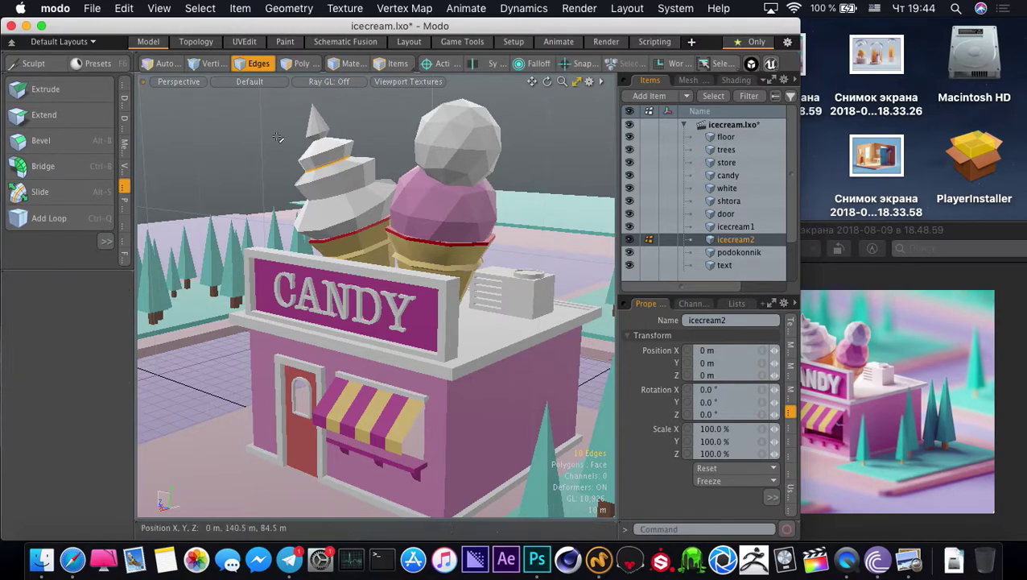
# Reshape the soft-serve's swirls from several sides using the Sculpt Move brush at size 82, then close the sculpting tools
pyautogui.keyDown('alt'); pyautogui.moveTo(278, 184); pyautogui.dragTo(299, 200); pyautogui.keyUp('alt')
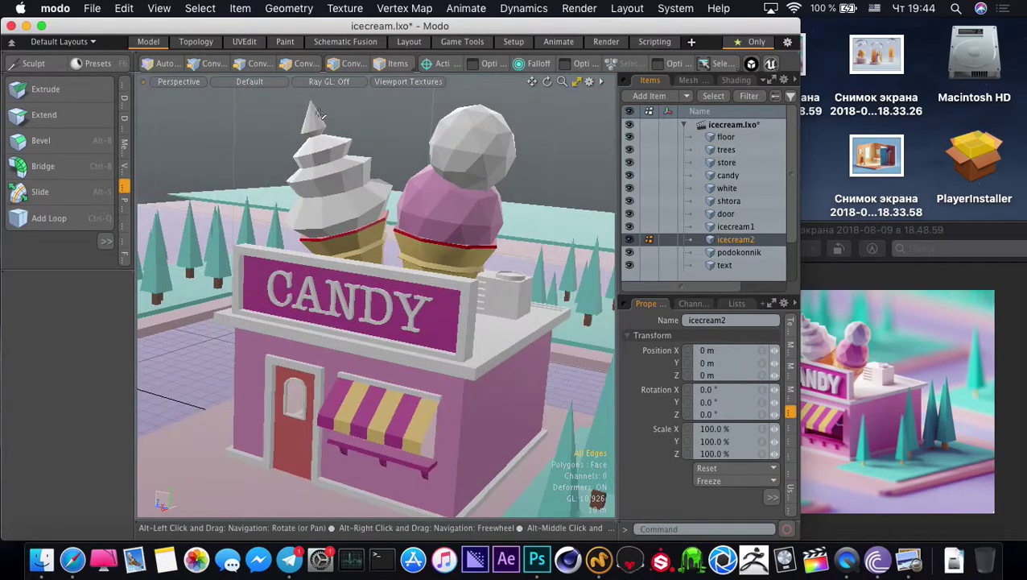
pyautogui.press('2')
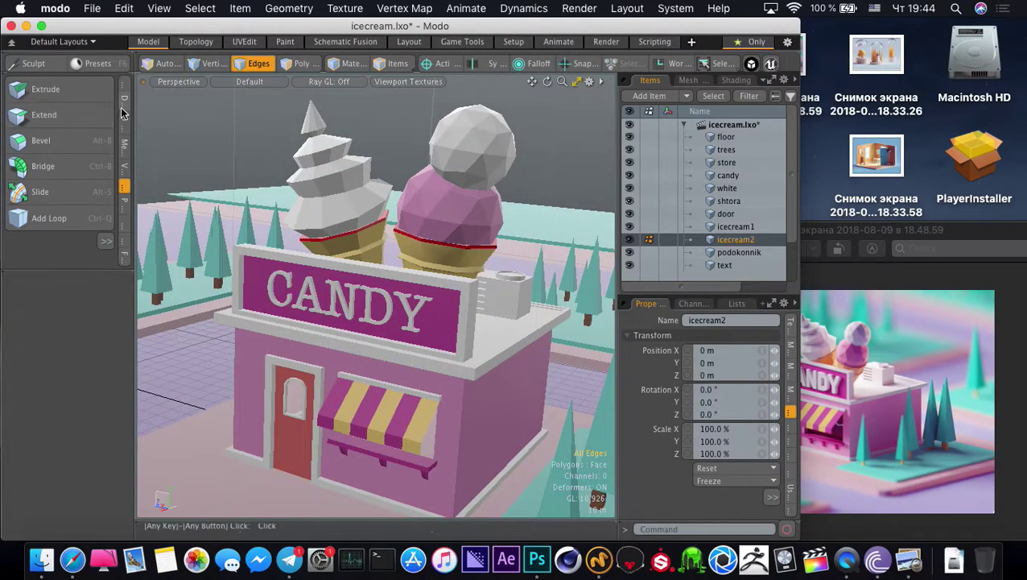
pyautogui.click(50, 70)
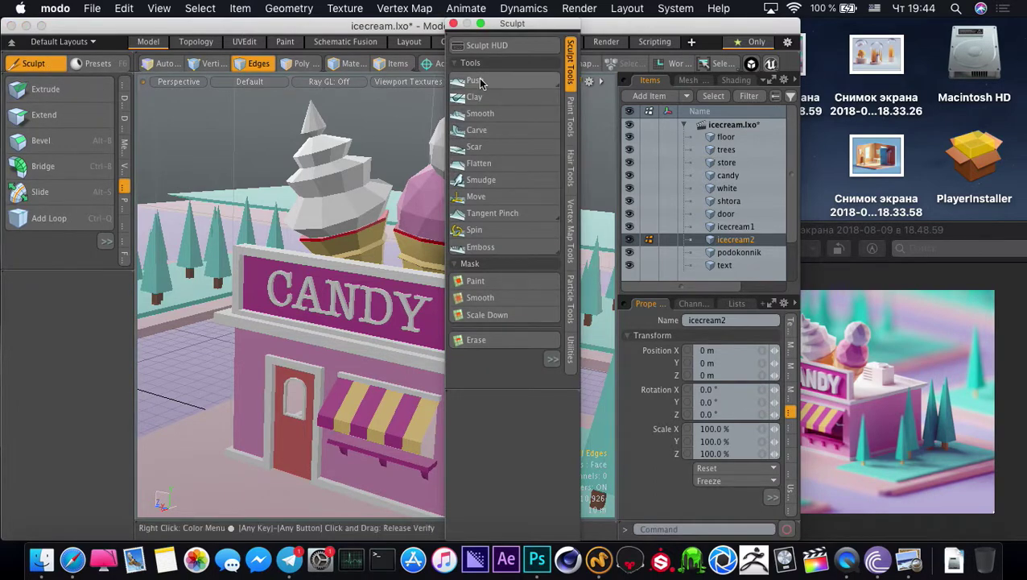
pyautogui.click(484, 198)
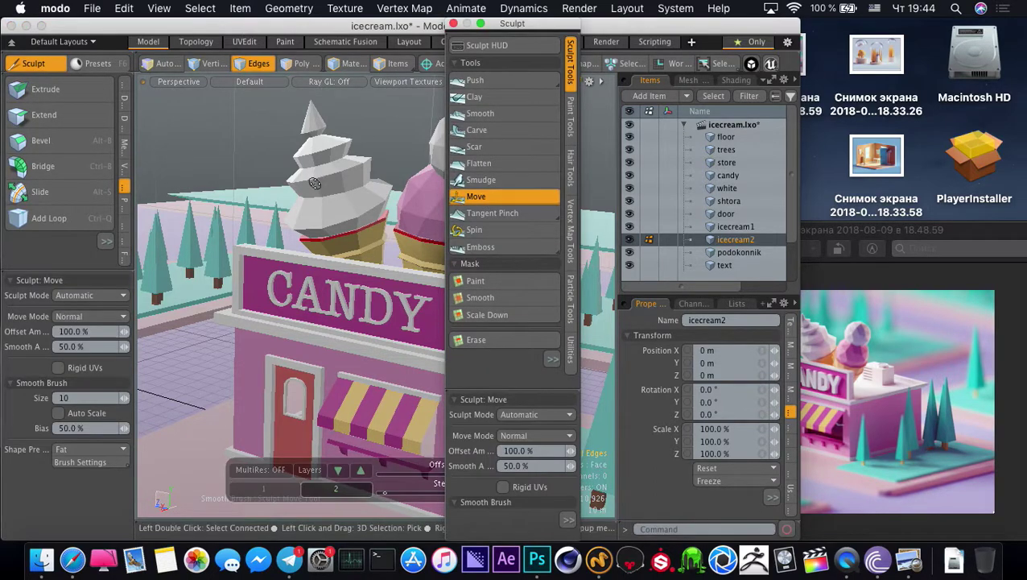
pyautogui.moveTo(310, 184); pyautogui.dragTo(318, 184, button='right')
pyautogui.keyDown('alt'); pyautogui.moveTo(363, 172); pyautogui.dragTo(310, 153); pyautogui.keyUp('alt')
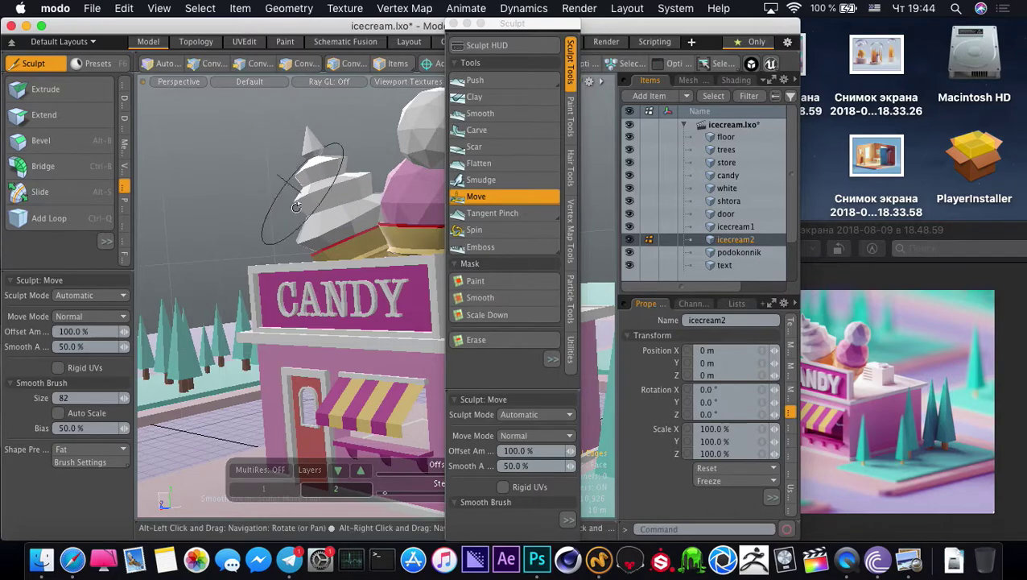
pyautogui.keyDown('alt'); pyautogui.moveTo(299, 180); pyautogui.dragTo(316, 256); pyautogui.keyUp('alt')
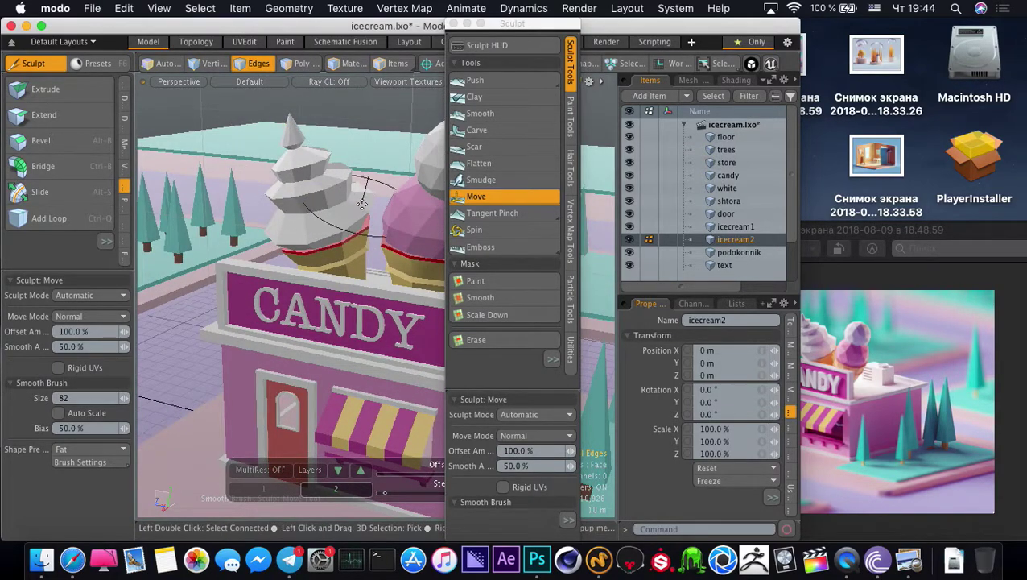
pyautogui.keyDown('alt'); pyautogui.moveTo(349, 208); pyautogui.dragTo(313, 152); pyautogui.keyUp('alt')
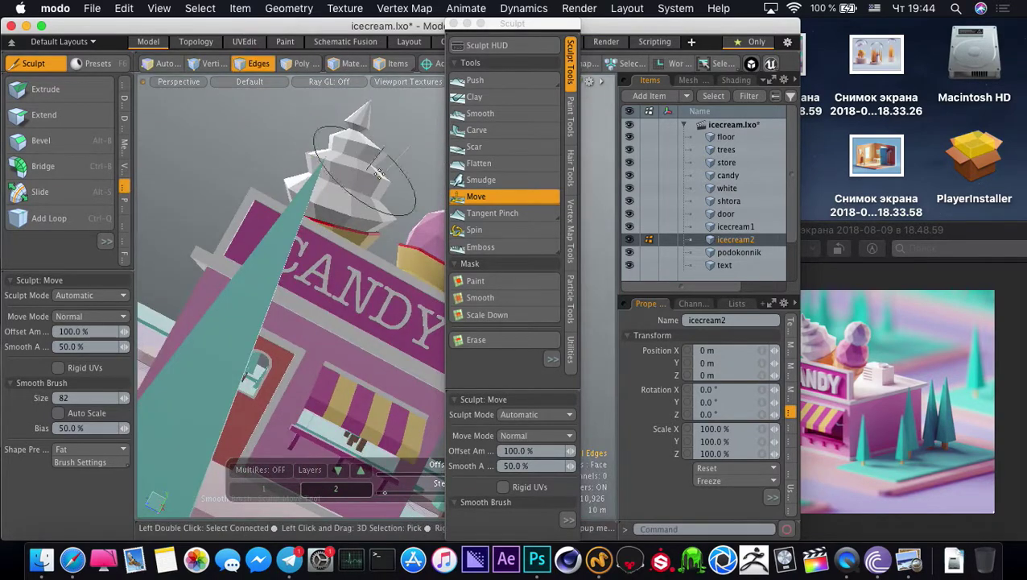
pyautogui.press('space')
pyautogui.moveTo(371, 193)
pyautogui.keyDown('alt'); pyautogui.mouseDown()
pyautogui.moveTo(279, 271)
pyautogui.moveTo(309, 262)
pyautogui.moveTo(323, 273)
pyautogui.moveTo(329, 259)
pyautogui.moveTo(396, 278)
pyautogui.moveTo(397, 290)
pyautogui.moveTo(323, 320)
pyautogui.moveTo(359, 324)
pyautogui.moveTo(365, 313)
pyautogui.mouseUp(); pyautogui.keyUp('alt')
pyautogui.scroll(-5, 318, 245)
pyautogui.click(454, 24)
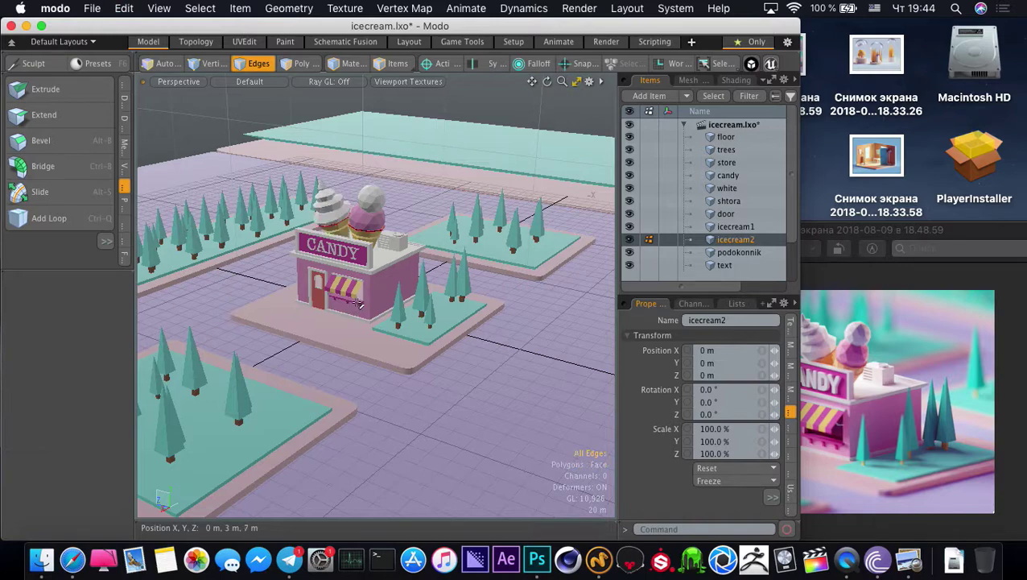
# Select the whole vent box on the roof, move it 2 m along Z and adjust its scale
pyautogui.moveTo(359, 304)
pyautogui.keyDown('alt'); pyautogui.mouseDown()
pyautogui.moveTo(396, 303)
pyautogui.moveTo(365, 291)
pyautogui.mouseUp(); pyautogui.keyUp('alt')
pyautogui.keyDown('alt'); pyautogui.moveTo(373, 293); pyautogui.dragTo(394, 246); pyautogui.keyUp('alt')
pyautogui.press('2')
pyautogui.click(402, 221)
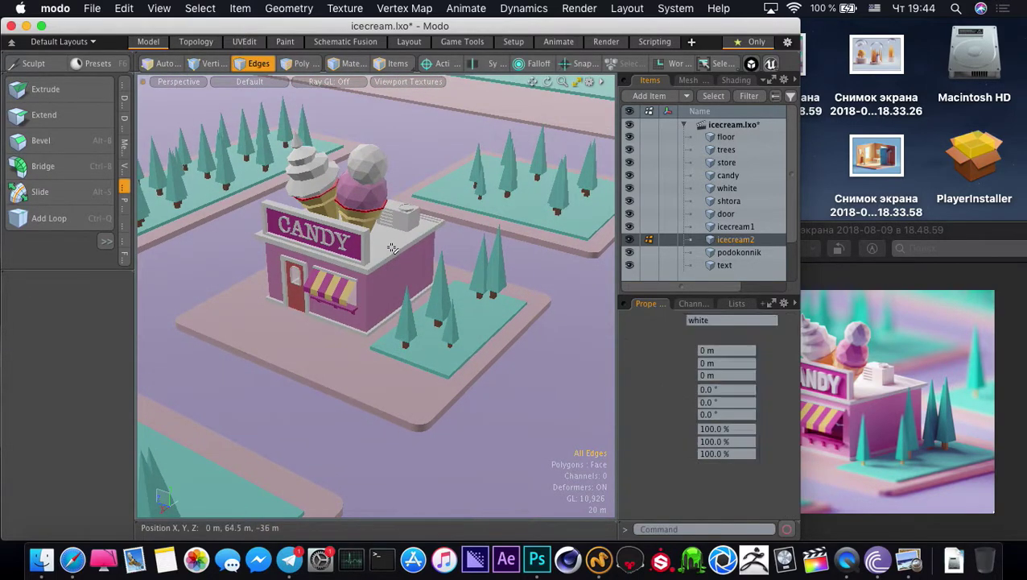
pyautogui.press('3')
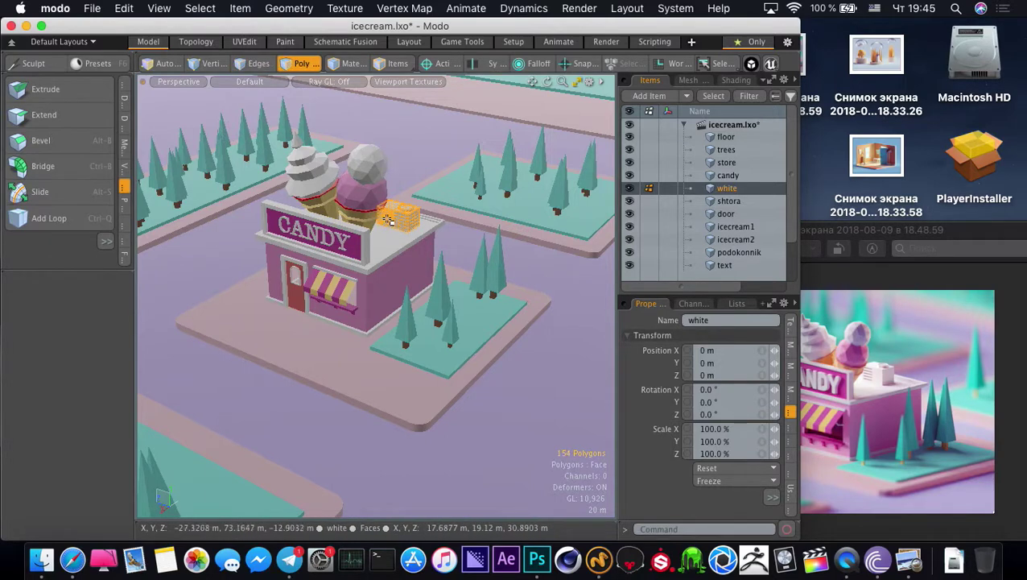
pyautogui.press('w')
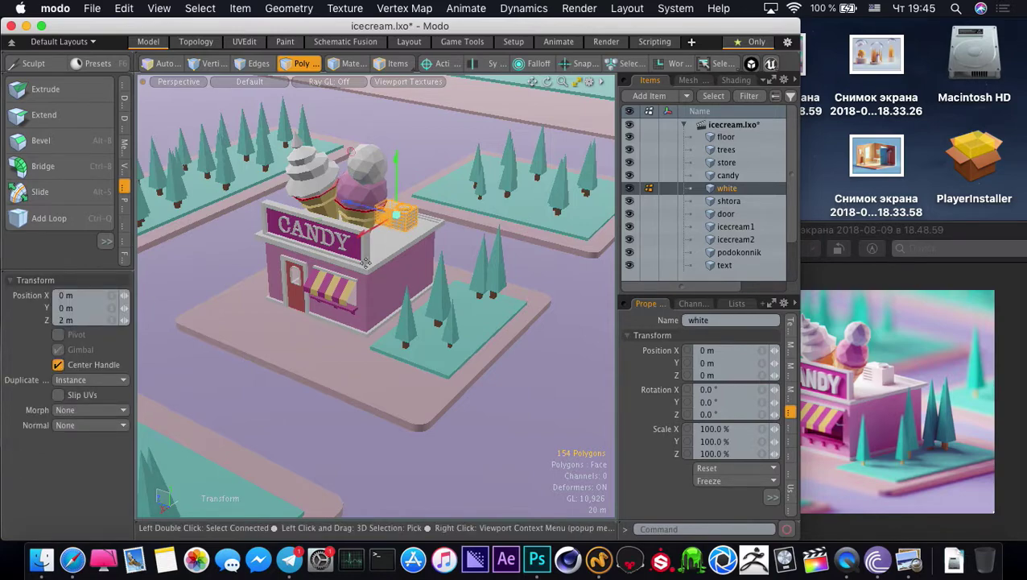
pyautogui.keyDown('alt'); pyautogui.moveTo(360, 277); pyautogui.dragTo(349, 309); pyautogui.keyUp('alt')
pyautogui.press('r')
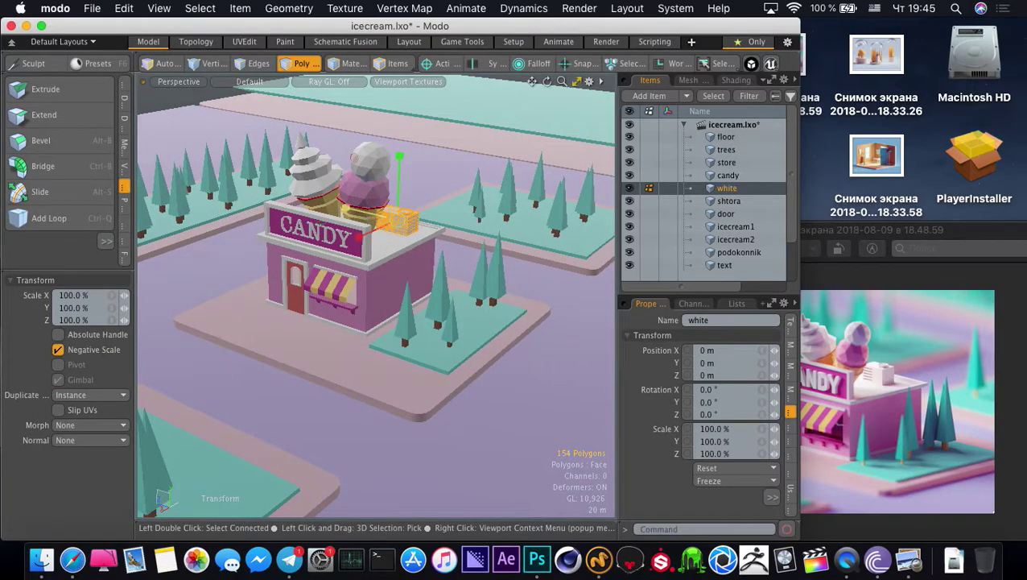
pyautogui.press('q')
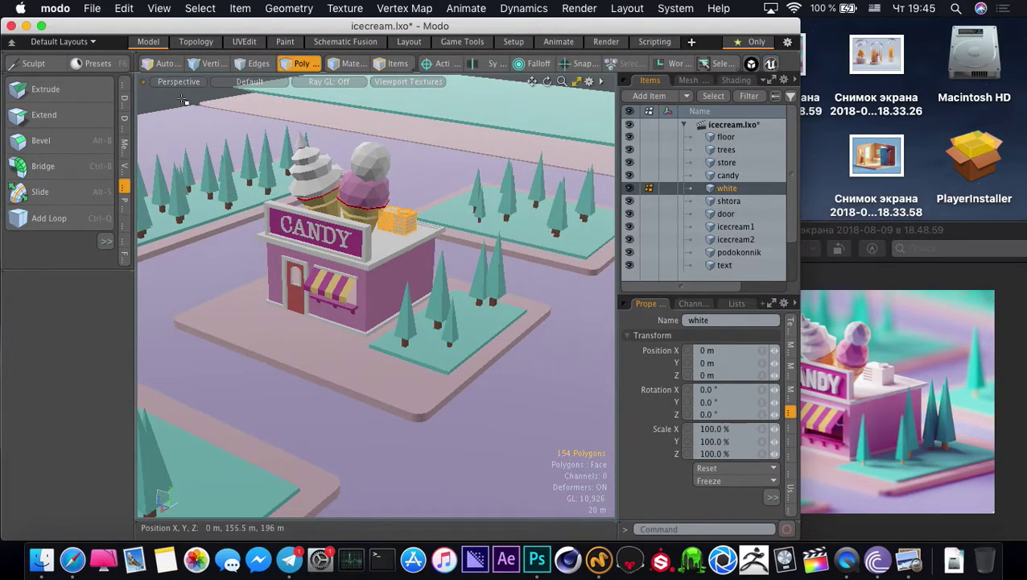
pyautogui.click(236, 114)
pyautogui.moveTo(373, 300)
pyautogui.keyDown('alt'); pyautogui.mouseDown()
pyautogui.moveTo(365, 287)
pyautogui.moveTo(376, 286)
pyautogui.mouseUp(); pyautogui.keyUp('alt')
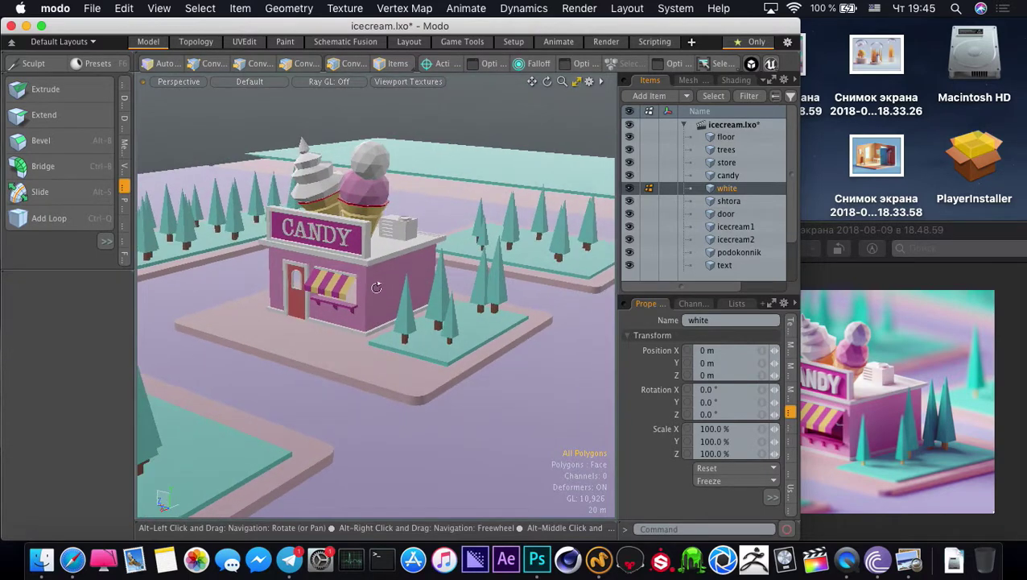
pyautogui.keyDown('alt'); pyautogui.keyDown('shift'); pyautogui.moveTo(346, 388); pyautogui.dragTo(384, 354); pyautogui.keyUp('shift'); pyautogui.keyUp('alt')
pyautogui.keyDown('alt'); pyautogui.moveTo(384, 354); pyautogui.dragTo(383, 360); pyautogui.keyUp('alt')
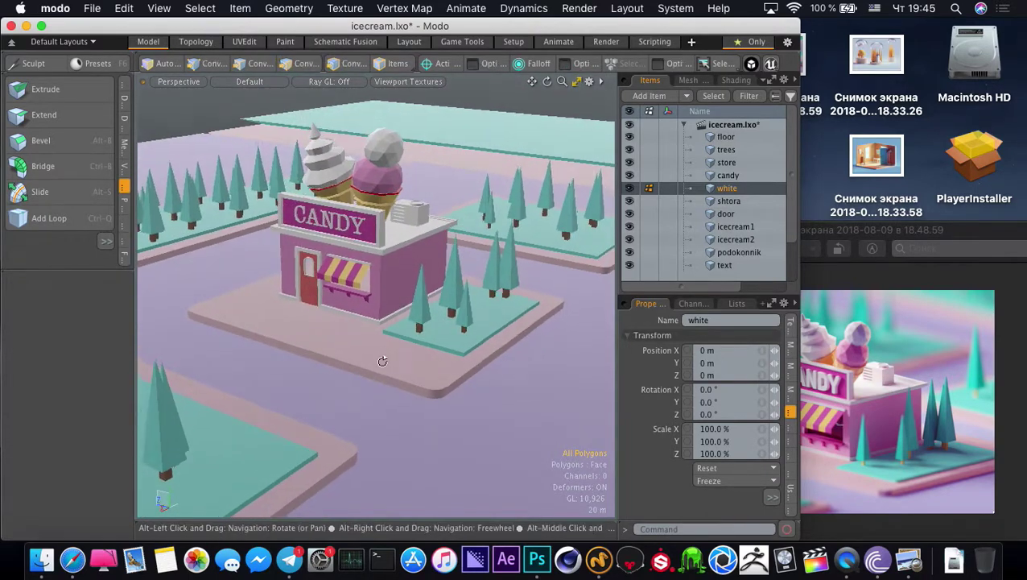
# Select the whole lawn platform behind the shop on the sign side and move it along X to match the reference
pyautogui.click(855, 373)
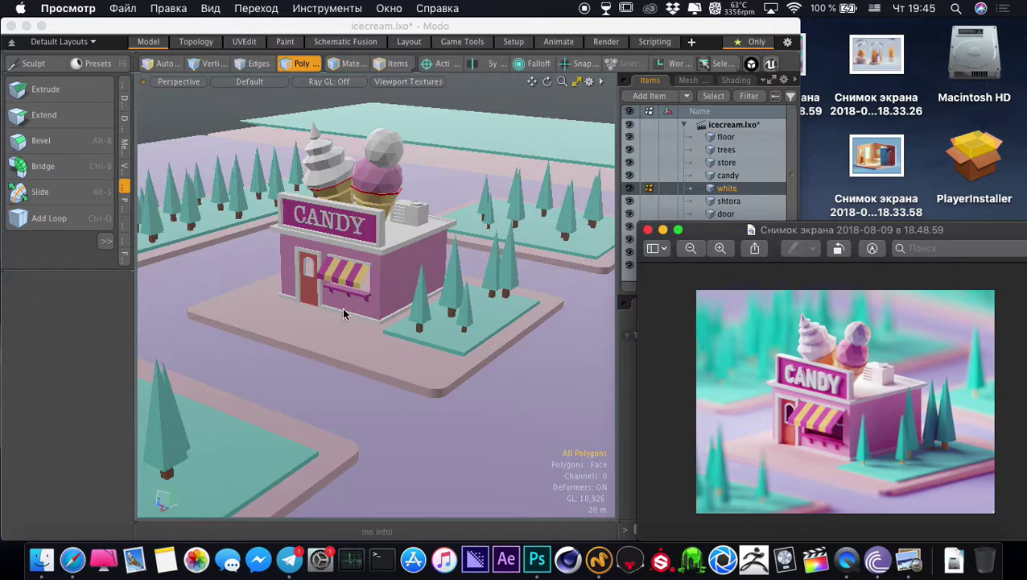
pyautogui.keyDown('alt'); pyautogui.moveTo(344, 314); pyautogui.dragTo(336, 305); pyautogui.keyUp('alt')
pyautogui.click(223, 226)
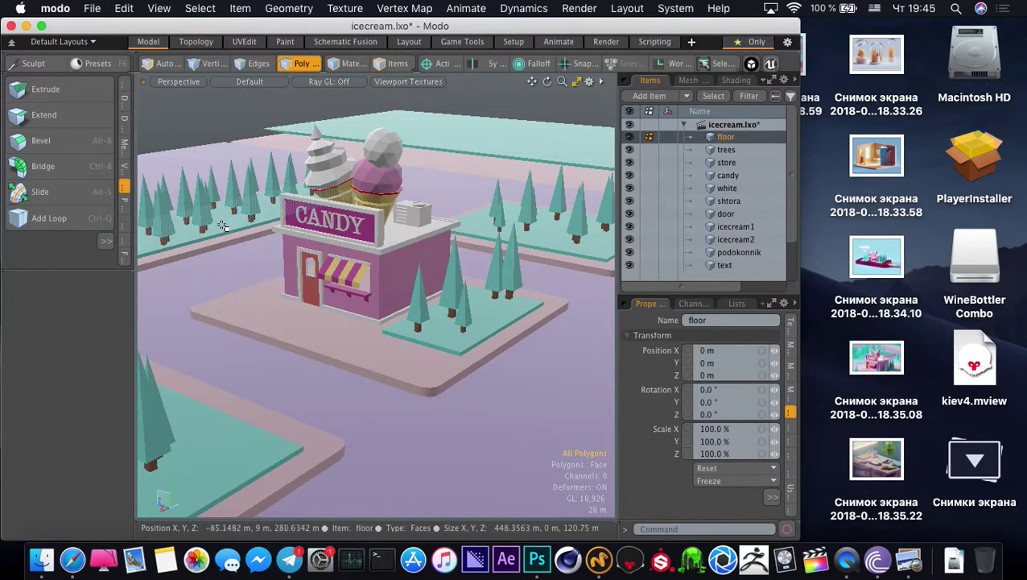
pyautogui.doubleClick(224, 234)
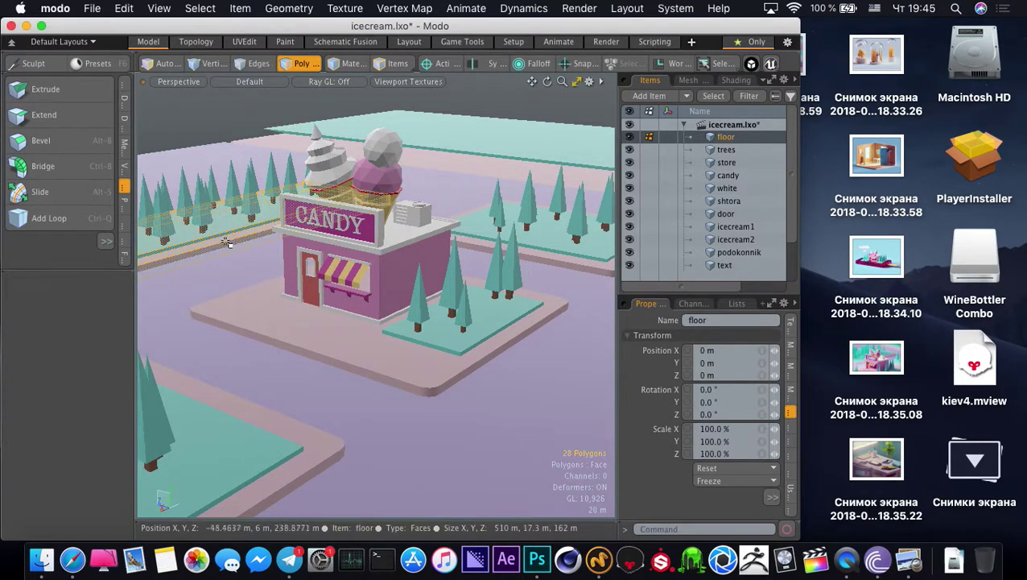
pyautogui.press('w')
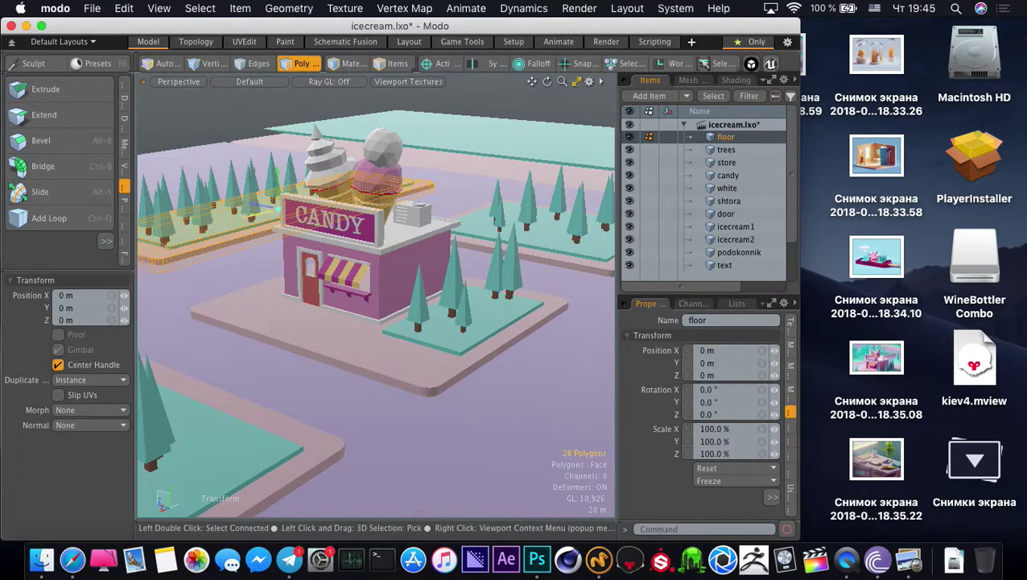
pyautogui.press('q')
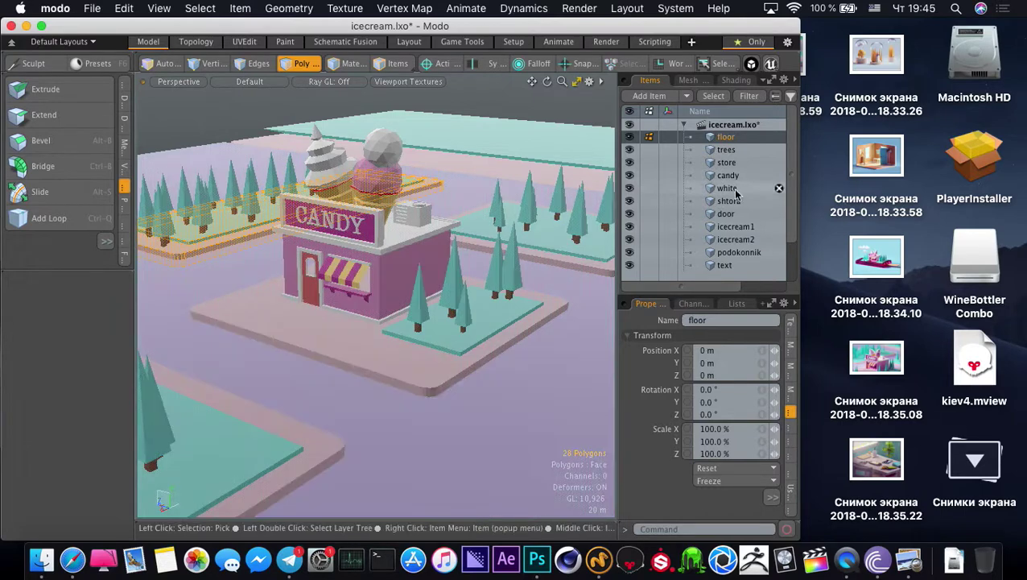
# Isolate the trees mesh, select the tree group behind the shop, unhide the scene and move the group -109 m along X
pyautogui.click(724, 151)
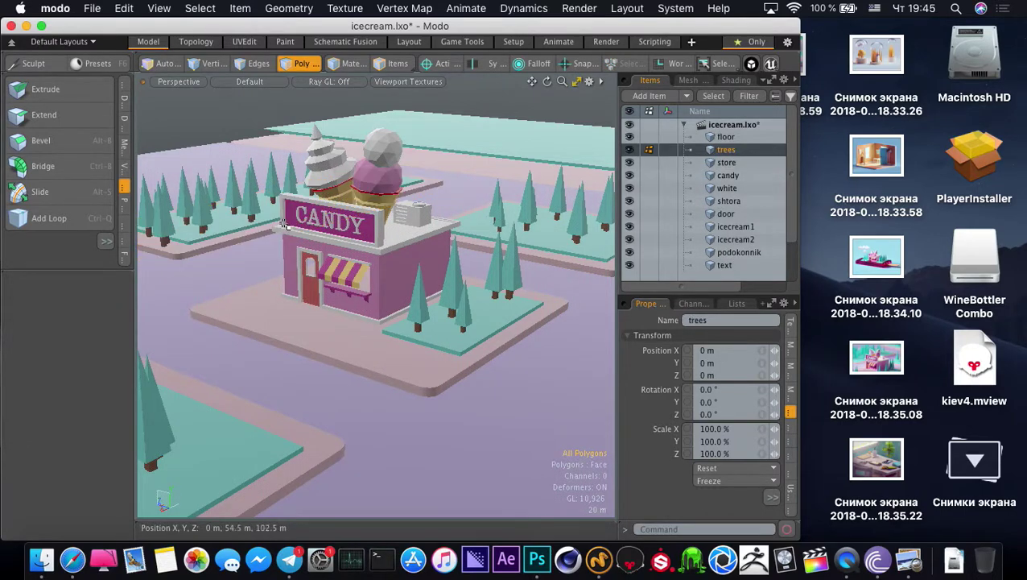
pyautogui.hotkey('shift', 'h')
pyautogui.keyDown('alt'); pyautogui.moveTo(287, 211); pyautogui.dragTo(198, 263); pyautogui.keyUp('alt')
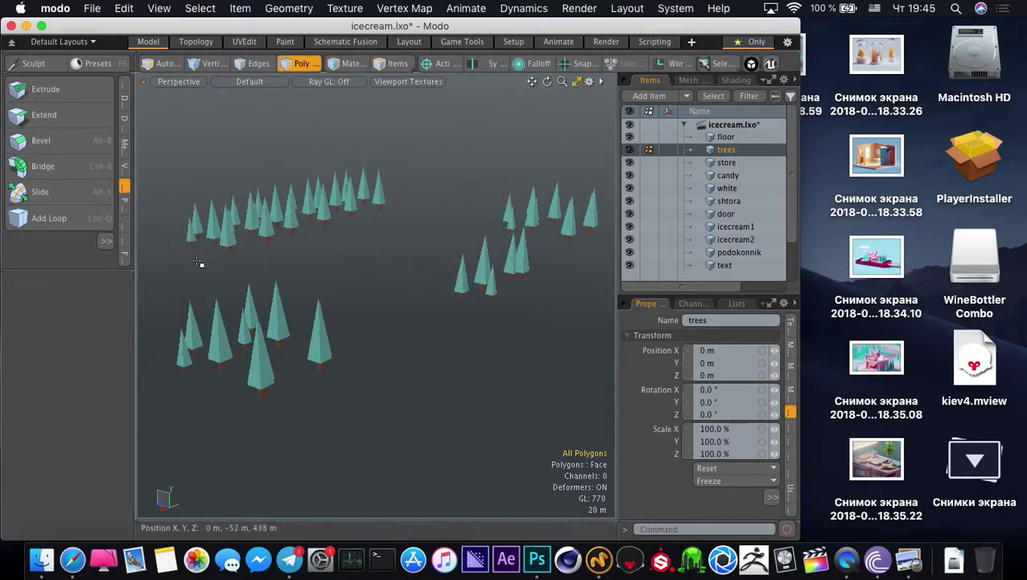
pyautogui.moveTo(378, 115); pyautogui.dragTo(367, 118, button='right')
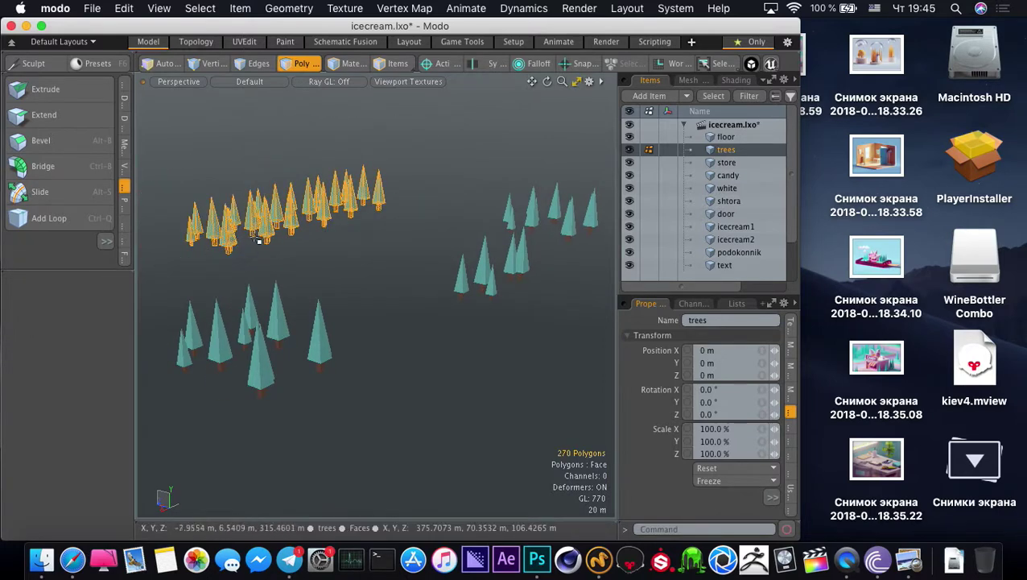
pyautogui.press('u')
pyautogui.keyDown('alt'); pyautogui.moveTo(256, 222); pyautogui.dragTo(266, 241); pyautogui.keyUp('alt')
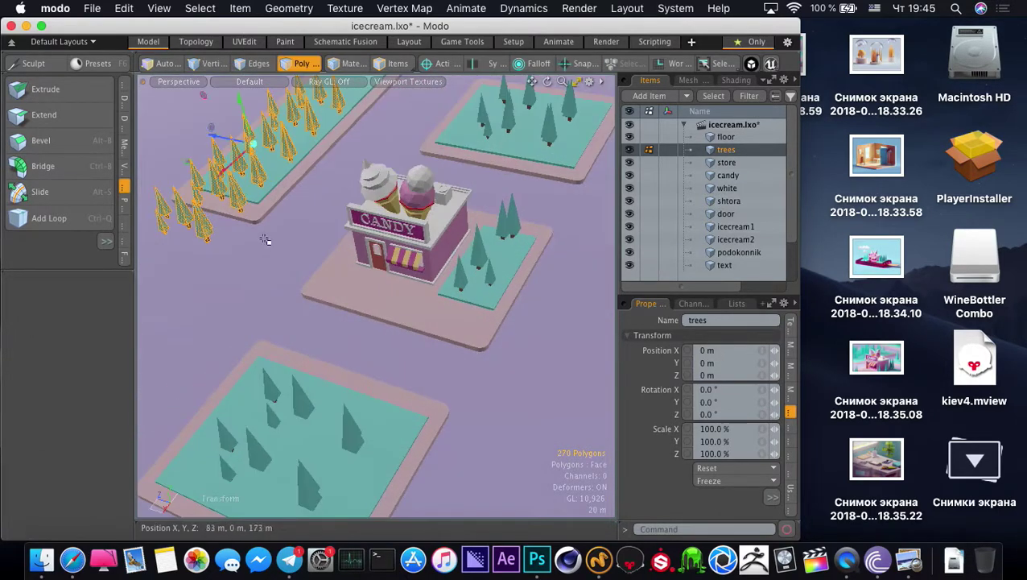
pyautogui.press('w')
pyautogui.moveTo(227, 153); pyautogui.dragTo(364, 364)
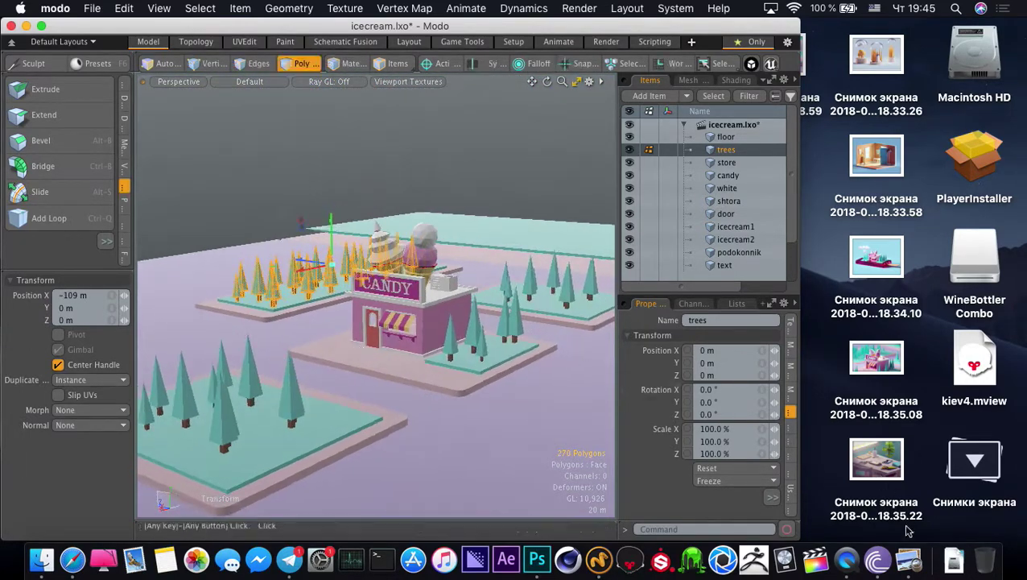
# Enlarge the selected back tree group uniformly and lower it onto its lawn platform, using the reference image as a guide
pyautogui.click(908, 557)
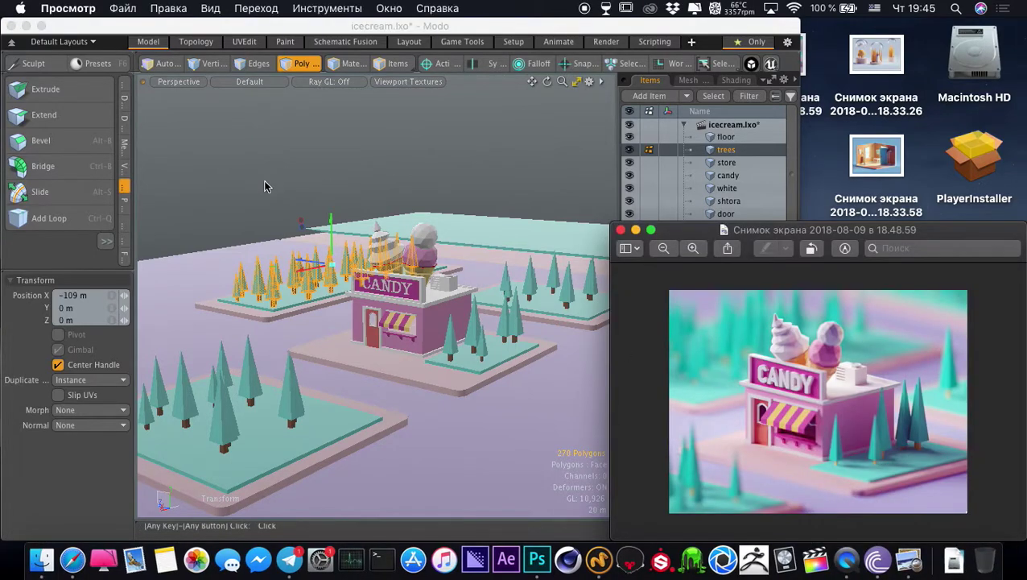
pyautogui.keyDown('alt'); pyautogui.moveTo(438, 289); pyautogui.dragTo(406, 326); pyautogui.keyUp('alt')
pyautogui.keyDown('alt'); pyautogui.moveTo(285, 230); pyautogui.dragTo(309, 270); pyautogui.keyUp('alt')
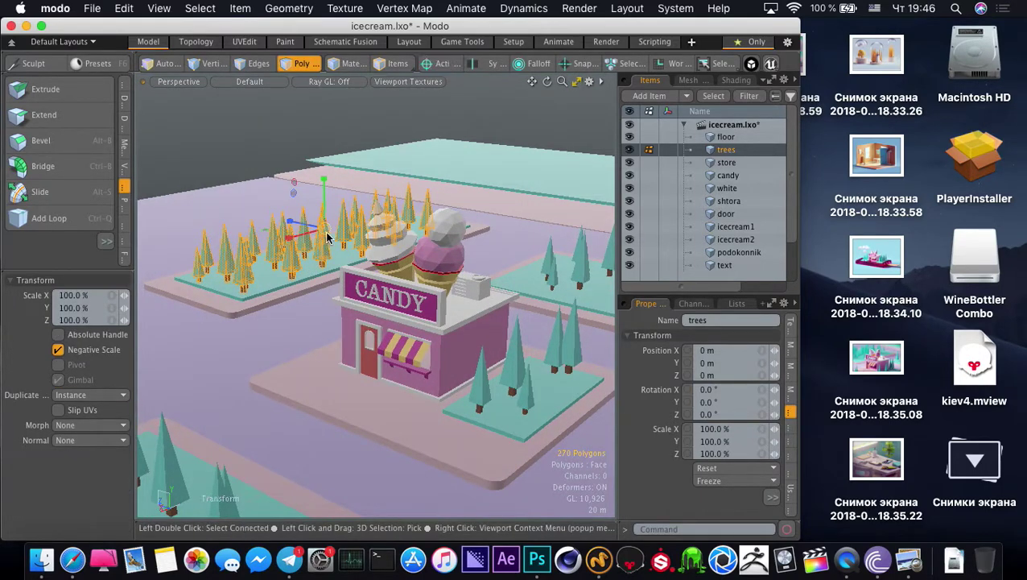
pyautogui.moveTo(326, 234); pyautogui.dragTo(350, 233)
pyautogui.press('w')
pyautogui.moveTo(324, 187); pyautogui.dragTo(323, 195)
pyautogui.press('space')
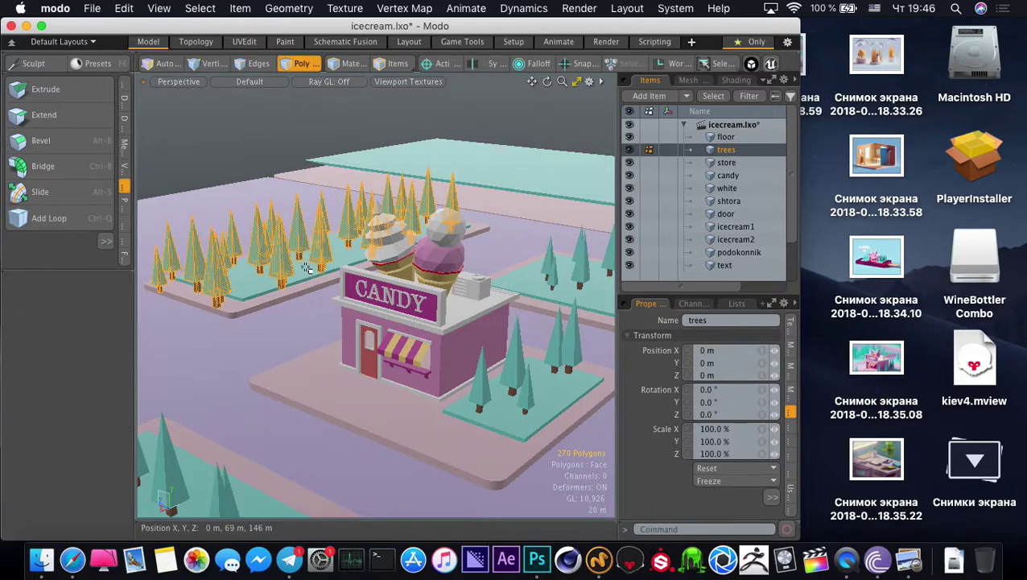
pyautogui.moveTo(305, 269)
pyautogui.keyDown('alt'); pyautogui.mouseDown()
pyautogui.moveTo(327, 287)
pyautogui.moveTo(289, 254)
pyautogui.moveTo(290, 269)
pyautogui.mouseUp(); pyautogui.keyUp('alt')
pyautogui.press('space')
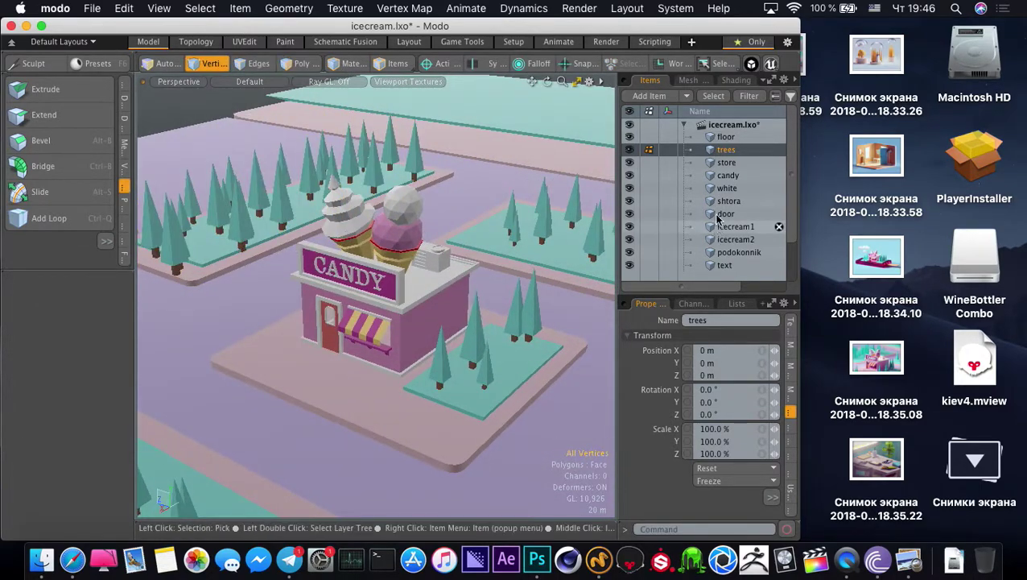
# Select the whole lawn platform under the back trees in the floor mesh and scale it up slightly
pyautogui.click(737, 137)
pyautogui.press('3')
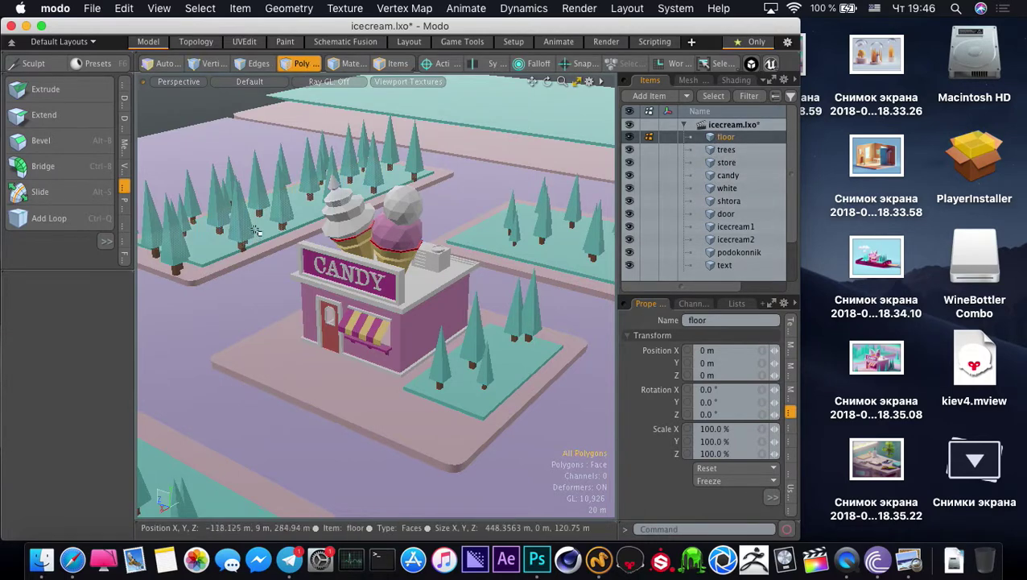
pyautogui.doubleClick(265, 248)
pyautogui.press('r')
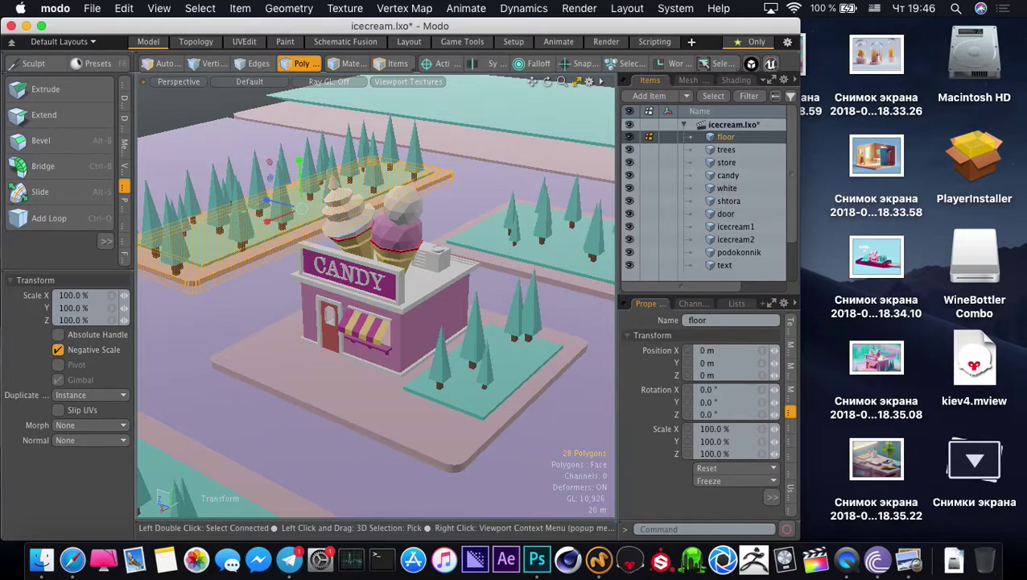
pyautogui.moveTo(300, 208); pyautogui.dragTo(309, 207)
pyautogui.press('q')
pyautogui.press('Escape')
pyautogui.keyDown('alt'); pyautogui.moveTo(360, 331); pyautogui.dragTo(359, 303); pyautogui.keyUp('alt')
# Compare the scene with the reference image and save the scene file
pyautogui.click(911, 558)
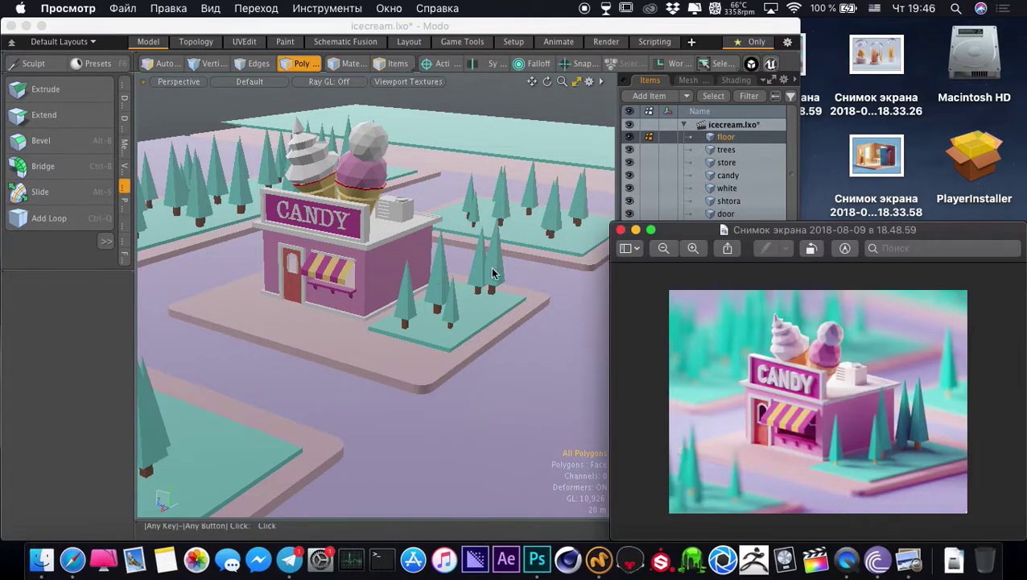
pyautogui.click(415, 345)
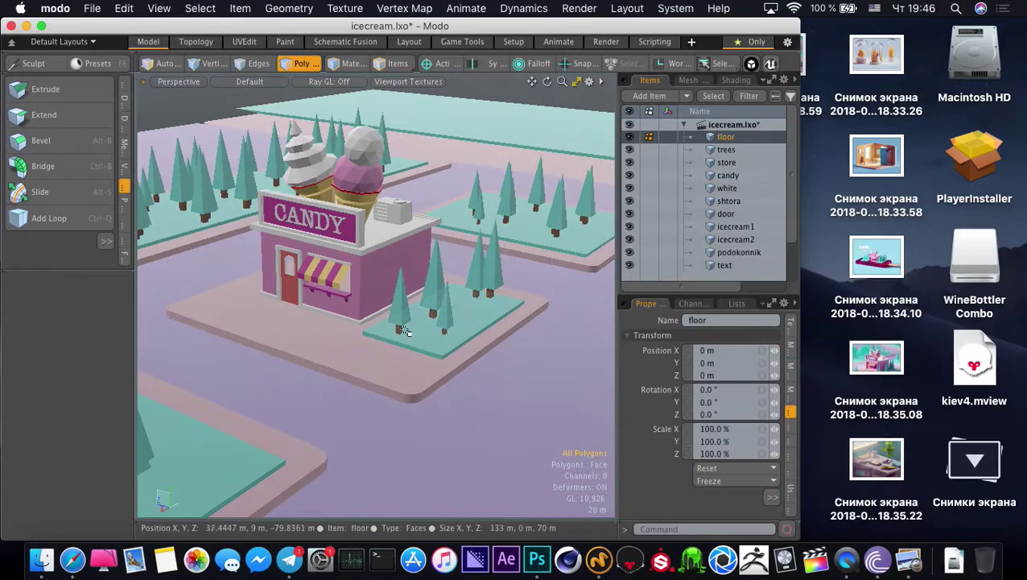
pyautogui.keyDown('alt'); pyautogui.moveTo(415, 345); pyautogui.dragTo(397, 312); pyautogui.keyUp('alt')
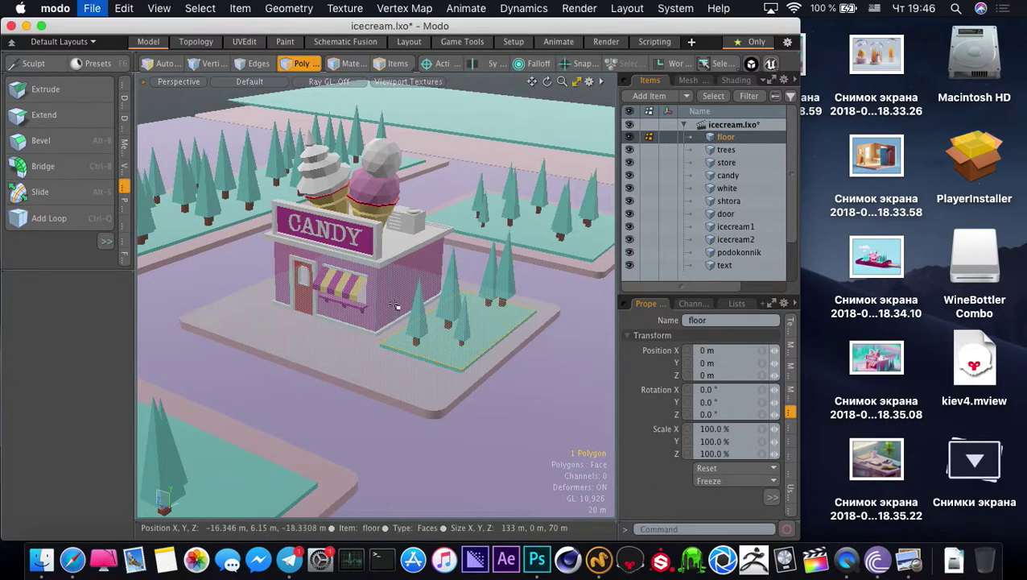
# Select the Camera item in the scene, comparing the shop's viewing angle with the reference image
pyautogui.scroll(-1, 793, 243)
pyautogui.scroll(-1, 793, 244)
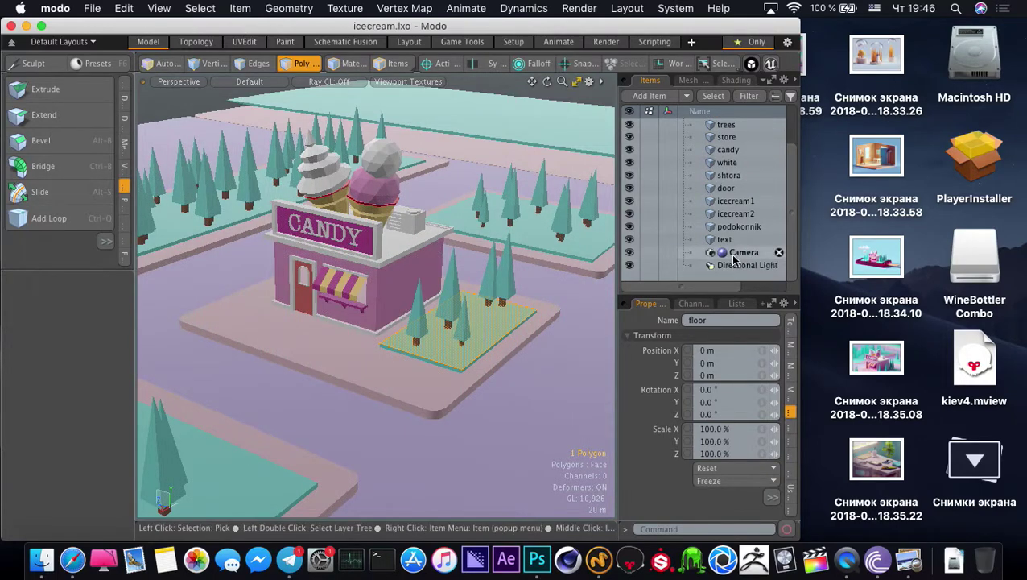
pyautogui.click(749, 265)
pyautogui.click(744, 252)
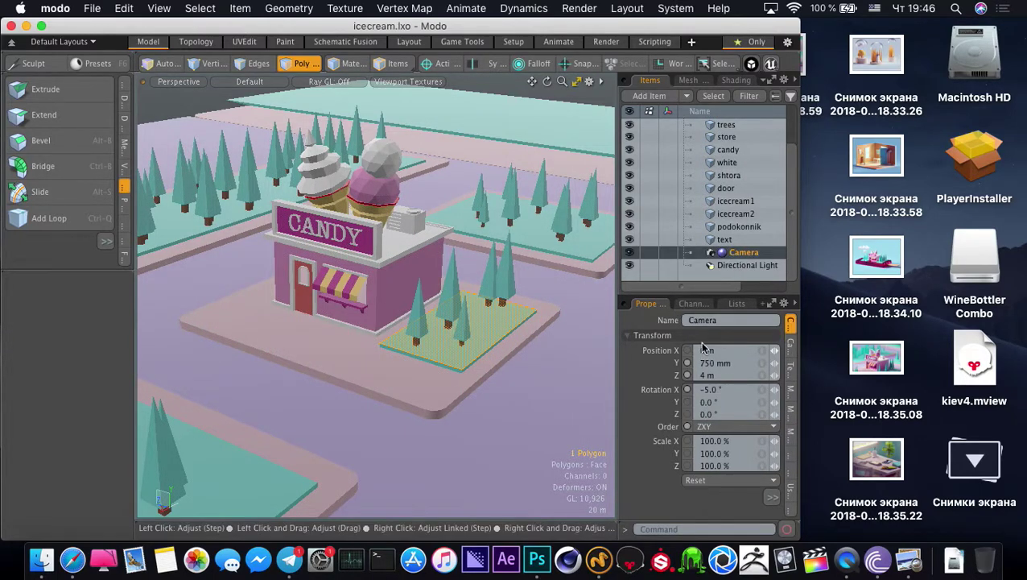
pyautogui.click(908, 559)
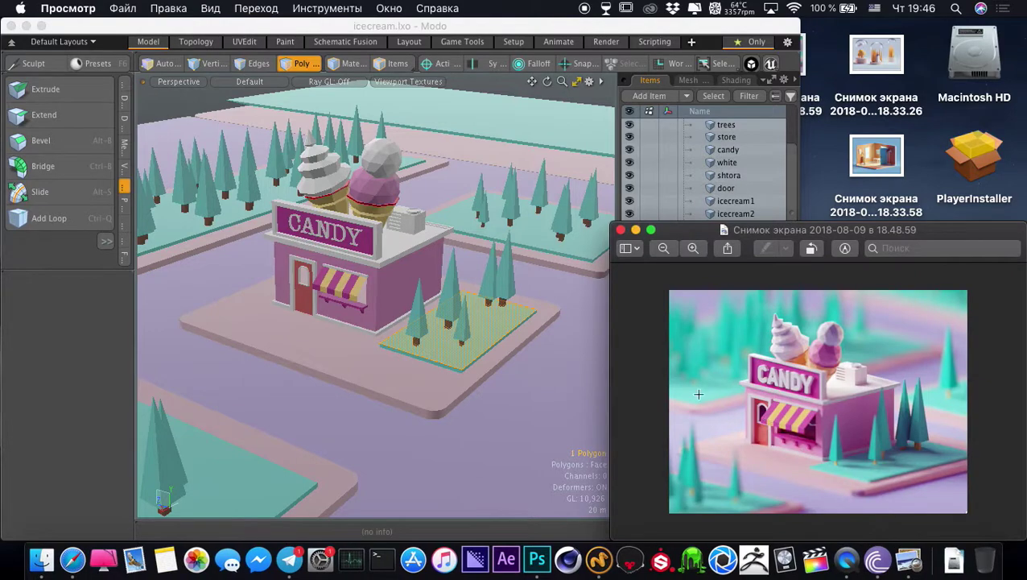
pyautogui.click(533, 337)
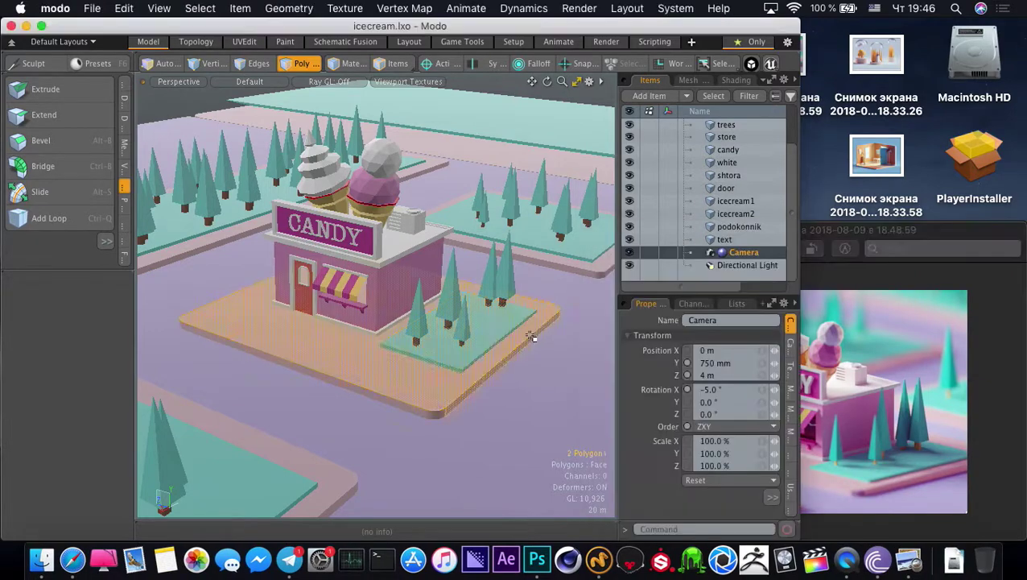
pyautogui.click(721, 265)
pyautogui.click(738, 254)
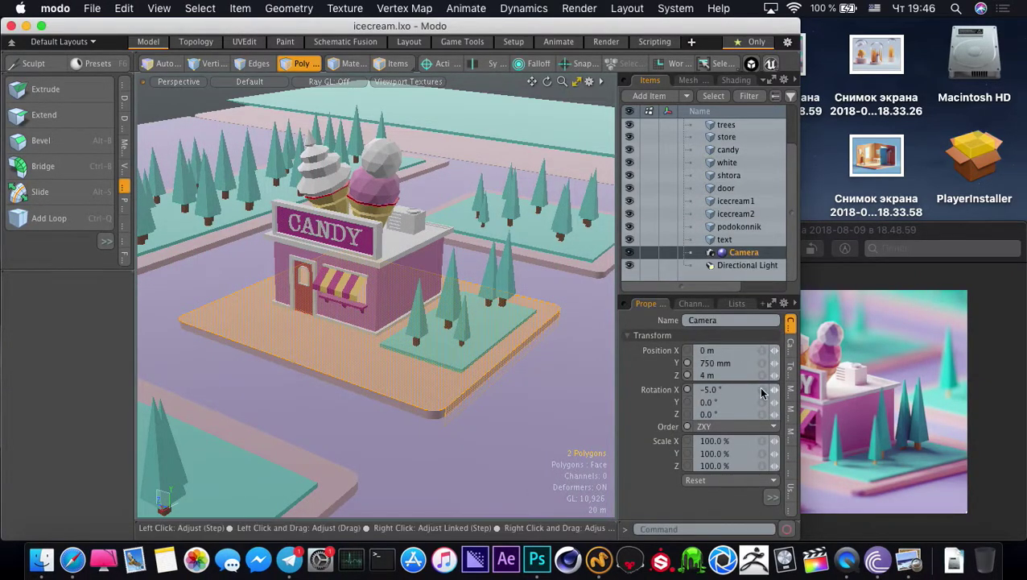
# Look through the camera's property groups and set its Angle of View to 37.5° in the projection settings
pyautogui.click(789, 346)
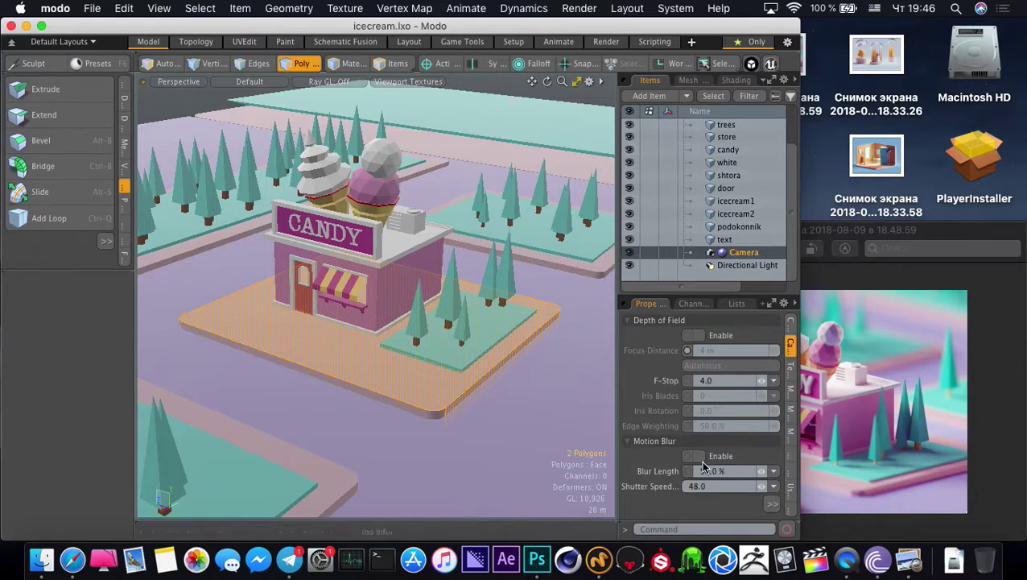
pyautogui.moveTo(663, 293); pyautogui.dragTo(663, 202)
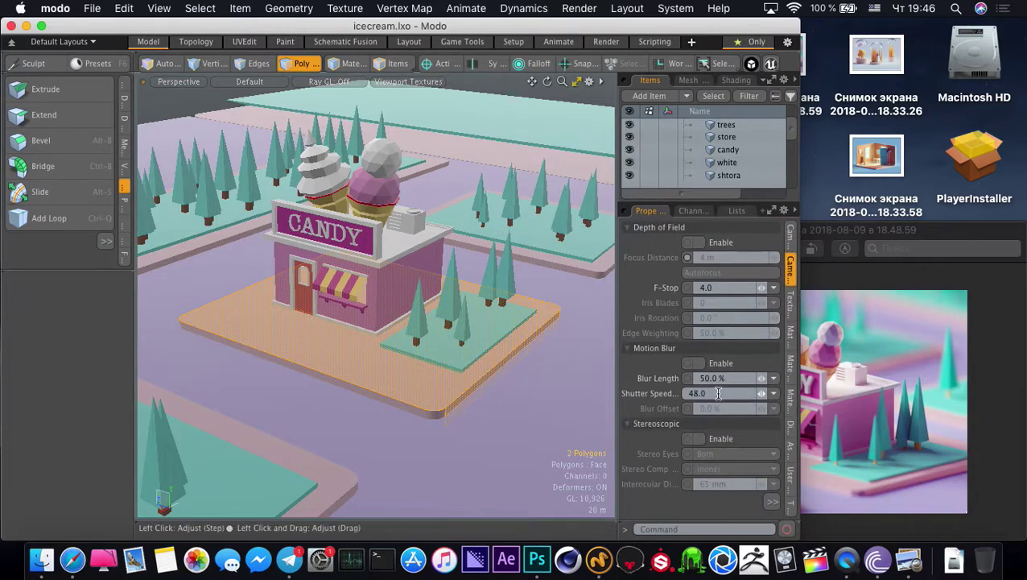
pyautogui.click(770, 505)
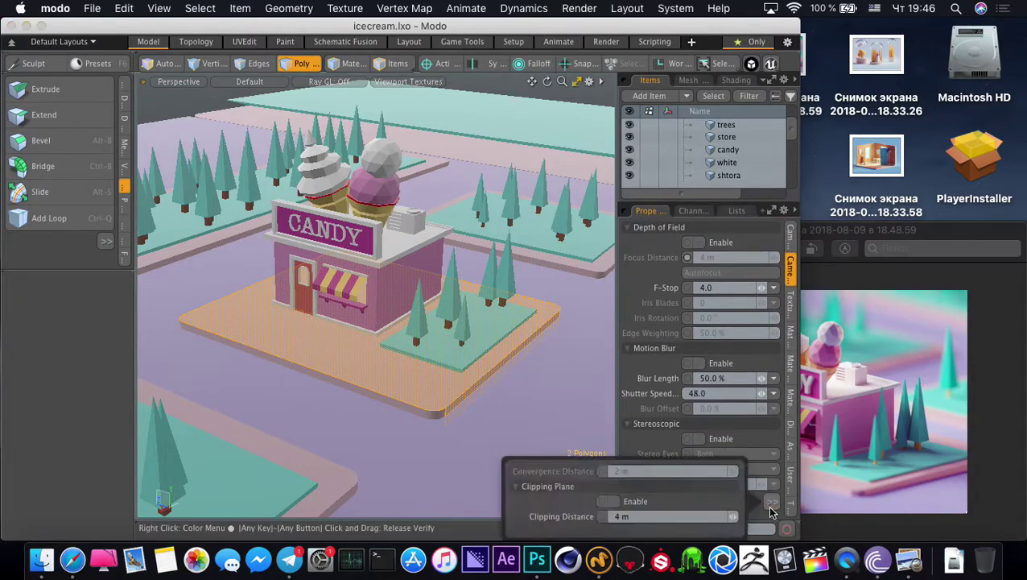
pyautogui.click(770, 505)
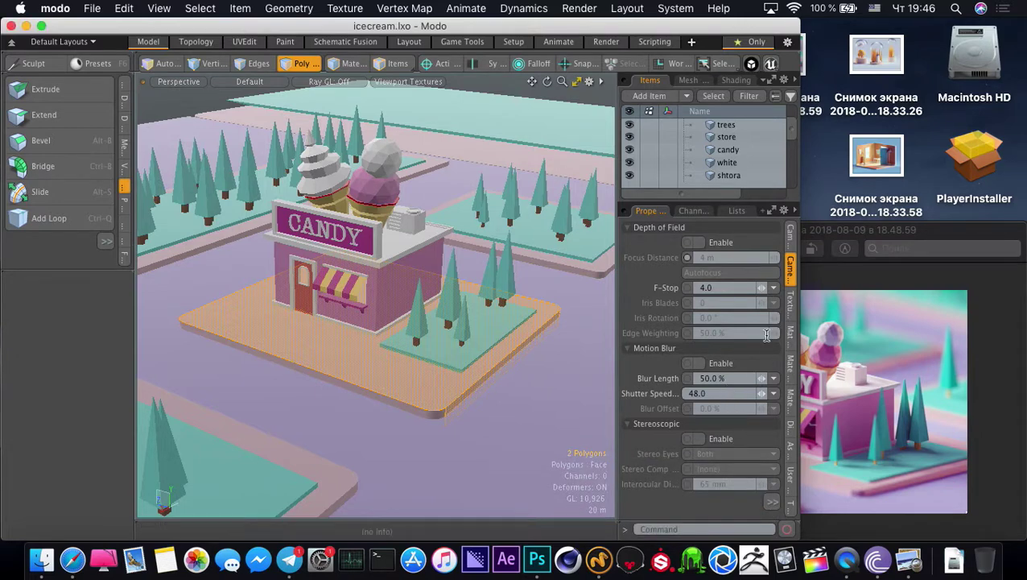
pyautogui.click(790, 303)
pyautogui.click(791, 332)
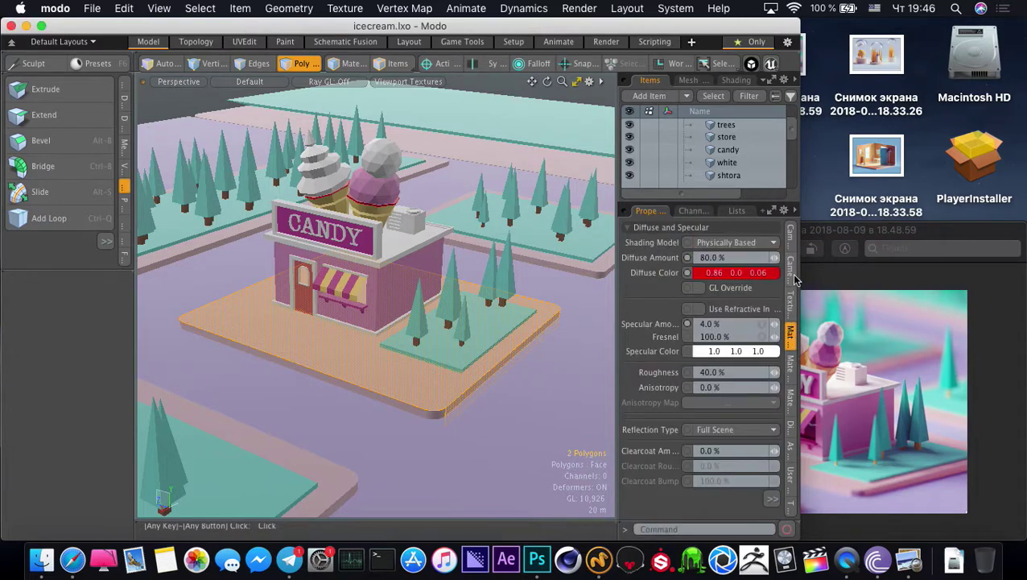
pyautogui.click(791, 235)
pyautogui.click(653, 242)
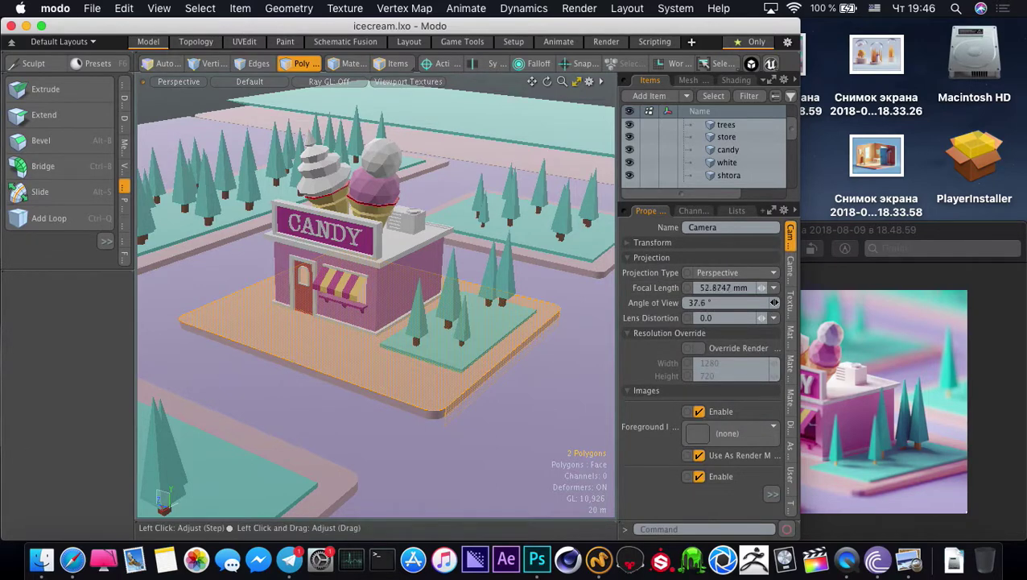
pyautogui.moveTo(773, 302); pyautogui.dragTo(769, 303)
# Switch the viewport to the scene's Camera and frame the shop and its trees at a three-quarter angle
pyautogui.click(178, 82)
pyautogui.moveTo(169, 96)
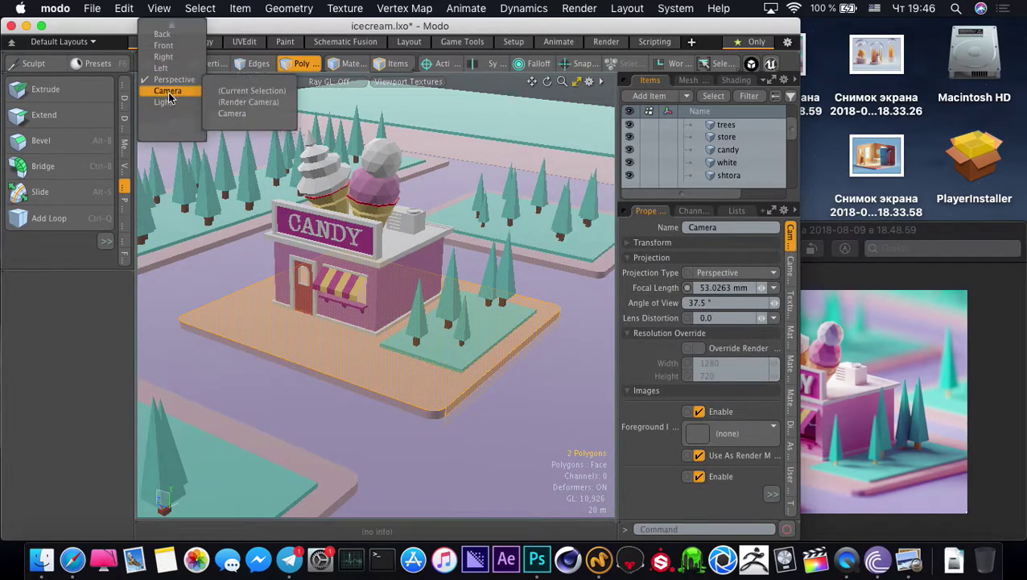
pyautogui.click(233, 113)
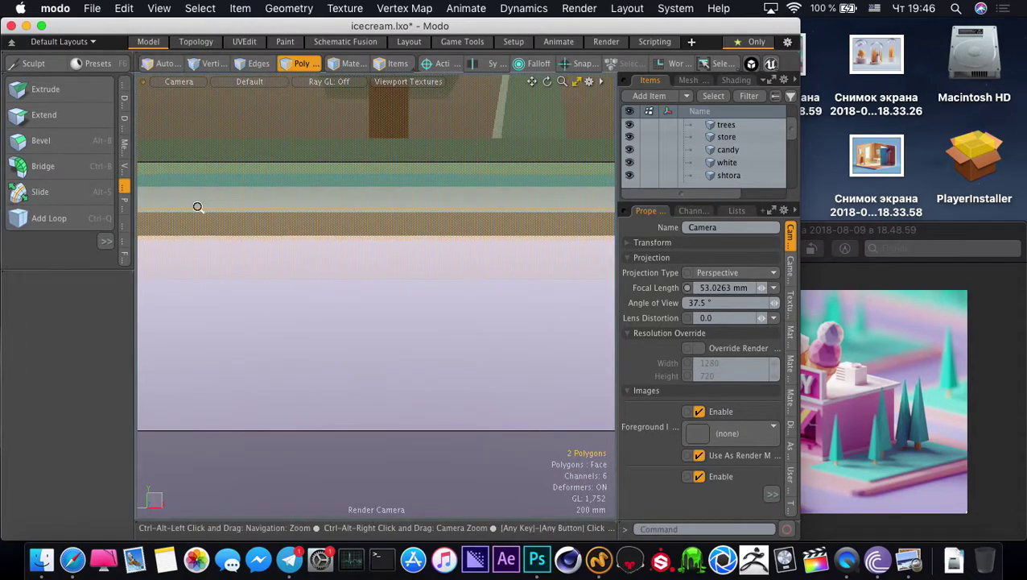
pyautogui.keyDown('ctrl'); pyautogui.keyDown('alt'); pyautogui.moveTo(322, 242); pyautogui.dragTo(127, 211); pyautogui.keyUp('alt'); pyautogui.keyUp('ctrl')
pyautogui.keyDown('ctrl'); pyautogui.keyDown('alt'); pyautogui.moveTo(435, 278); pyautogui.dragTo(265, 253); pyautogui.keyUp('alt'); pyautogui.keyUp('ctrl')
pyautogui.moveTo(499, 290)
pyautogui.keyDown('ctrl'); pyautogui.keyDown('alt'); pyautogui.mouseDown()
pyautogui.moveTo(425, 296)
pyautogui.moveTo(401, 312)
pyautogui.moveTo(385, 301)
pyautogui.moveTo(143, 339)
pyautogui.moveTo(344, 326)
pyautogui.moveTo(272, 282)
pyautogui.moveTo(366, 244)
pyautogui.mouseUp(); pyautogui.keyUp('alt'); pyautogui.keyUp('ctrl')
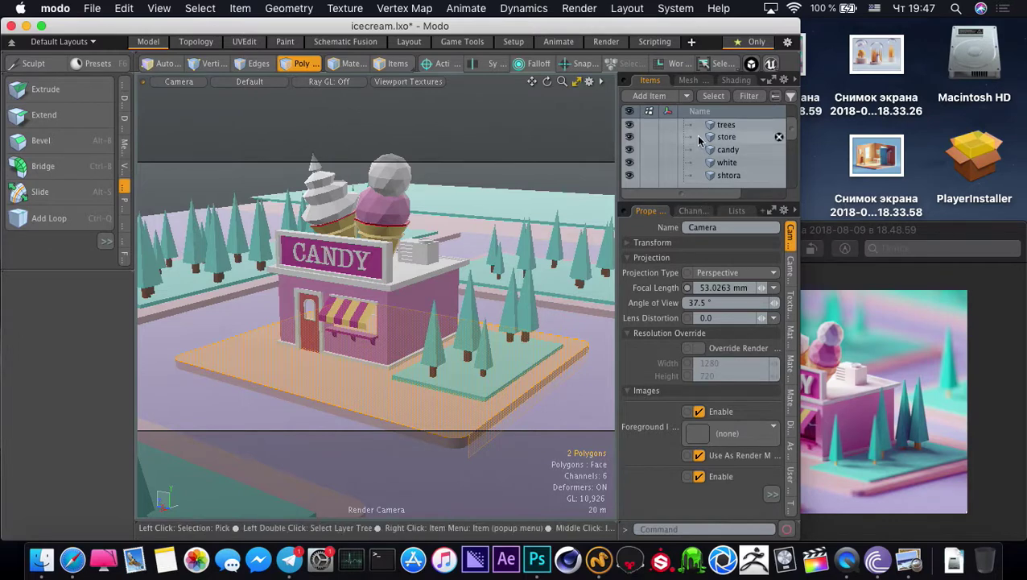
# Display the Render item's frame settings and move the reference and scene windows to uncover the reference file on the desktop
pyautogui.click(732, 80)
pyautogui.click(683, 139)
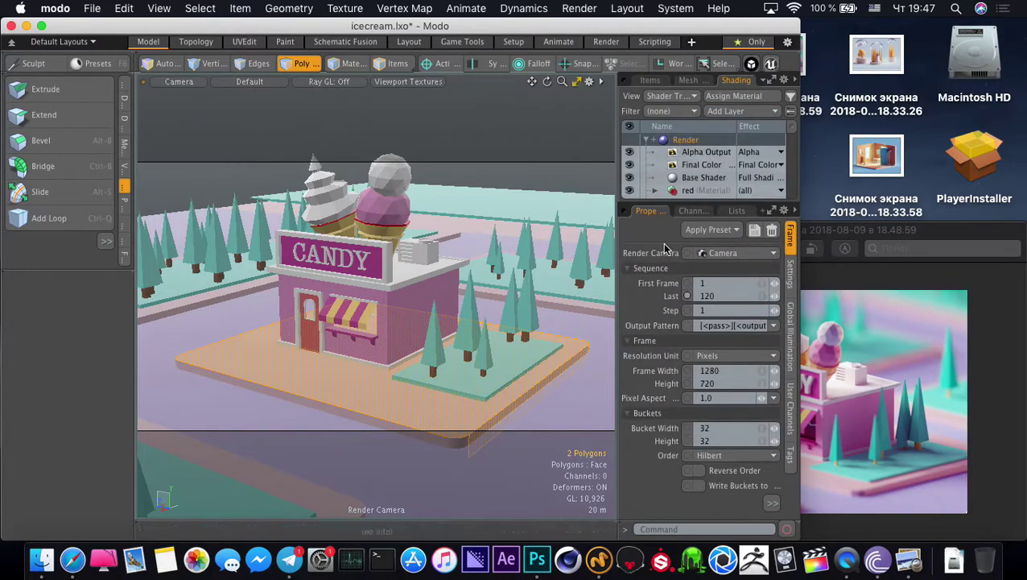
pyautogui.click(841, 231)
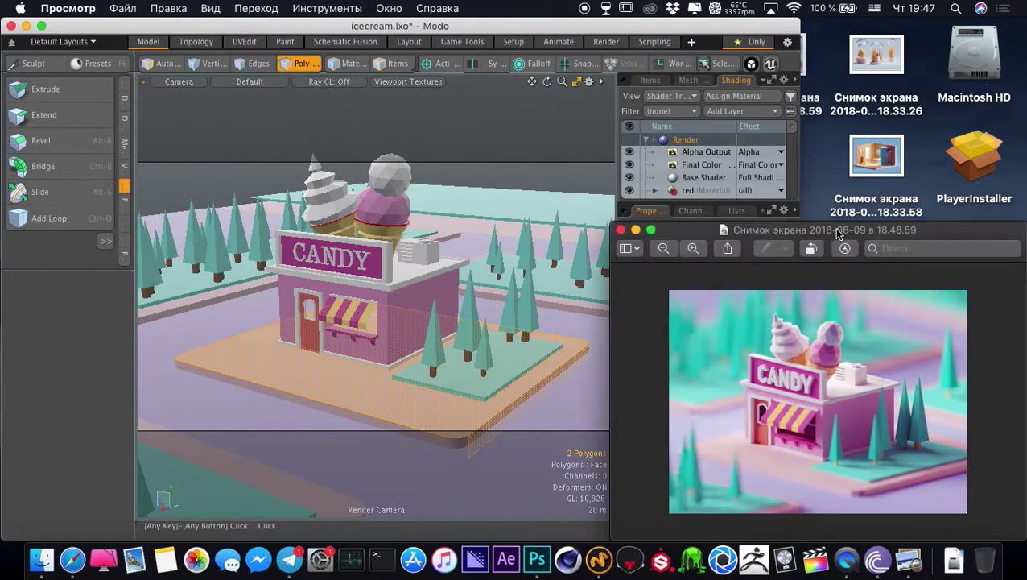
pyautogui.moveTo(836, 230); pyautogui.dragTo(768, 142)
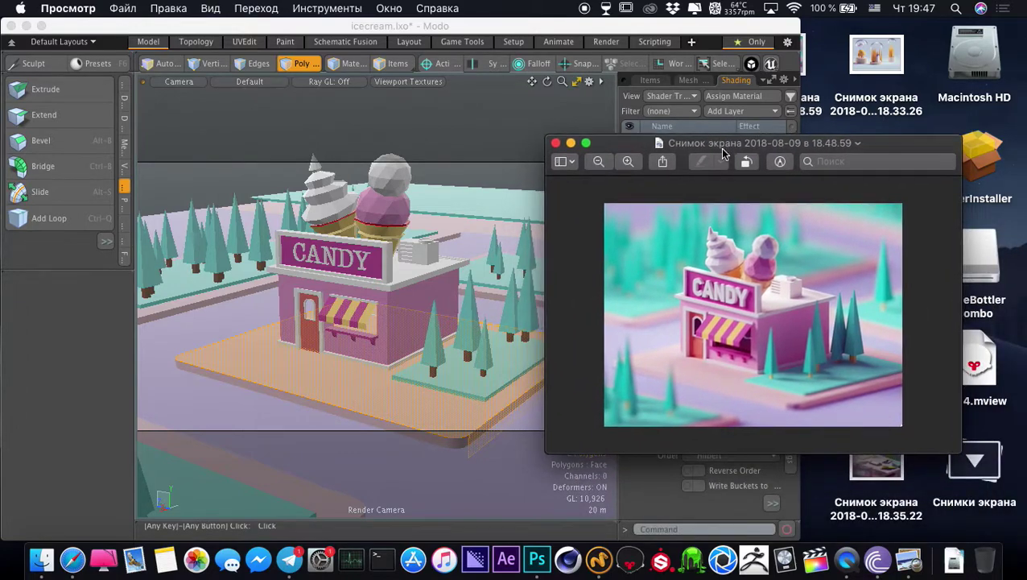
pyautogui.click(434, 28)
pyautogui.moveTo(434, 28); pyautogui.dragTo(344, 154)
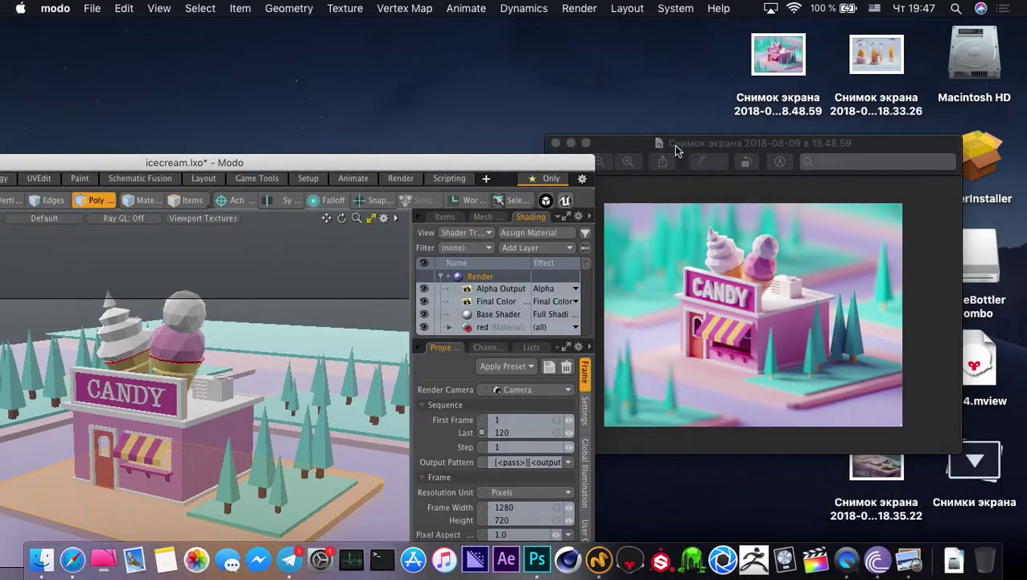
pyautogui.moveTo(676, 151); pyautogui.dragTo(419, 100)
# Check the reference screenshot's file information and the image viewer's commands for the picture's dimensions
pyautogui.click(673, 63)
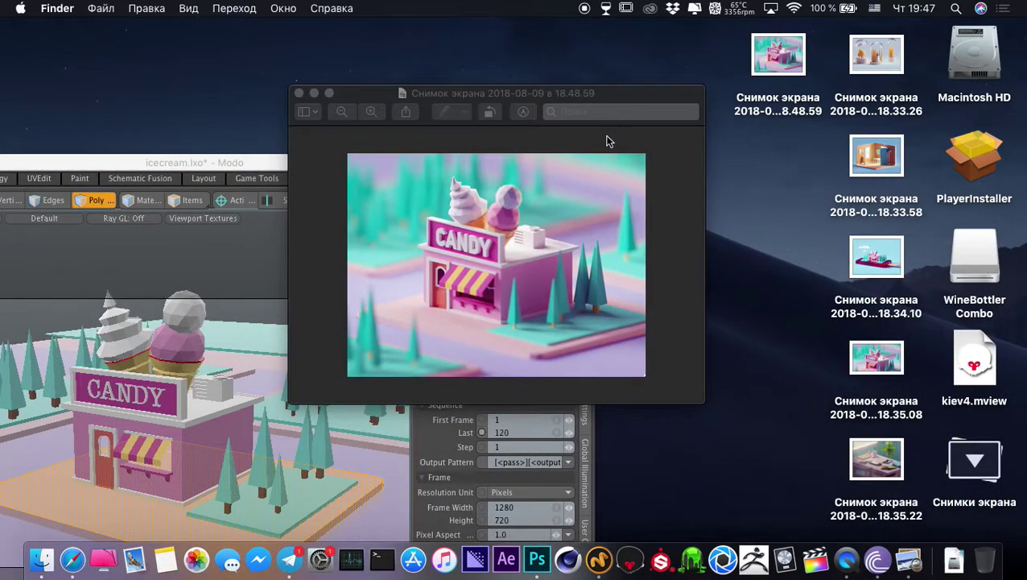
pyautogui.click(762, 73)
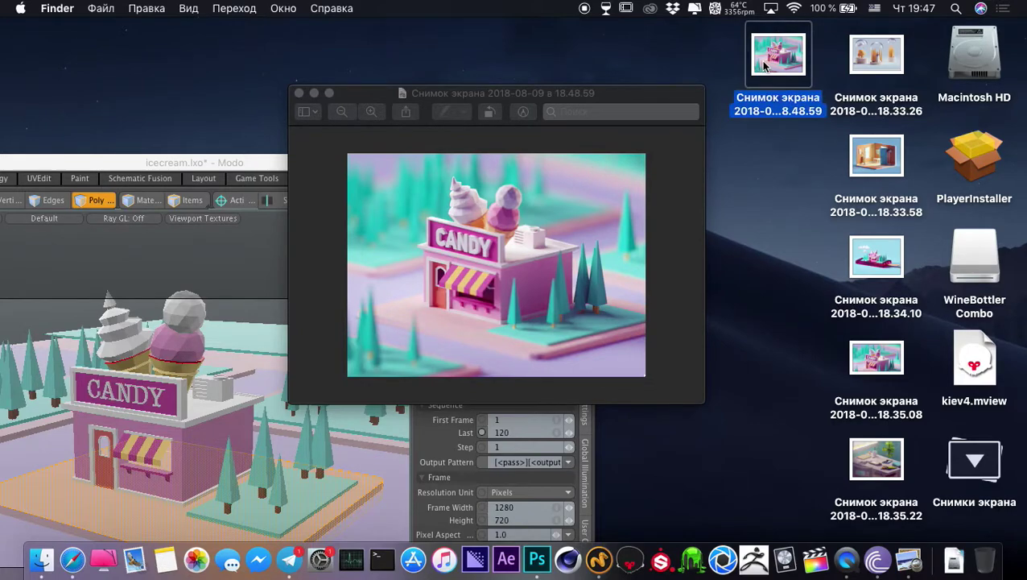
pyautogui.rightClick(765, 66)
pyautogui.click(568, 154)
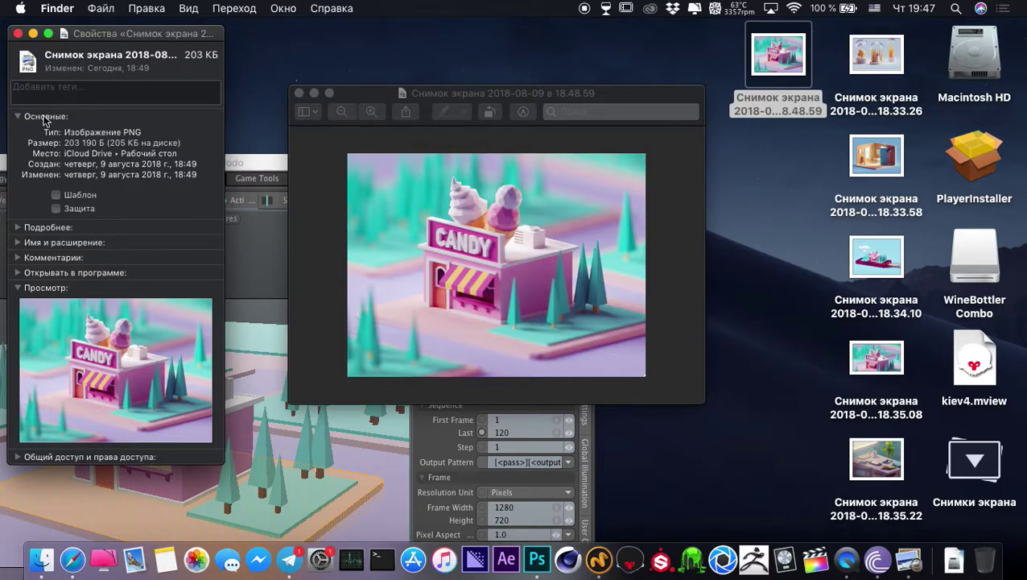
pyautogui.click(18, 34)
pyautogui.click(367, 101)
pyautogui.click(98, 8)
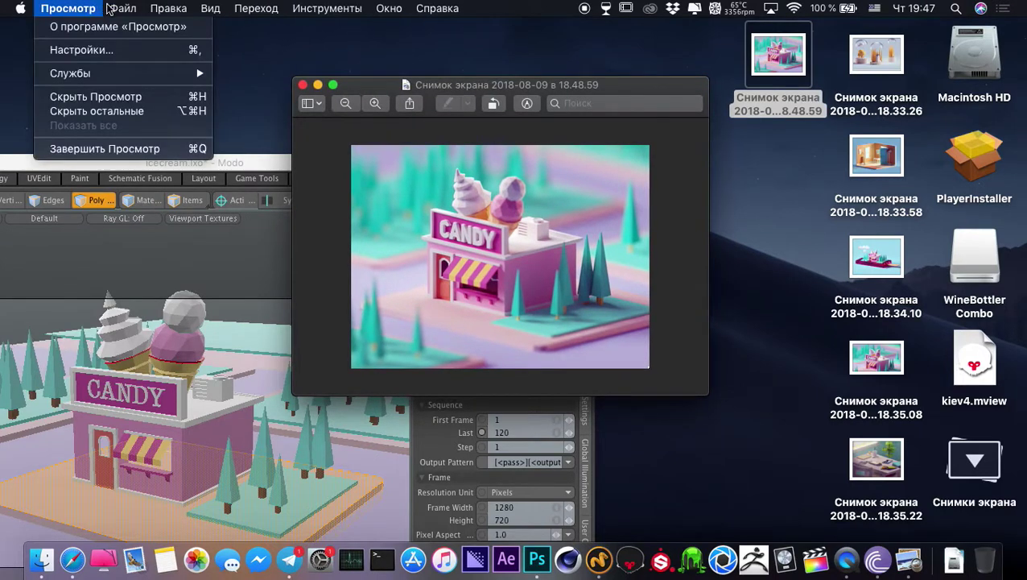
pyautogui.moveTo(108, 8)
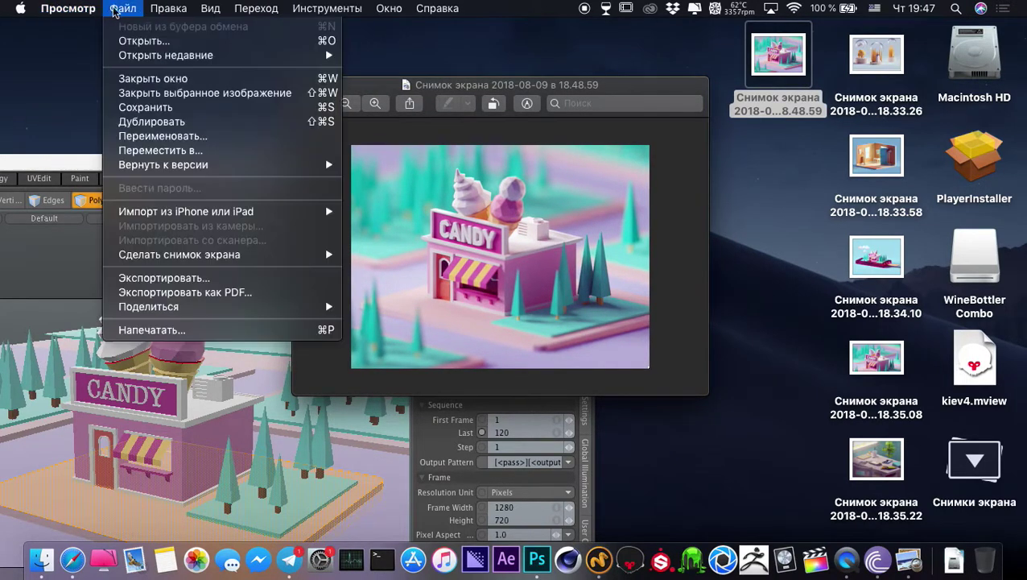
pyautogui.click(166, 12)
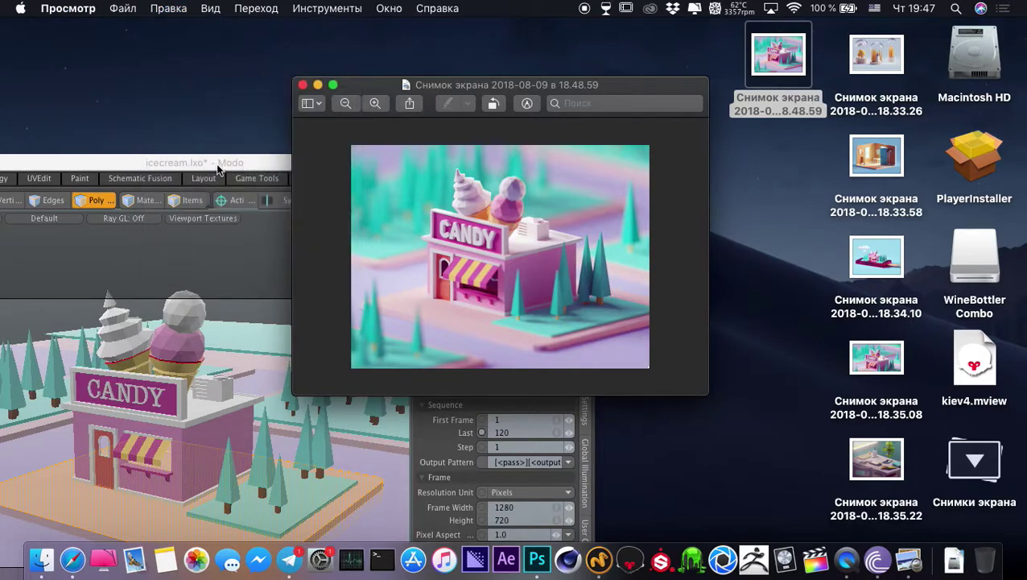
# Arrange the scene window and the reference image window side by side again
pyautogui.moveTo(216, 168); pyautogui.dragTo(286, 131)
pyautogui.click(383, 87)
pyautogui.moveTo(383, 87); pyautogui.dragTo(756, 235)
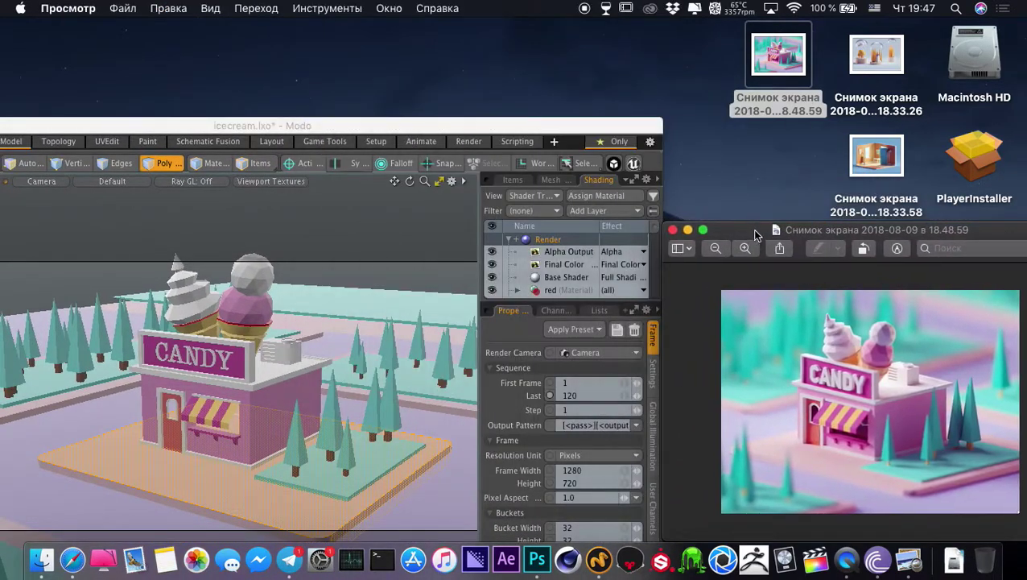
pyautogui.doubleClick(449, 127)
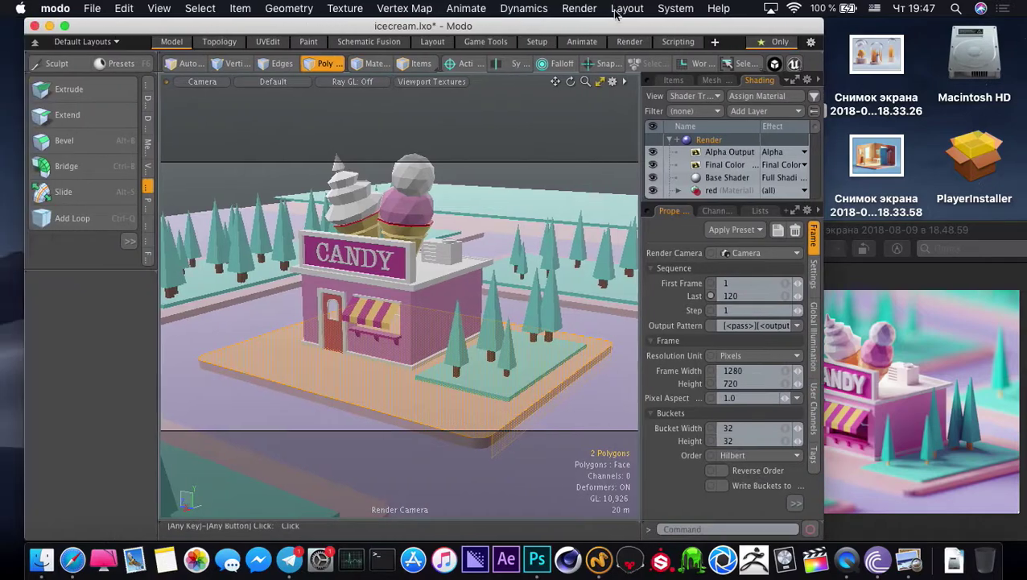
# Set the render frame size to 400 pixels wide and 300 pixels high
pyautogui.click(734, 371)
pyautogui.write('4')
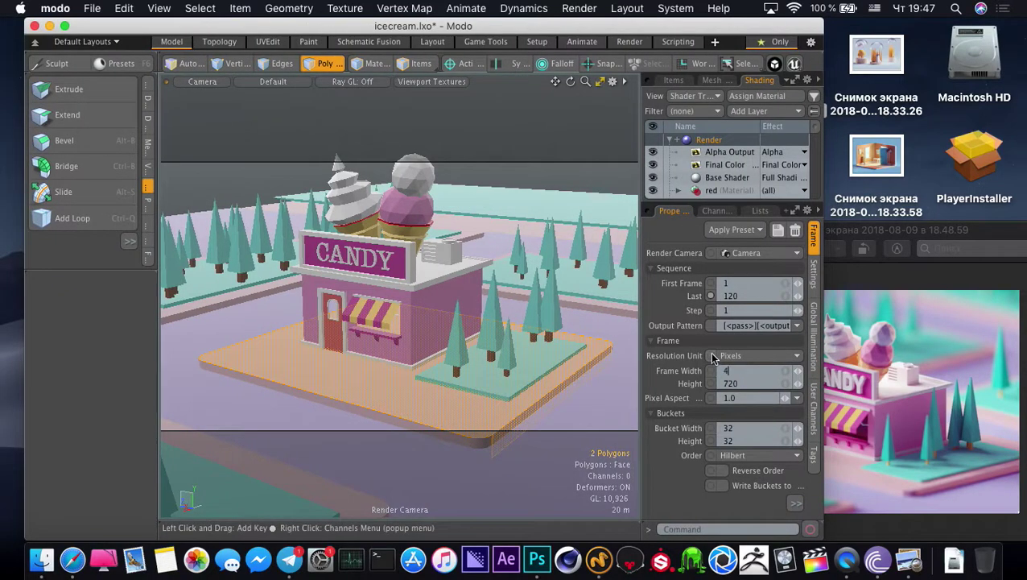
pyautogui.write('00')
pyautogui.press('Tab')
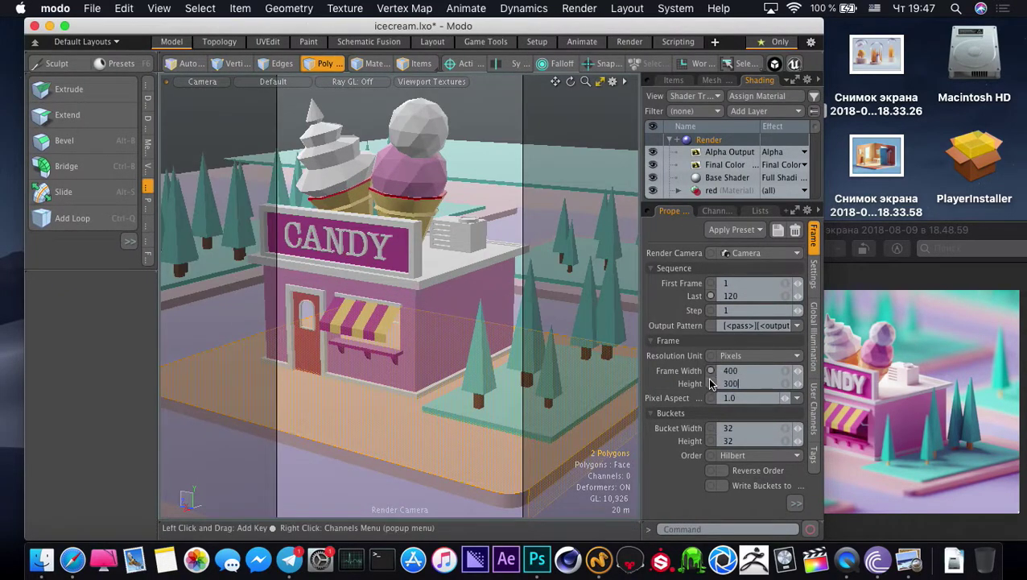
pyautogui.write('300')
pyautogui.press('Return')
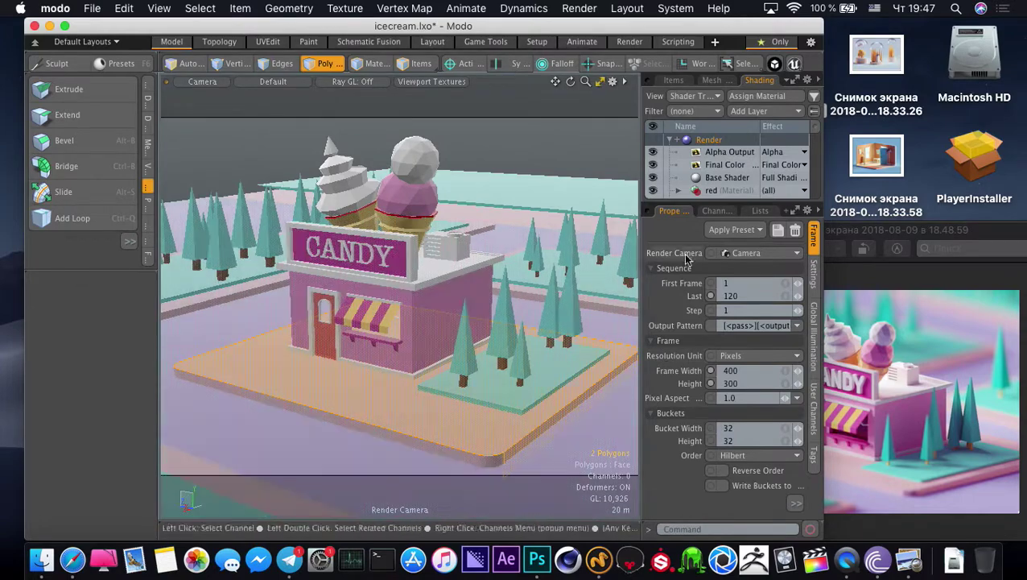
# Clear the floor polygon selection and orbit the camera to view the shop from slightly higher
pyautogui.moveTo(863, 233); pyautogui.dragTo(860, 232)
pyautogui.click(444, 193)
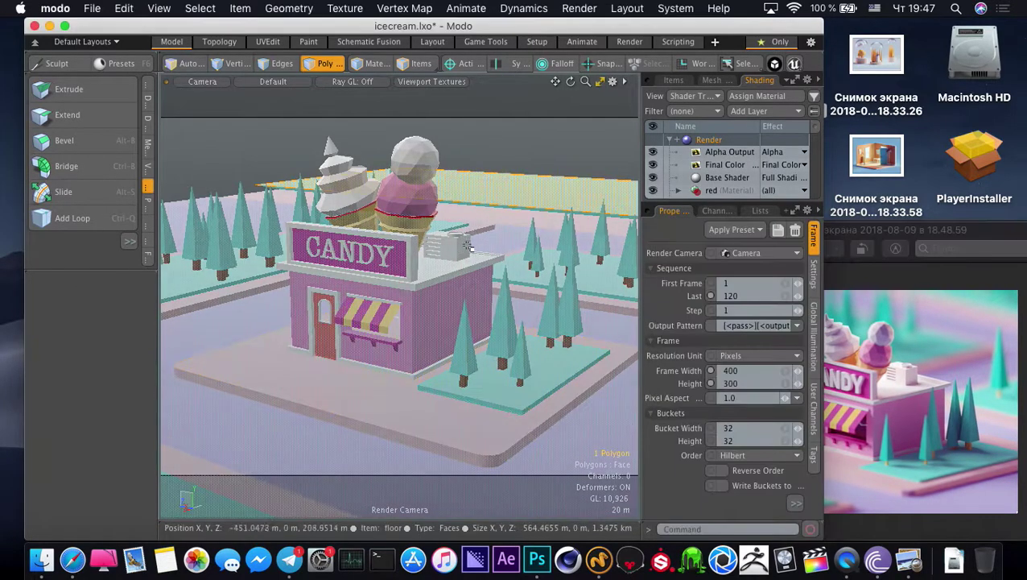
pyautogui.click(235, 164)
pyautogui.keyDown('alt'); pyautogui.moveTo(422, 278); pyautogui.dragTo(417, 329); pyautogui.keyUp('alt')
pyautogui.keyDown('alt'); pyautogui.moveTo(359, 303); pyautogui.dragTo(356, 281); pyautogui.keyUp('alt')
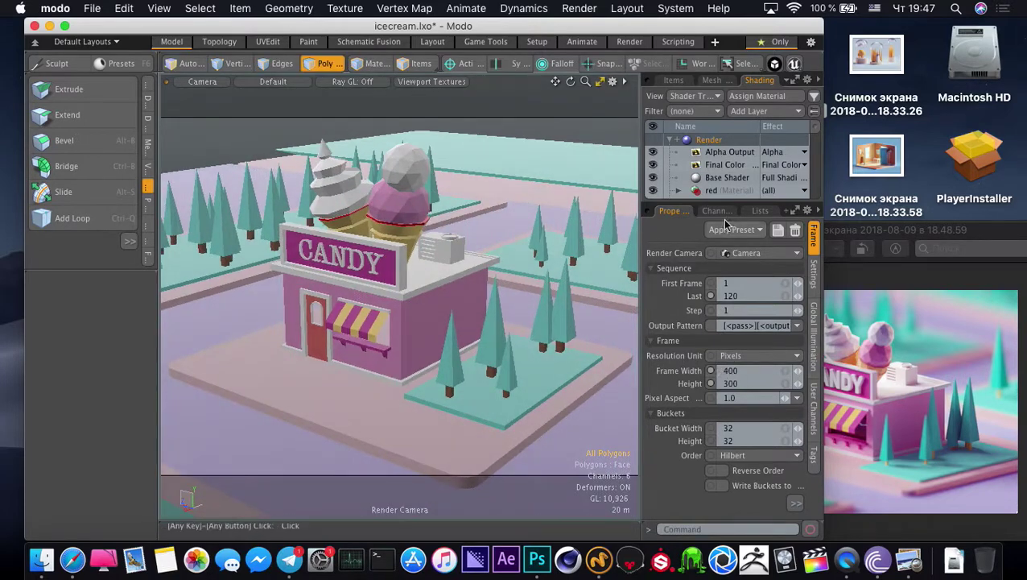
# Enlarge the item list, select the Camera item and set its Angle of View to 21.8°
pyautogui.moveTo(686, 201); pyautogui.dragTo(685, 243)
pyautogui.click(674, 80)
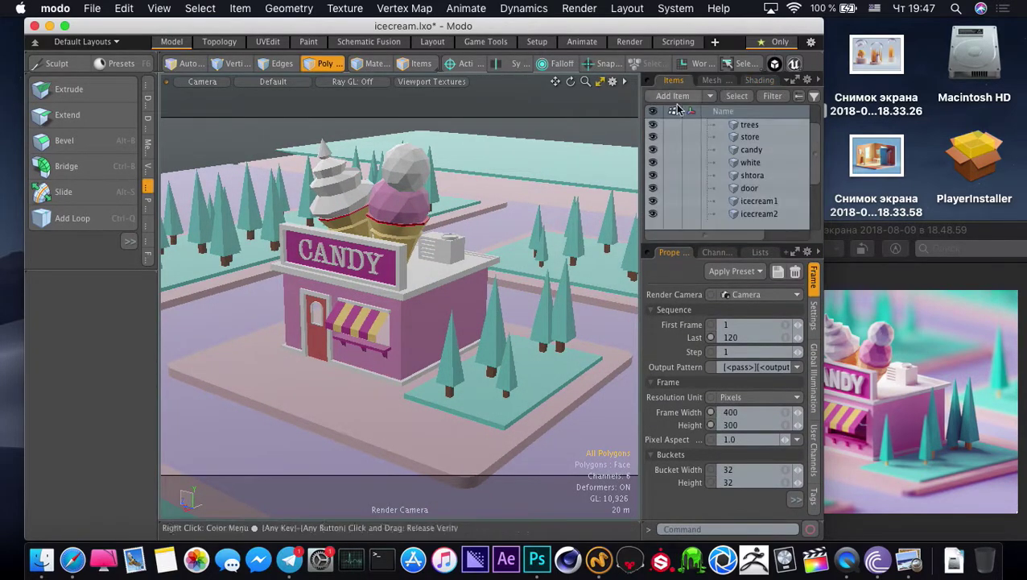
pyautogui.scroll(-2, 757, 201)
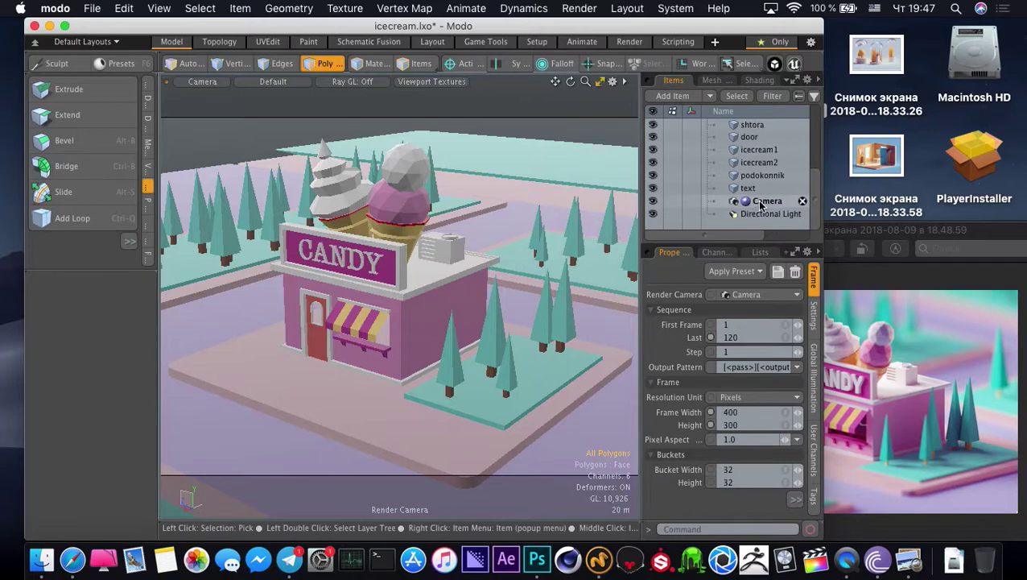
pyautogui.click(760, 201)
pyautogui.moveTo(790, 342); pyautogui.dragTo(739, 348)
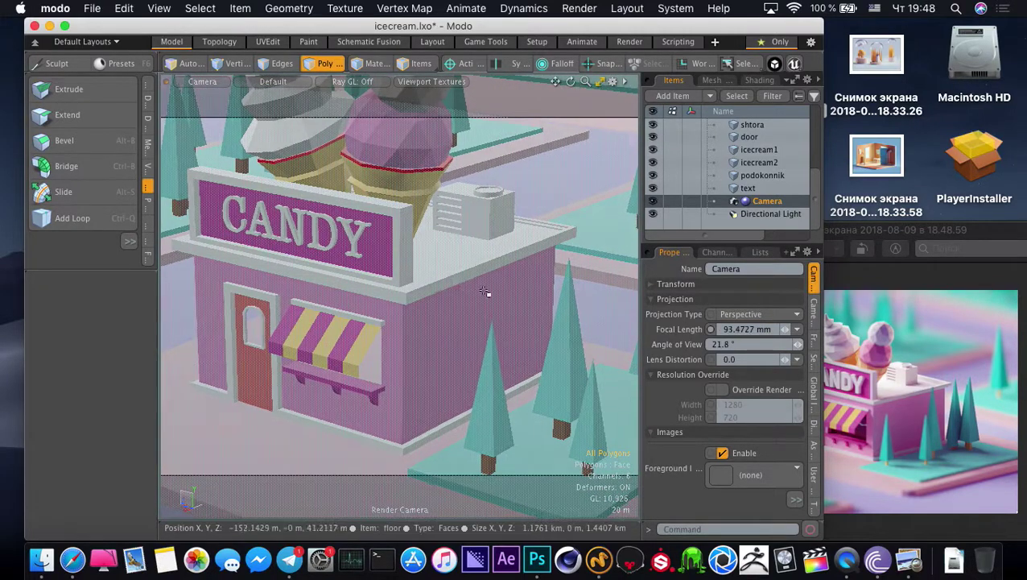
# Pull the camera back and orbit it to frame the whole shop platform, placing the reference image beside it for comparison
pyautogui.keyDown('ctrl'); pyautogui.keyDown('alt'); pyautogui.moveTo(378, 281); pyautogui.dragTo(371, 304); pyautogui.keyUp('alt'); pyautogui.keyUp('ctrl')
pyautogui.keyDown('alt'); pyautogui.moveTo(539, 410); pyautogui.dragTo(476, 381); pyautogui.keyUp('alt')
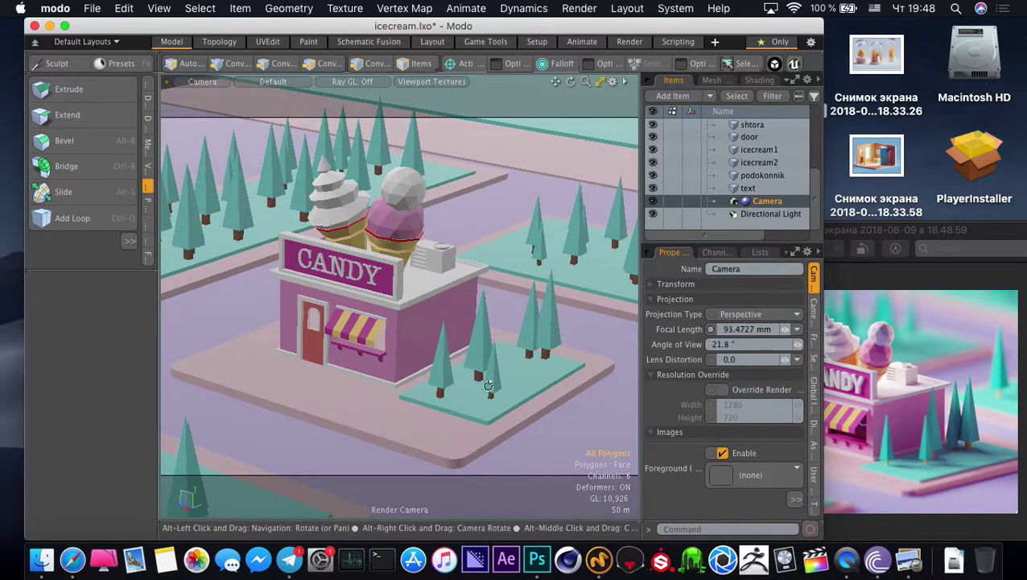
pyautogui.keyDown('alt'); pyautogui.moveTo(487, 386); pyautogui.dragTo(525, 374); pyautogui.keyUp('alt')
pyautogui.click(908, 378)
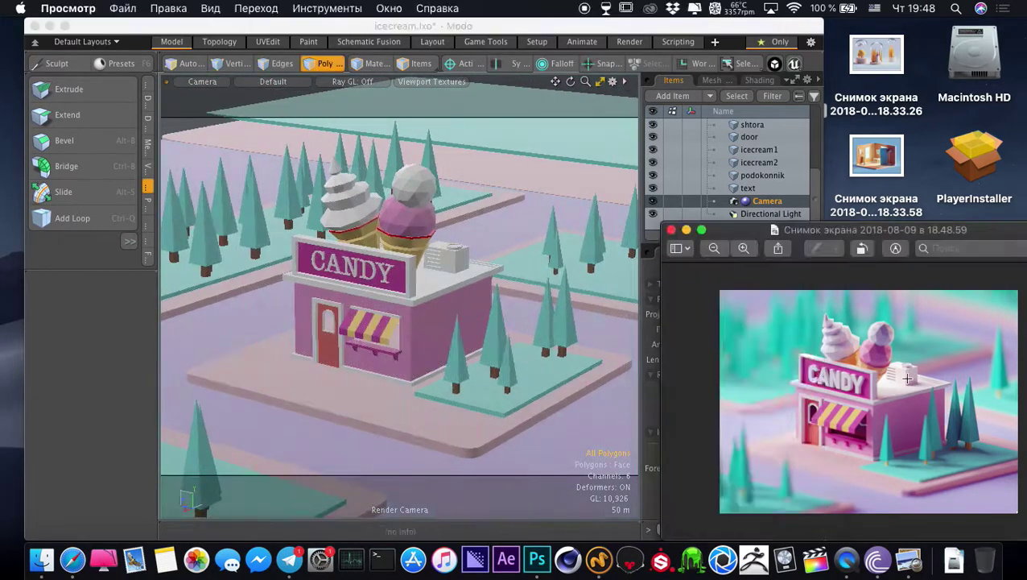
pyautogui.moveTo(785, 230); pyautogui.dragTo(780, 83)
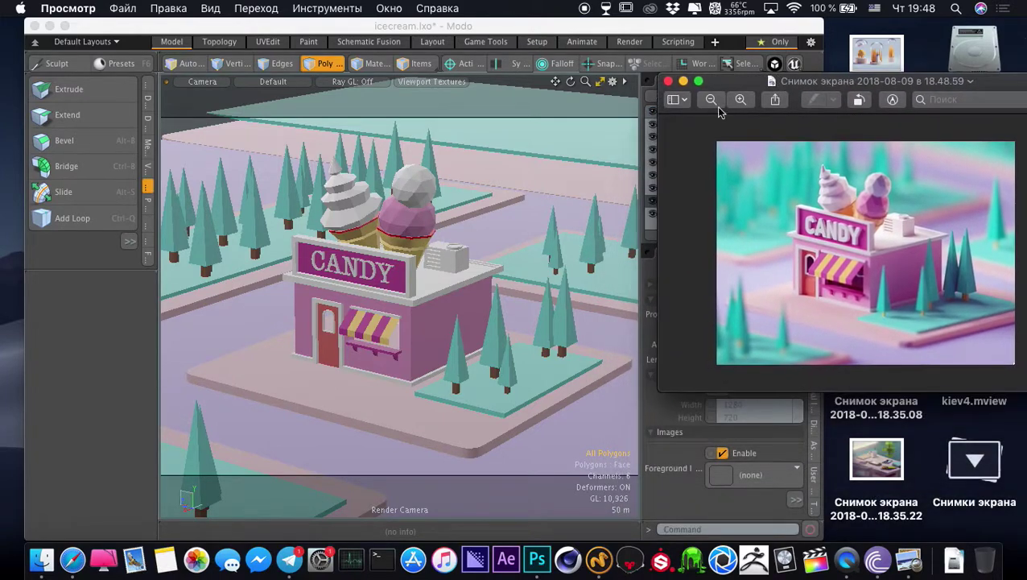
# Refine the camera's orbit and pan against the reference, shifting the shop slightly up and right in the frame
pyautogui.click(502, 256)
pyautogui.keyDown('alt'); pyautogui.moveTo(502, 256); pyautogui.dragTo(489, 284); pyautogui.keyUp('alt')
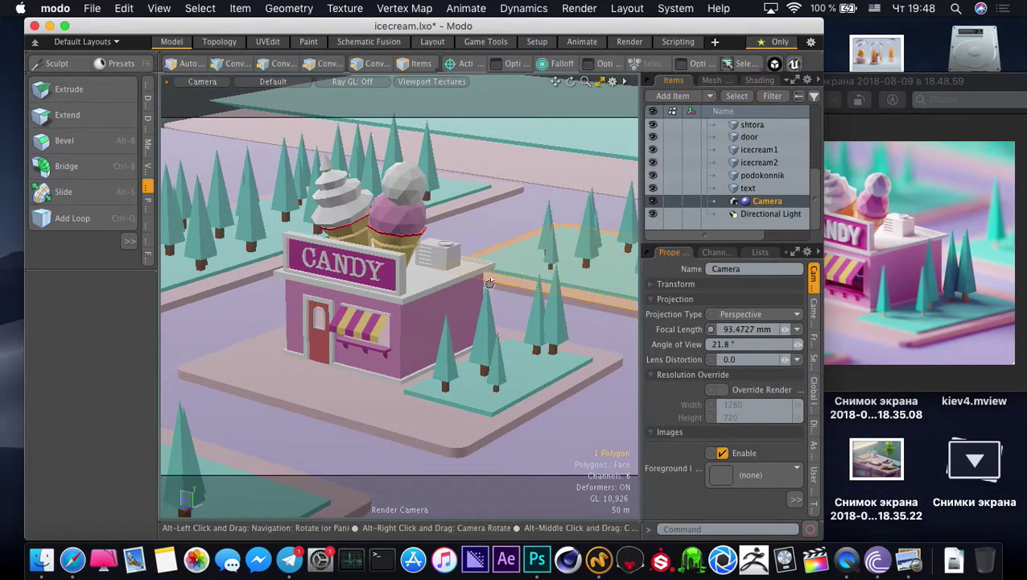
pyautogui.keyDown('alt'); pyautogui.moveTo(502, 357); pyautogui.dragTo(506, 356); pyautogui.keyUp('alt')
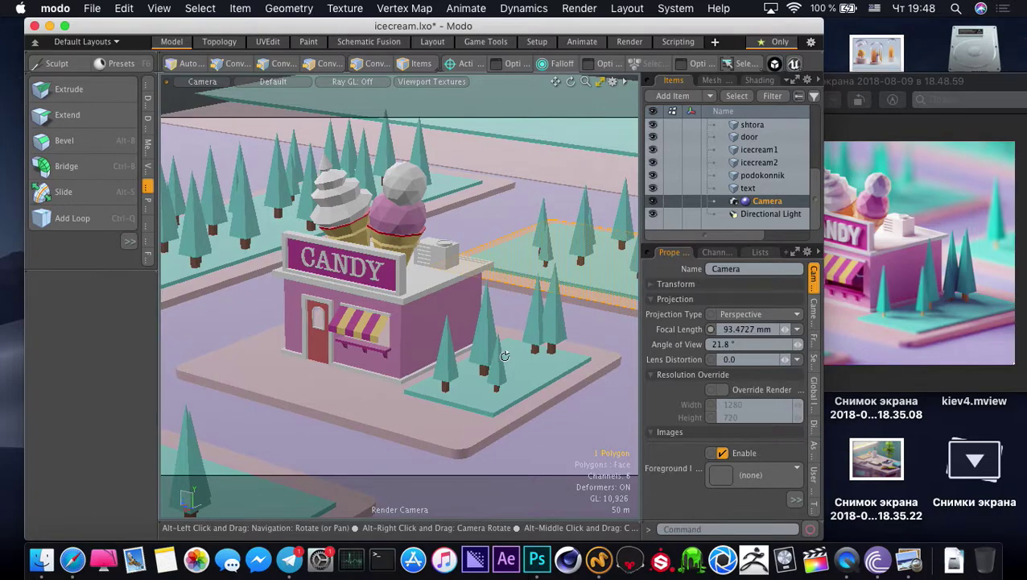
pyautogui.click(844, 318)
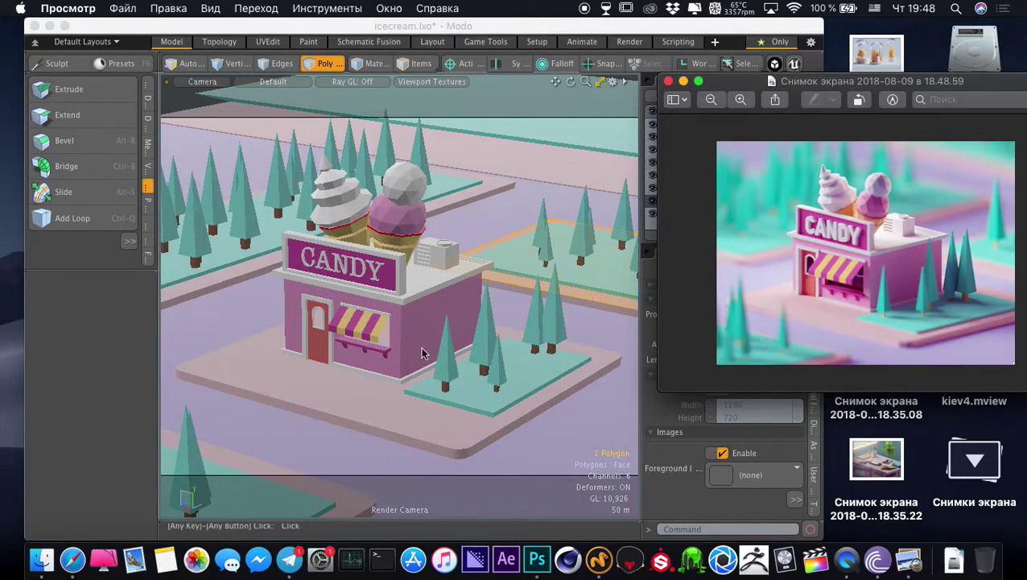
pyautogui.click(422, 352)
pyautogui.keyDown('alt'); pyautogui.keyDown('shift'); pyautogui.moveTo(294, 408); pyautogui.dragTo(403, 396); pyautogui.keyUp('shift'); pyautogui.keyUp('alt')
pyautogui.click(876, 329)
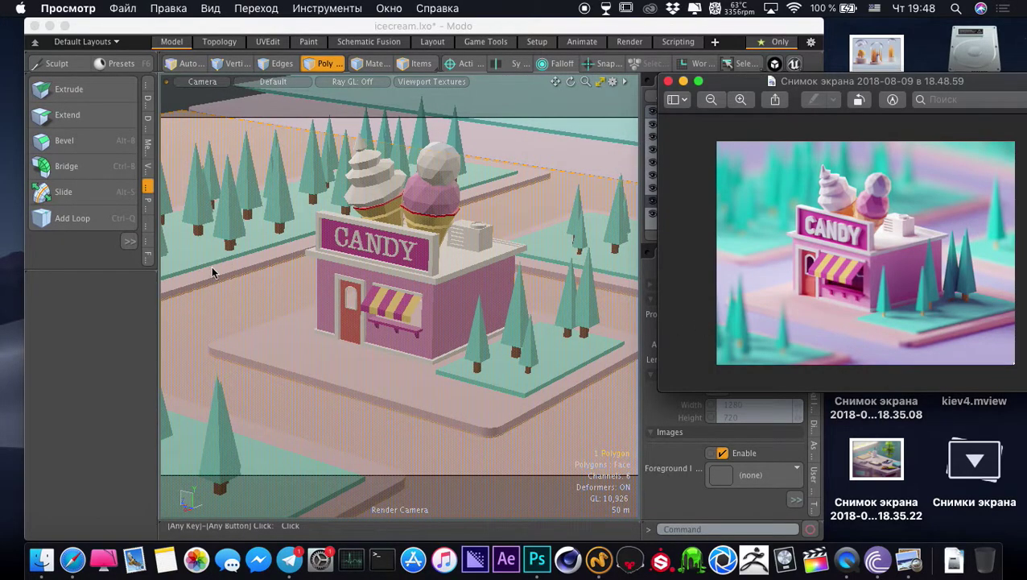
pyautogui.click(244, 281)
pyautogui.keyDown('alt'); pyautogui.moveTo(245, 282); pyautogui.dragTo(261, 323); pyautogui.keyUp('alt')
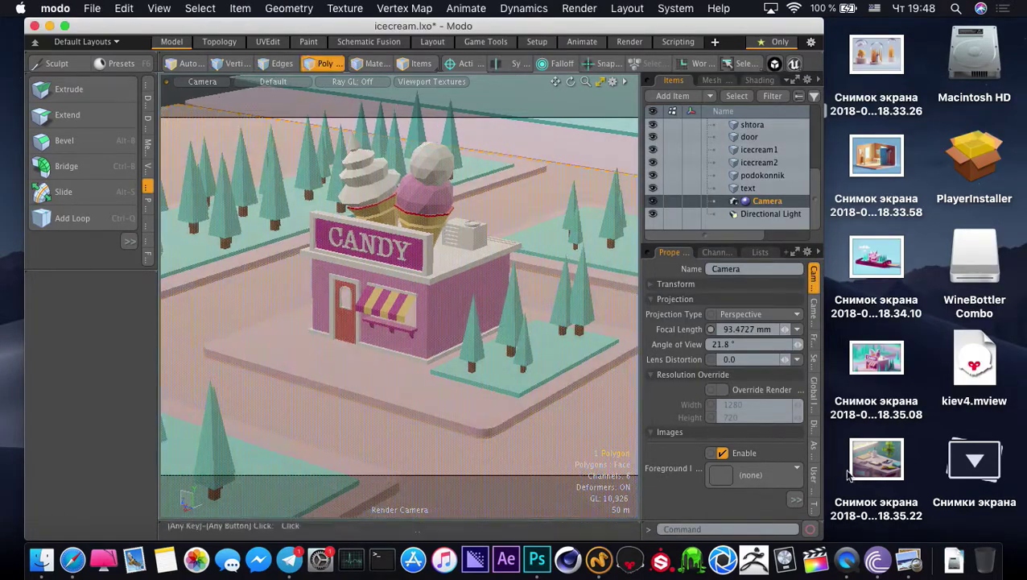
# Compare the background tree platforms with the reference image and switch to vertex selection mode
pyautogui.click(908, 560)
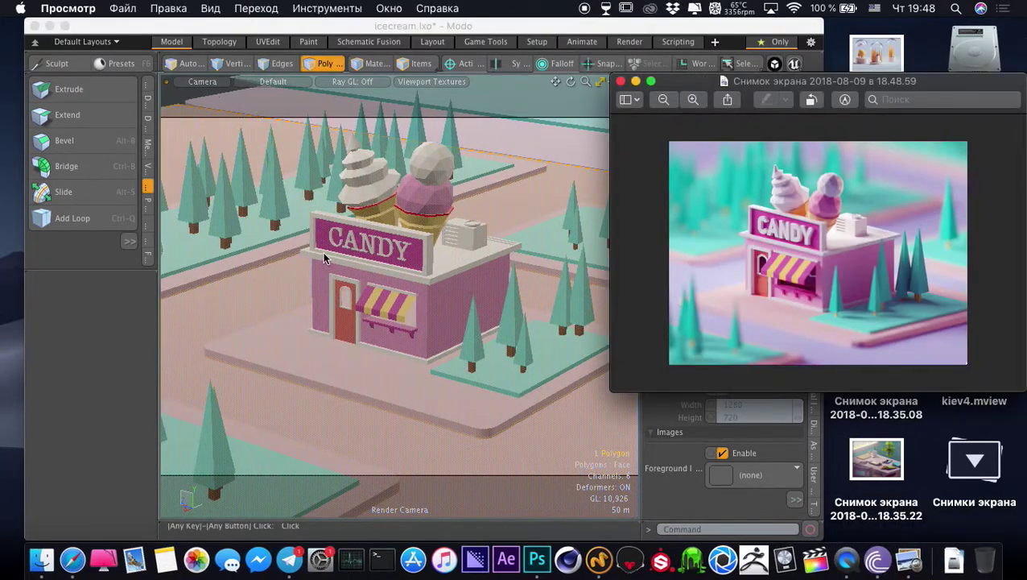
pyautogui.click(256, 219)
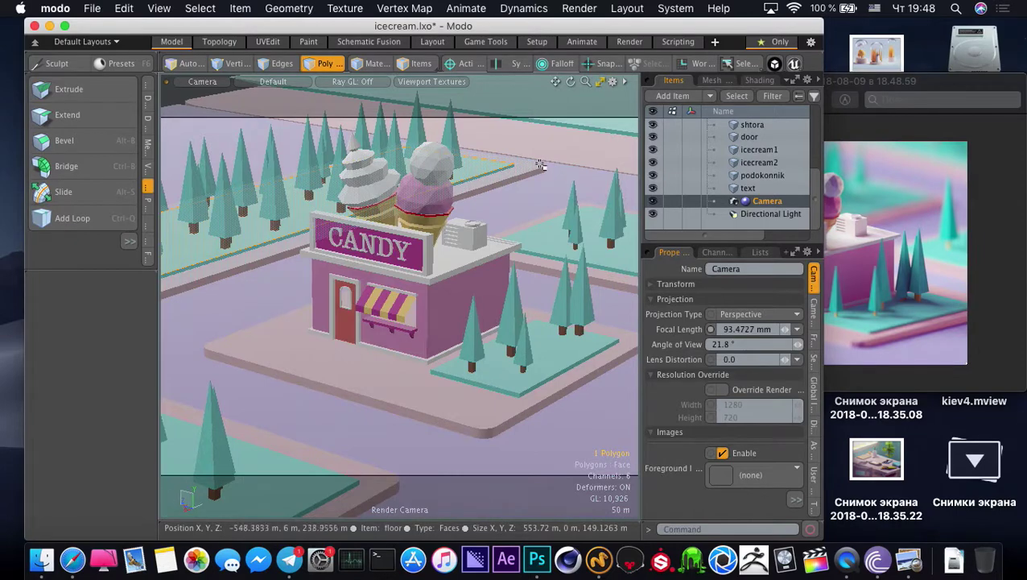
pyautogui.press('1')
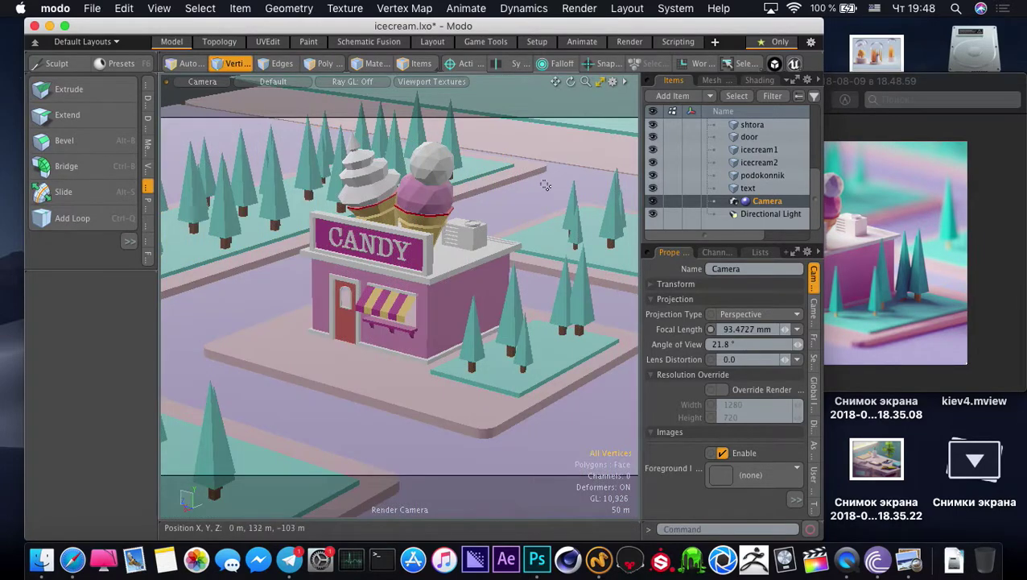
pyautogui.click(884, 263)
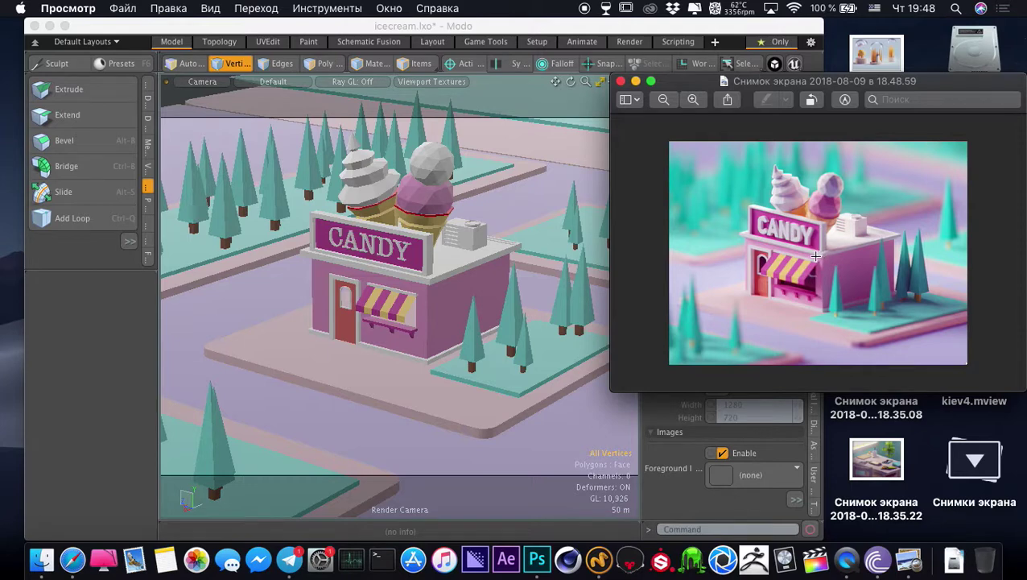
# Keep the Camera view and restore the four-view layout with the top, camera, back and right views
pyautogui.click(175, 465)
pyautogui.click(198, 82)
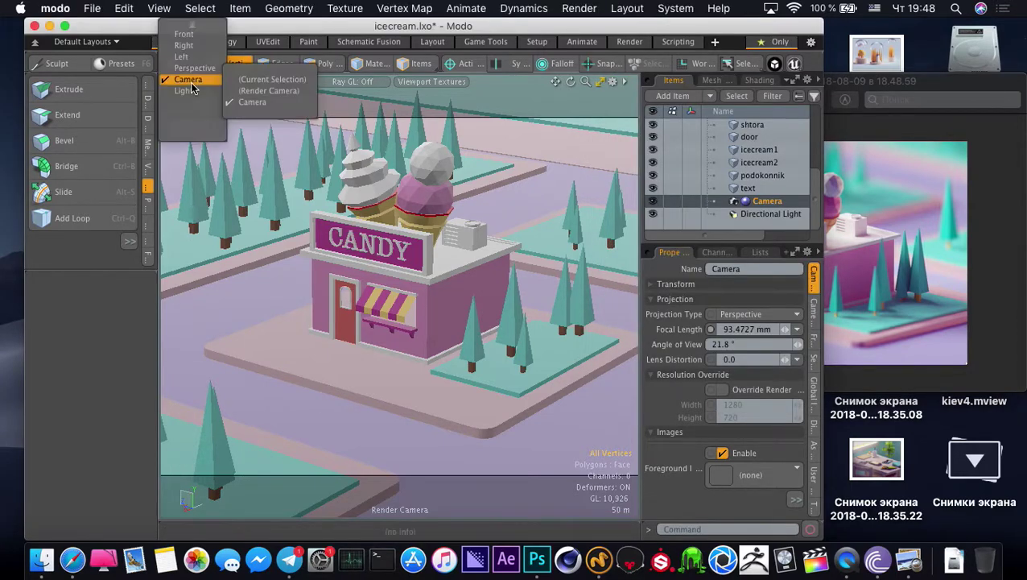
pyautogui.click(297, 193)
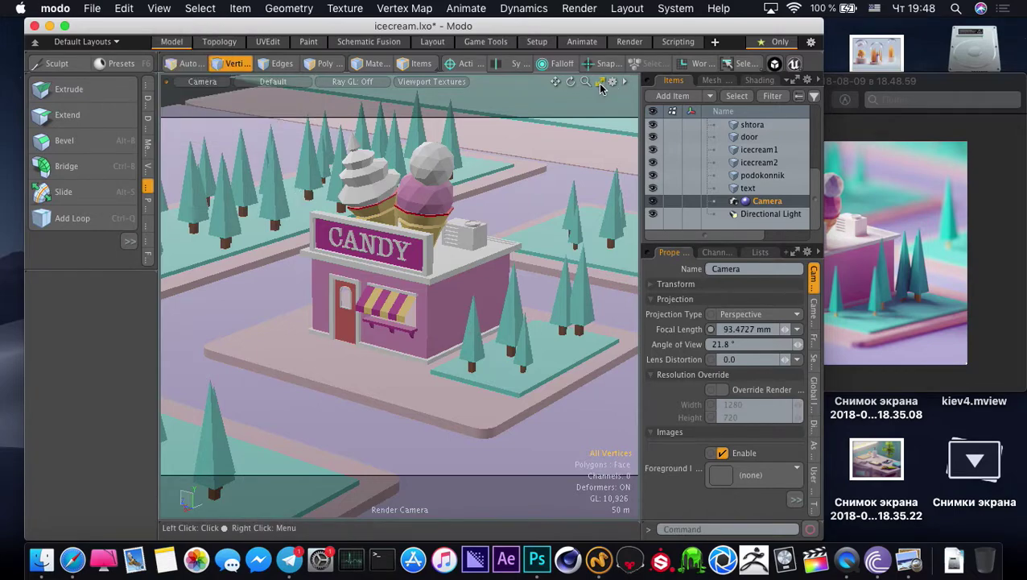
pyautogui.click(600, 84)
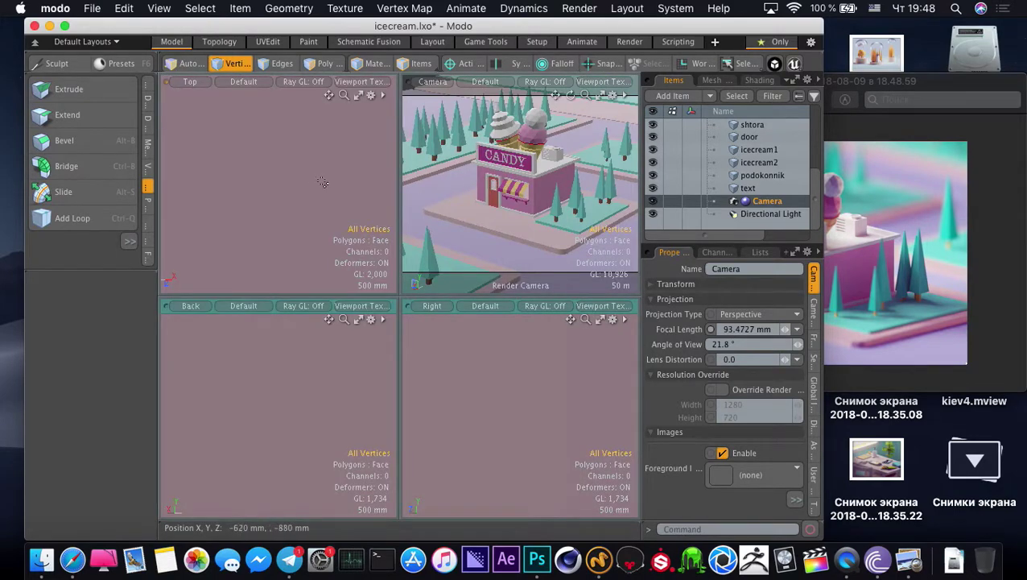
# Switch the Top view to Perspective and frame the foreground tree platform together with the shop in it
pyautogui.click(190, 81)
pyautogui.click(182, 147)
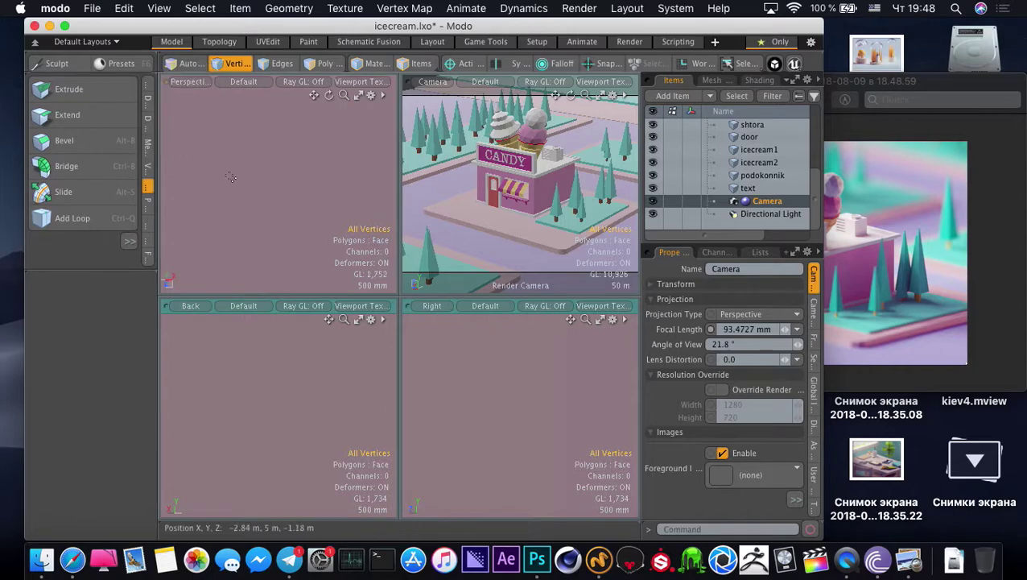
pyautogui.keyDown('ctrl'); pyautogui.keyDown('alt'); pyautogui.moveTo(227, 188); pyautogui.dragTo(173, 189); pyautogui.keyUp('alt'); pyautogui.keyUp('ctrl')
pyautogui.keyDown('alt'); pyautogui.moveTo(181, 242); pyautogui.dragTo(273, 195); pyautogui.keyUp('alt')
pyautogui.keyDown('alt'); pyautogui.moveTo(274, 195); pyautogui.dragTo(309, 192); pyautogui.keyUp('alt')
pyautogui.keyDown('alt'); pyautogui.moveTo(309, 192); pyautogui.dragTo(265, 204); pyautogui.keyUp('alt')
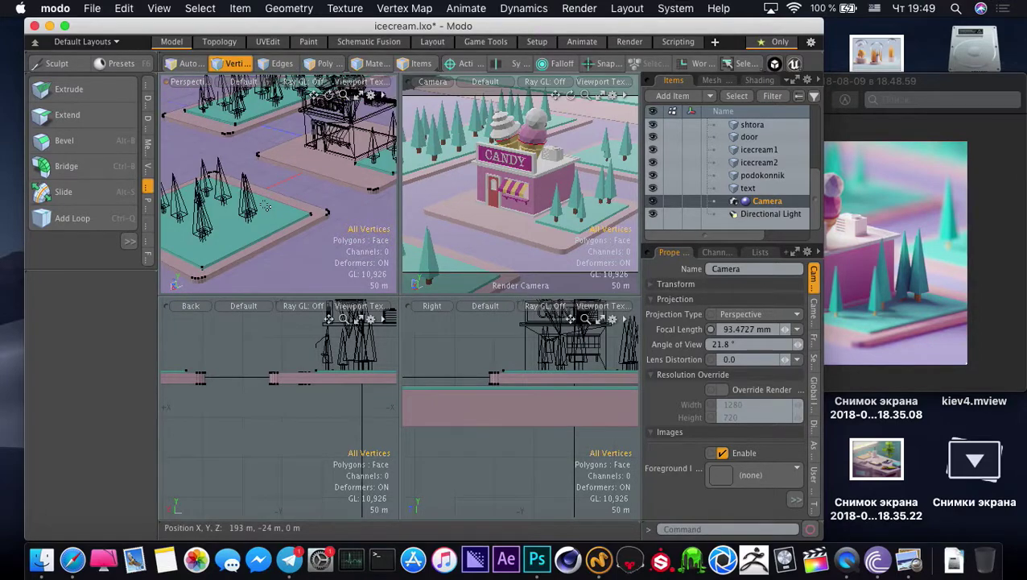
# Select all polygons of the foreground tree platform and move it slightly along X, checking its position against the reference image
pyautogui.press('3')
pyautogui.doubleClick(271, 208)
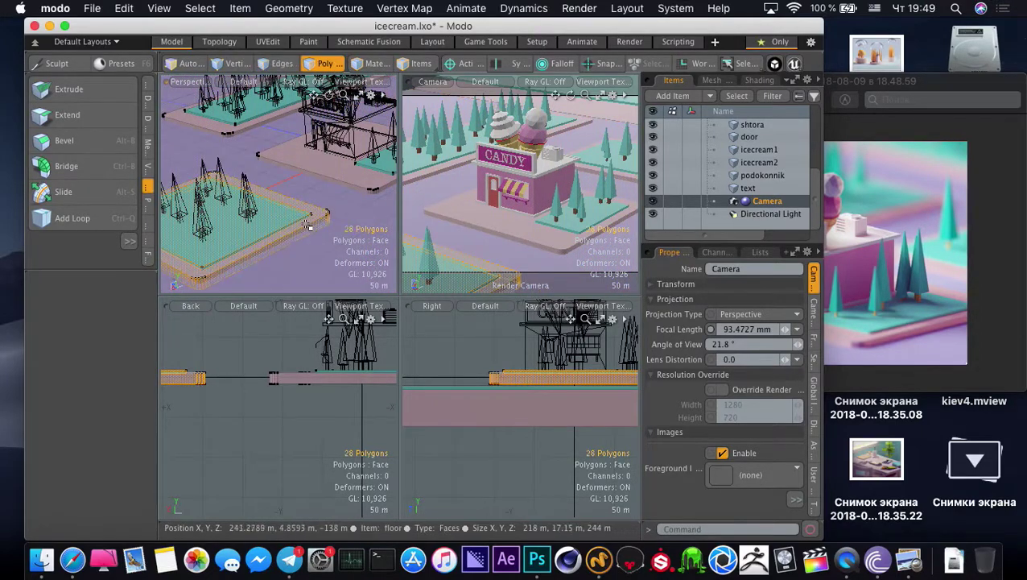
pyautogui.press('w')
pyautogui.moveTo(185, 234); pyautogui.dragTo(230, 211)
pyautogui.click(843, 235)
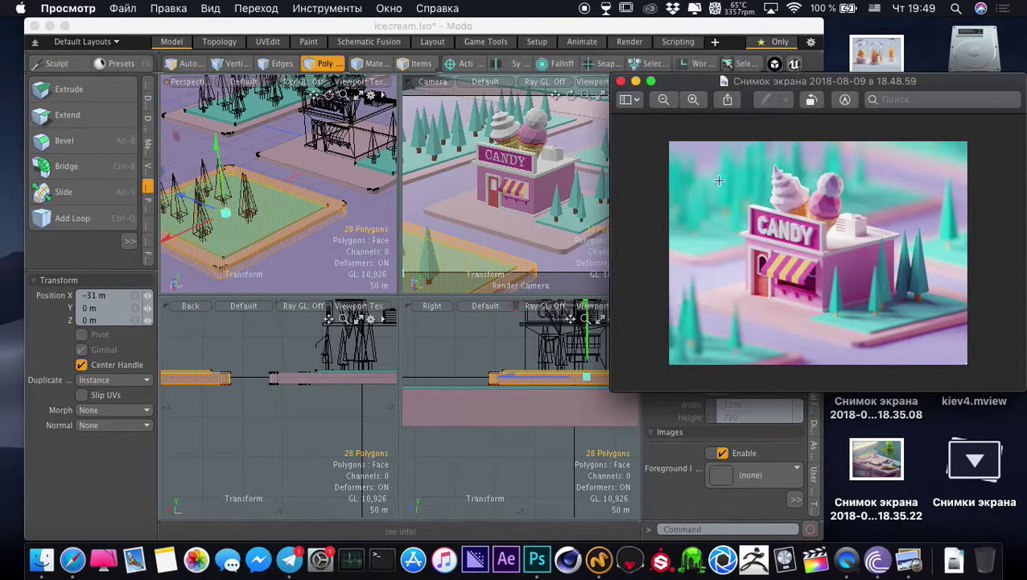
pyautogui.click(695, 99)
pyautogui.click(268, 222)
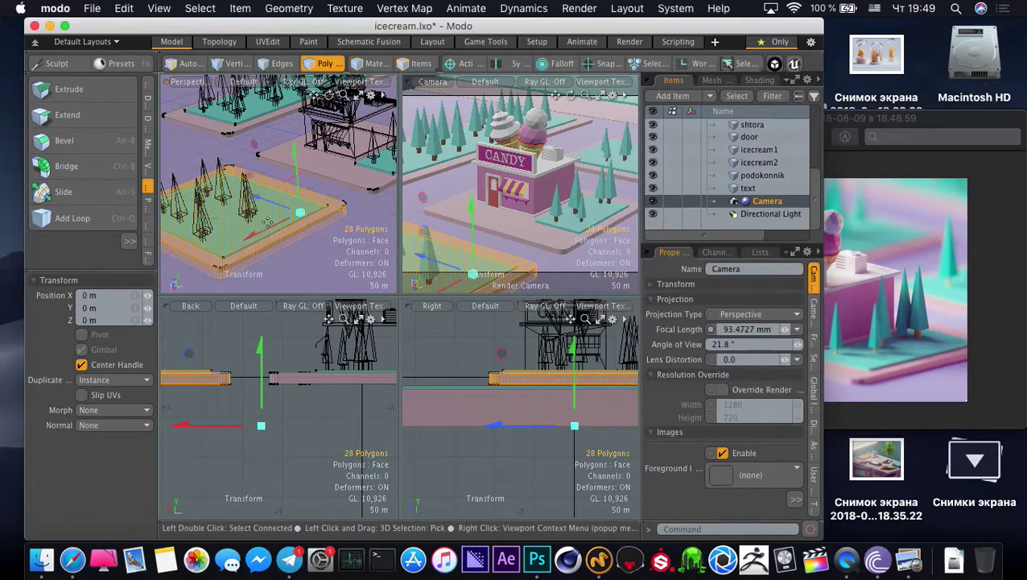
pyautogui.press('q')
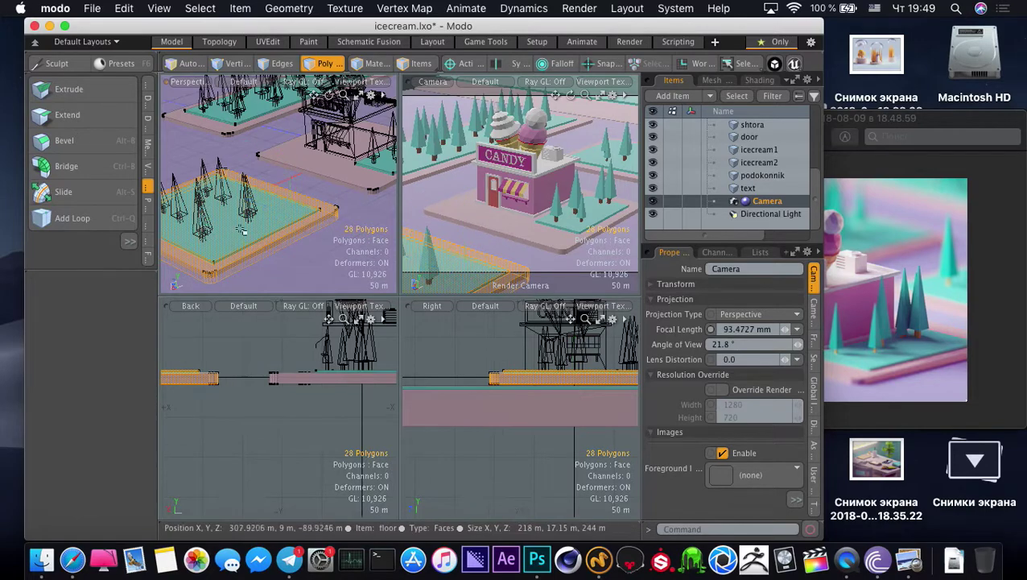
pyautogui.scroll(3, 762, 147)
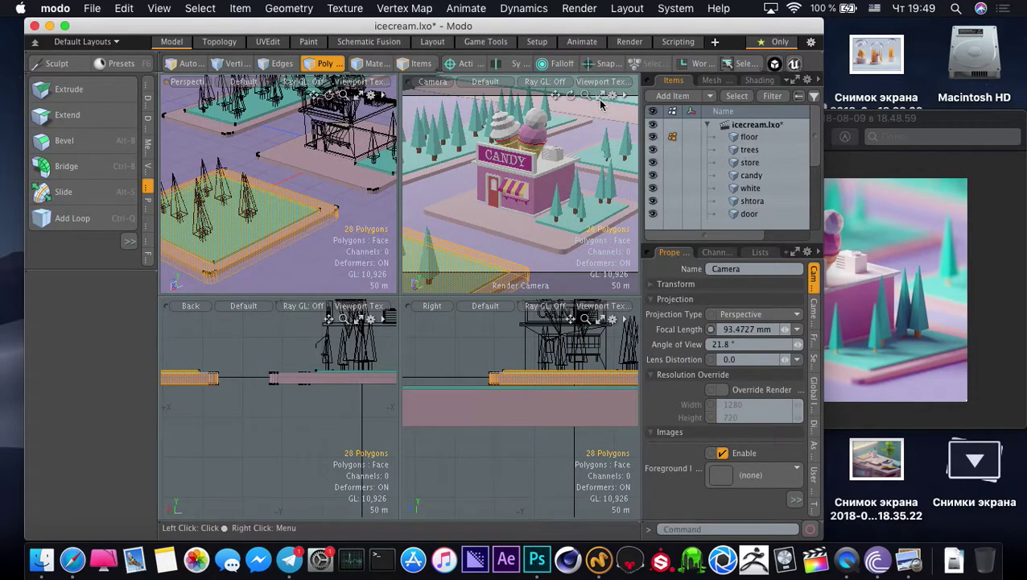
# Check the shifted foreground platform in the enlarged Camera view and return to the four-view layout
pyautogui.hotkey('alt', 'Tab')
pyautogui.hotkey('alt', 'Tab')
pyautogui.hotkey('alt', 'Tab')
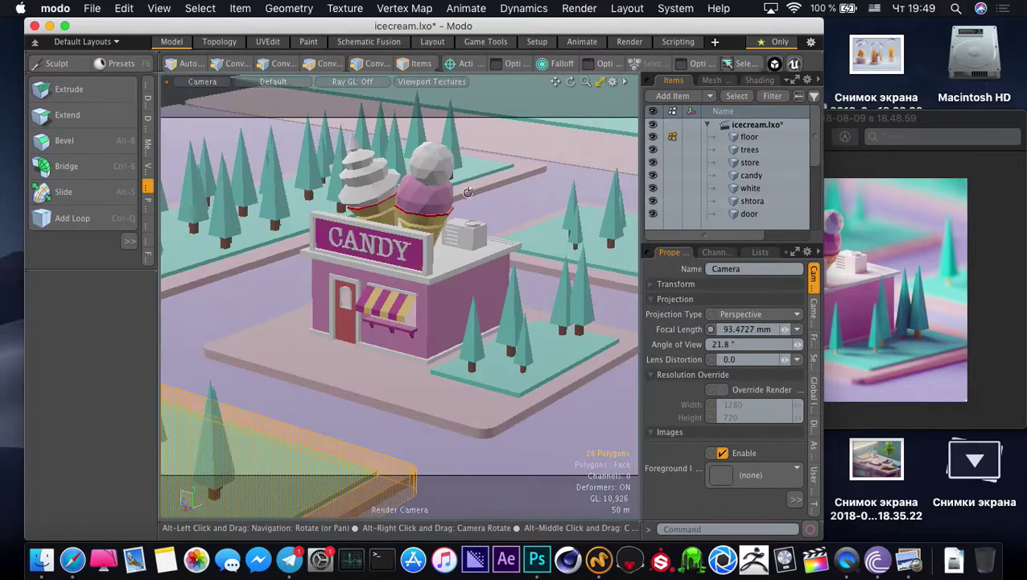
pyautogui.press('3')
pyautogui.hotkey('ctrl', 'space')
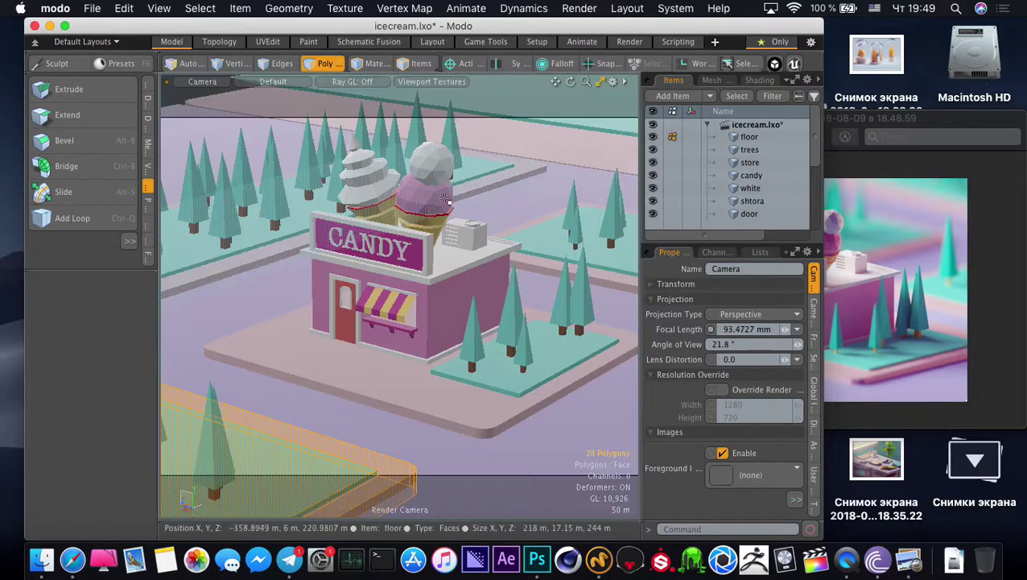
pyautogui.hotkey('ctrl', 'space')
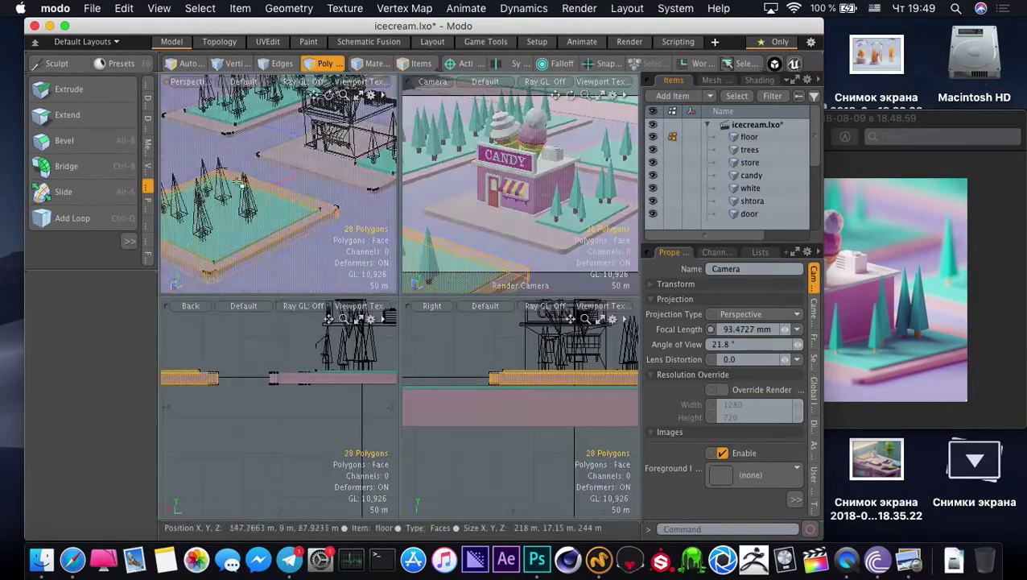
# In the trees mesh, select all trees on the foreground platform, shift them along X to follow the platform, and clear the selection
pyautogui.click(244, 204)
pyautogui.click(753, 137)
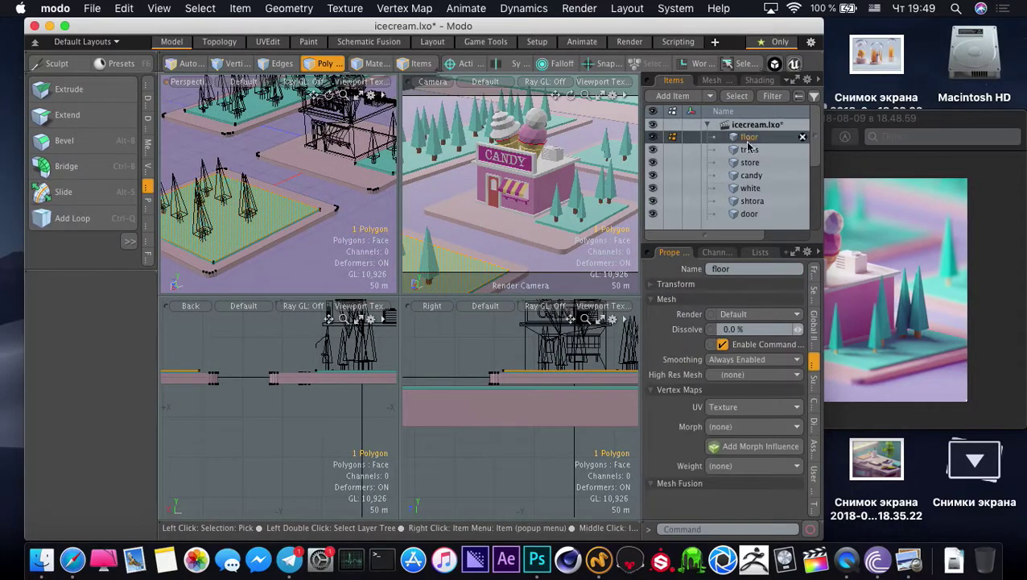
pyautogui.click(749, 149)
pyautogui.hotkey('shift', 'a')
pyautogui.keyDown('alt'); pyautogui.moveTo(274, 208); pyautogui.dragTo(291, 189); pyautogui.keyUp('alt')
pyautogui.moveTo(159, 261); pyautogui.dragTo(245, 175, button='right')
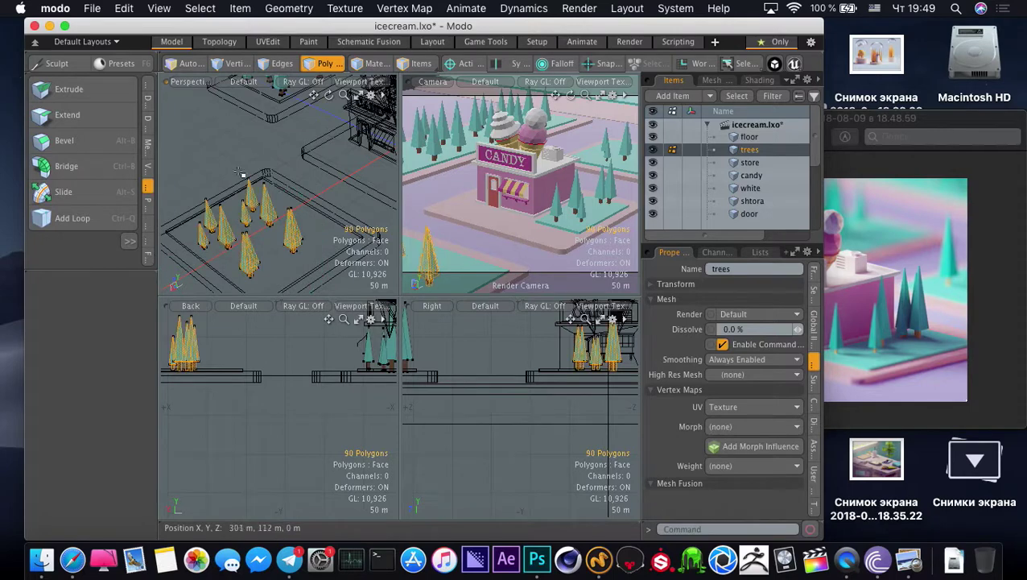
pyautogui.press('w')
pyautogui.moveTo(218, 239); pyautogui.dragTo(236, 228)
pyautogui.press('q')
pyautogui.press('Escape')
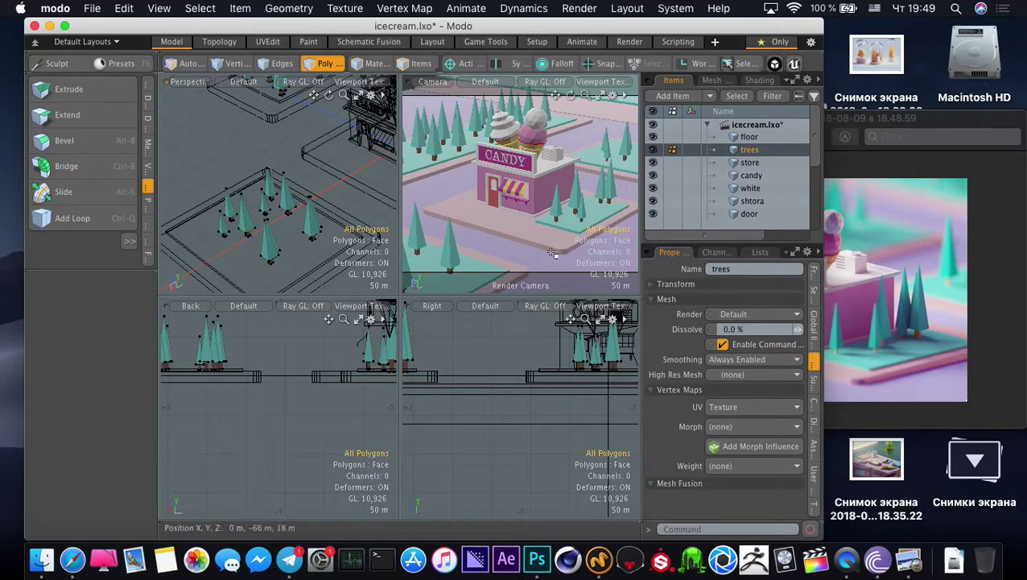
# Move the reference image window lower and refine the Camera to a flatter angle against it
pyautogui.moveTo(864, 121); pyautogui.dragTo(866, 258)
pyautogui.click(510, 263)
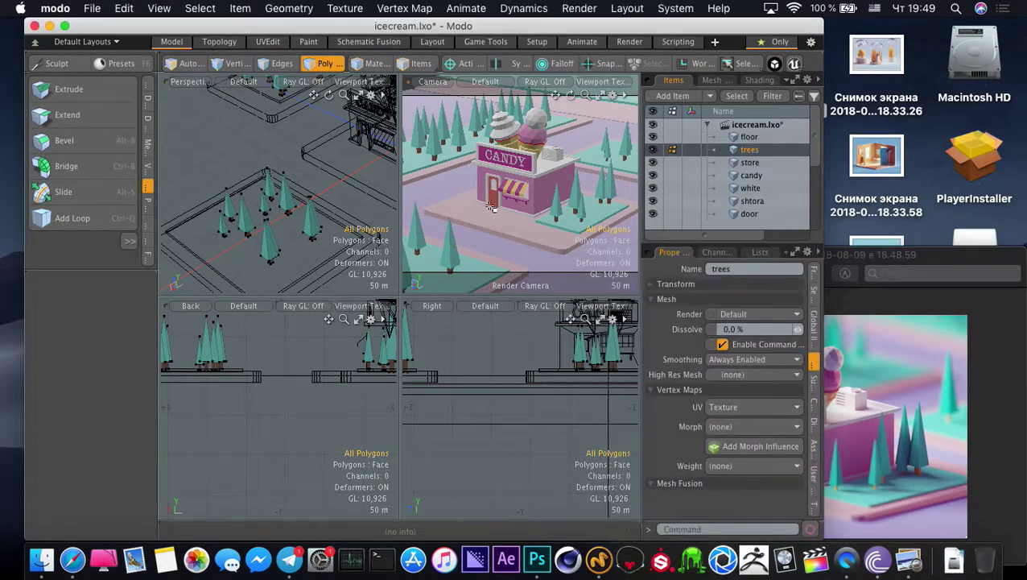
pyautogui.click(861, 332)
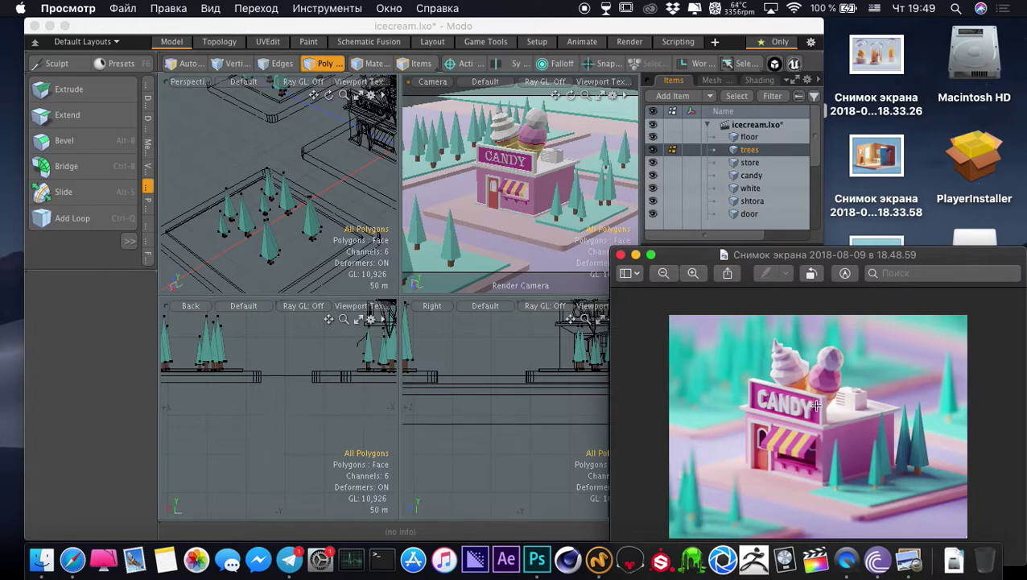
pyautogui.click(546, 237)
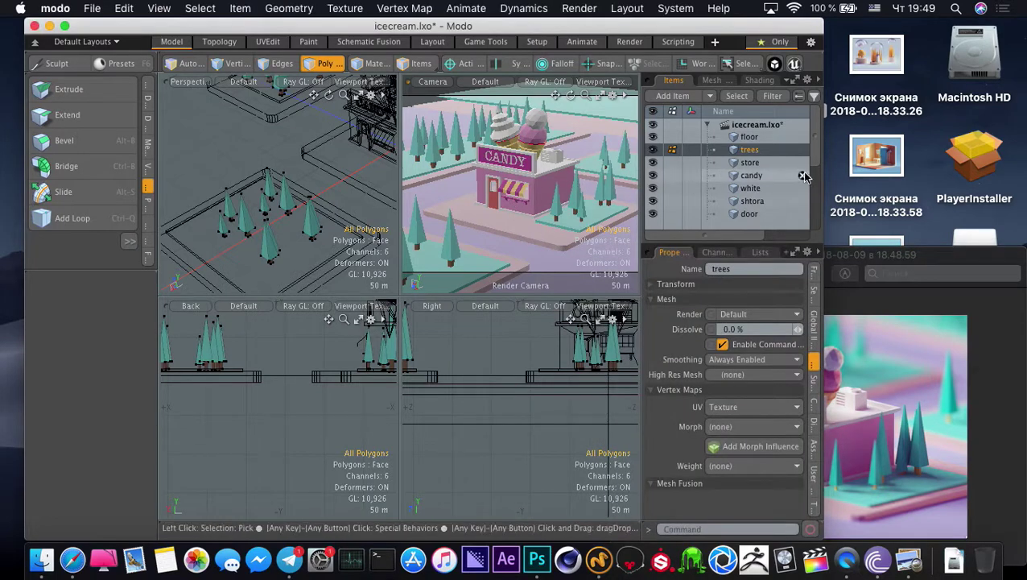
# Select the text mesh and scale and move the CANDY lettering so it is thicker and stands out from the sign
pyautogui.scroll(-3, 779, 211)
pyautogui.click(752, 200)
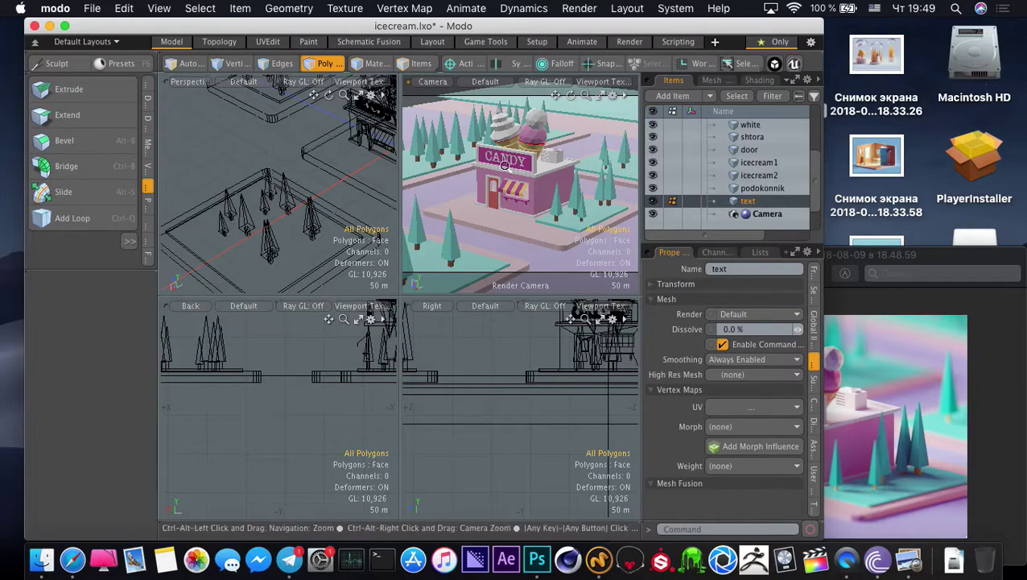
pyautogui.keyDown('alt'); pyautogui.keyDown('shift'); pyautogui.moveTo(315, 157); pyautogui.dragTo(302, 191); pyautogui.keyUp('shift'); pyautogui.keyUp('alt')
pyautogui.moveTo(301, 192)
pyautogui.keyDown('alt'); pyautogui.mouseDown()
pyautogui.moveTo(322, 181)
pyautogui.moveTo(345, 220)
pyautogui.moveTo(273, 214)
pyautogui.moveTo(298, 211)
pyautogui.mouseUp(); pyautogui.keyUp('alt')
pyautogui.keyDown('alt'); pyautogui.moveTo(298, 211); pyautogui.dragTo(176, 180); pyautogui.keyUp('alt')
pyautogui.press('w')
pyautogui.press('r')
pyautogui.press('w')
pyautogui.press('r')
pyautogui.press('q')
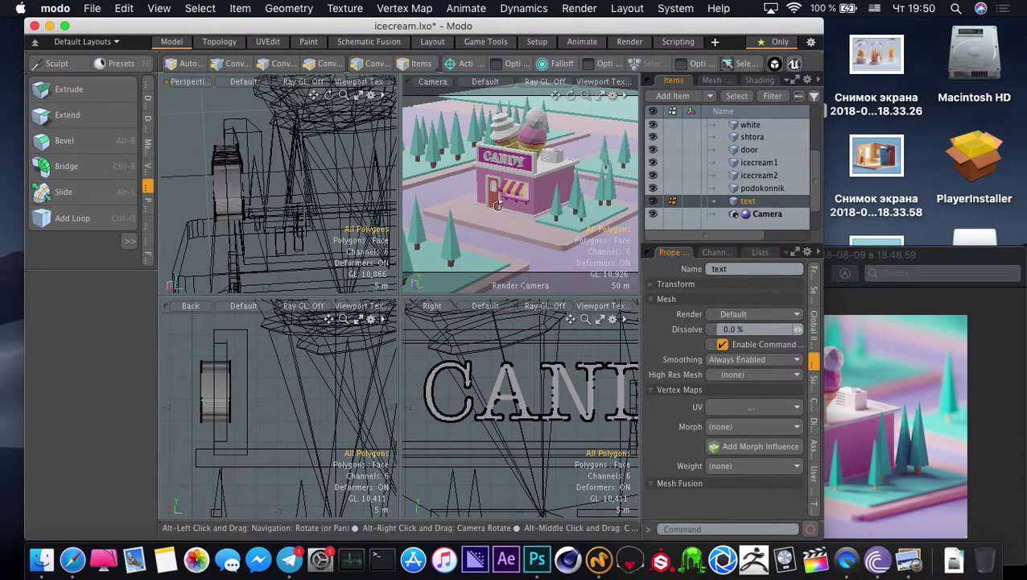
# Compare the thickened sign lettering in the enlarged Camera view with the reference image and restore the four-view layout
pyautogui.press('3')
pyautogui.click(599, 97)
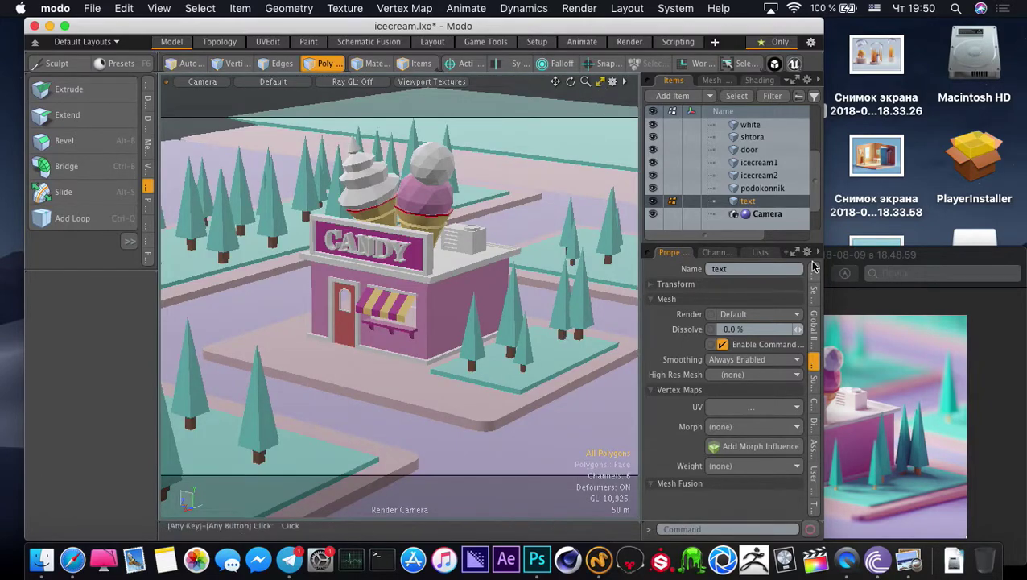
pyautogui.click(845, 255)
pyautogui.click(554, 109)
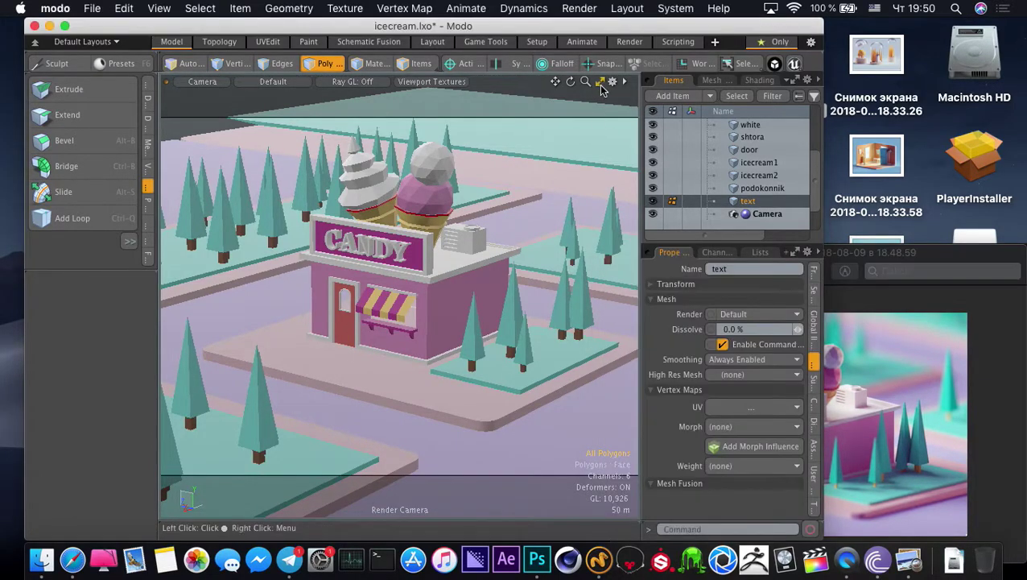
pyautogui.click(600, 82)
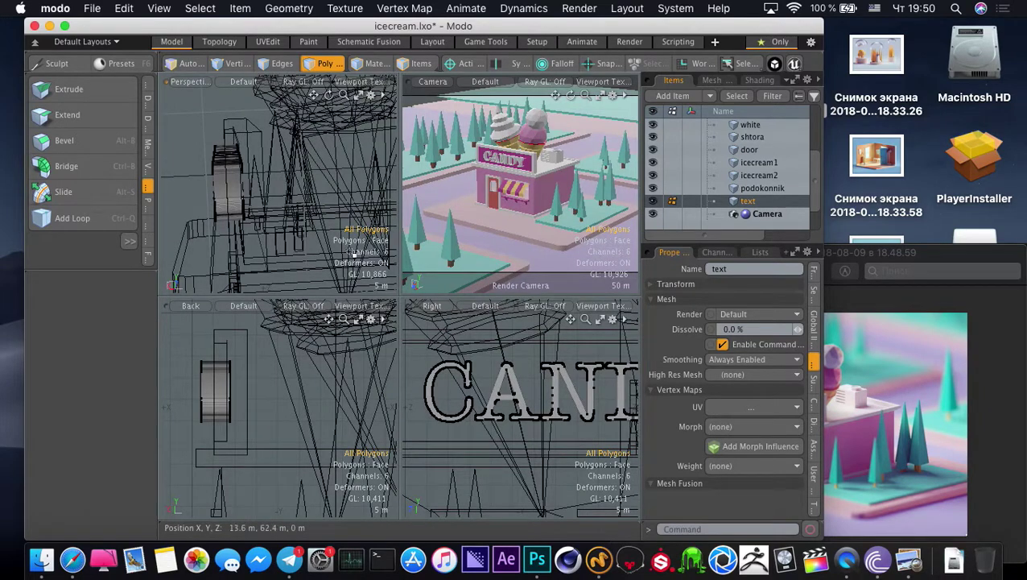
# Switch to Photoshop and add a horizontal text reading CANDY to the blank canvas
pyautogui.click(537, 559)
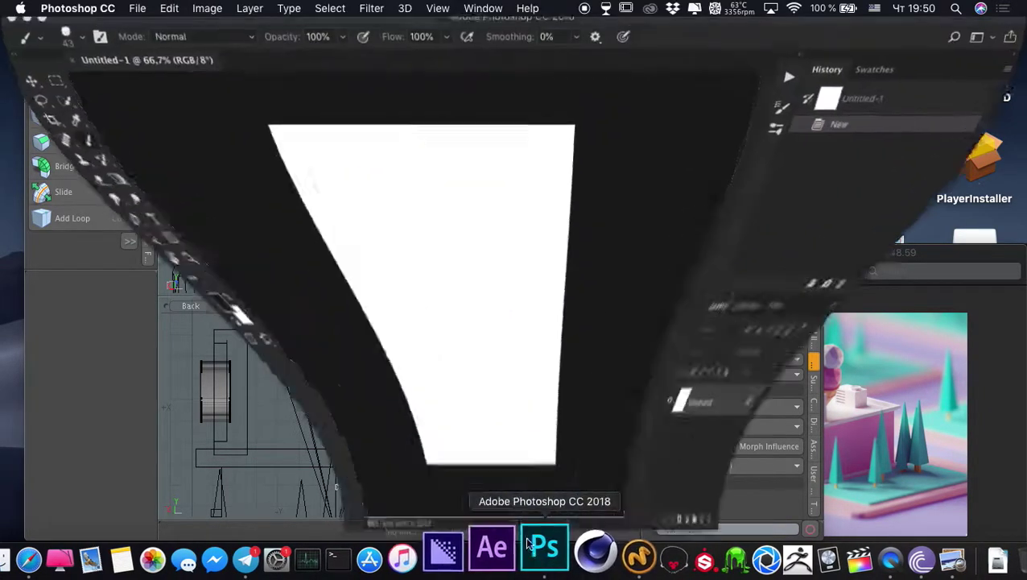
pyautogui.click(38, 229)
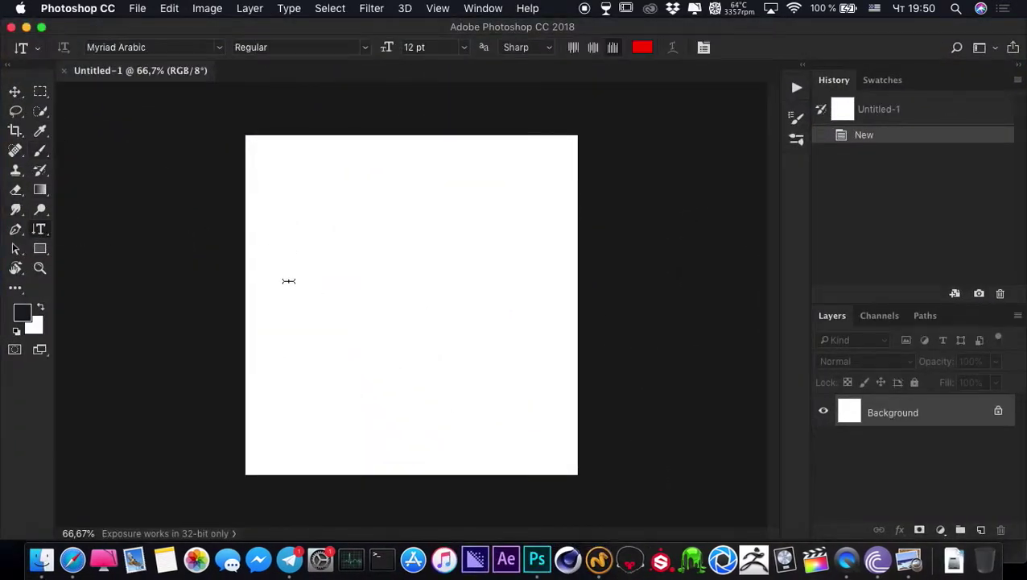
pyautogui.press('r')
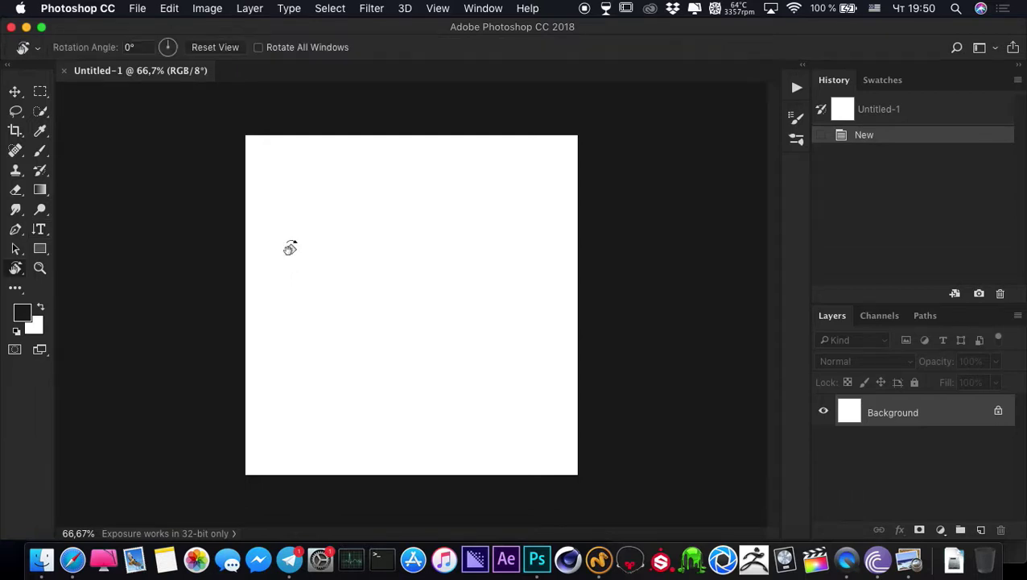
pyautogui.moveTo(289, 245)
pyautogui.mouseDown()
pyautogui.moveTo(282, 295)
pyautogui.moveTo(294, 251)
pyautogui.mouseUp()
pyautogui.moveTo(41, 231); pyautogui.dragTo(77, 227)
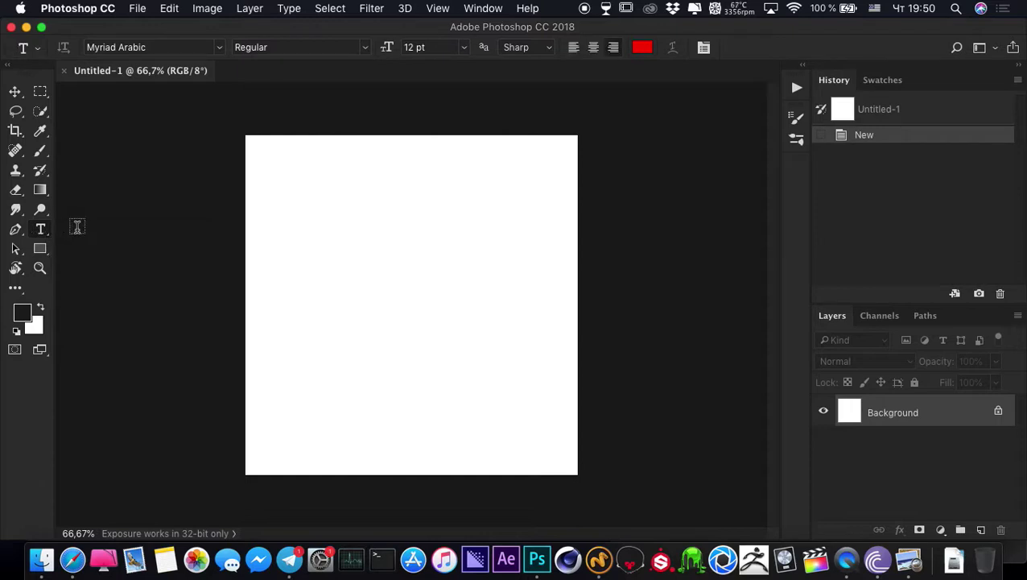
pyautogui.click(303, 265)
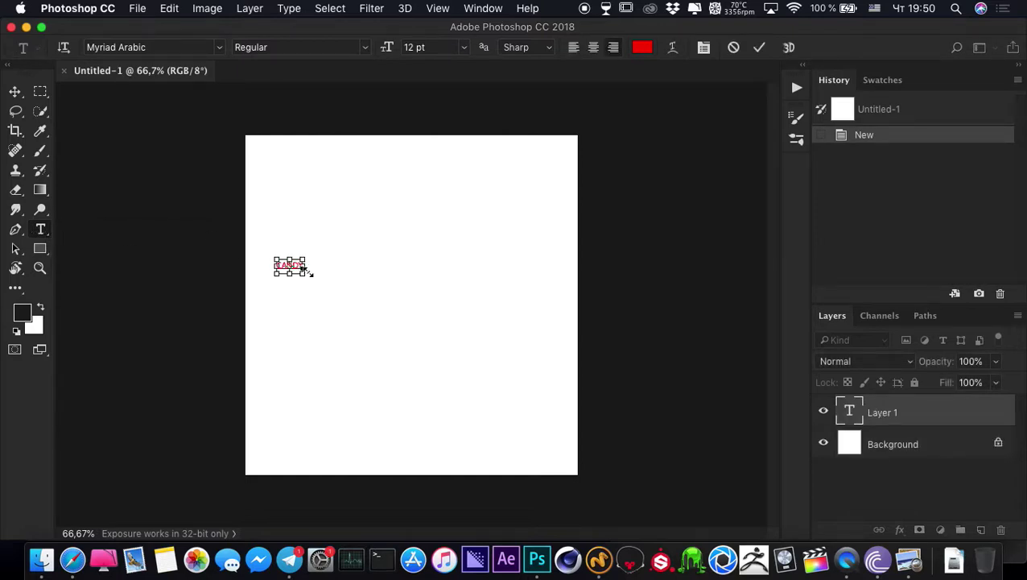
# Enlarge the CANDY text to 143 pt and move it fully onto the canvas
pyautogui.press('super+a')
pyautogui.moveTo(387, 48); pyautogui.dragTo(344, 142)
pyautogui.click(14, 91)
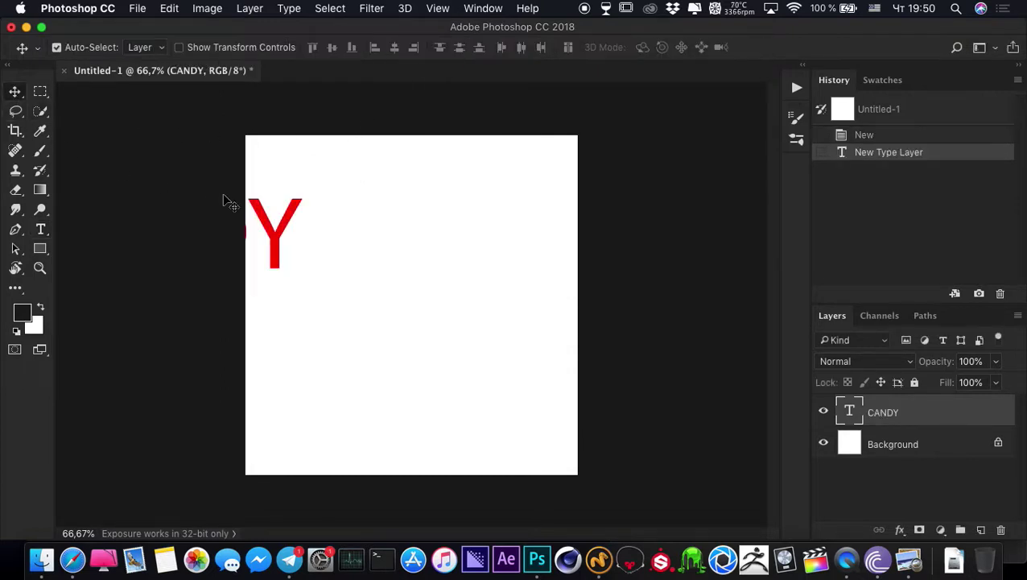
pyautogui.moveTo(227, 203); pyautogui.dragTo(507, 221)
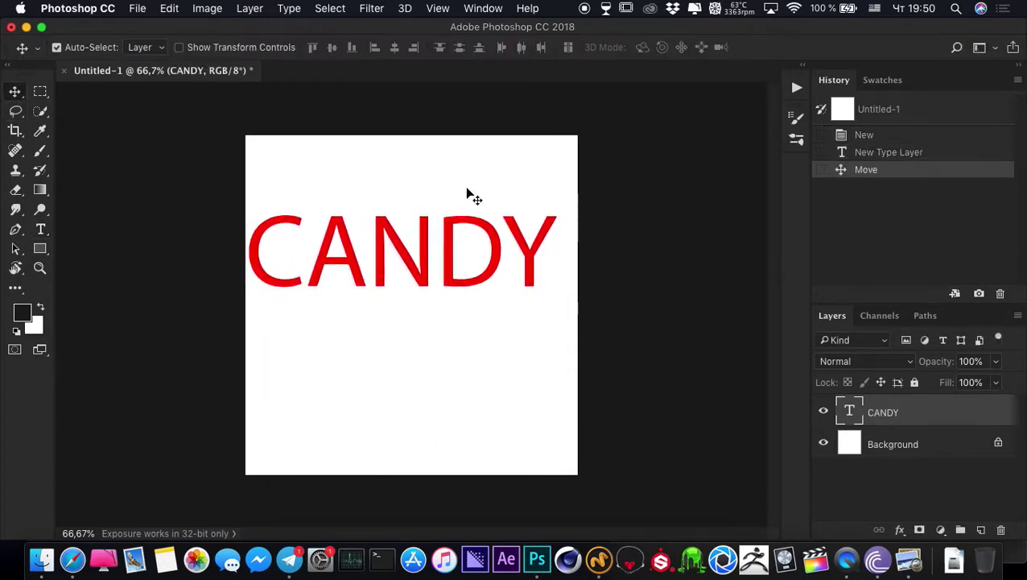
# Browse the available fonts for the CANDY text and set it to Arial Black
pyautogui.click(41, 229)
pyautogui.click(110, 46)
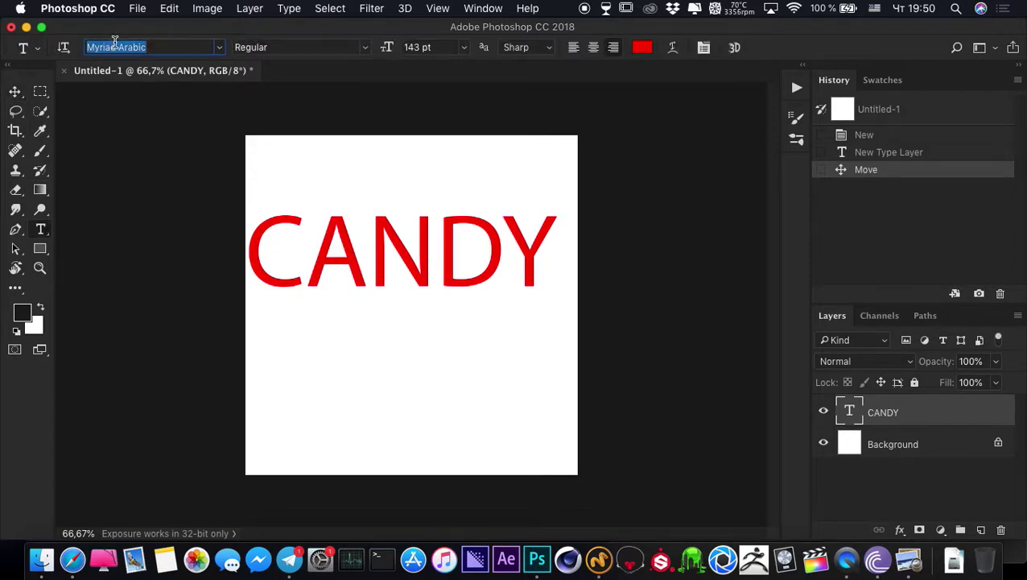
pyautogui.press('Down')
pyautogui.press('Down')
pyautogui.press('Down')
pyautogui.press('Down')
pyautogui.press('Down')
pyautogui.press('Down')
pyautogui.press('Down')
pyautogui.press('Down')
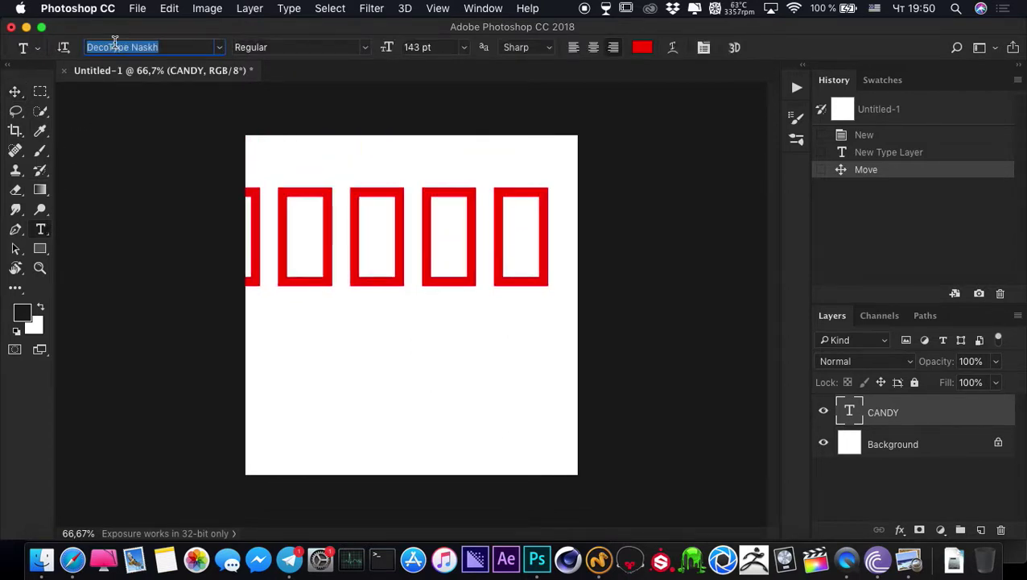
pyautogui.click(219, 47)
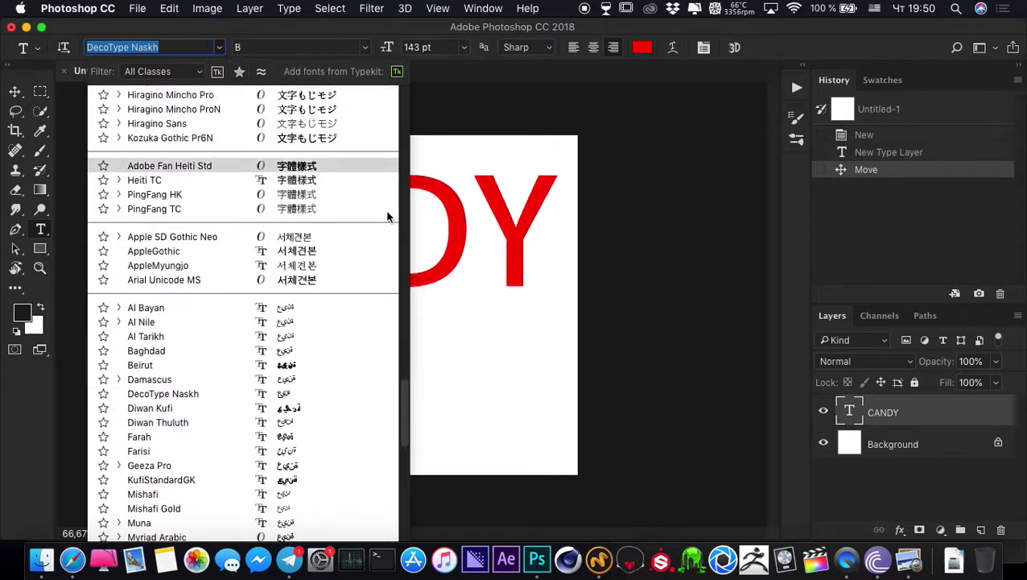
pyautogui.moveTo(402, 420); pyautogui.dragTo(400, 320)
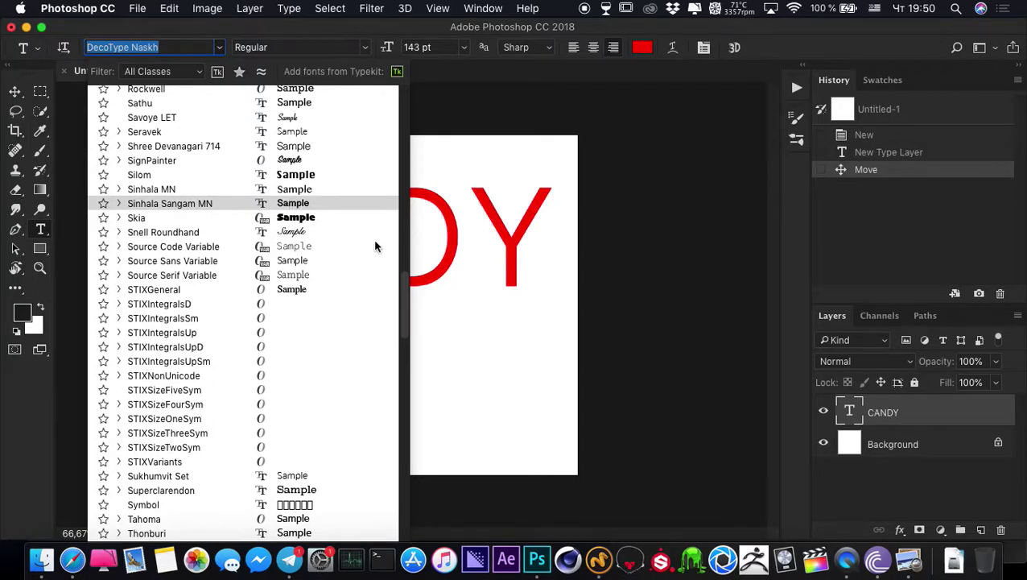
pyautogui.moveTo(405, 307); pyautogui.dragTo(401, 283)
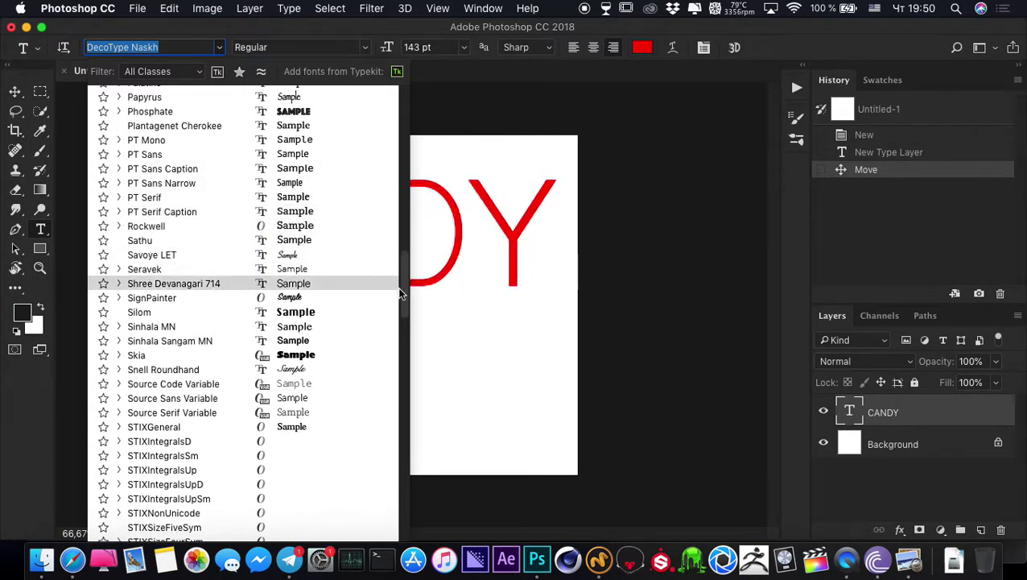
pyautogui.moveTo(402, 294); pyautogui.dragTo(384, 154)
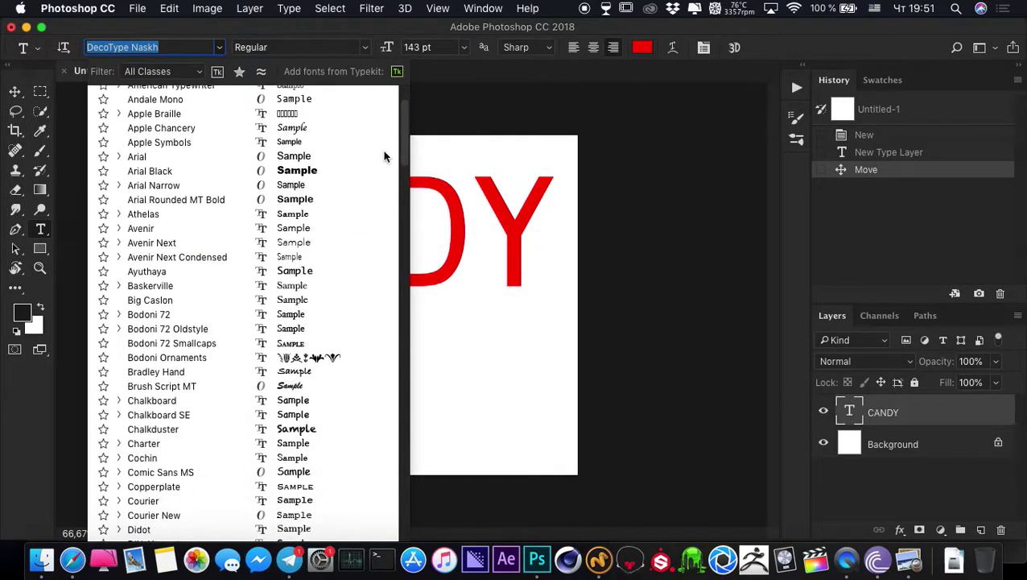
pyautogui.click(303, 171)
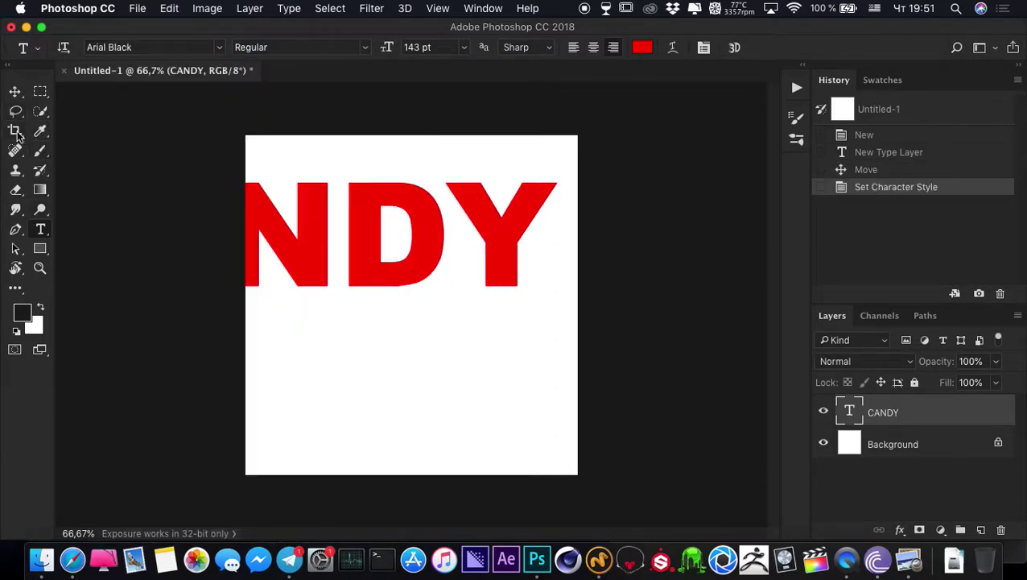
# Scale the CANDY text down to about 69.8 pt and center it across the canvas
pyautogui.press('super+t')
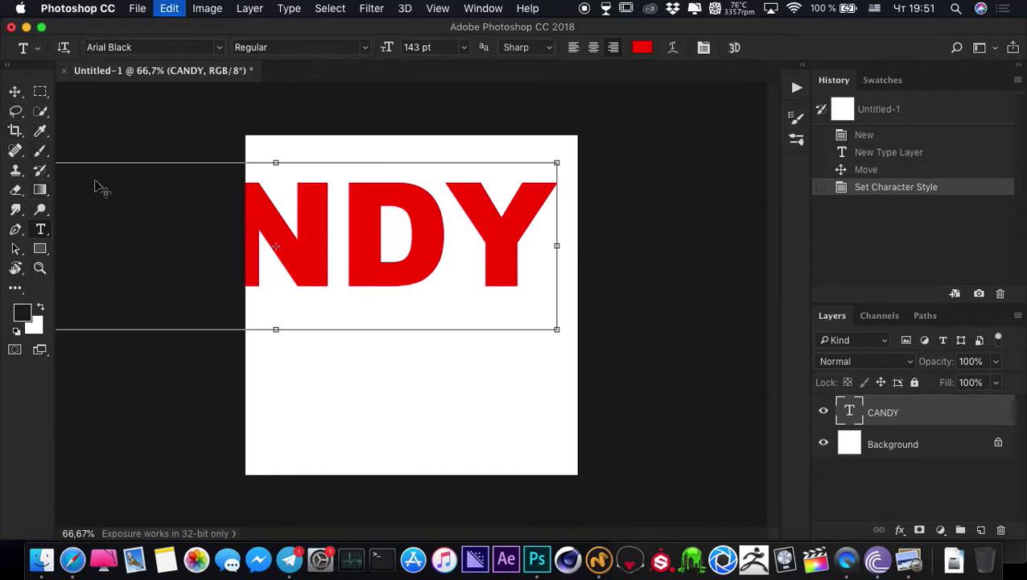
pyautogui.moveTo(299, 225); pyautogui.dragTo(376, 253)
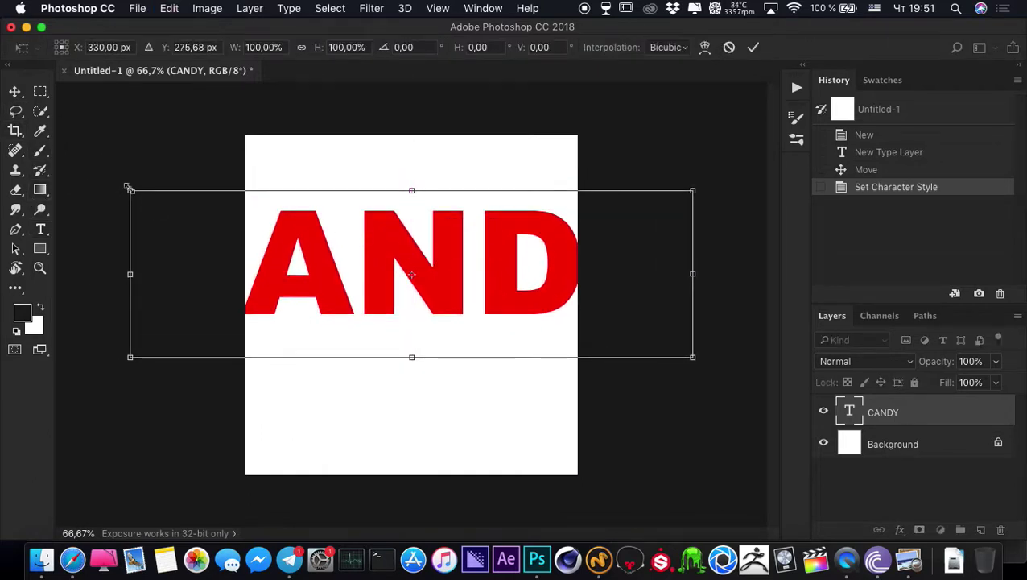
pyautogui.keyDown('shift'); pyautogui.moveTo(129, 189); pyautogui.dragTo(275, 233); pyautogui.keyUp('shift')
pyautogui.press('Return')
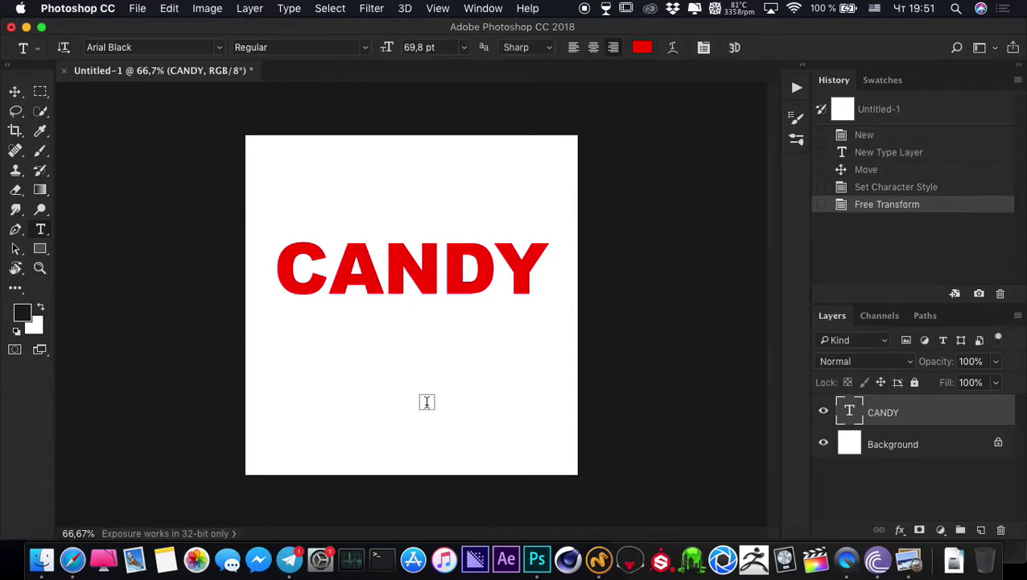
# Switch to Modo, maximize the Perspective view and isolate the sign's text mesh
pyautogui.click(600, 550)
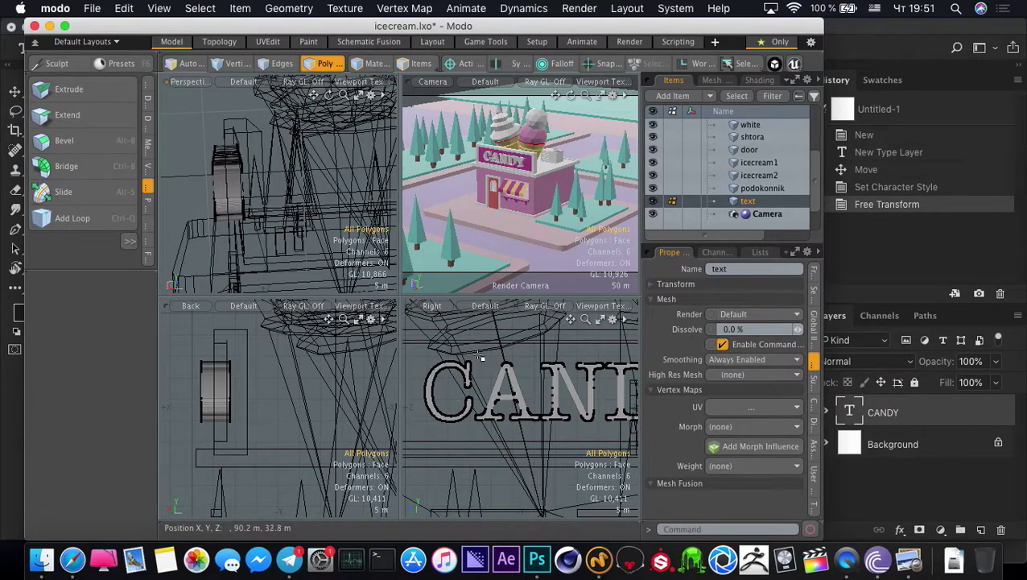
pyautogui.click(359, 95)
pyautogui.keyDown('alt'); pyautogui.moveTo(380, 167); pyautogui.dragTo(380, 336); pyautogui.keyUp('alt')
pyautogui.keyDown('alt'); pyautogui.moveTo(387, 328); pyautogui.dragTo(359, 290); pyautogui.keyUp('alt')
pyautogui.hotkey('shift', 'h')
pyautogui.scroll(3, 450, 325)
pyautogui.hotkey('ctrl', '3')
pyautogui.click(510, 339)
pyautogui.press('3')
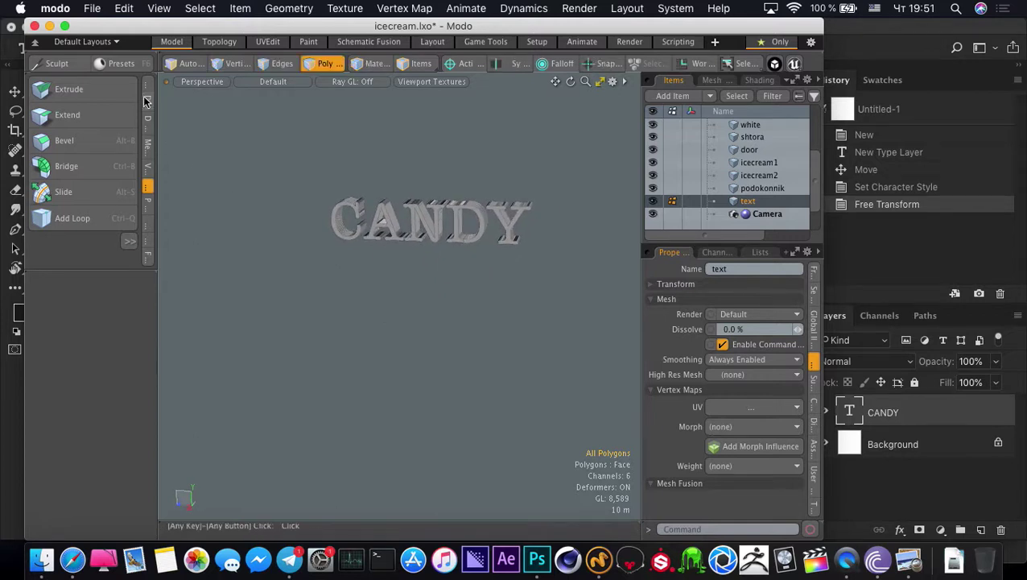
# Place a new 100 m CANDY text on the X axis above the old lettering with the Text tool
pyautogui.click(147, 85)
pyautogui.click(122, 120)
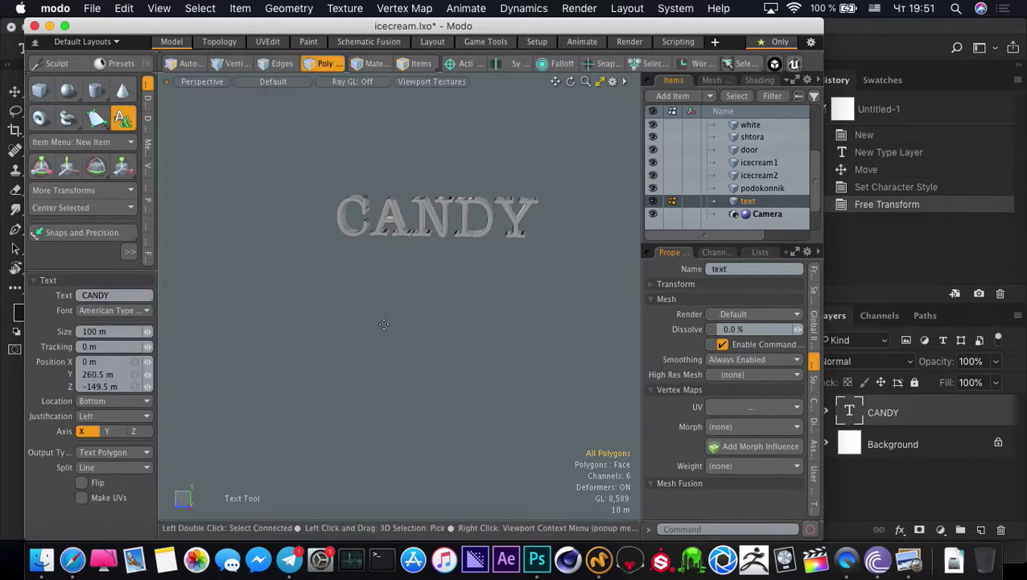
pyautogui.keyDown('ctrl'); pyautogui.keyDown('alt'); pyautogui.moveTo(337, 351); pyautogui.dragTo(265, 285); pyautogui.keyUp('alt'); pyautogui.keyUp('ctrl')
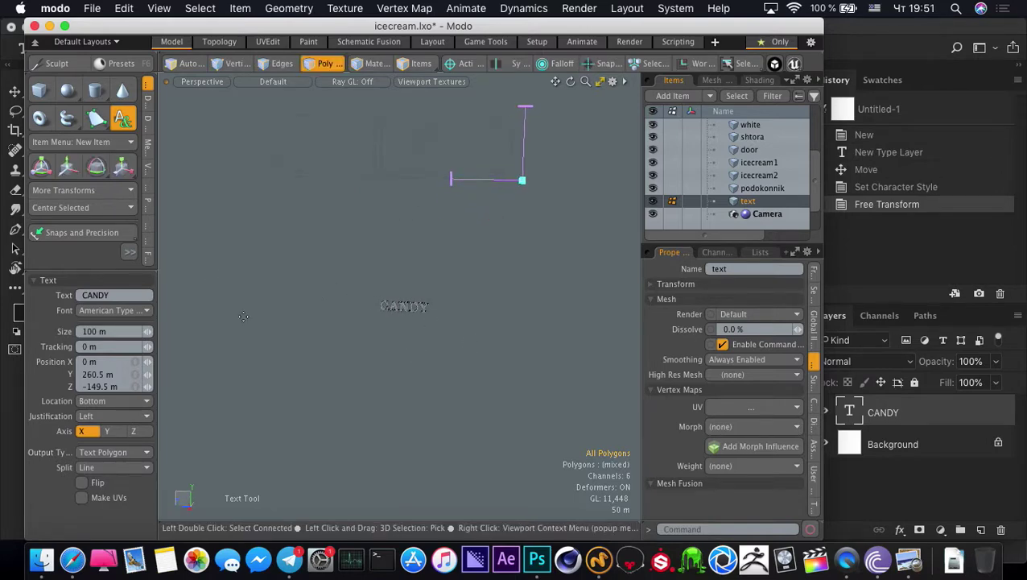
# Try the Avenir Тяжелый and Avenir Книжный fonts for the new CANDY text and set it to Avenir Черный
pyautogui.click(115, 310)
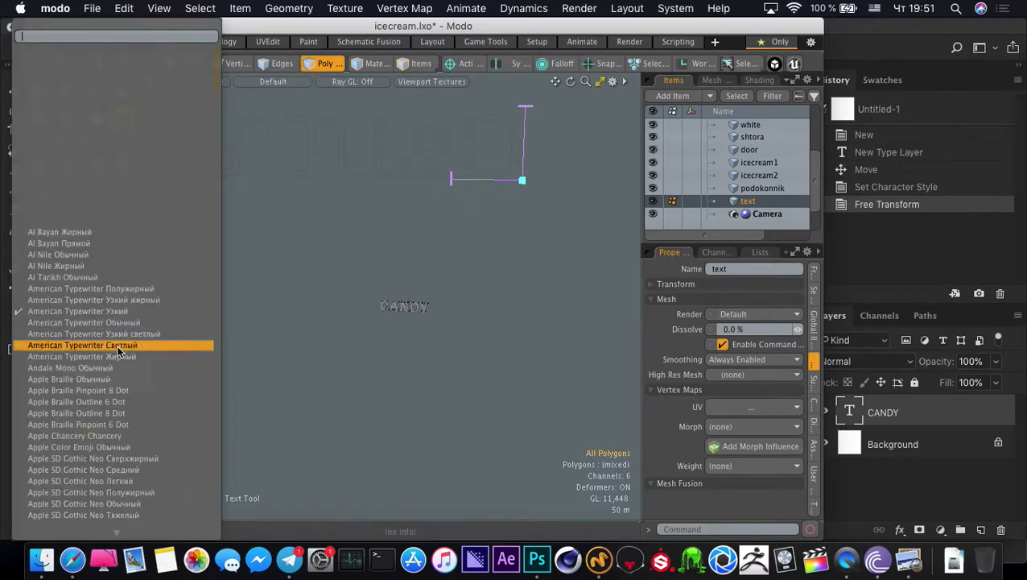
pyautogui.moveTo(121, 534)
pyautogui.scroll(-8, 107, 525)
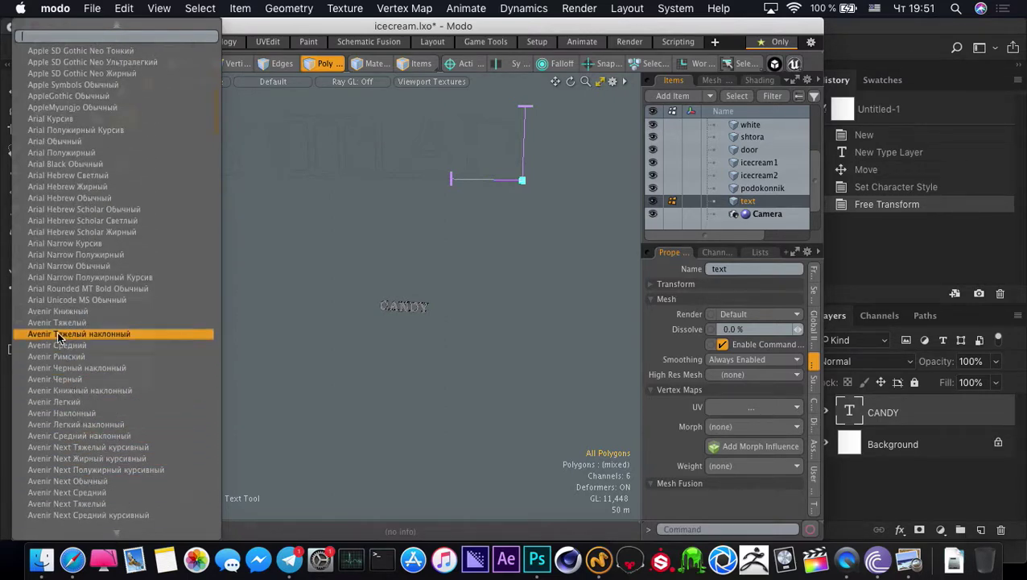
pyautogui.click(50, 323)
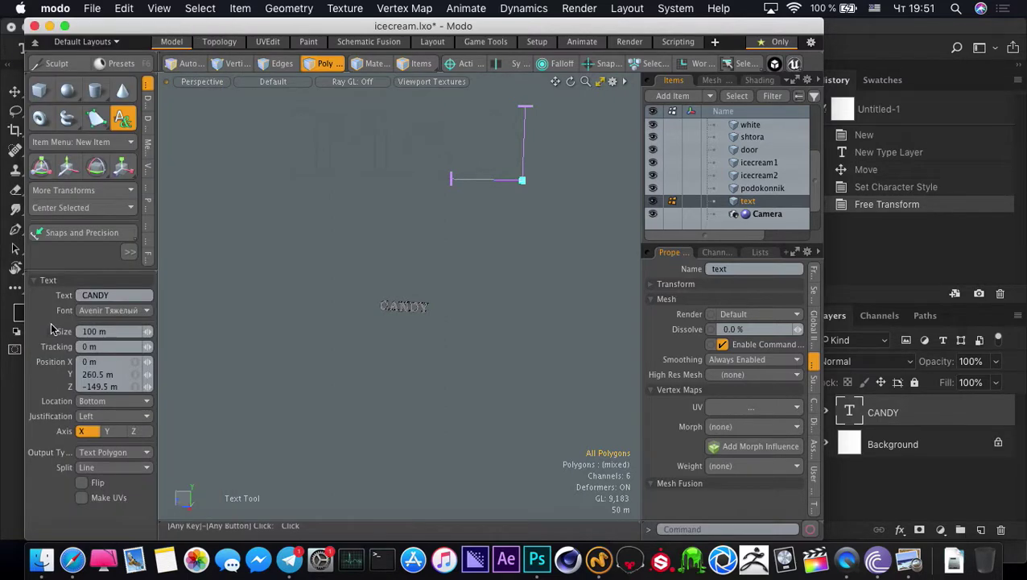
pyautogui.click(96, 312)
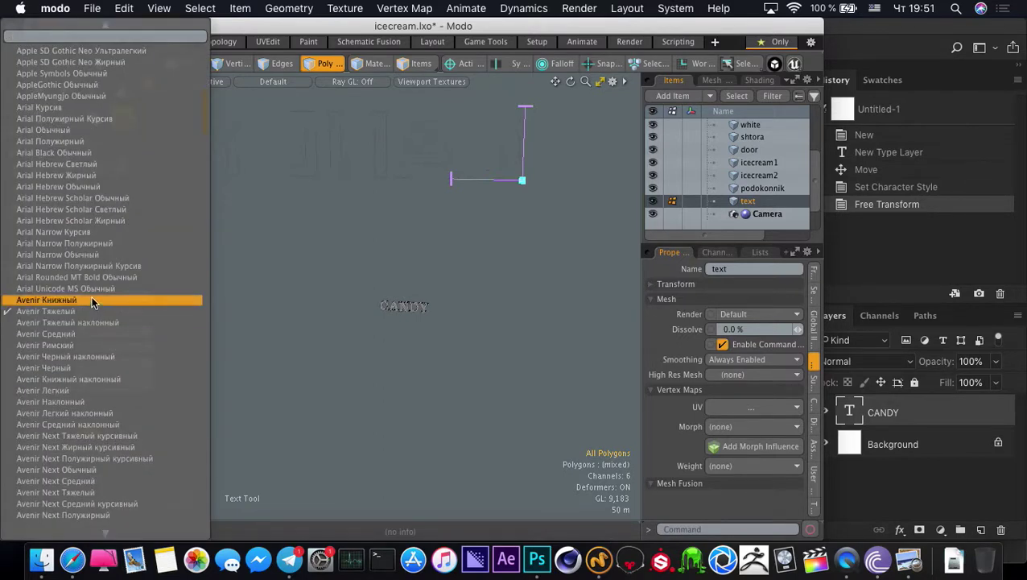
pyautogui.click(93, 300)
pyautogui.click(92, 307)
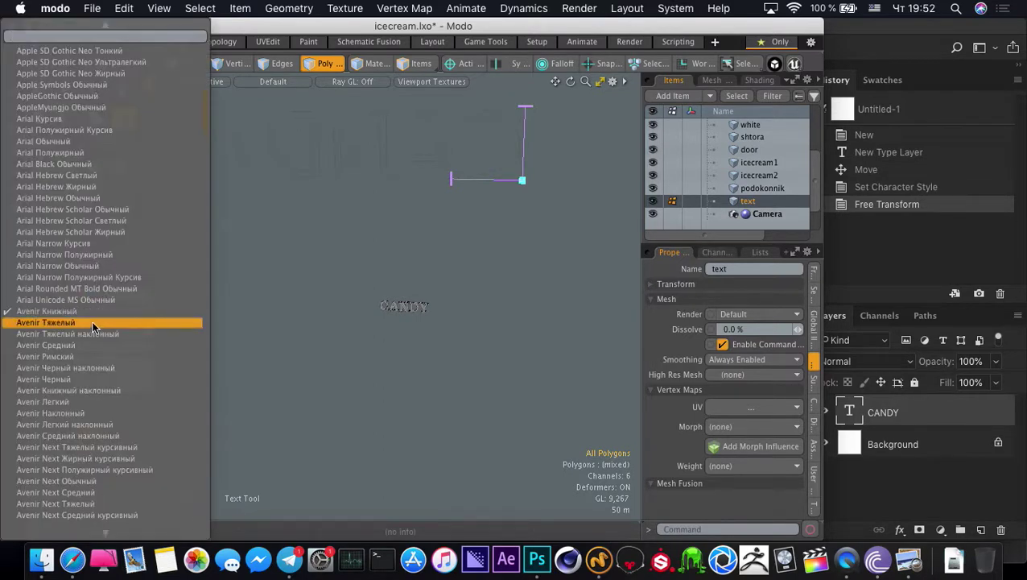
pyautogui.click(90, 368)
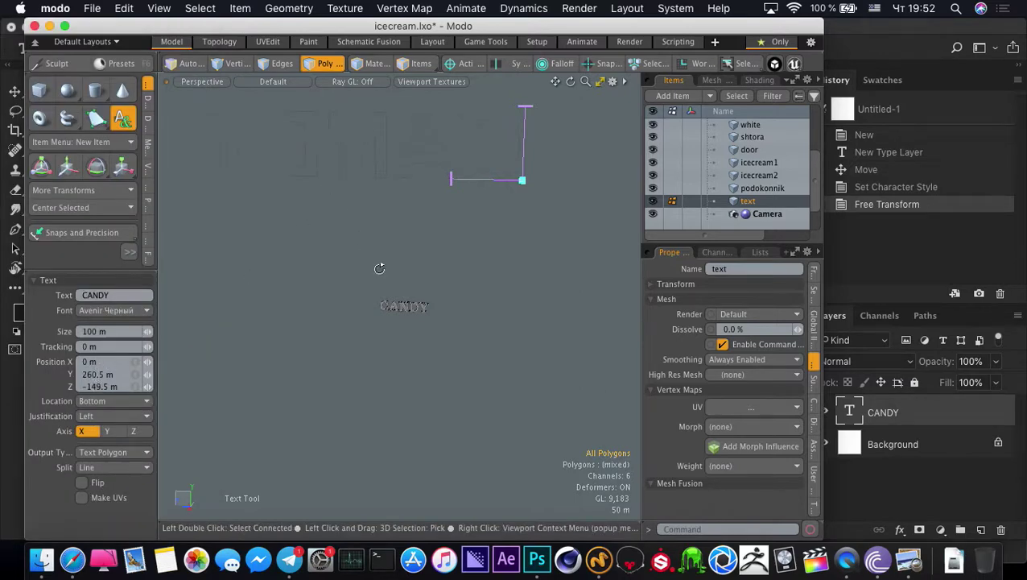
pyautogui.keyDown('alt'); pyautogui.moveTo(380, 268); pyautogui.dragTo(346, 310); pyautogui.keyUp('alt')
pyautogui.press('space')
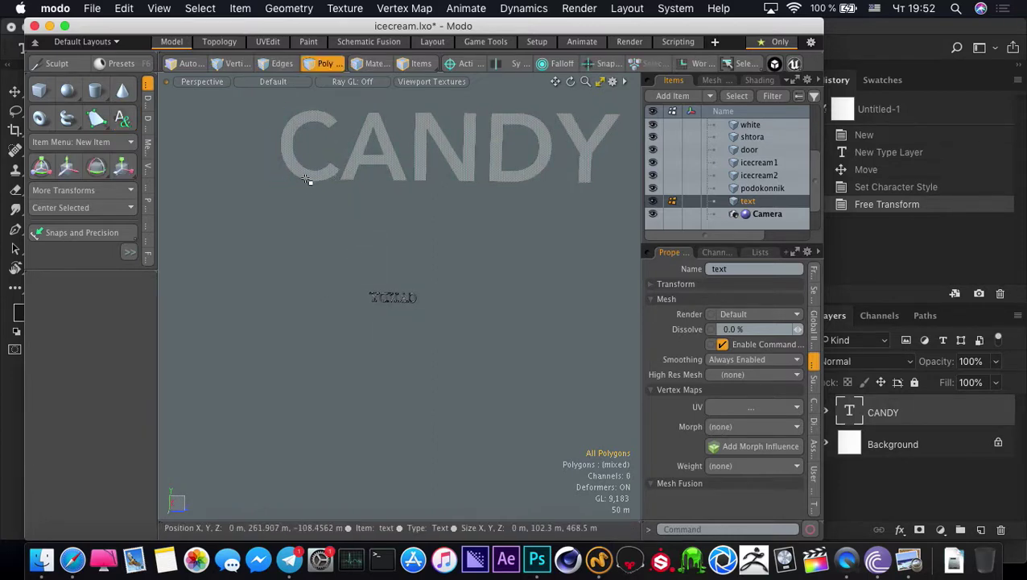
# Rotate the new CANDY text about its vertical axis to face the same way as the old lettering
pyautogui.click(307, 173)
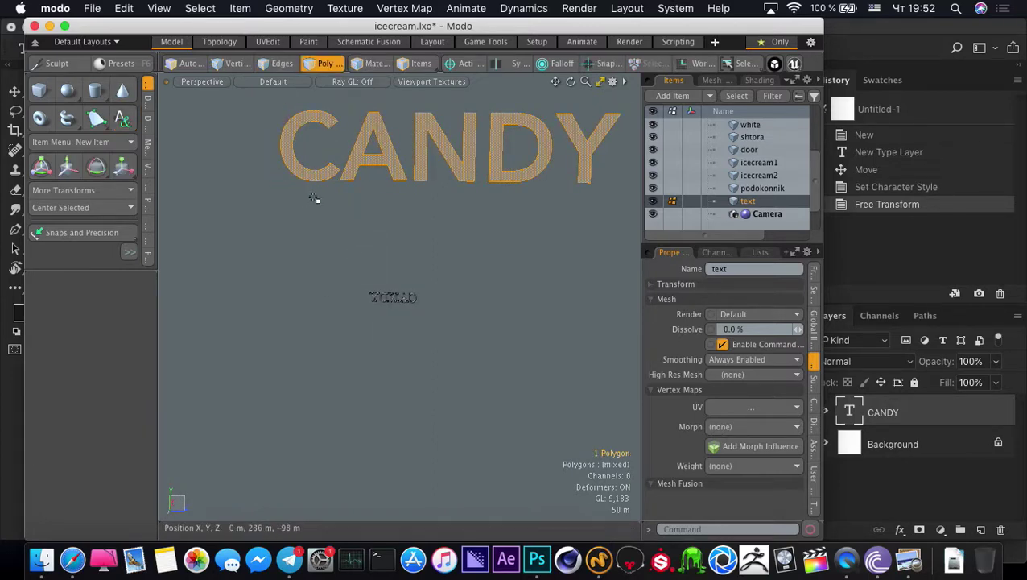
pyautogui.press('e')
pyautogui.keyDown('alt'); pyautogui.moveTo(284, 288); pyautogui.dragTo(339, 310); pyautogui.keyUp('alt')
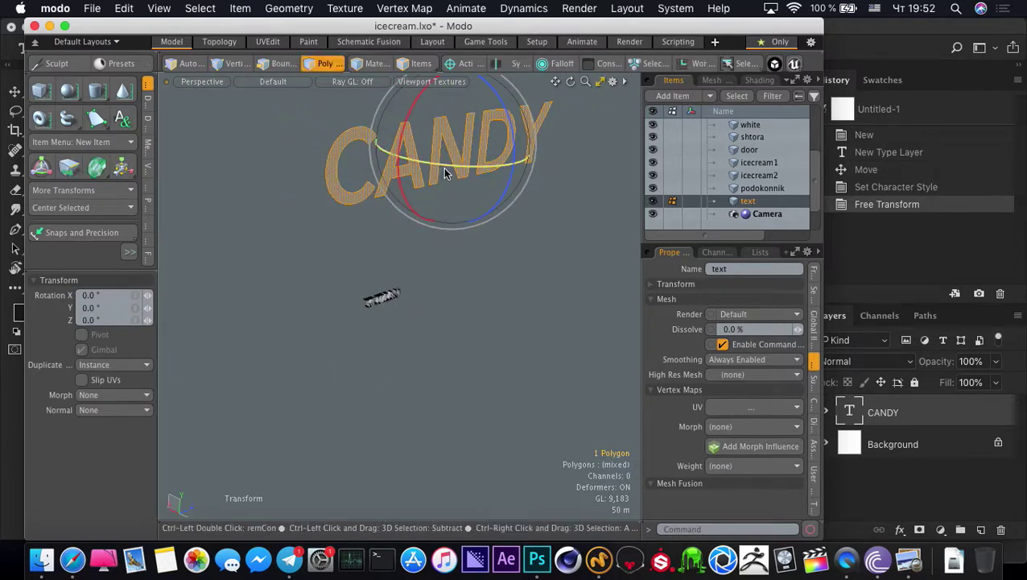
pyautogui.keyDown('ctrl'); pyautogui.moveTo(441, 167); pyautogui.dragTo(453, 101); pyautogui.keyUp('ctrl')
pyautogui.press('space')
# Move the new CANDY text to the old lettering and scale it down to nearly the same size
pyautogui.keyDown('alt'); pyautogui.moveTo(352, 266); pyautogui.dragTo(548, 354); pyautogui.keyUp('alt')
pyautogui.press('w')
pyautogui.keyDown('alt'); pyautogui.moveTo(353, 300); pyautogui.dragTo(389, 308); pyautogui.keyUp('alt')
pyautogui.press('r')
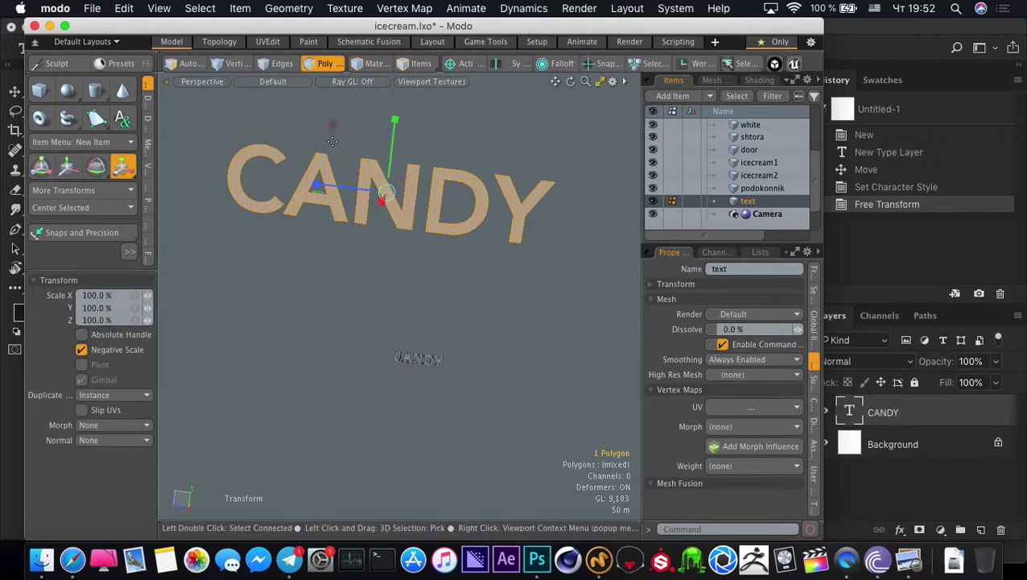
pyautogui.moveTo(334, 125); pyautogui.dragTo(372, 281)
pyautogui.press('w')
pyautogui.keyDown('ctrl'); pyautogui.keyDown('alt'); pyautogui.moveTo(372, 283); pyautogui.dragTo(427, 350); pyautogui.keyUp('alt'); pyautogui.keyUp('ctrl')
pyautogui.press('r')
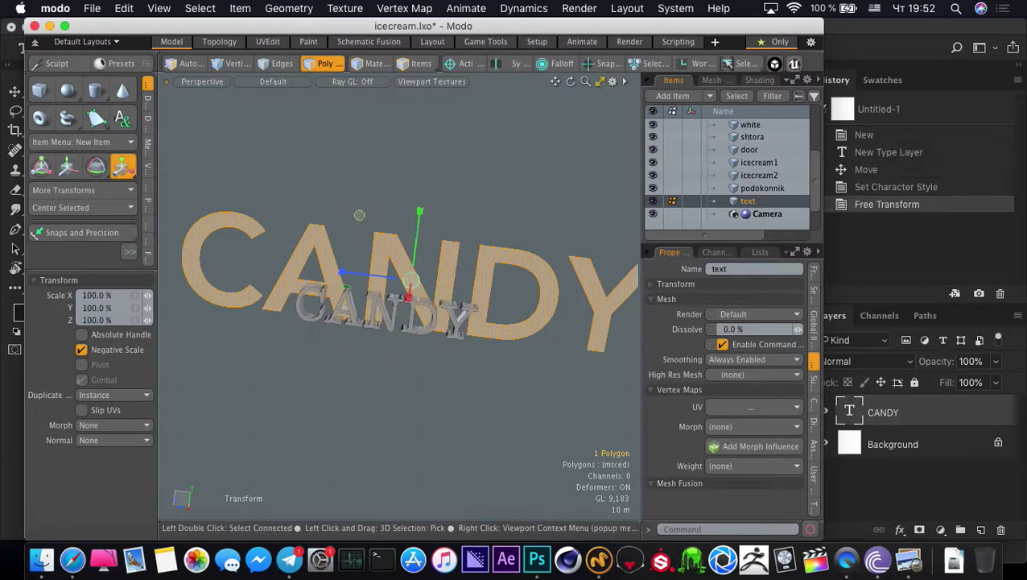
pyautogui.moveTo(359, 215); pyautogui.dragTo(311, 216)
pyautogui.press('w')
pyautogui.keyDown('alt'); pyautogui.moveTo(375, 256); pyautogui.dragTo(352, 214); pyautogui.keyUp('alt')
pyautogui.moveTo(397, 290)
pyautogui.keyDown('alt'); pyautogui.mouseDown()
pyautogui.moveTo(311, 303)
pyautogui.moveTo(319, 289)
pyautogui.mouseUp(); pyautogui.keyUp('alt')
# Select the old serif CANDY lettering and delete it
pyautogui.press('q')
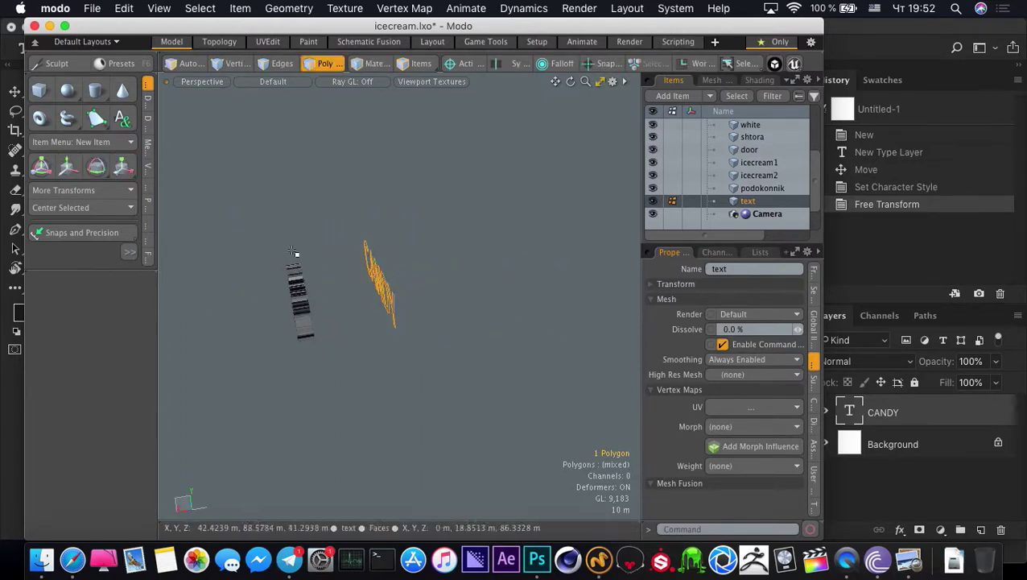
pyautogui.moveTo(299, 238); pyautogui.dragTo(237, 275, button='right')
pyautogui.press('Delete')
# Move the new CANDY text along X by about 36.7 m toward the front of the shop's sign board
pyautogui.click(382, 284)
pyautogui.press('w')
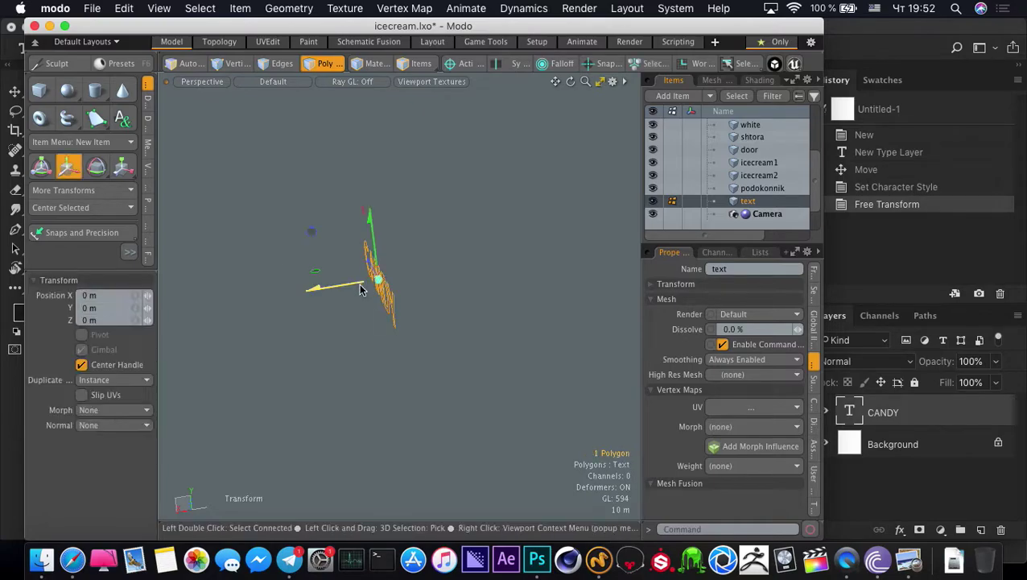
pyautogui.moveTo(283, 294); pyautogui.dragTo(251, 299)
pyautogui.keyDown('alt'); pyautogui.moveTo(254, 328); pyautogui.dragTo(385, 336); pyautogui.keyUp('alt')
pyautogui.press('KP_Divide')
pyautogui.moveTo(349, 300); pyautogui.dragTo(331, 303)
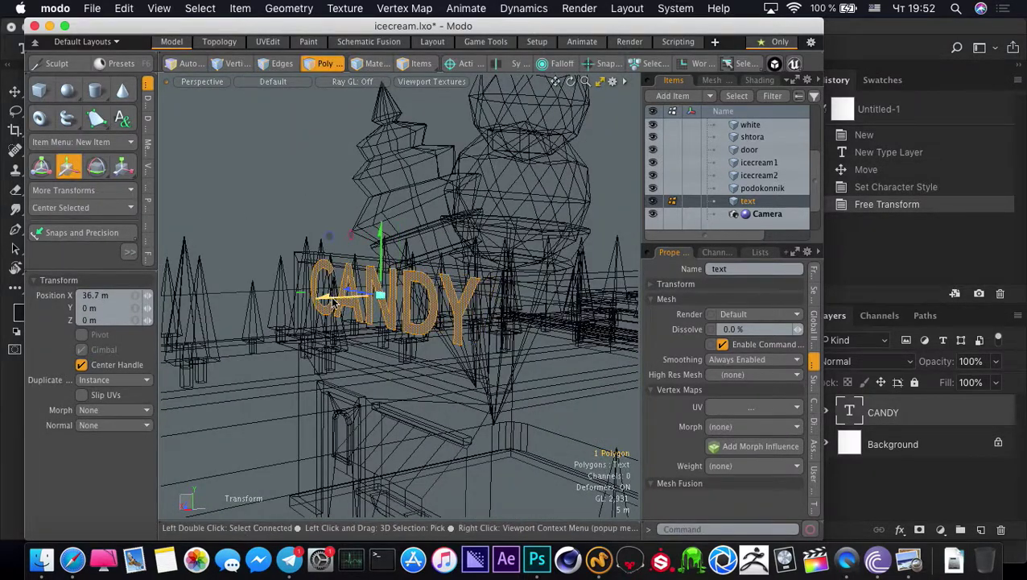
# Show the scene shaded and center the CANDY text on the sign board, shifting it -4 m in Y and 3.6 m in Z
pyautogui.hotkey('ctrl', '3')
pyautogui.click(260, 329)
pyautogui.keyDown('alt'); pyautogui.moveTo(278, 331); pyautogui.dragTo(362, 329); pyautogui.keyUp('alt')
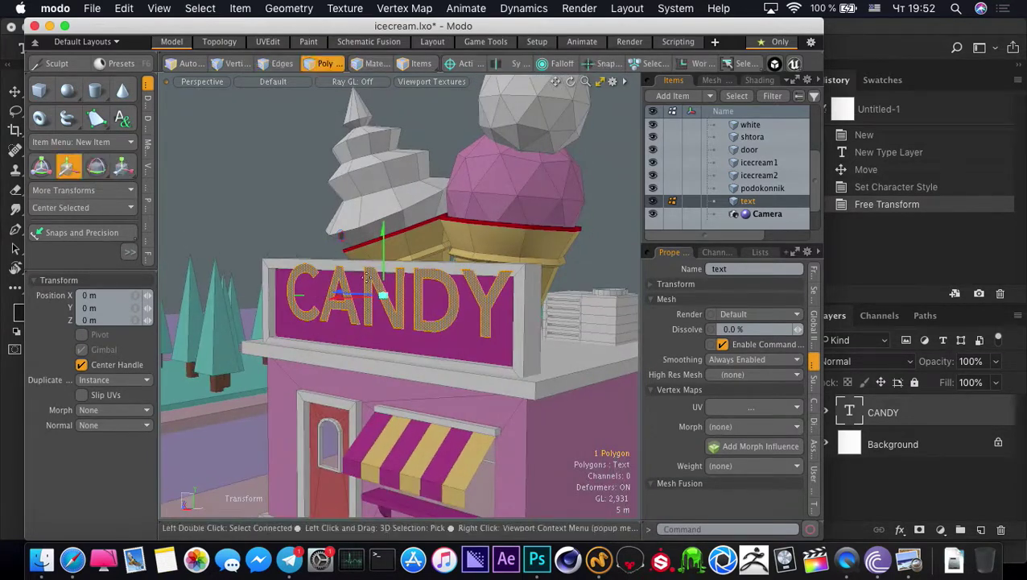
pyautogui.moveTo(383, 236); pyautogui.dragTo(384, 245)
pyautogui.keyDown('alt'); pyautogui.moveTo(346, 297); pyautogui.dragTo(381, 307); pyautogui.keyUp('alt')
pyautogui.moveTo(381, 241); pyautogui.dragTo(381, 244)
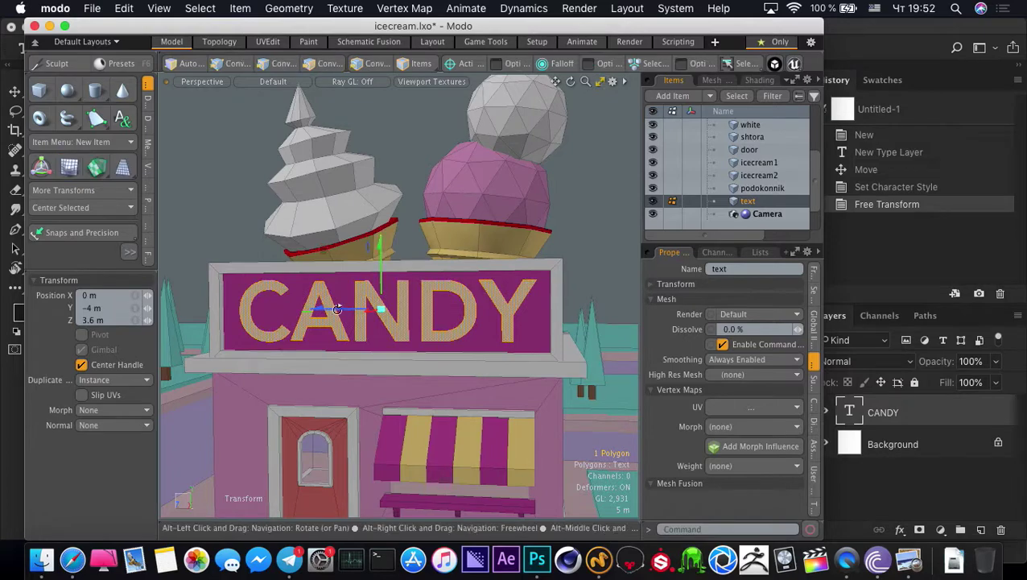
pyautogui.moveTo(348, 297)
pyautogui.keyDown('alt'); pyautogui.mouseDown()
pyautogui.moveTo(345, 328)
pyautogui.moveTo(260, 351)
pyautogui.moveTo(367, 302)
pyautogui.moveTo(352, 309)
pyautogui.mouseUp(); pyautogui.keyUp('alt')
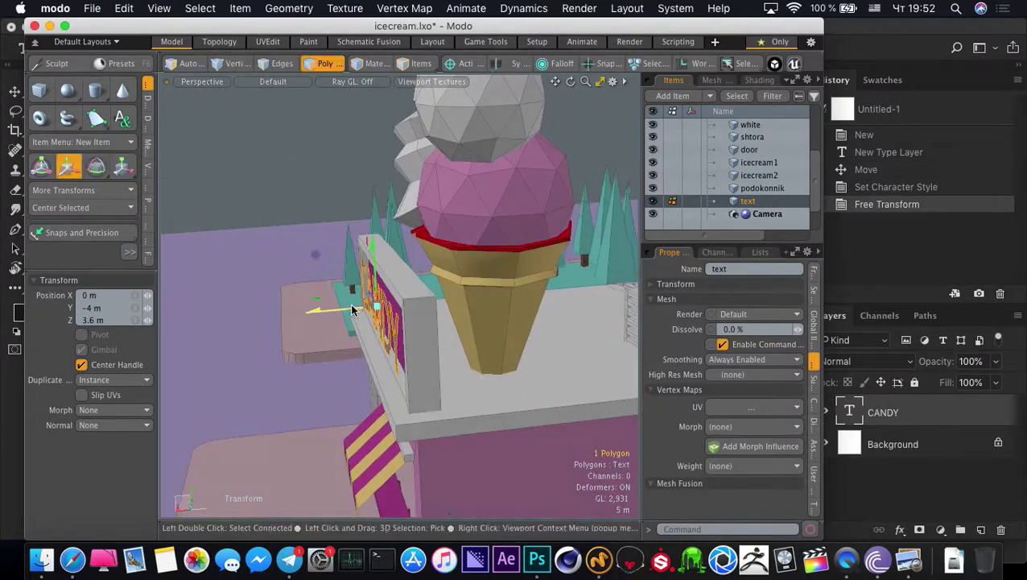
# Convert the CANDY text to face polygons and bevel it outward to give the letters thickness
pyautogui.press('q')
pyautogui.keyDown('alt'); pyautogui.moveTo(311, 340); pyautogui.dragTo(373, 303); pyautogui.keyUp('alt')
pyautogui.press('b')
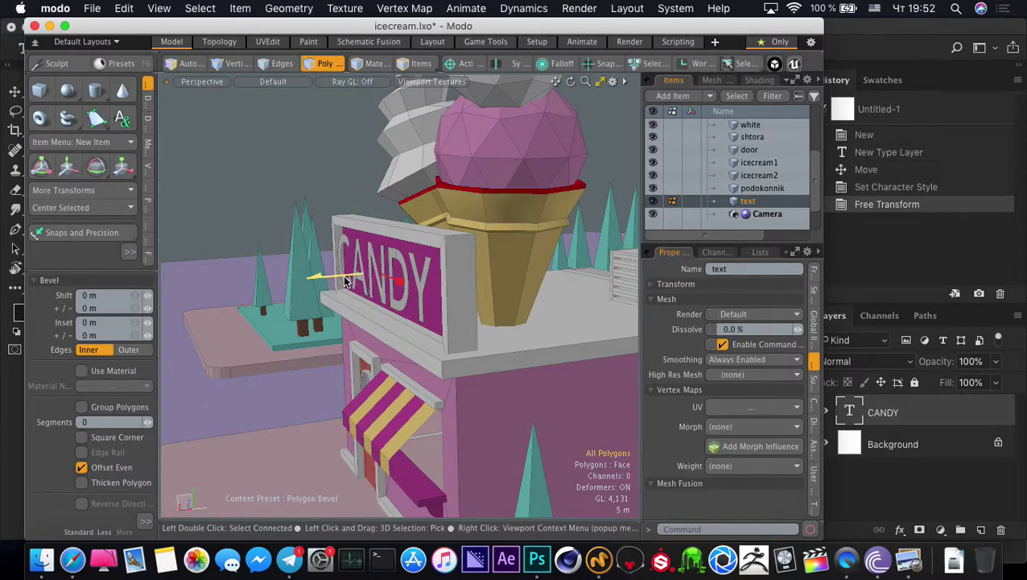
pyautogui.press('q')
pyautogui.doubleClick(371, 275)
pyautogui.press('w')
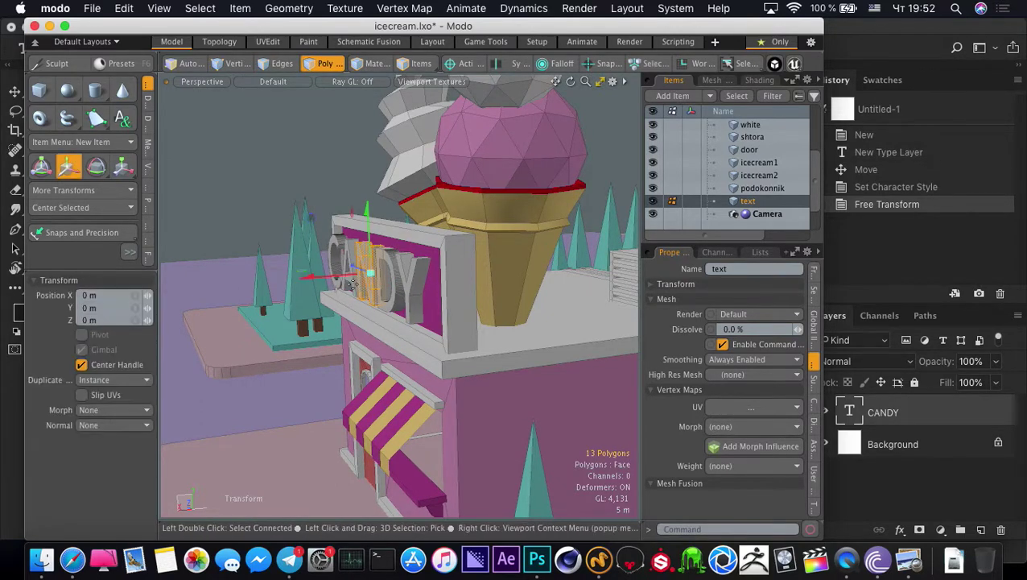
pyautogui.press('q')
pyautogui.press('KP_8')
pyautogui.click(307, 312)
pyautogui.press('KP_8')
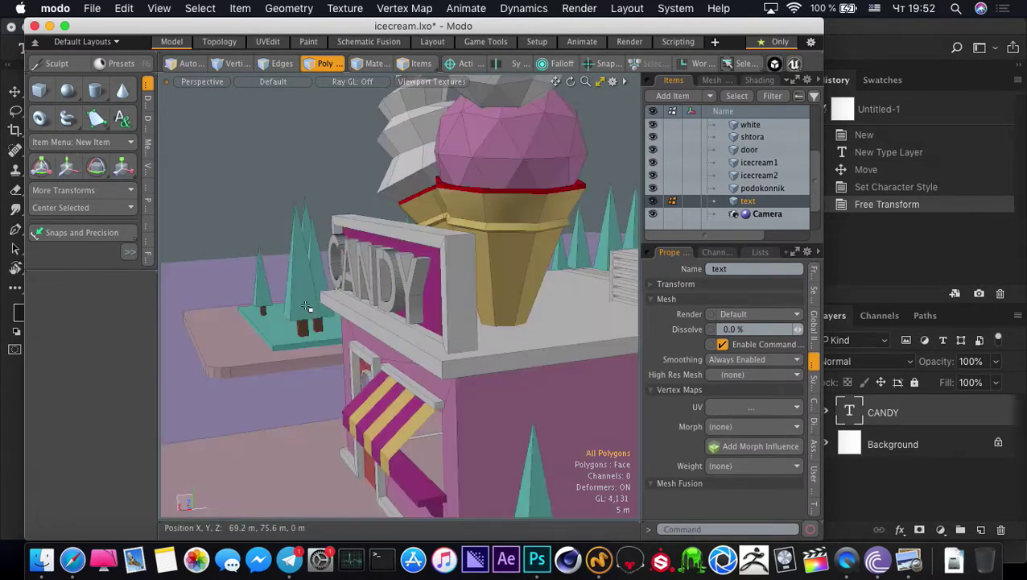
# Move the thickened CANDY letters along X by about -3.8 m, back into the sign board
pyautogui.press('w')
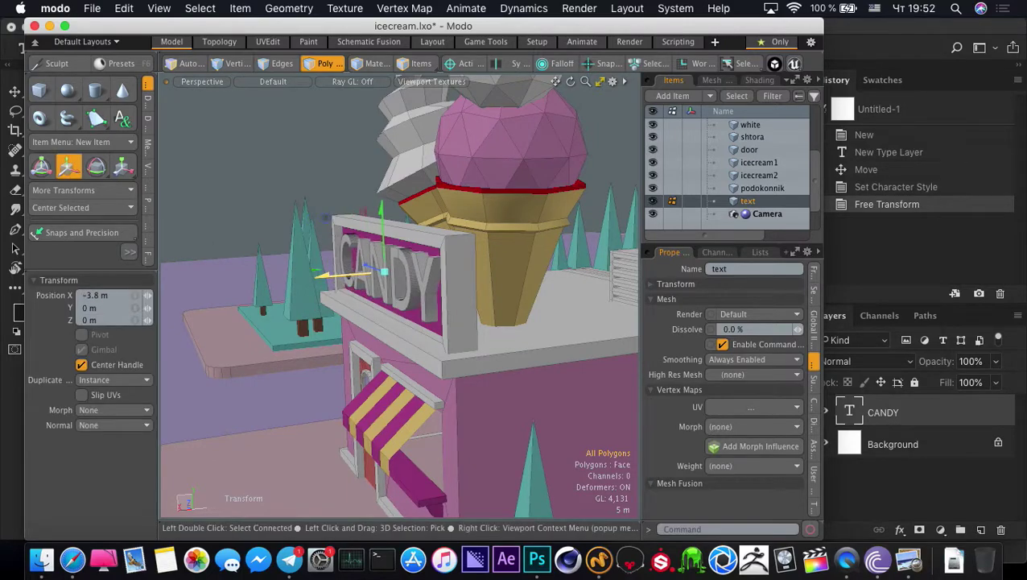
pyautogui.moveTo(323, 276); pyautogui.dragTo(385, 351)
pyautogui.press('q')
# Assign the existing white material to the CANDY letters
pyautogui.press('m')
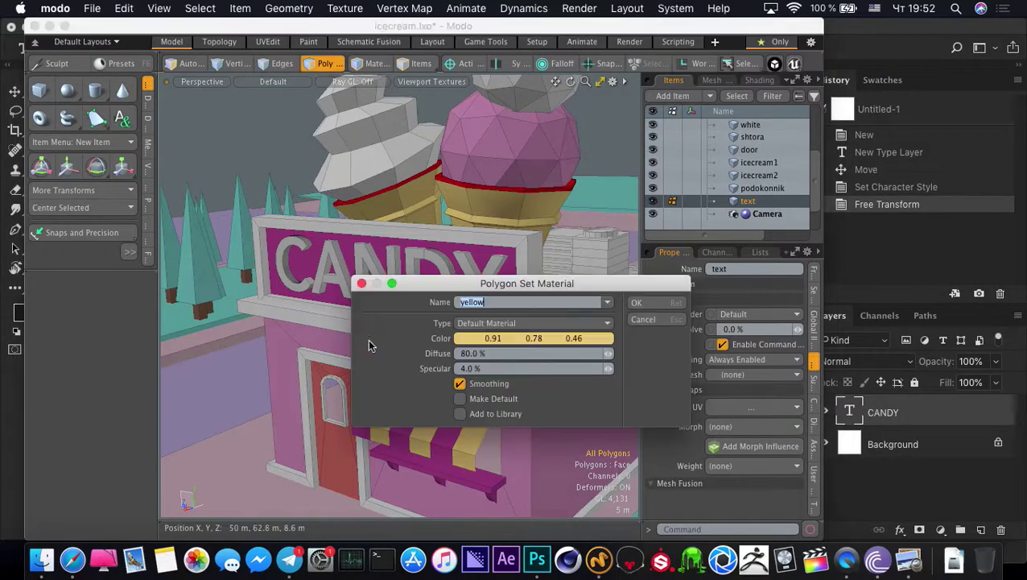
pyautogui.click(607, 302)
pyautogui.click(597, 280)
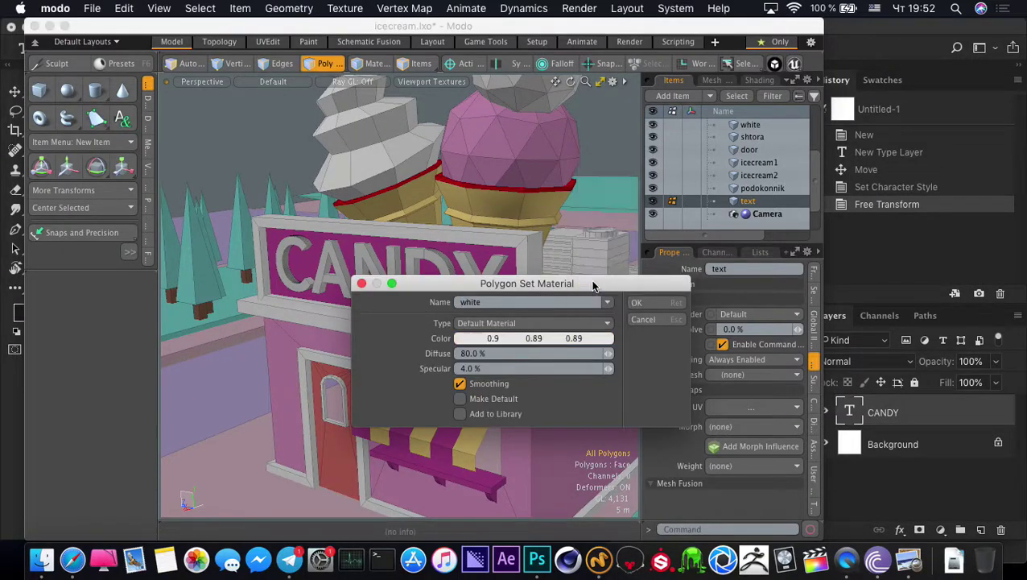
pyautogui.click(636, 302)
# Examine the new sign lettering on the shop in the Perspective view without wireframe and in the enlarged Camera view
pyautogui.keyDown('alt'); pyautogui.moveTo(483, 241); pyautogui.dragTo(305, 181); pyautogui.keyUp('alt')
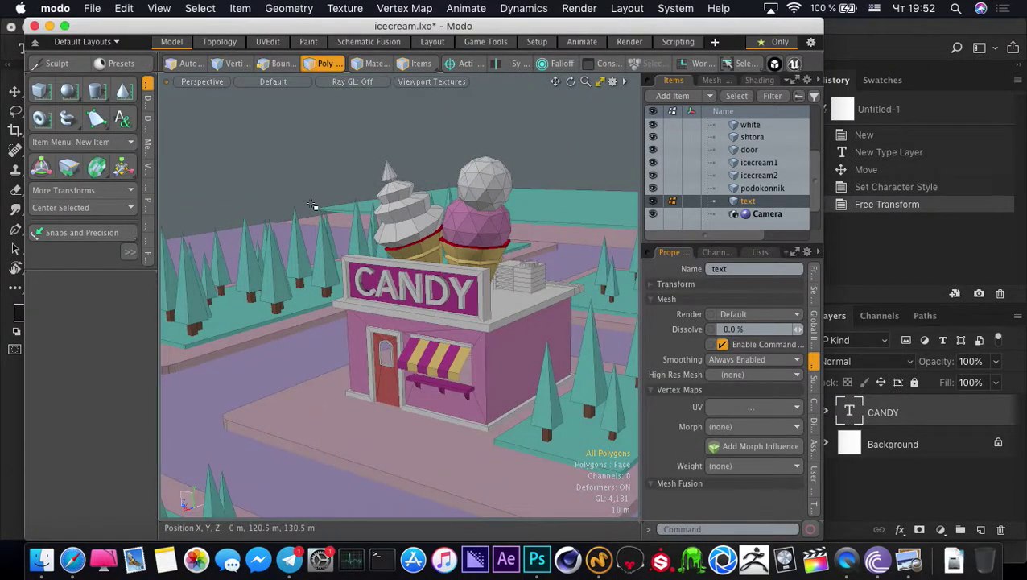
pyautogui.press('KP_8')
pyautogui.keyDown('alt'); pyautogui.moveTo(339, 303); pyautogui.dragTo(362, 322); pyautogui.keyUp('alt')
pyautogui.keyDown('ctrl'); pyautogui.keyDown('alt'); pyautogui.moveTo(362, 322); pyautogui.dragTo(345, 321); pyautogui.keyUp('alt'); pyautogui.keyUp('ctrl')
pyautogui.press('y')
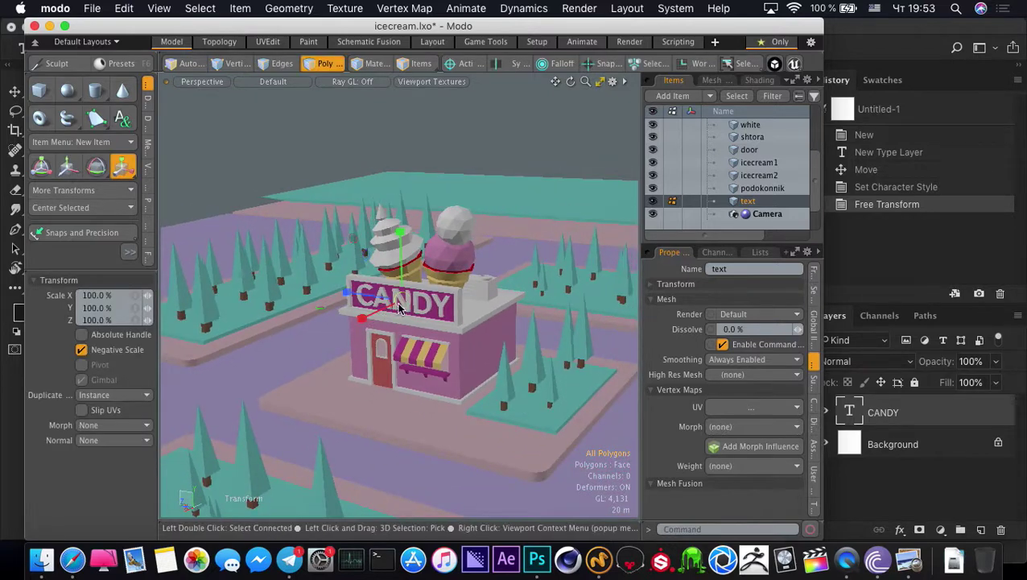
pyautogui.press('q')
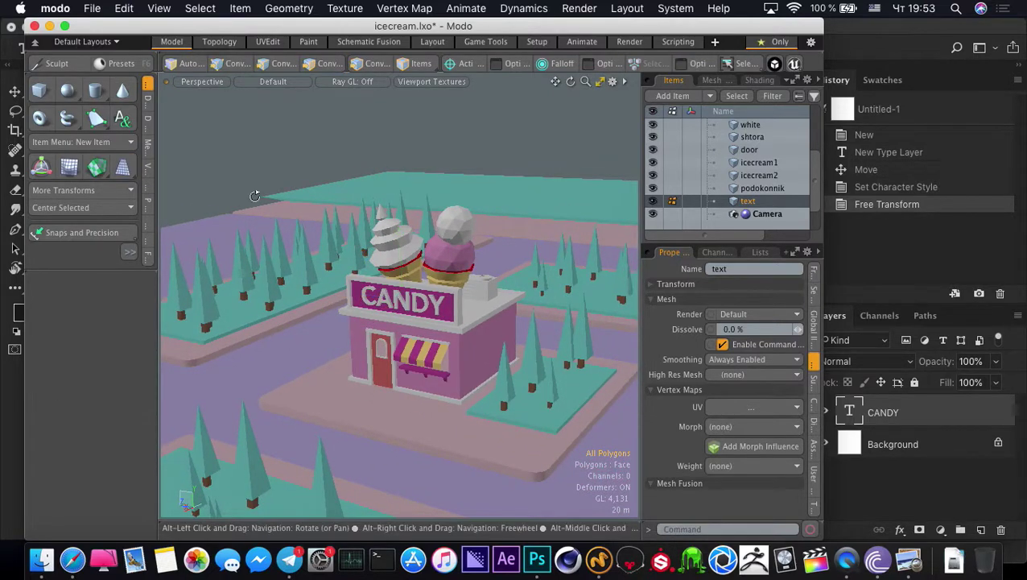
pyautogui.keyDown('alt'); pyautogui.moveTo(413, 364); pyautogui.dragTo(391, 328); pyautogui.keyUp('alt')
pyautogui.press('KP_0')
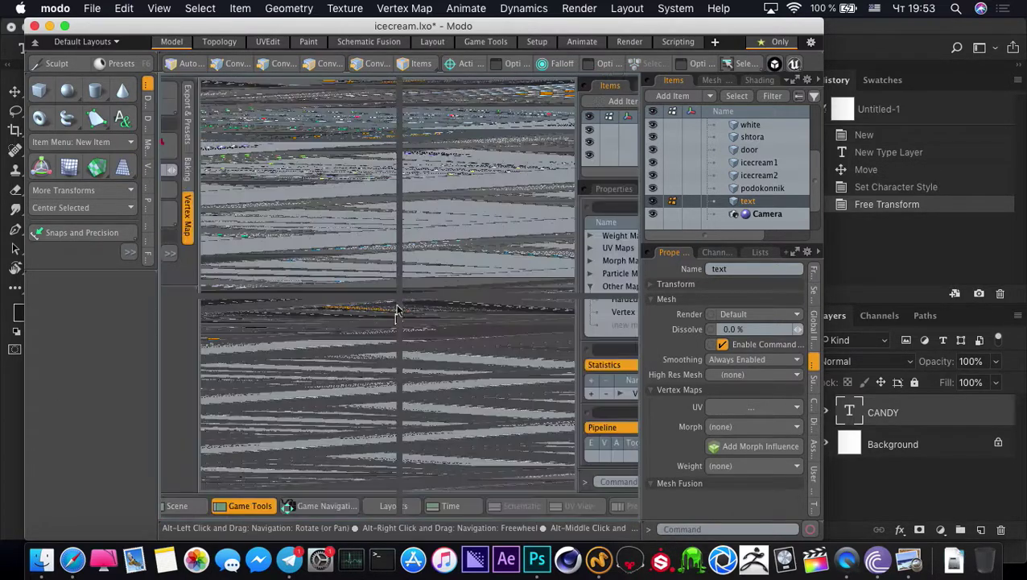
pyautogui.hotkey('ctrl', 'space')
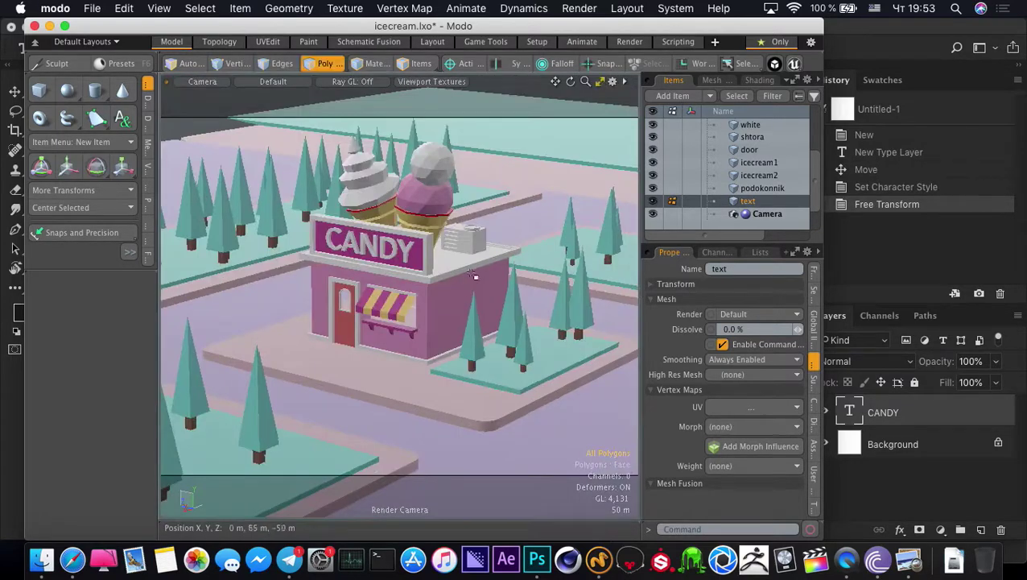
# Bring up the reference screenshot in Preview for comparison and rotate Modo's render camera slightly around the candy shop
pyautogui.click(908, 559)
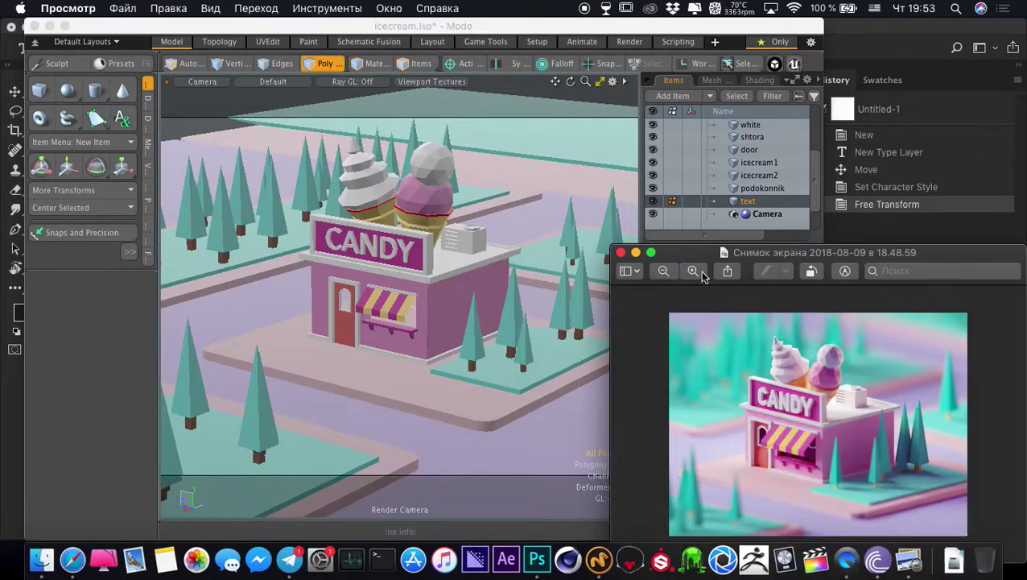
pyautogui.moveTo(615, 281); pyautogui.dragTo(567, 188)
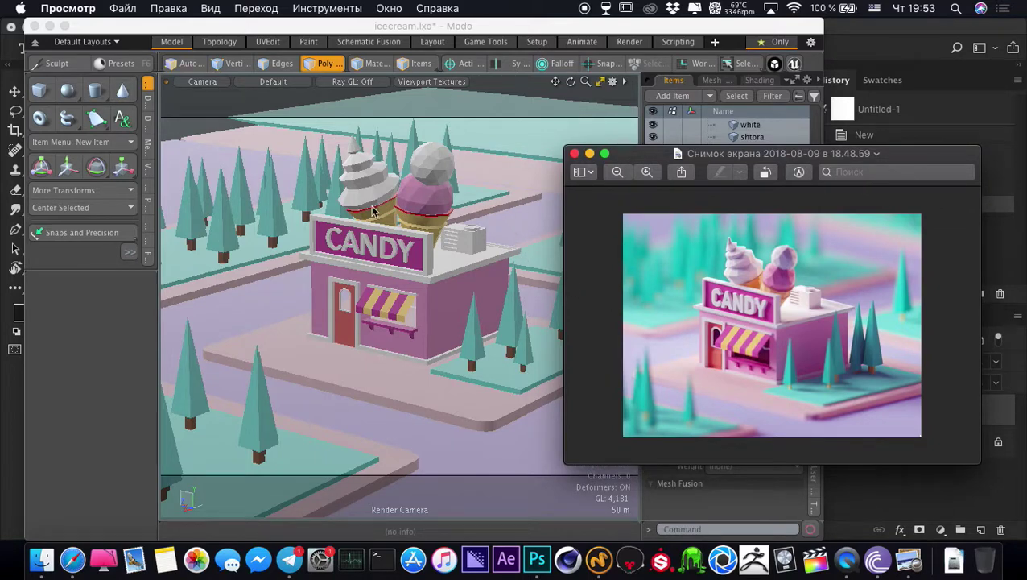
pyautogui.click(279, 220)
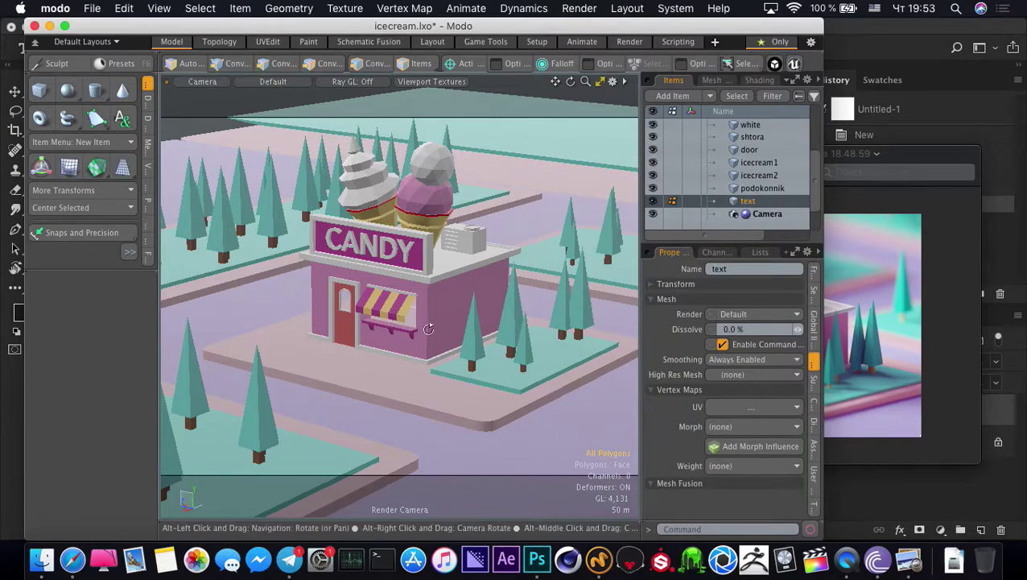
pyautogui.keyDown('alt'); pyautogui.moveTo(435, 337); pyautogui.dragTo(408, 331); pyautogui.keyUp('alt')
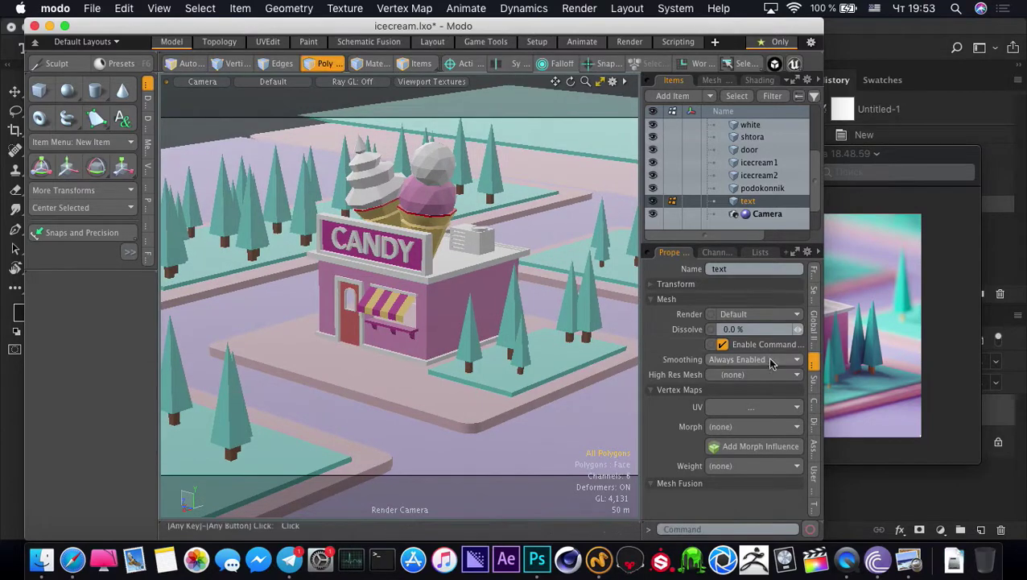
pyautogui.click(846, 370)
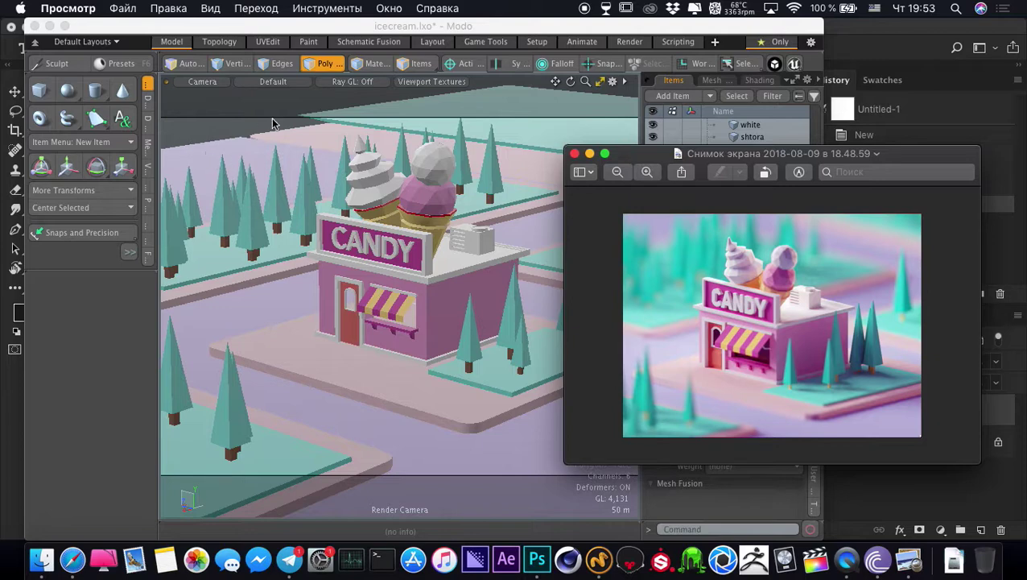
pyautogui.click(206, 132)
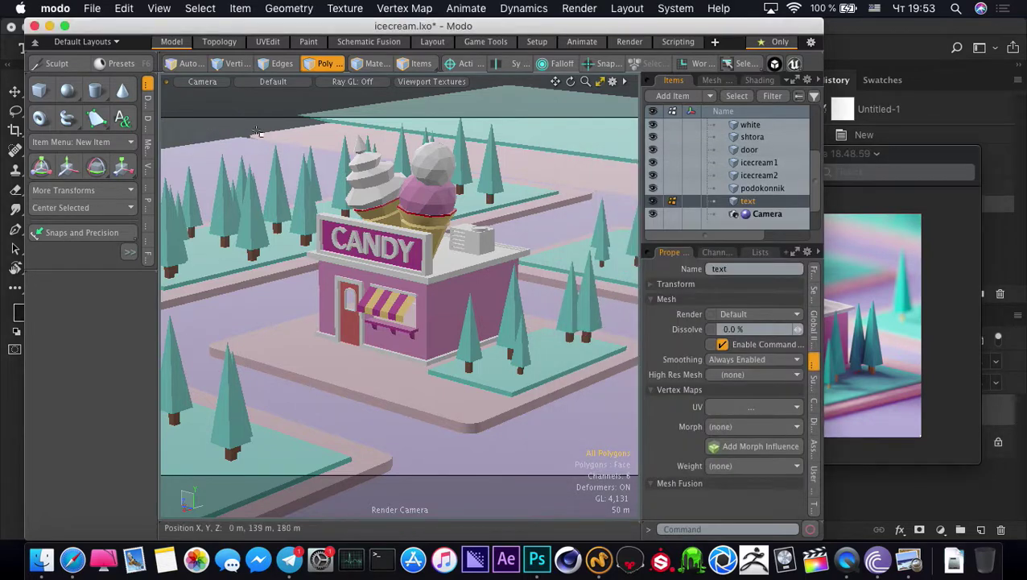
# Widen the long green island behind the shop by moving the floor vertices along its outer side about 108 m in Z
pyautogui.click(315, 180)
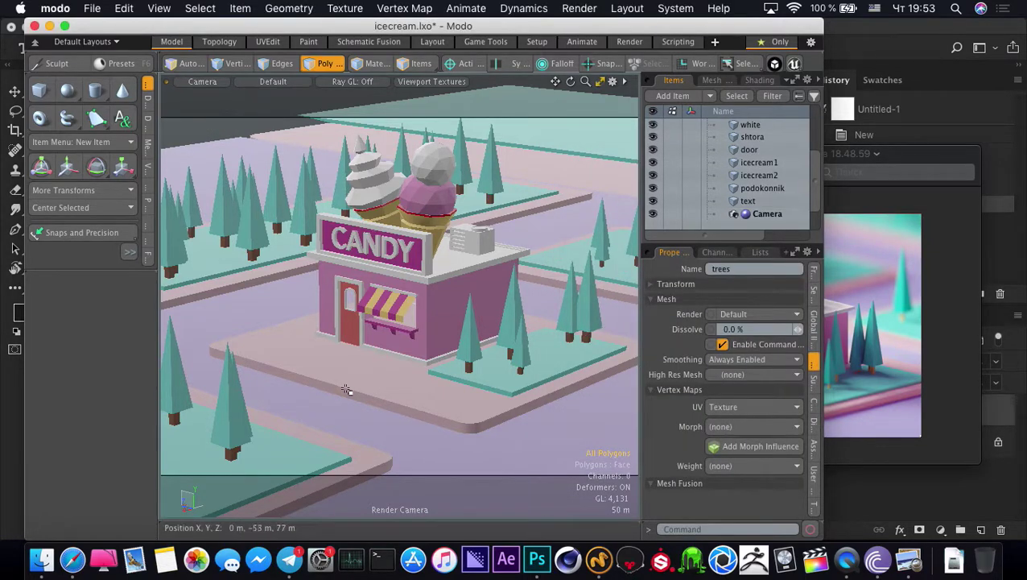
pyautogui.press('1')
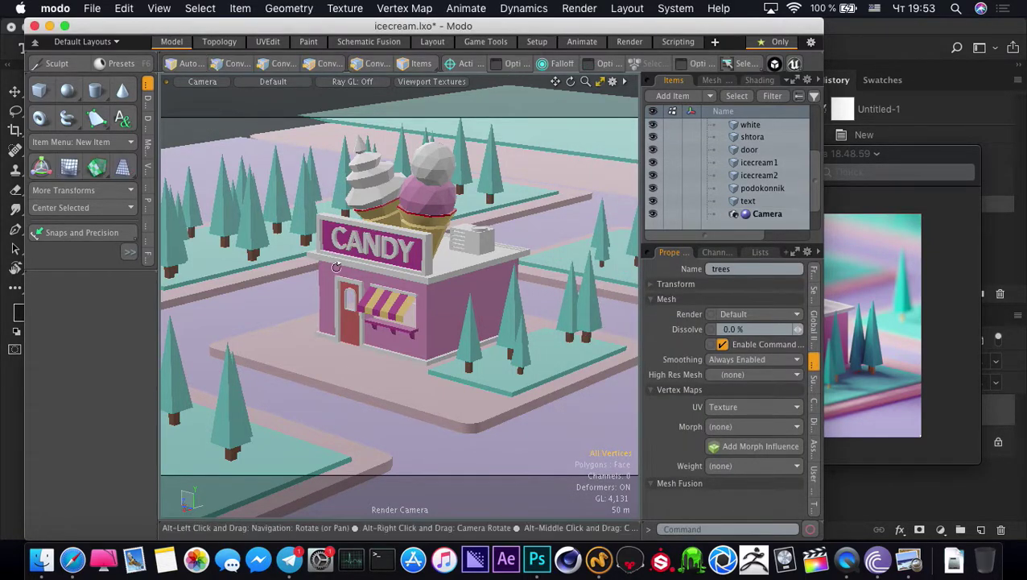
pyautogui.press('0')
pyautogui.keyDown('ctrl'); pyautogui.keyDown('alt'); pyautogui.moveTo(329, 239); pyautogui.dragTo(256, 218); pyautogui.keyUp('alt'); pyautogui.keyUp('ctrl')
pyautogui.moveTo(256, 218)
pyautogui.keyDown('alt'); pyautogui.mouseDown()
pyautogui.moveTo(302, 257)
pyautogui.moveTo(258, 217)
pyautogui.mouseUp(); pyautogui.keyUp('alt')
pyautogui.keyDown('alt'); pyautogui.keyDown('shift'); pyautogui.moveTo(258, 217); pyautogui.dragTo(204, 194); pyautogui.keyUp('shift'); pyautogui.keyUp('alt')
pyautogui.click(244, 246)
pyautogui.press('8')
pyautogui.press('1')
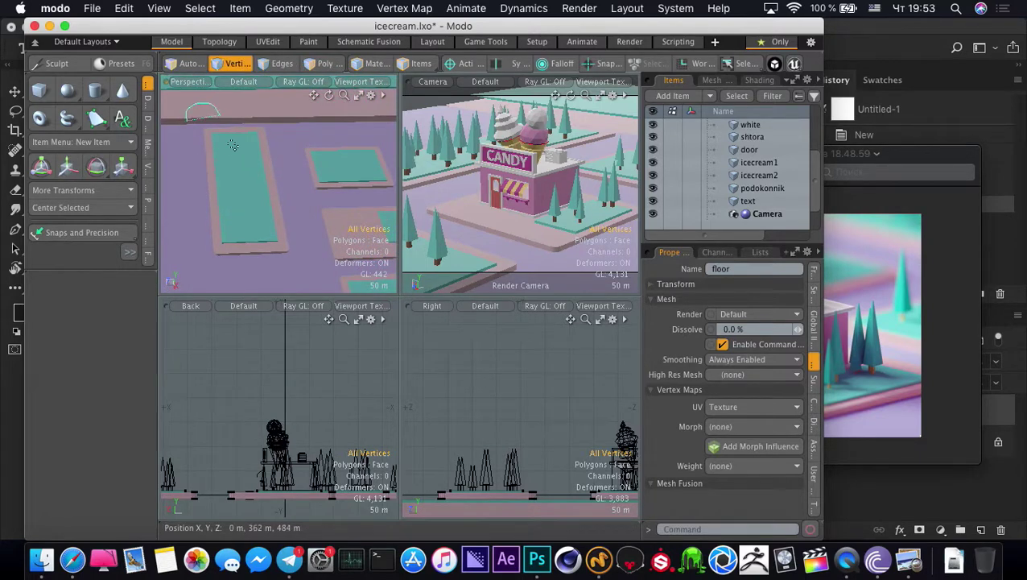
pyautogui.moveTo(183, 288); pyautogui.dragTo(184, 288, button='right')
pyautogui.press('w')
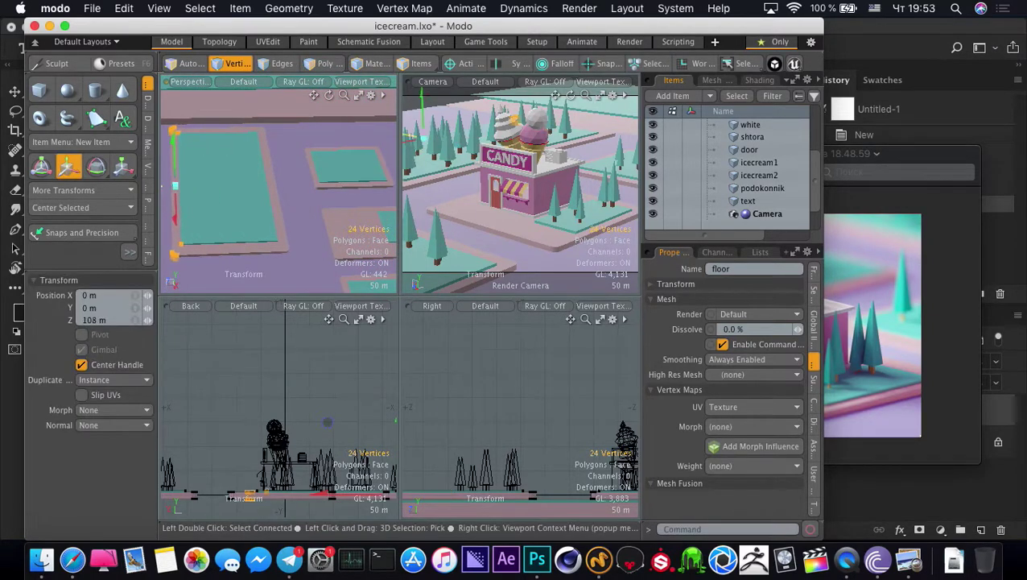
pyautogui.moveTo(191, 191); pyautogui.dragTo(211, 201)
pyautogui.press('space')
# Extend the ground plane and background terrain outward along Z by moving their outer side vertices away from the shop
pyautogui.keyDown('alt'); pyautogui.moveTo(221, 204); pyautogui.dragTo(252, 215); pyautogui.keyUp('alt')
pyautogui.keyDown('ctrl'); pyautogui.keyDown('alt'); pyautogui.moveTo(252, 215); pyautogui.dragTo(206, 211); pyautogui.keyUp('alt'); pyautogui.keyUp('ctrl')
pyautogui.keyDown('alt'); pyautogui.moveTo(211, 215); pyautogui.dragTo(237, 222); pyautogui.keyUp('alt')
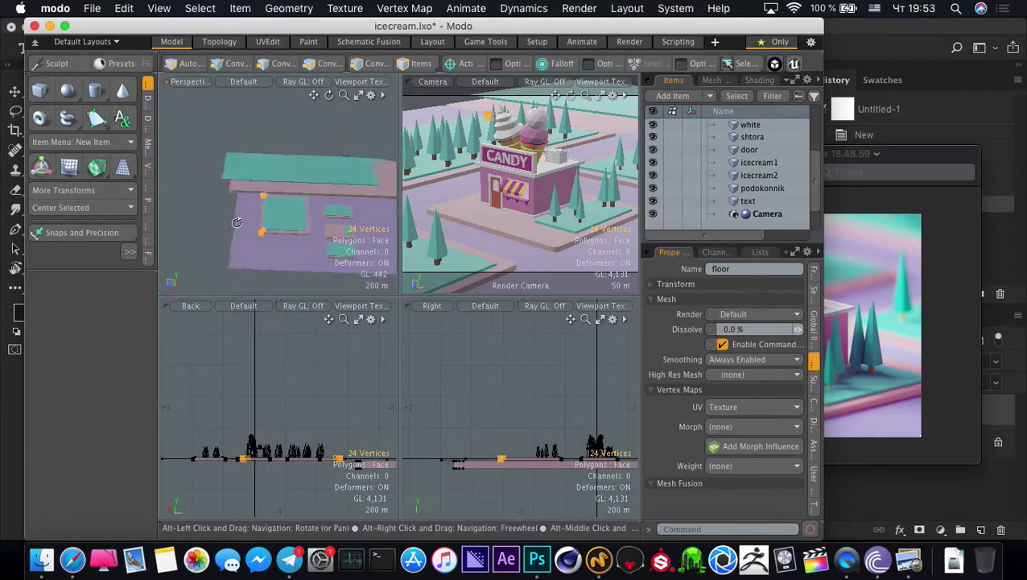
pyautogui.moveTo(252, 206)
pyautogui.mouseDown(button='middle')
pyautogui.moveTo(222, 114)
pyautogui.moveTo(228, 272)
pyautogui.mouseUp(button='middle')
pyautogui.press('w')
pyautogui.moveTo(193, 204); pyautogui.dragTo(135, 205)
pyautogui.press('space')
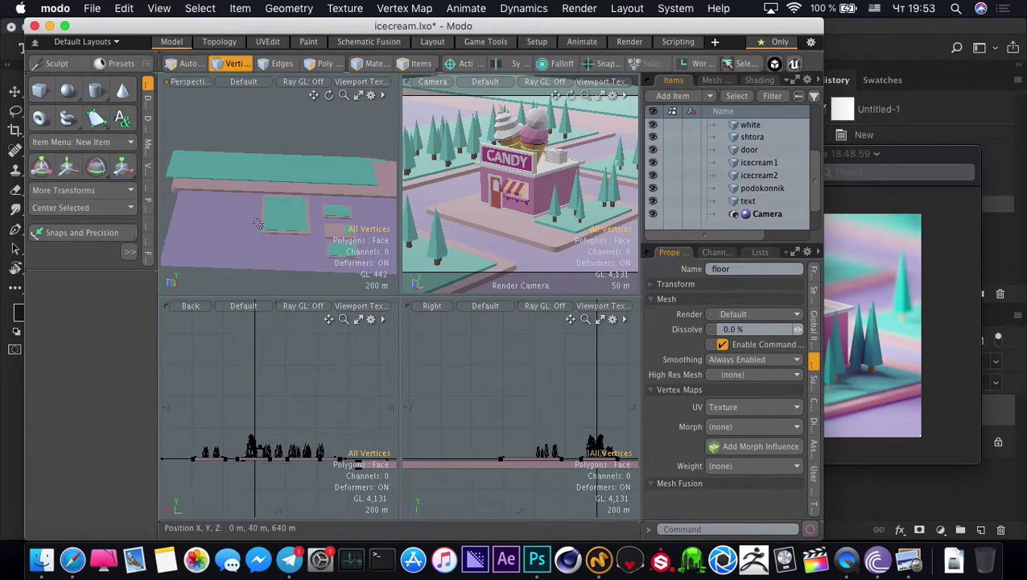
# Isolate the tree group on the widened island in the trees mesh, select all its polygons and restore the hidden geometry
pyautogui.keyDown('alt'); pyautogui.moveTo(215, 226); pyautogui.dragTo(322, 199); pyautogui.keyUp('alt')
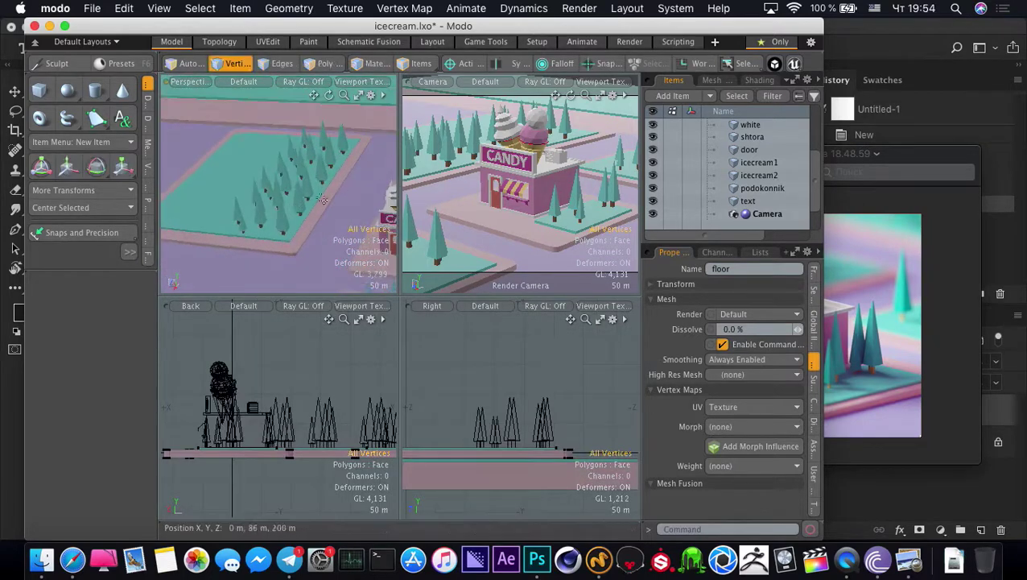
pyautogui.scroll(4, 809, 137)
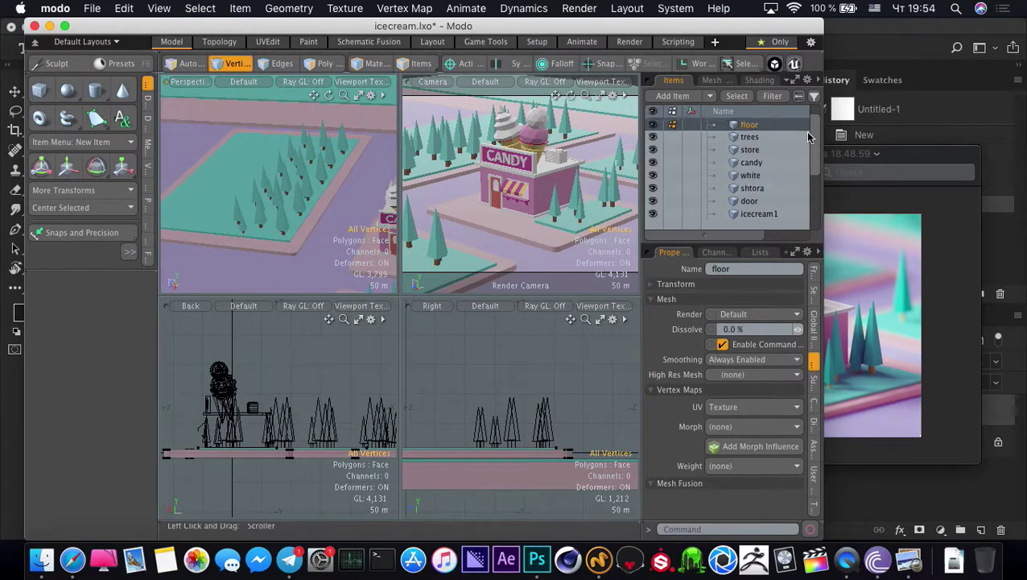
pyautogui.moveTo(809, 136); pyautogui.dragTo(808, 128)
pyautogui.click(749, 148)
pyautogui.keyDown('alt'); pyautogui.moveTo(226, 217); pyautogui.dragTo(243, 223); pyautogui.keyUp('alt')
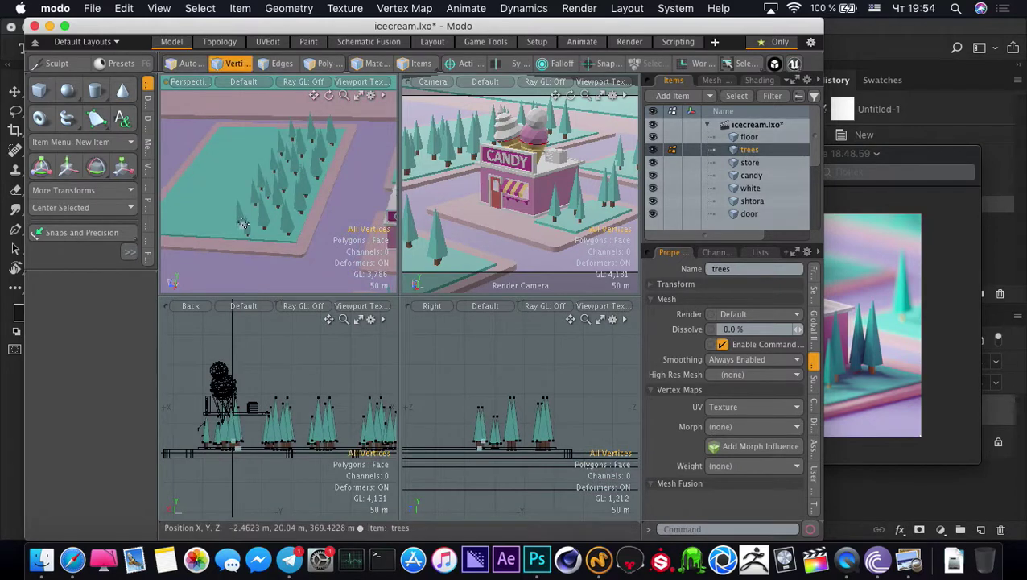
pyautogui.hotkey('shift', 'i')
pyautogui.press('3')
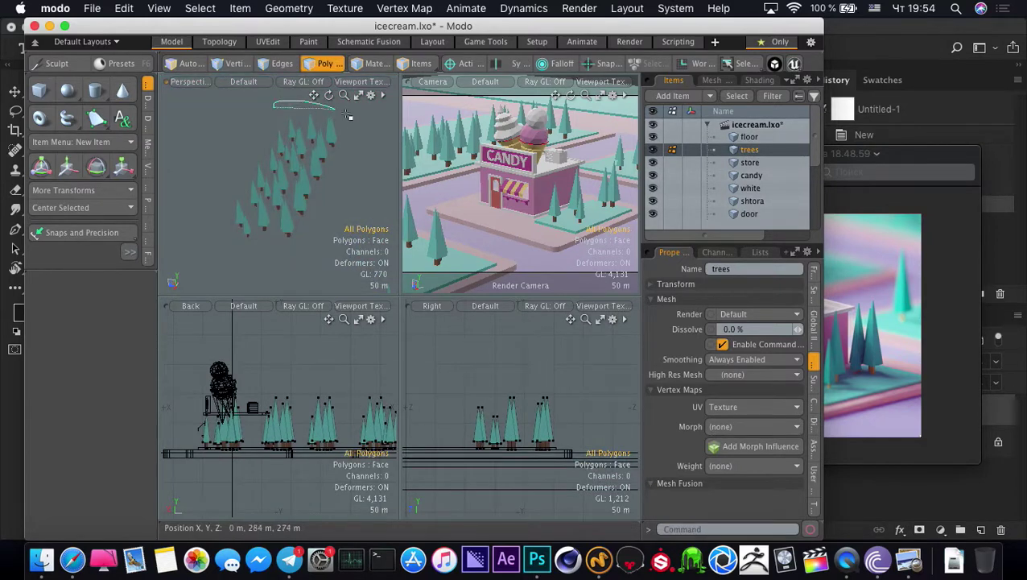
pyautogui.moveTo(161, 223); pyautogui.dragTo(162, 211, button='middle')
pyautogui.moveTo(211, 246)
pyautogui.keyDown('alt'); pyautogui.mouseDown()
pyautogui.moveTo(235, 247)
pyautogui.moveTo(285, 203)
pyautogui.moveTo(272, 226)
pyautogui.mouseUp(); pyautogui.keyUp('alt')
pyautogui.hotkey('shift', 'i')
# Clone the selected trees once with offsets of 0 m in X and Y and 150 m in Z to fill the island
pyautogui.hotkey('shift', 'c')
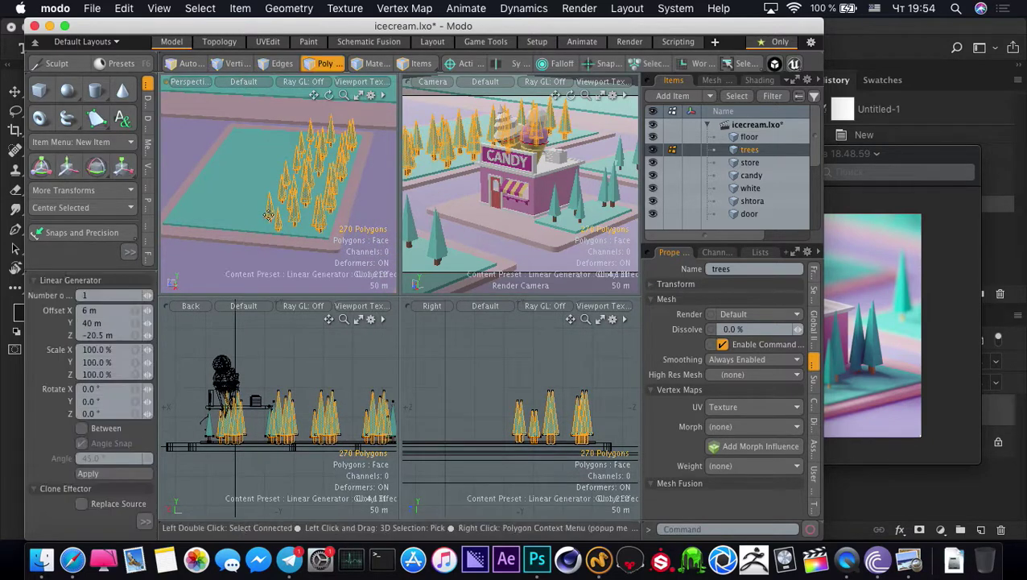
pyautogui.click(278, 210)
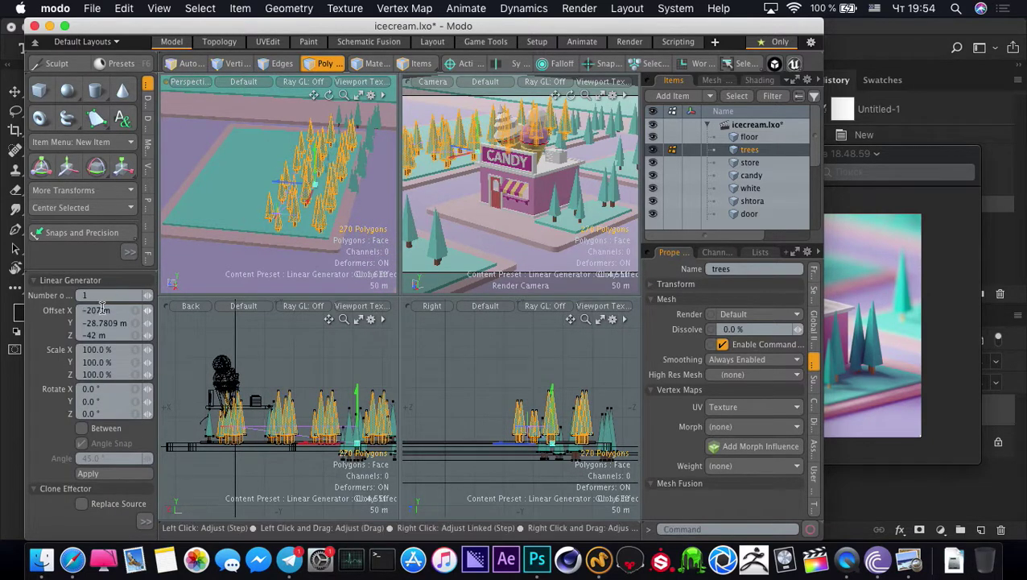
pyautogui.press('Tab')
pyautogui.write('0')
pyautogui.press('Tab')
pyautogui.write('0')
pyautogui.press('Return')
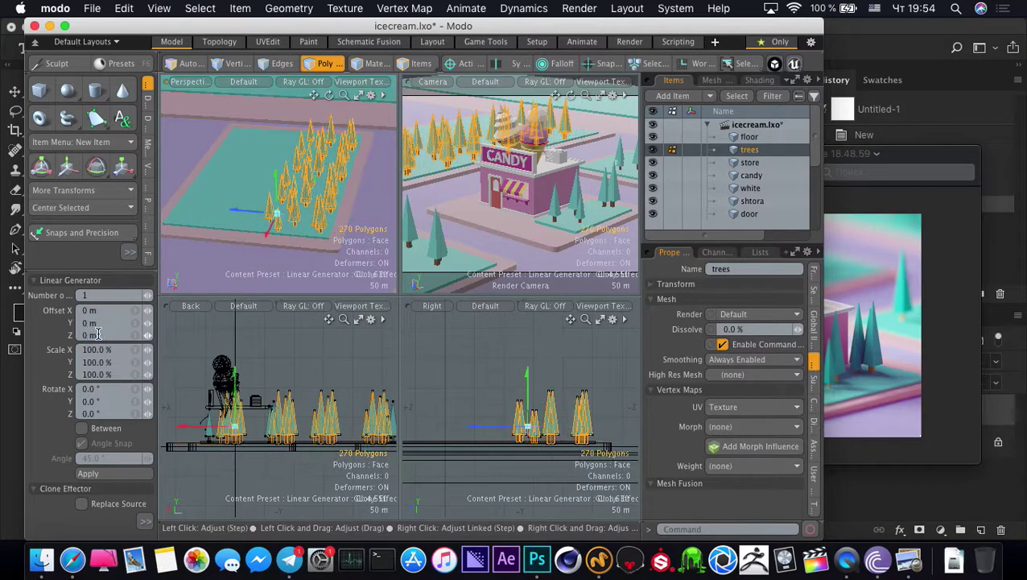
pyautogui.moveTo(252, 217); pyautogui.dragTo(184, 206)
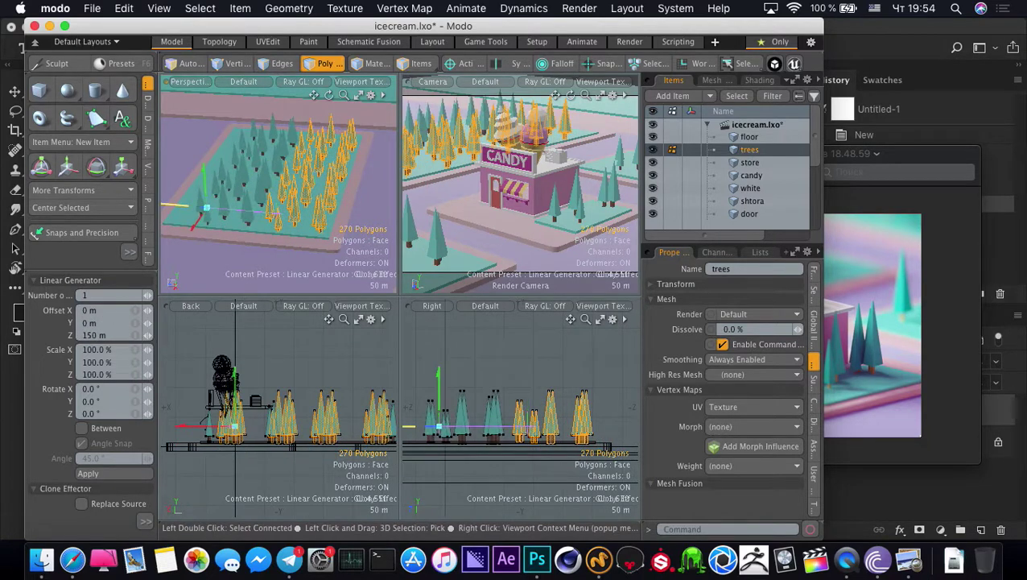
pyautogui.press('q')
pyautogui.click(174, 143)
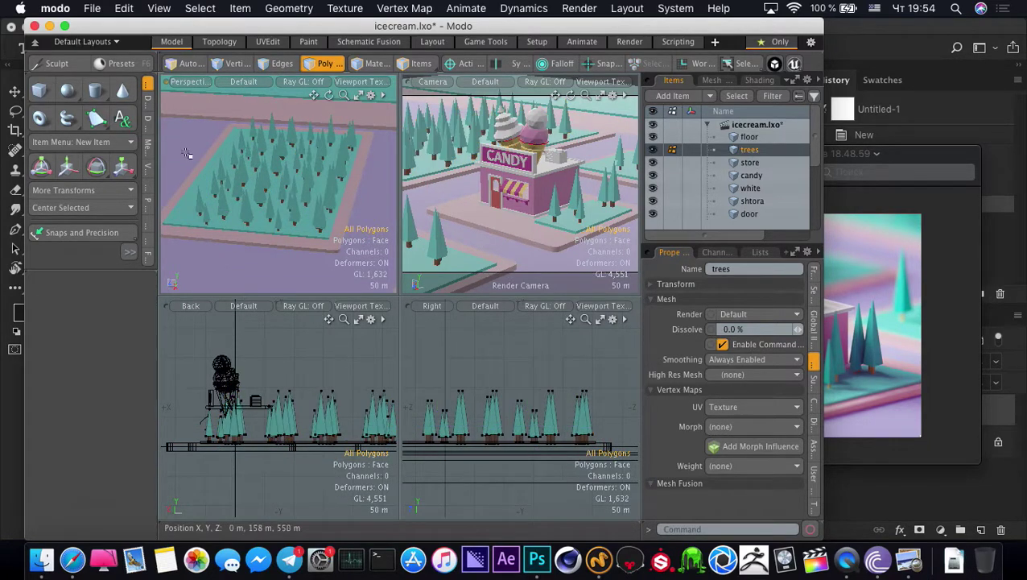
# Save the scene and reposition the reference image beside the Camera view for comparison
pyautogui.keyDown('alt'); pyautogui.moveTo(298, 219); pyautogui.dragTo(218, 224); pyautogui.keyUp('alt')
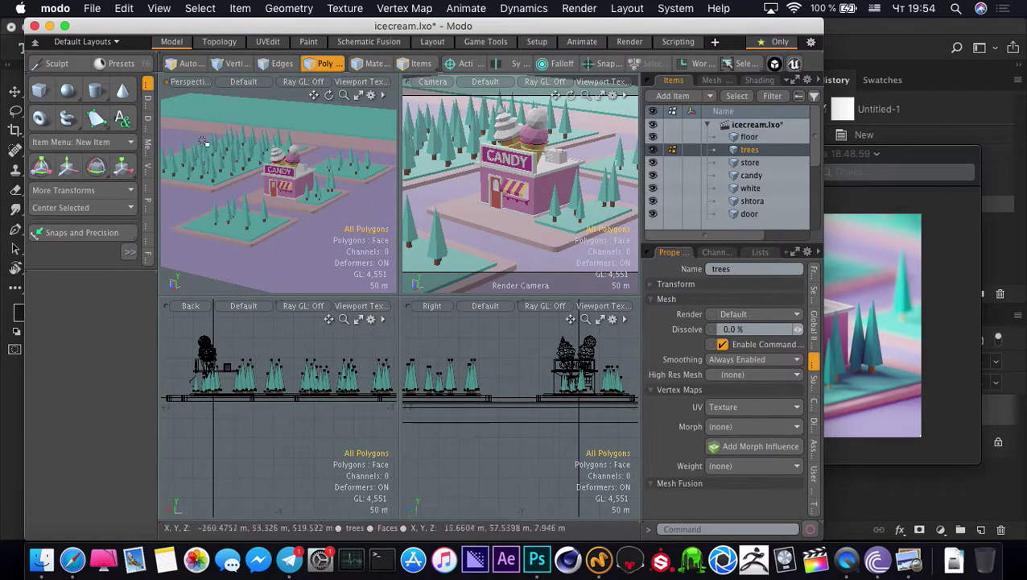
pyautogui.press('super+s')
pyautogui.moveTo(841, 156); pyautogui.dragTo(933, 189)
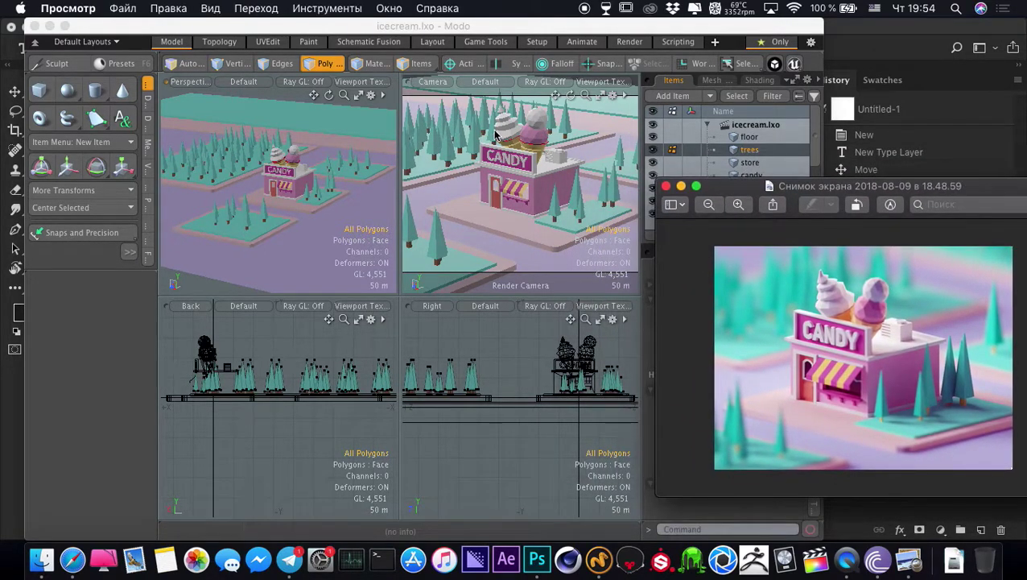